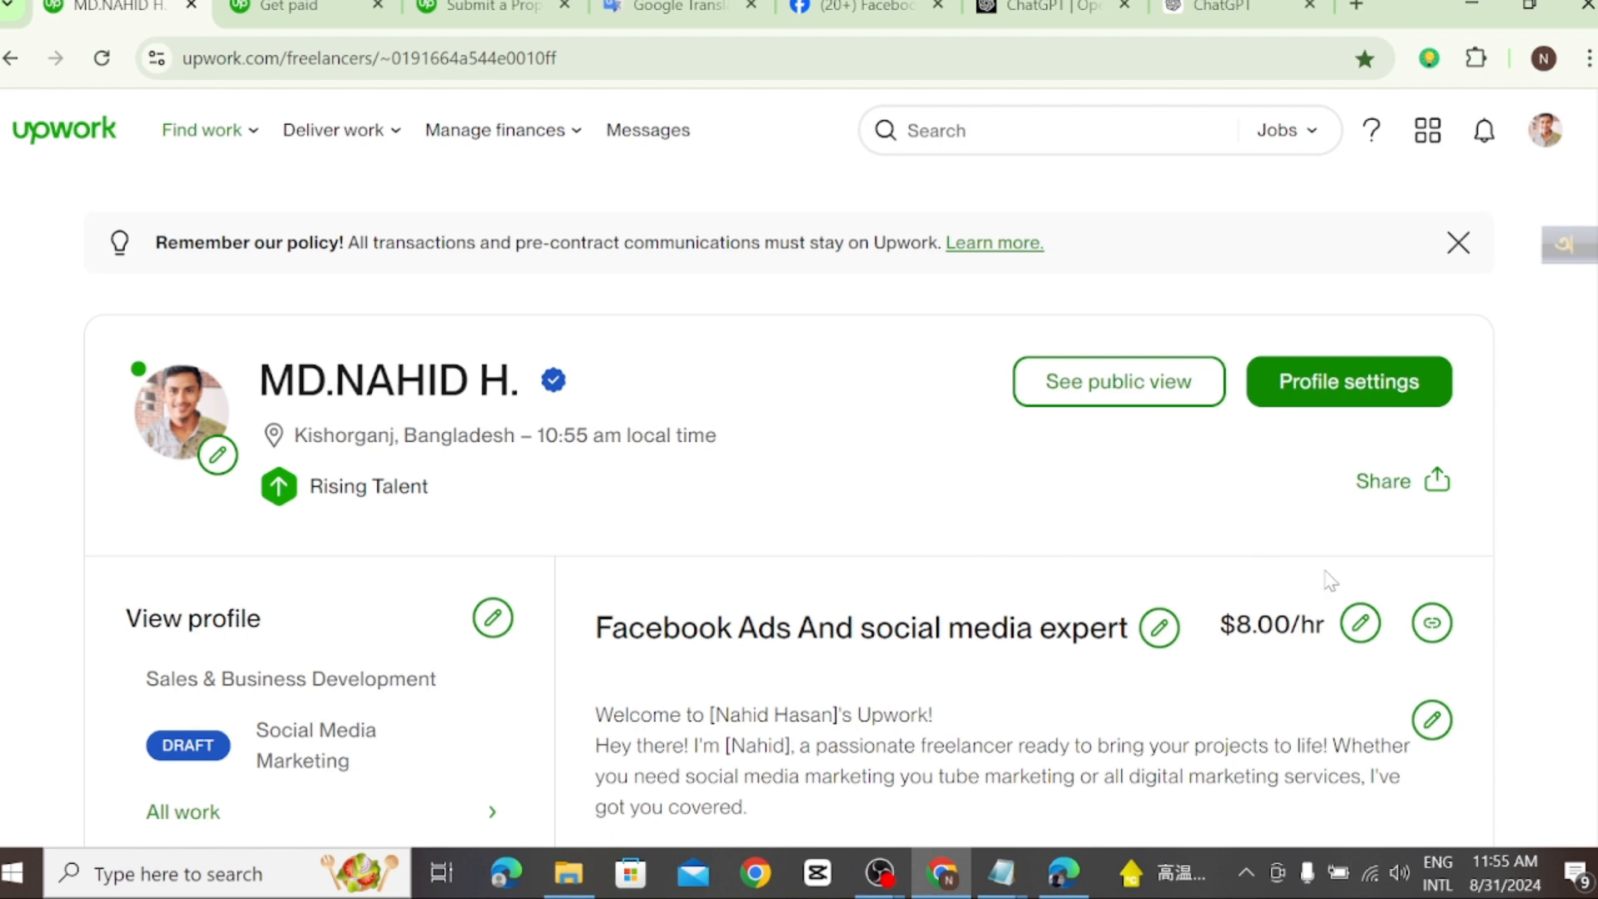
Step: Open the account's own freelancer profile page
{"action": "scroll", "coordinate": [1062, 595], "scroll_direction": "down", "scroll_amount": 5}
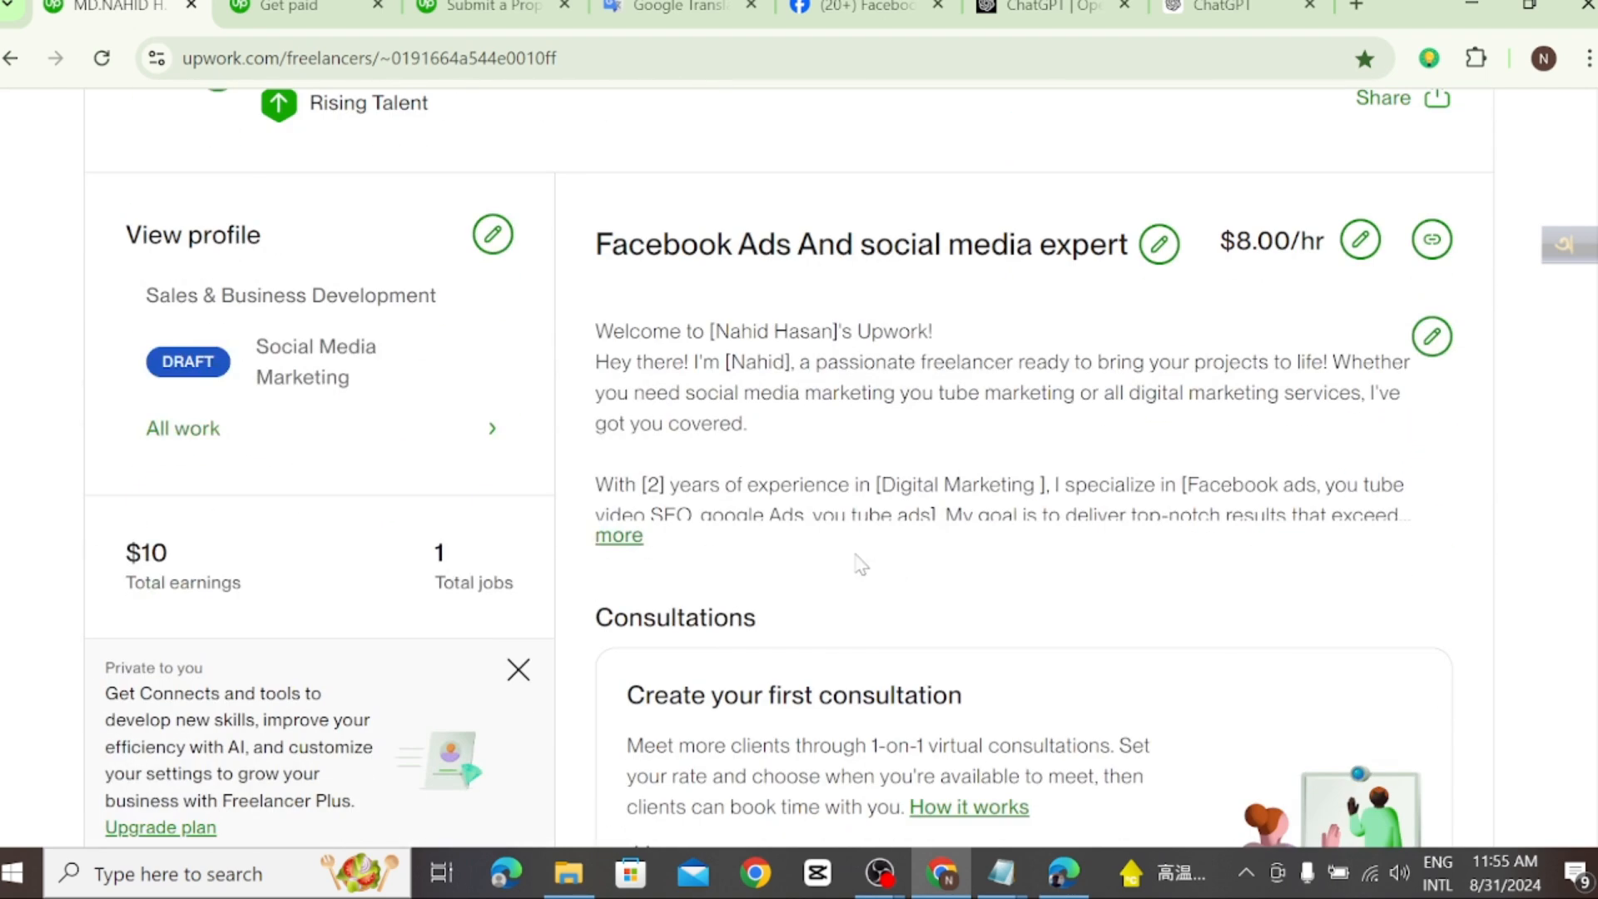
{"action": "scroll", "coordinate": [865, 533], "scroll_direction": "up", "scroll_amount": 5}
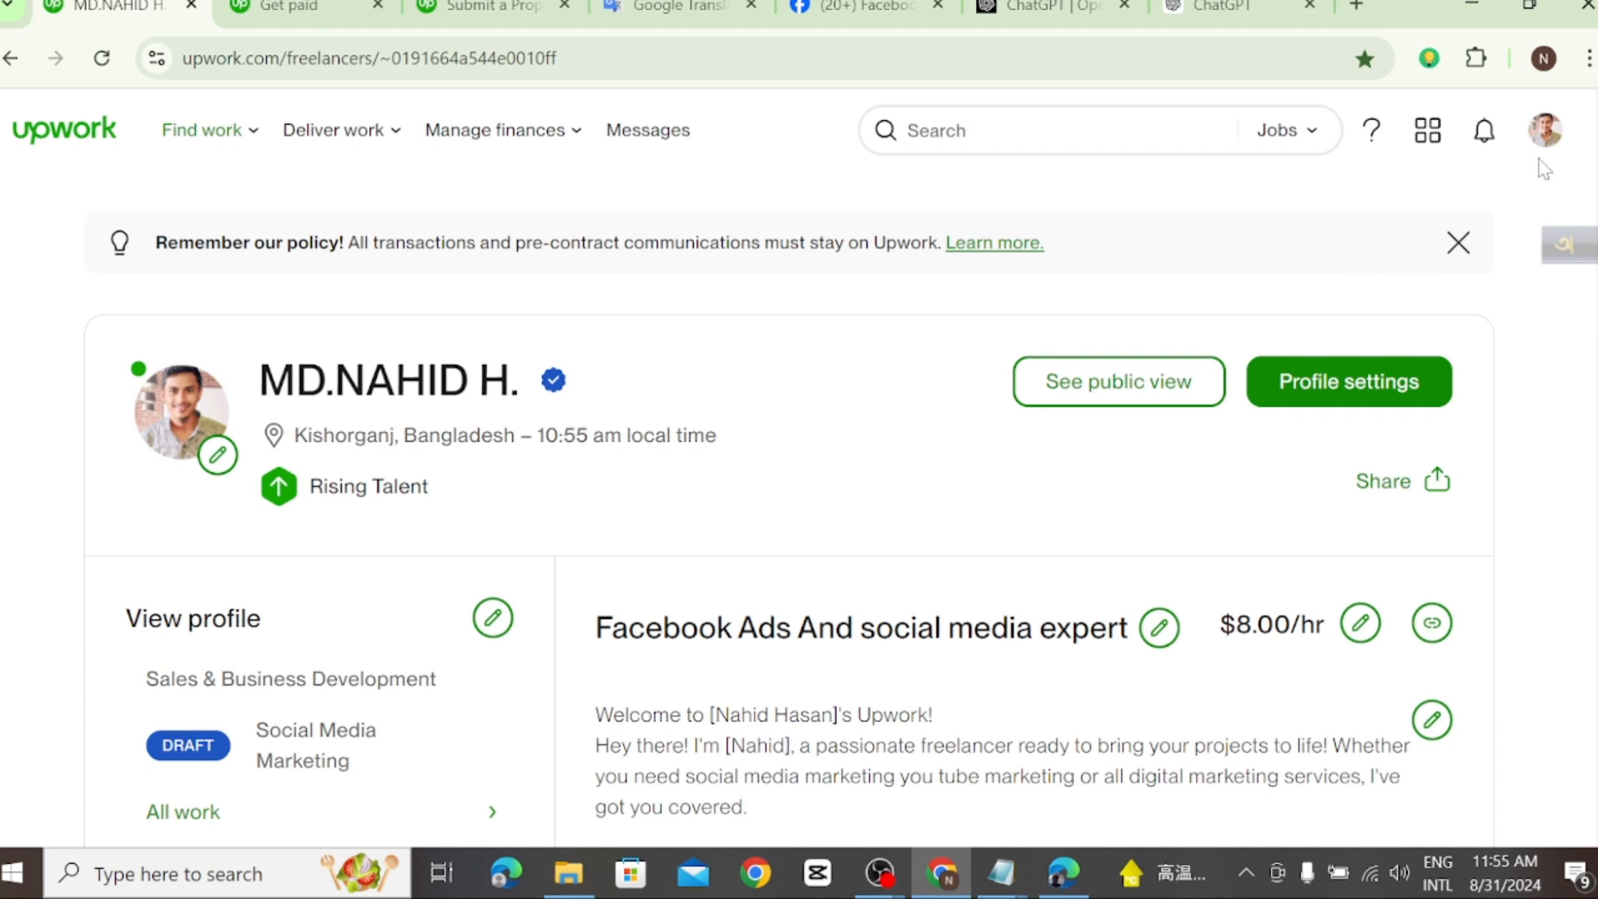
{"action": "left_click", "coordinate": [1545, 129]}
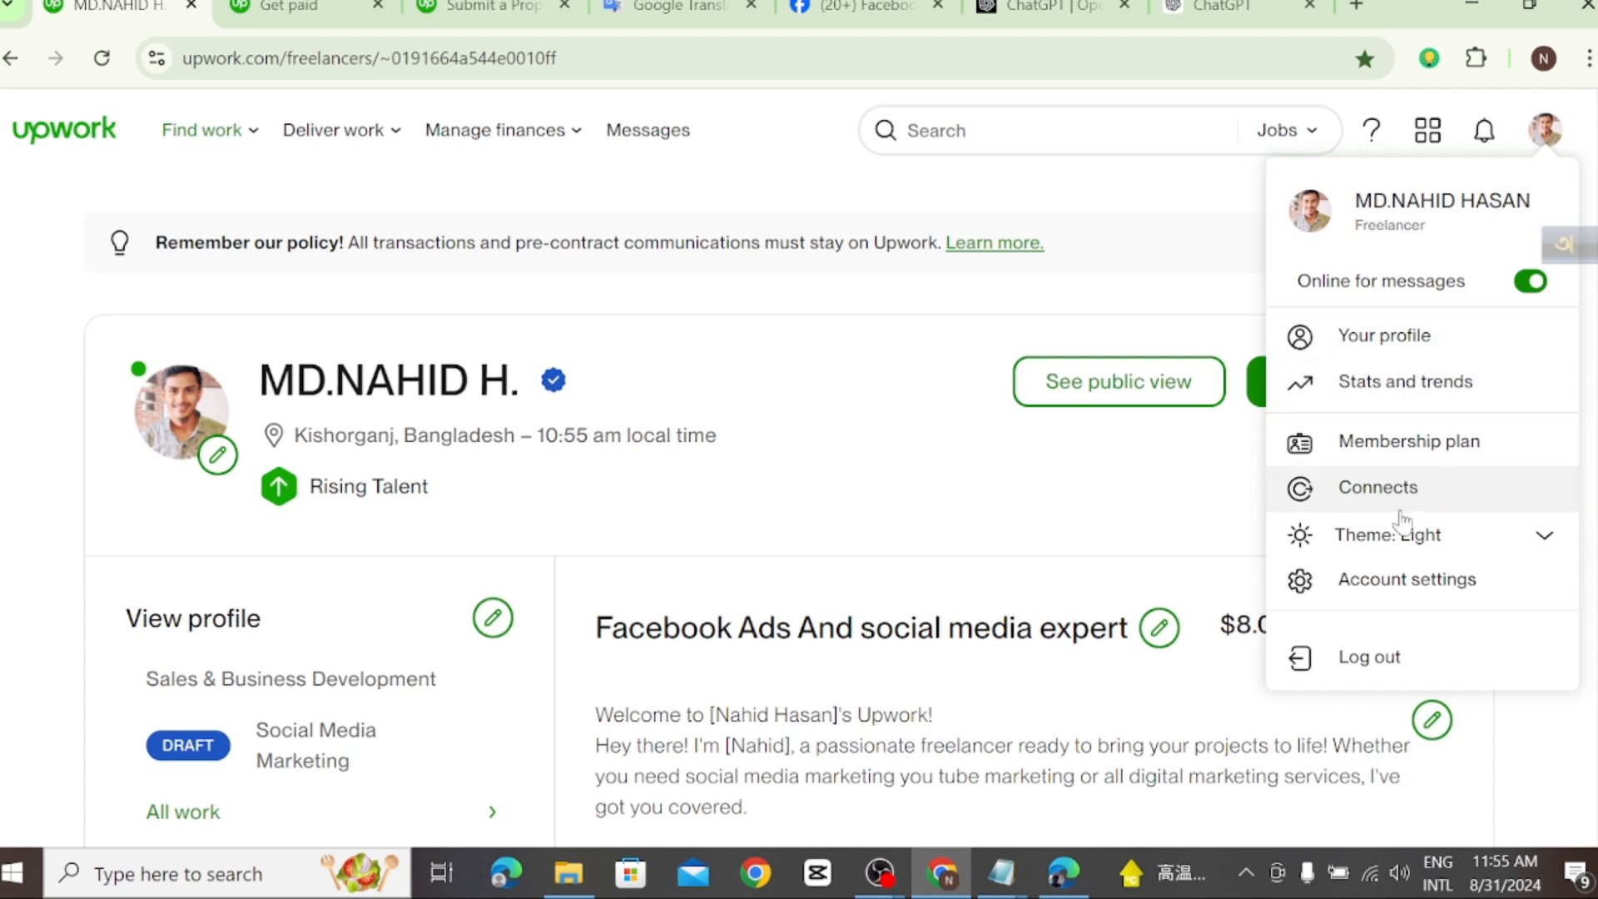
{"action": "left_click", "coordinate": [1388, 341]}
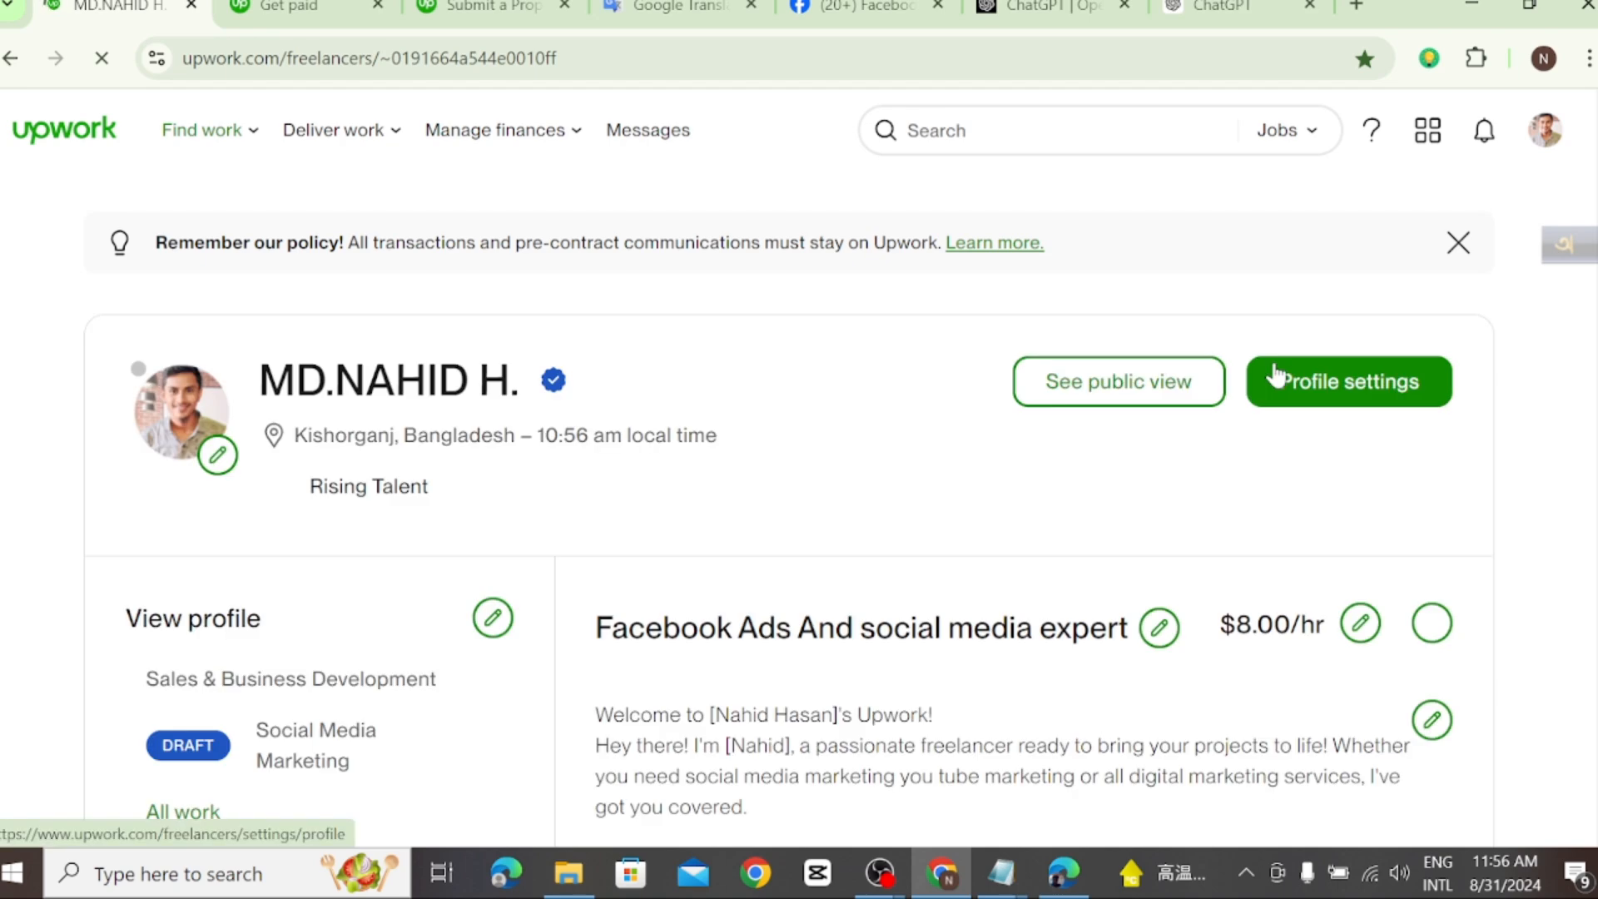
Step: Look through the profile's portfolio, testimonials, certifications, other experiences, skills and project catalog sections
{"action": "scroll", "coordinate": [1105, 471], "scroll_direction": "down", "scroll_amount": 4}
{"action": "scroll", "coordinate": [1105, 471], "scroll_direction": "down", "scroll_amount": 16}
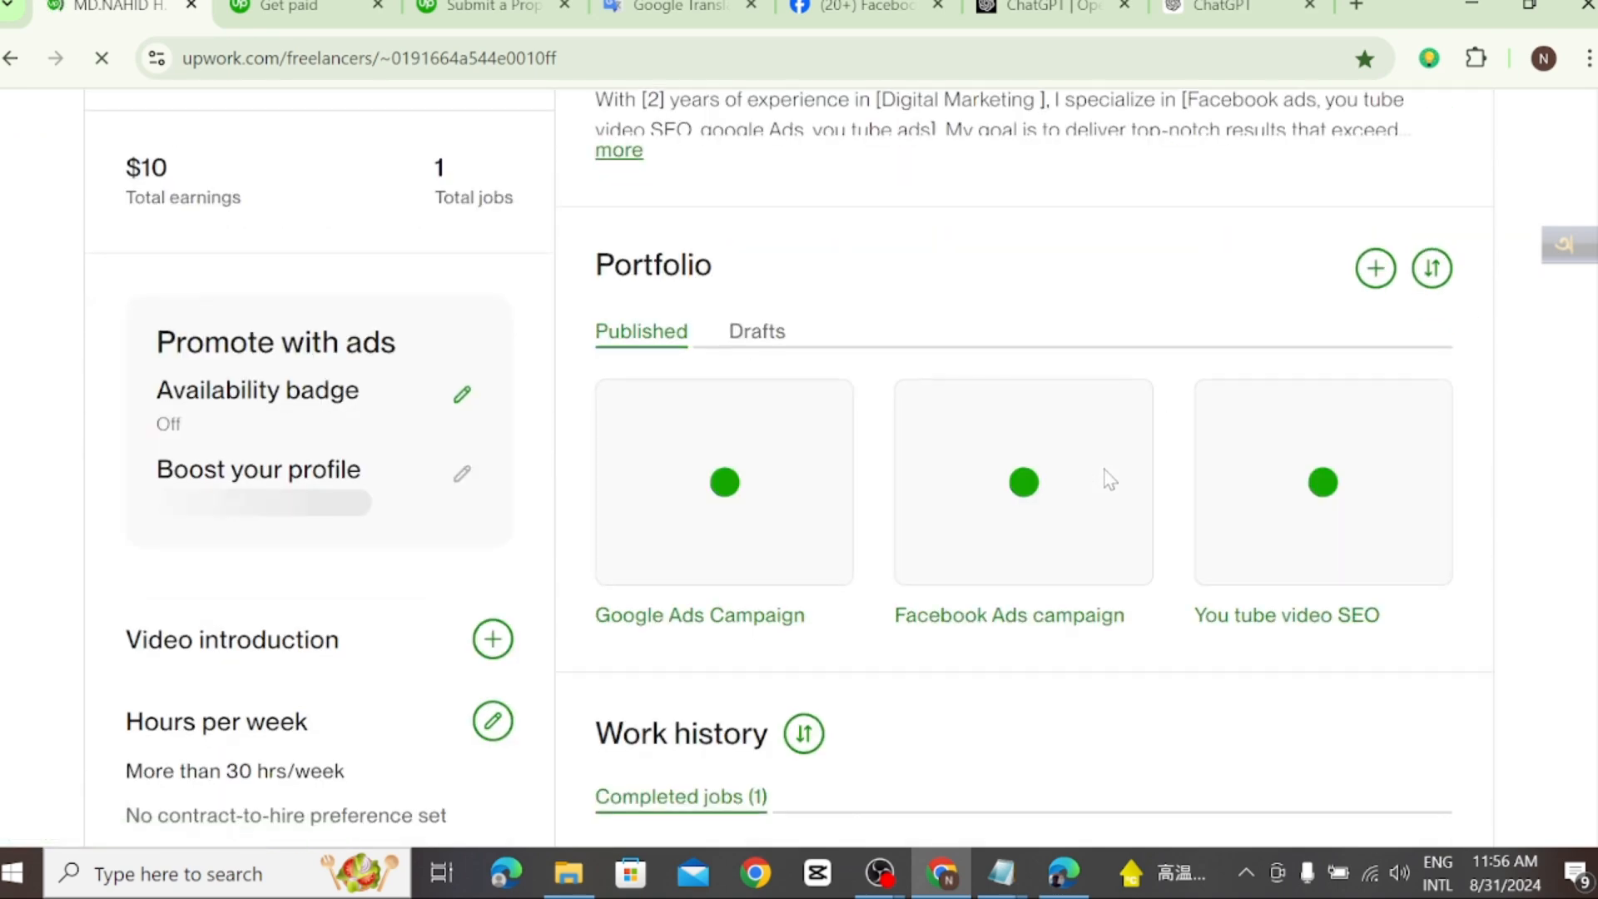
{"action": "scroll", "coordinate": [1074, 508], "scroll_direction": "down", "scroll_amount": 5}
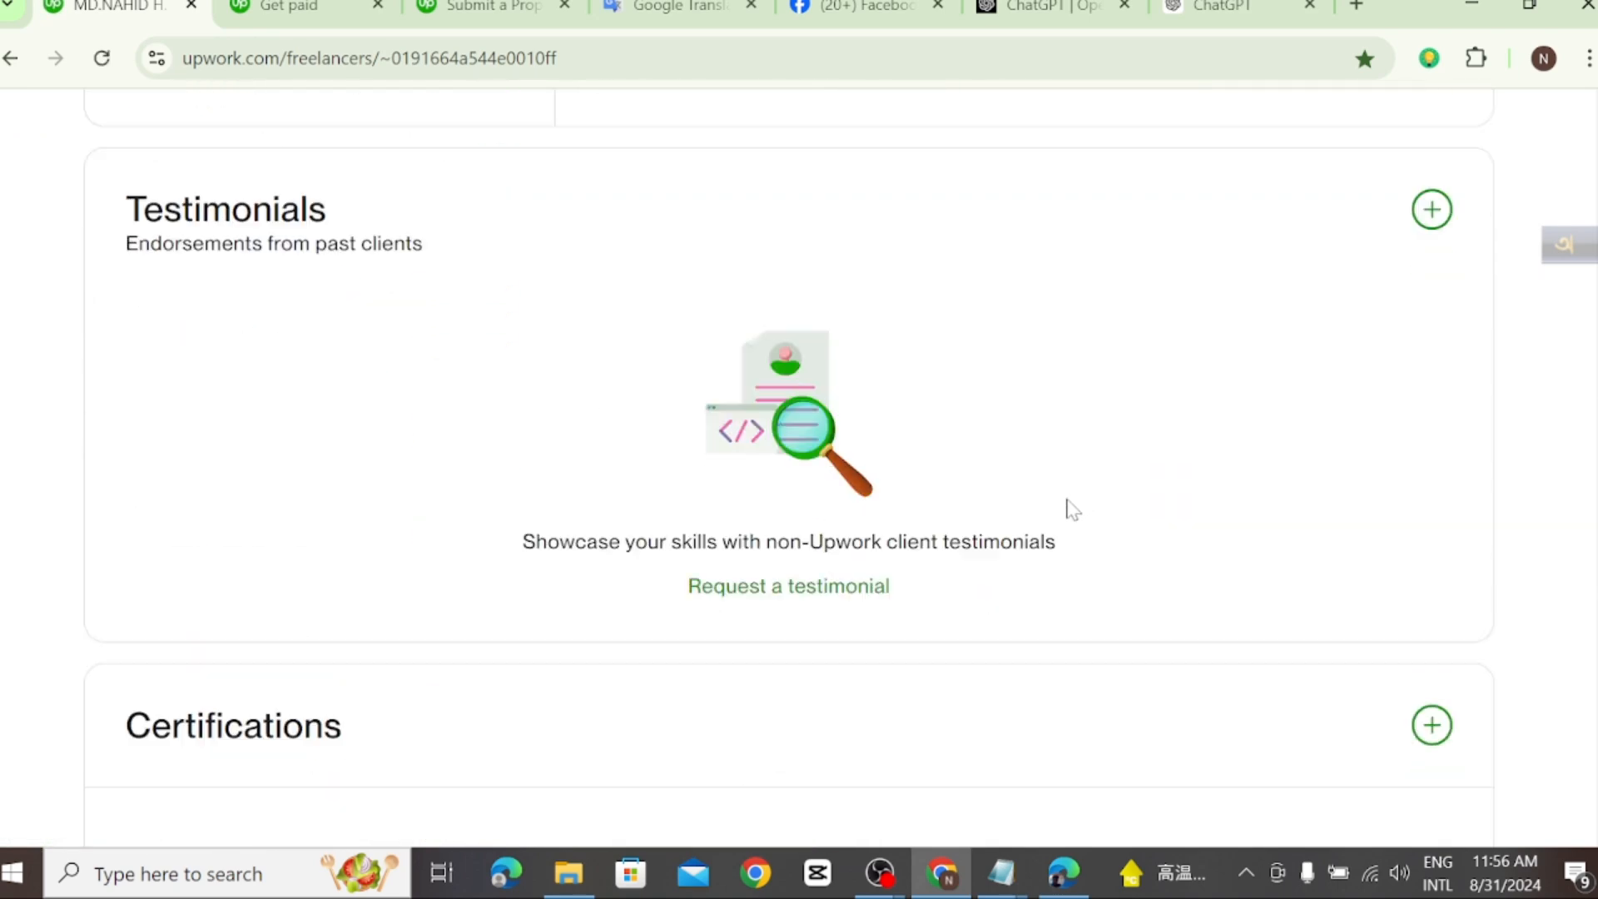
{"action": "scroll", "coordinate": [1024, 506], "scroll_direction": "down", "scroll_amount": 4}
{"action": "scroll", "coordinate": [998, 499], "scroll_direction": "up", "scroll_amount": 4}
{"action": "scroll", "coordinate": [997, 499], "scroll_direction": "down", "scroll_amount": 17}
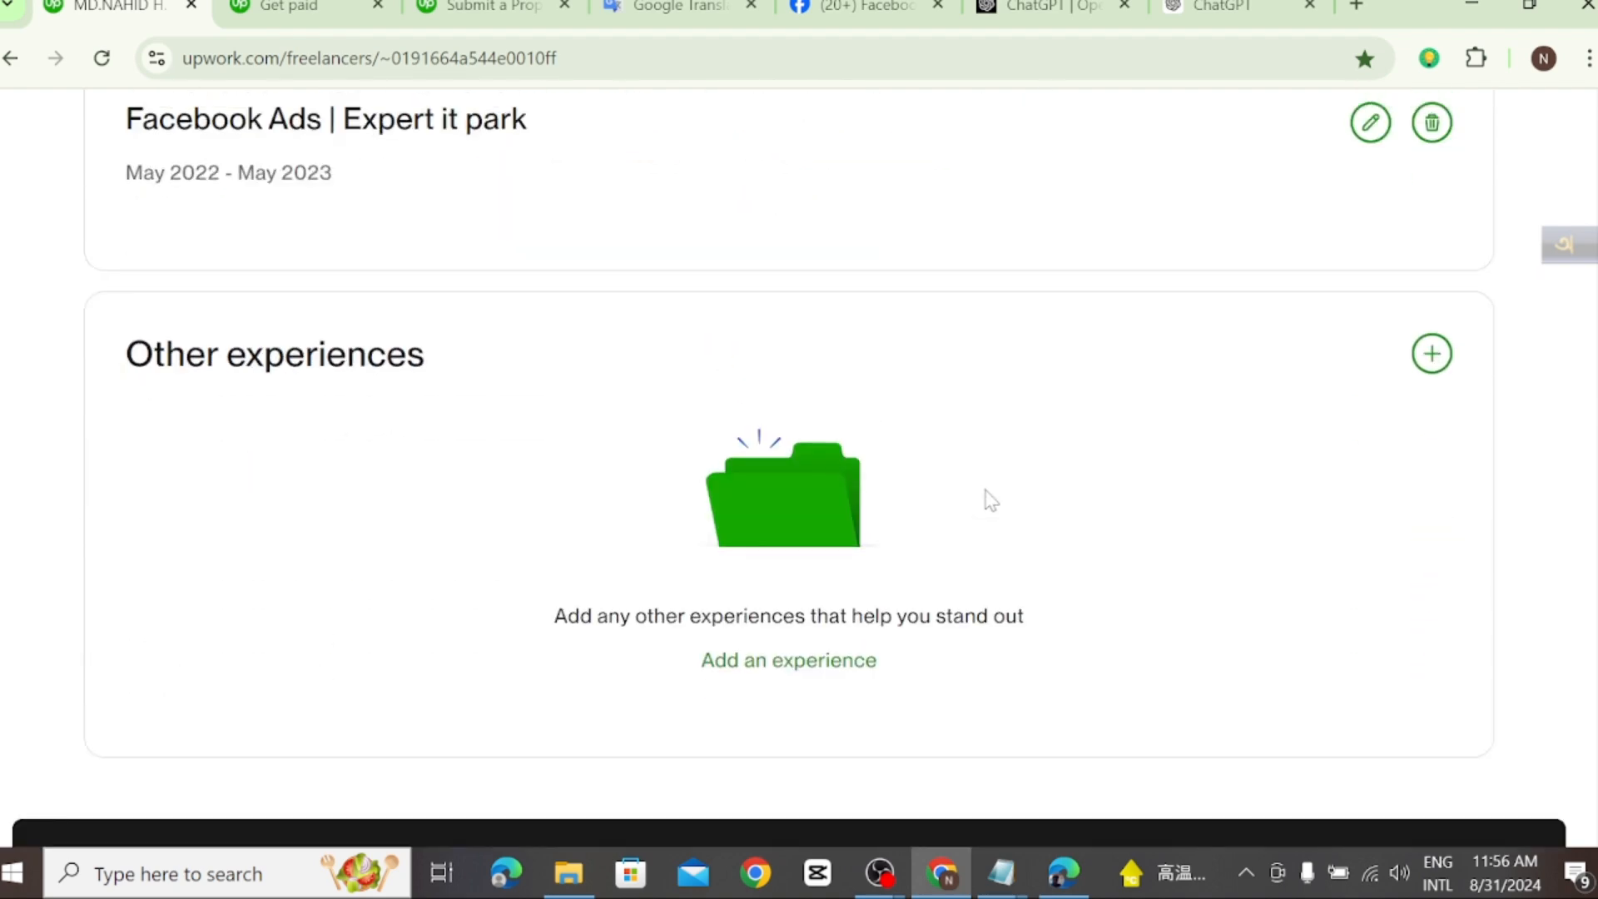
{"action": "scroll", "coordinate": [986, 497], "scroll_direction": "down", "scroll_amount": 5}
{"action": "scroll", "coordinate": [980, 495], "scroll_direction": "up", "scroll_amount": 13}
{"action": "scroll", "coordinate": [983, 499], "scroll_direction": "up", "scroll_amount": 17}
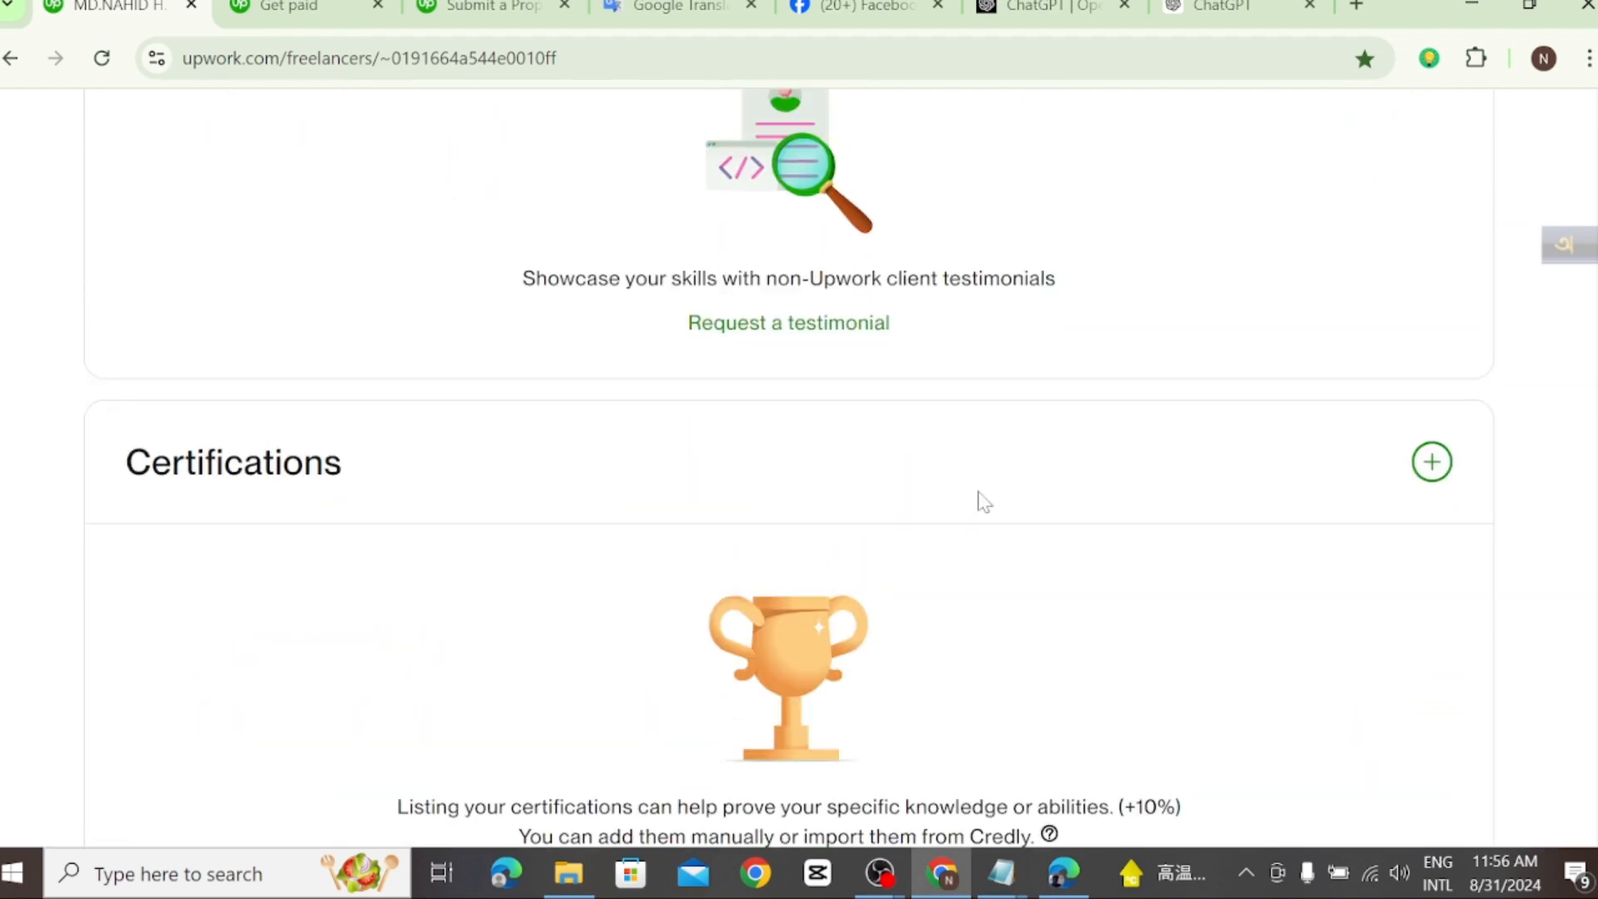
{"action": "scroll", "coordinate": [983, 499], "scroll_direction": "up", "scroll_amount": 3}
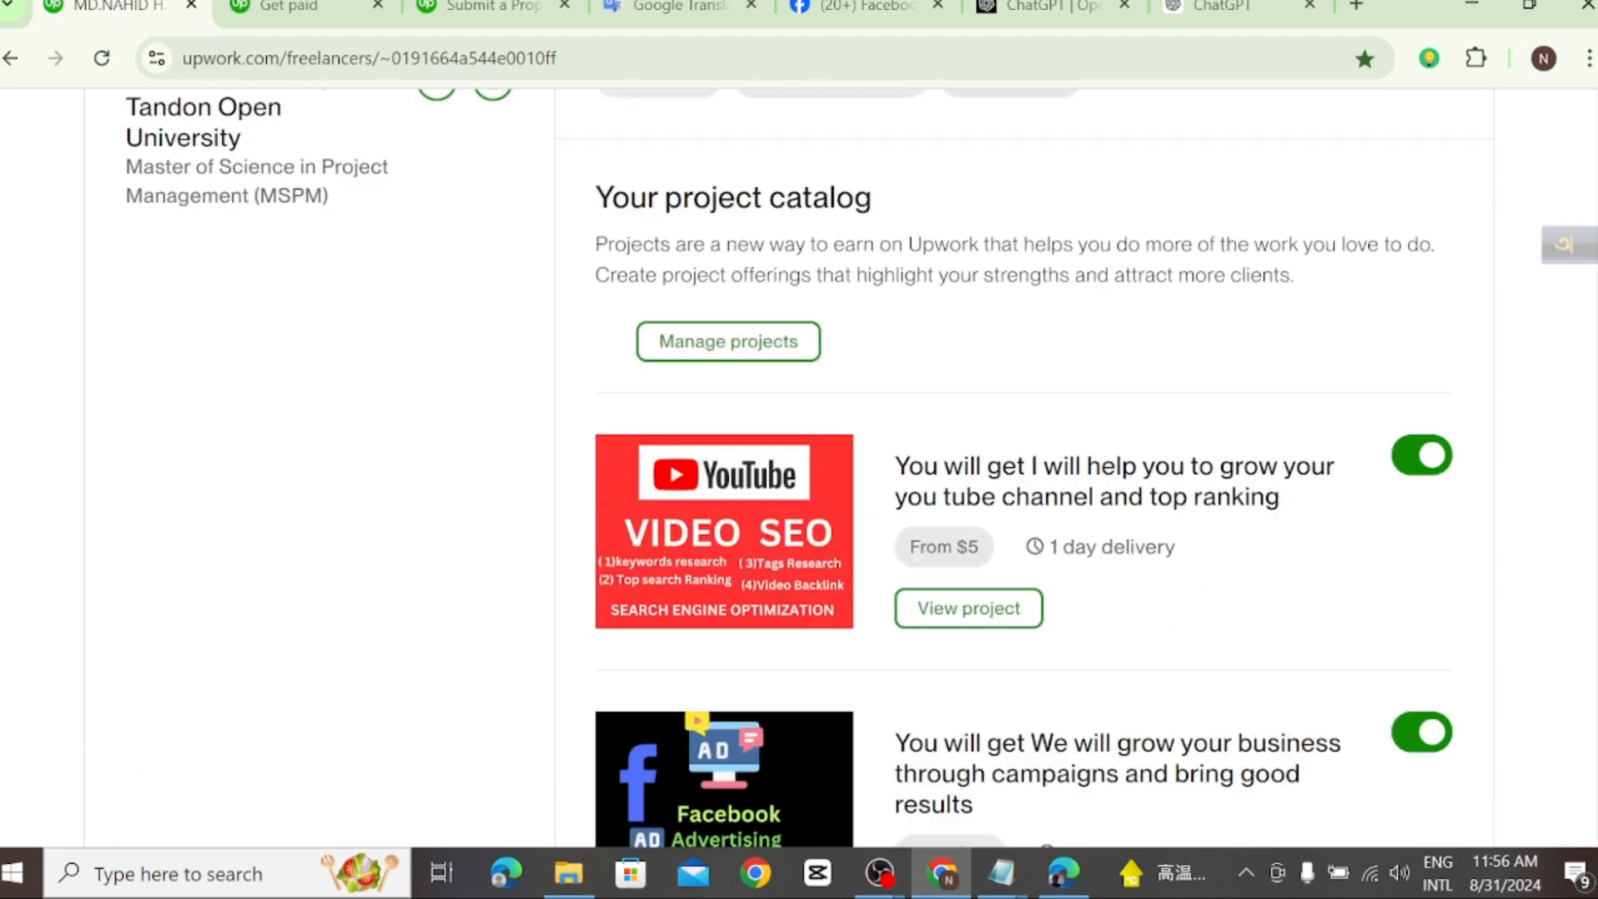
{"action": "scroll", "coordinate": [945, 467], "scroll_direction": "up", "scroll_amount": 2}
{"action": "scroll", "coordinate": [703, 467], "scroll_direction": "up", "scroll_amount": 2}
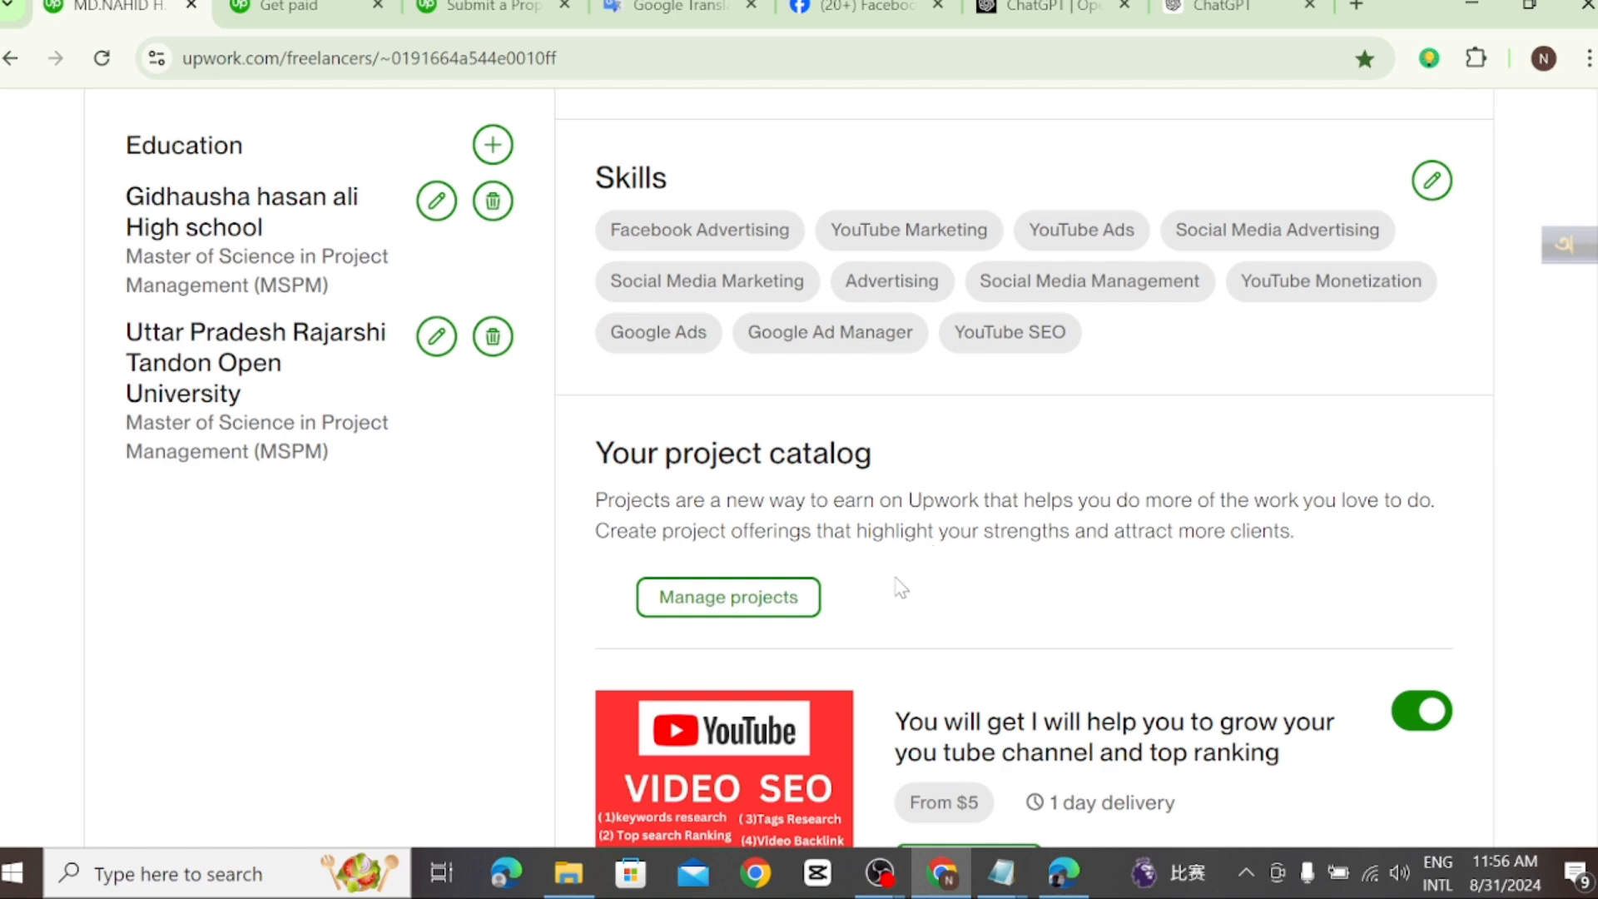
Step: Open project management from the profile's project catalog and start creating a new project
{"action": "left_click", "coordinate": [754, 603]}
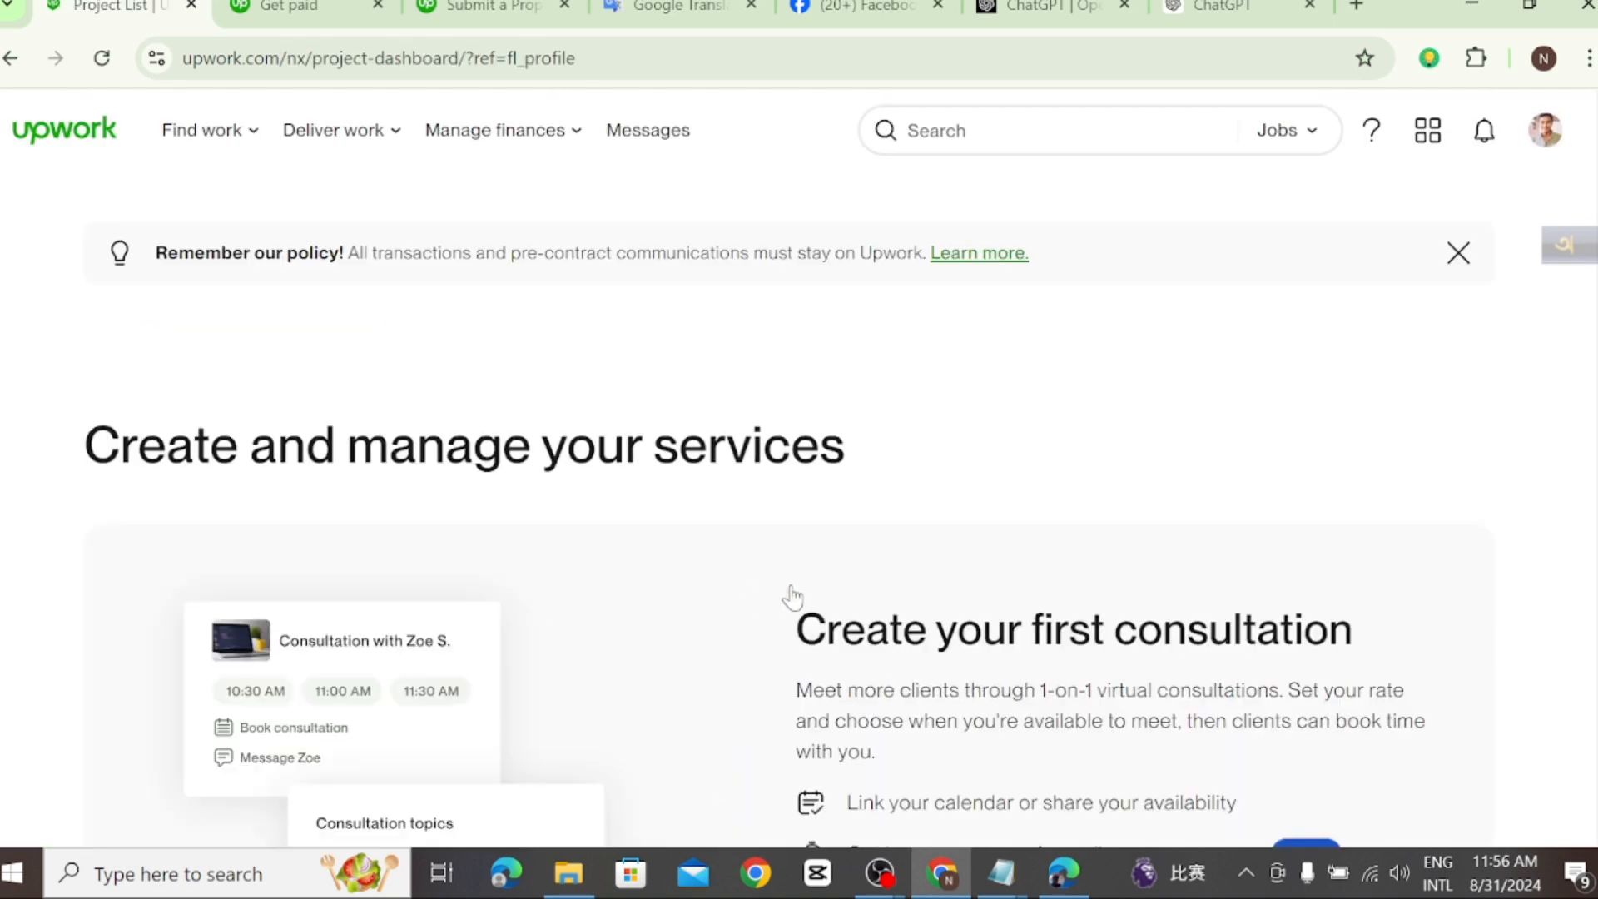
{"action": "scroll", "coordinate": [1217, 510], "scroll_direction": "down", "scroll_amount": 5}
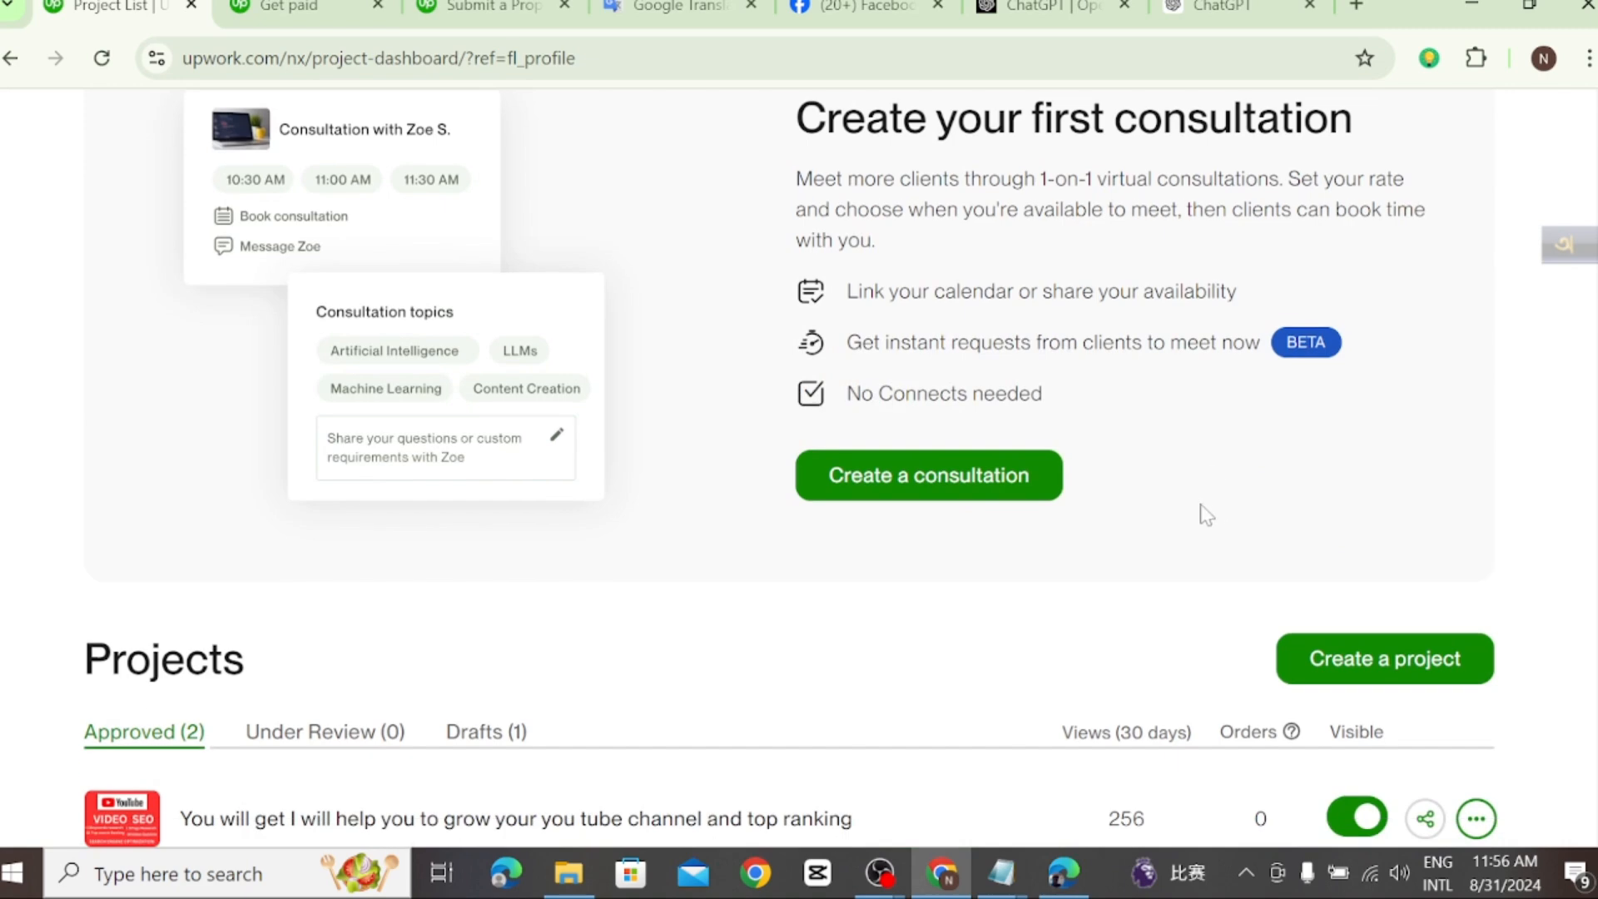
{"action": "scroll", "coordinate": [1199, 514], "scroll_direction": "down", "scroll_amount": 5}
{"action": "scroll", "coordinate": [1086, 480], "scroll_direction": "up", "scroll_amount": 2}
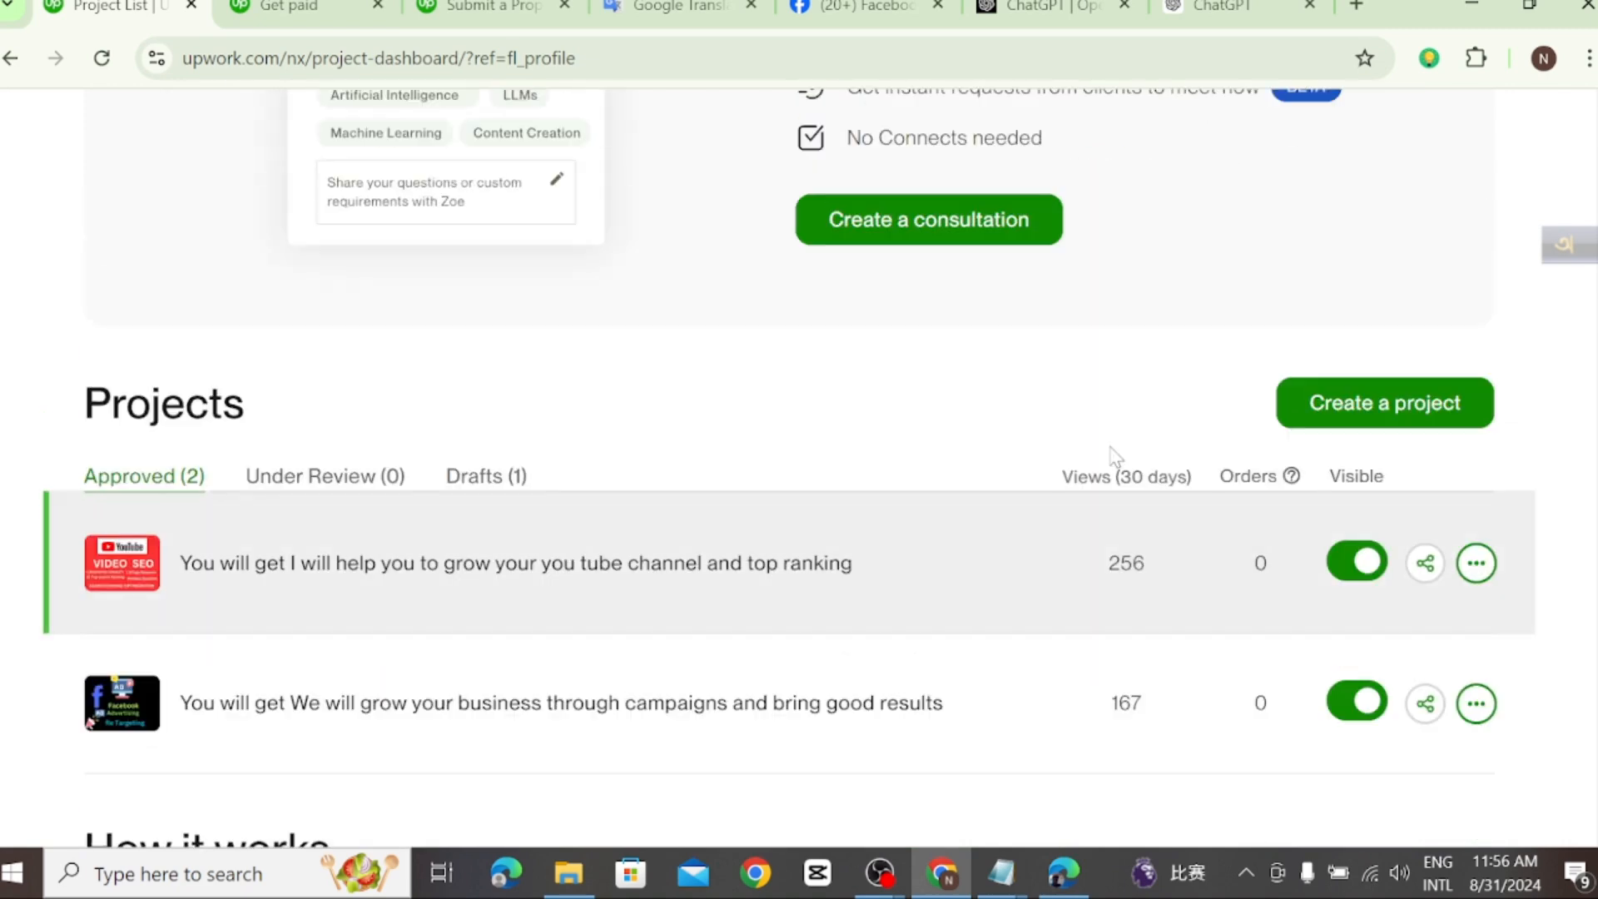
{"action": "scroll", "coordinate": [474, 593], "scroll_direction": "up", "scroll_amount": 2}
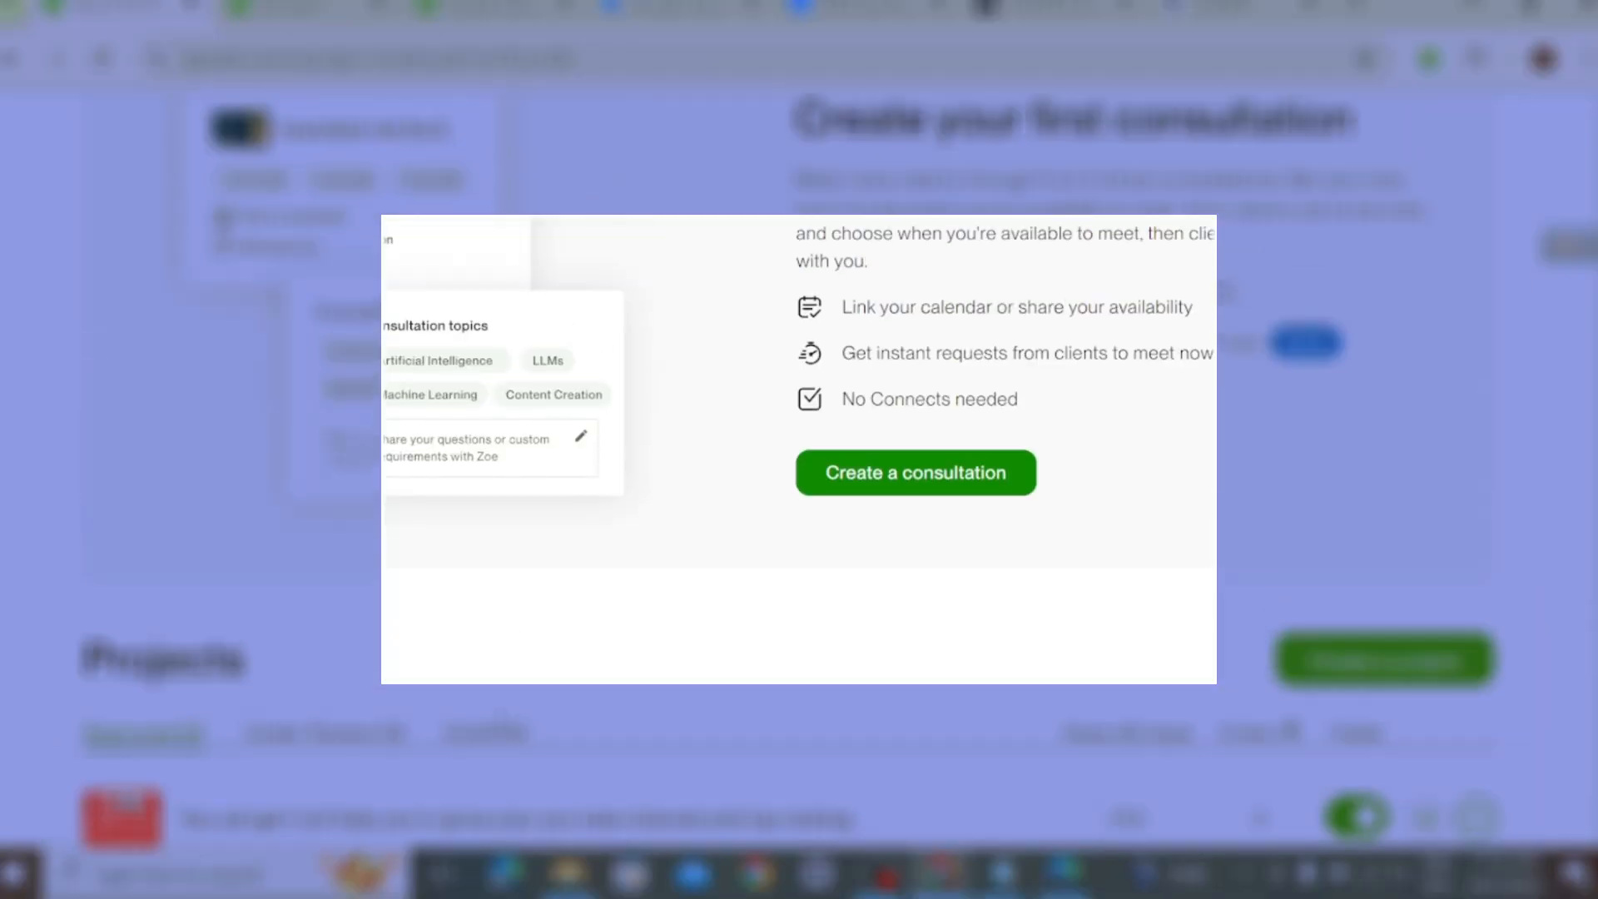
{"action": "scroll", "coordinate": [426, 770], "scroll_direction": "down", "scroll_amount": 1}
{"action": "scroll", "coordinate": [885, 619], "scroll_direction": "up", "scroll_amount": 1}
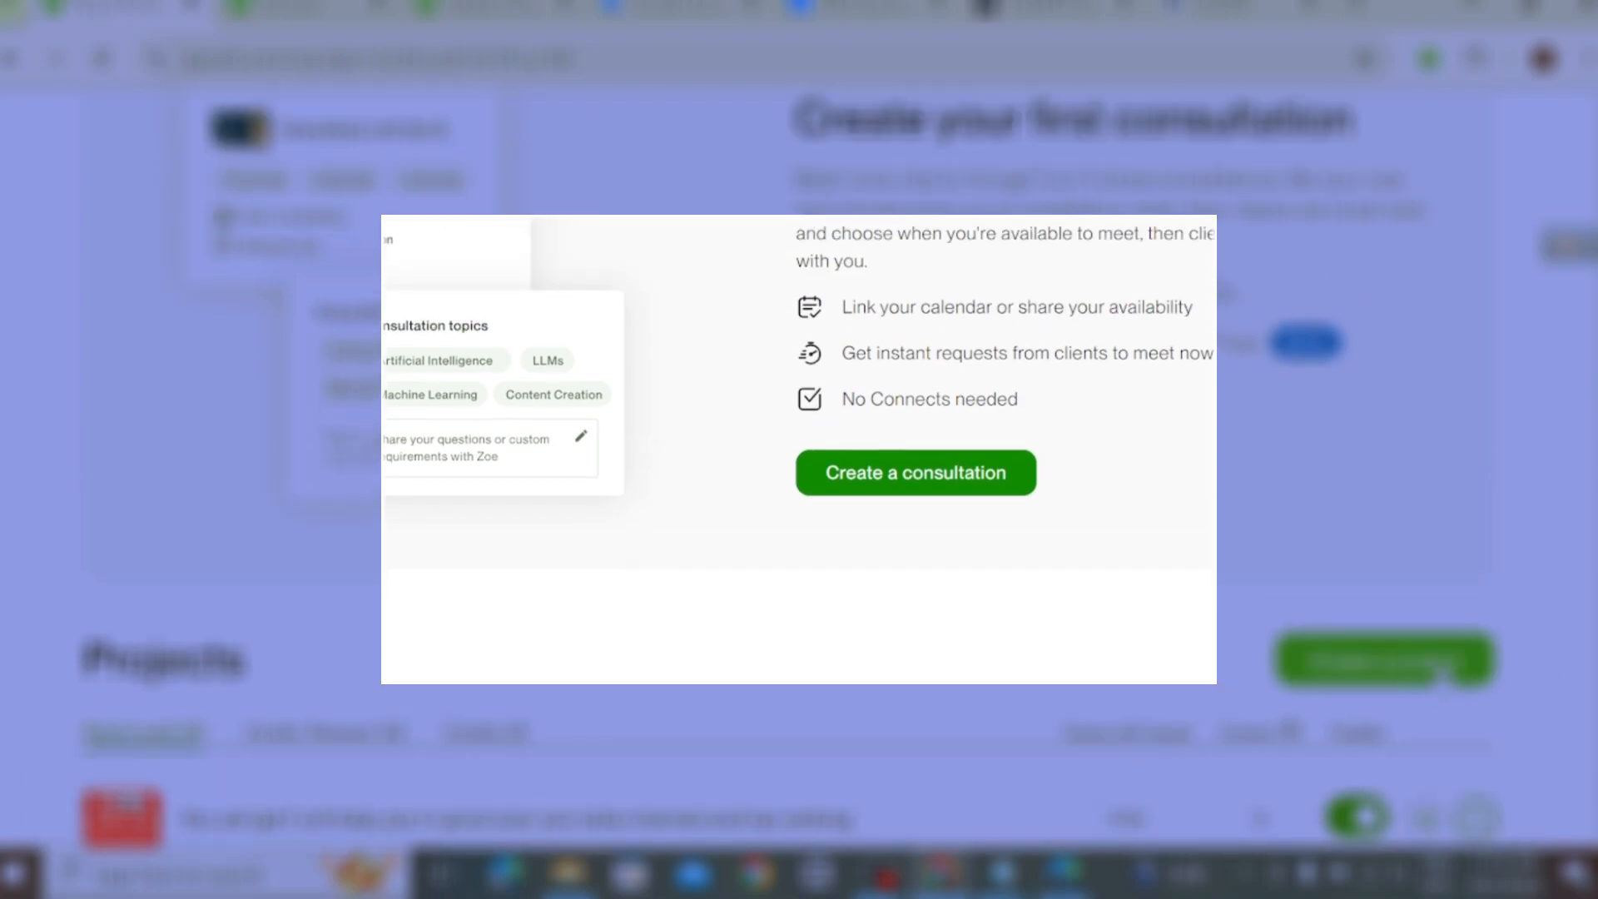
{"action": "scroll", "coordinate": [1276, 652], "scroll_direction": "up", "scroll_amount": 1}
{"action": "scroll", "coordinate": [1284, 649], "scroll_direction": "down", "scroll_amount": 1}
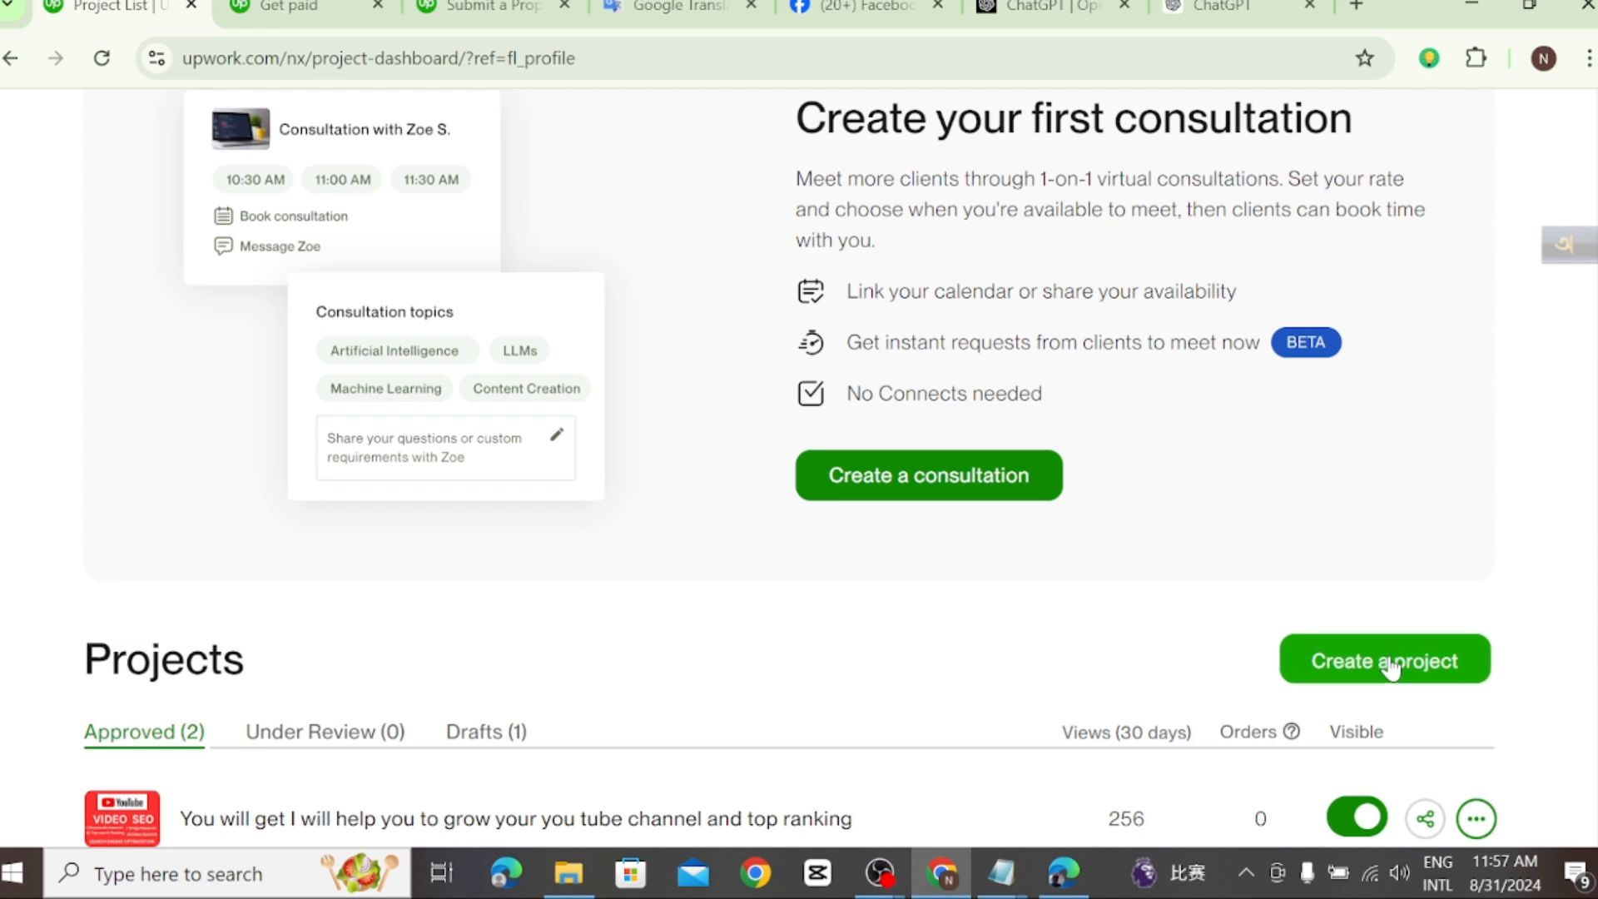
{"action": "left_click", "coordinate": [1390, 666]}
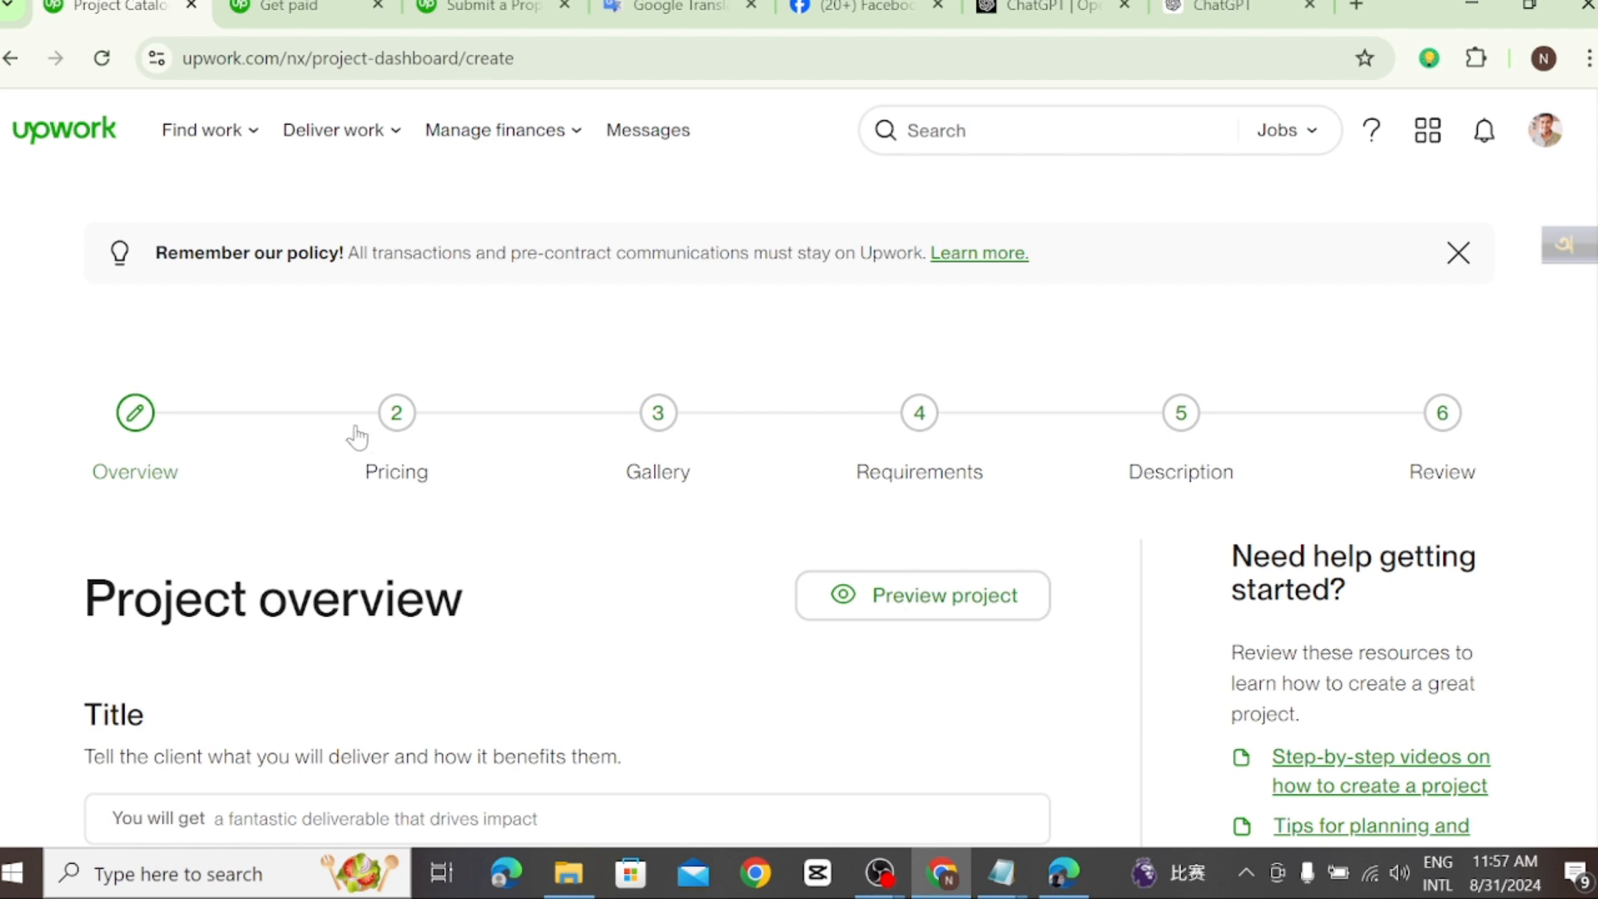
Step: Set the project title to "build setup and manage your google ads search AdWords campaign" using the previously entered text suggestion
{"action": "scroll", "coordinate": [620, 632], "scroll_direction": "down", "scroll_amount": 1}
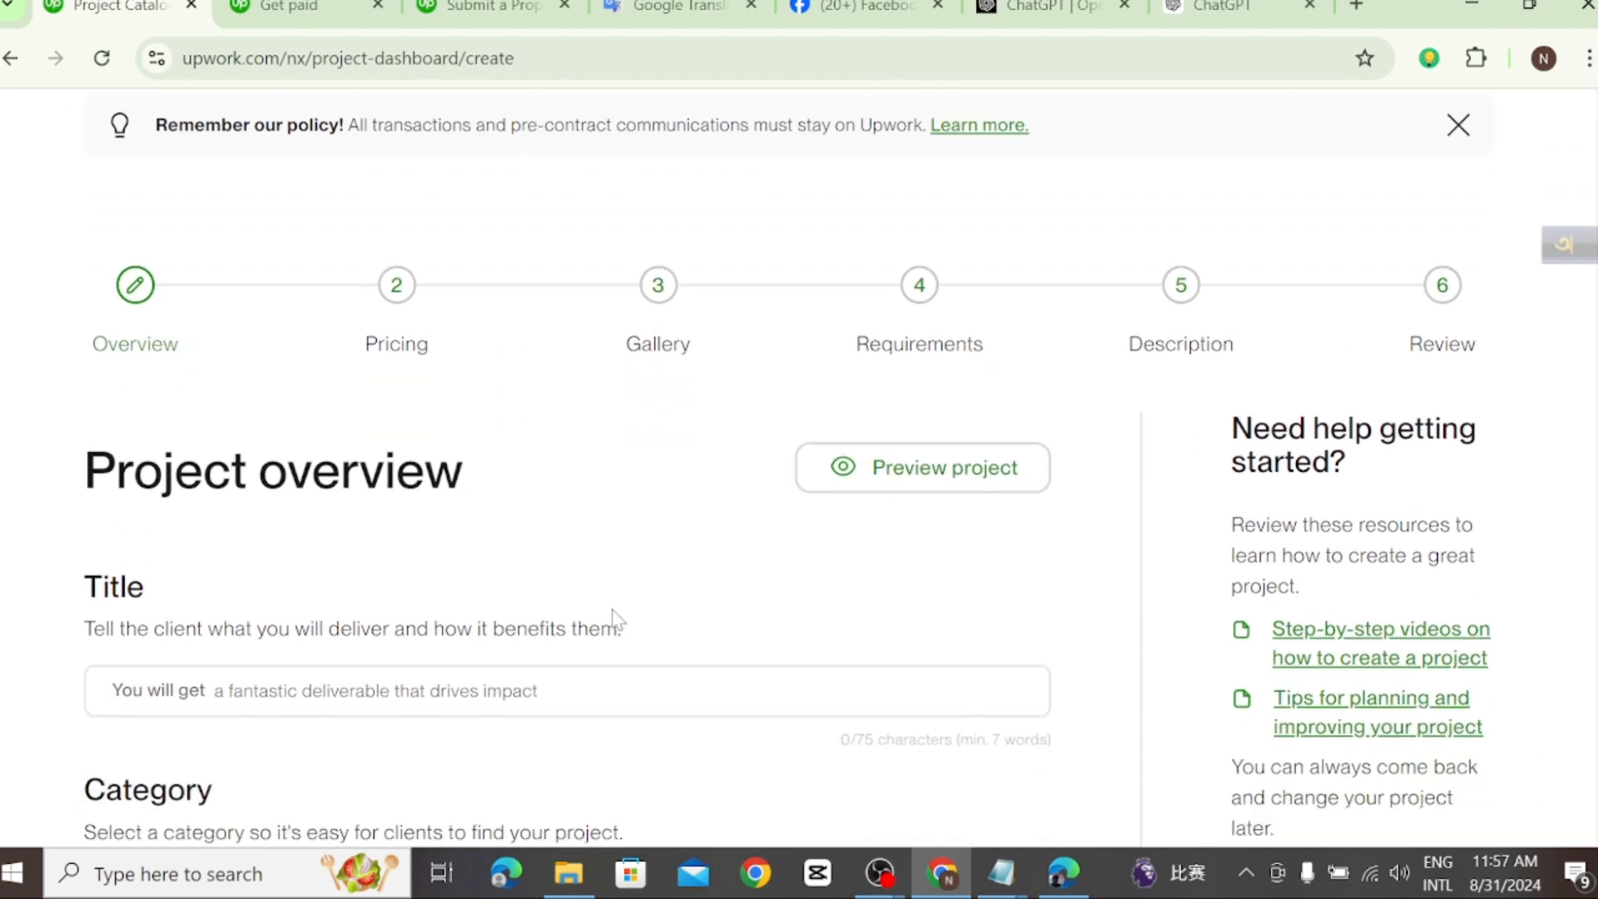
{"action": "scroll", "coordinate": [620, 632], "scroll_direction": "down", "scroll_amount": 1}
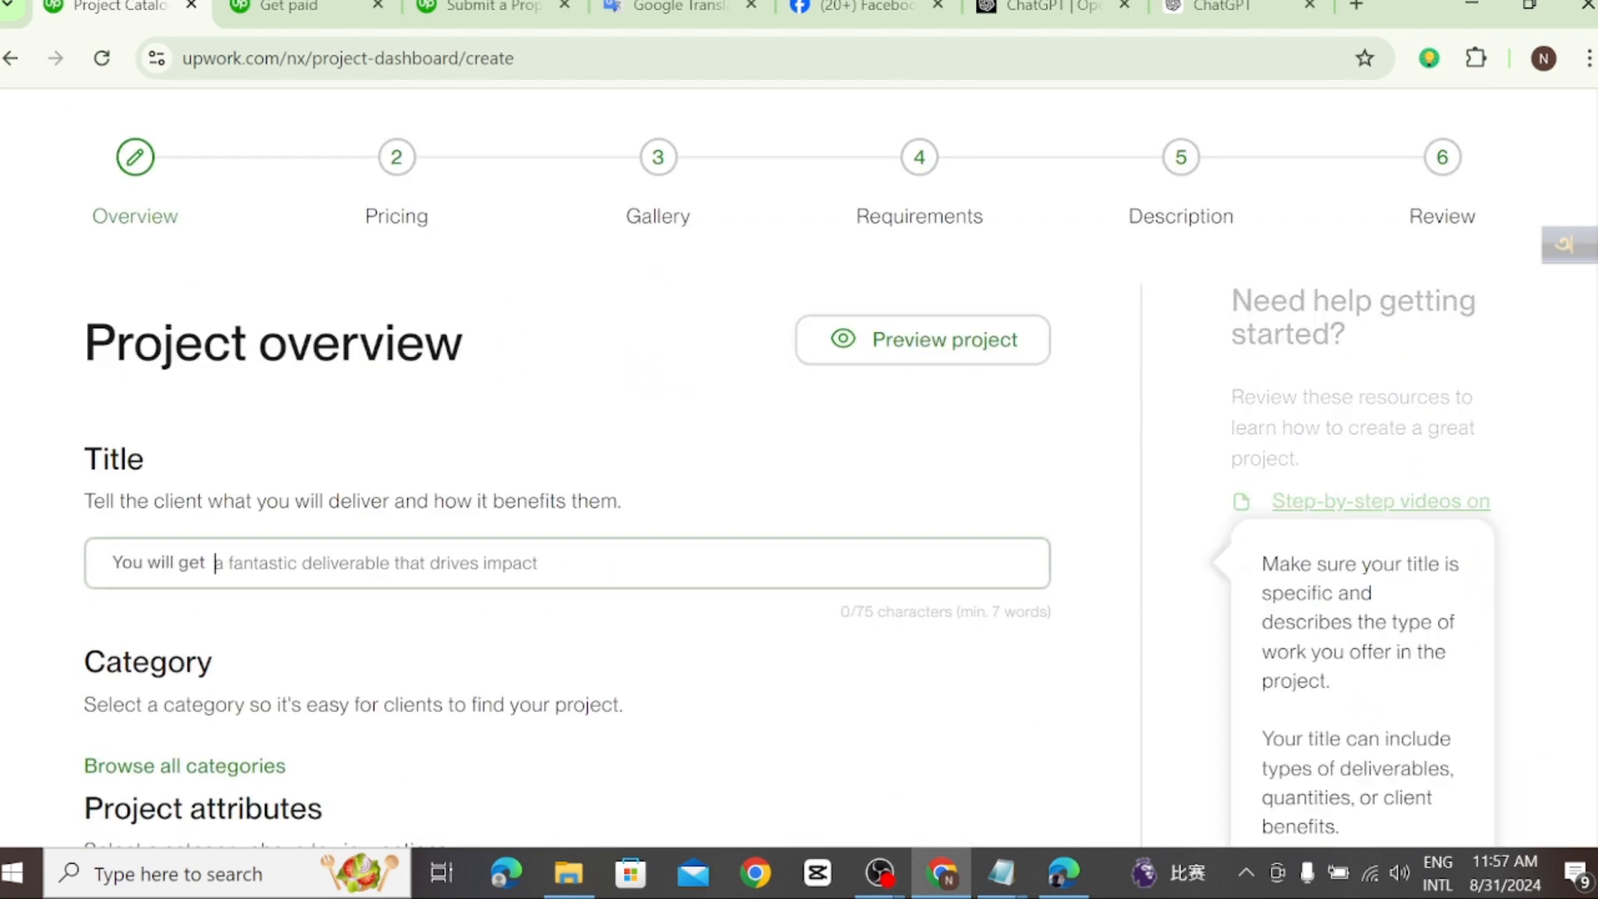
{"action": "left_click", "coordinate": [215, 562]}
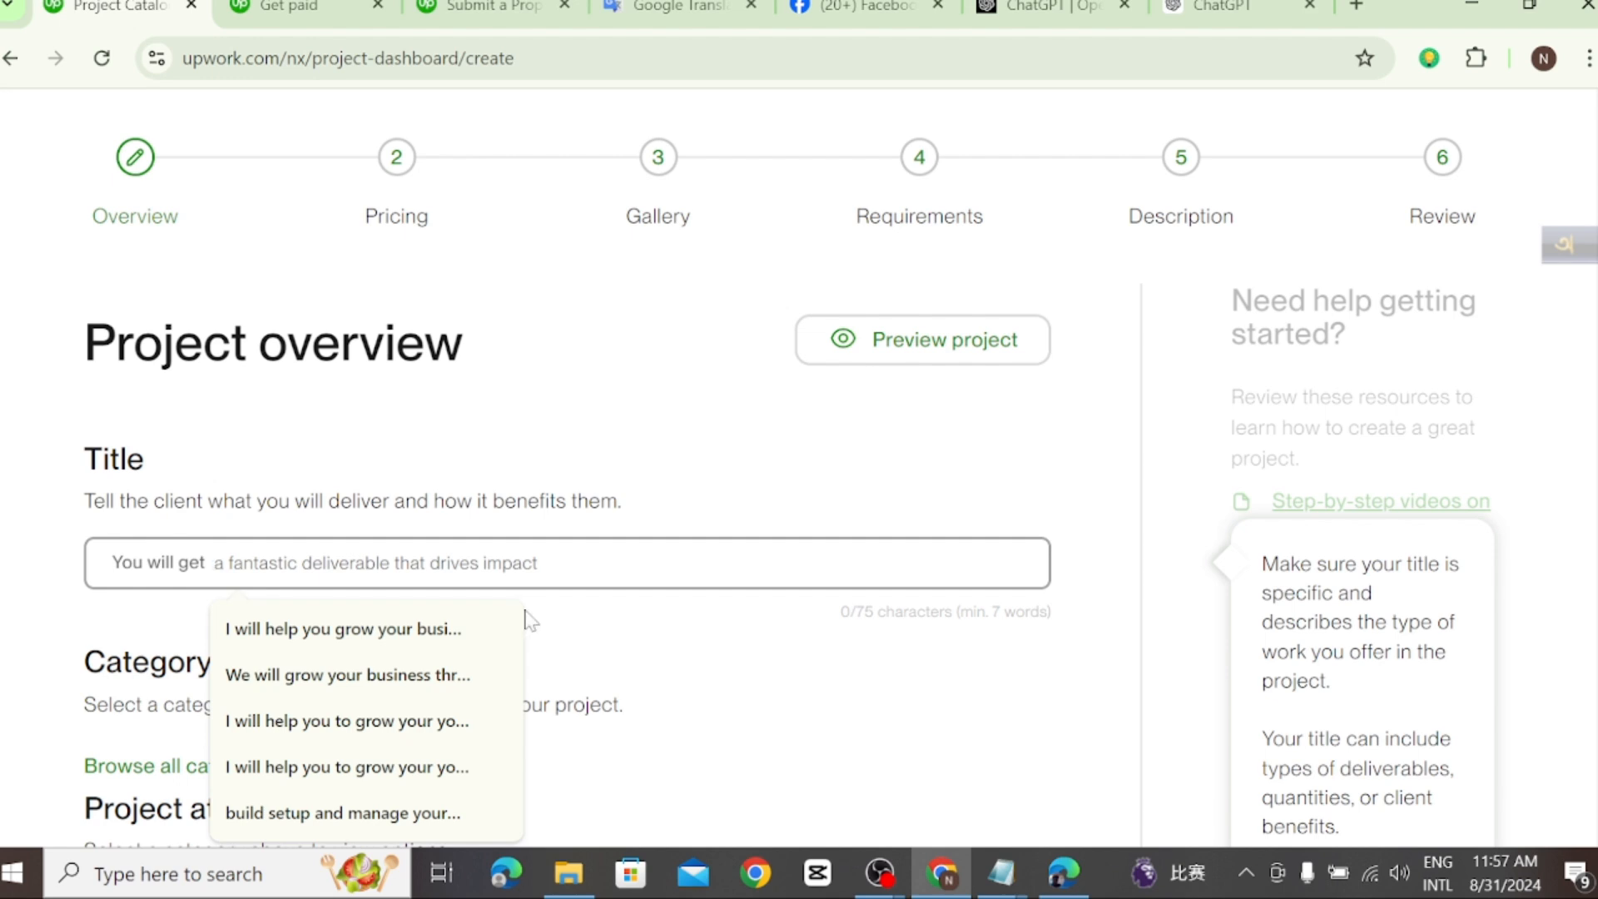
{"action": "left_click", "coordinate": [421, 813]}
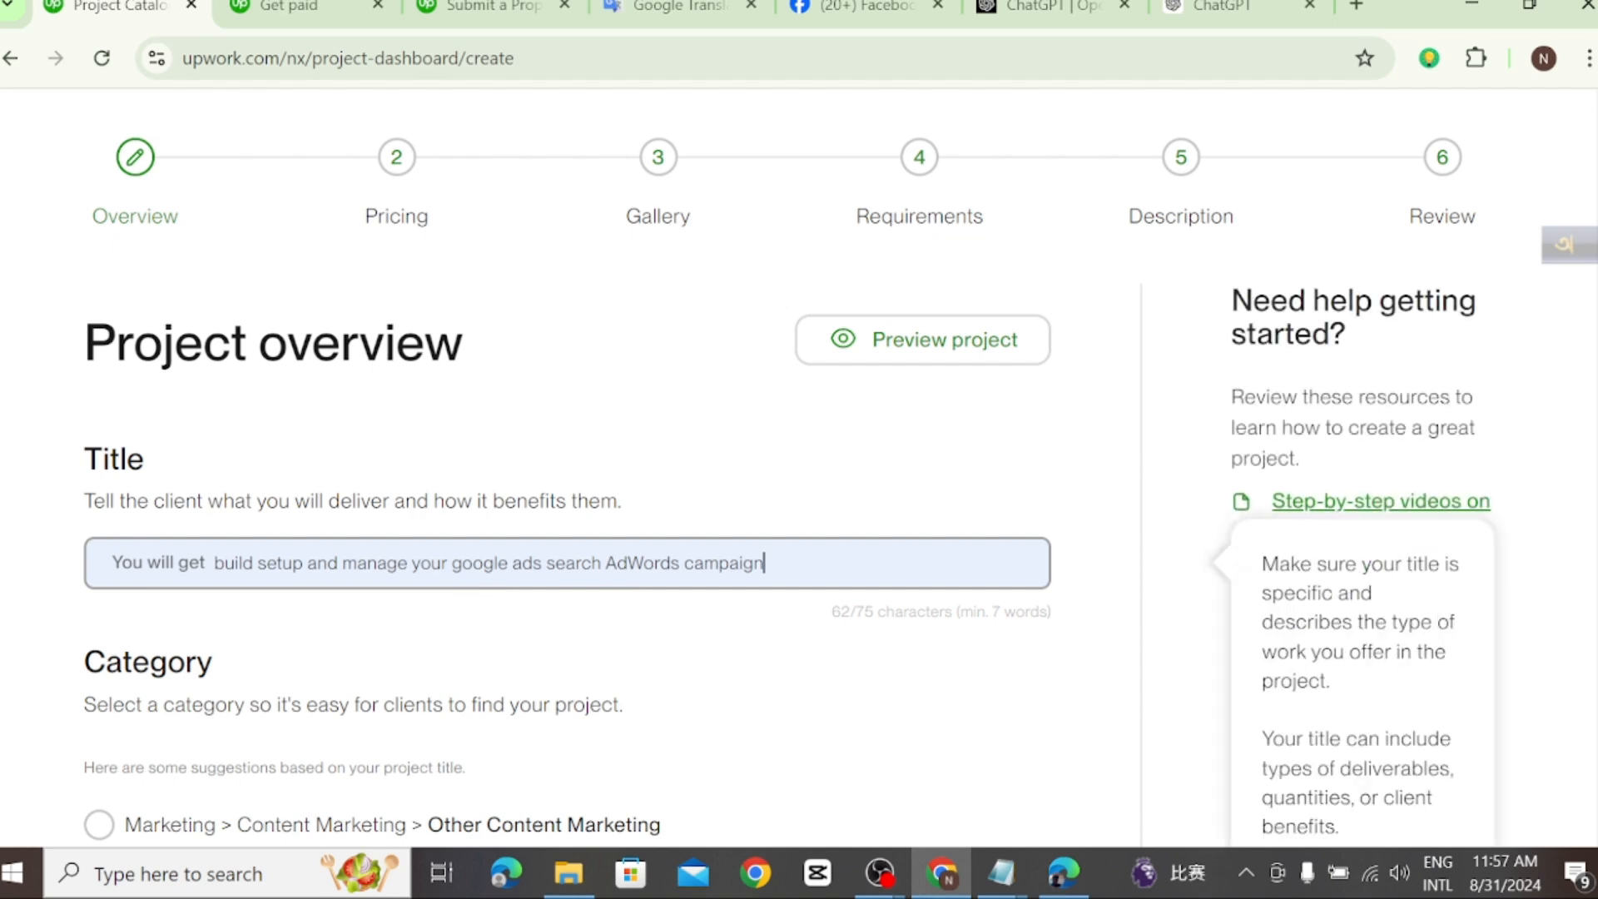
Step: Set the project category to Marketing > Search Engine Marketing > Search Engine Marketing Management from the suggested categories
{"action": "scroll", "coordinate": [786, 605], "scroll_direction": "down", "scroll_amount": 3}
{"action": "scroll", "coordinate": [770, 599], "scroll_direction": "up", "scroll_amount": 2}
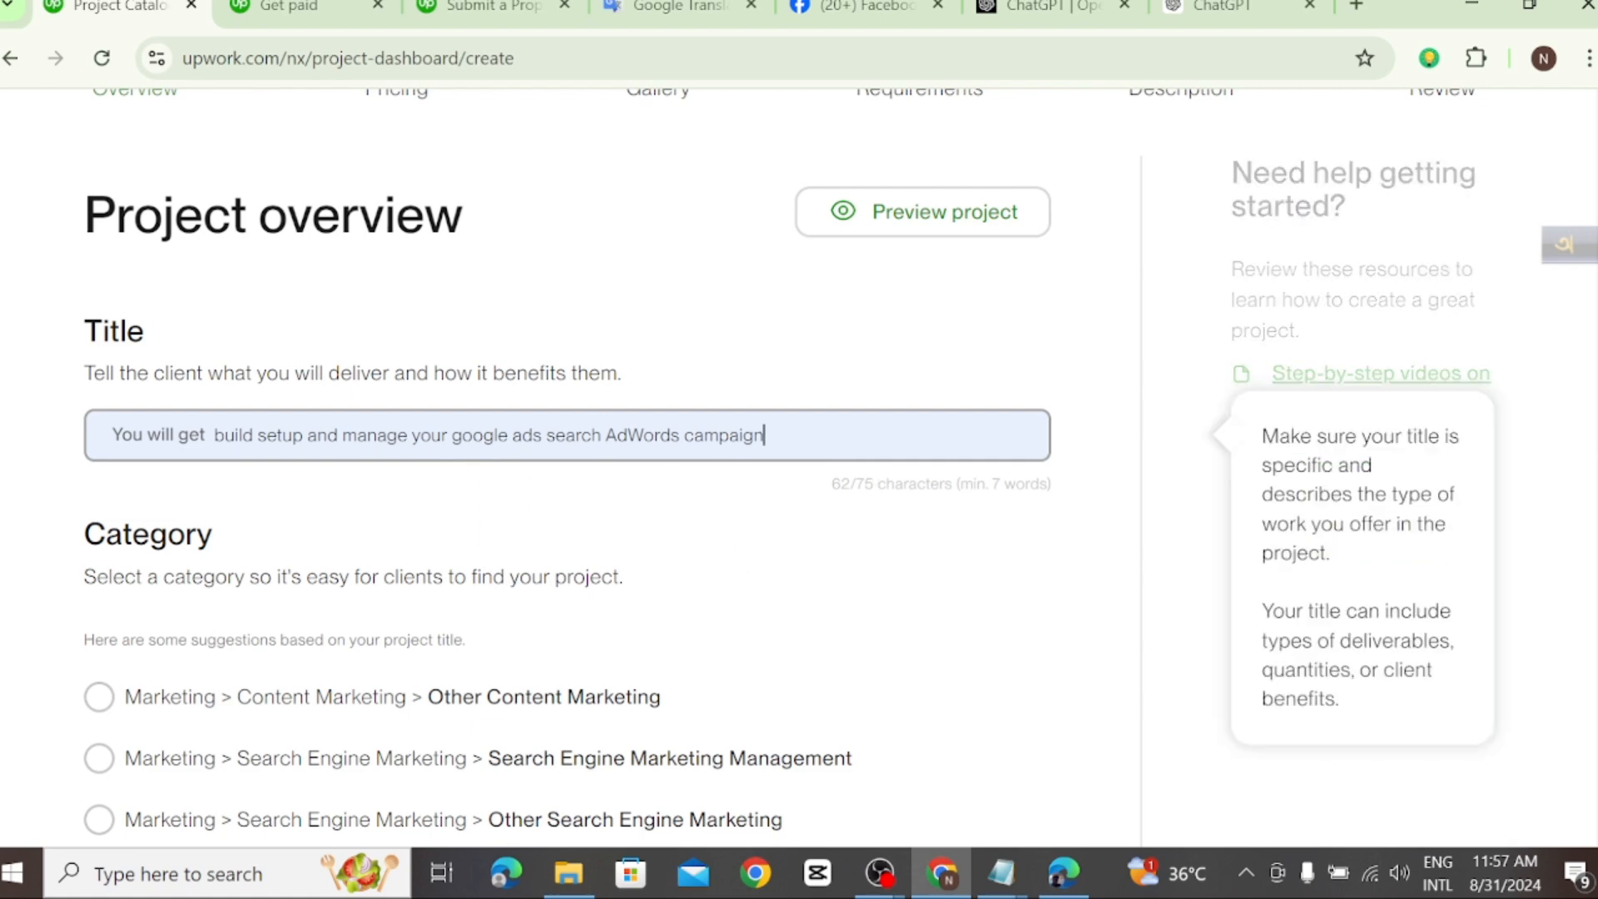
{"action": "scroll", "coordinate": [801, 553], "scroll_direction": "down", "scroll_amount": 5}
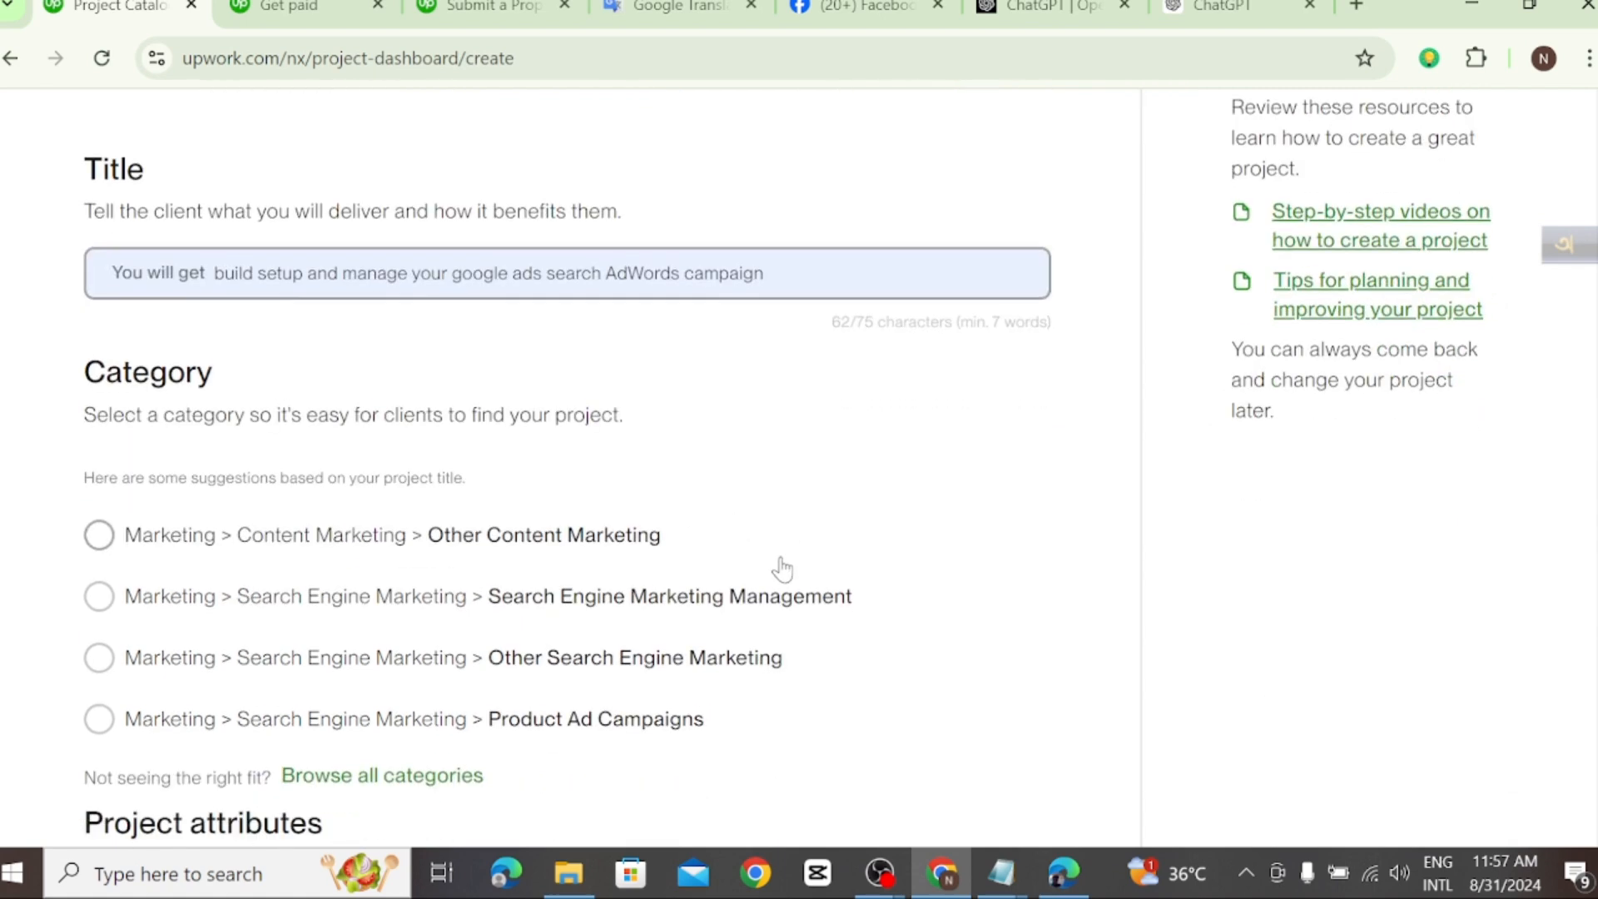
{"action": "scroll", "coordinate": [778, 566], "scroll_direction": "up", "scroll_amount": 8}
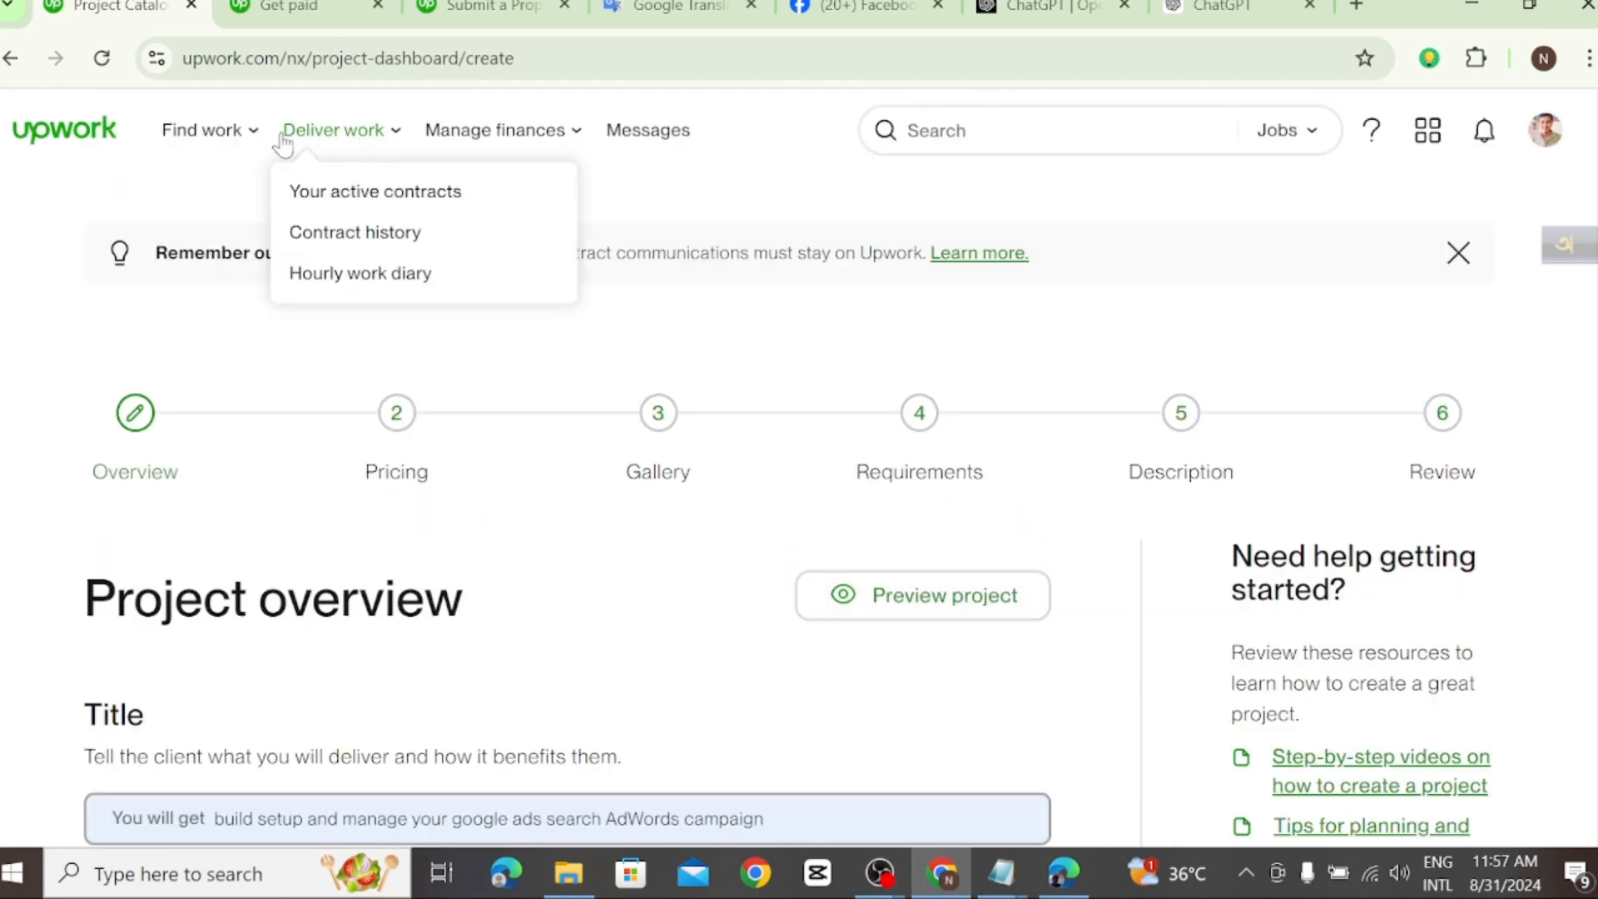
{"action": "mouse_move", "coordinate": [239, 145]}
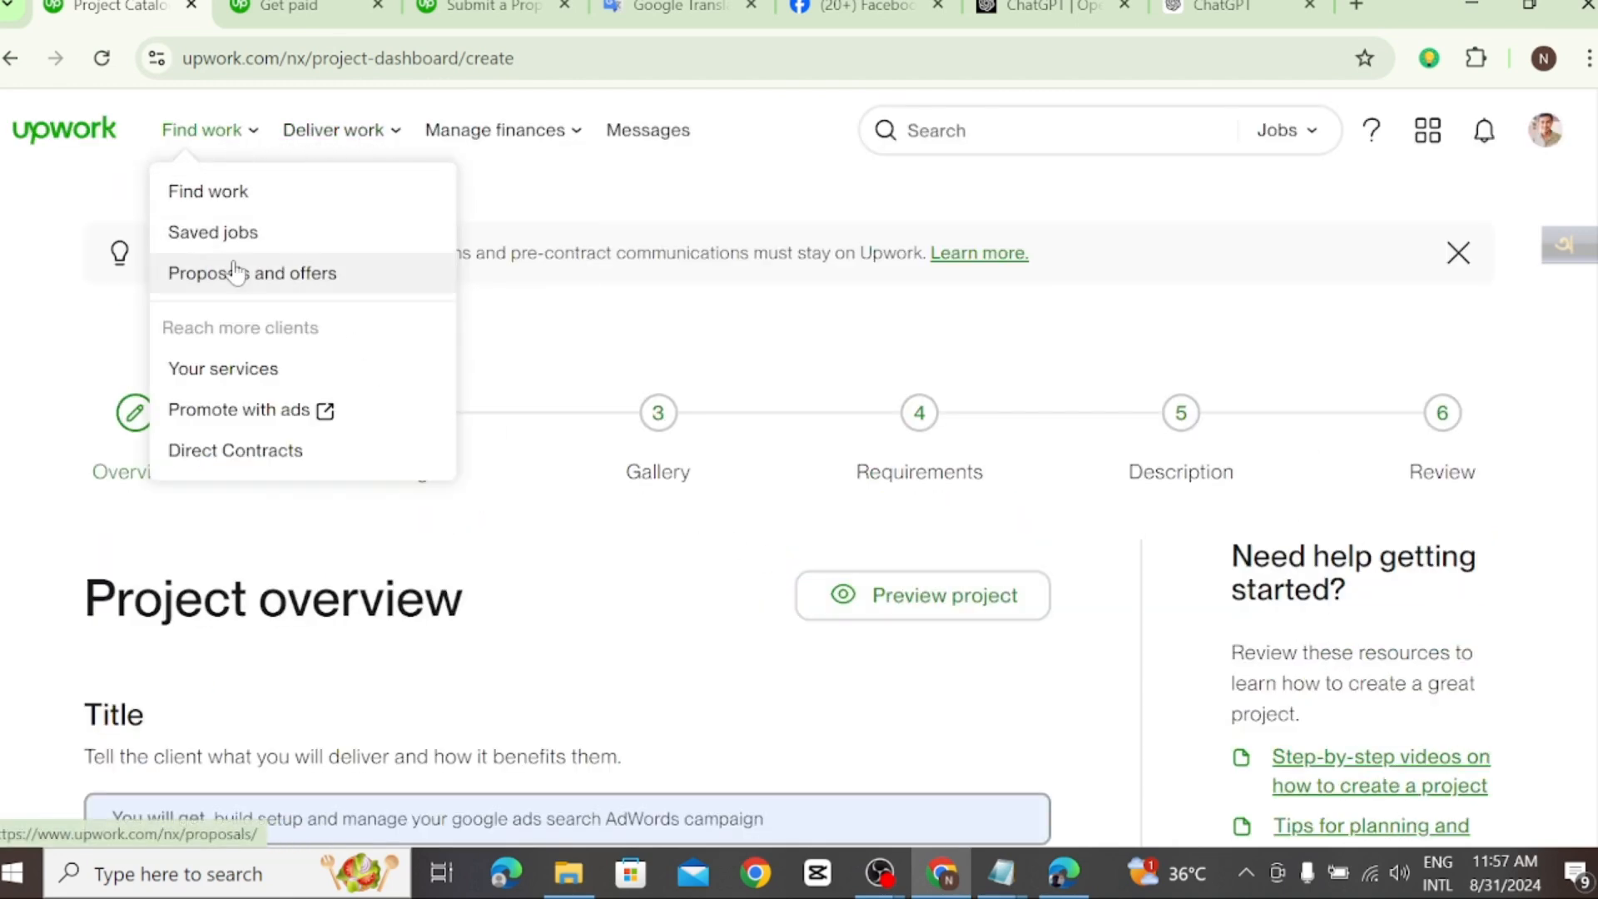
{"action": "scroll", "coordinate": [1077, 664], "scroll_direction": "down", "scroll_amount": 7}
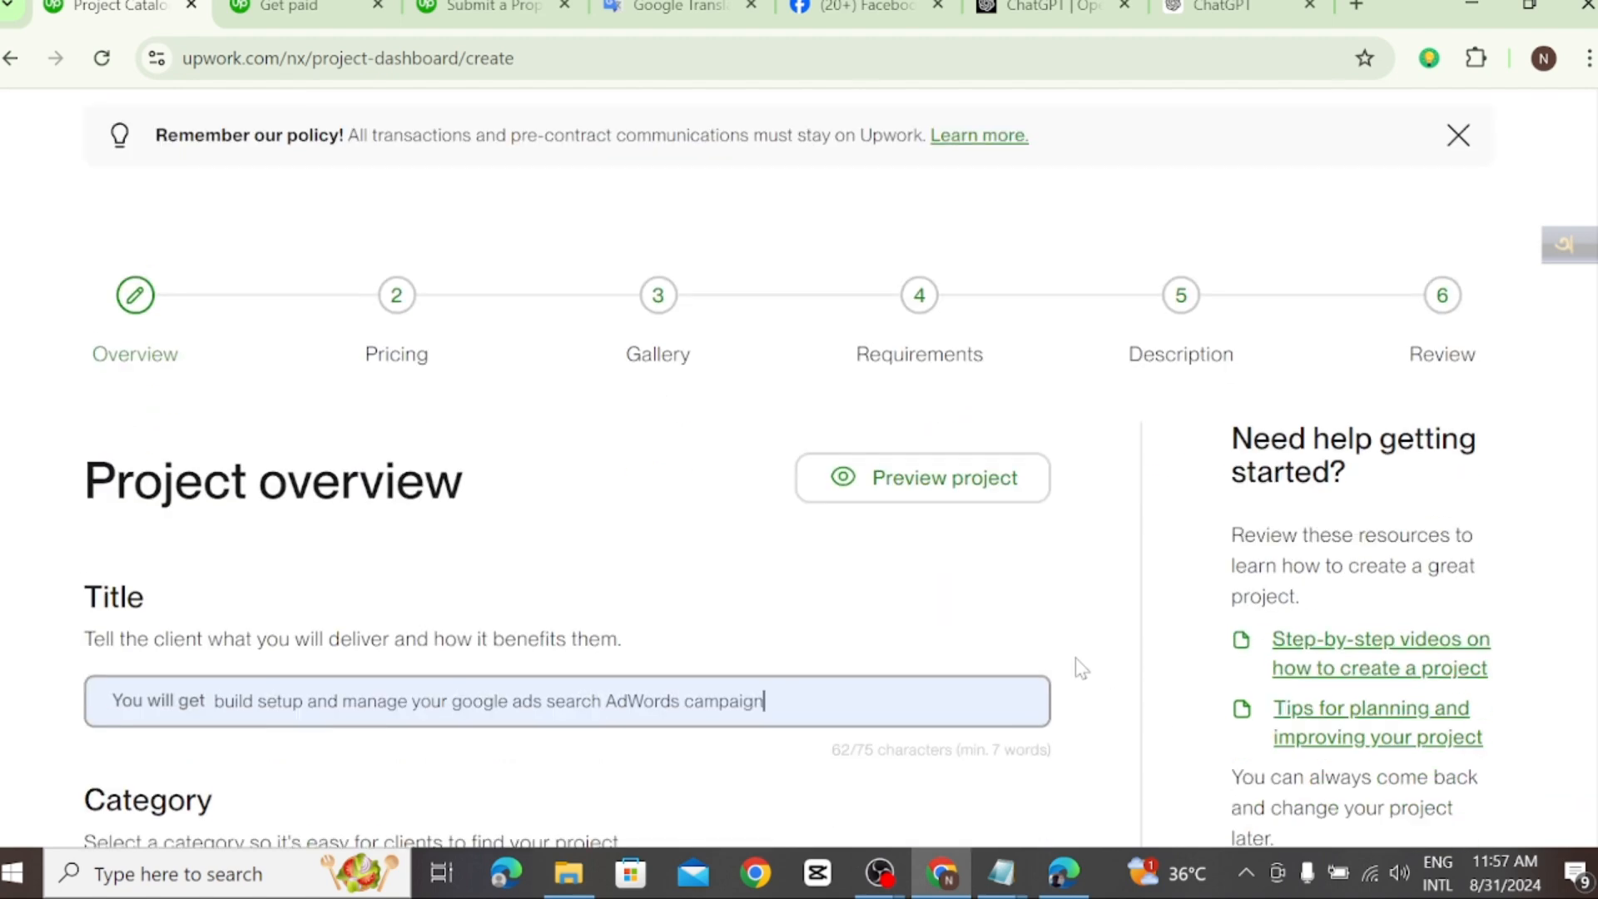
{"action": "scroll", "coordinate": [849, 642], "scroll_direction": "up", "scroll_amount": 3}
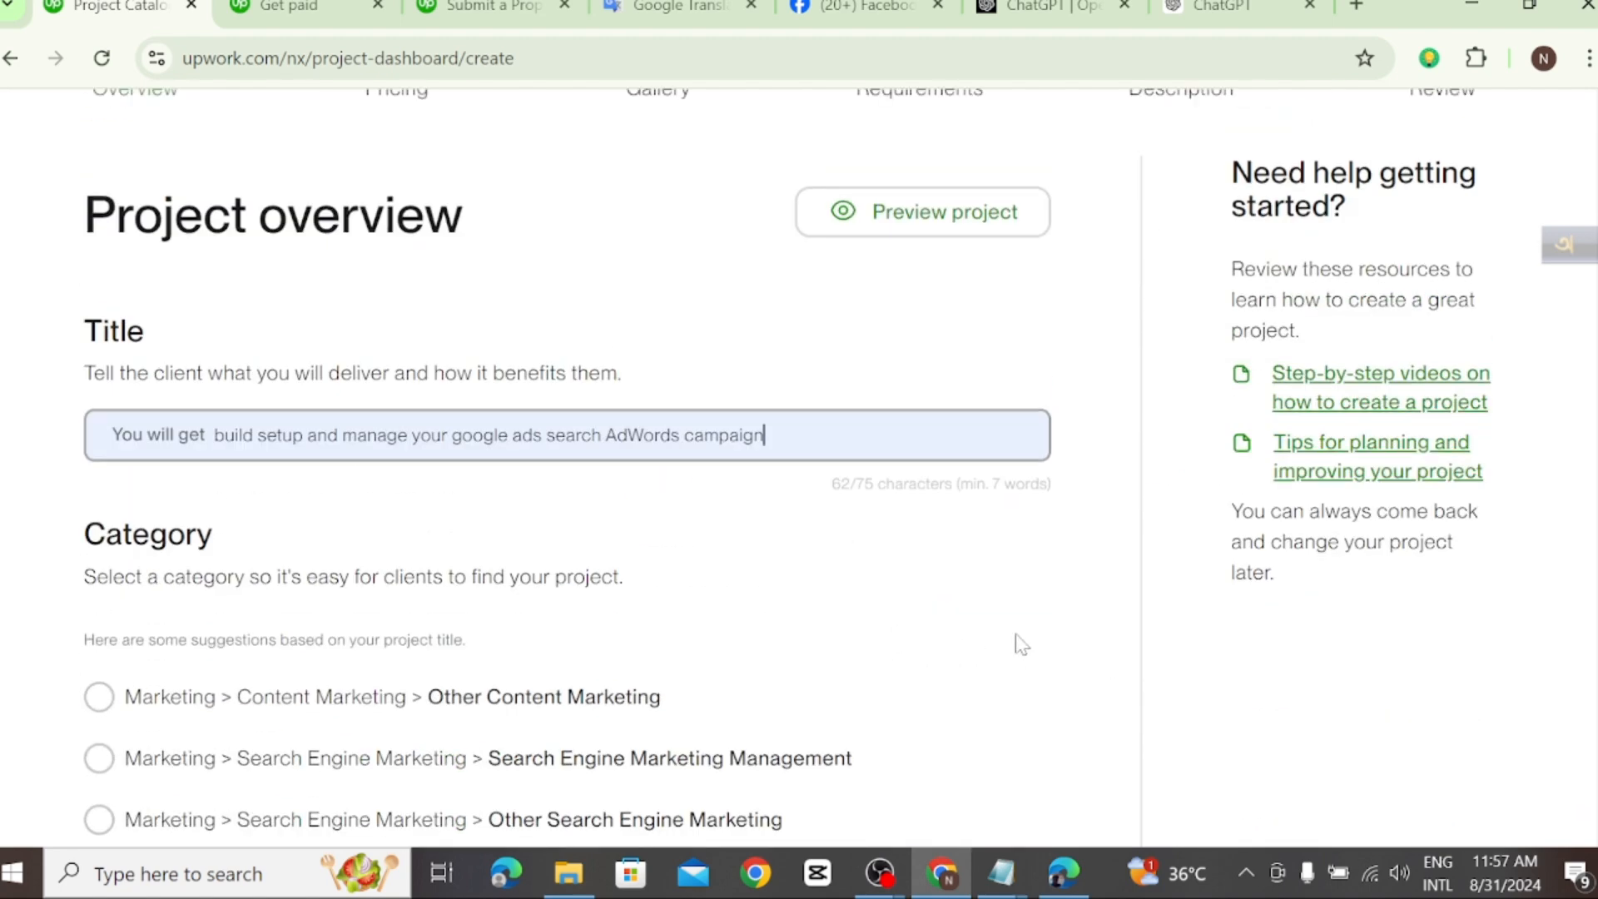
{"action": "scroll", "coordinate": [969, 752], "scroll_direction": "down", "scroll_amount": 6}
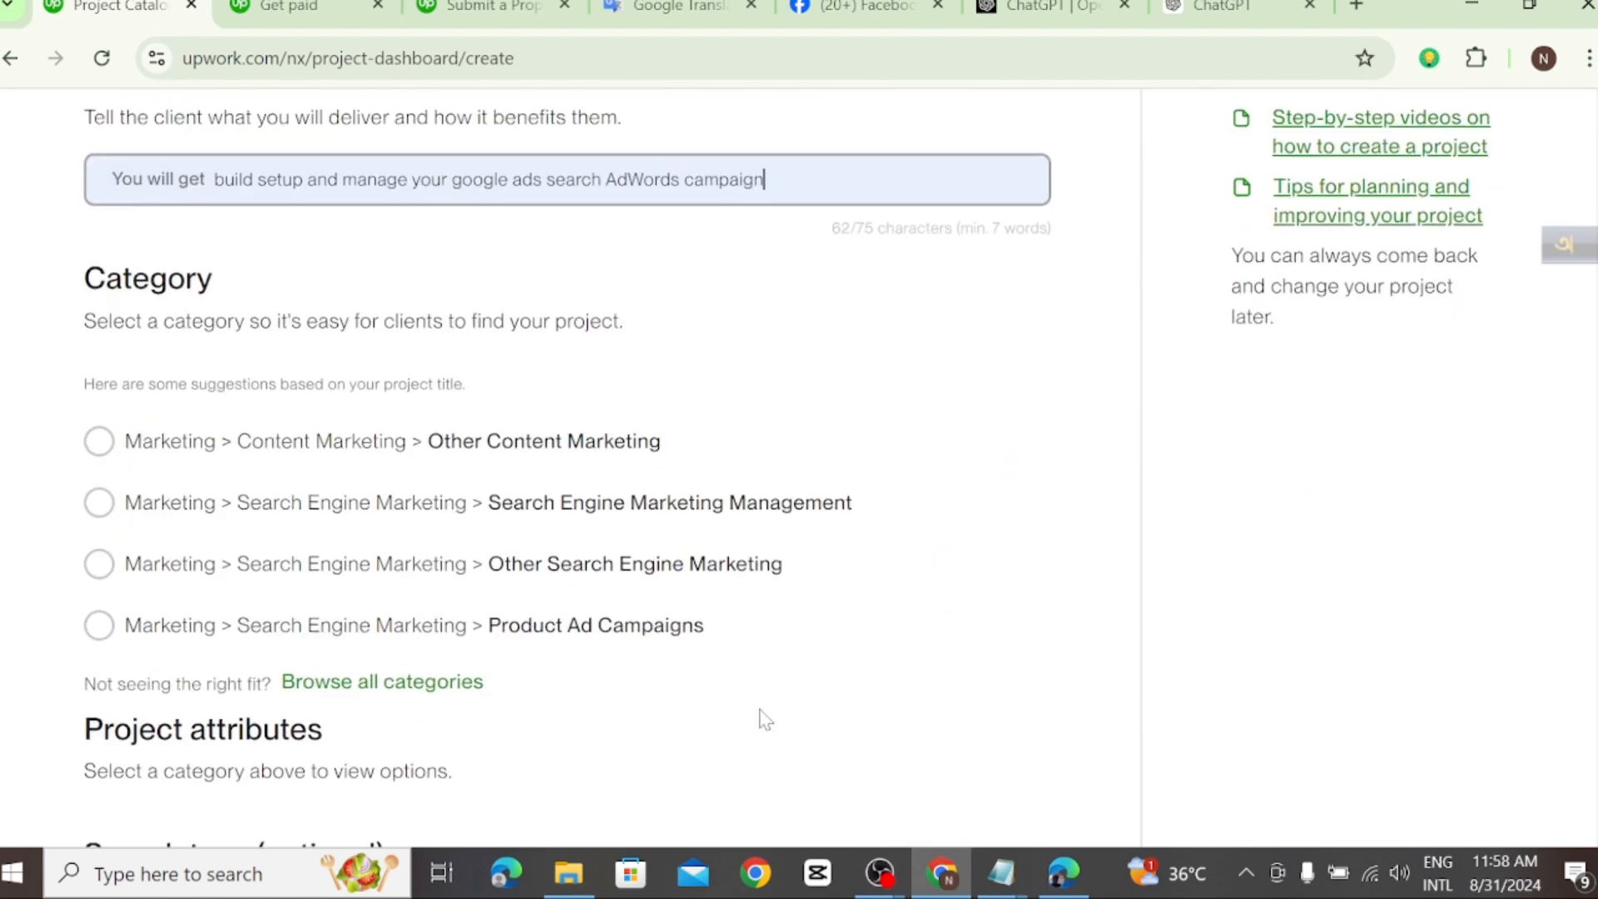
{"action": "scroll", "coordinate": [281, 420], "scroll_direction": "up", "scroll_amount": 3}
{"action": "left_click", "coordinate": [99, 502]}
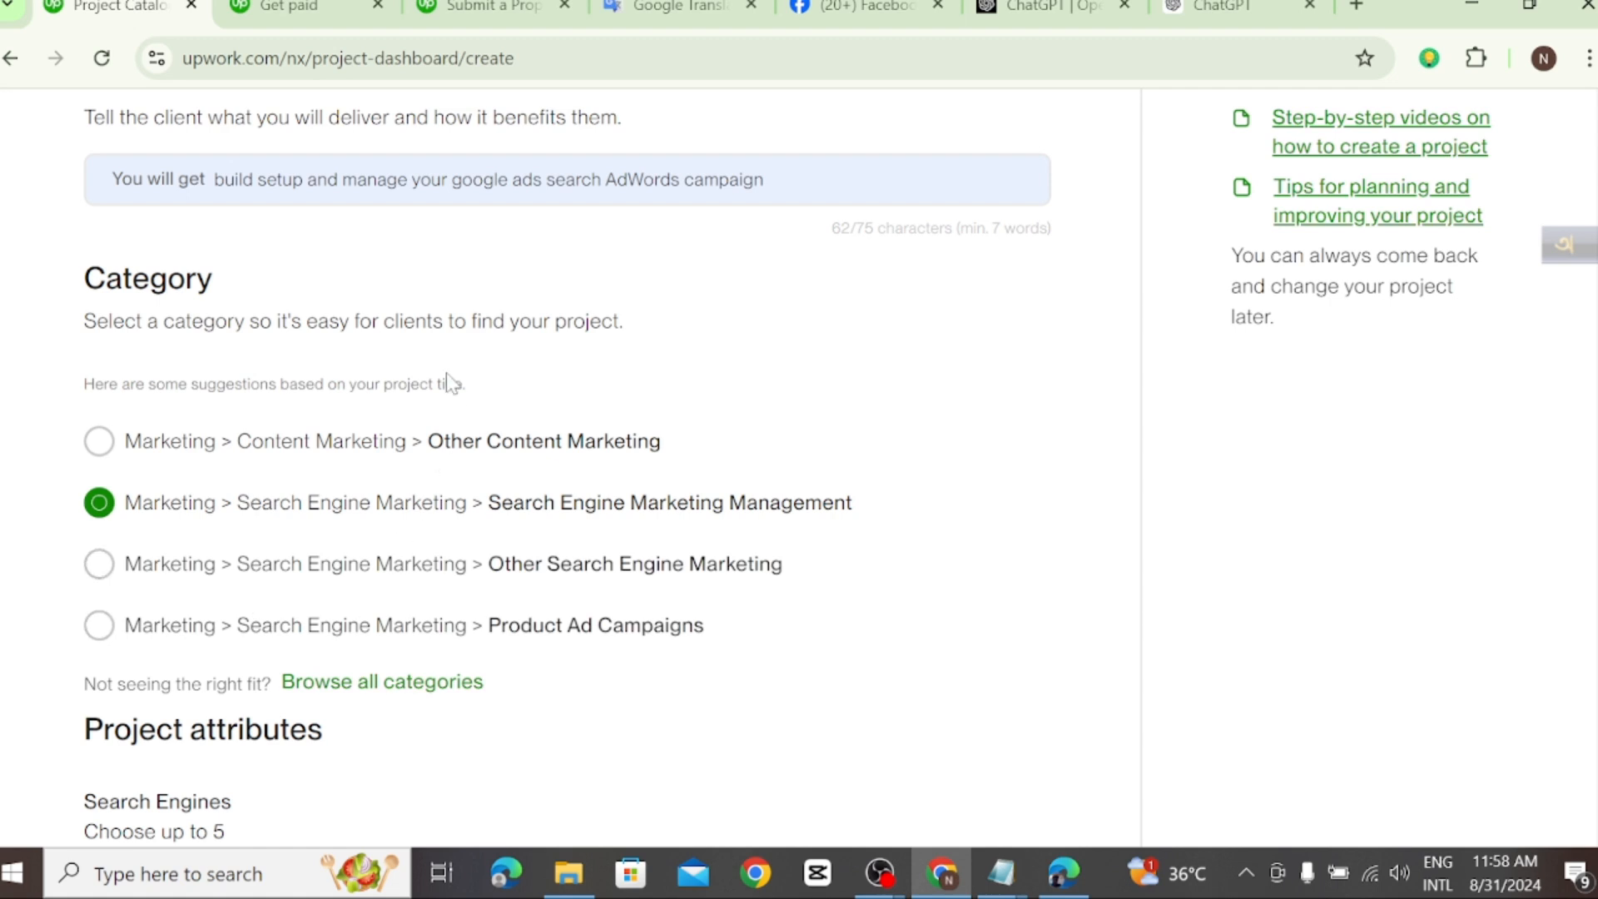
Step: Choose Google as the search engine in the project attributes
{"action": "left_click", "coordinate": [466, 180]}
{"action": "scroll", "coordinate": [331, 536], "scroll_direction": "down", "scroll_amount": 5}
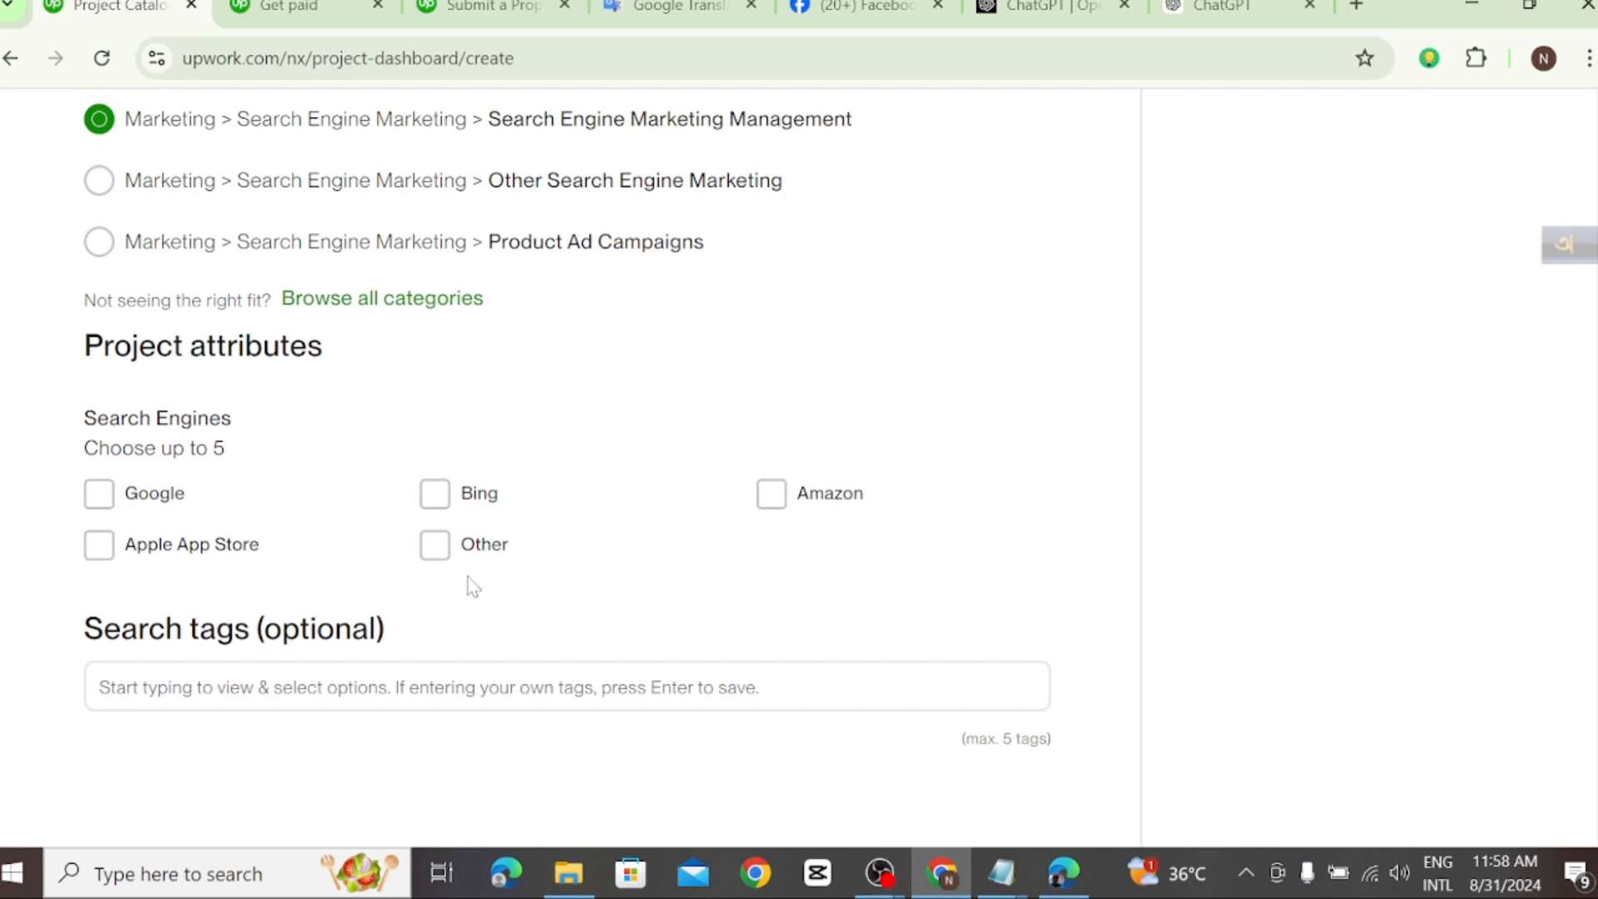
{"action": "left_click", "coordinate": [100, 494]}
{"action": "scroll", "coordinate": [414, 235], "scroll_direction": "up", "scroll_amount": 2}
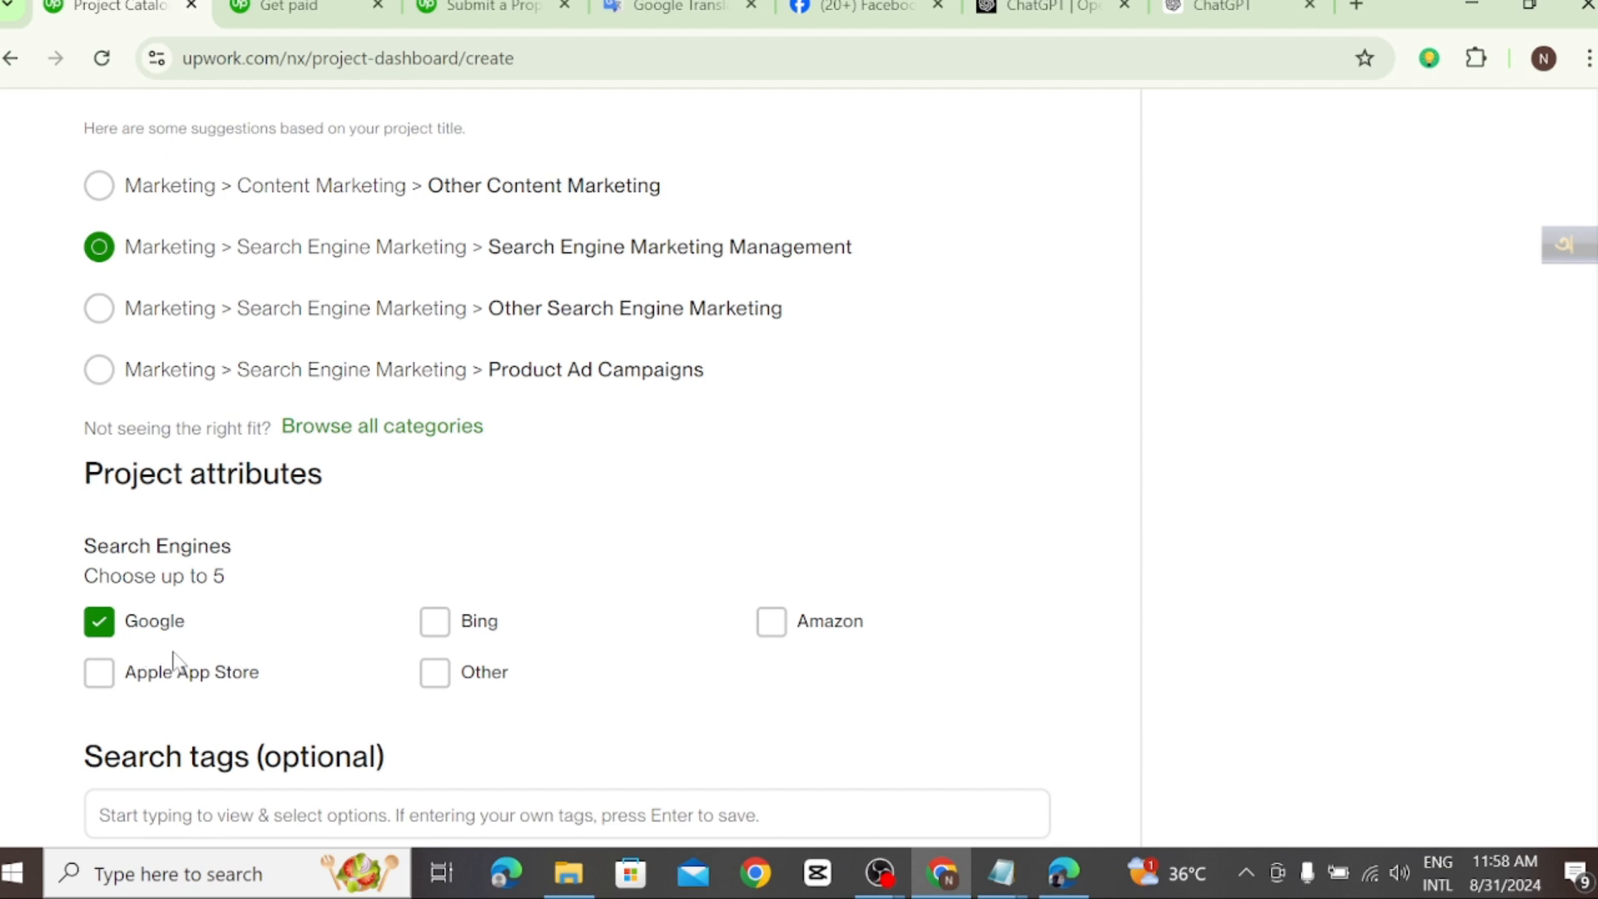
{"action": "scroll", "coordinate": [171, 659], "scroll_direction": "down", "scroll_amount": 3}
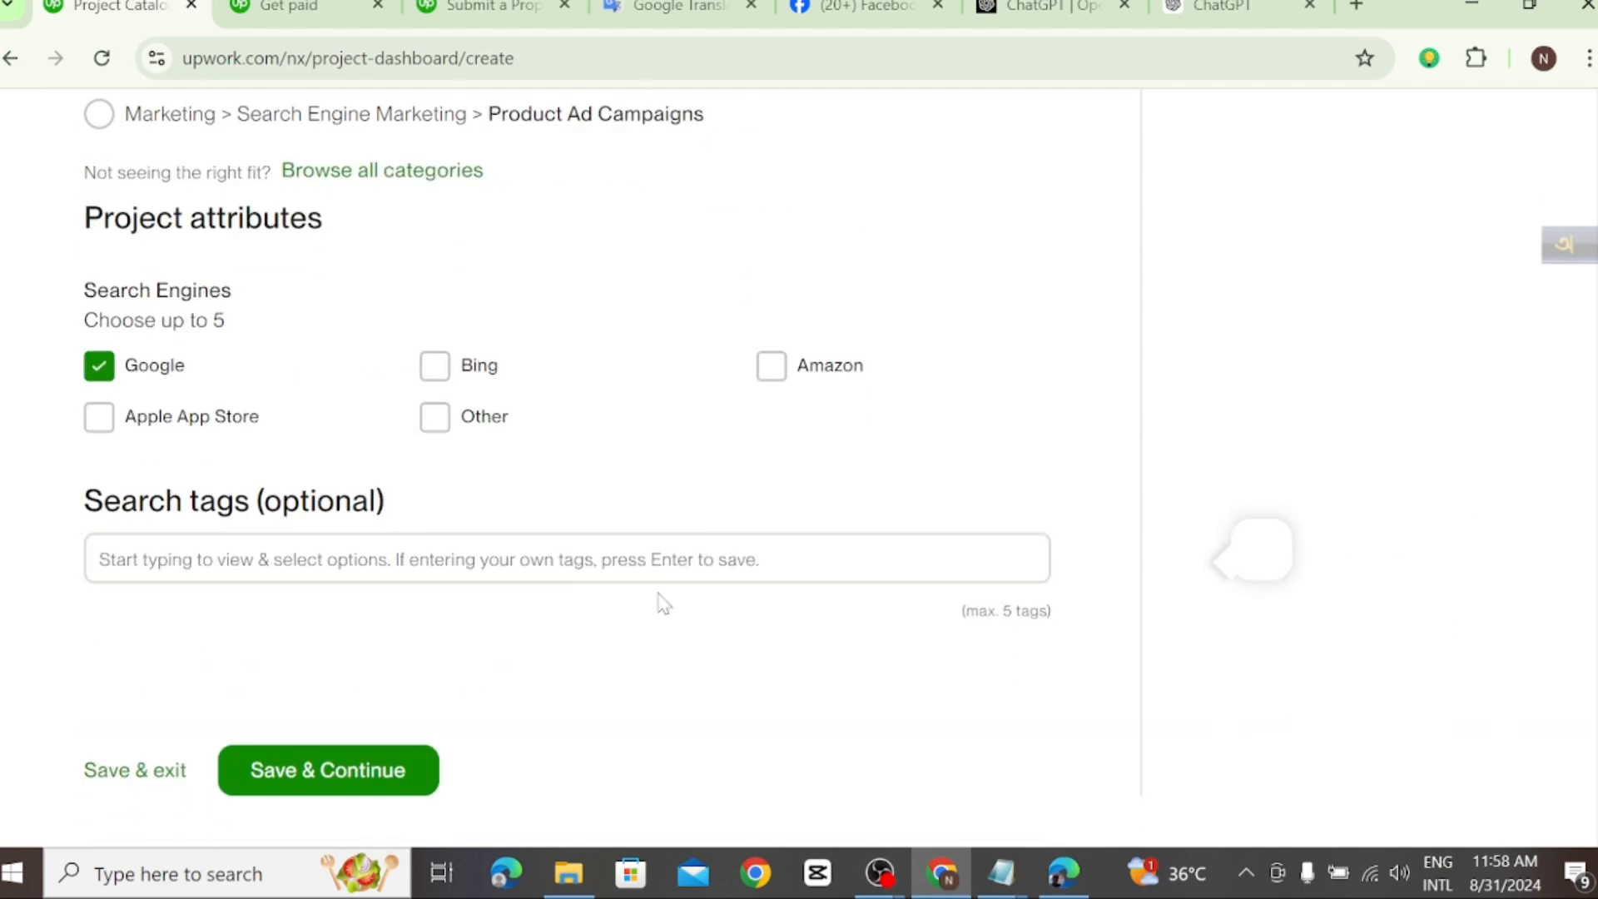
Step: Add the search tags "google ads" and "search ads" to the project
{"action": "left_click", "coordinate": [260, 565]}
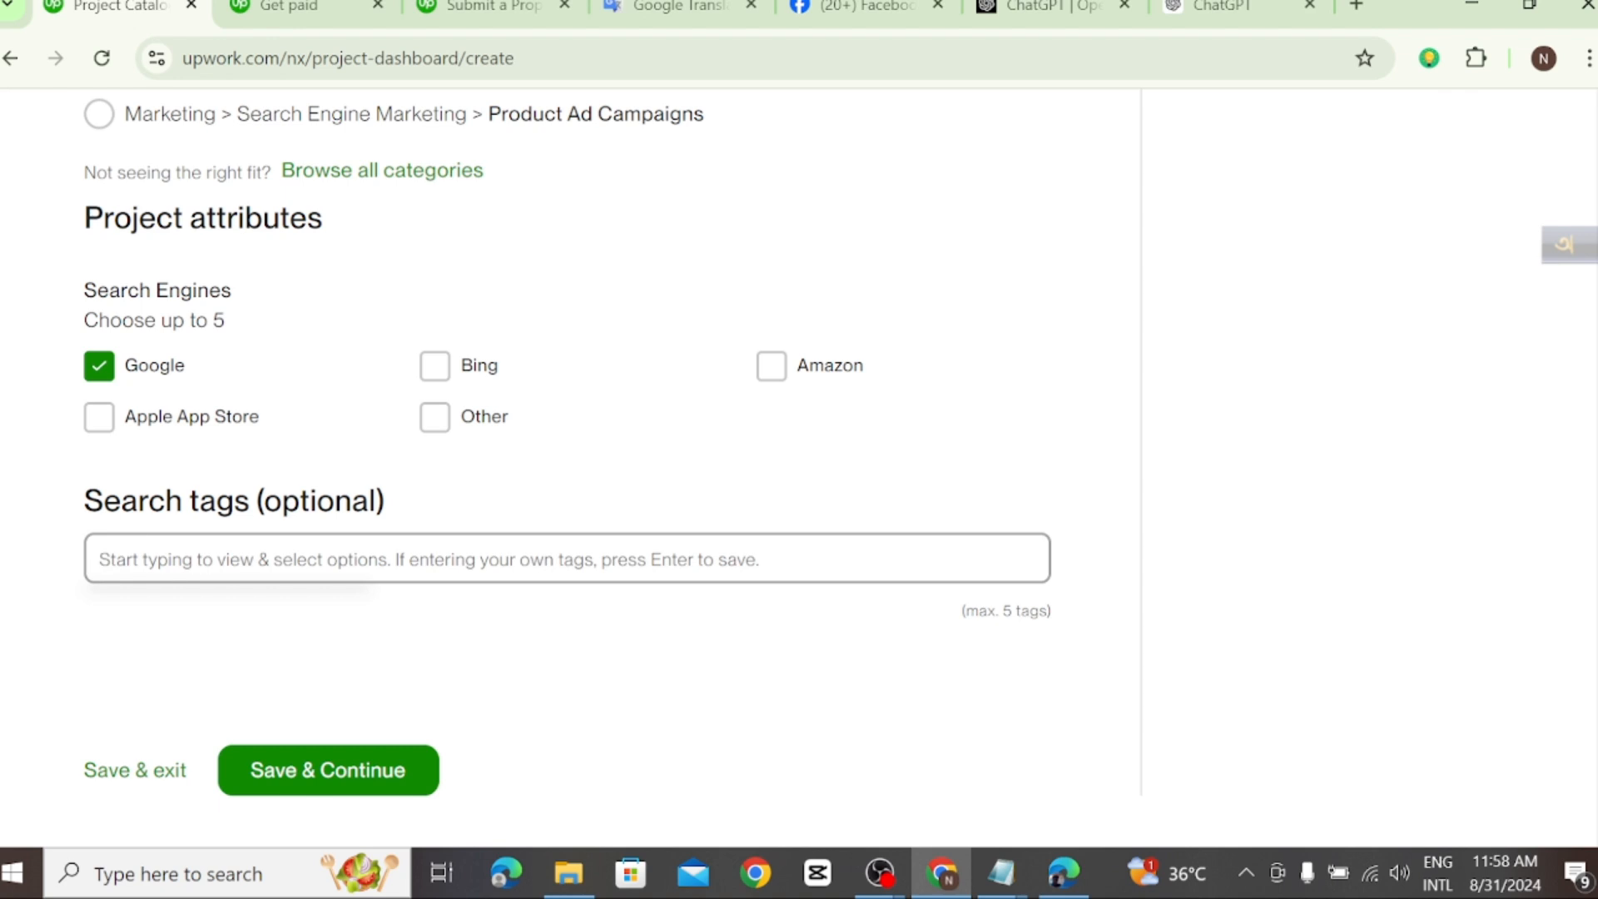
{"action": "type", "text": "goo"}
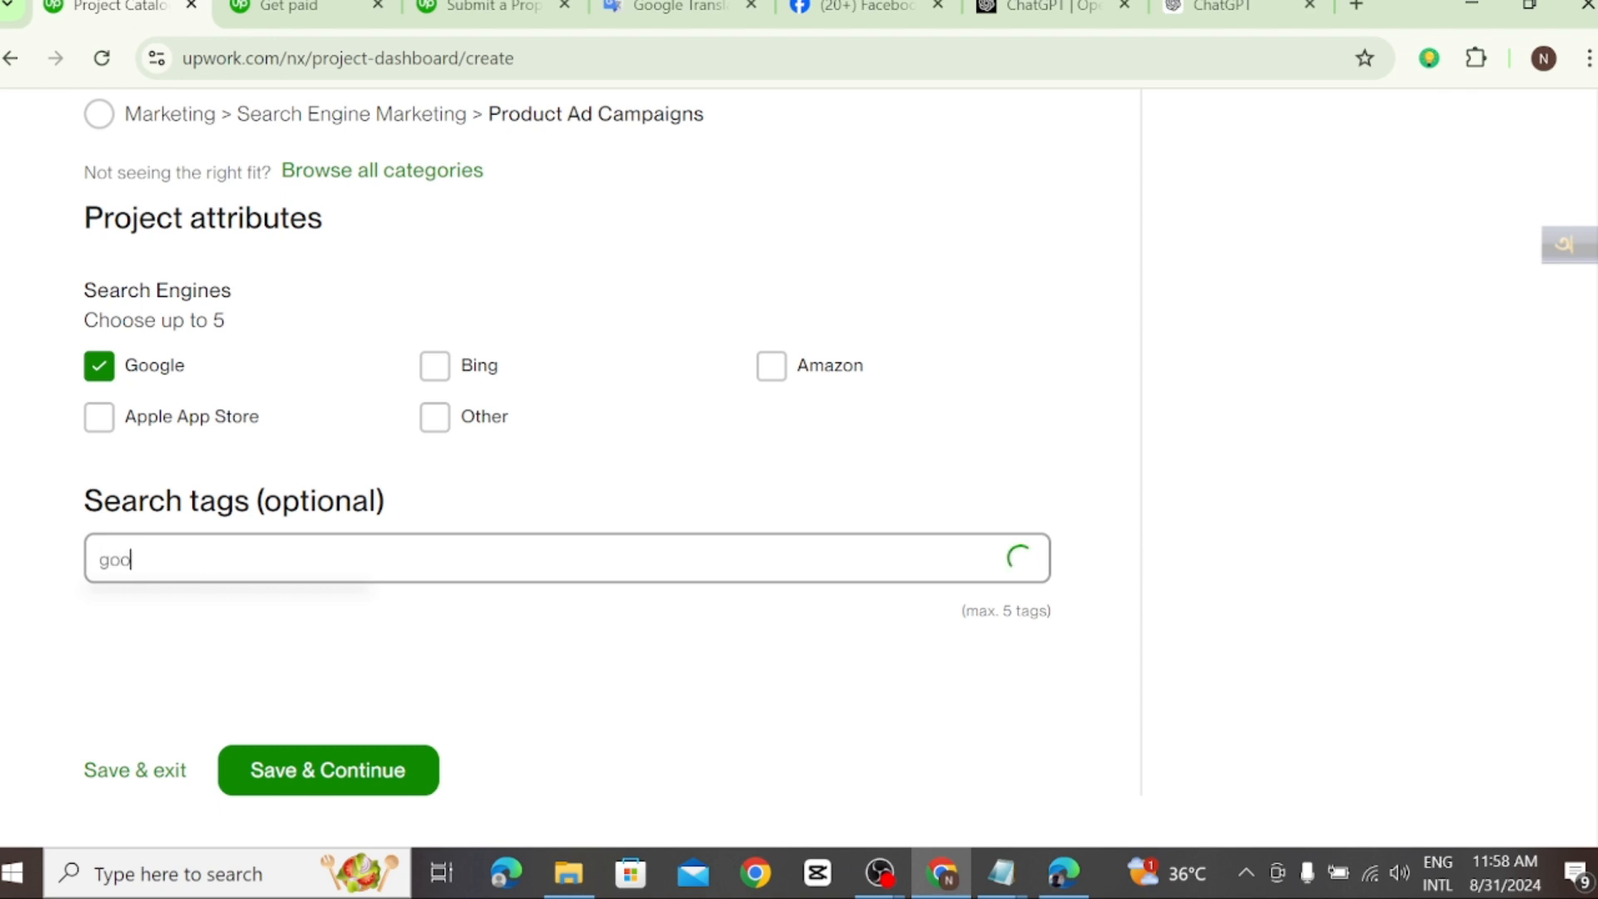
{"action": "type", "text": "gle ads"}
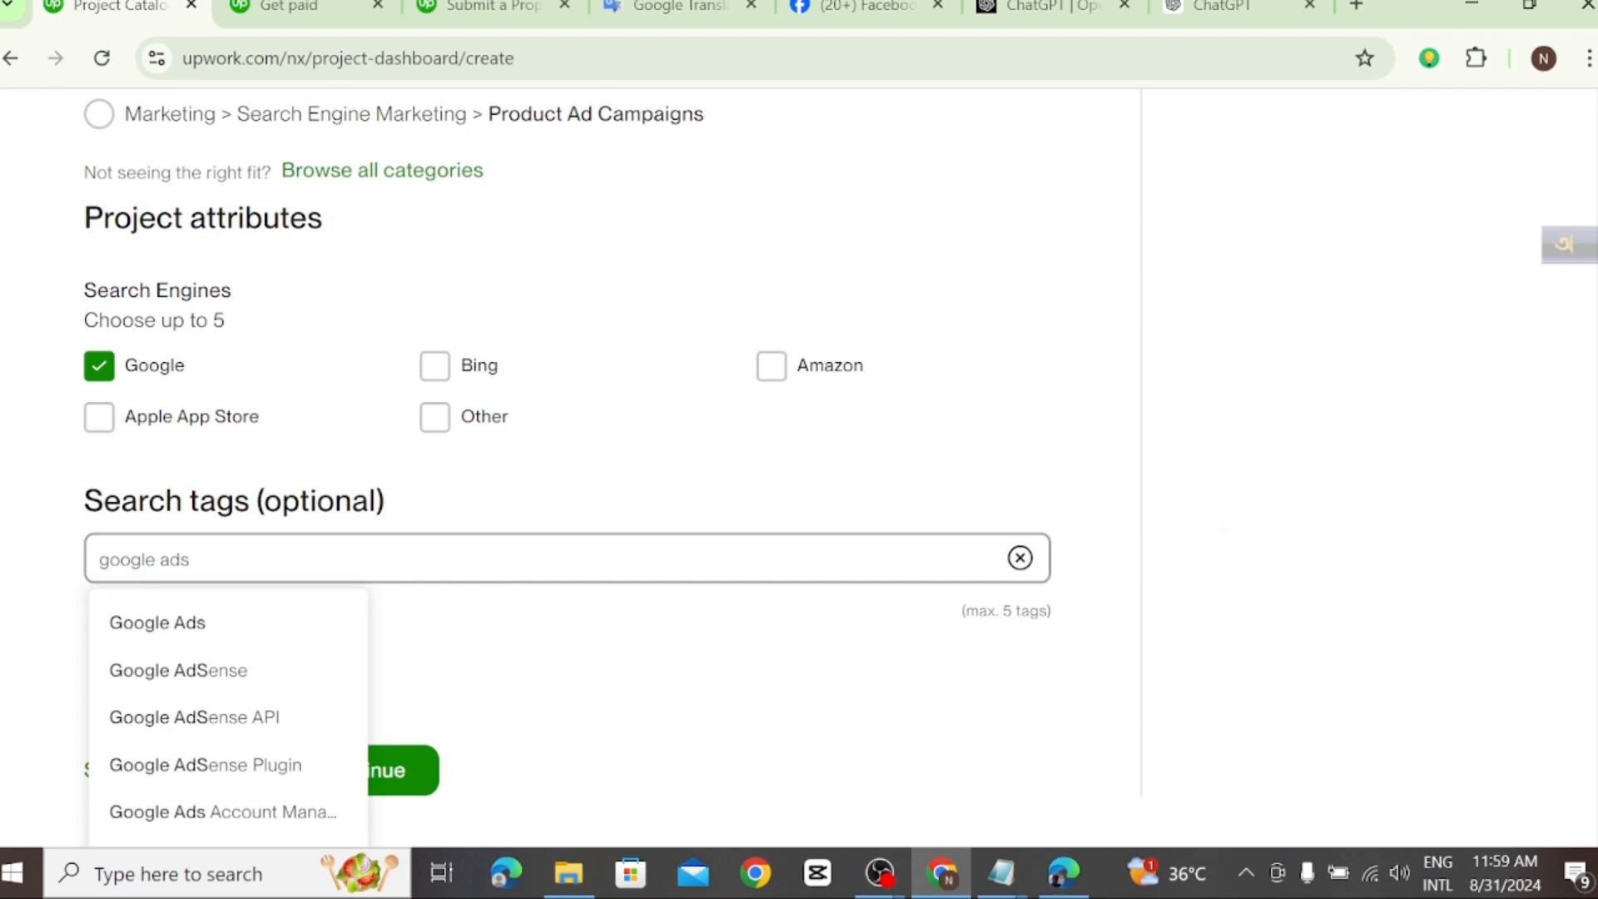
{"action": "left_click", "coordinate": [226, 633]}
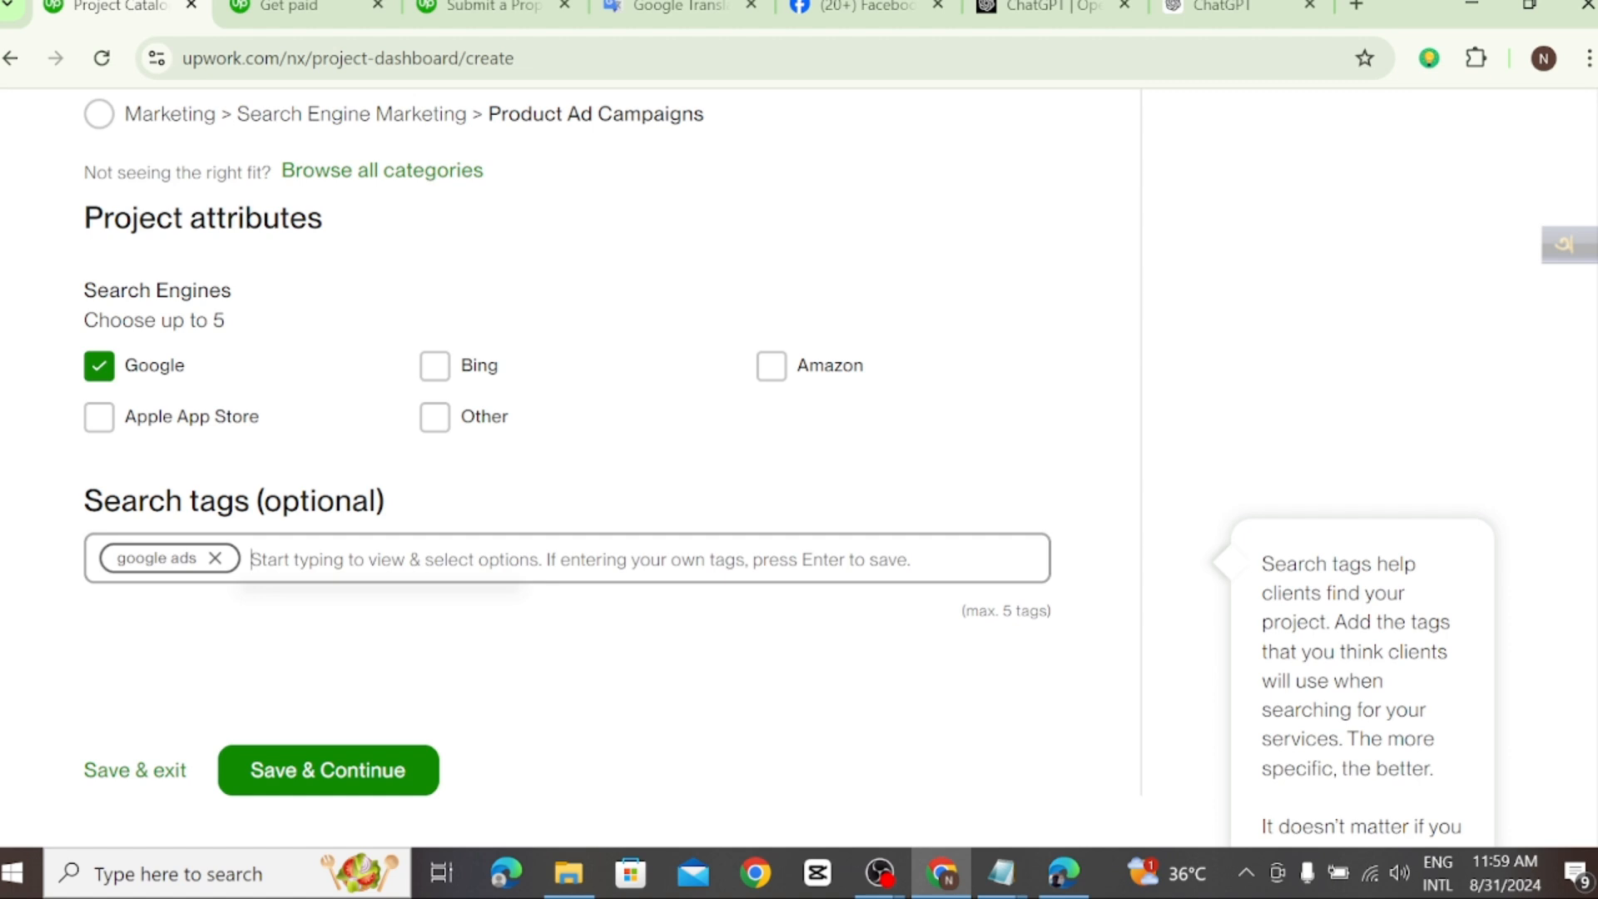
{"action": "type", "text": "se"}
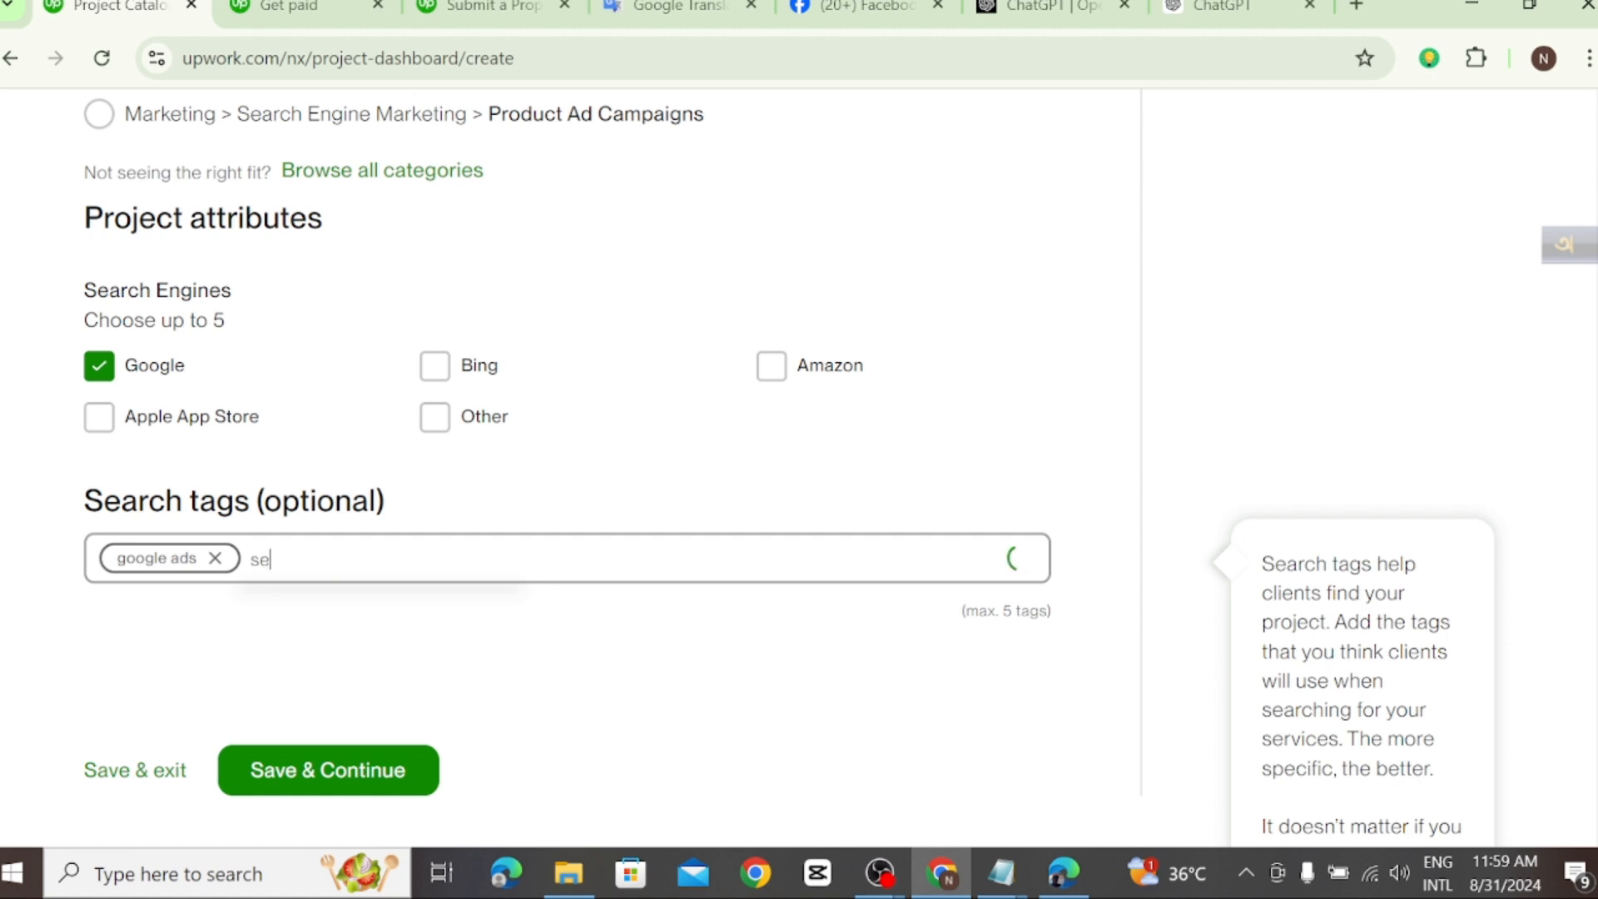
{"action": "type", "text": "arch ads"}
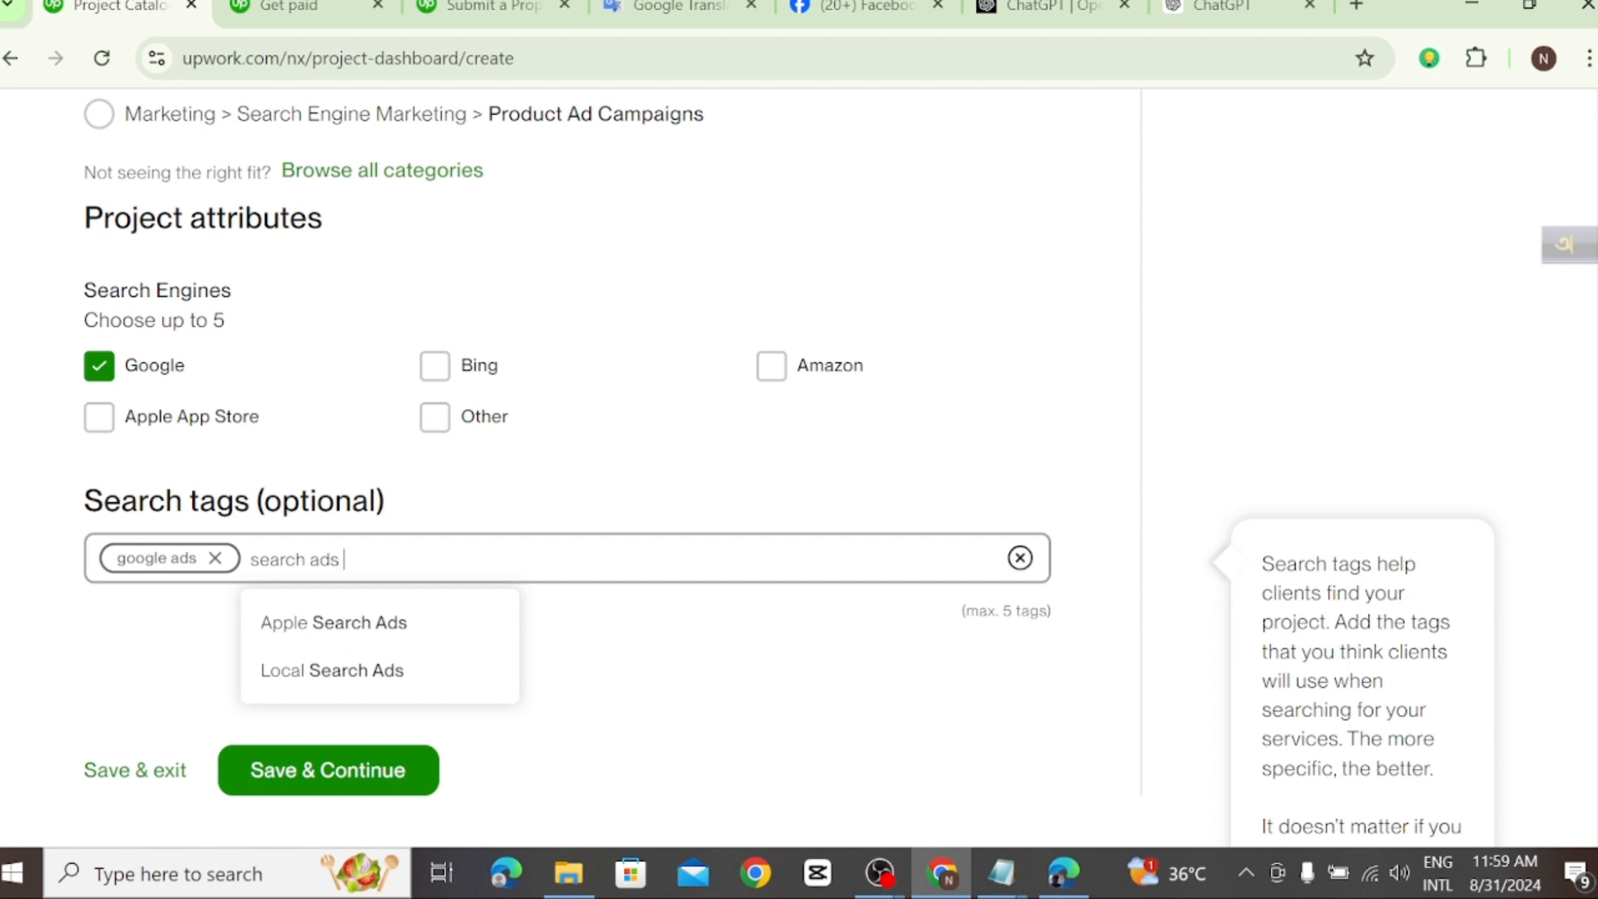
{"action": "key", "text": "Return"}
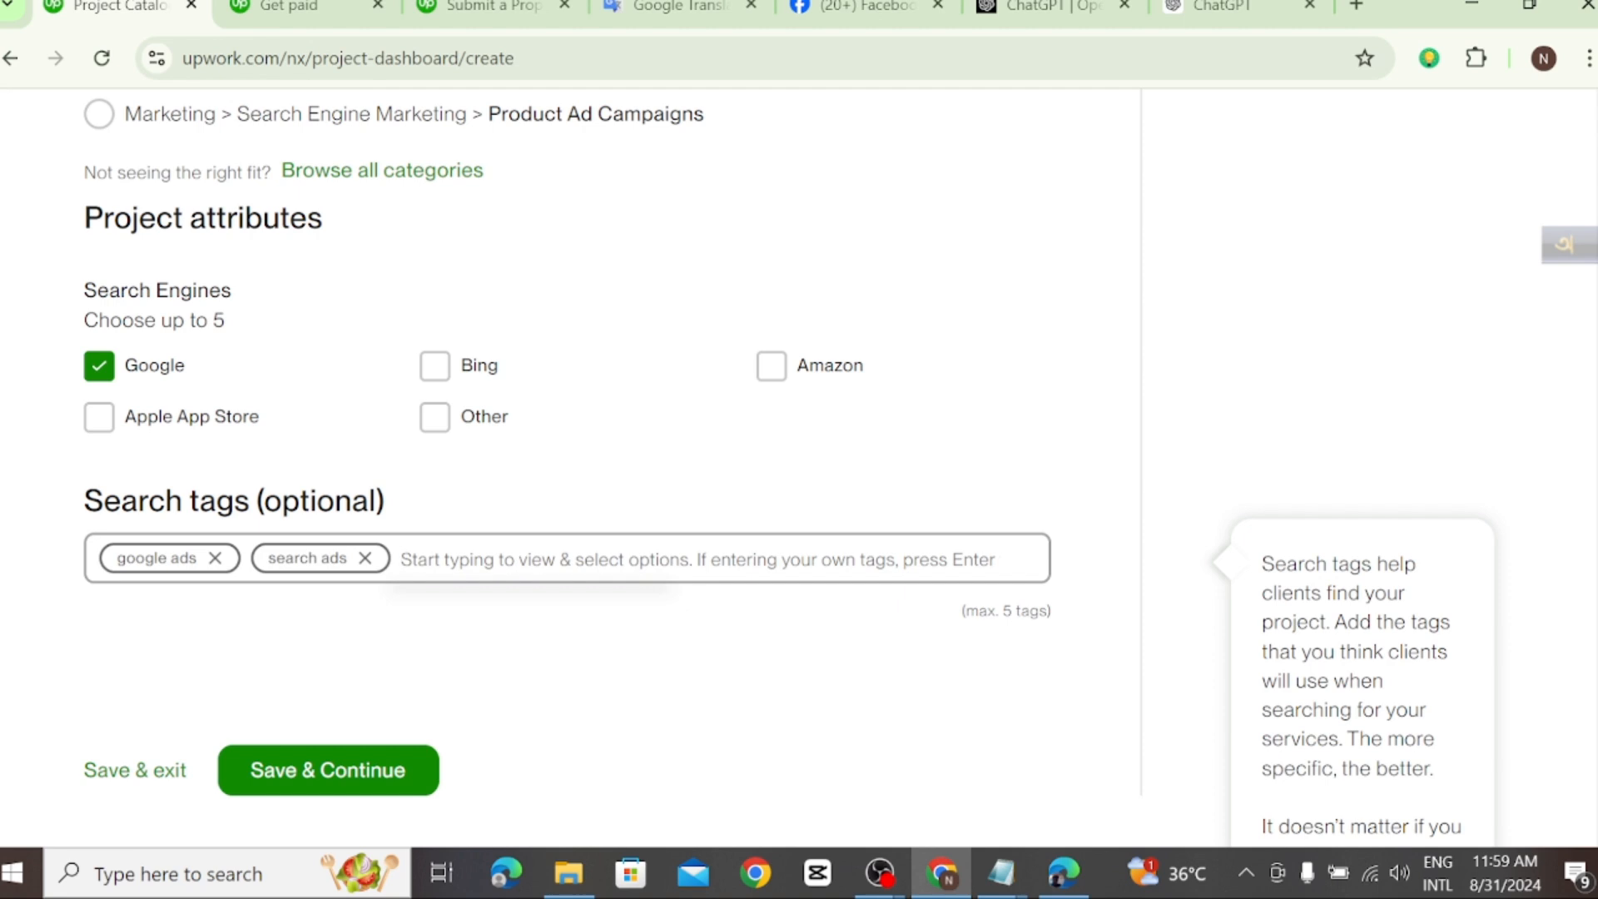
Step: Add "google ads campaign" and "ppc" as further search tags
{"action": "type", "text": "goo"}
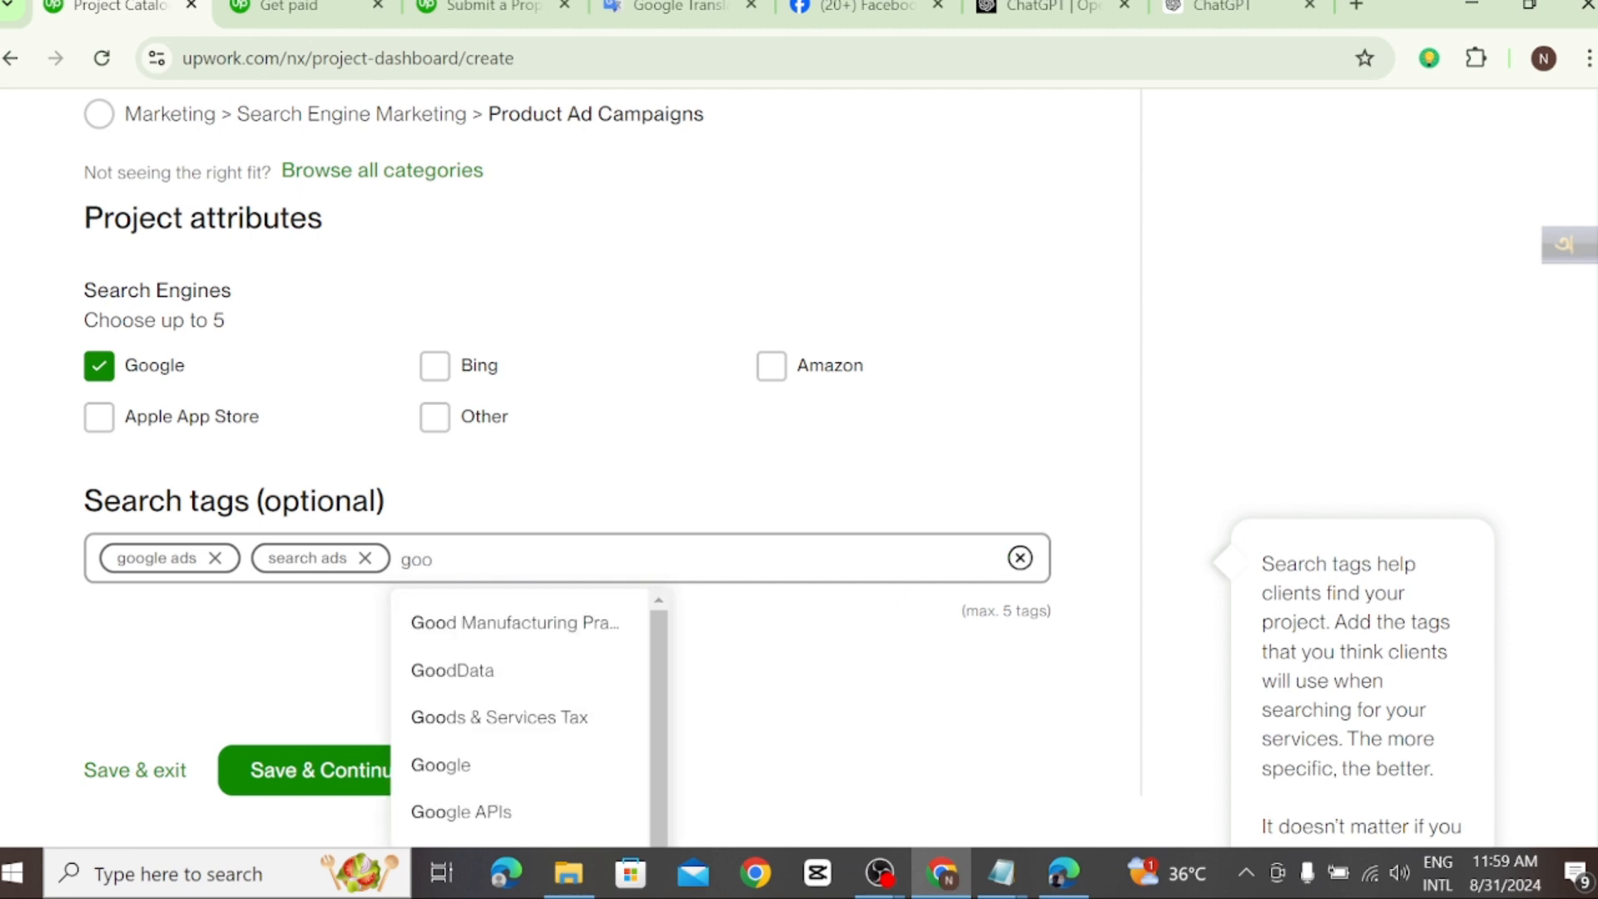
{"action": "type", "text": "gle "}
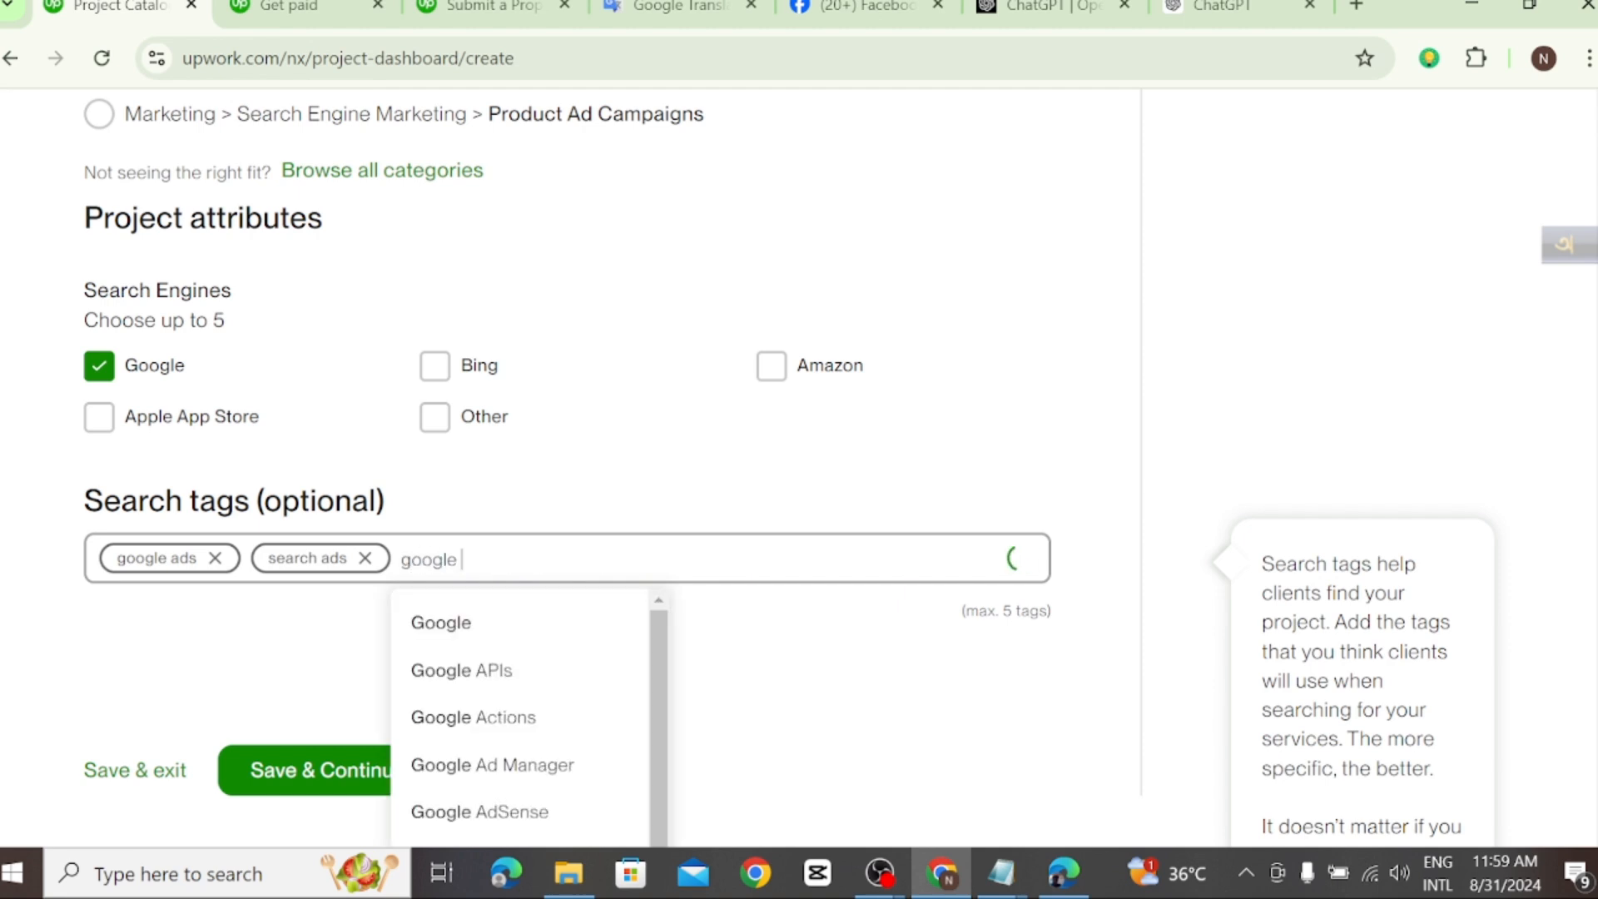
{"action": "type", "text": "ads"}
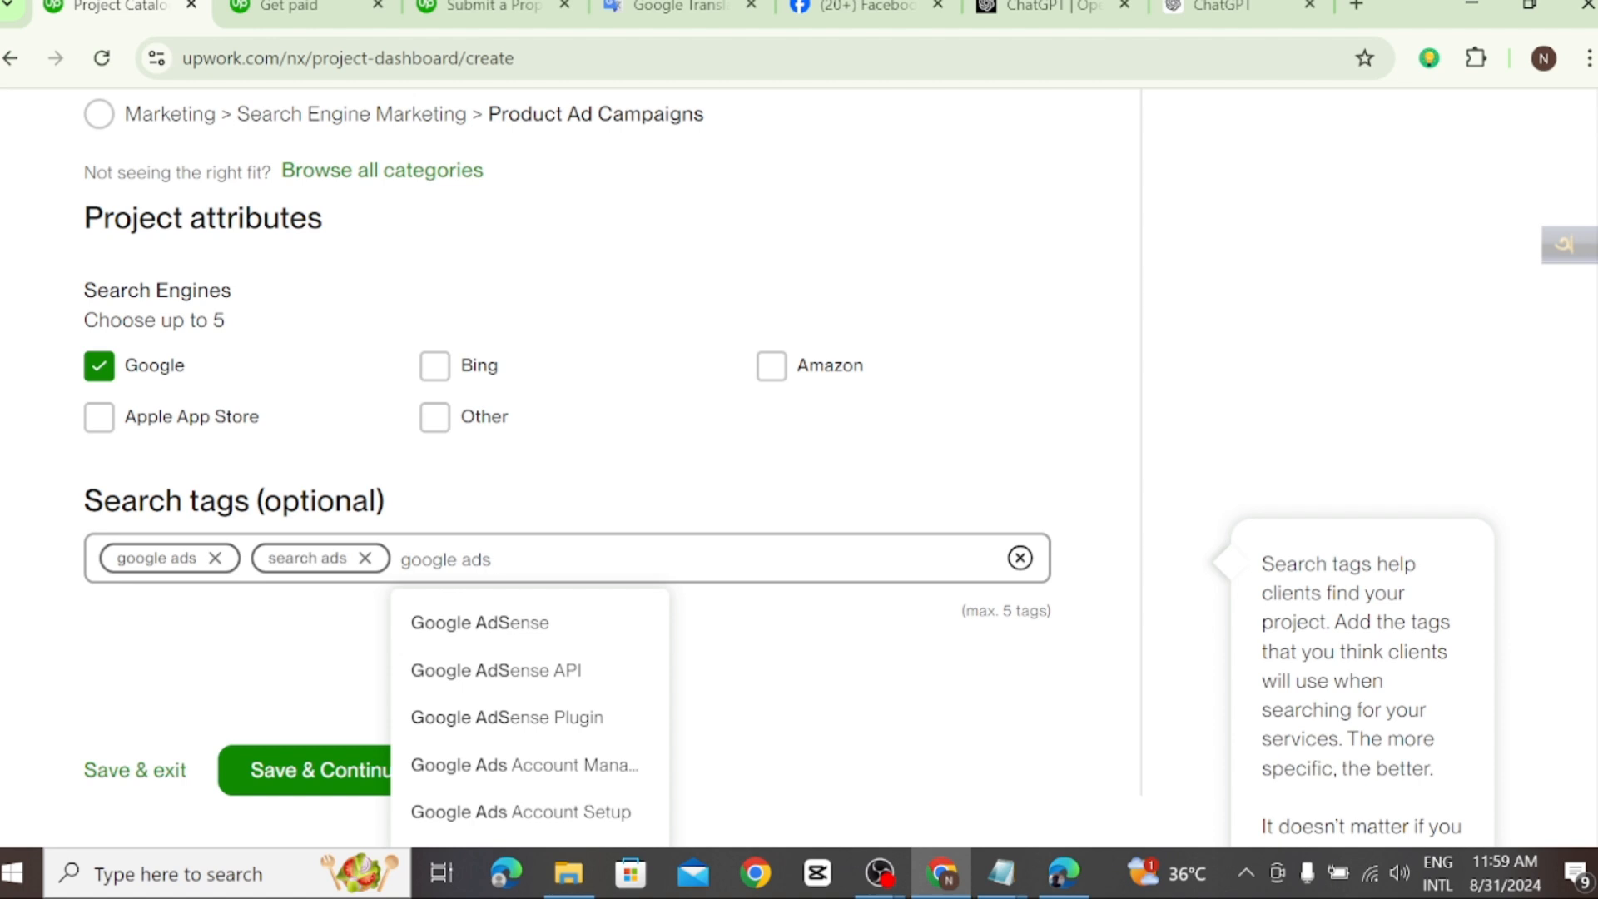
{"action": "type", "text": " ca"}
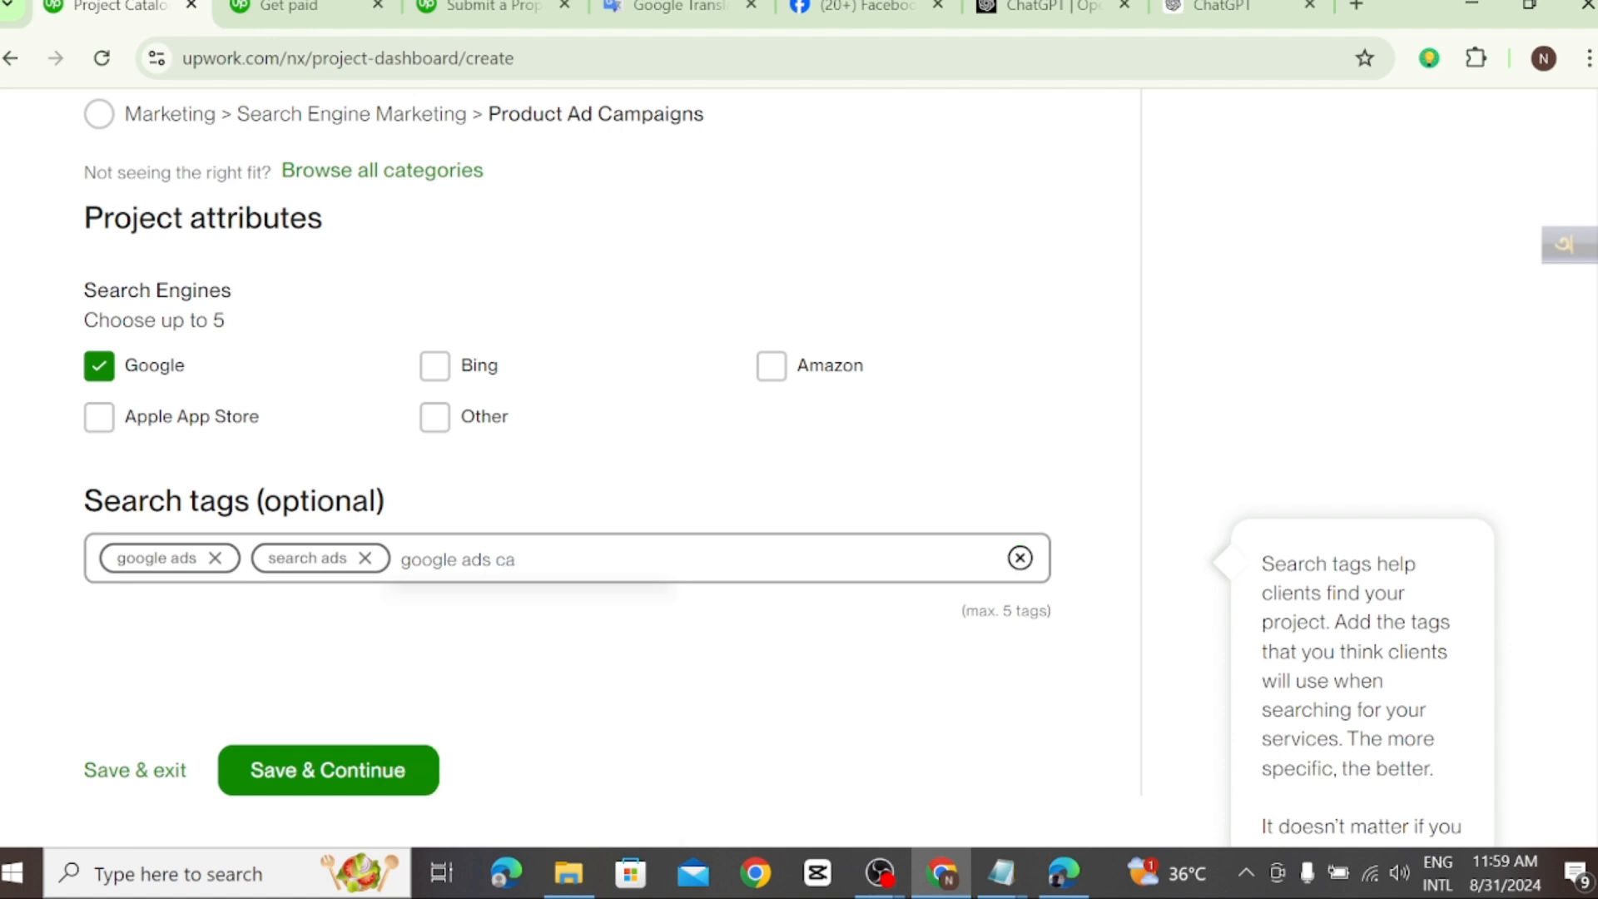
{"action": "type", "text": "mpaign"}
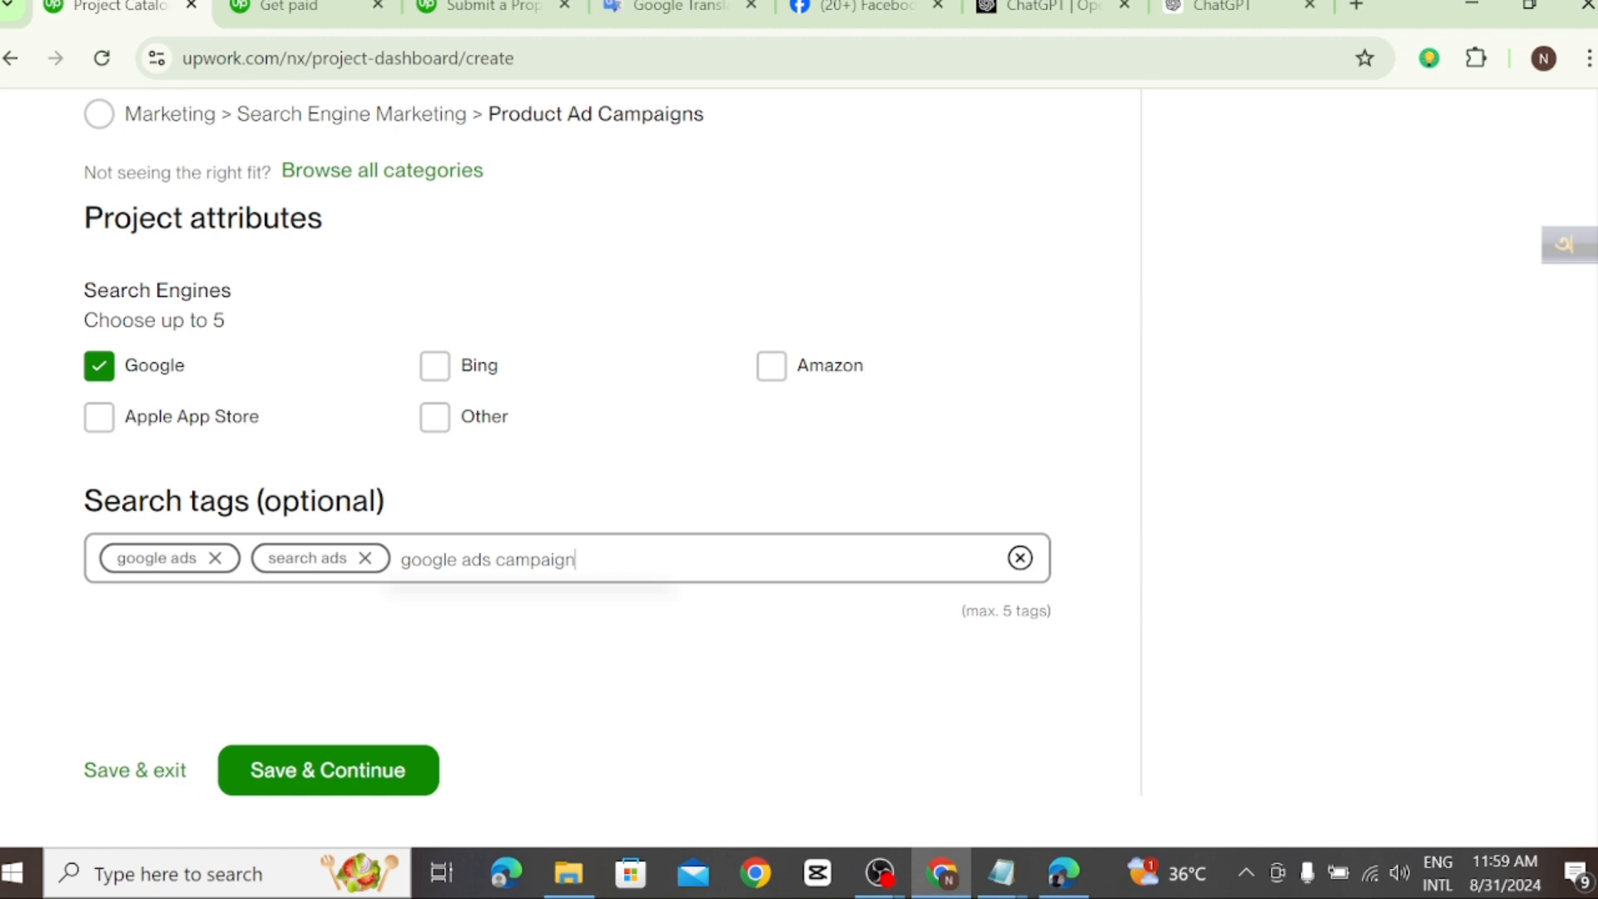
{"action": "key", "text": "Return"}
{"action": "type", "text": "ppc"}
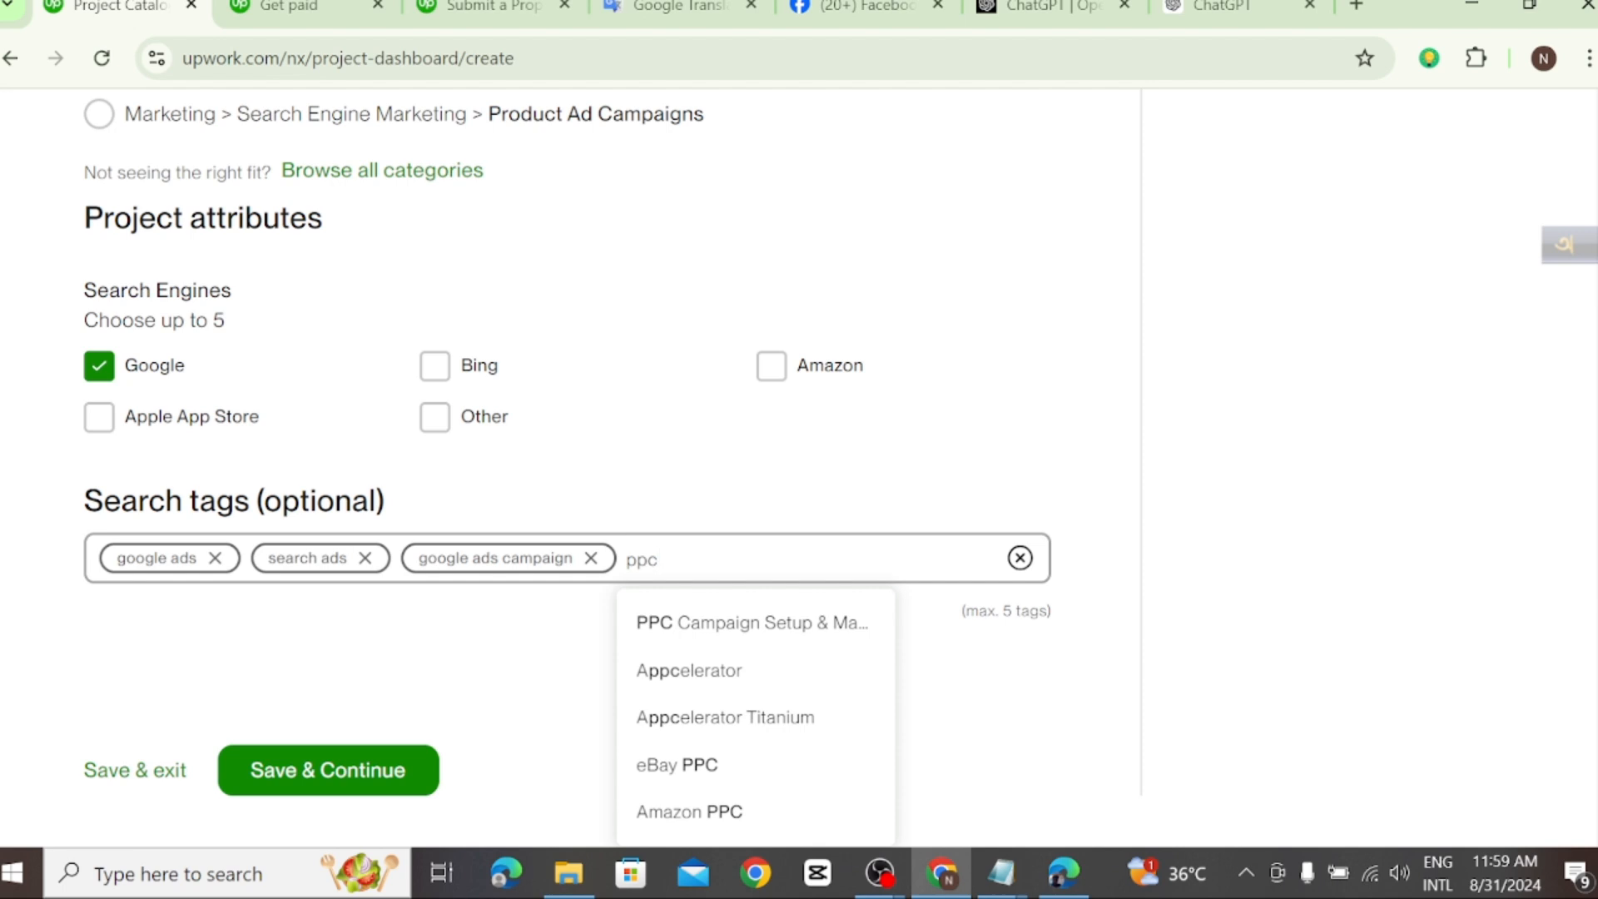
{"action": "key", "text": "Return"}
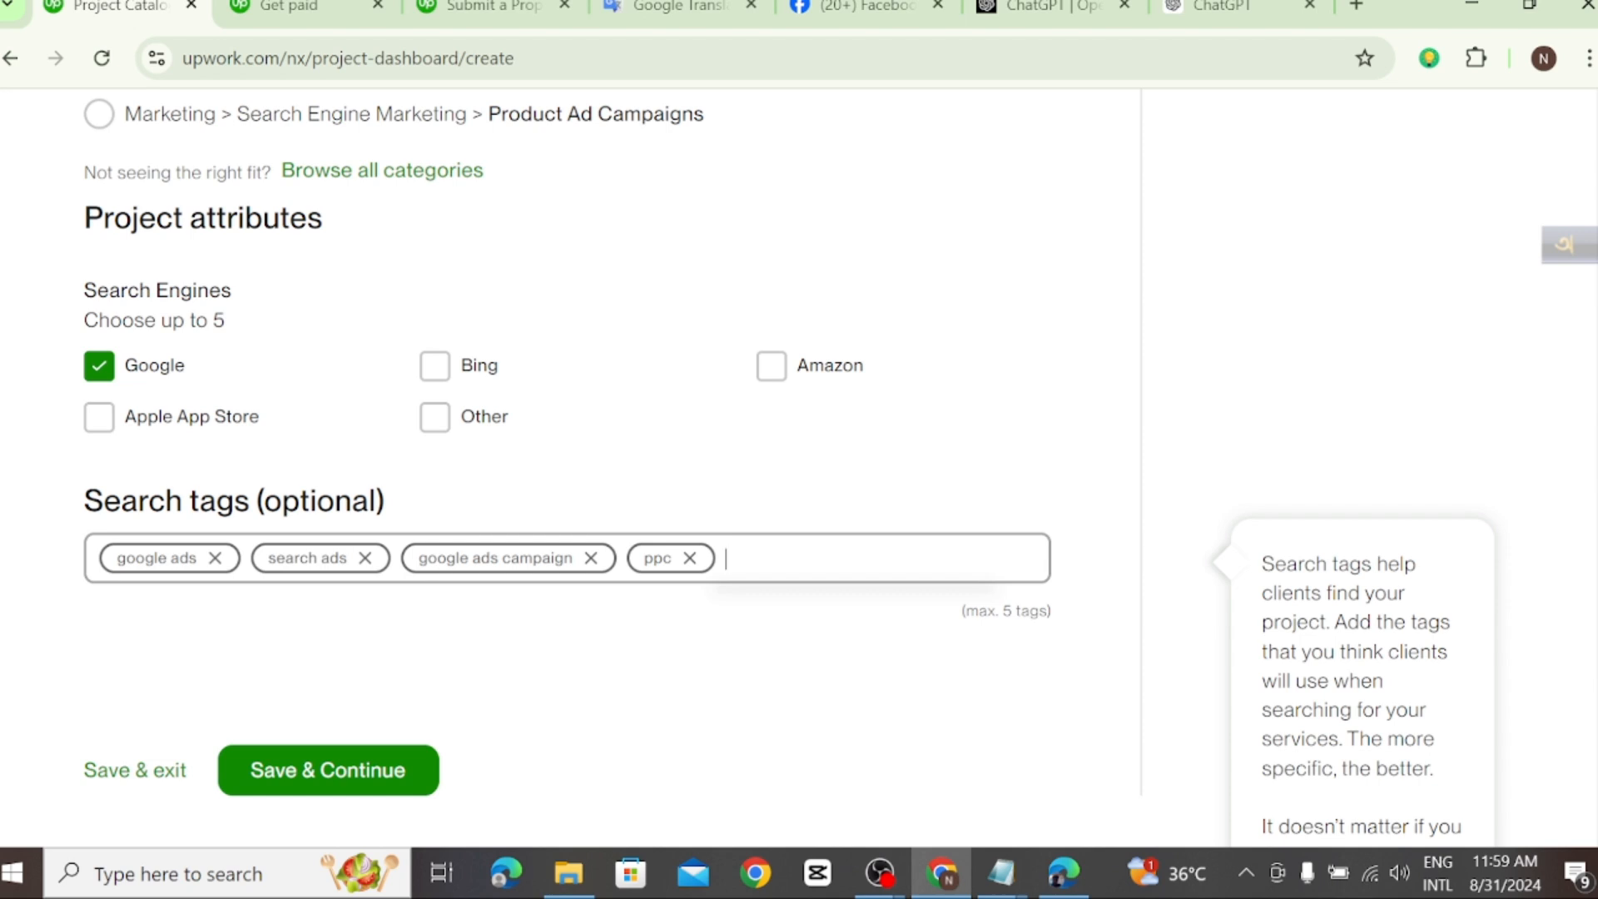
Step: Add "google campaign" as the fifth search tag, and save the overview to continue to the pricing stage
{"action": "type", "text": "google"}
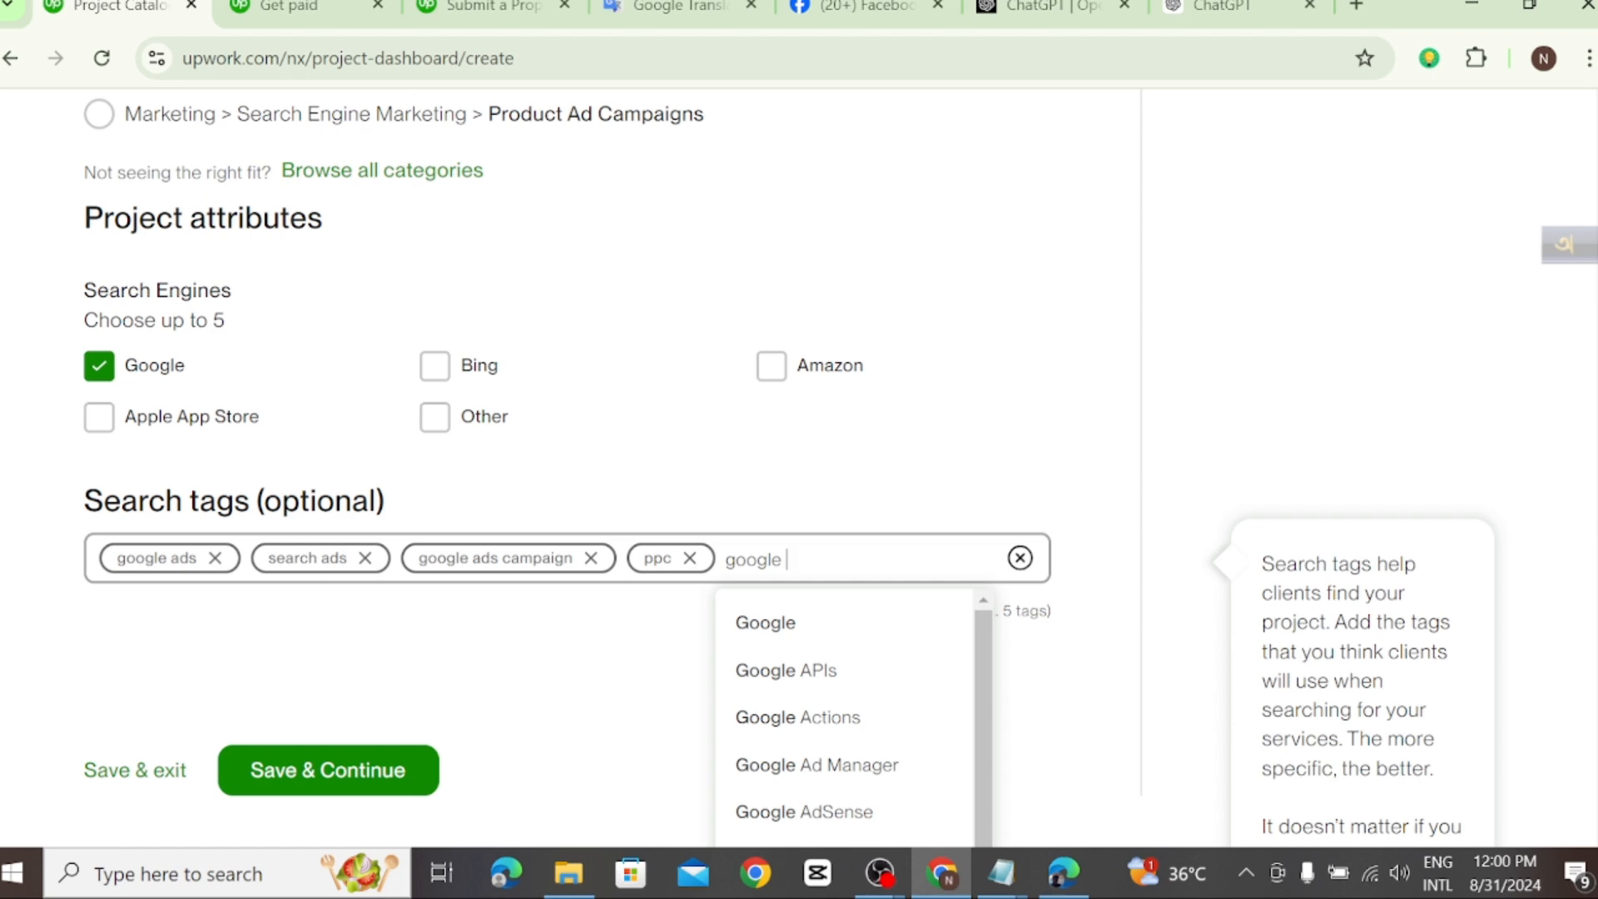
{"action": "type", "text": "ca"}
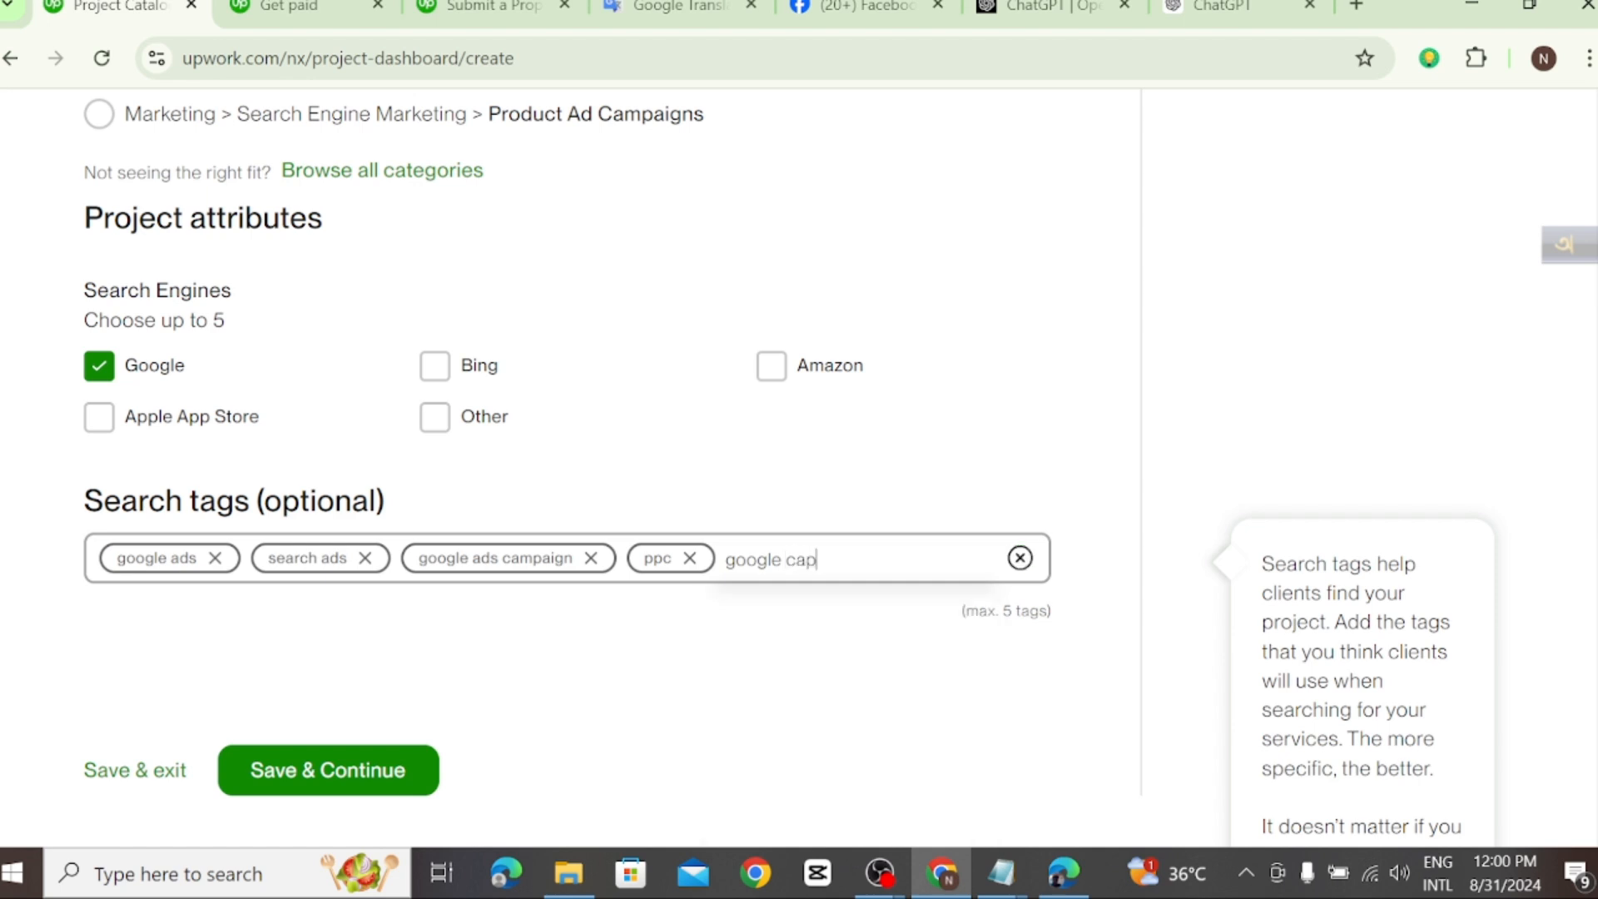
{"action": "type", "text": "mpaign"}
{"action": "key", "text": "Return"}
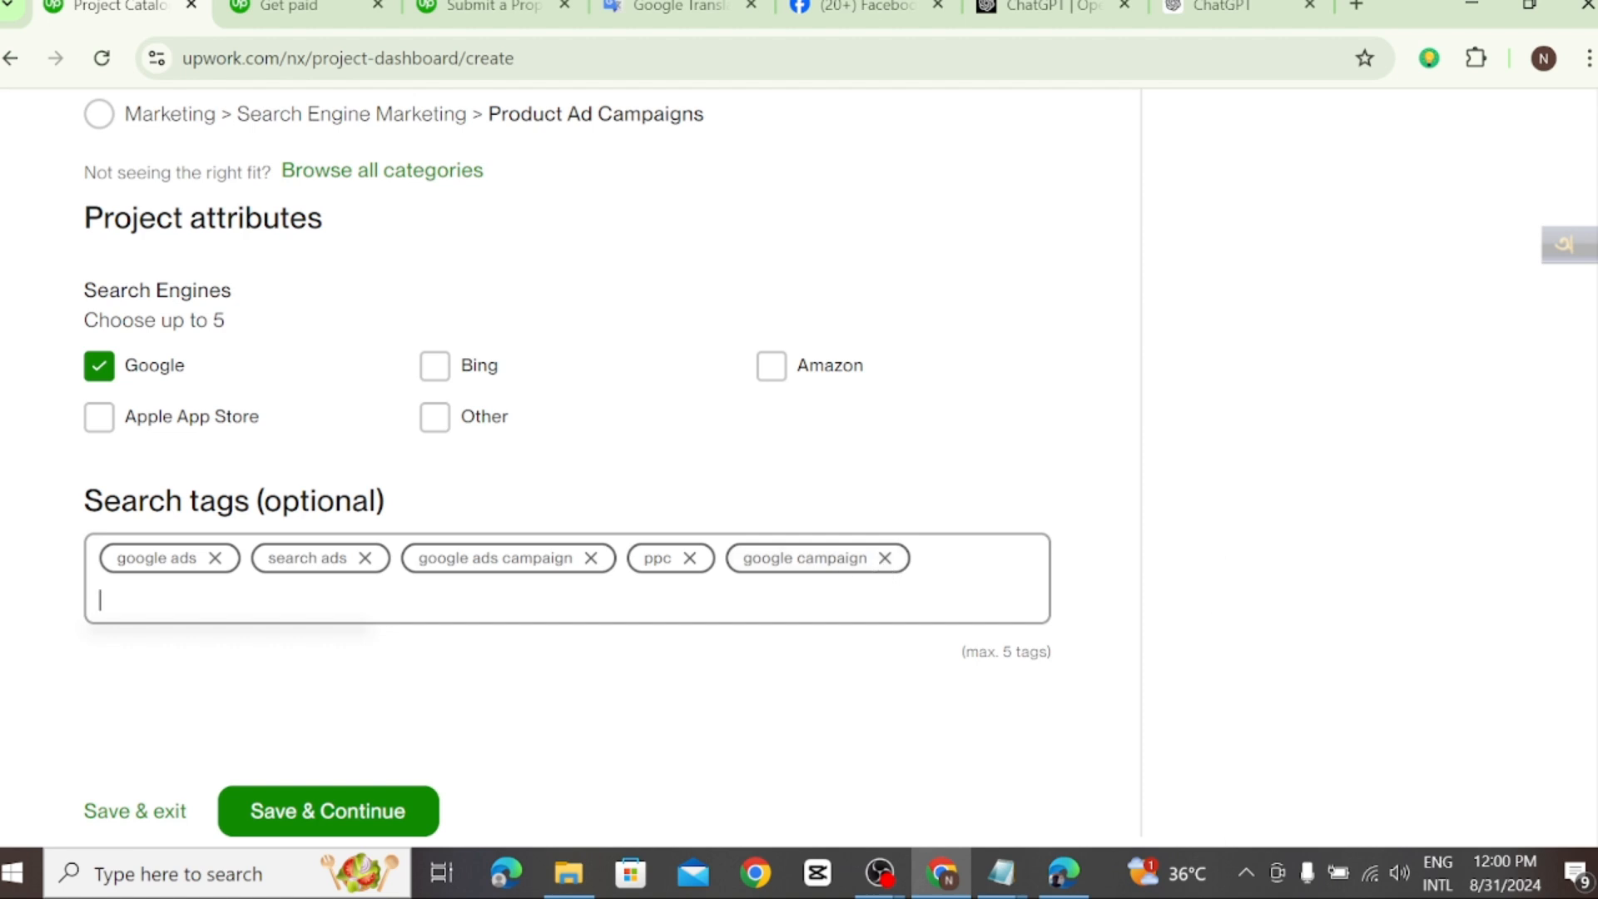
{"action": "scroll", "coordinate": [566, 634], "scroll_direction": "down", "scroll_amount": 1}
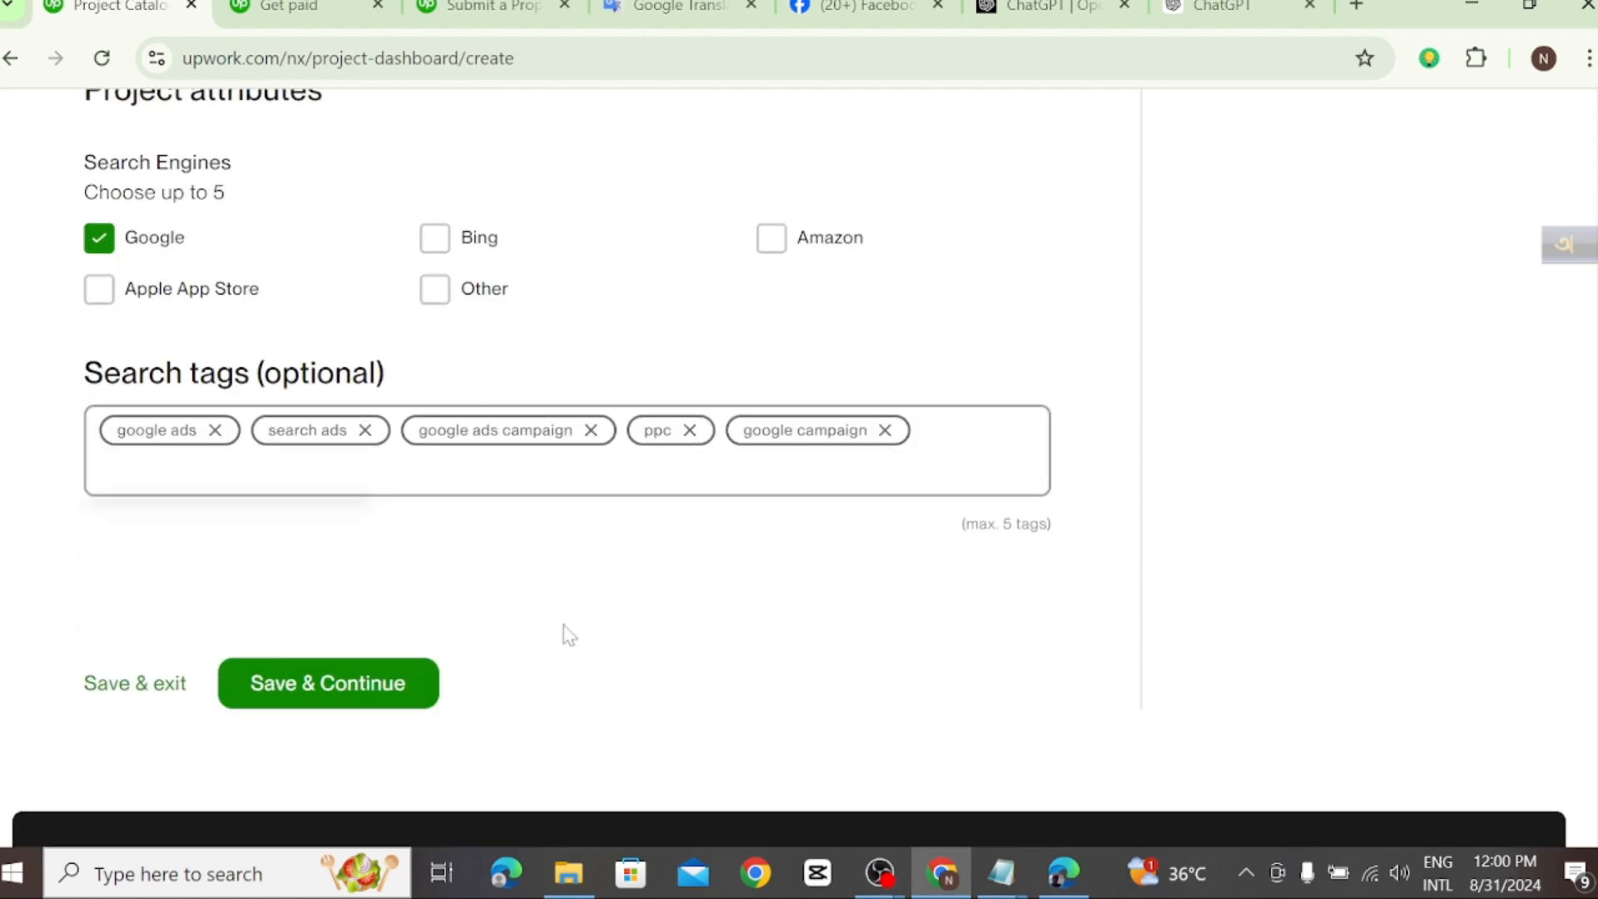
{"action": "left_click", "coordinate": [320, 690]}
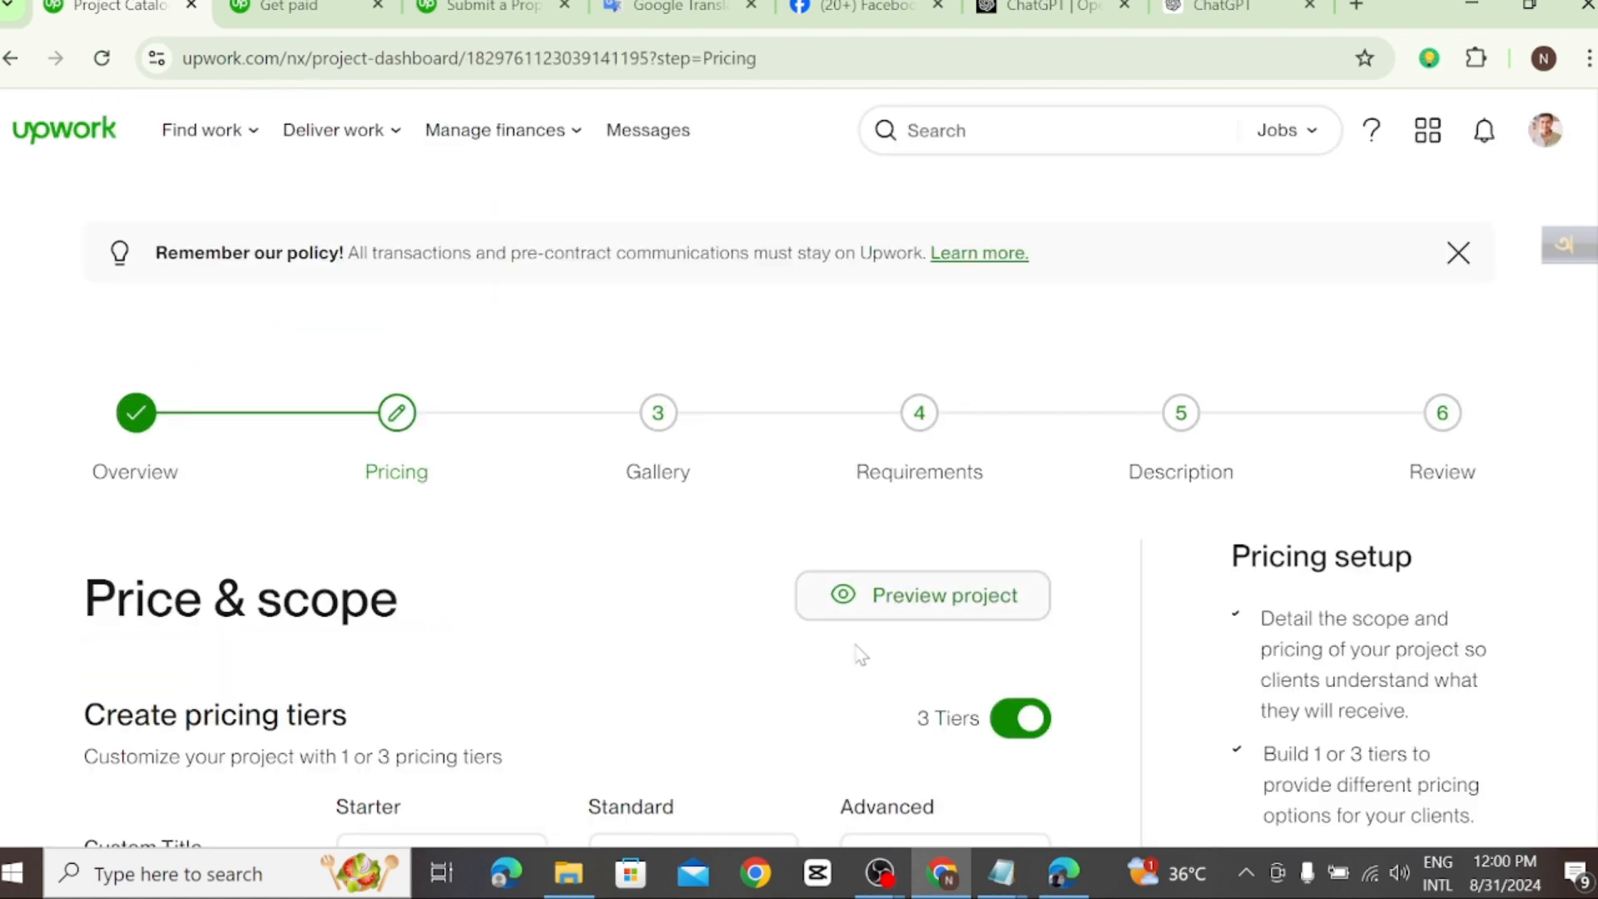
Step: Enter "30$" as the custom title of the Starter pricing tier
{"action": "scroll", "coordinate": [416, 466], "scroll_direction": "down", "scroll_amount": 3}
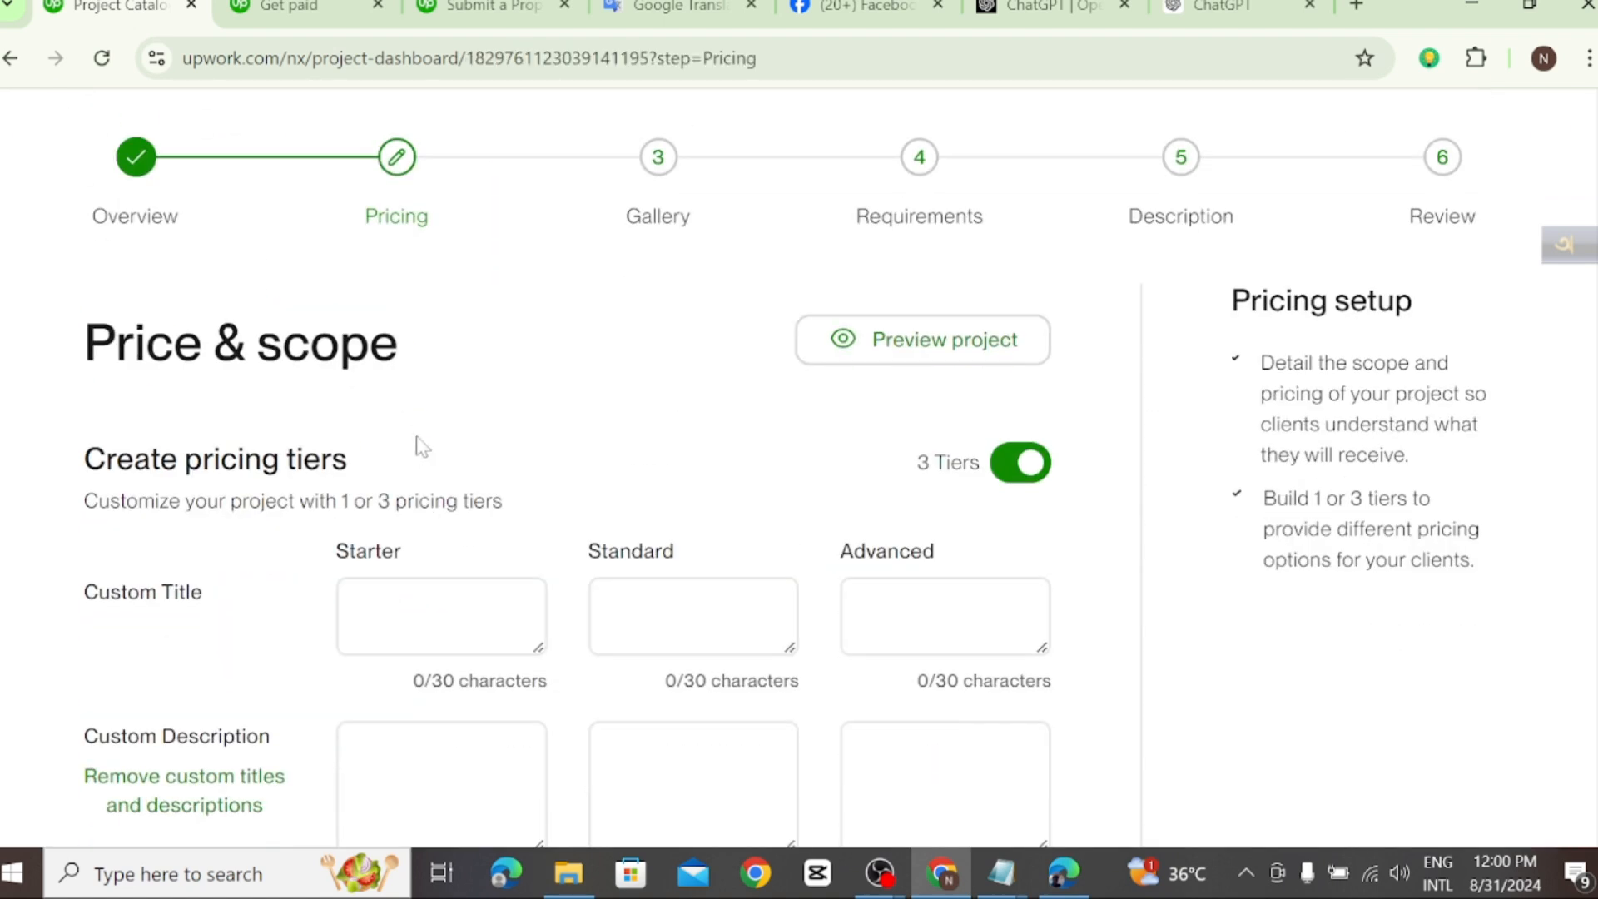
{"action": "left_click", "coordinate": [441, 616]}
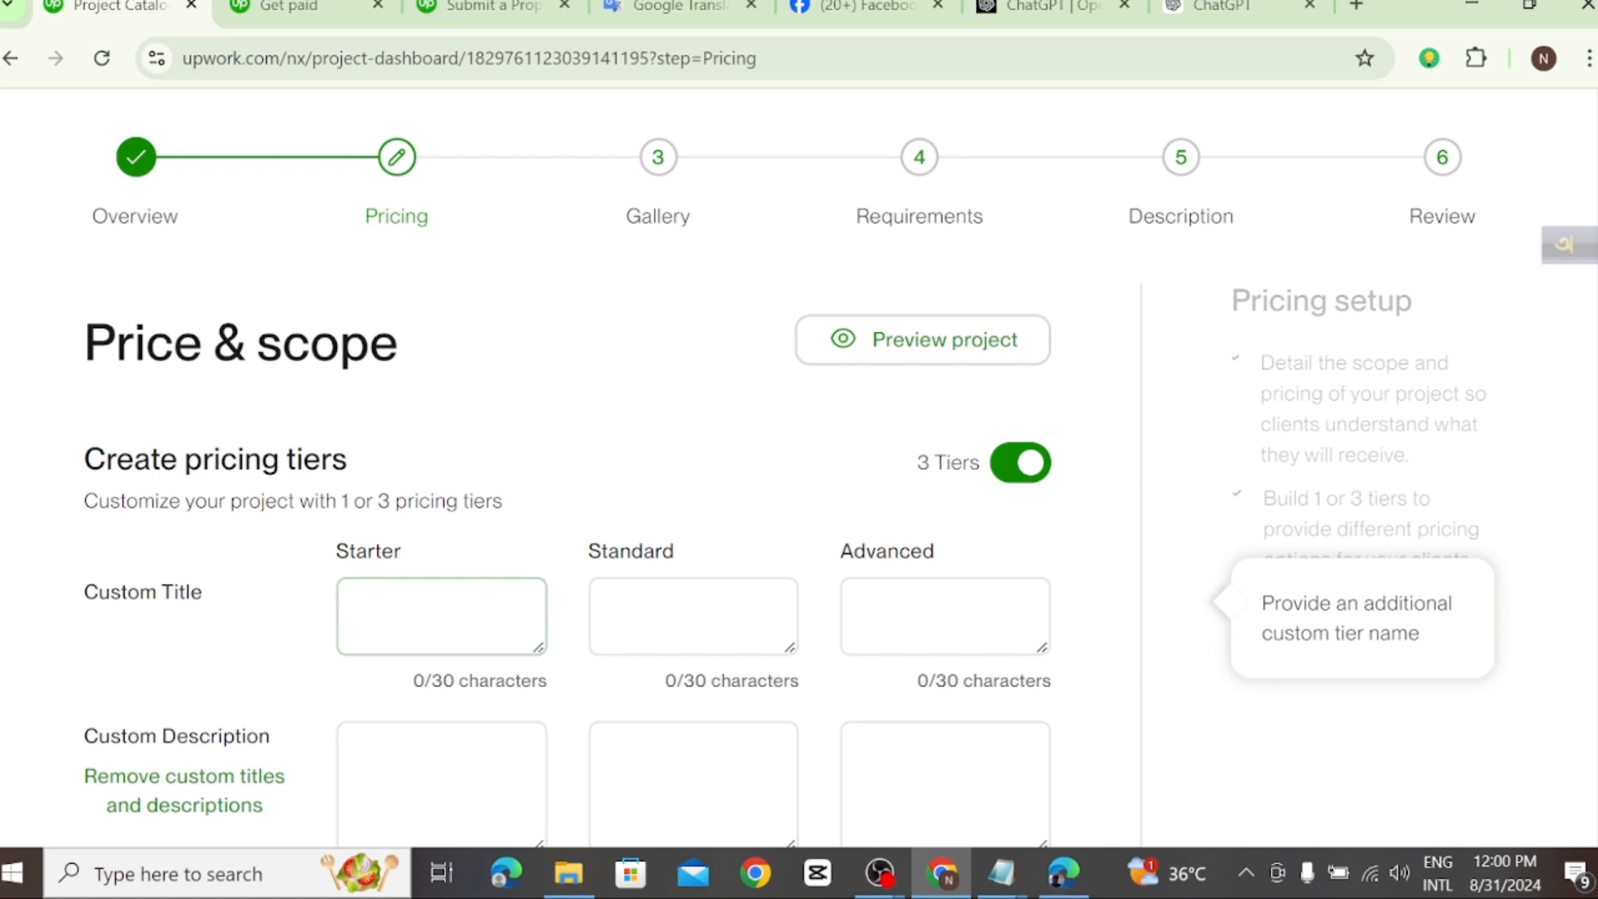
{"action": "scroll", "coordinate": [582, 466], "scroll_direction": "down", "scroll_amount": 2}
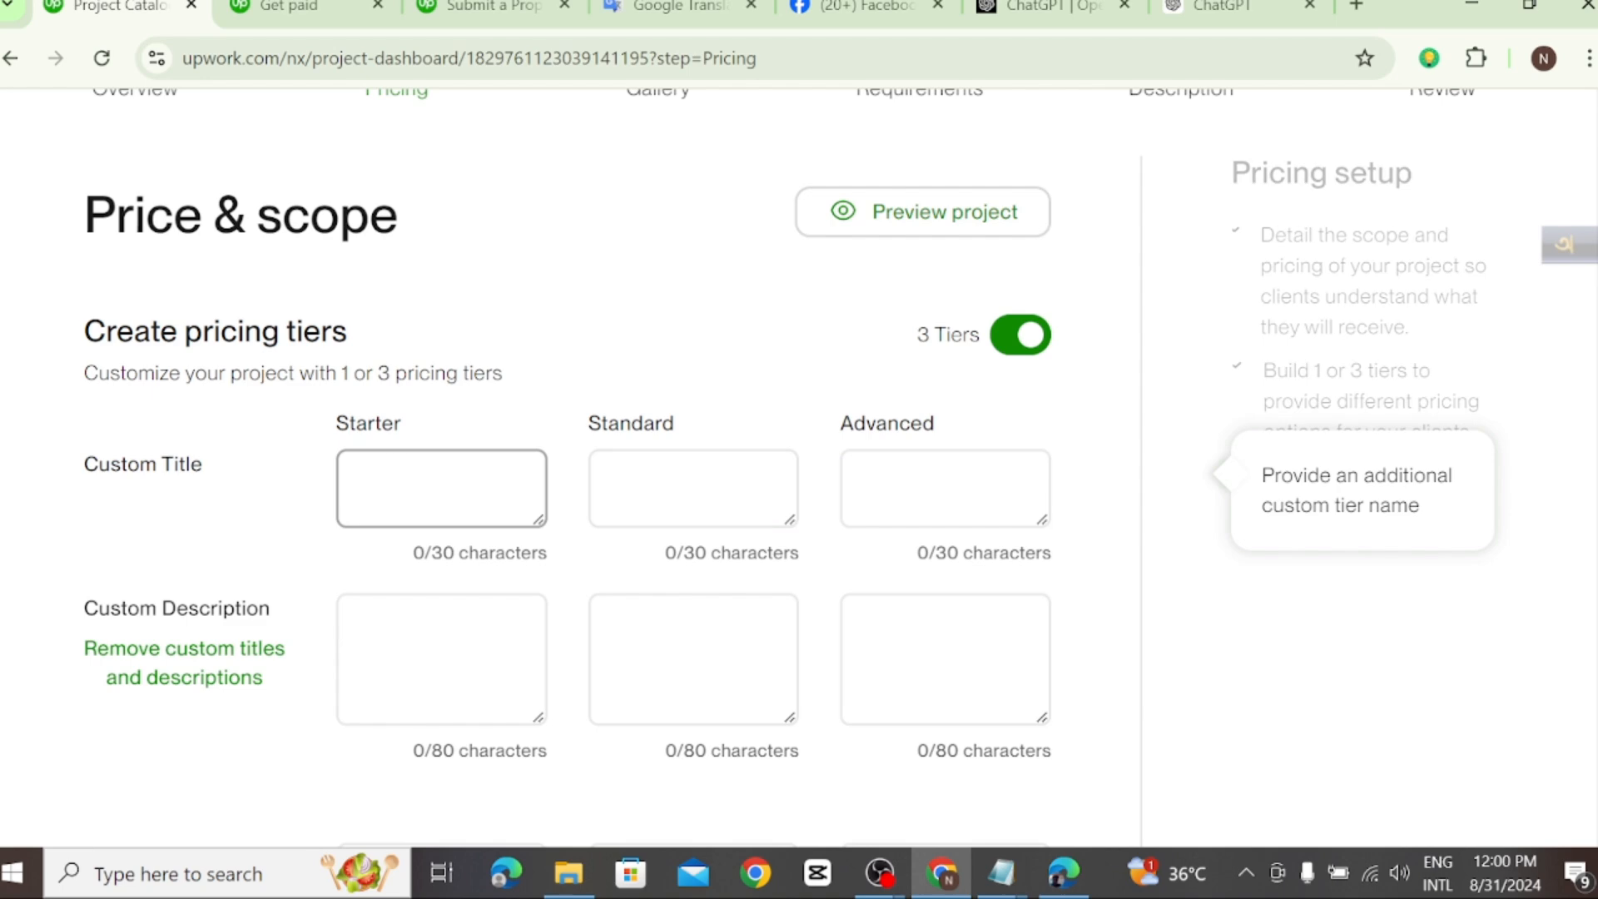
{"action": "scroll", "coordinate": [422, 592], "scroll_direction": "down", "scroll_amount": 3}
{"action": "scroll", "coordinate": [421, 591], "scroll_direction": "down", "scroll_amount": 3}
{"action": "scroll", "coordinate": [421, 591], "scroll_direction": "up", "scroll_amount": 6}
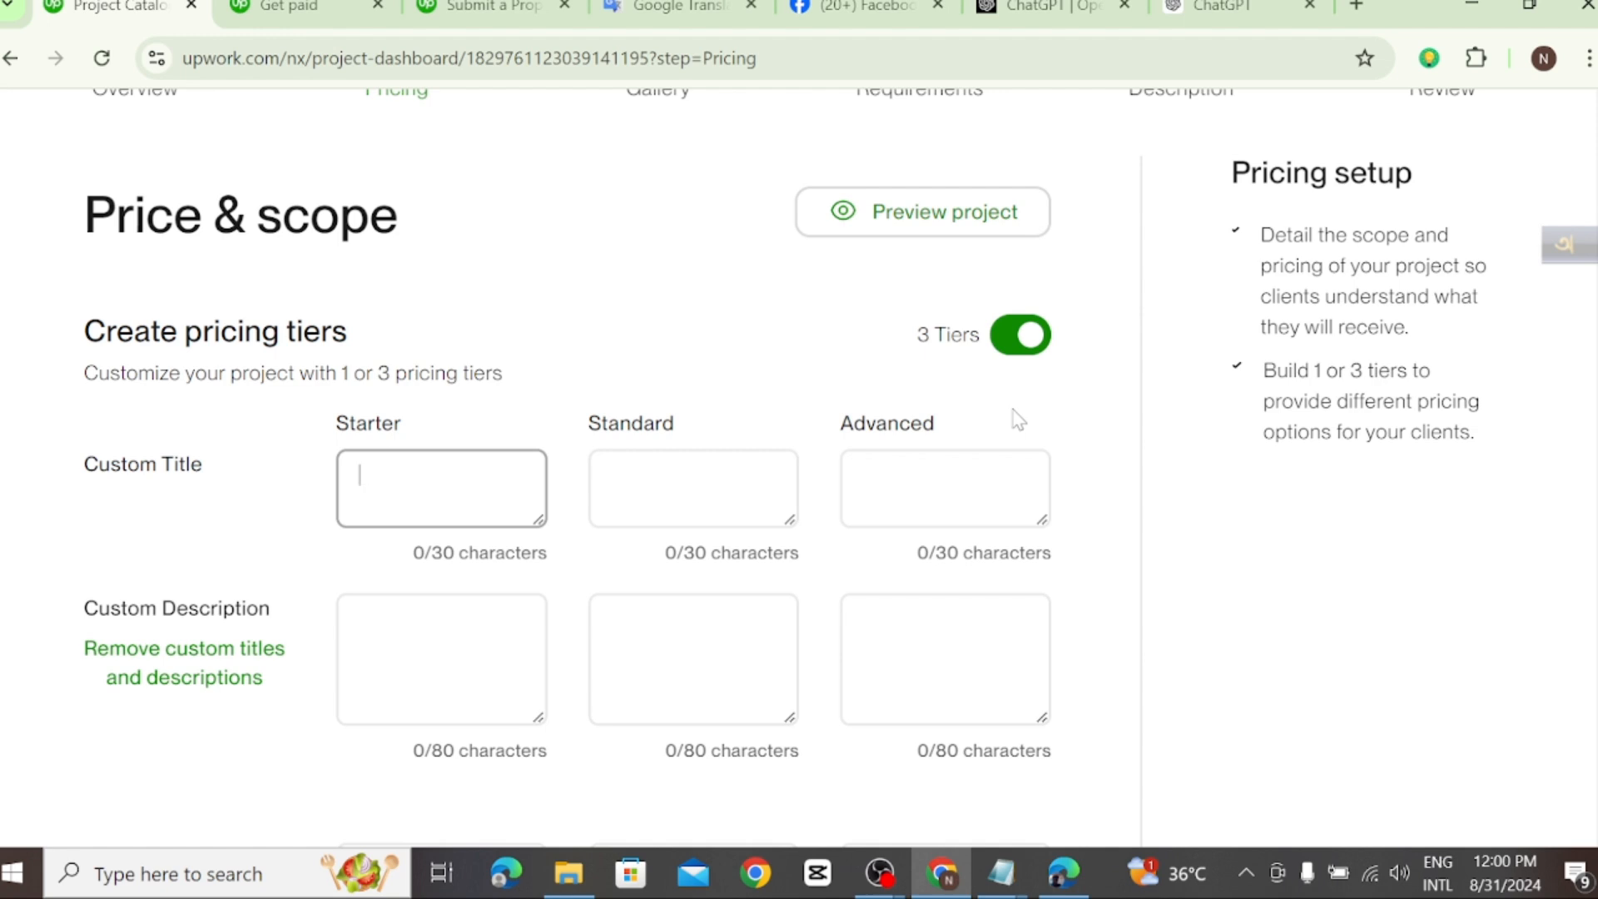
{"action": "scroll", "coordinate": [1016, 419], "scroll_direction": "up", "scroll_amount": 2}
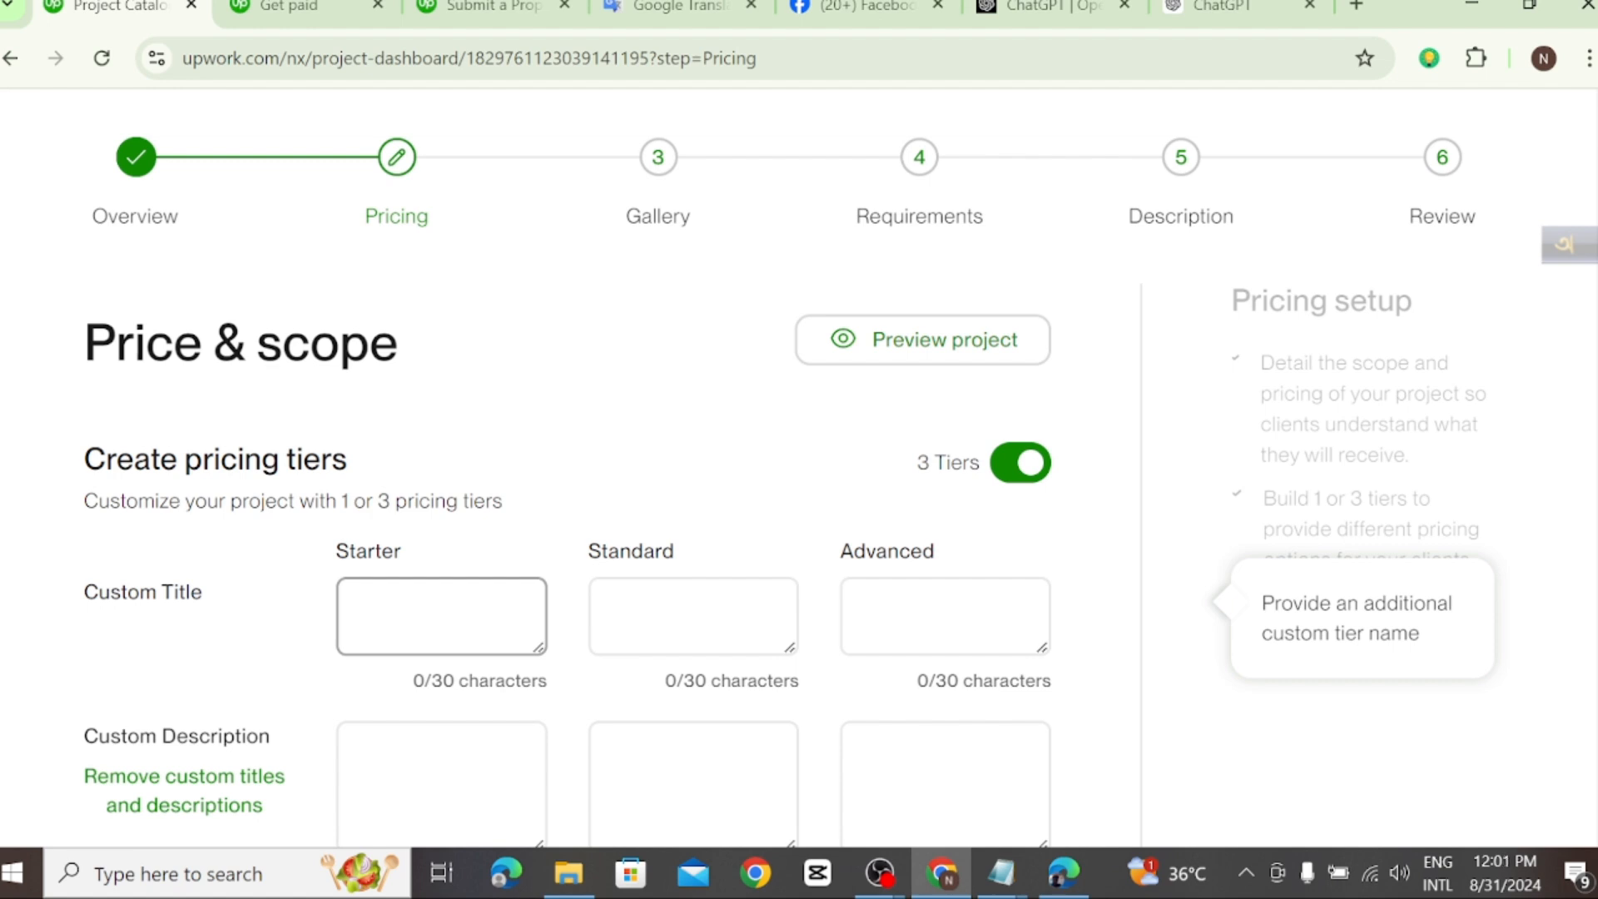
{"action": "type", "text": "30$"}
{"action": "key", "text": "Tab"}
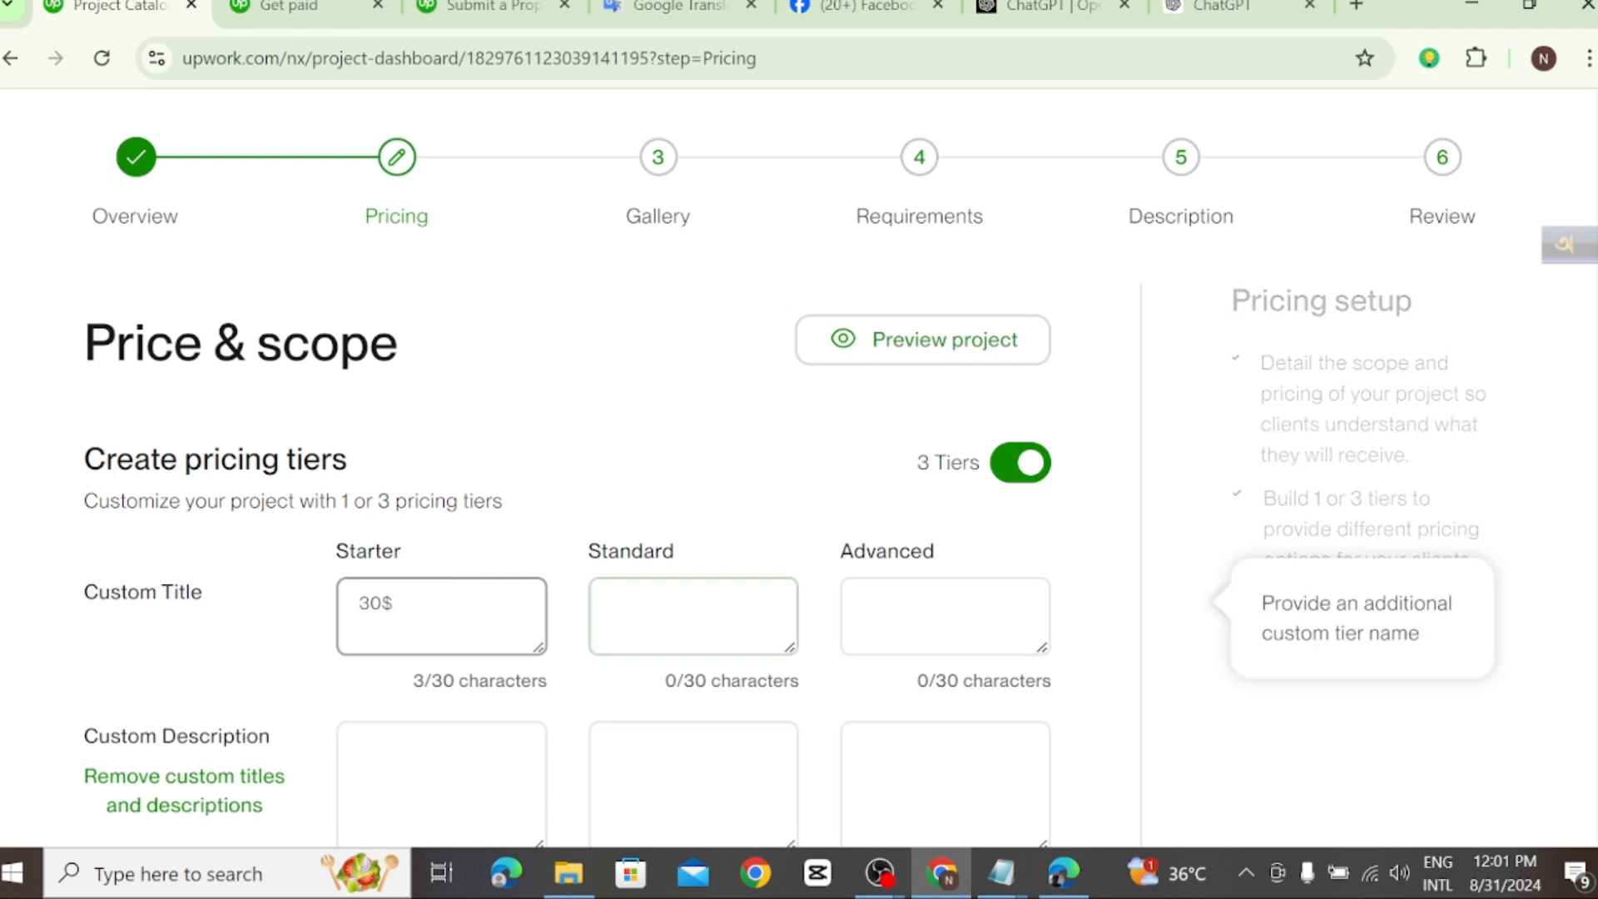
Step: Enter "60$" as the custom title of the Standard pricing tier
{"action": "key", "text": "Tab"}
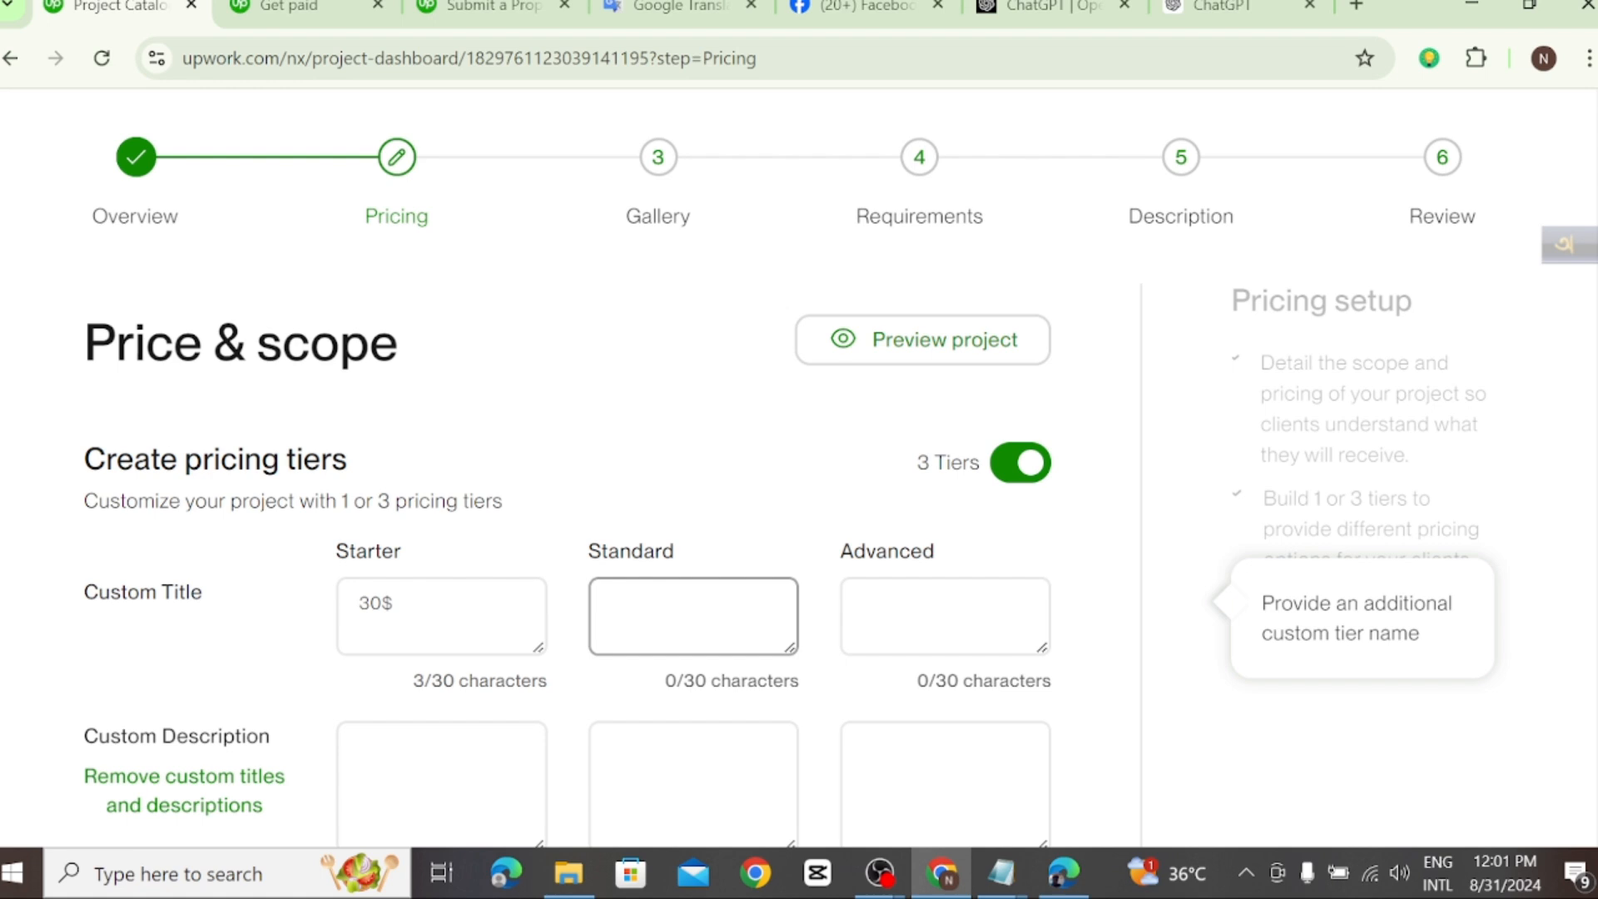
{"action": "type", "text": "60$"}
Step: Enter "100$" as the custom title of the Advanced pricing tier
{"action": "left_click", "coordinate": [948, 617]}
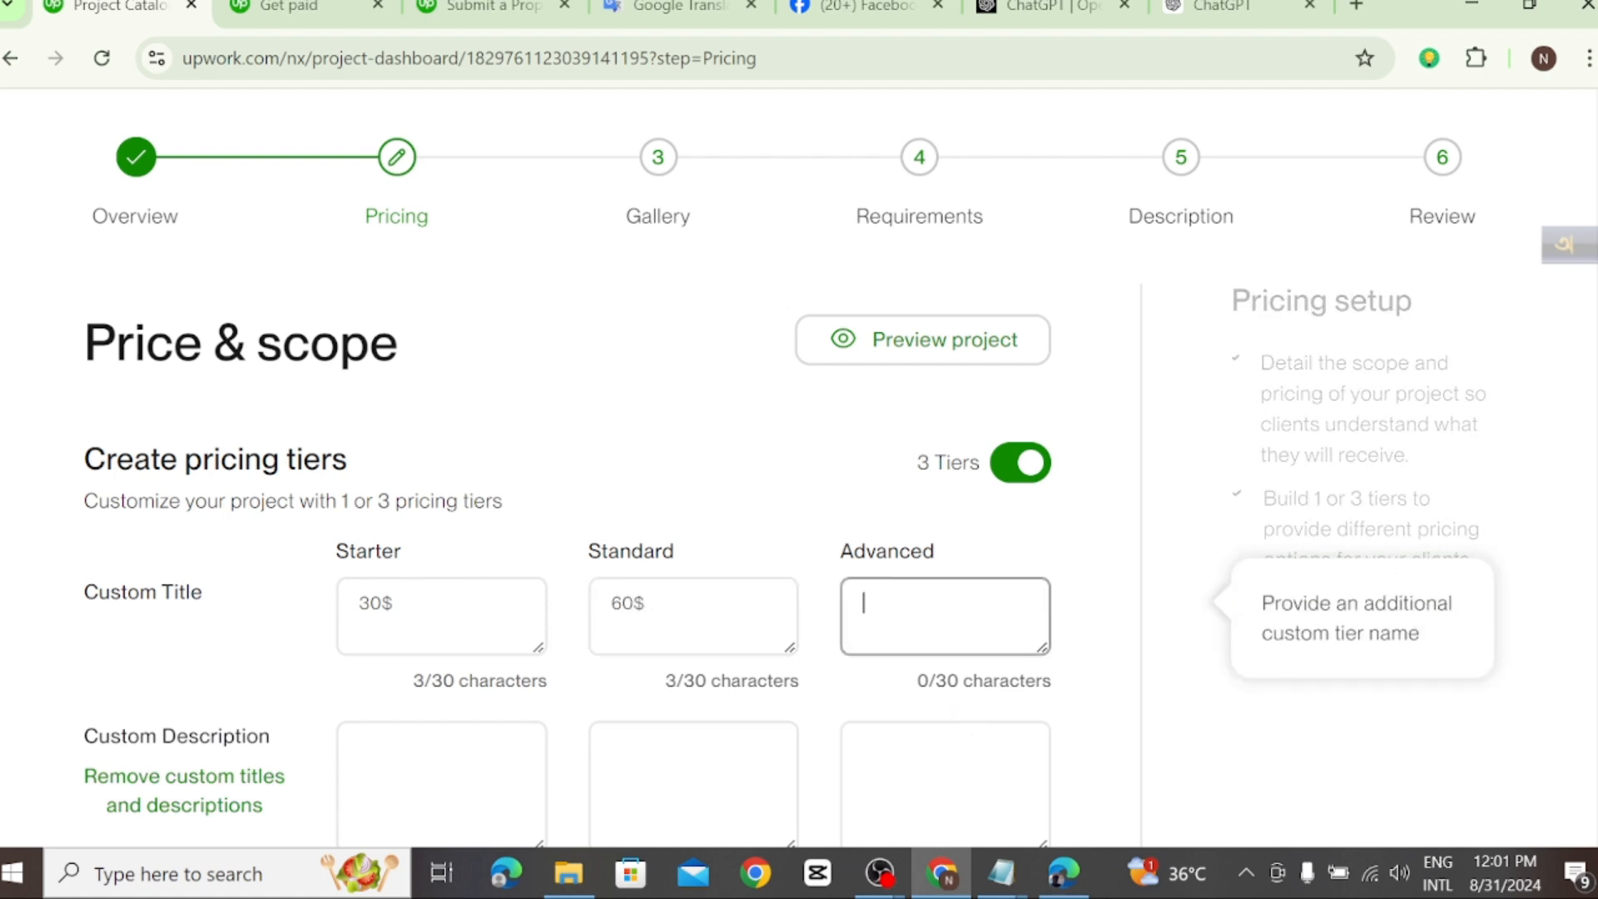
{"action": "type", "text": "100#"}
{"action": "key", "text": "BackSpace"}
{"action": "type", "text": "$"}
{"action": "scroll", "coordinate": [612, 468], "scroll_direction": "down", "scroll_amount": 3}
{"action": "left_click", "coordinate": [441, 524]}
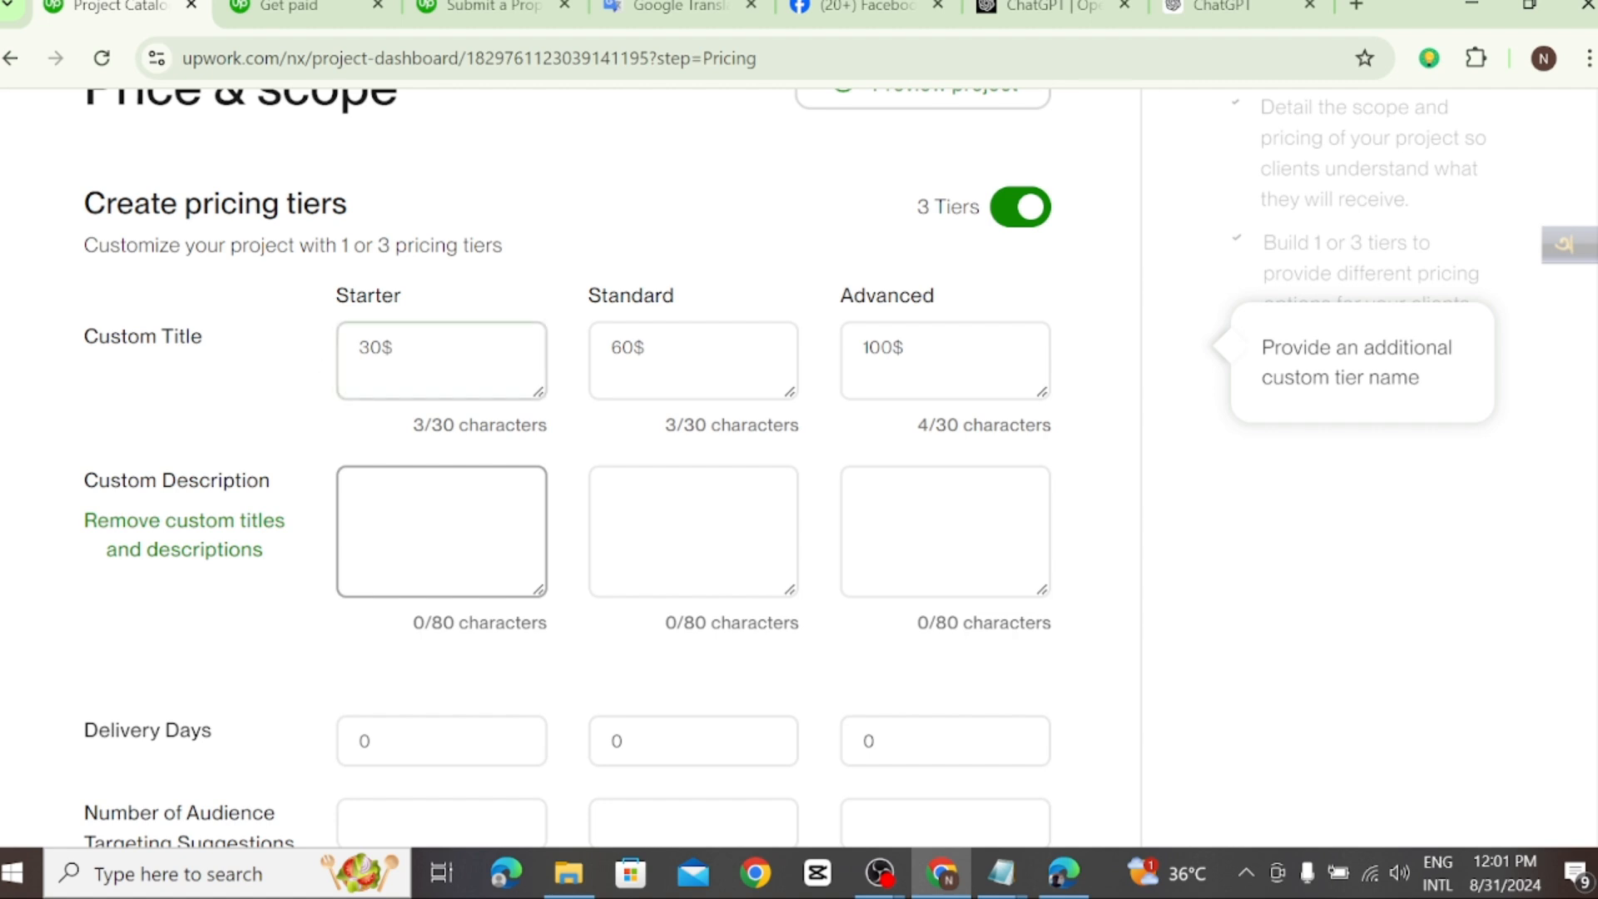
{"action": "left_click", "coordinate": [433, 353]}
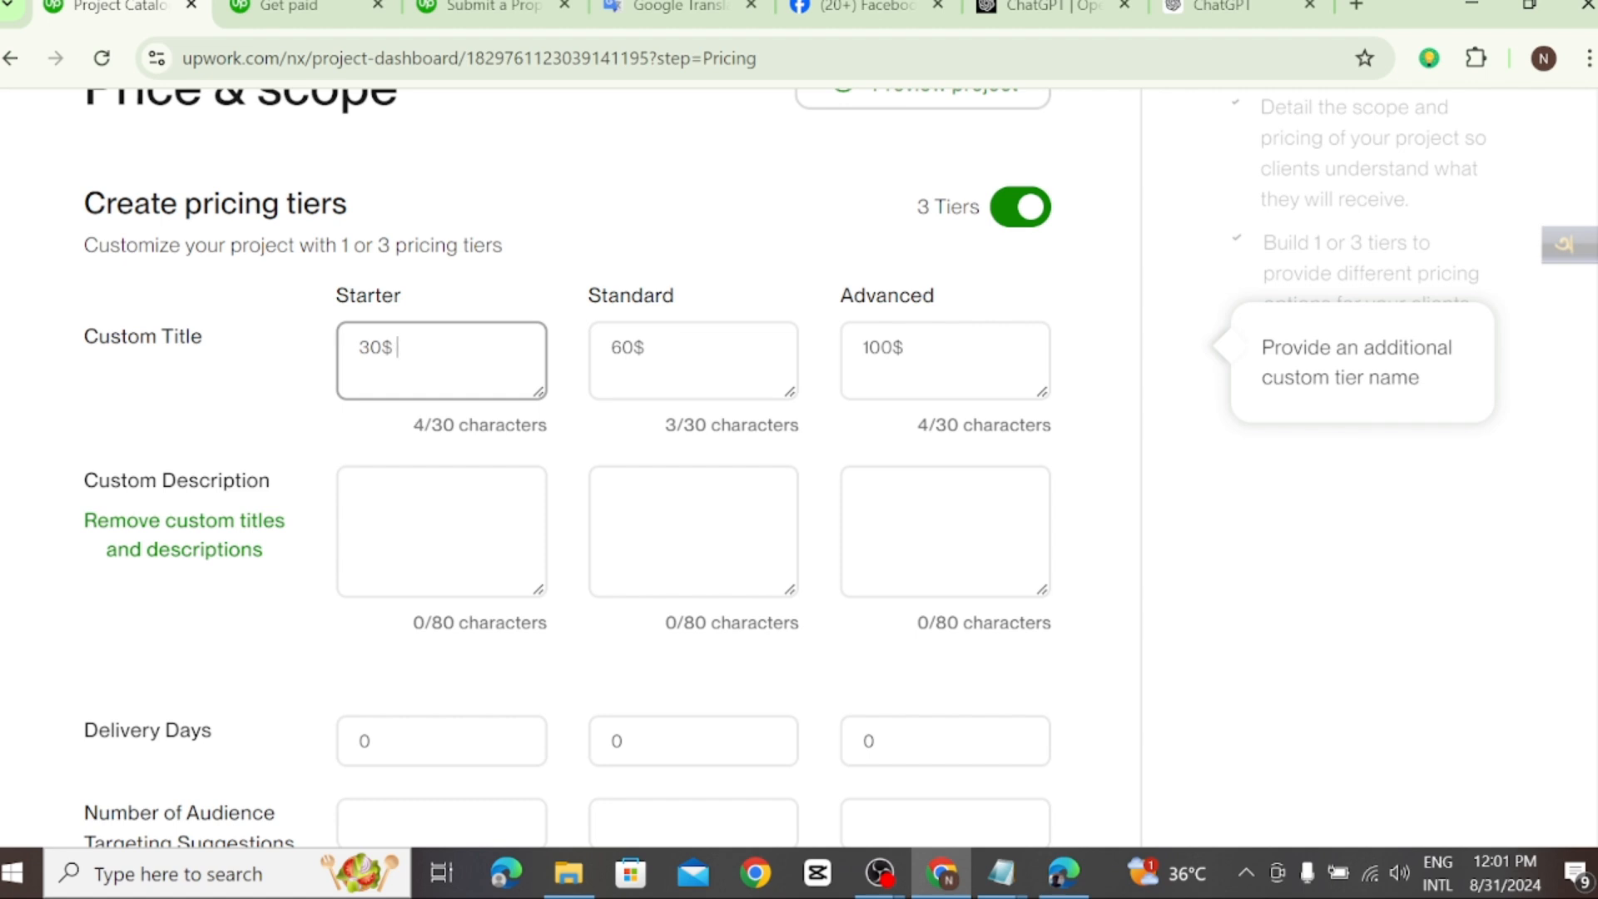
{"action": "key", "text": "Tab"}
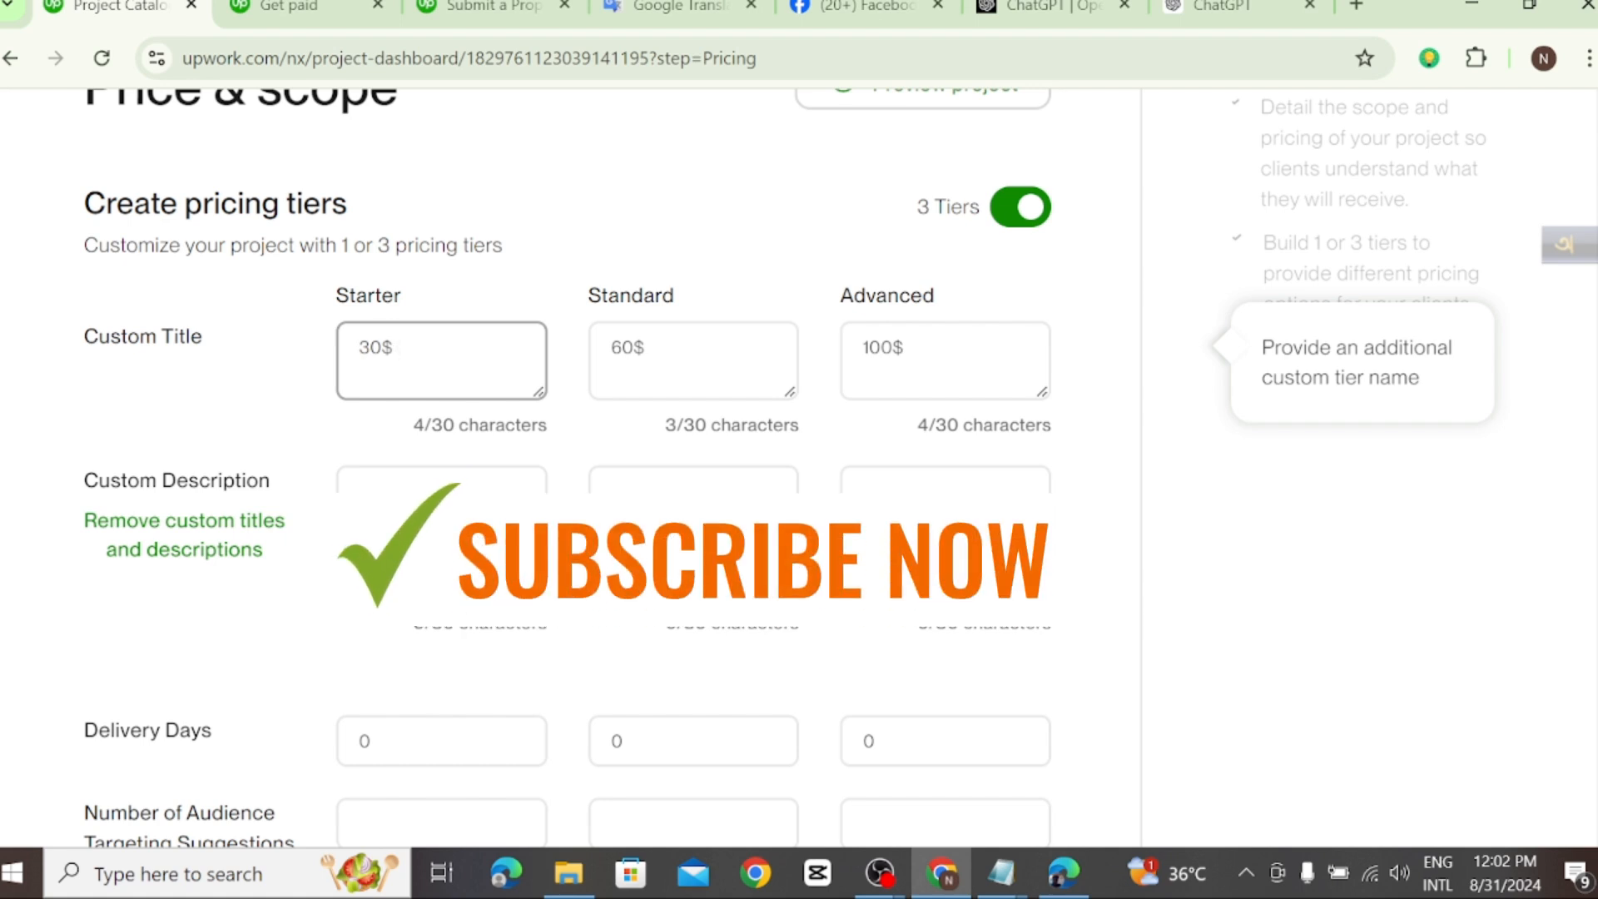
{"action": "type", "text": "ver"}
{"action": "key", "text": "BackSpace"}
{"action": "key", "text": "BackSpace"}
Step: With the Starter custom description open for editing, consult the service text in Notepad's New Text Document (2) and return to the Upwork pricing page
{"action": "left_click", "coordinate": [441, 532]}
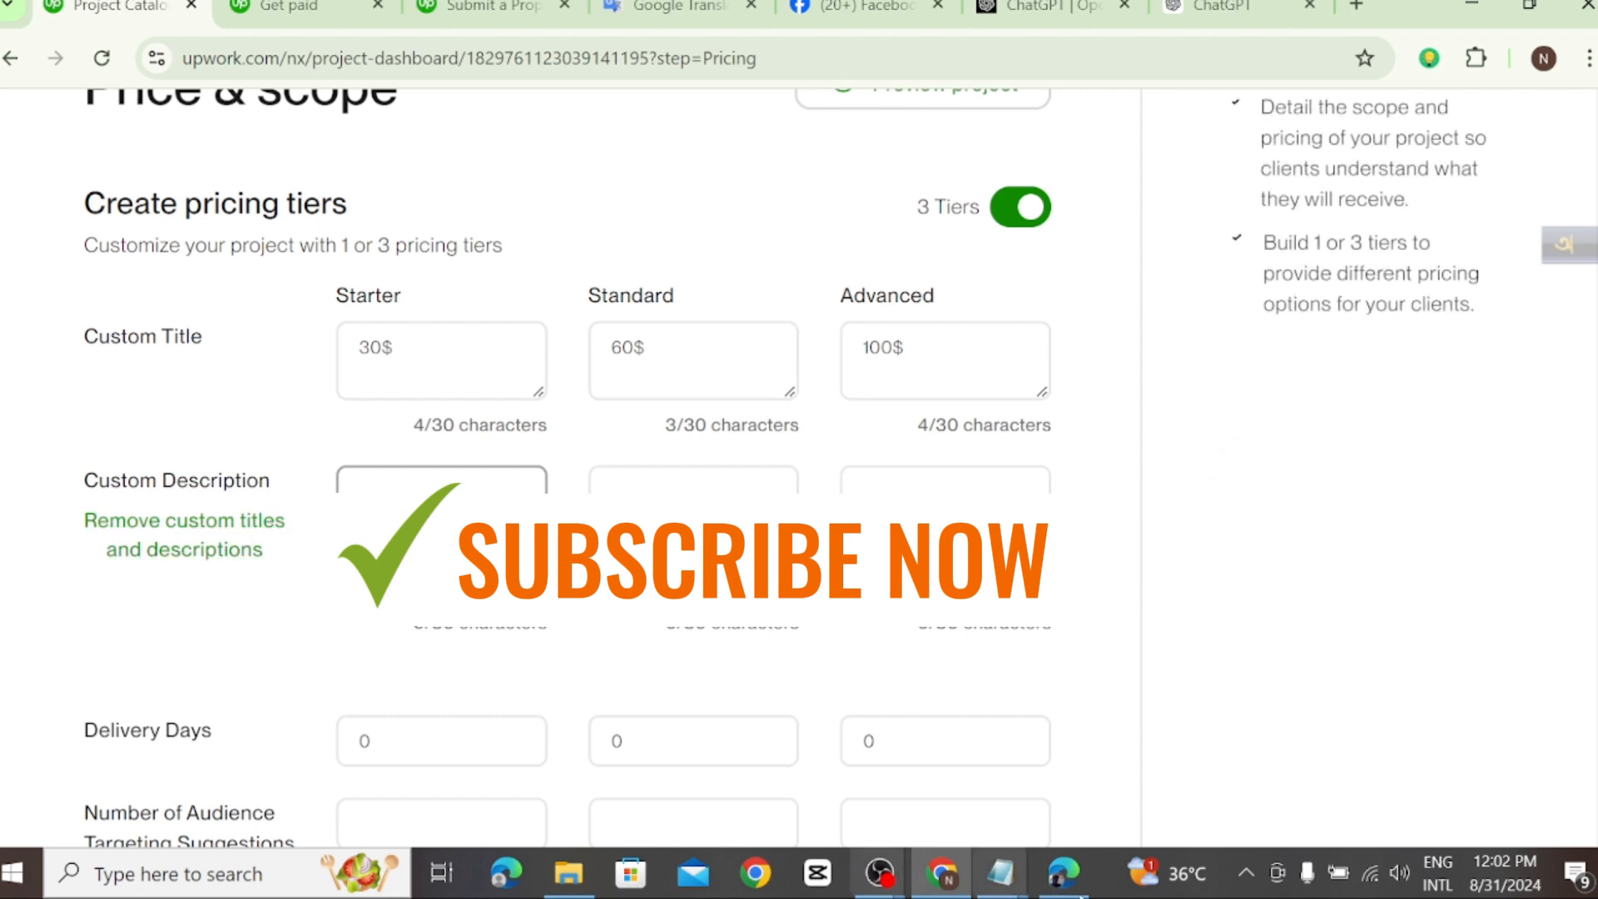
{"action": "left_click", "coordinate": [1003, 889]}
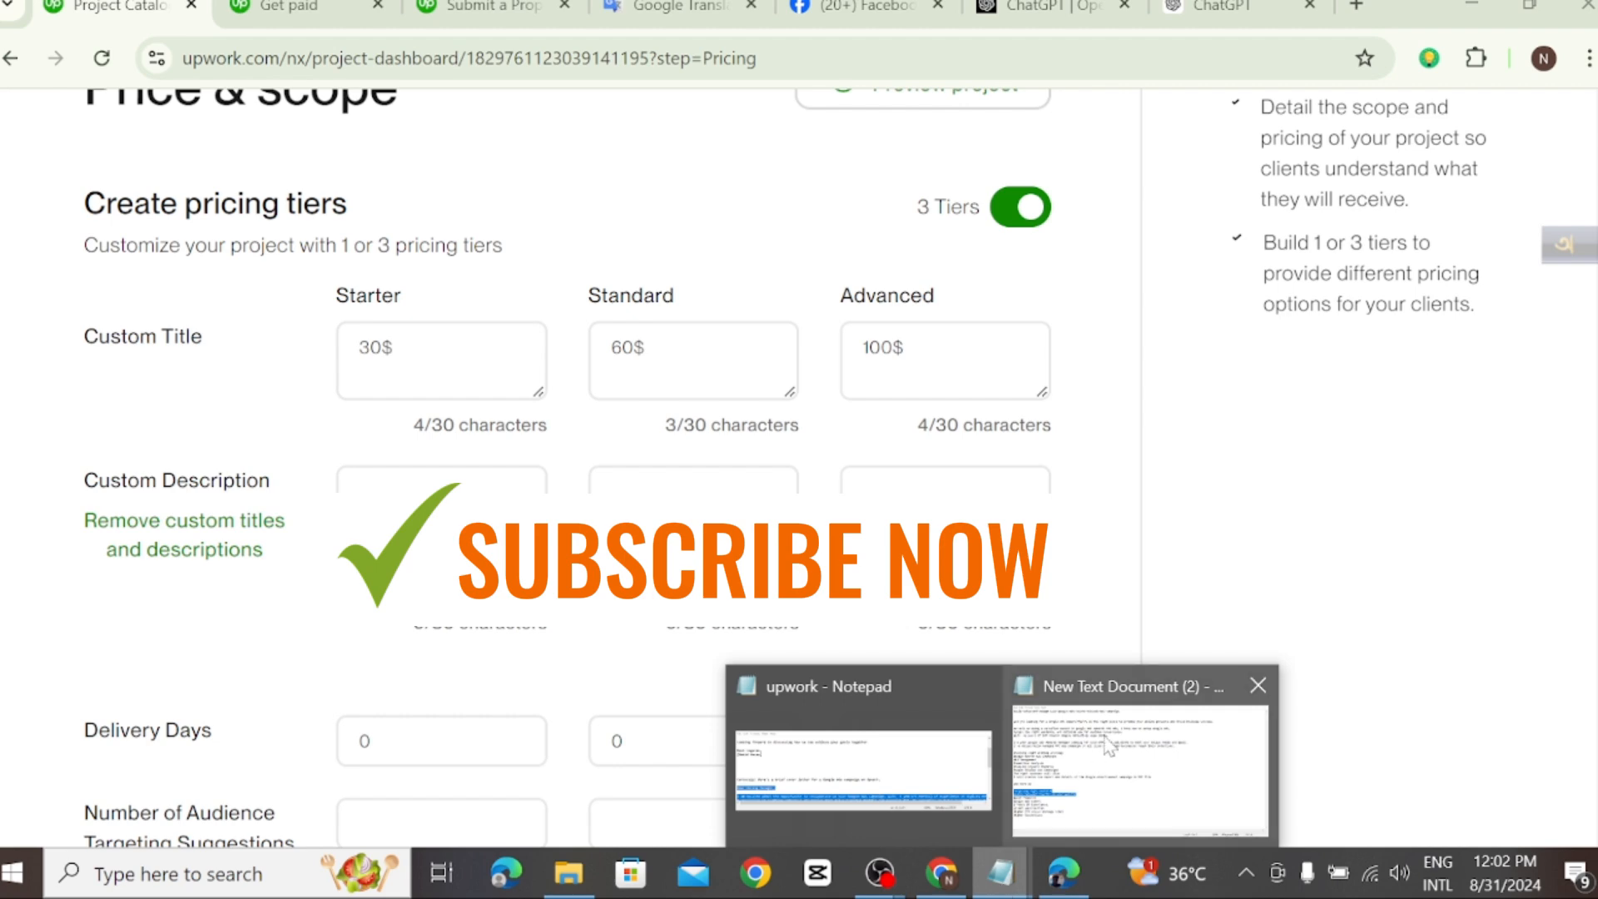
{"action": "mouse_move", "coordinate": [1041, 778]}
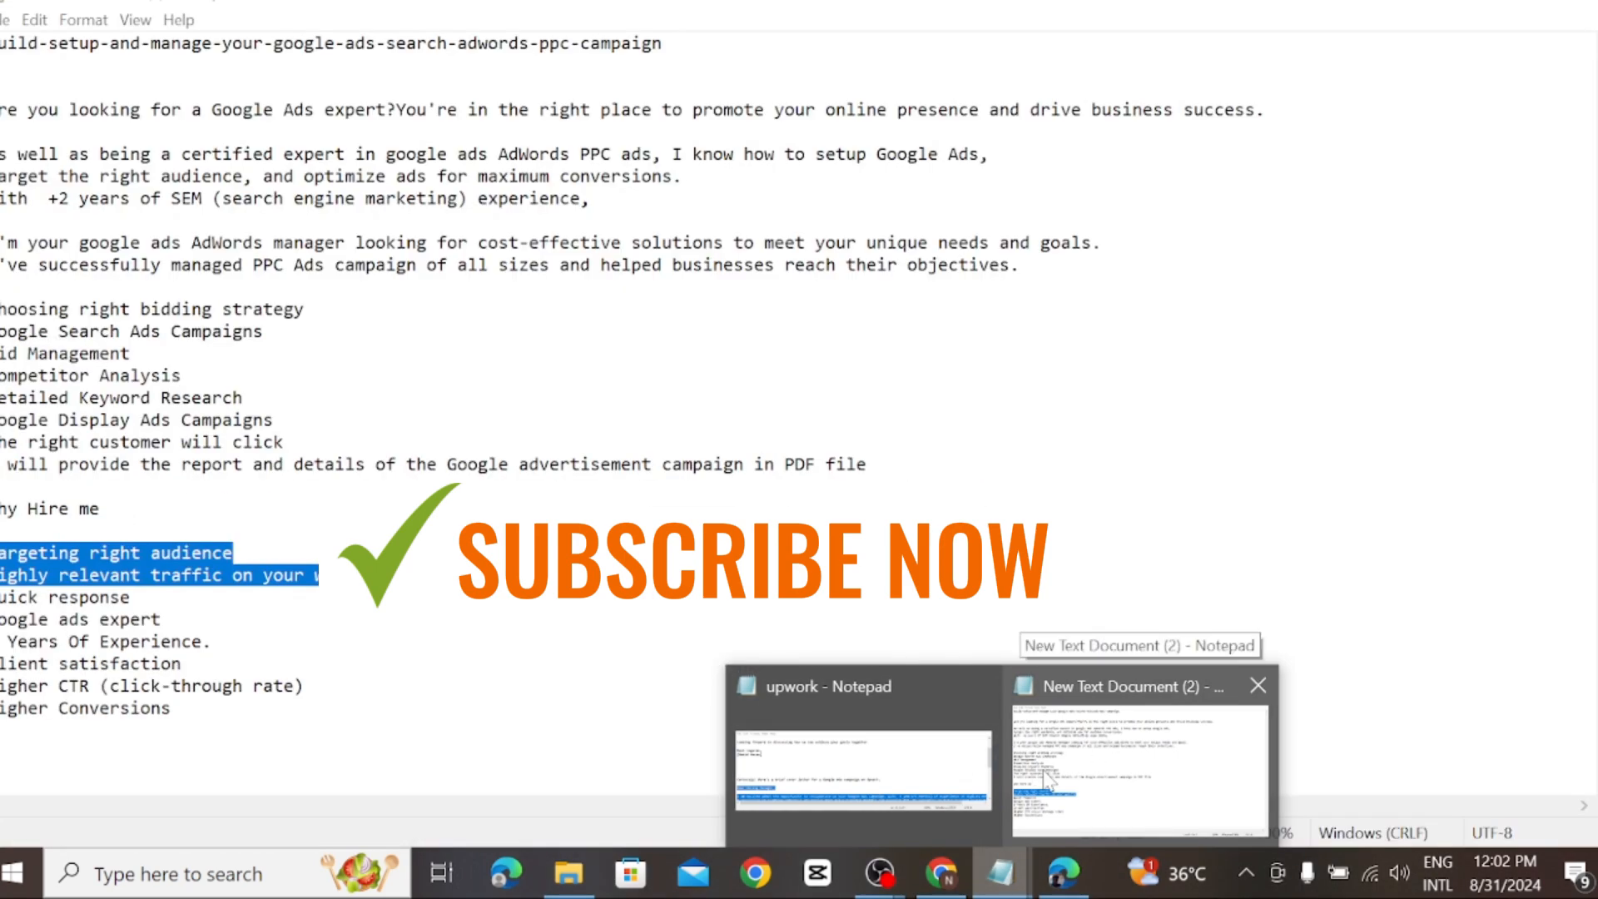
{"action": "left_click", "coordinate": [1047, 781]}
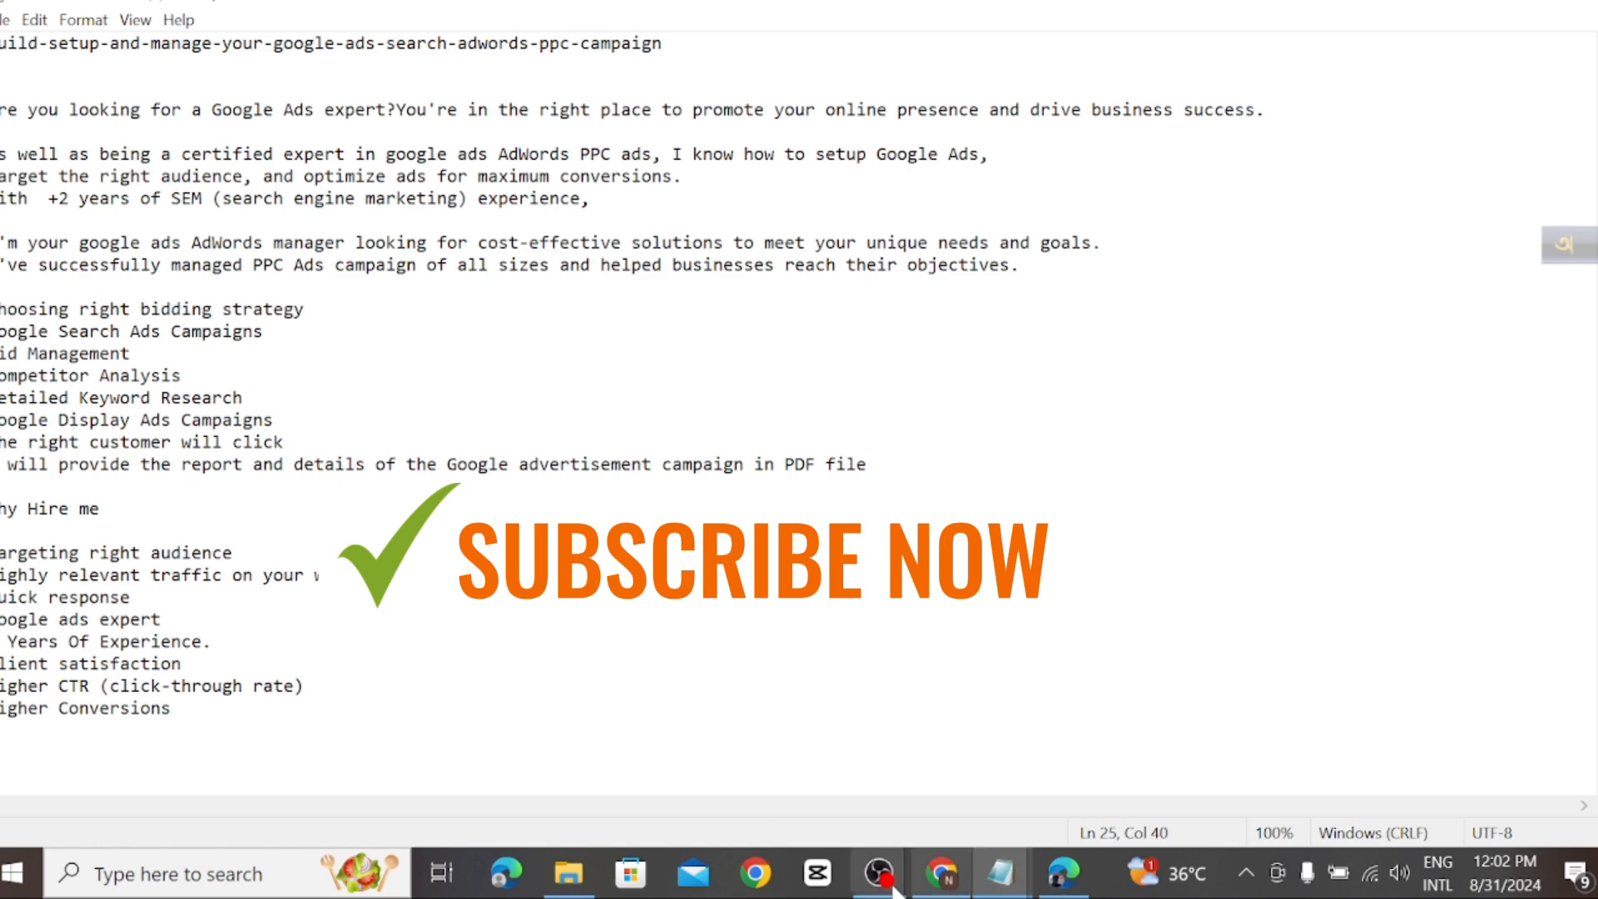
{"action": "left_click", "coordinate": [943, 886]}
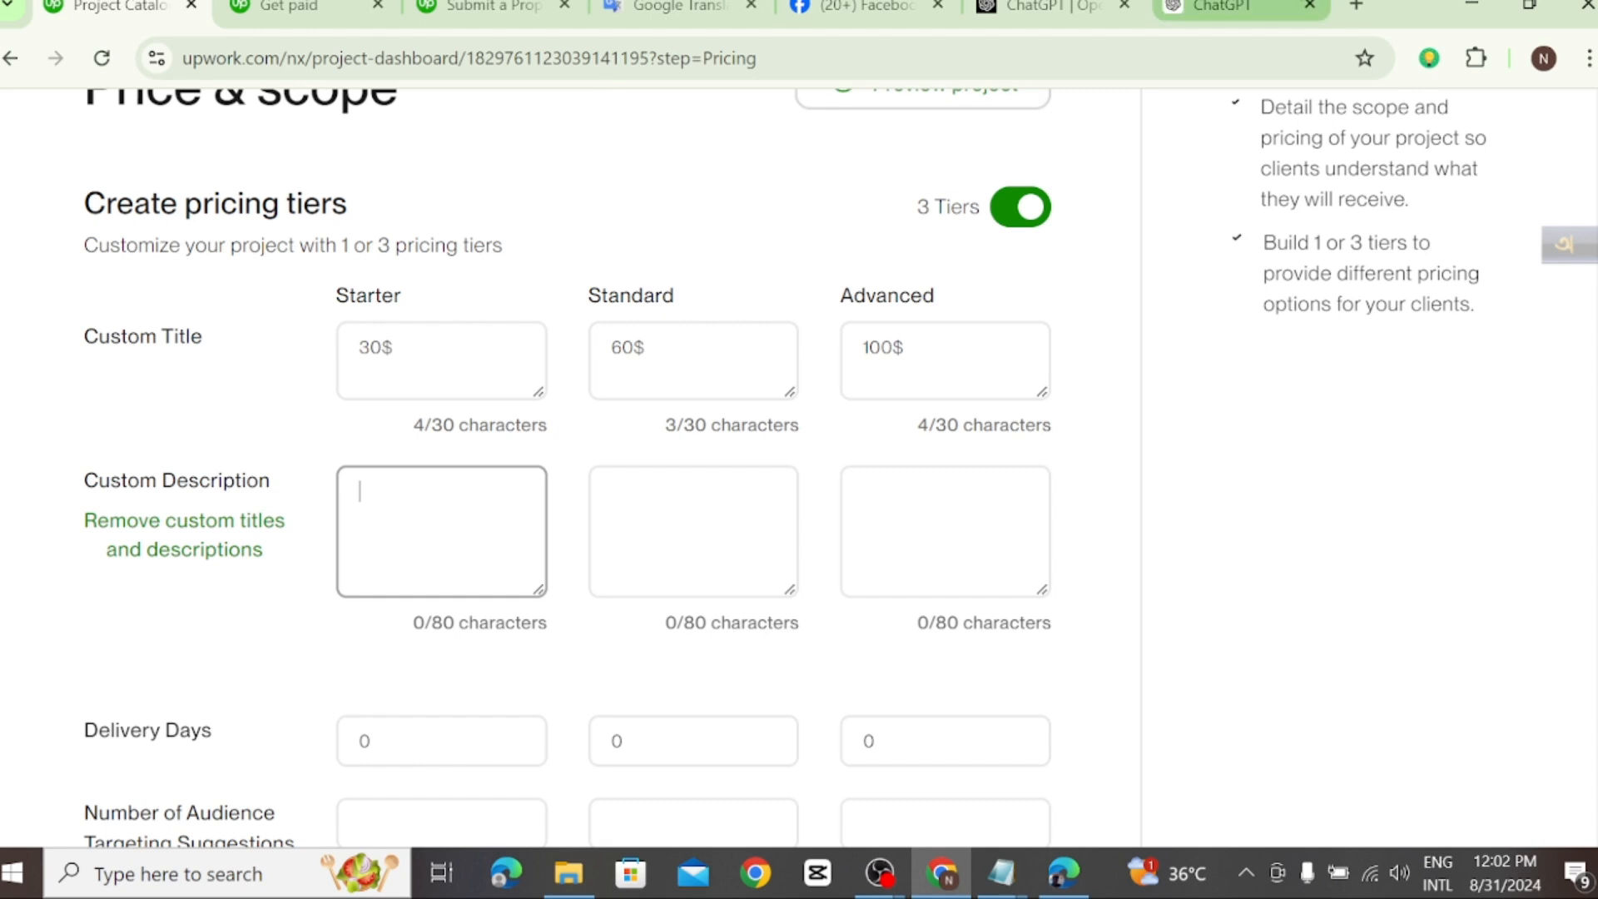
Step: Open the Fiverr website in a new browser tab
{"action": "left_click", "coordinate": [1356, 7]}
{"action": "left_click", "coordinate": [178, 60]}
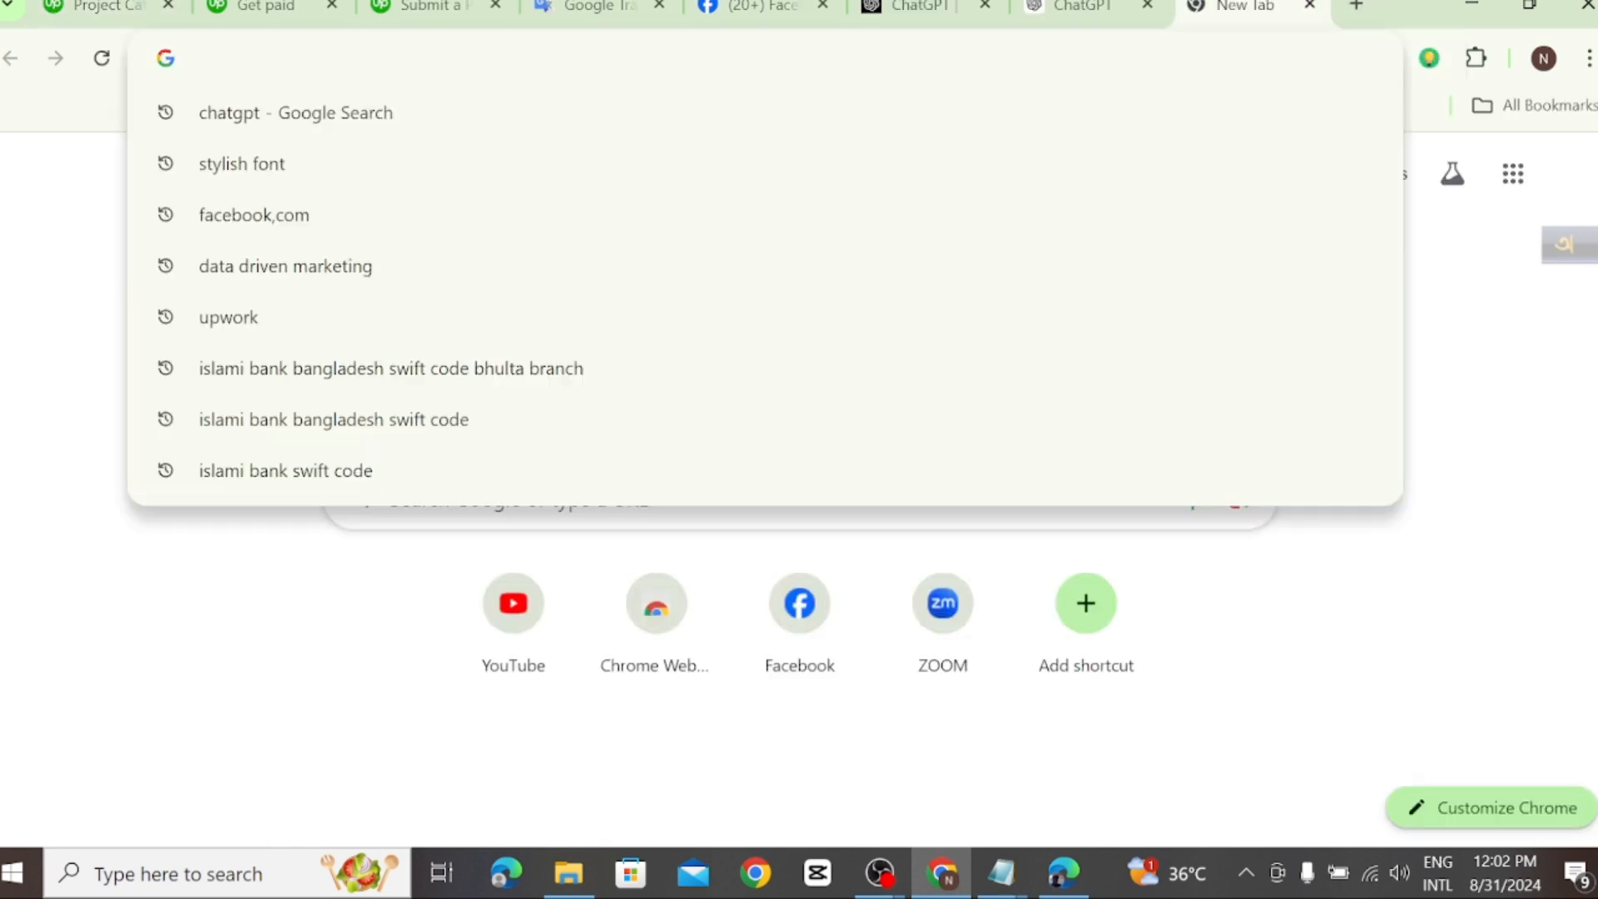
{"action": "type", "text": "fiver"}
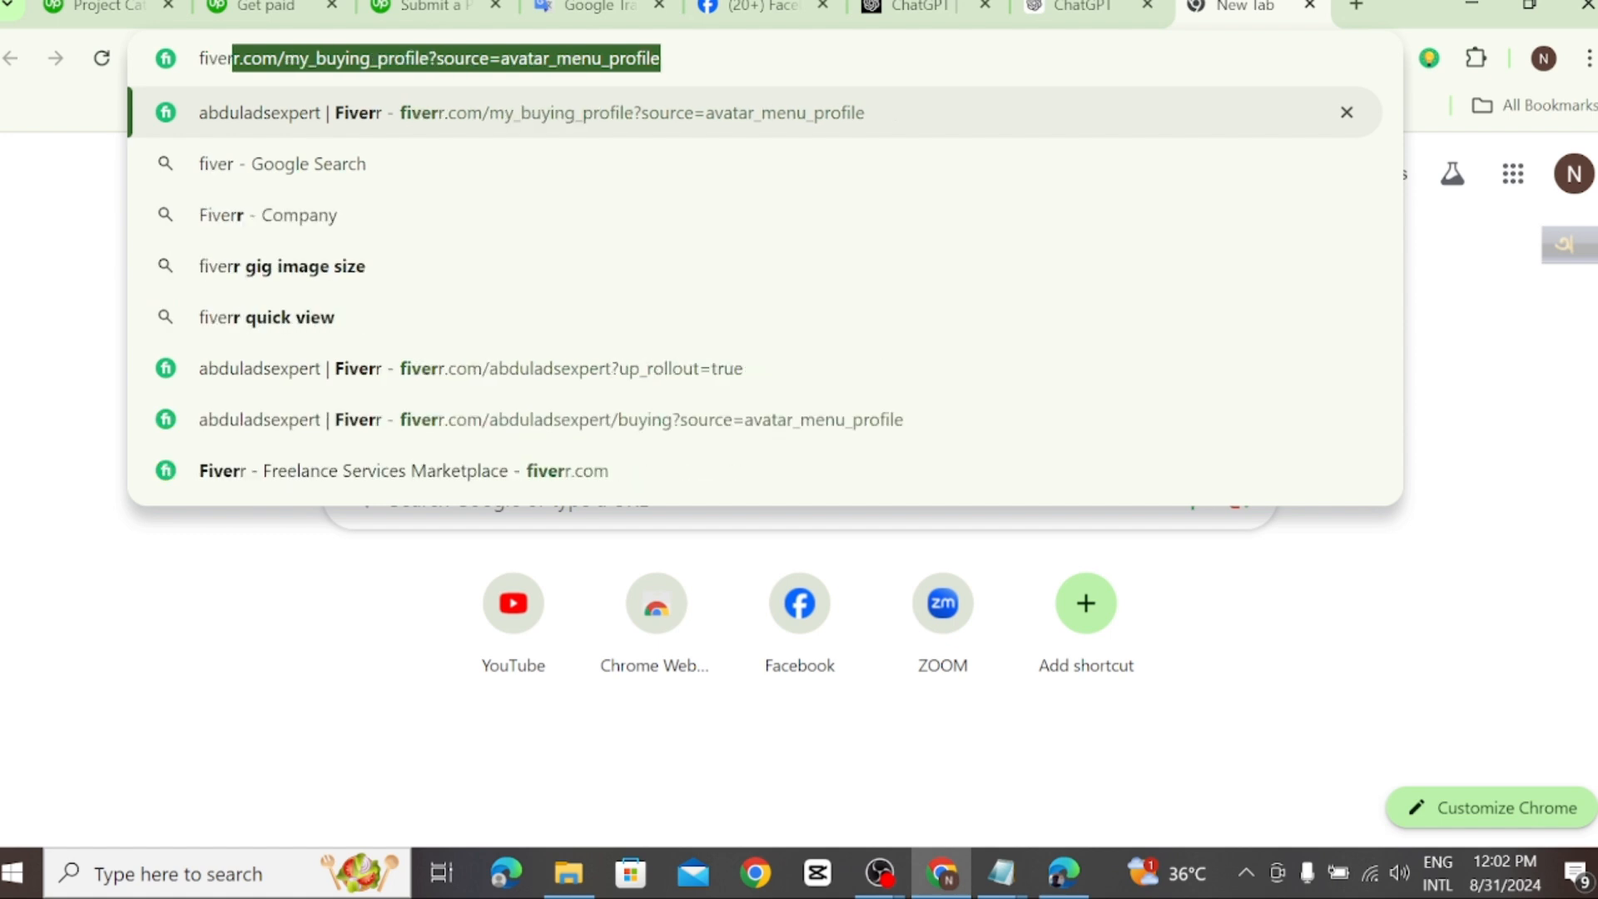
{"action": "key", "text": "Return"}
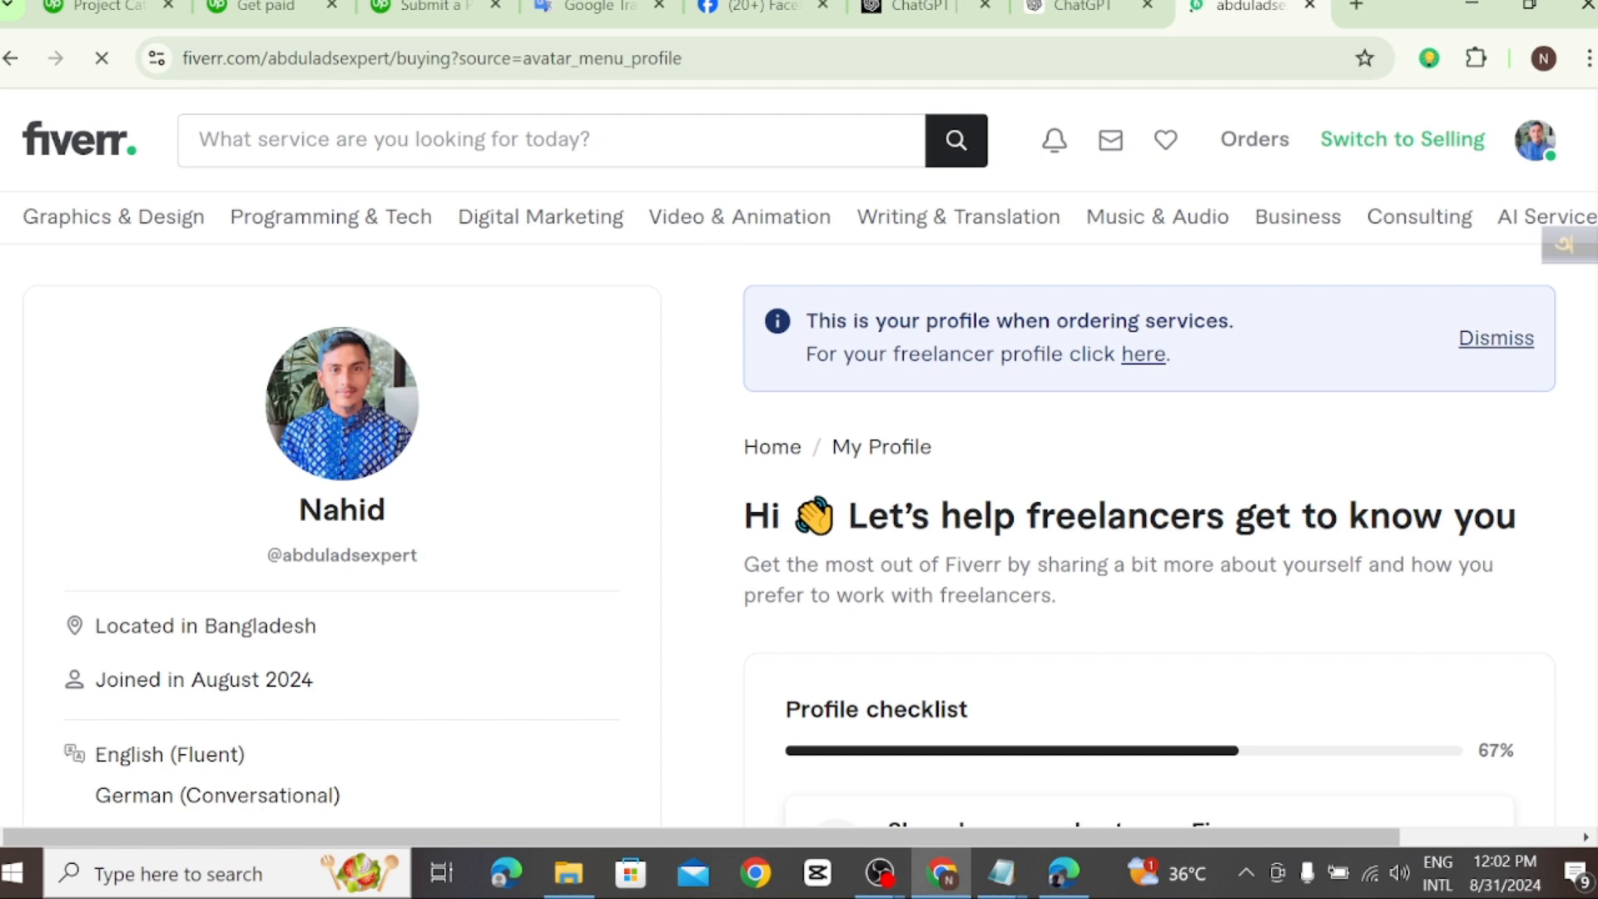
Step: Search Fiverr for "google ads campaign"
{"action": "type", "text": "g"}
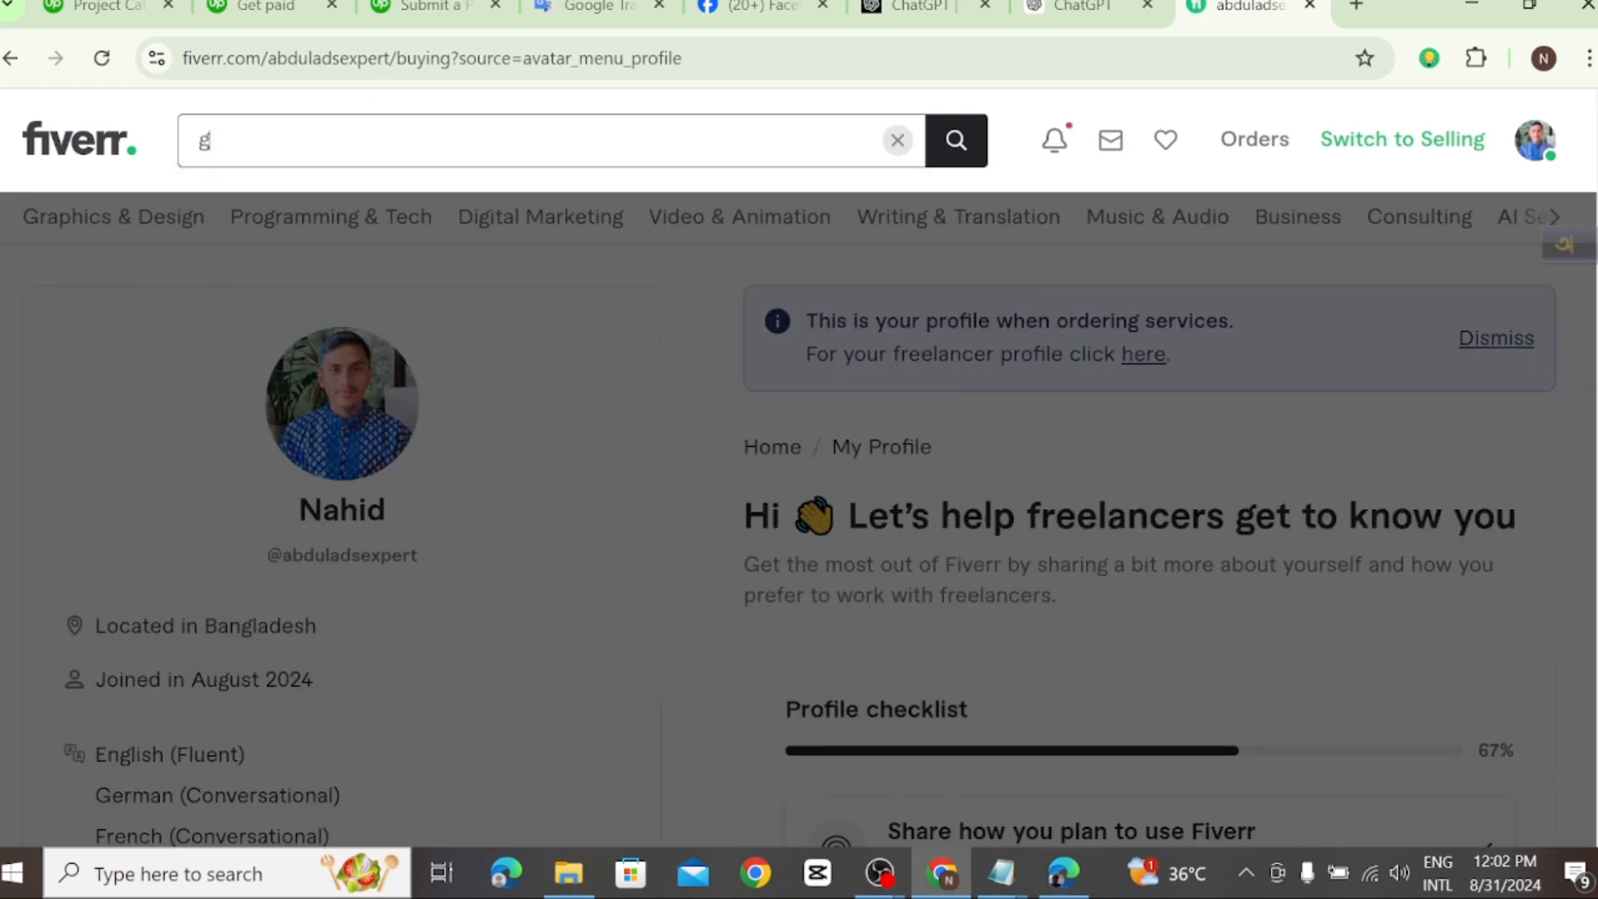
{"action": "type", "text": "oogl"}
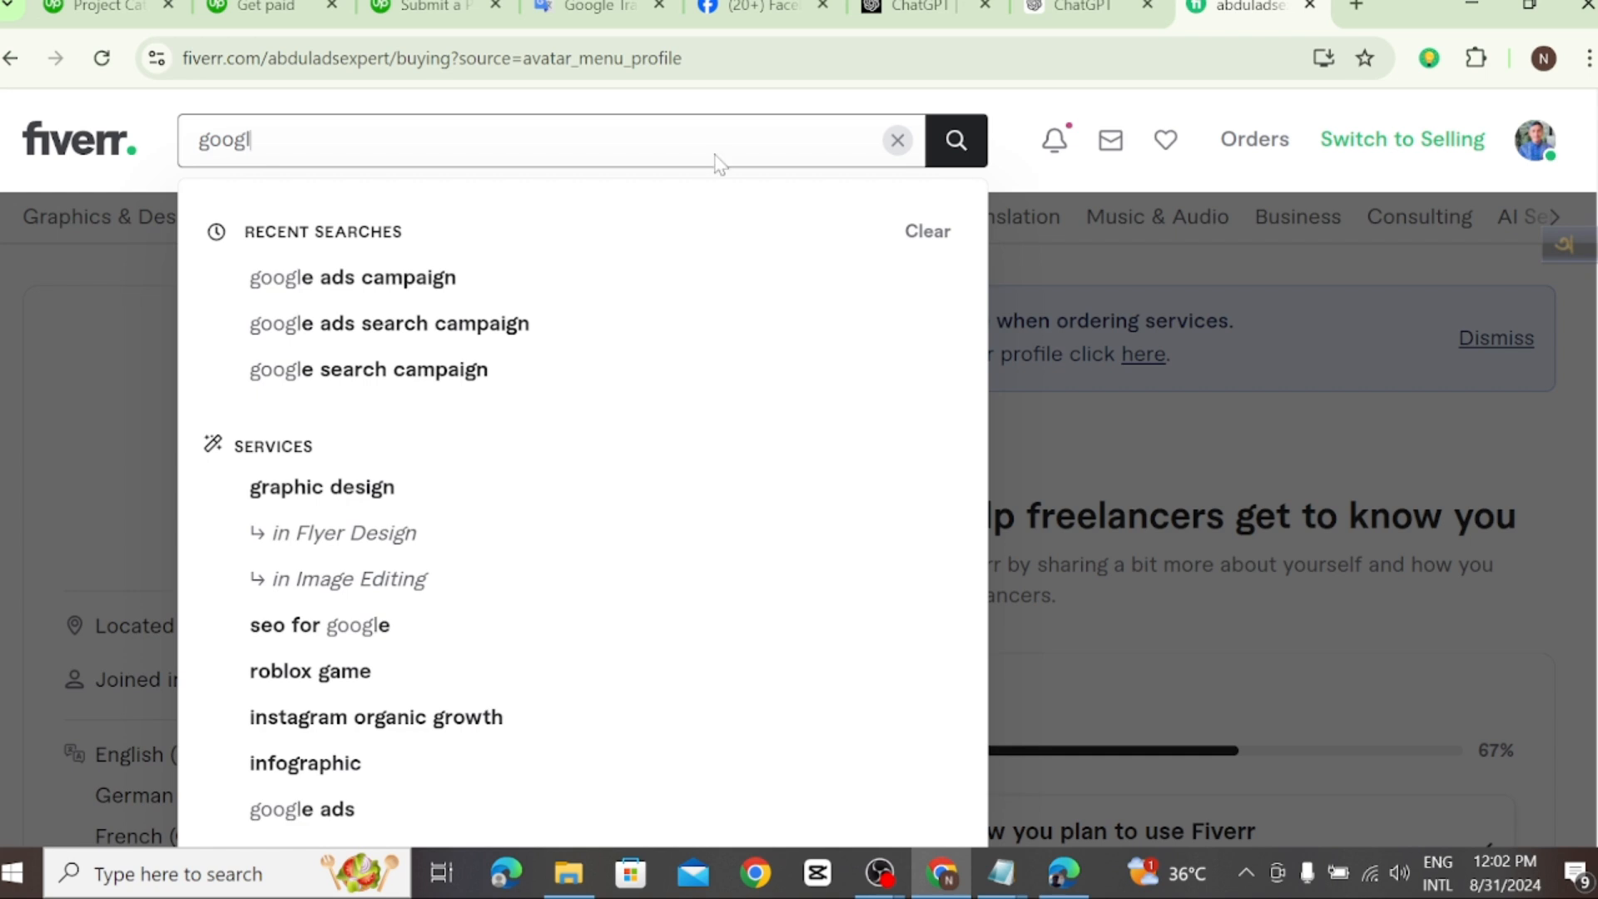
{"action": "type", "text": "e ads"}
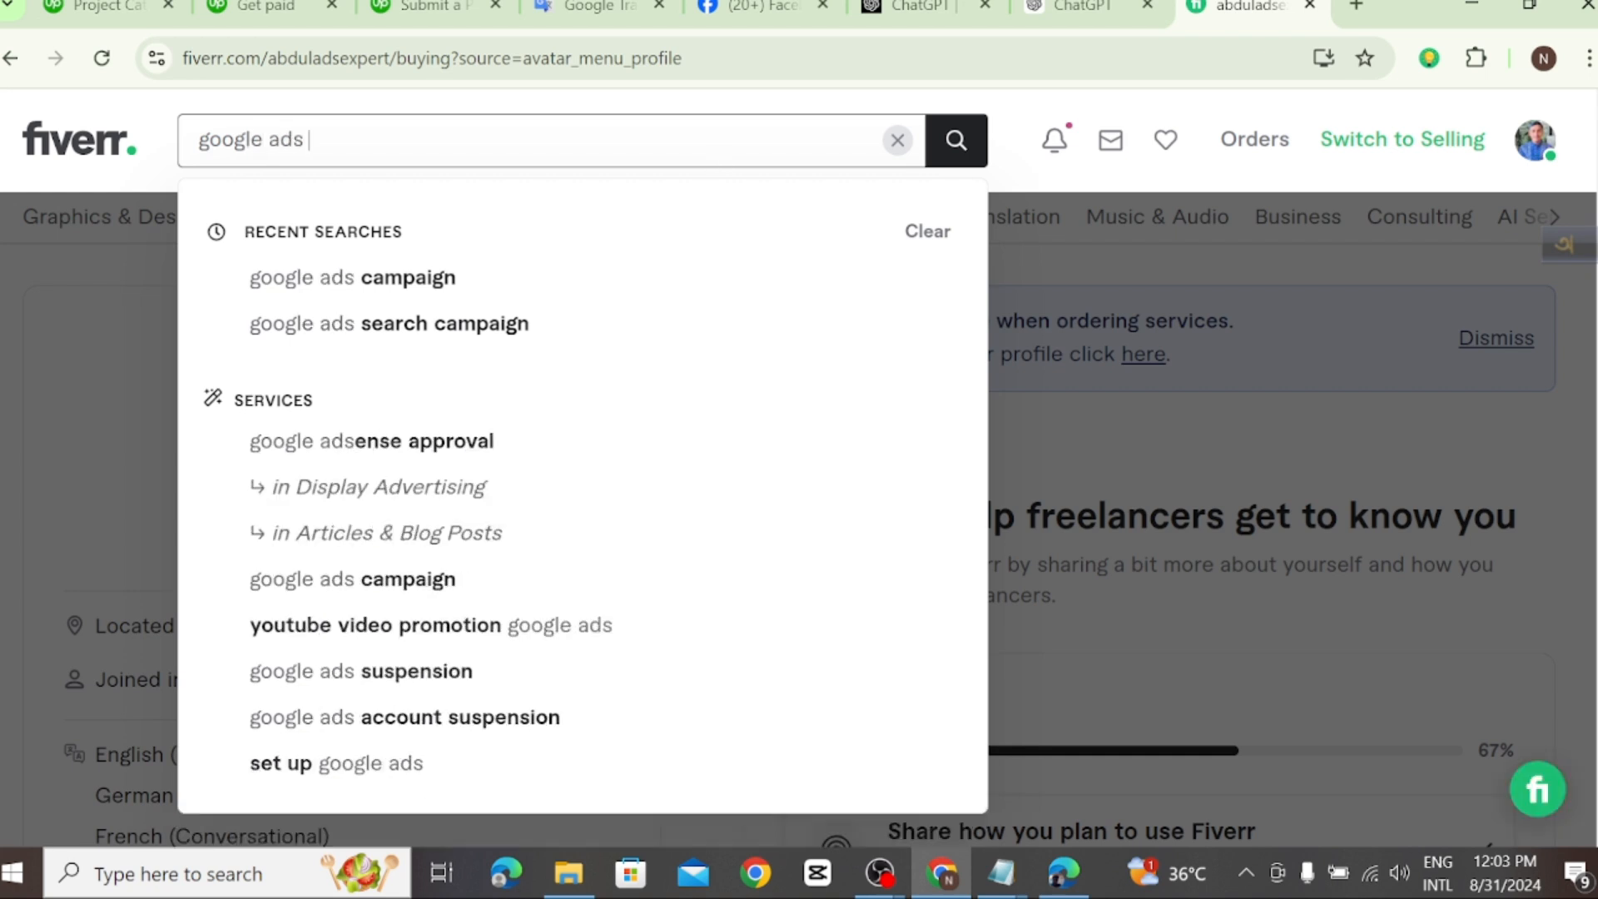
{"action": "left_click", "coordinate": [432, 277]}
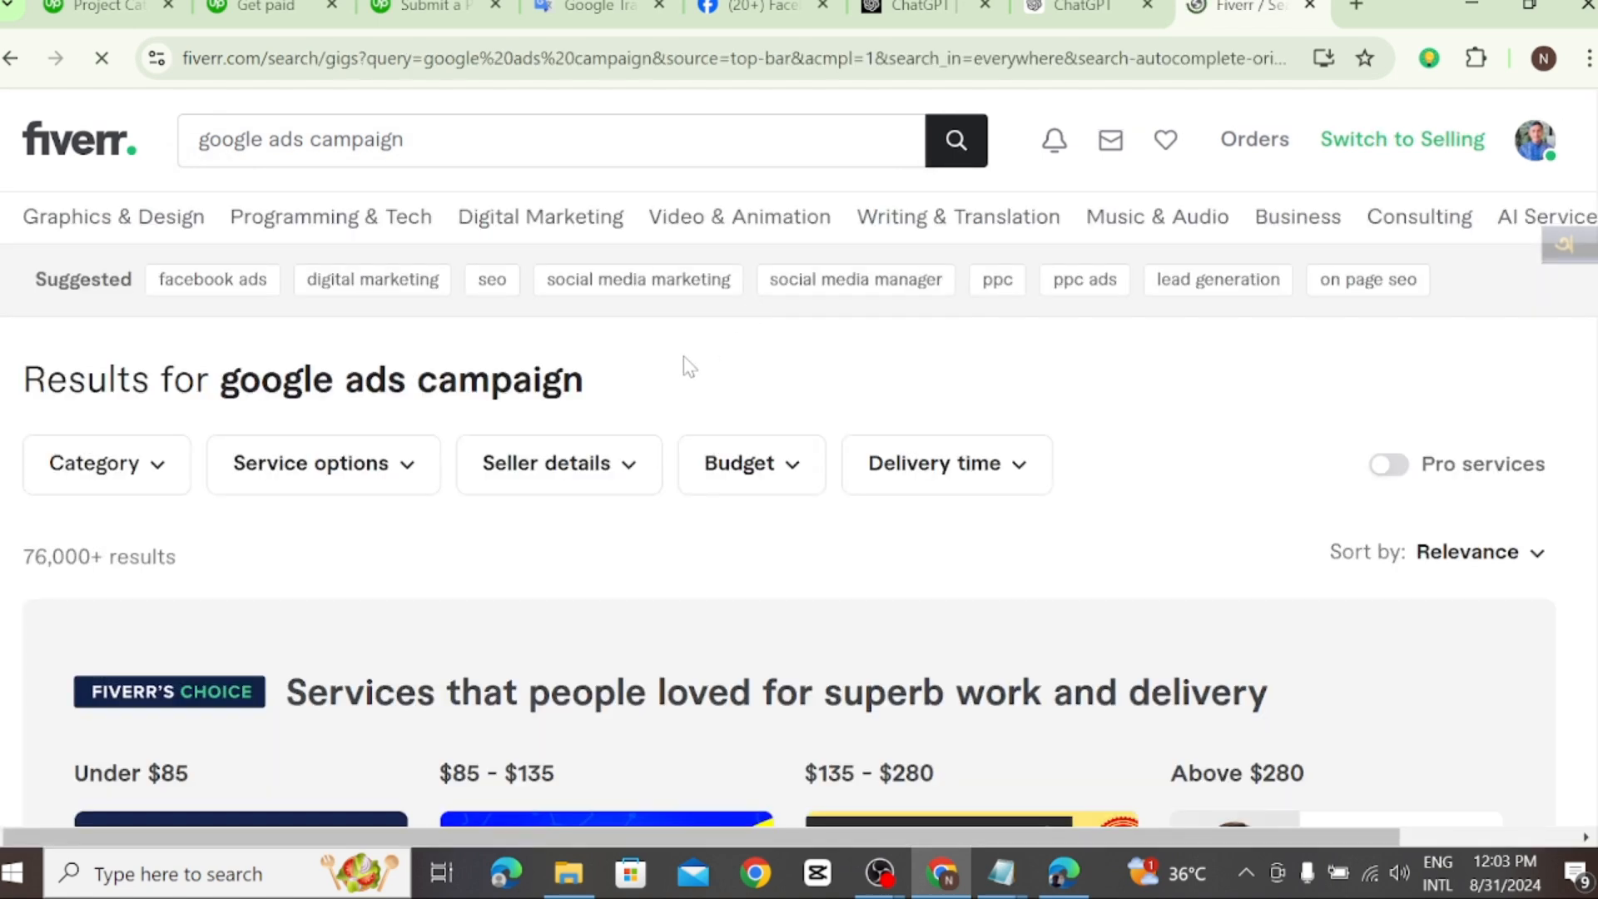
Step: Browse the Fiverr's Choice results and open the under-$85 gig "I will setup and manage your google ads adwords PPC campaign"
{"action": "scroll", "coordinate": [799, 375], "scroll_direction": "down", "scroll_amount": 1}
{"action": "scroll", "coordinate": [799, 370], "scroll_direction": "down", "scroll_amount": 2}
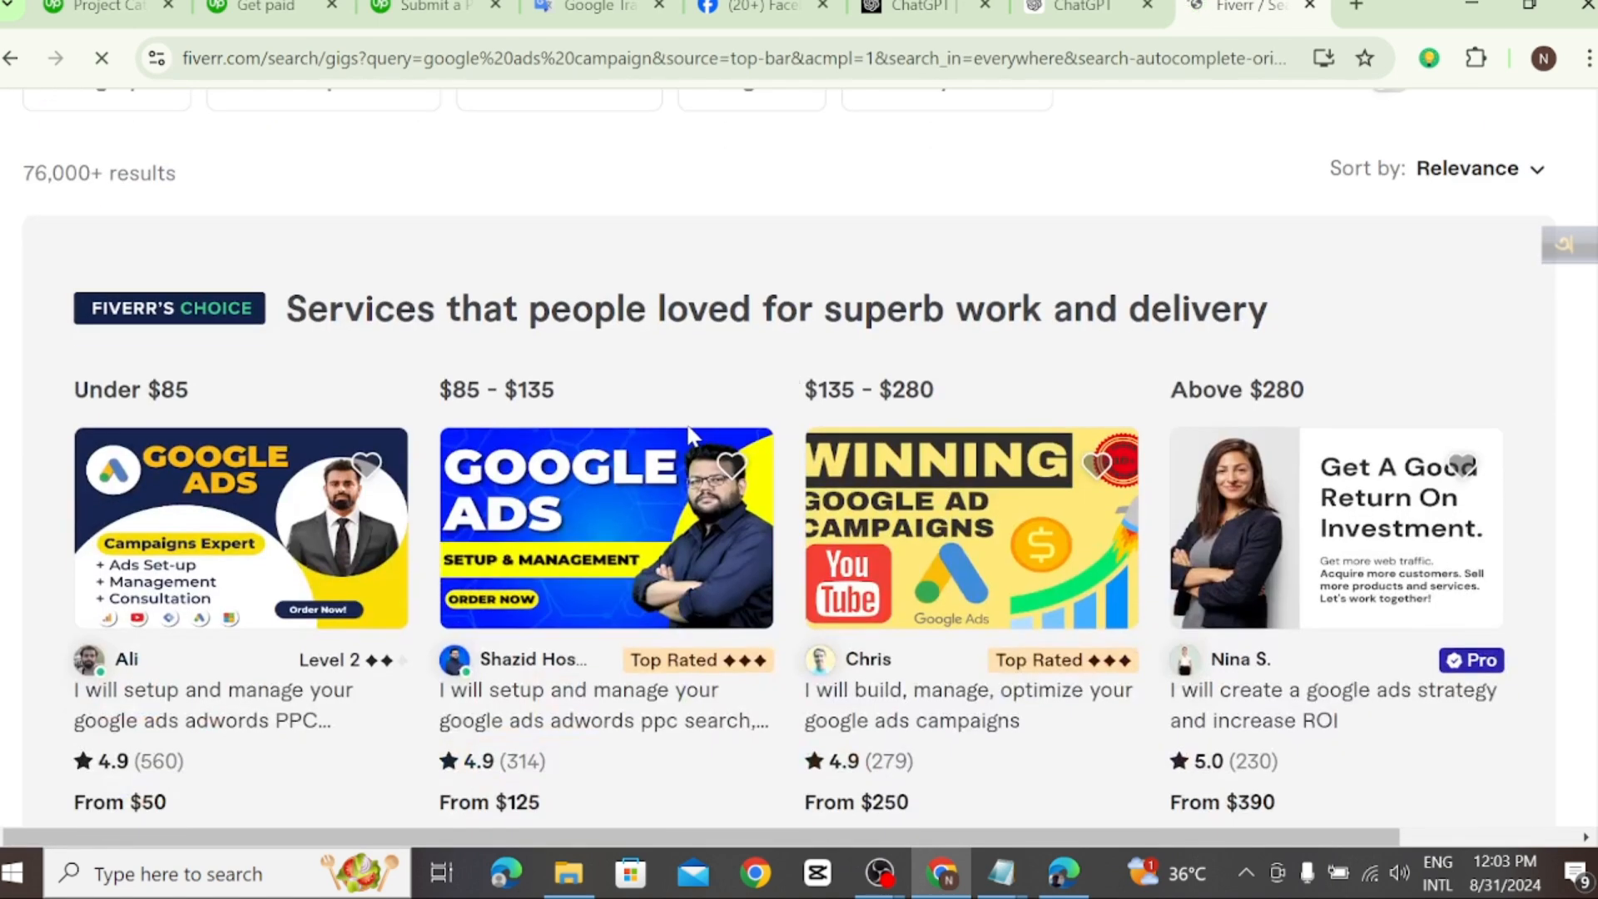
{"action": "scroll", "coordinate": [699, 433], "scroll_direction": "down", "scroll_amount": 1}
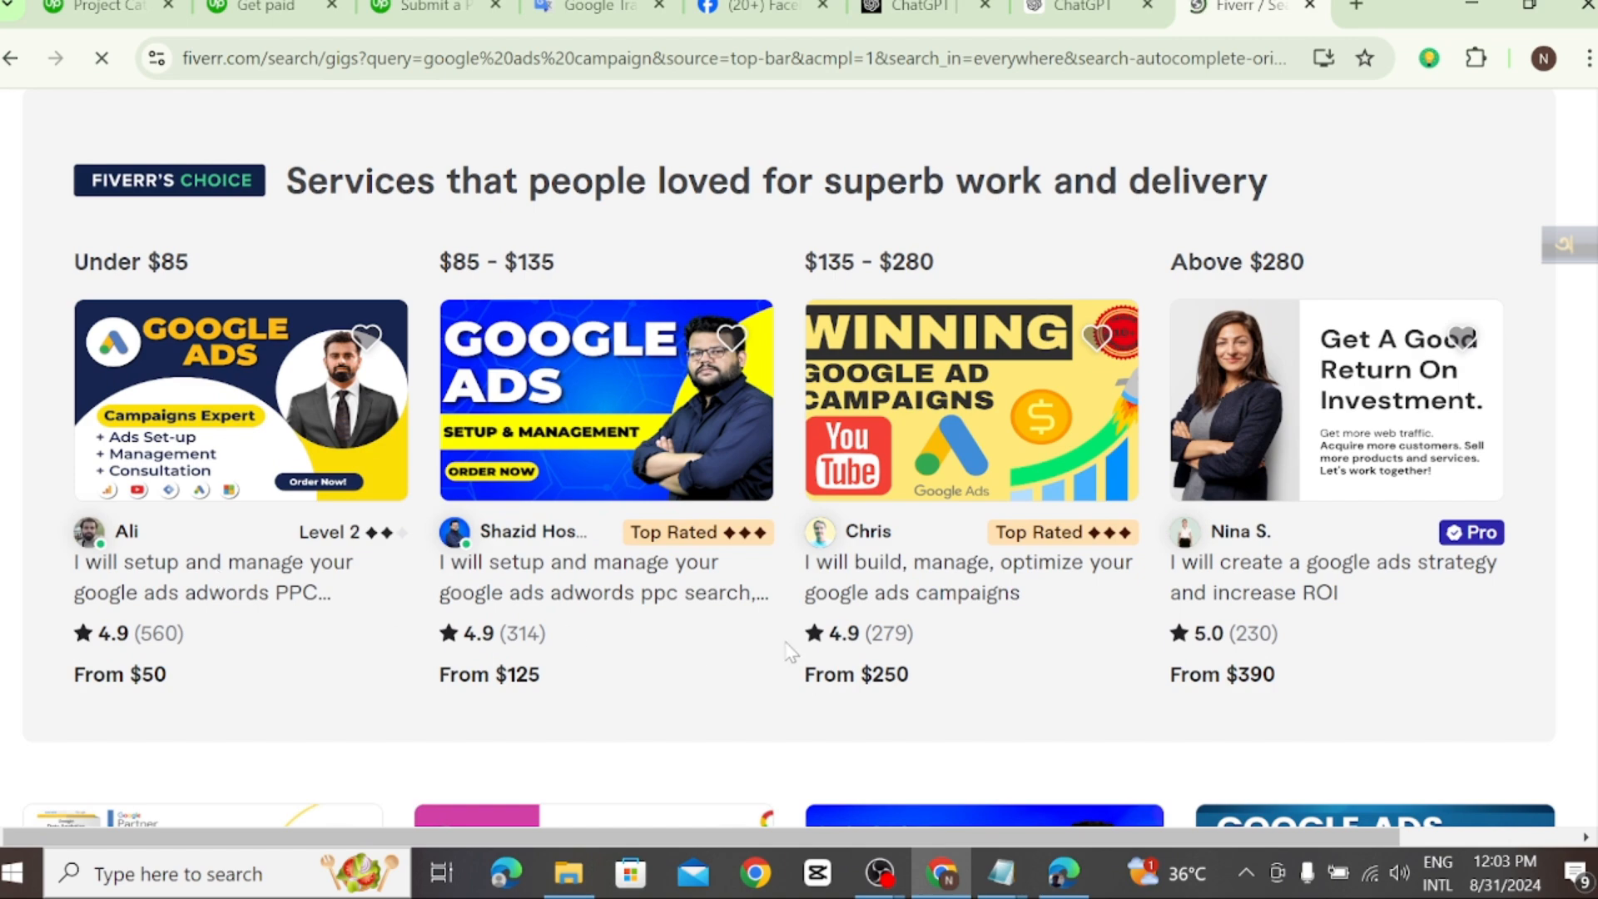
{"action": "scroll", "coordinate": [974, 632], "scroll_direction": "down", "scroll_amount": 1}
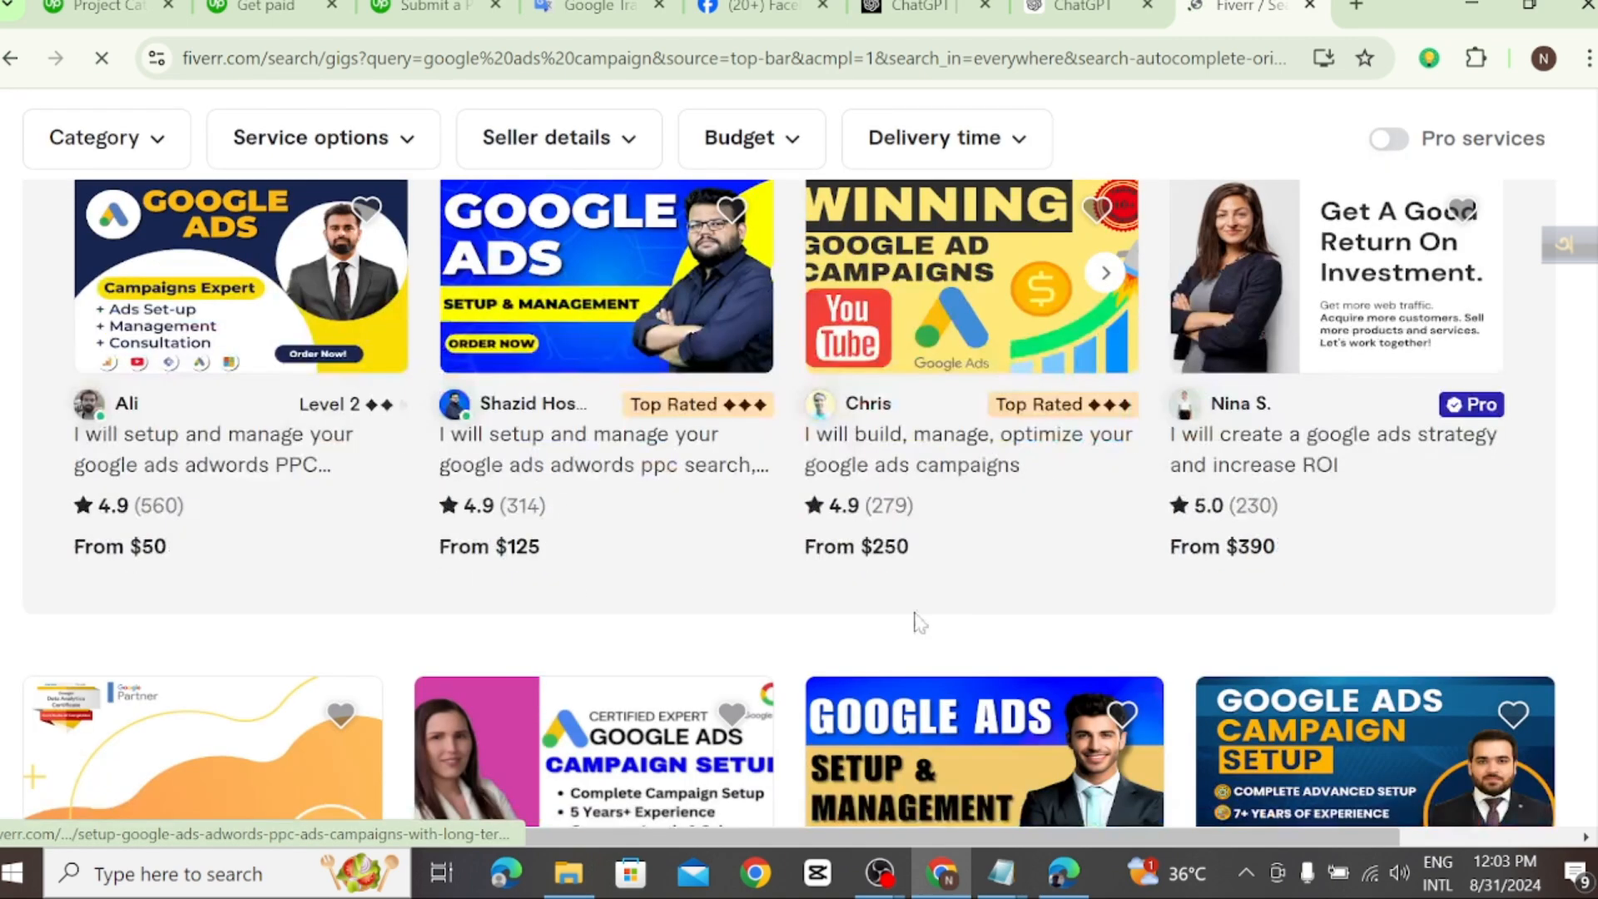
{"action": "scroll", "coordinate": [583, 516], "scroll_direction": "down", "scroll_amount": 1}
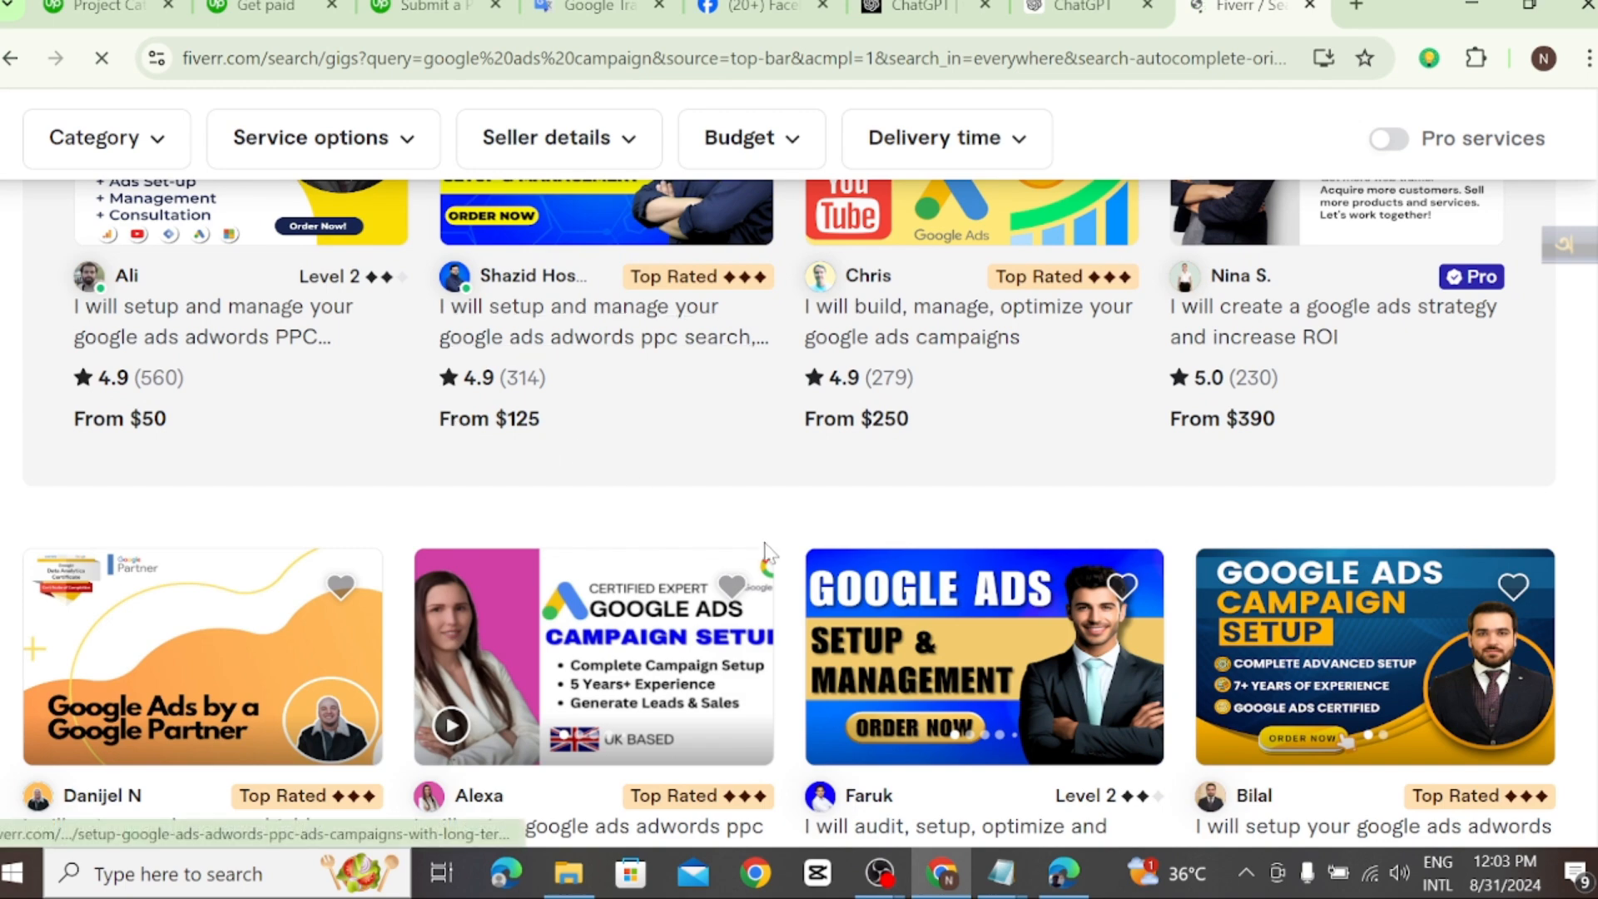
{"action": "scroll", "coordinate": [346, 545], "scroll_direction": "up", "scroll_amount": 2}
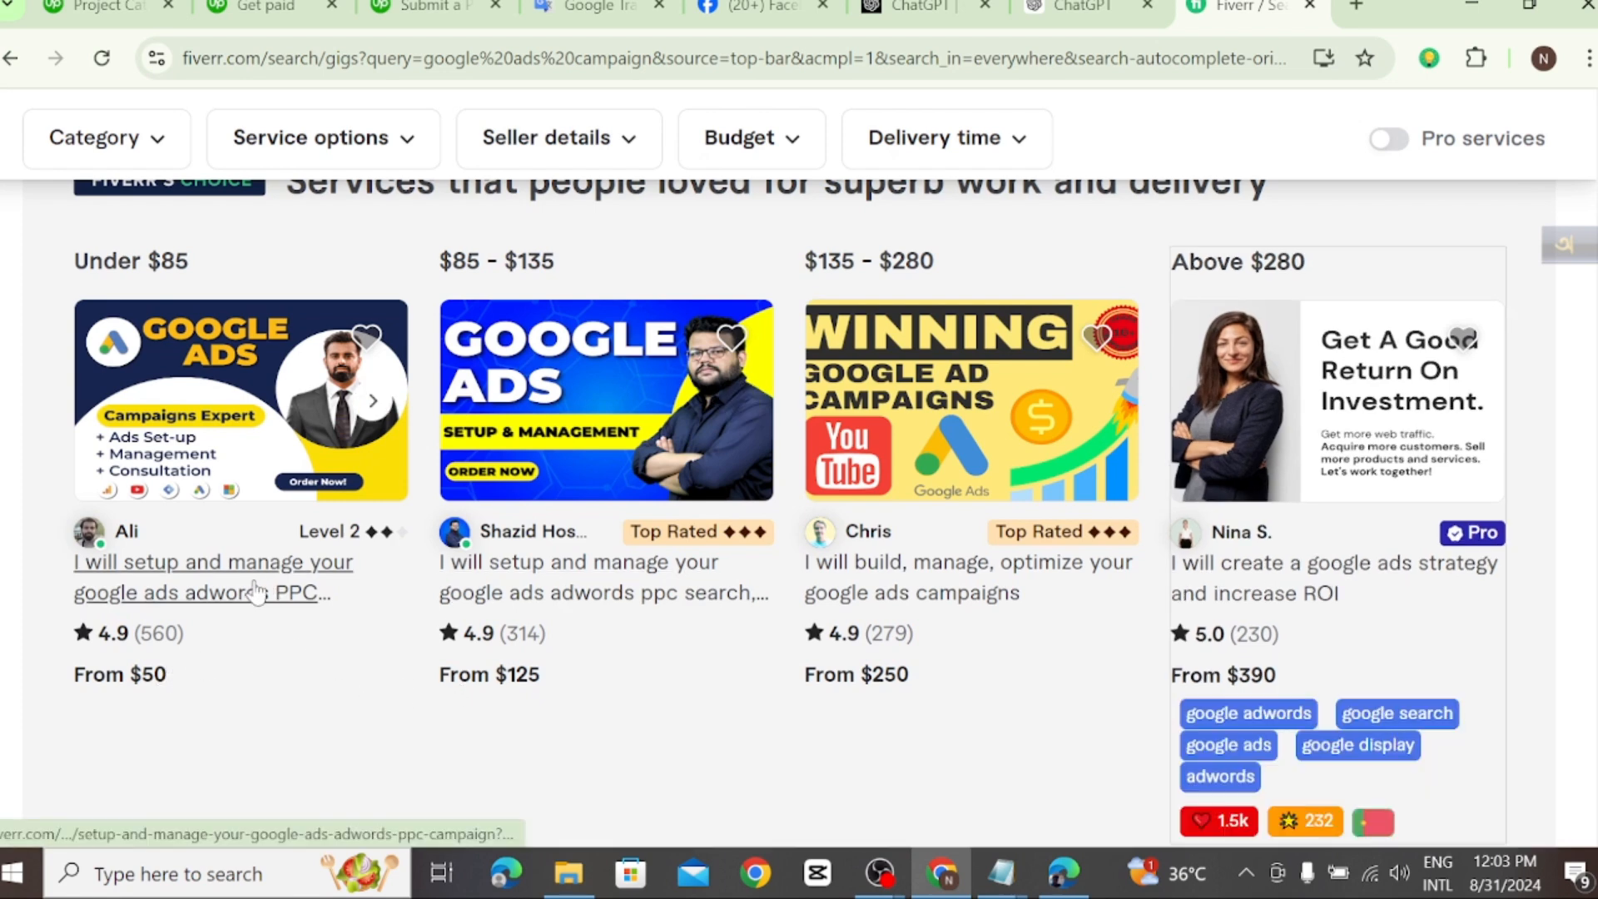
{"action": "left_click", "coordinate": [237, 581]}
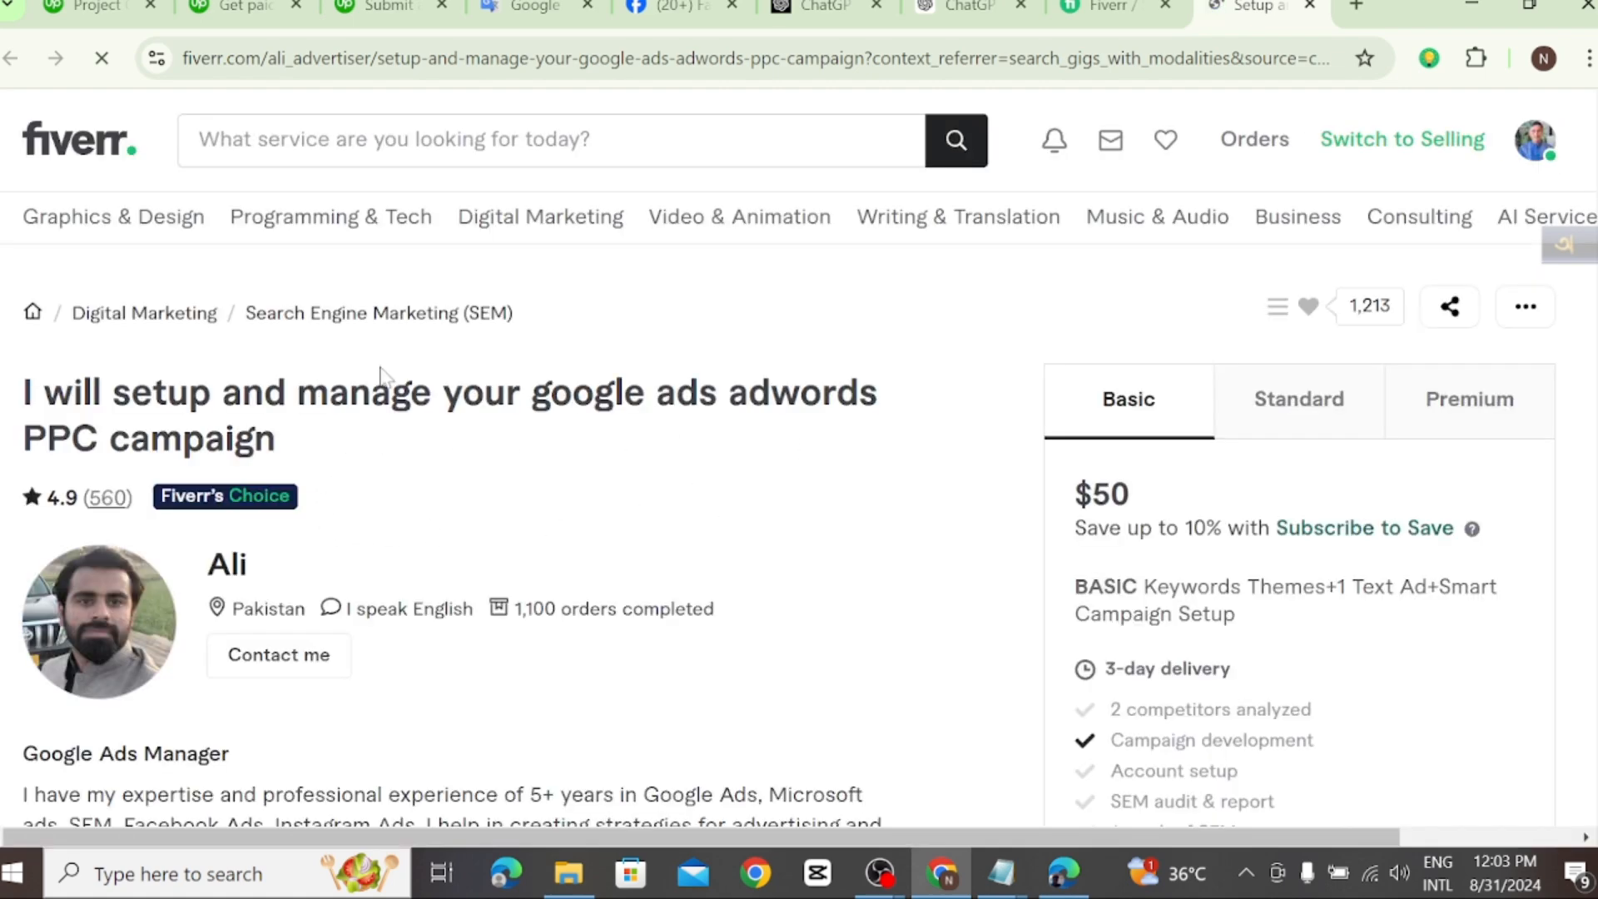
Step: Copy the Basic package description "Keywords Themes+1 Text Ad+Smart Campaign Setup" from the gig's Compare packages table
{"action": "scroll", "coordinate": [492, 731], "scroll_direction": "down", "scroll_amount": 10}
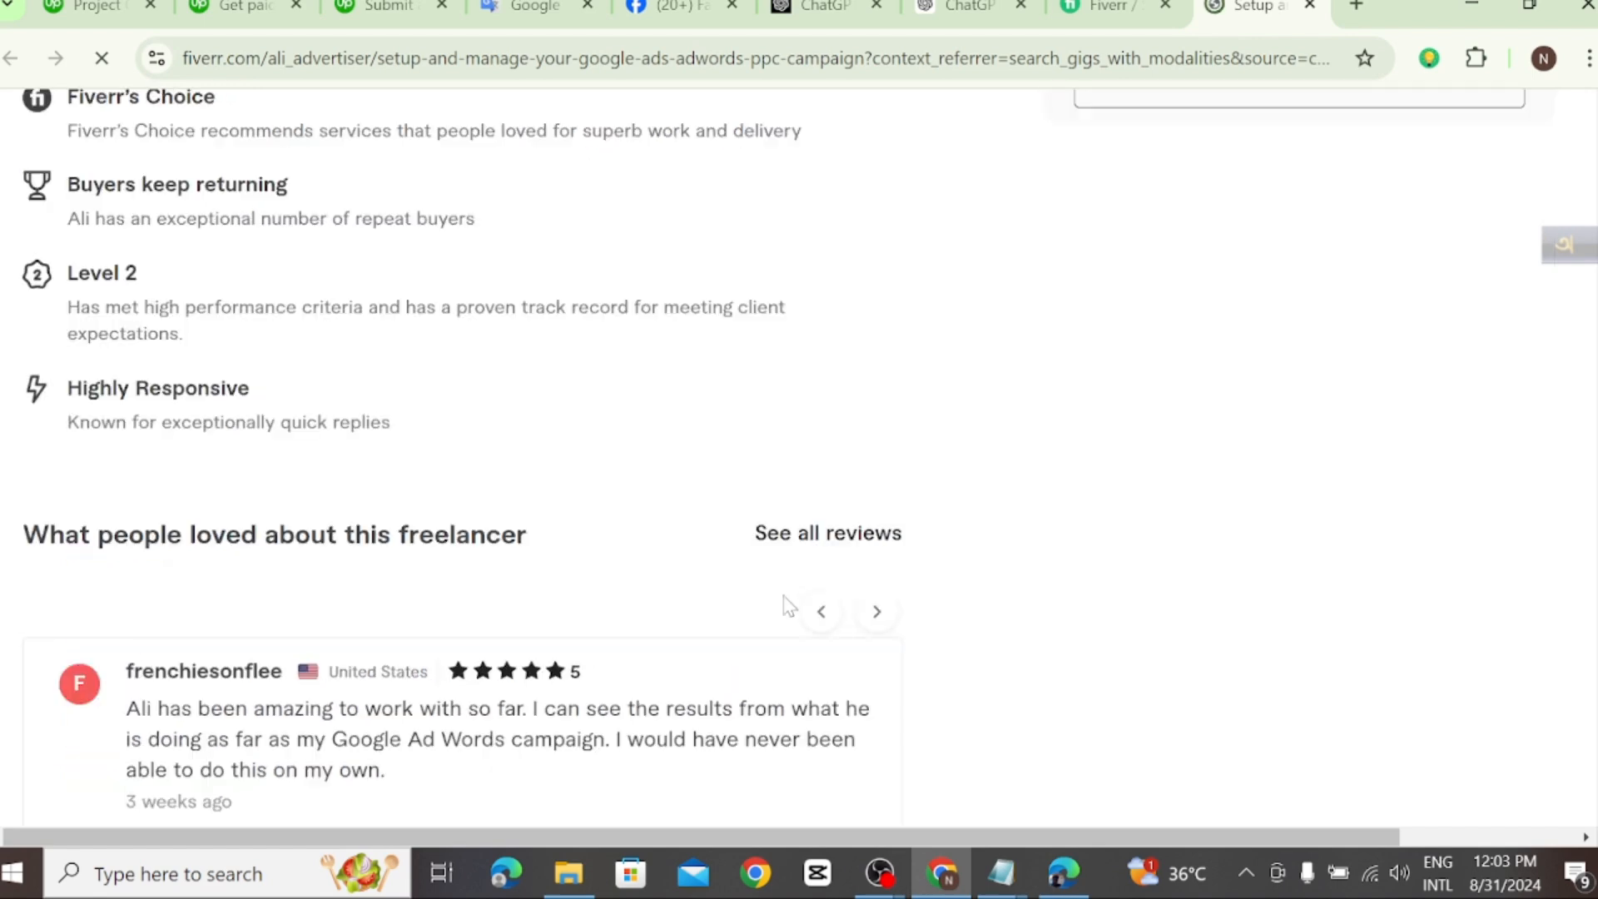
{"action": "scroll", "coordinate": [788, 605], "scroll_direction": "down", "scroll_amount": 8}
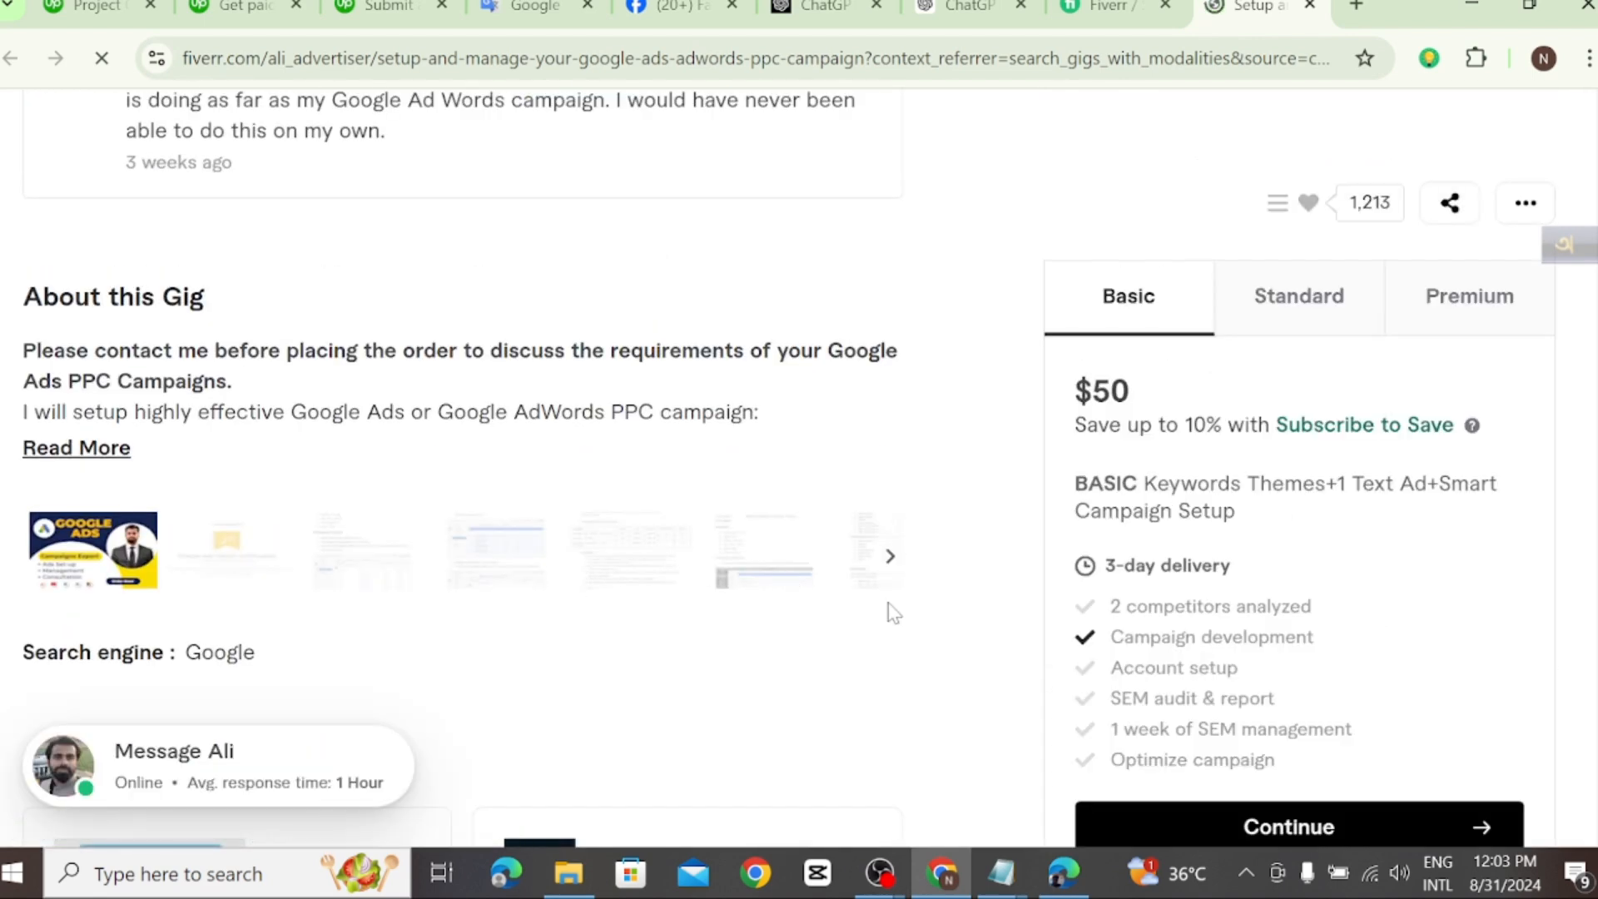
{"action": "scroll", "coordinate": [382, 606], "scroll_direction": "down", "scroll_amount": 5}
{"action": "scroll", "coordinate": [428, 591], "scroll_direction": "down", "scroll_amount": 12}
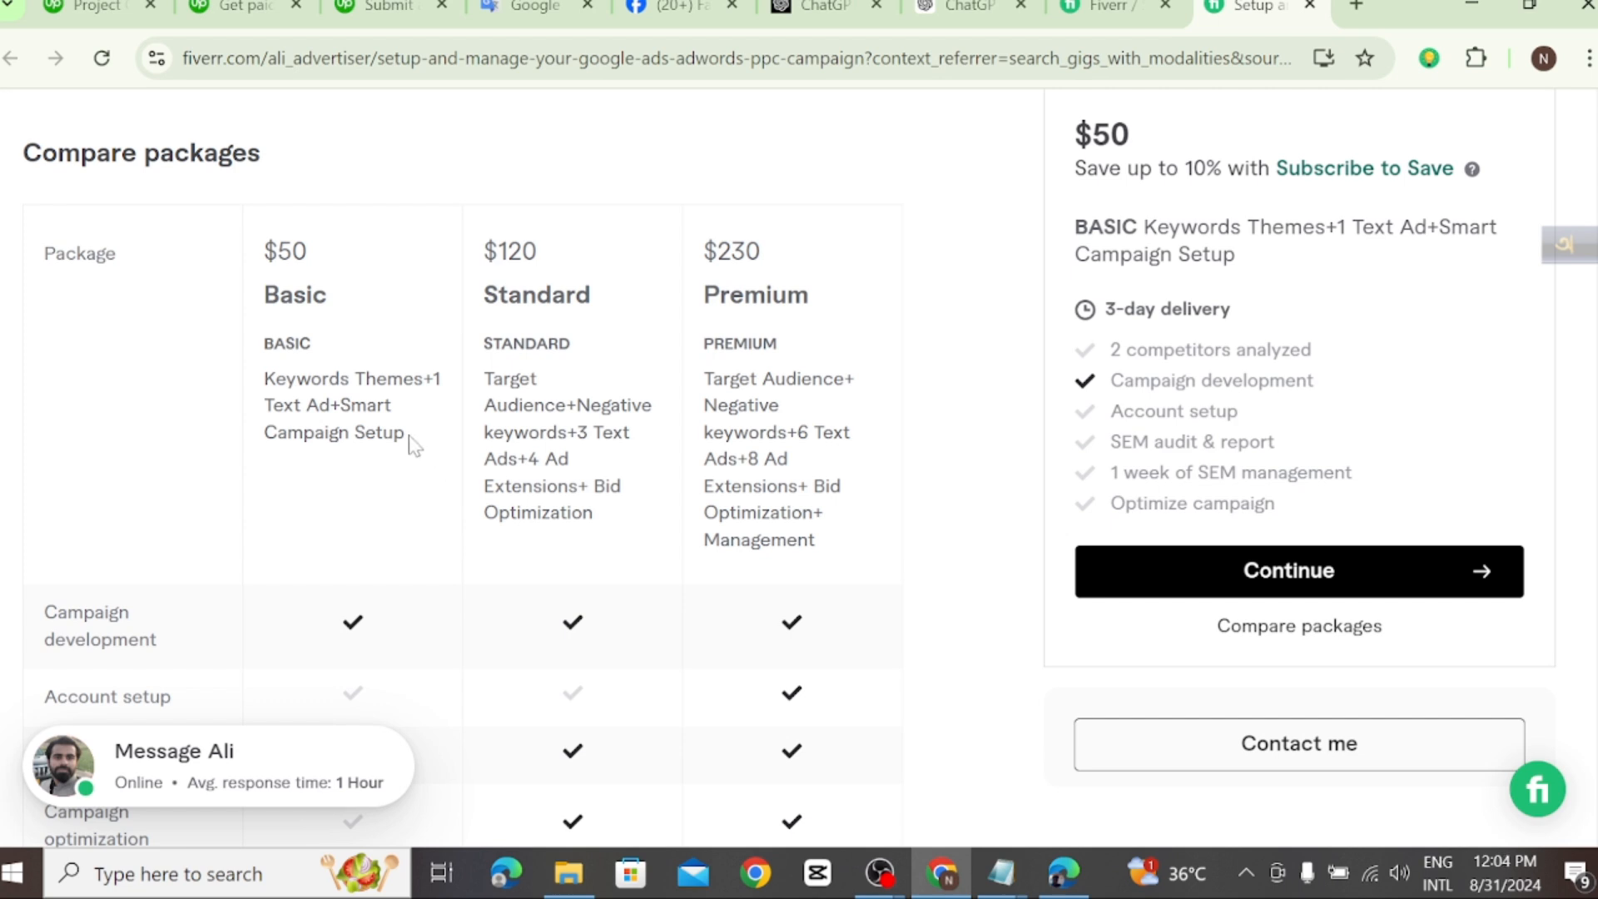
{"action": "left_click_drag", "start_coordinate": [410, 439], "coordinate": [261, 382]}
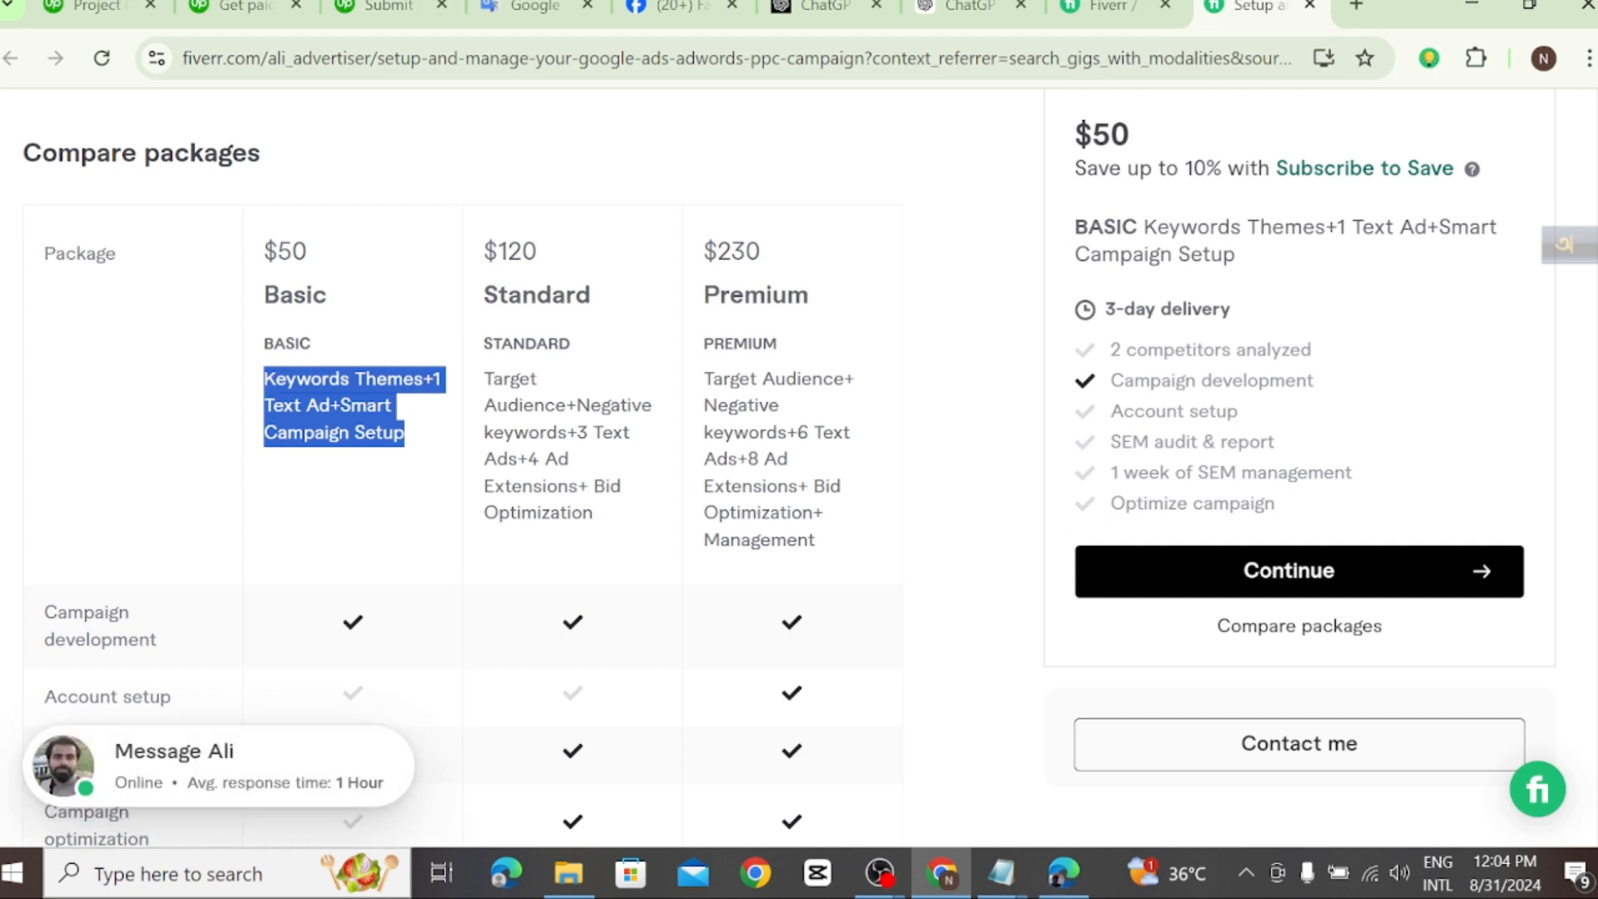
{"action": "right_click", "coordinate": [329, 403]}
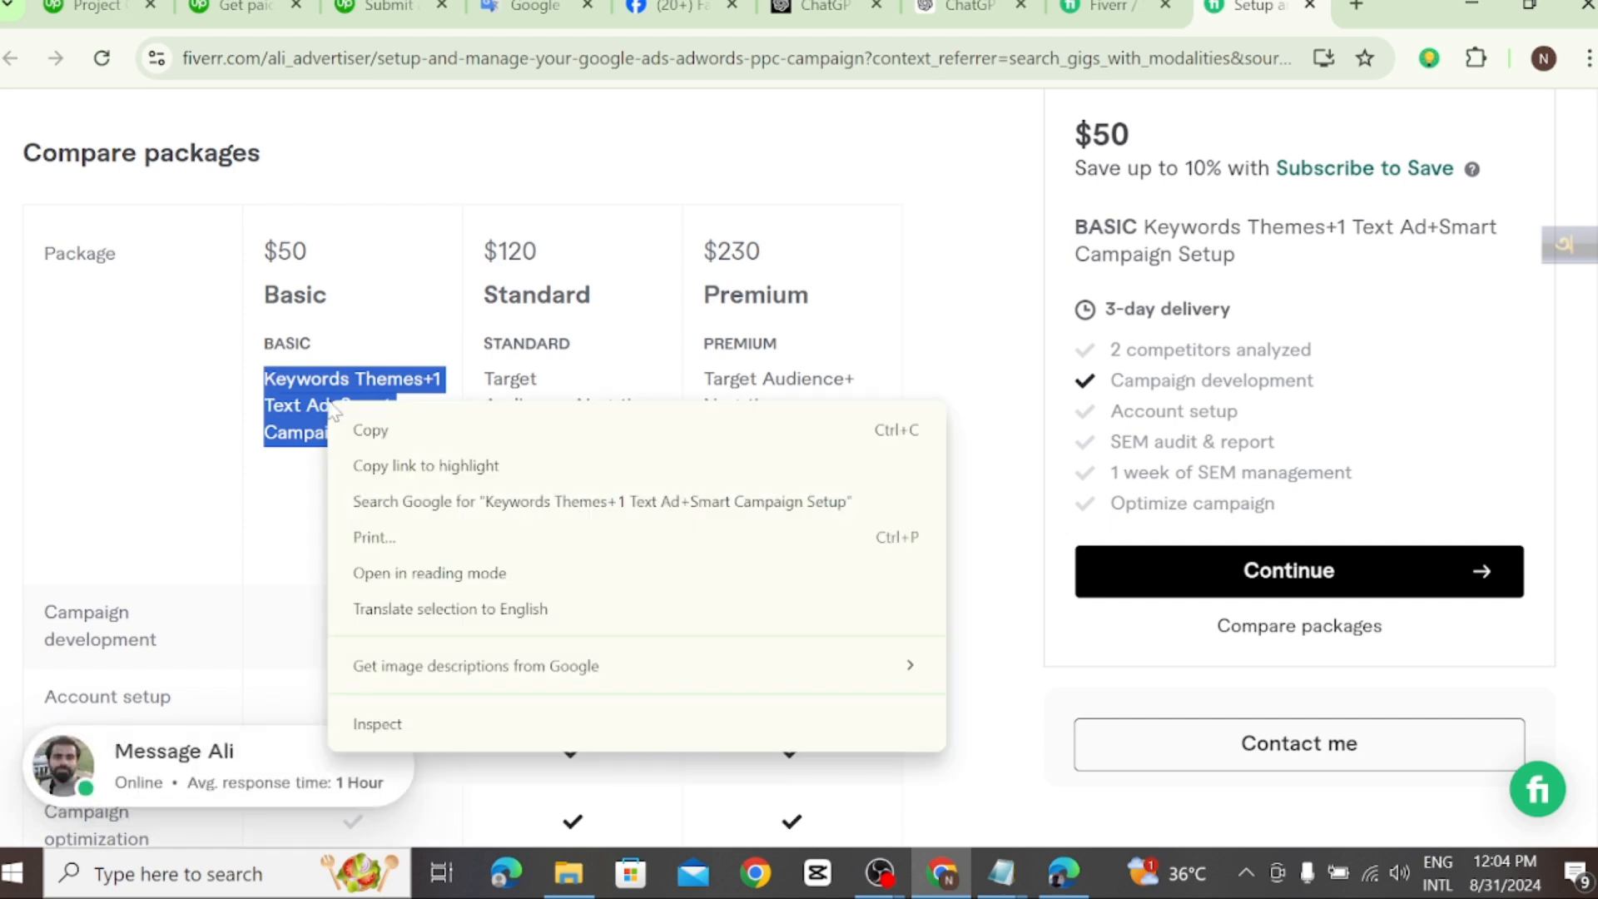
{"action": "left_click", "coordinate": [371, 431]}
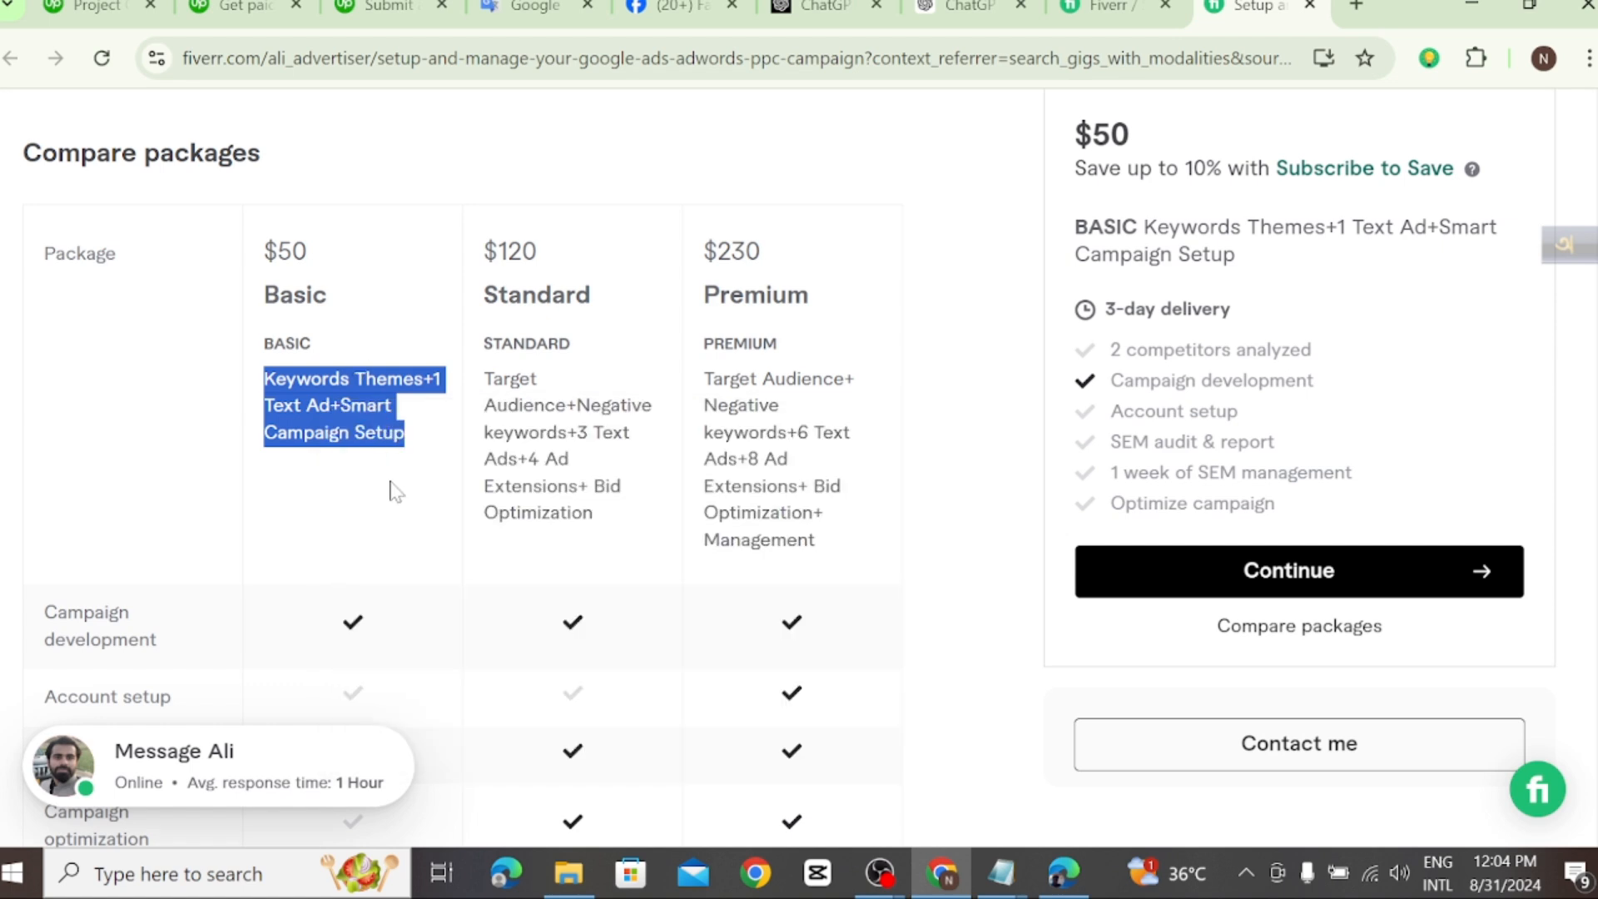
Step: Copy the text spanning the BASIC heading through its description in the Compare packages table
{"action": "left_click_drag", "start_coordinate": [410, 463], "coordinate": [264, 342]}
{"action": "right_click", "coordinate": [339, 390]}
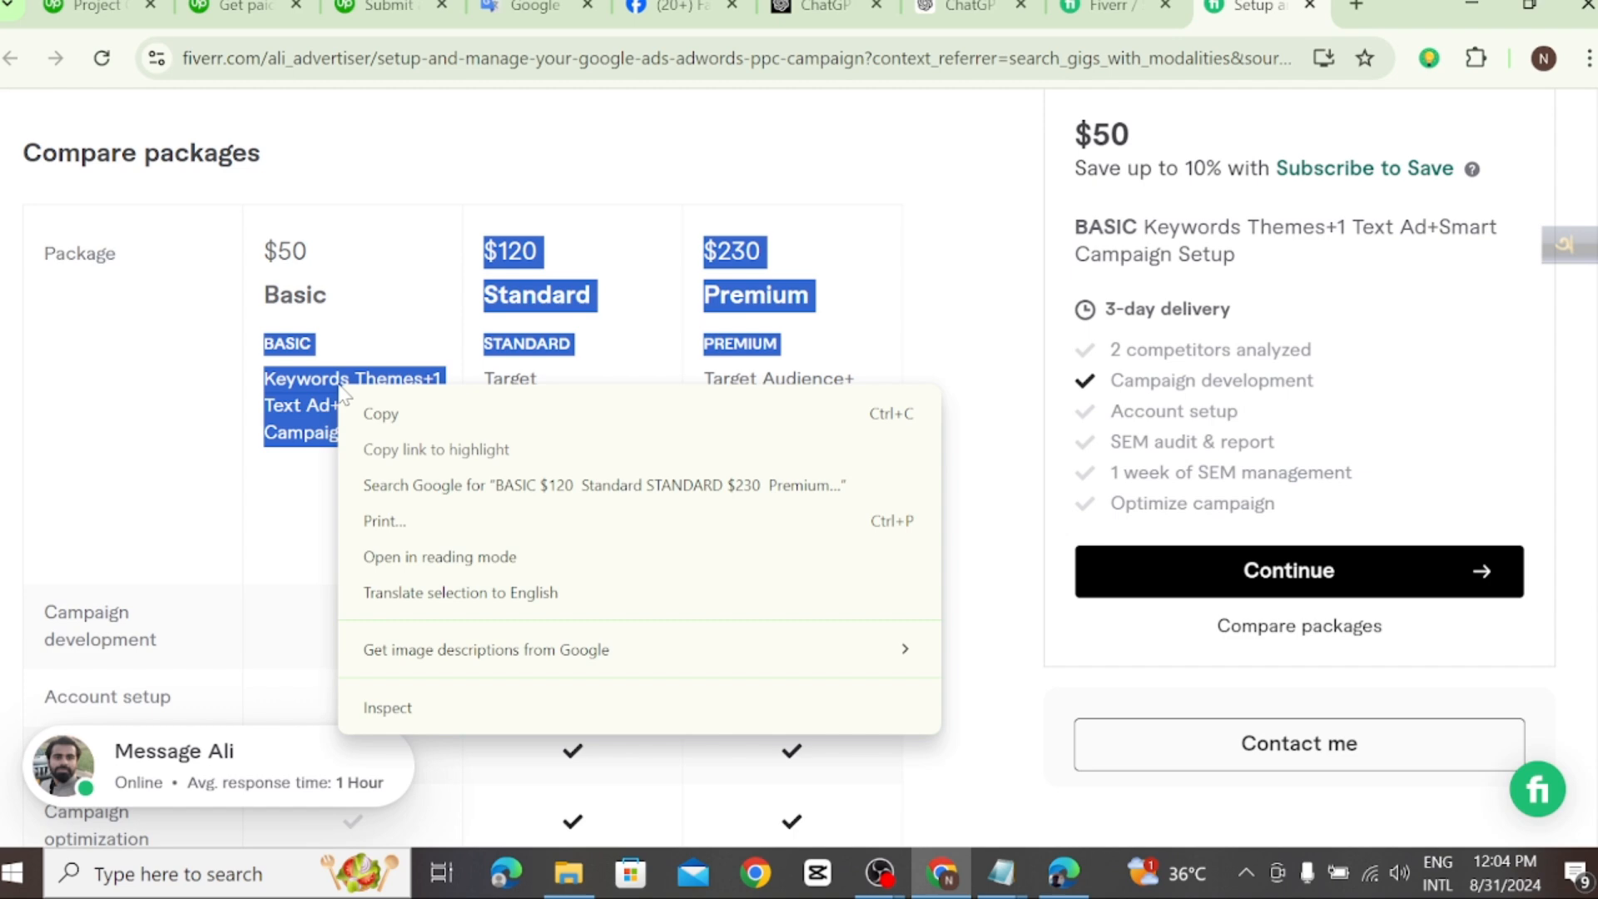
{"action": "left_click", "coordinate": [374, 414]}
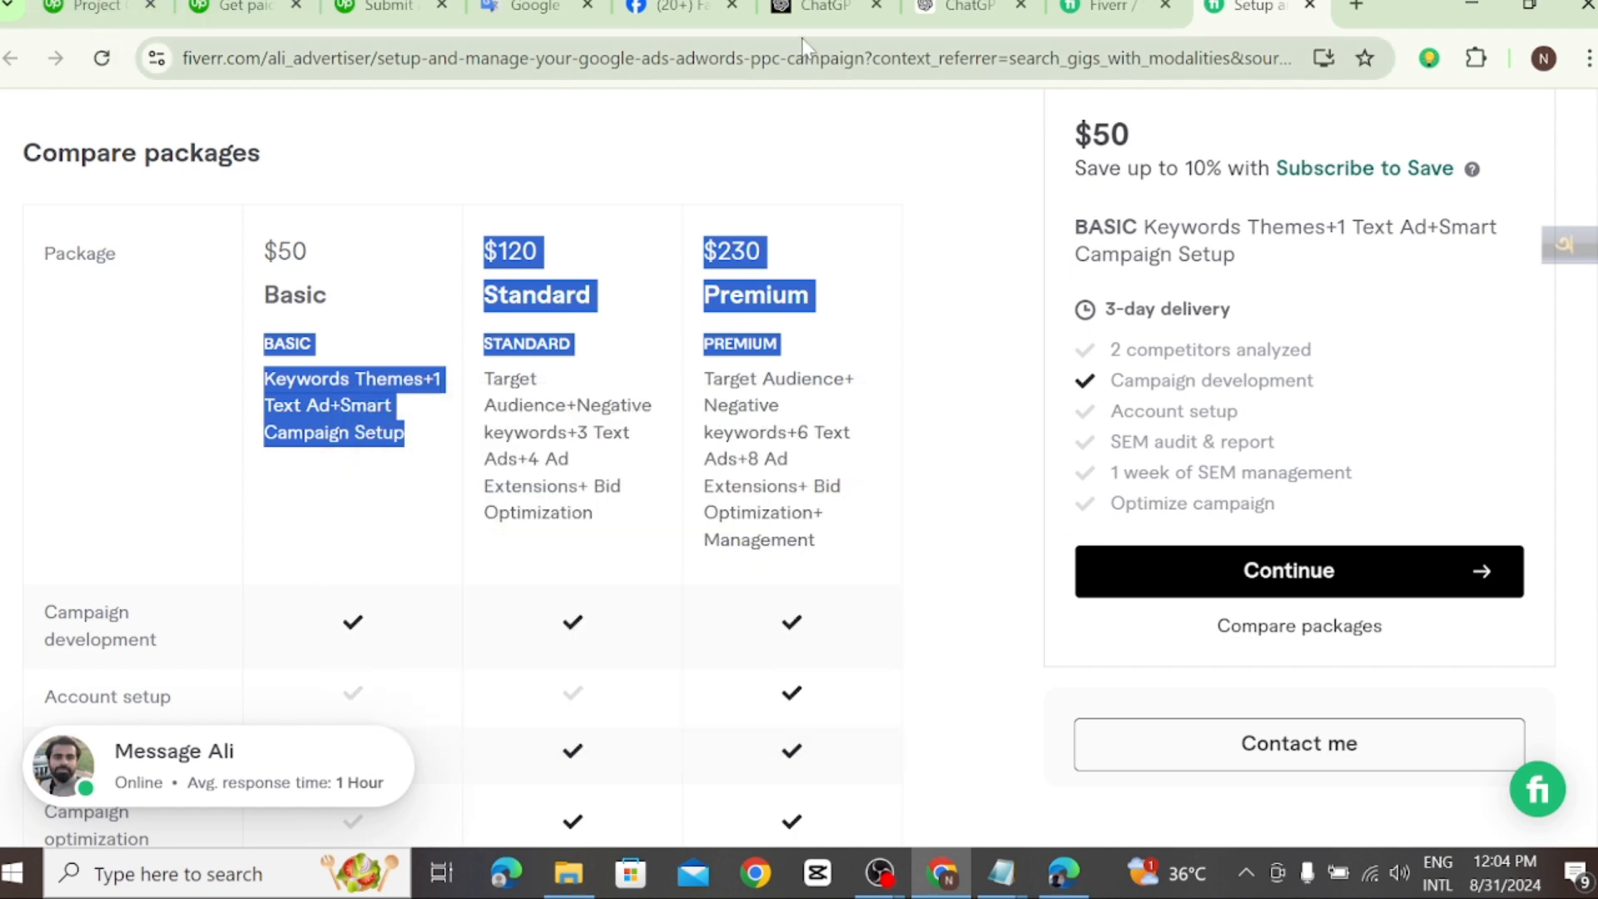
Step: Return to the Upwork project pricing page and paste the copied package text into the Starter tier's custom description
{"action": "left_click", "coordinate": [349, 15]}
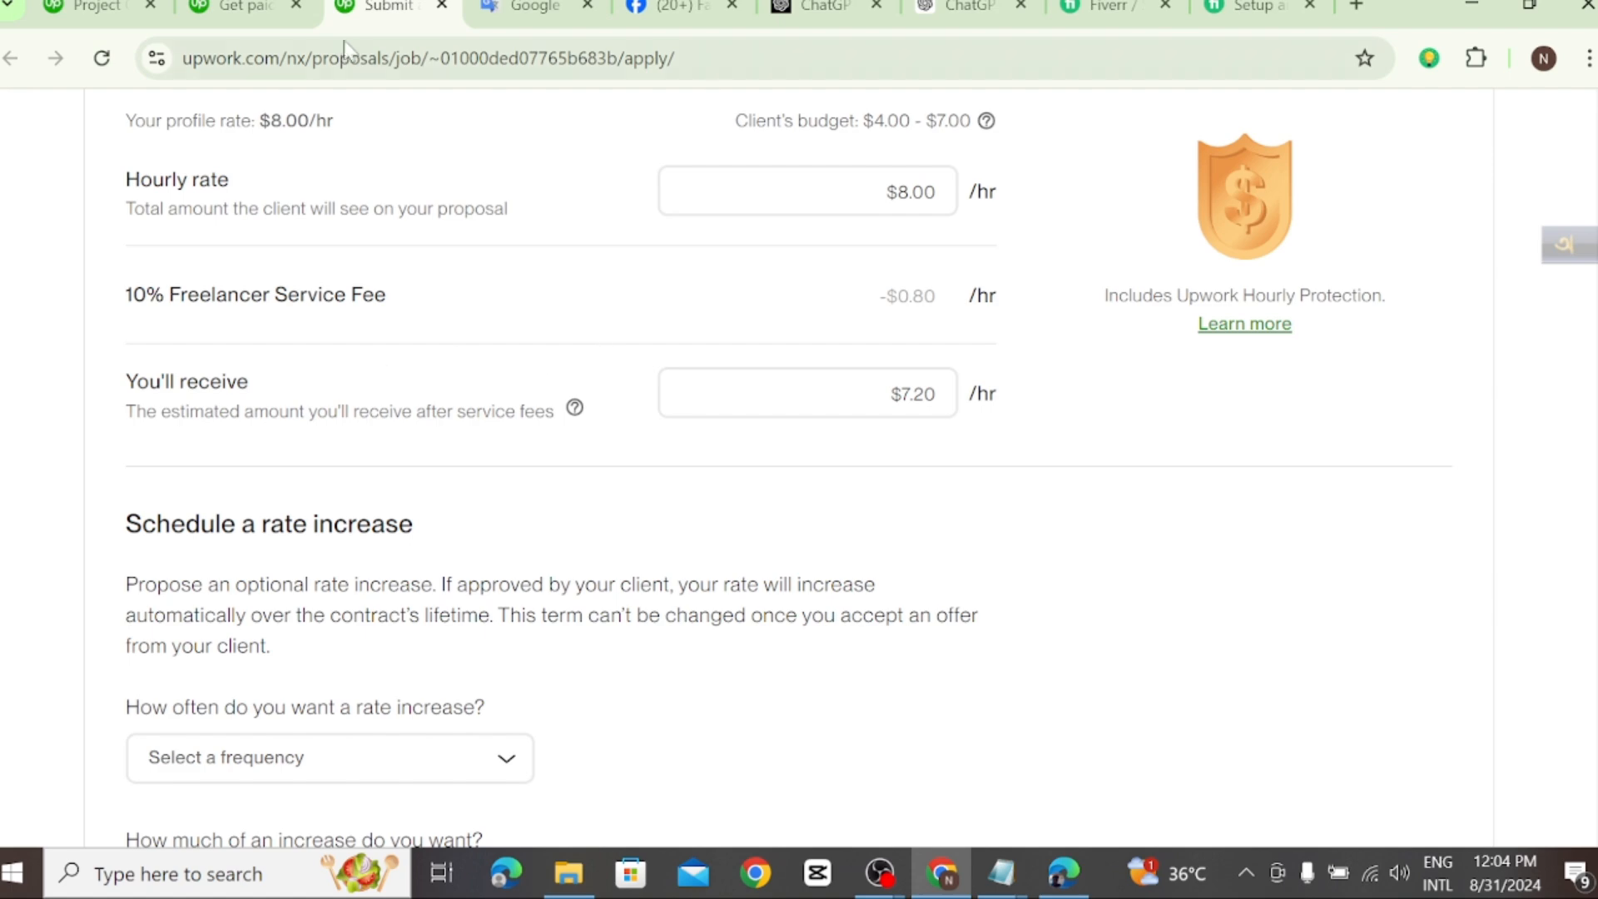
{"action": "left_click", "coordinate": [1246, 10]}
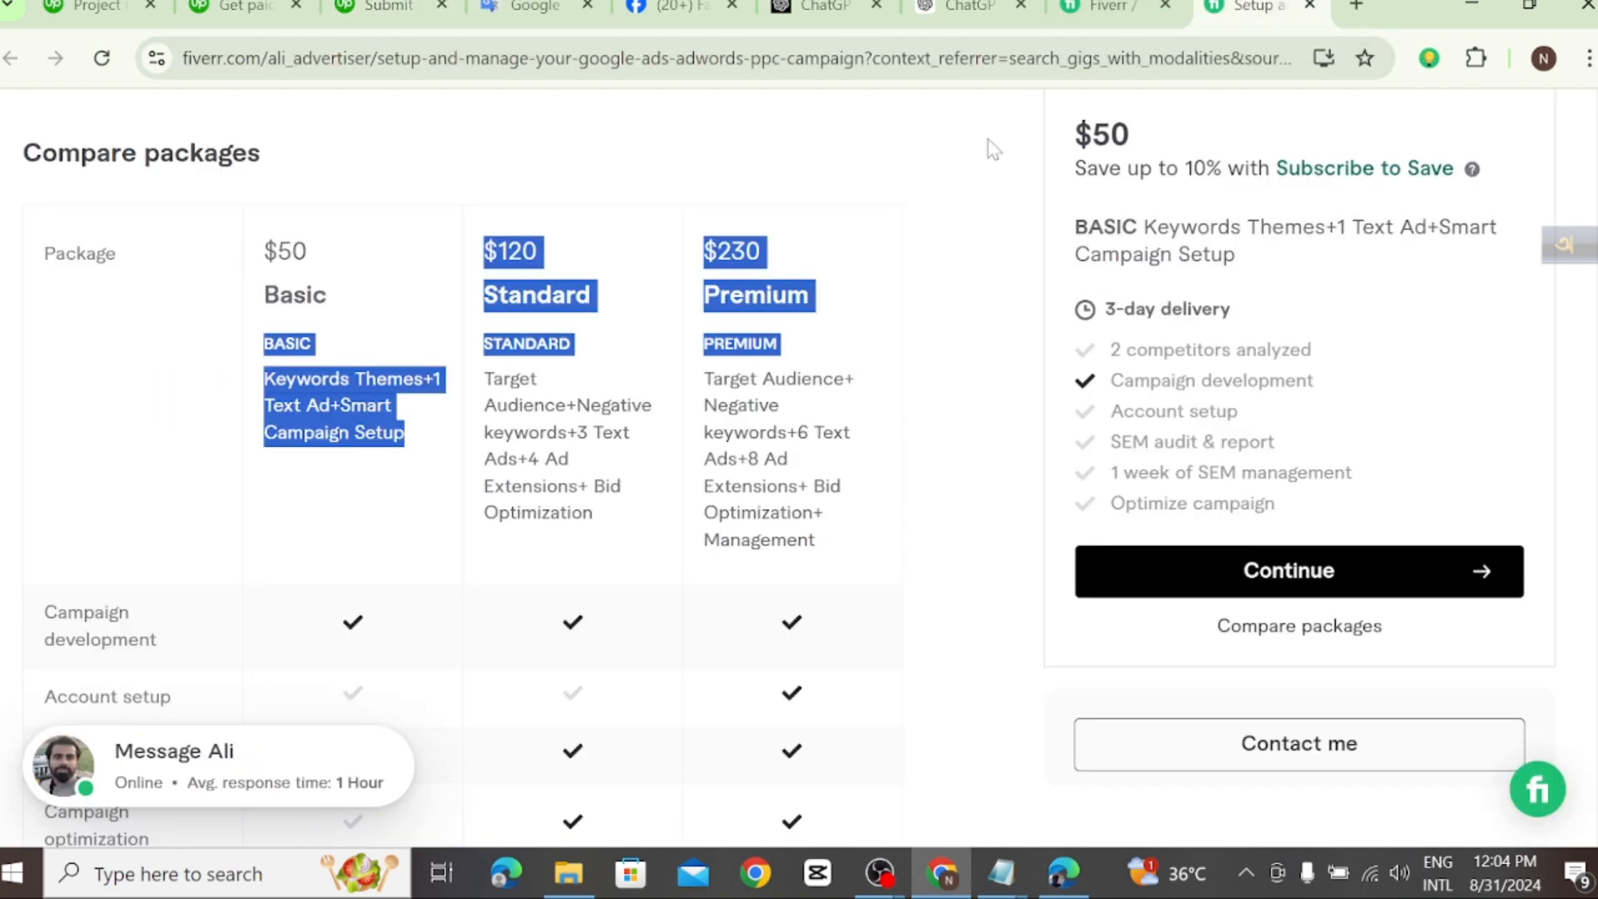
{"action": "left_click", "coordinate": [386, 8]}
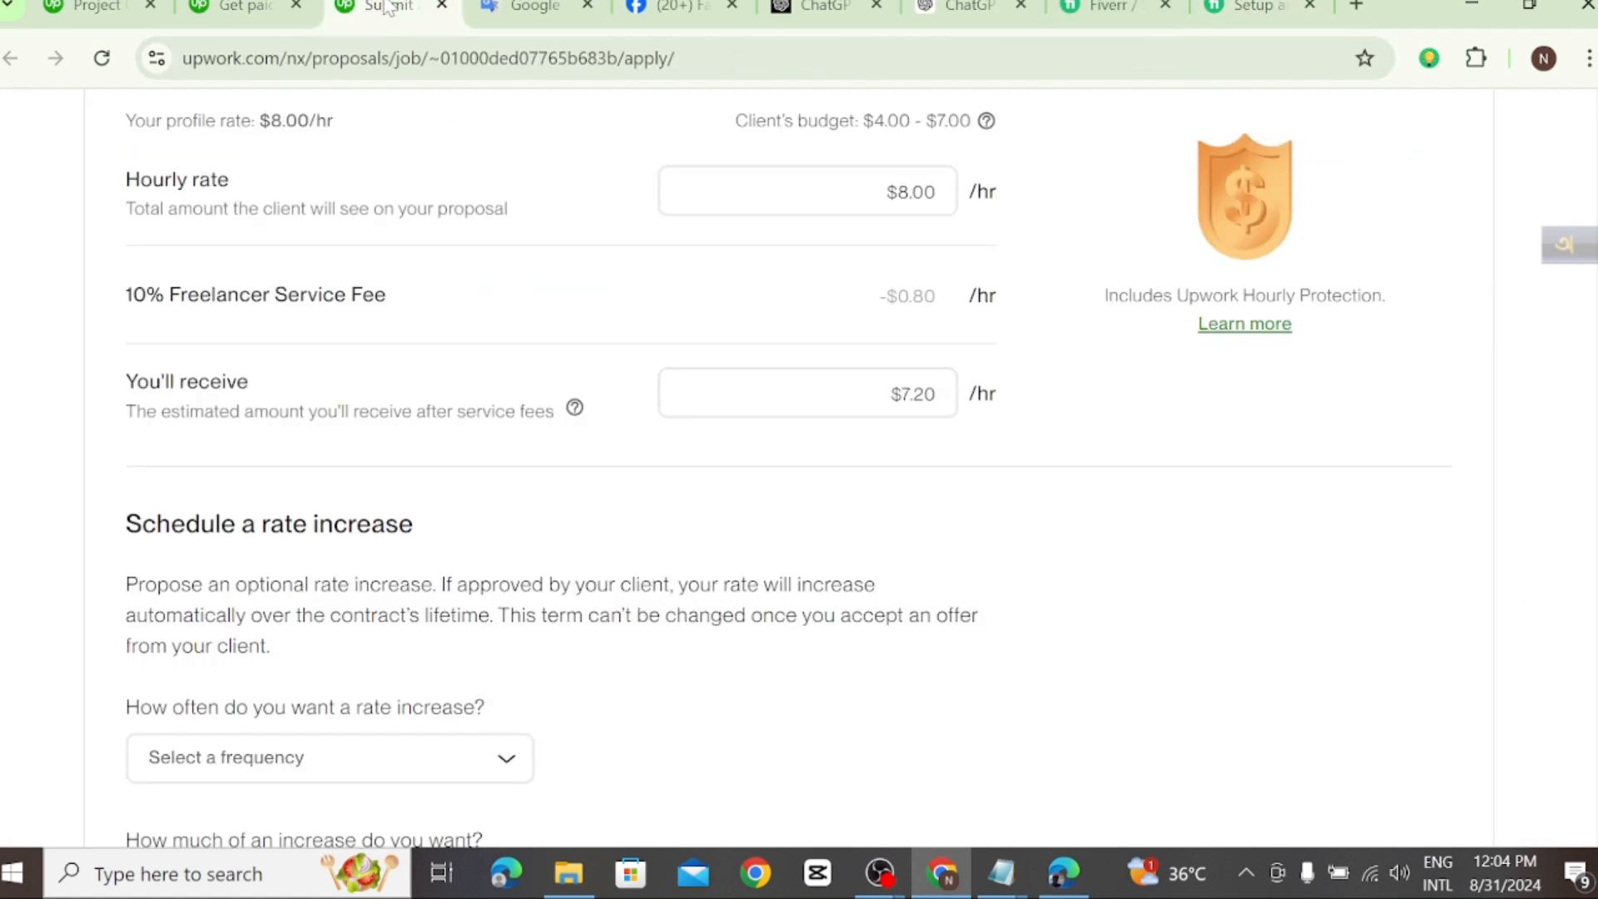
{"action": "left_click", "coordinate": [256, 12]}
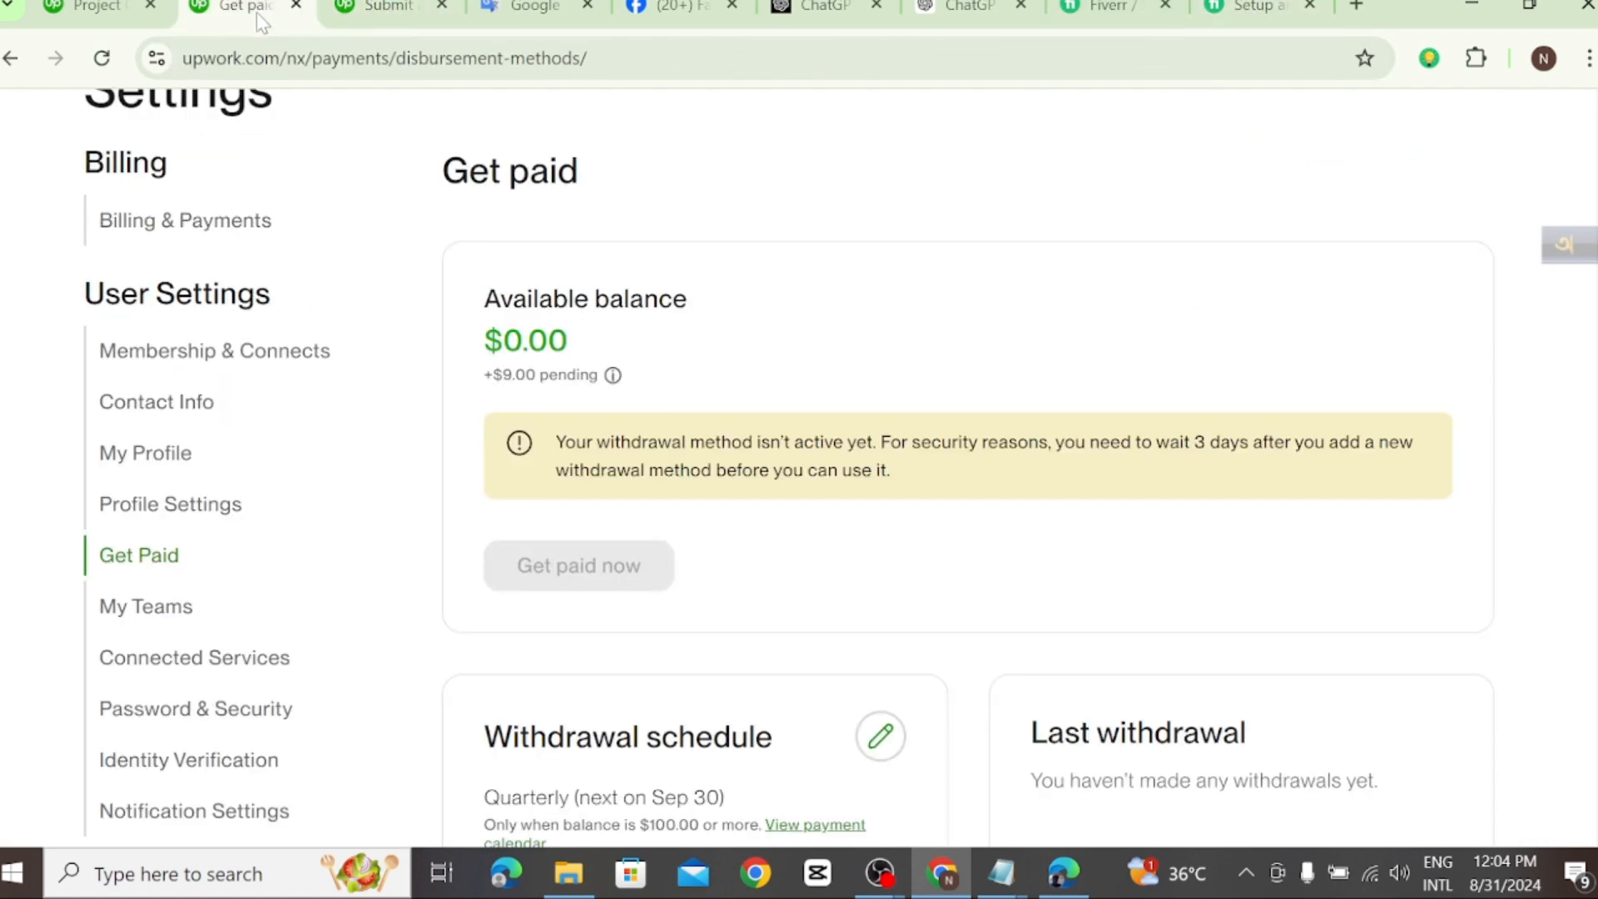
{"action": "left_click", "coordinate": [102, 12]}
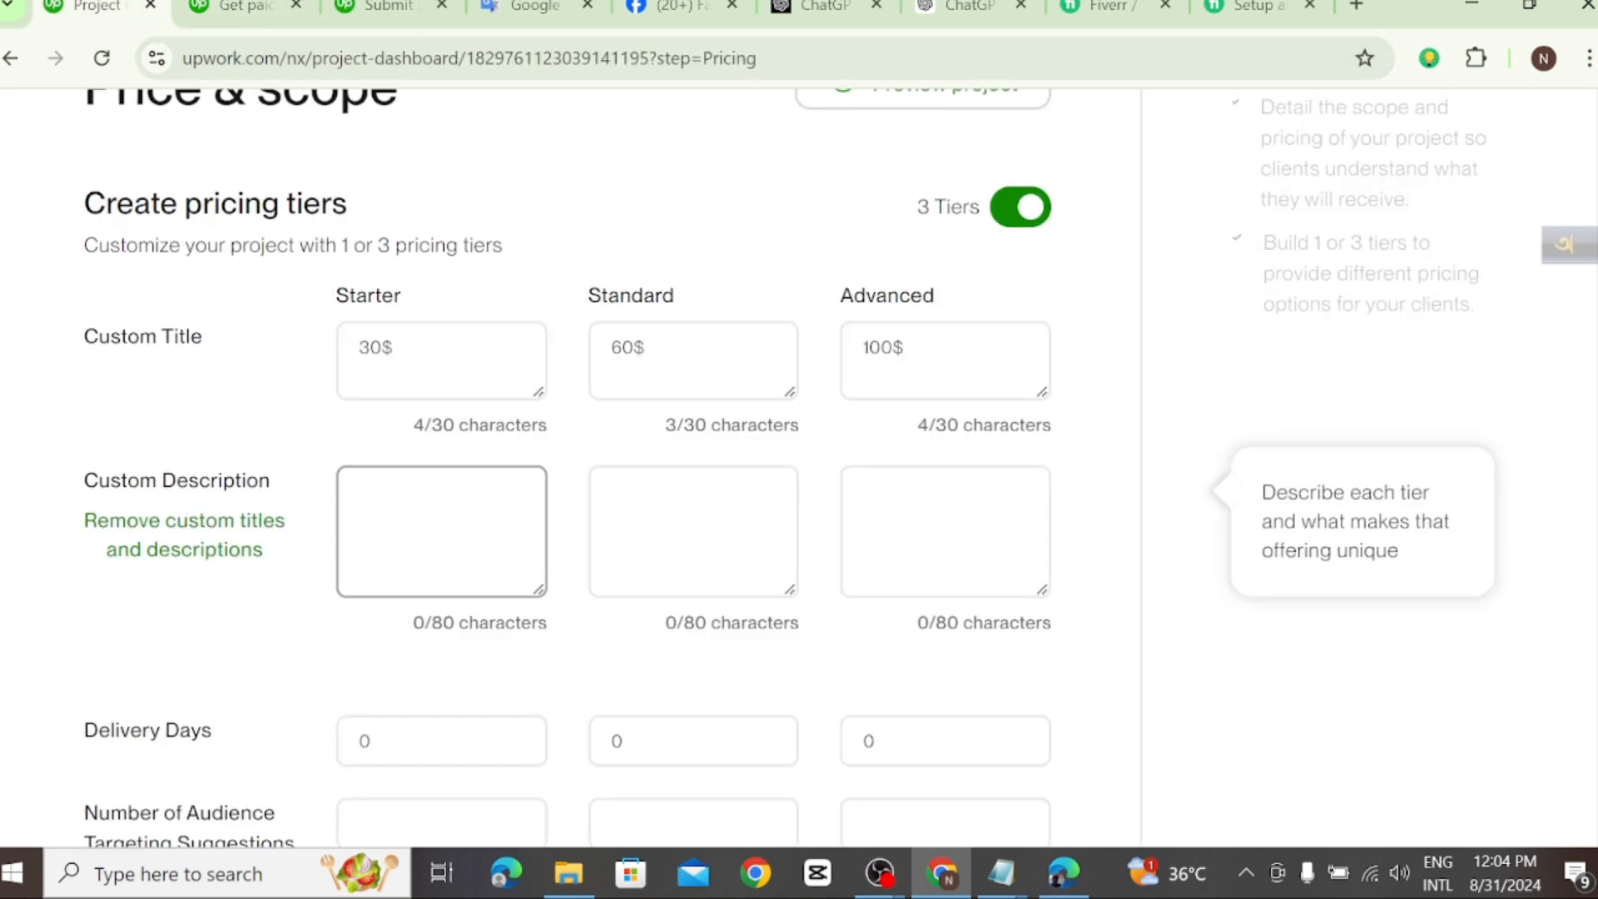
{"action": "right_click", "coordinate": [368, 503]}
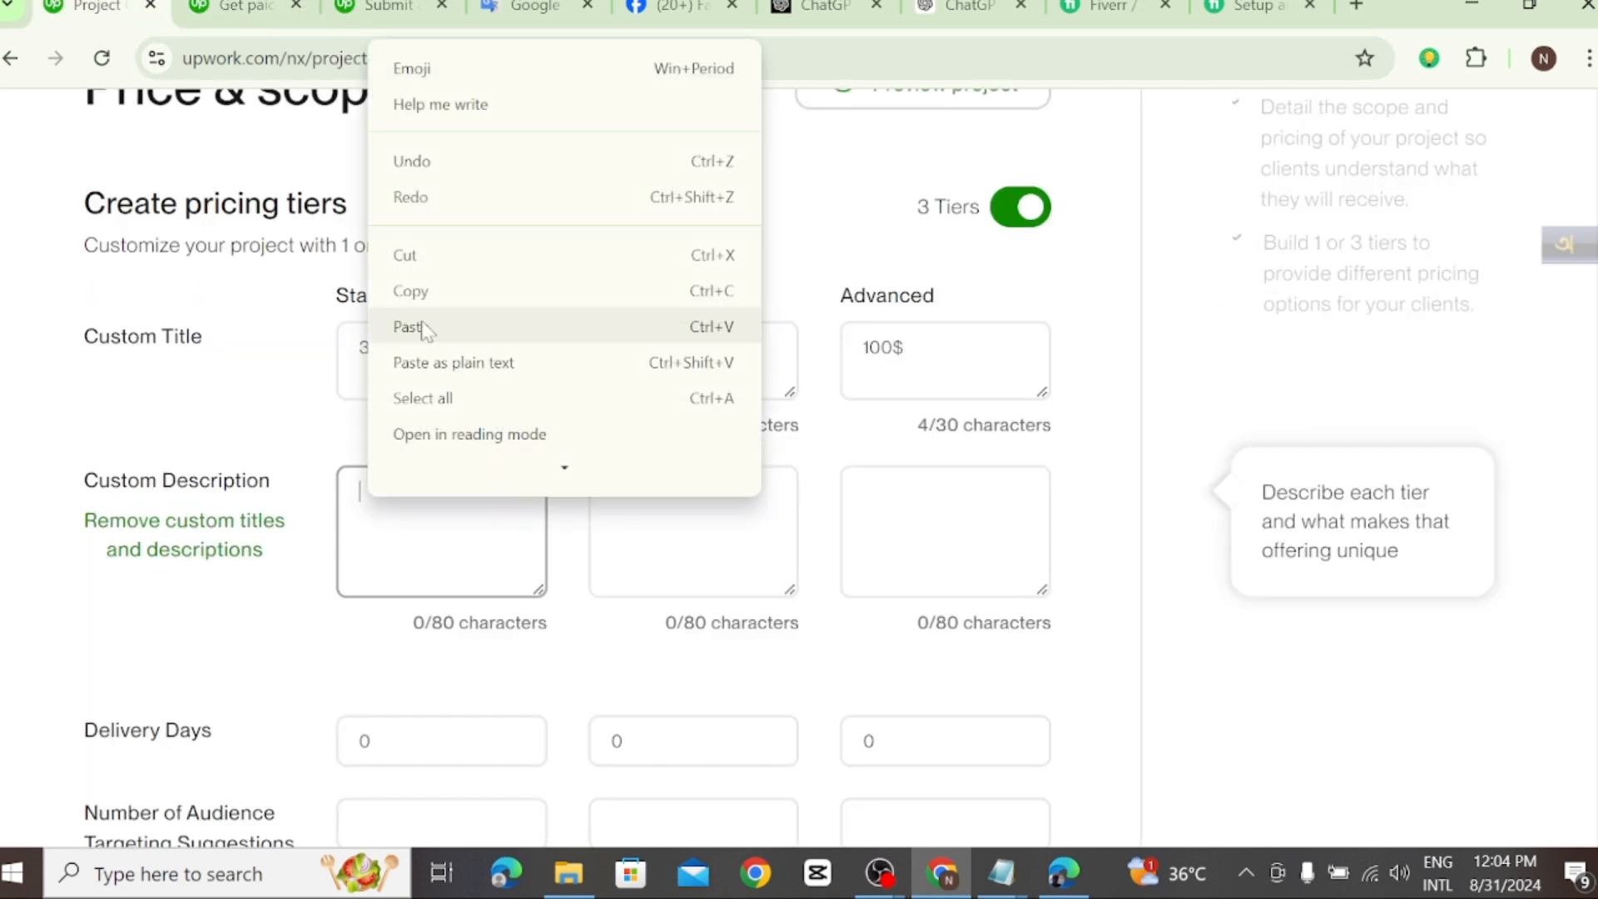
{"action": "left_click", "coordinate": [408, 327]}
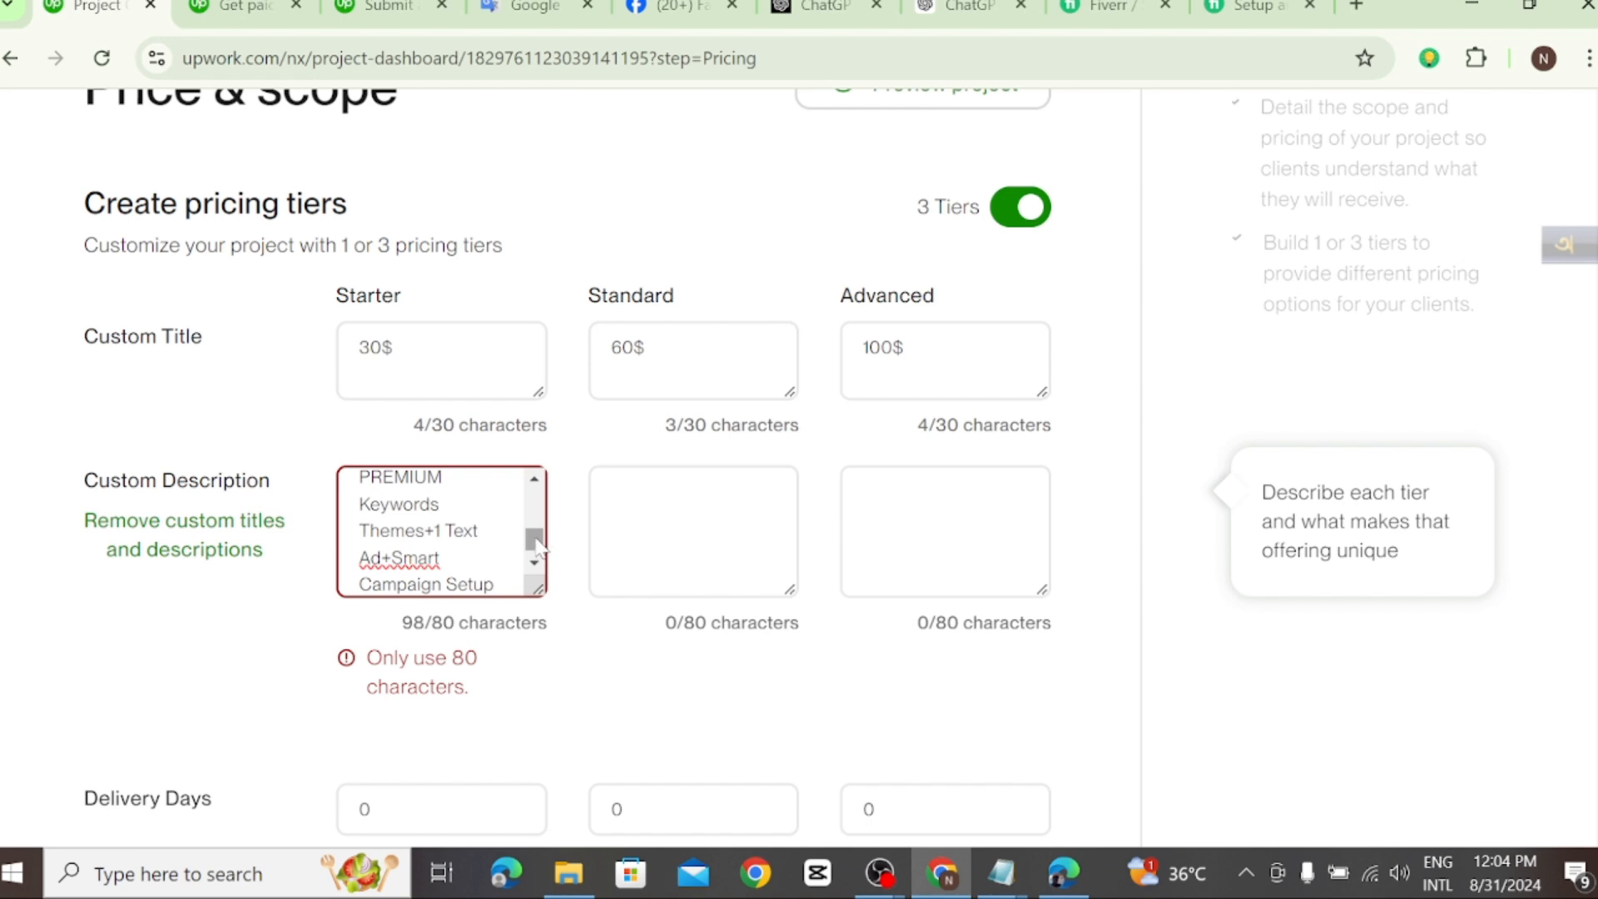
Step: Review the pasted Starter description and select its opening lines "BASIC" and "$120"
{"action": "left_click_drag", "start_coordinate": [535, 543], "coordinate": [531, 580]}
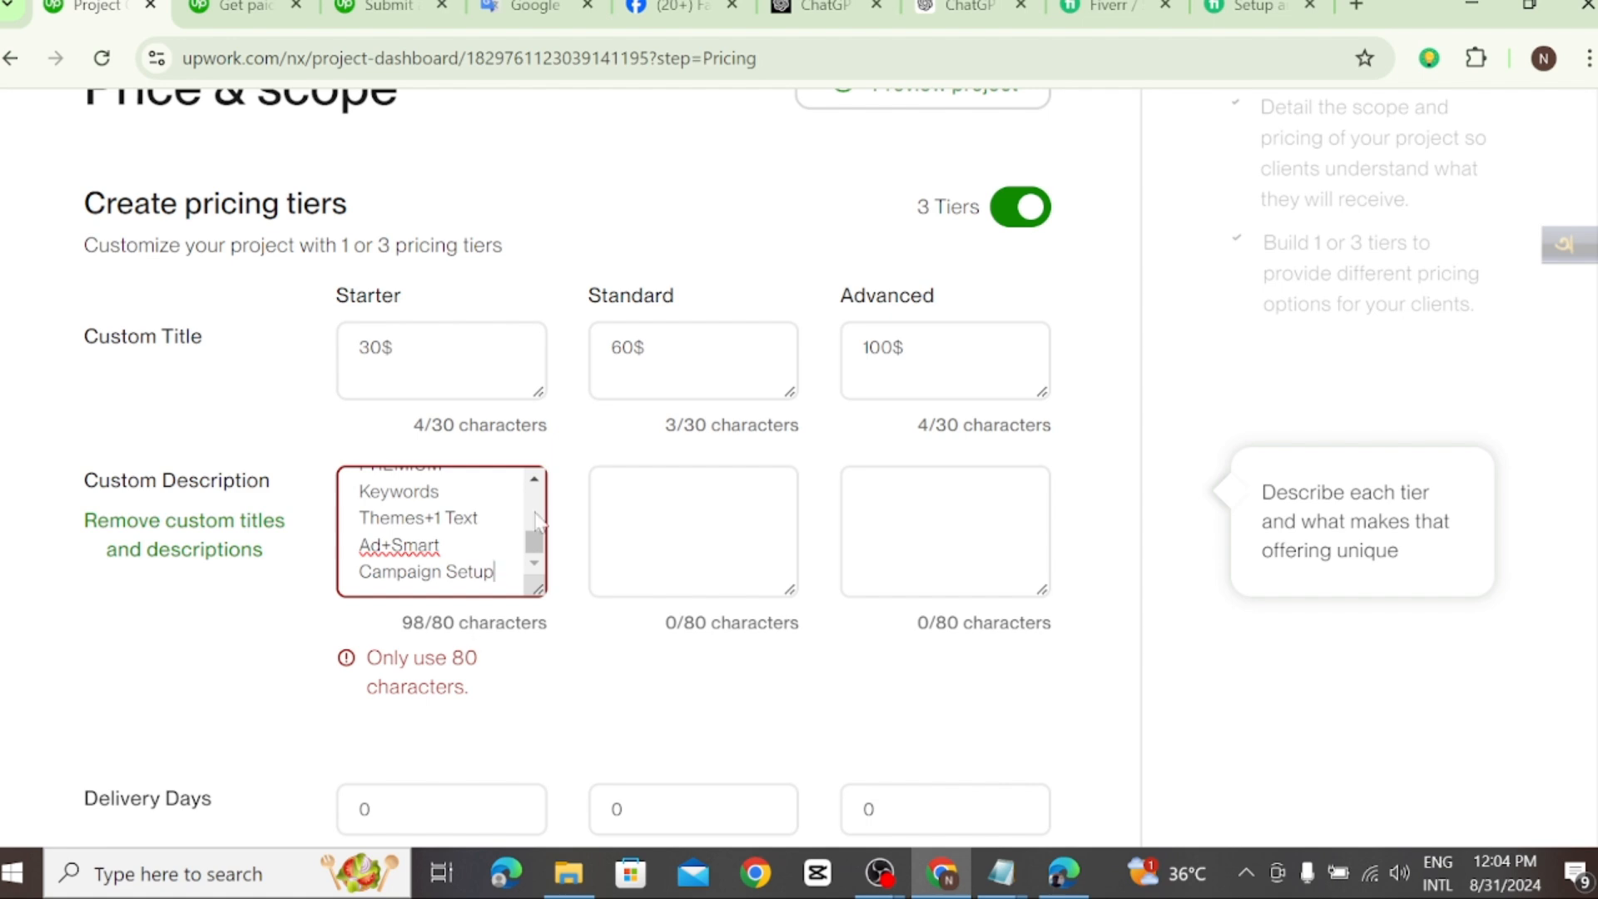
{"action": "left_click_drag", "start_coordinate": [534, 540], "coordinate": [546, 506]}
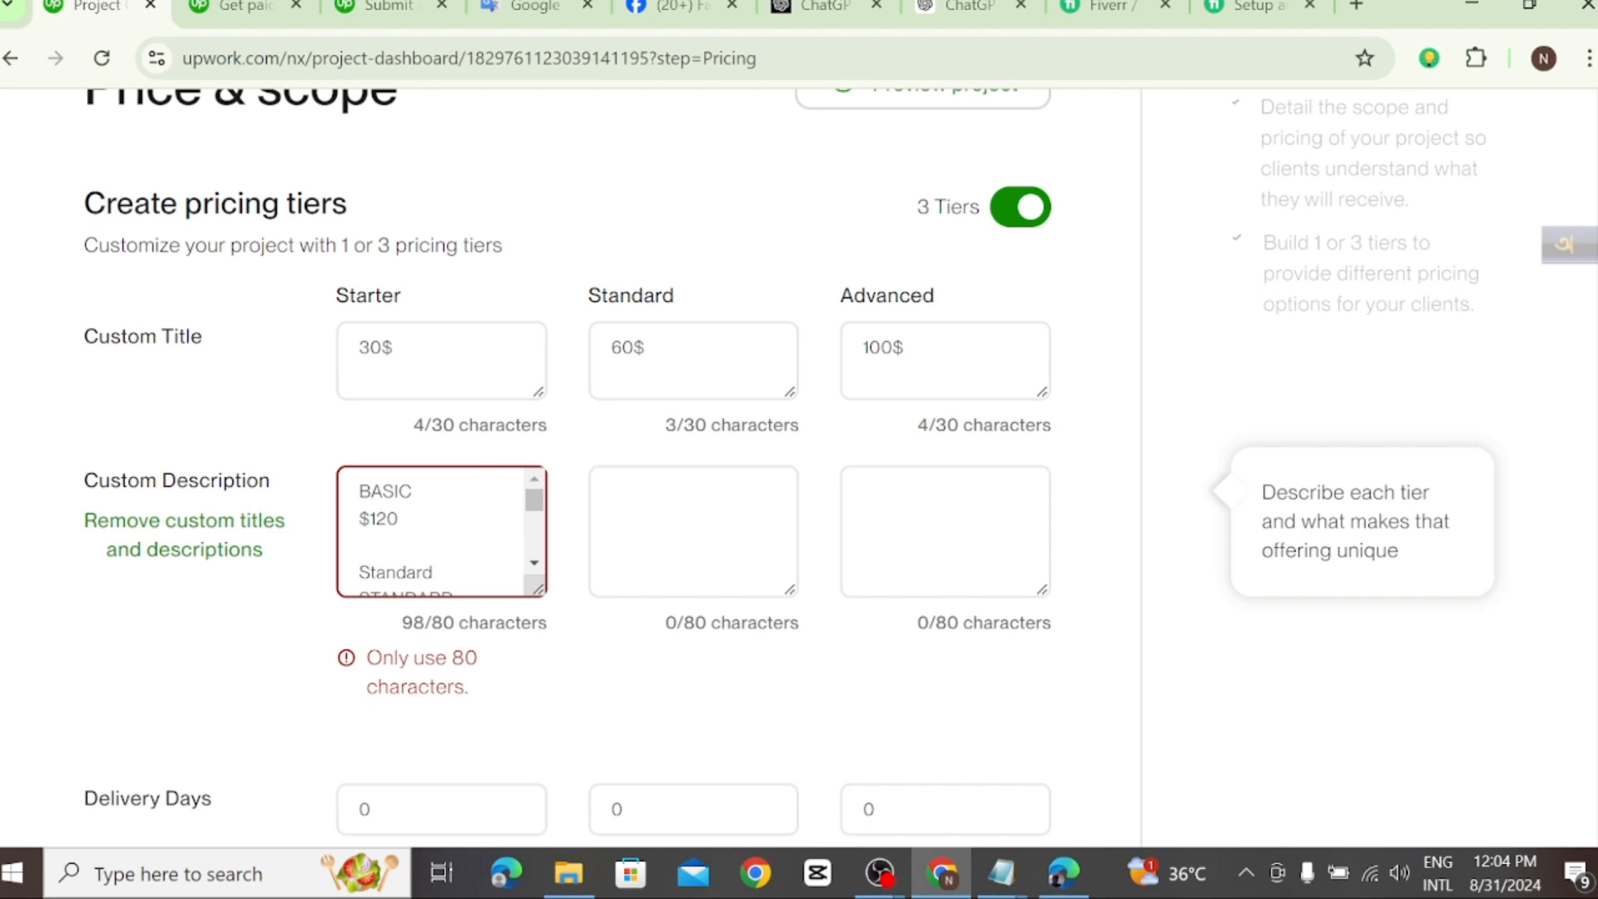
{"action": "key", "text": "ctrl+shift+Home"}
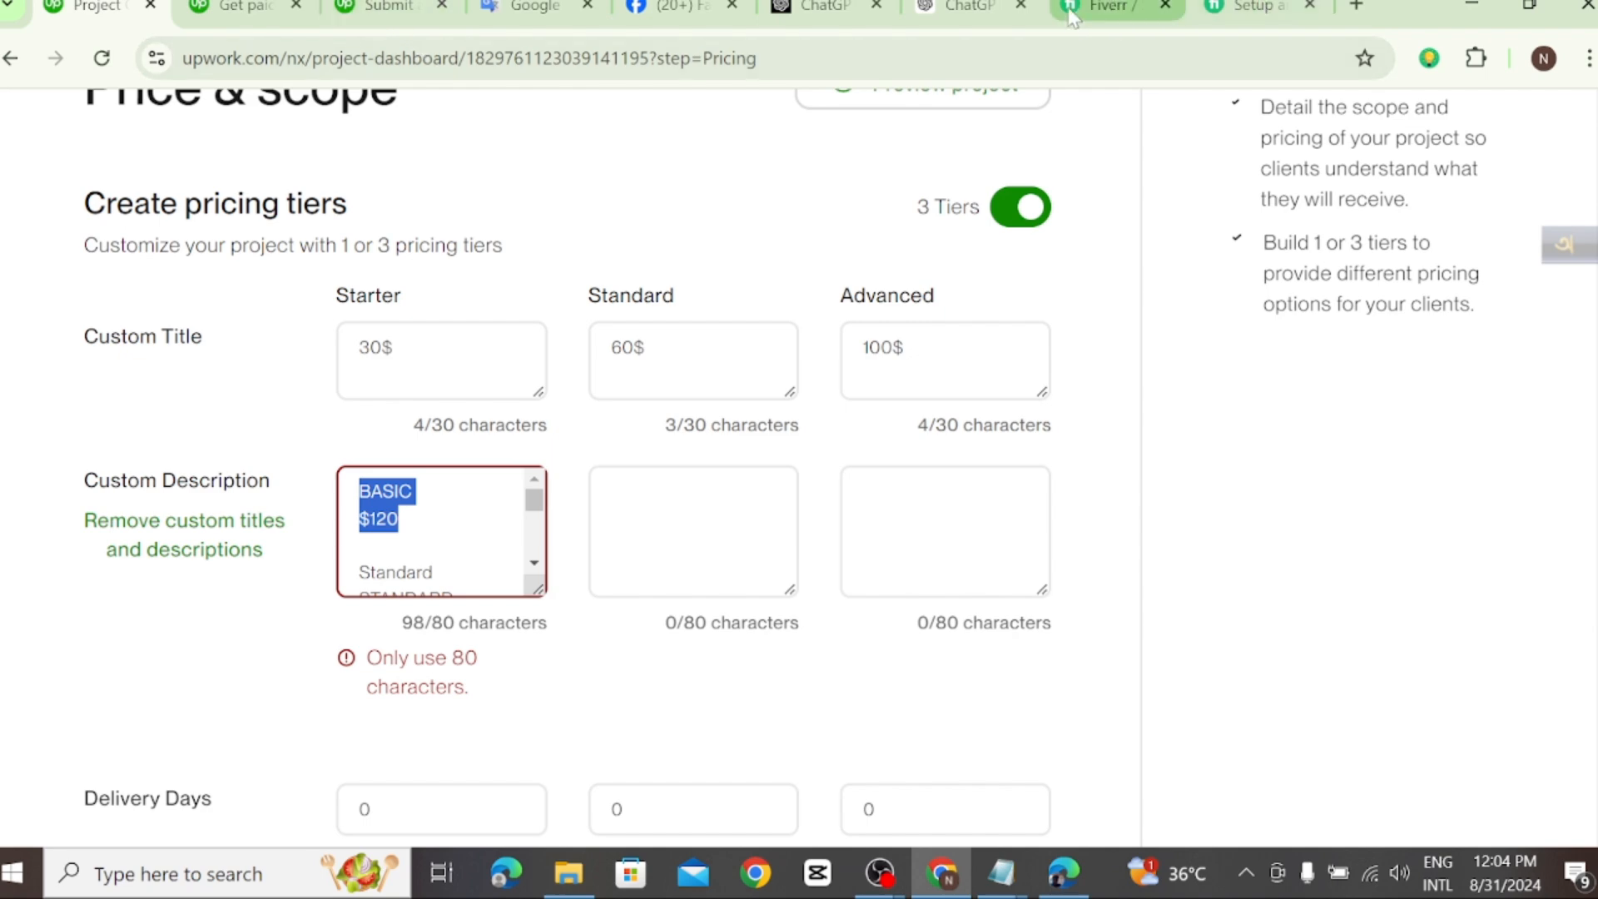
Step: Switch to the Fiverr gig and copy only the Basic package description "Keywords Themes+1 Text Ad+Smart Campaign Setup" from the Compare packages table
{"action": "left_click", "coordinate": [1113, 7]}
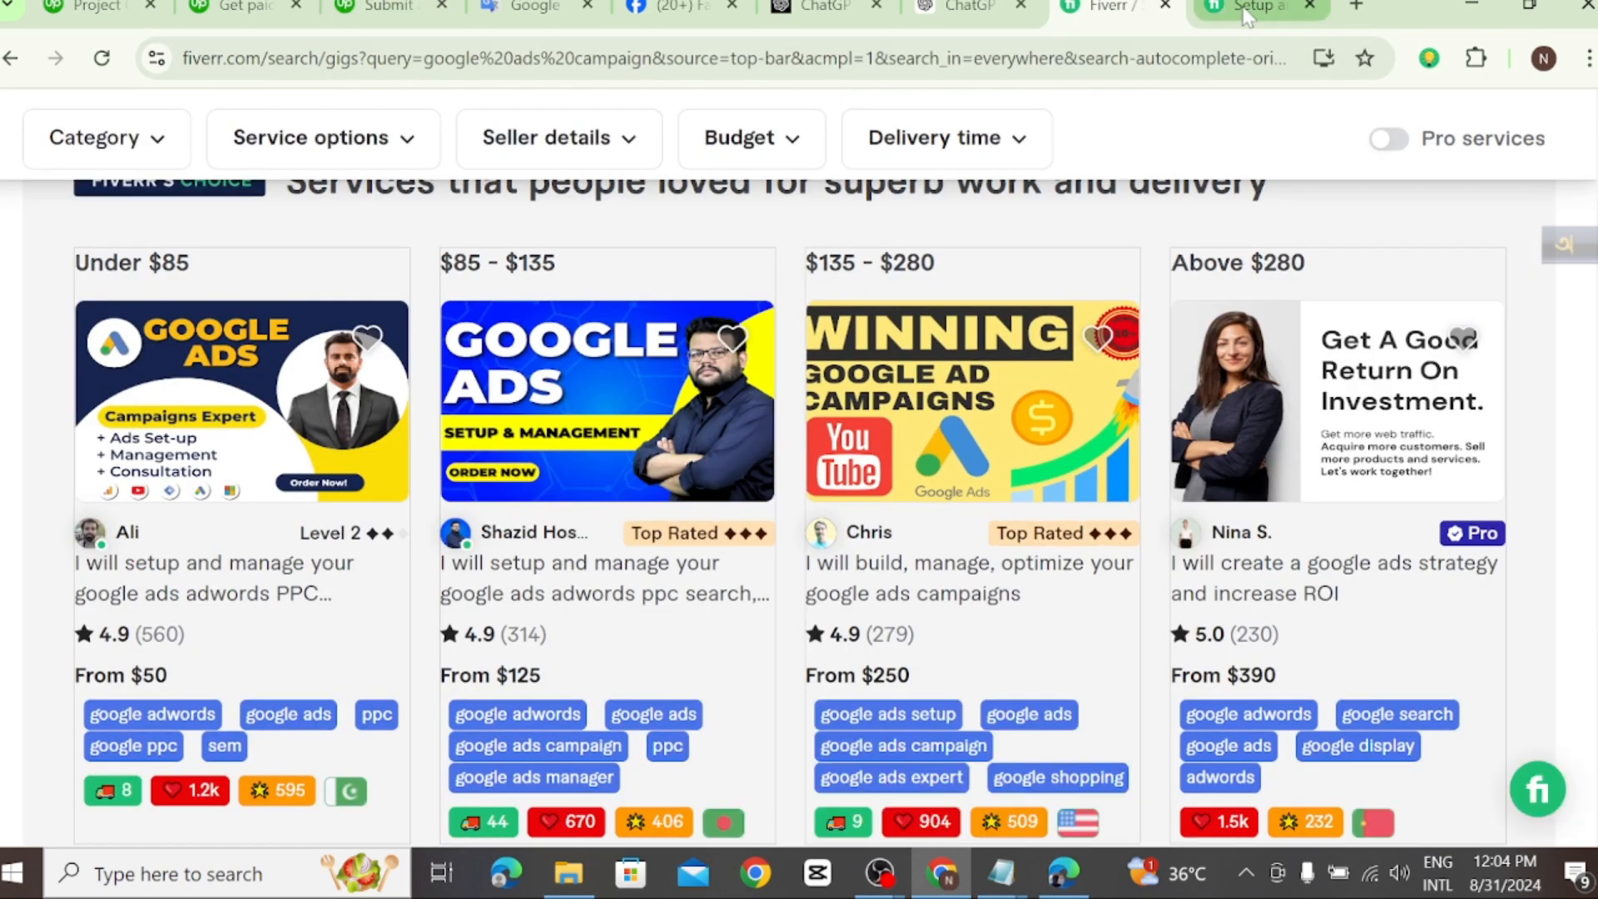
{"action": "key", "text": "ctrl+Tab"}
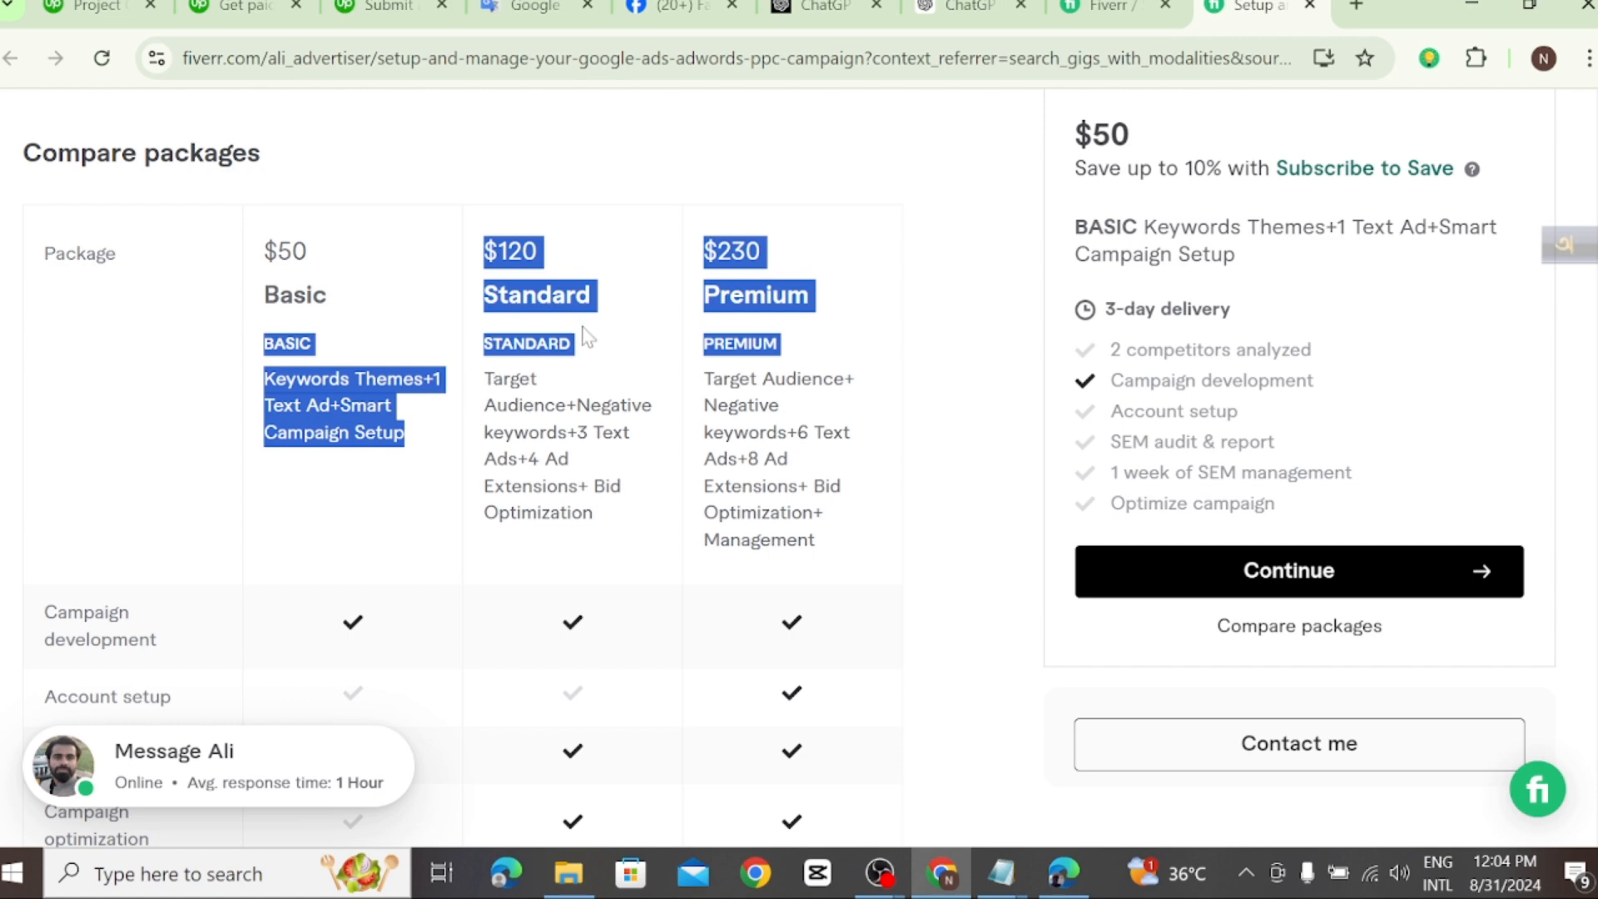
{"action": "left_click", "coordinate": [648, 329]}
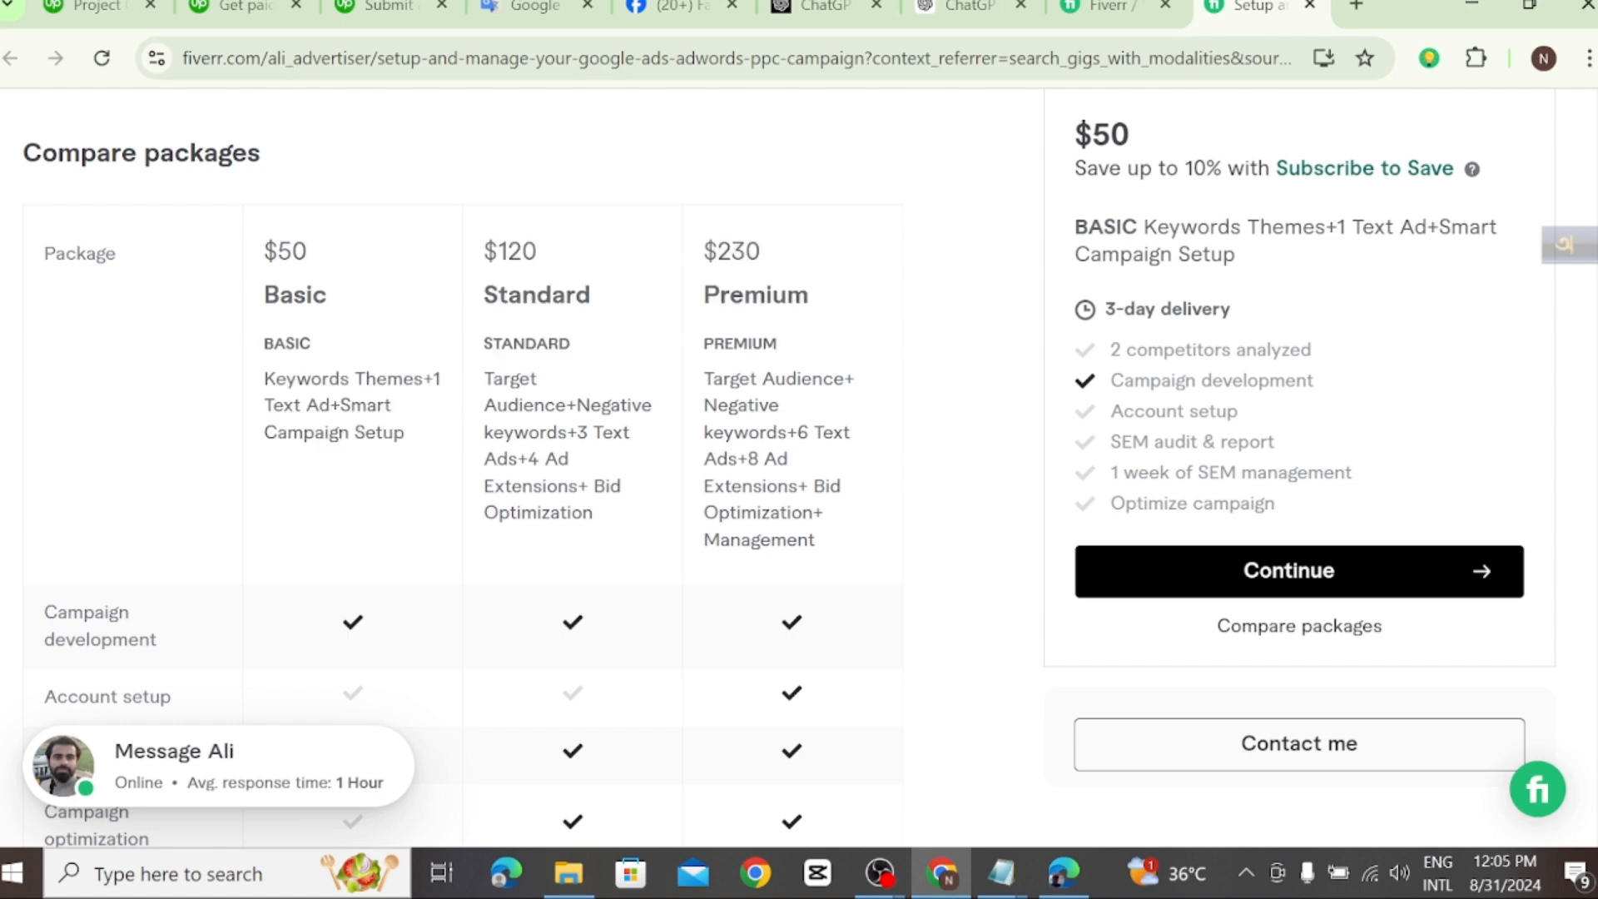
{"action": "left_click_drag", "start_coordinate": [407, 436], "coordinate": [256, 396]}
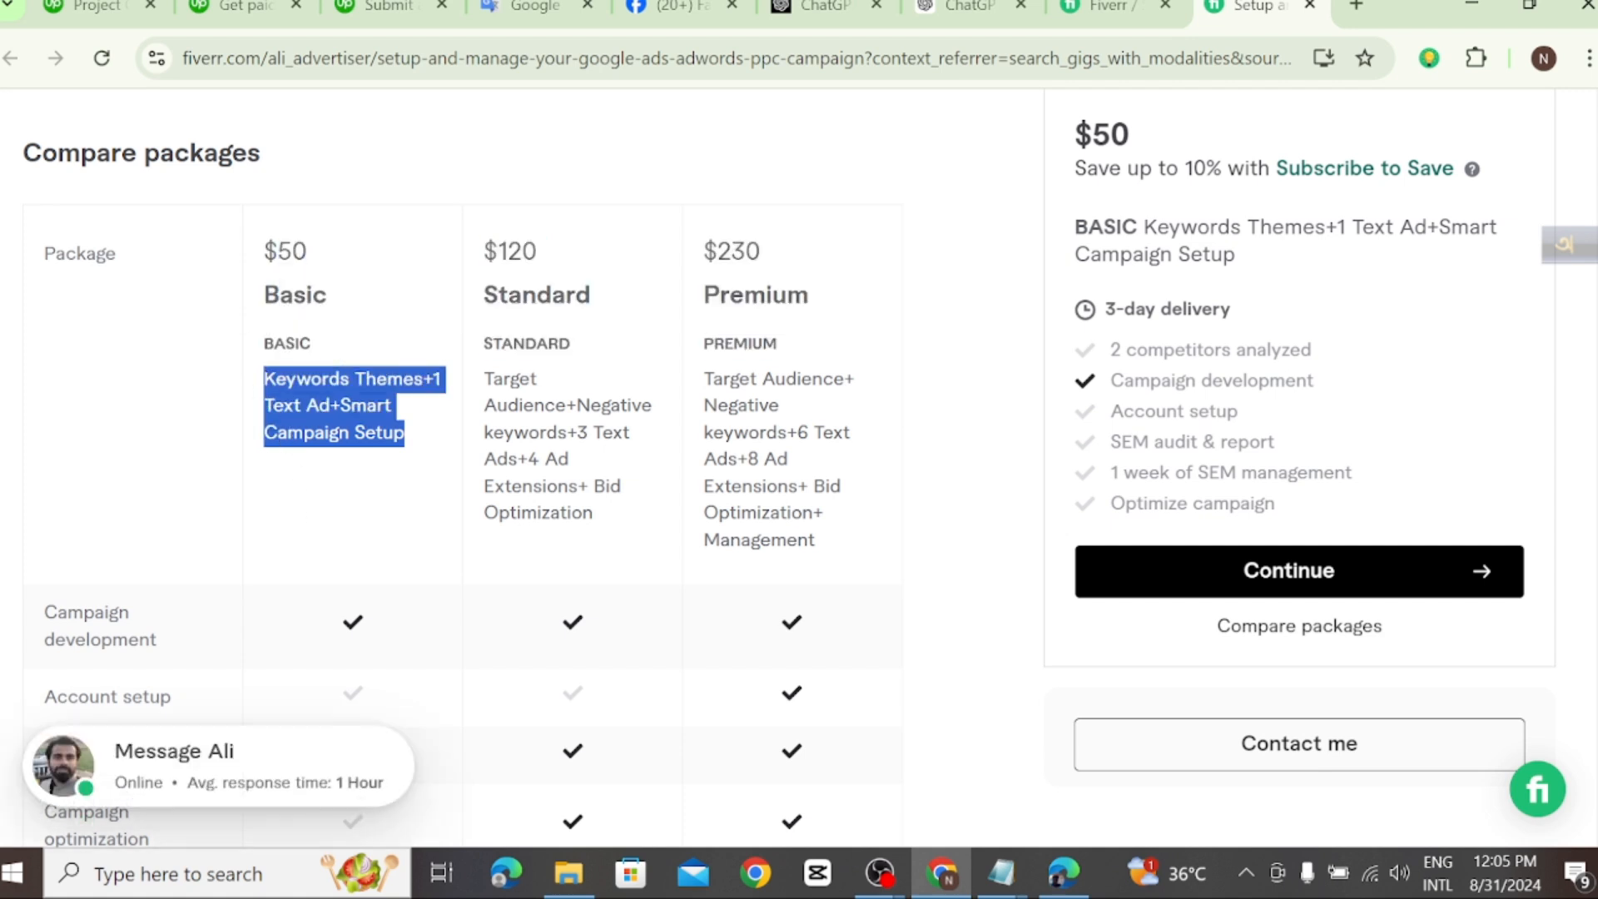
{"action": "right_click", "coordinate": [329, 418]}
{"action": "left_click", "coordinate": [356, 431]}
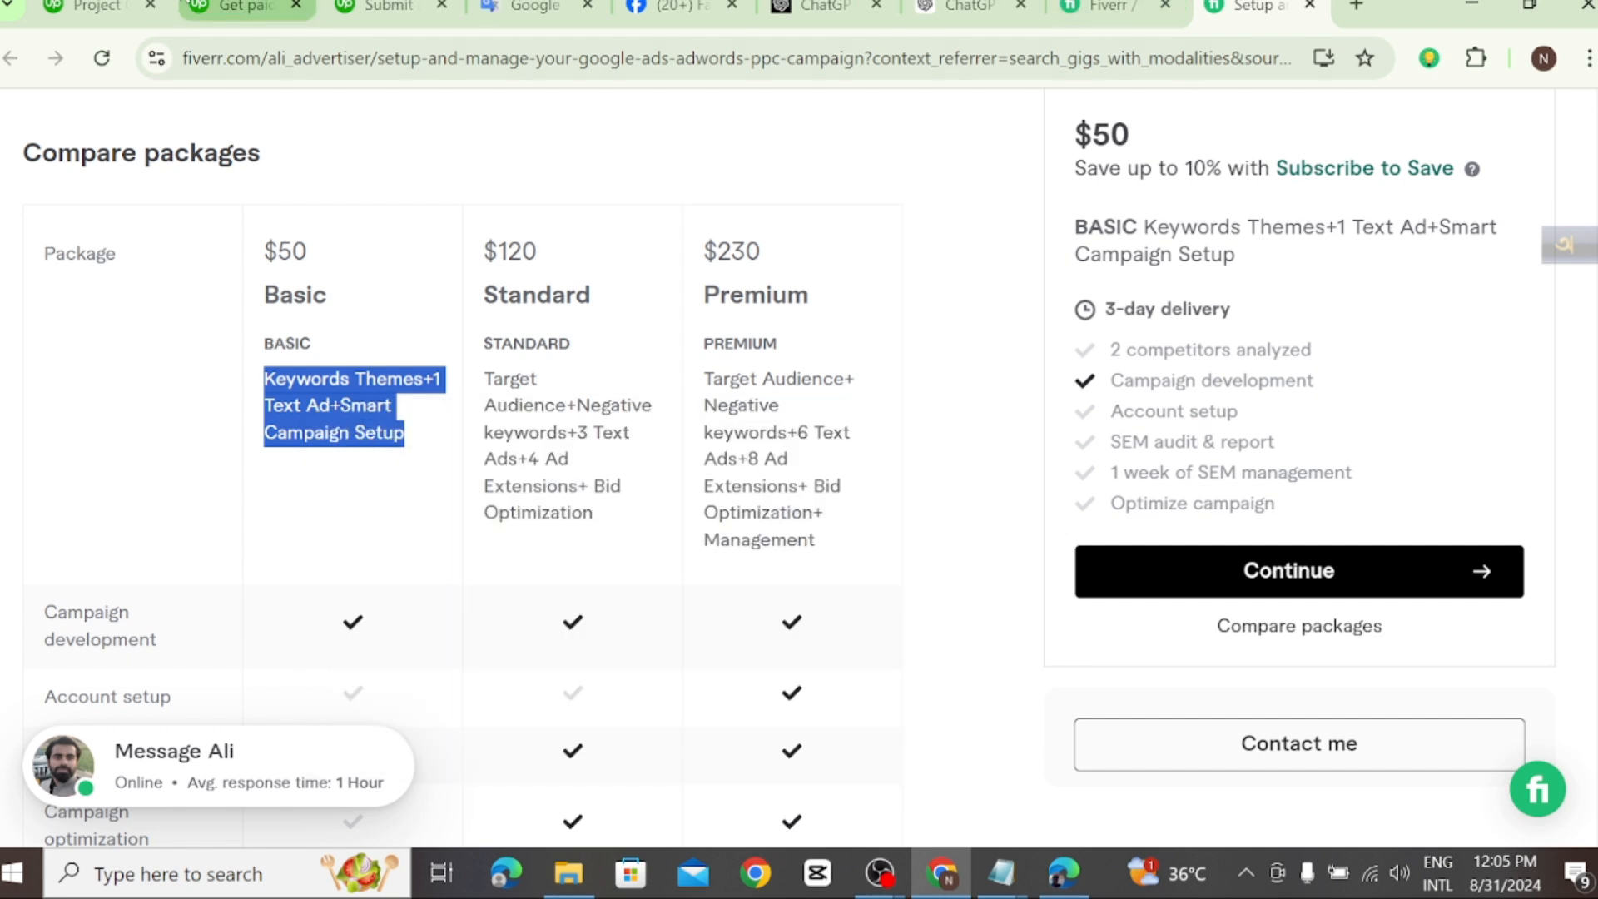
Step: Return to the Upwork pricing page and replace the whole Starter custom description with the copied "Keywords Themes+1 Text Ad+Smart Campaign Setup"
{"action": "left_click", "coordinate": [99, 8]}
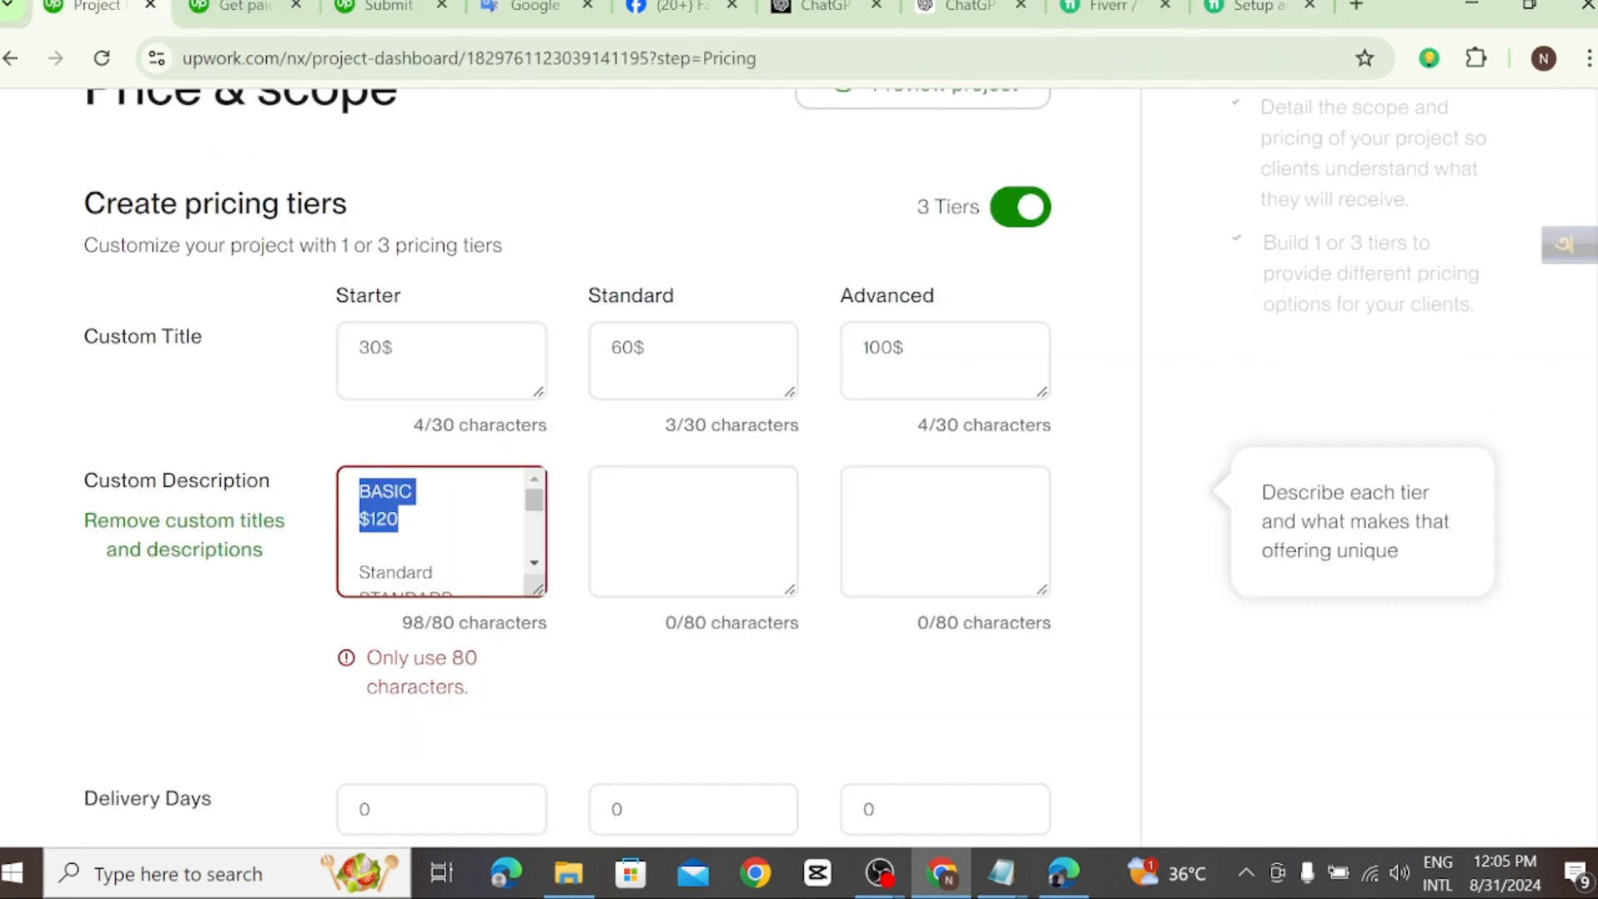
{"action": "scroll", "coordinate": [441, 533], "scroll_direction": "down", "scroll_amount": 4}
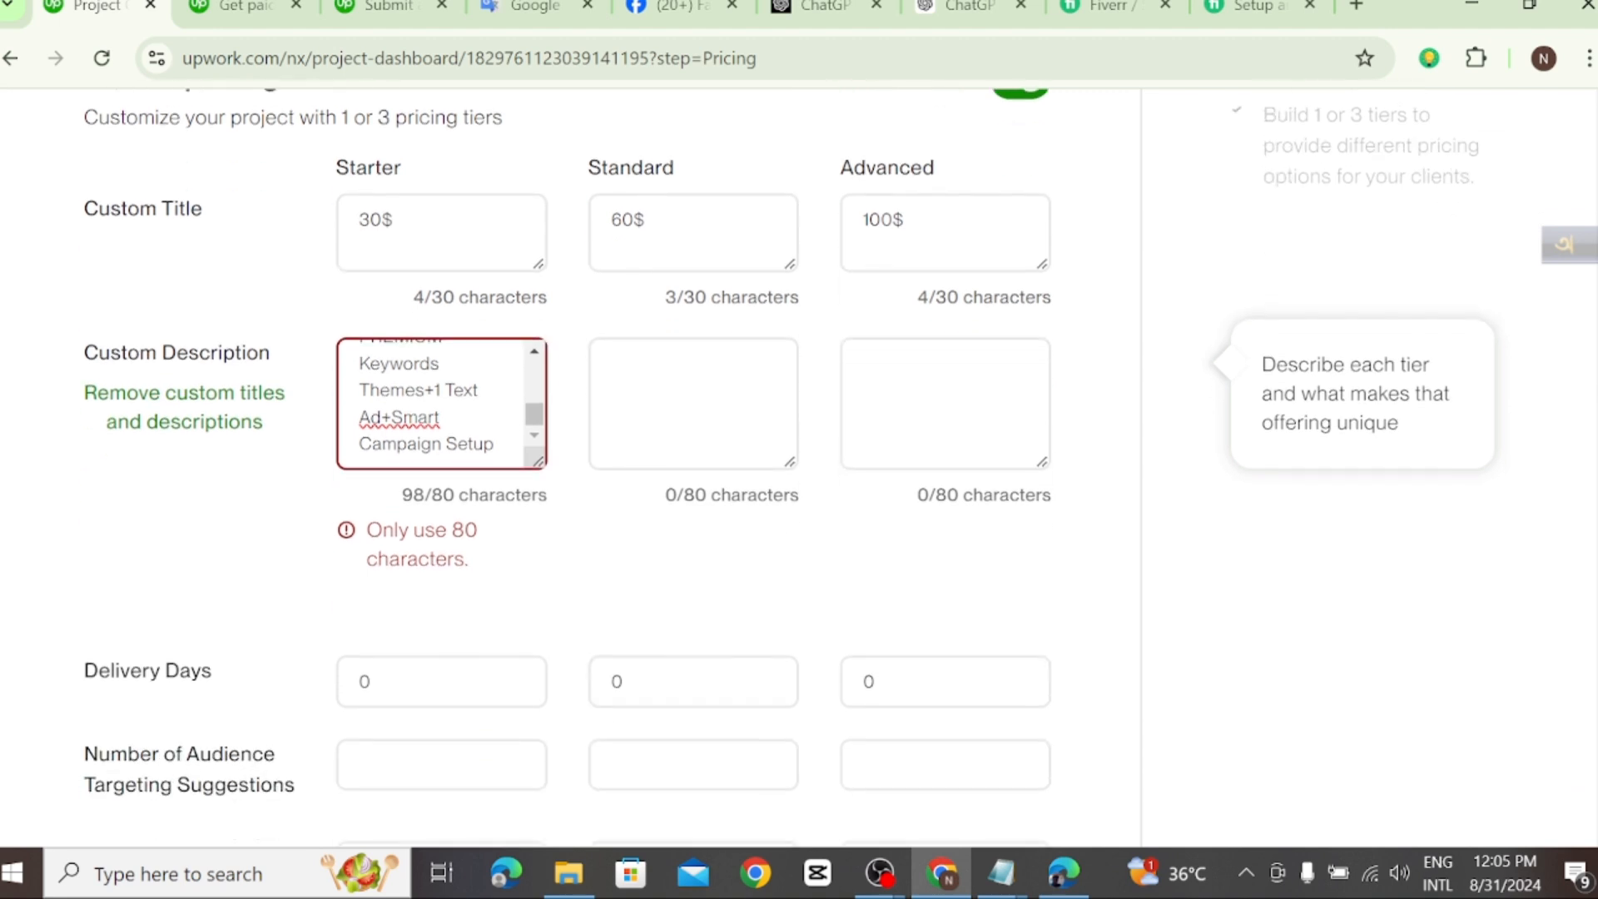
{"action": "left_click_drag", "start_coordinate": [495, 445], "coordinate": [356, 351]}
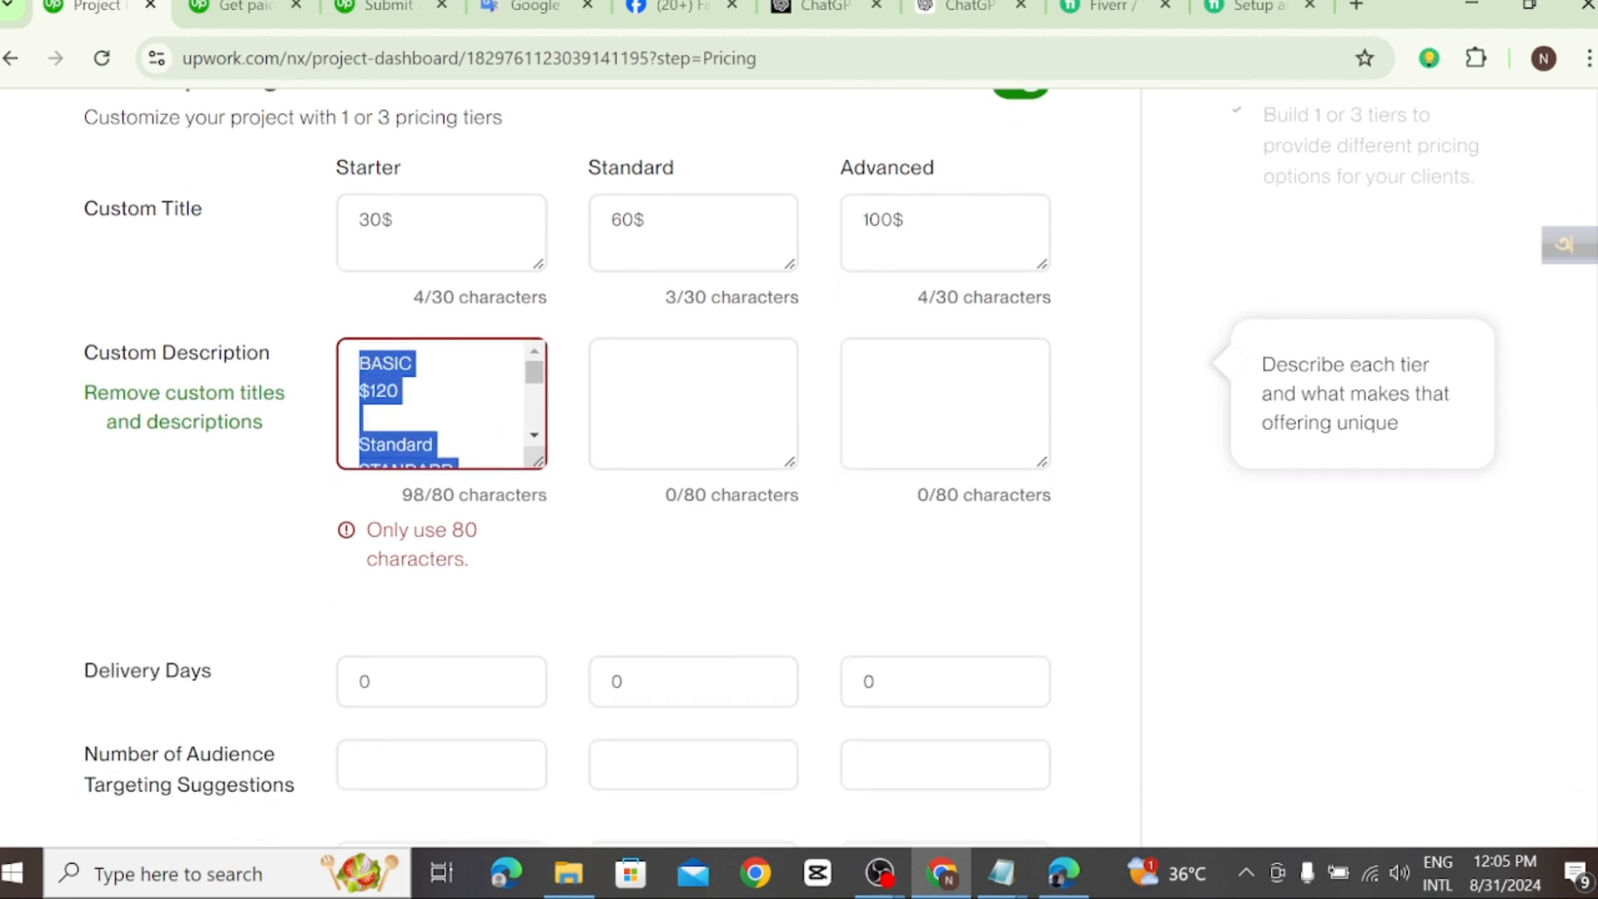
{"action": "key", "text": "BackSpace"}
{"action": "right_click", "coordinate": [363, 364]}
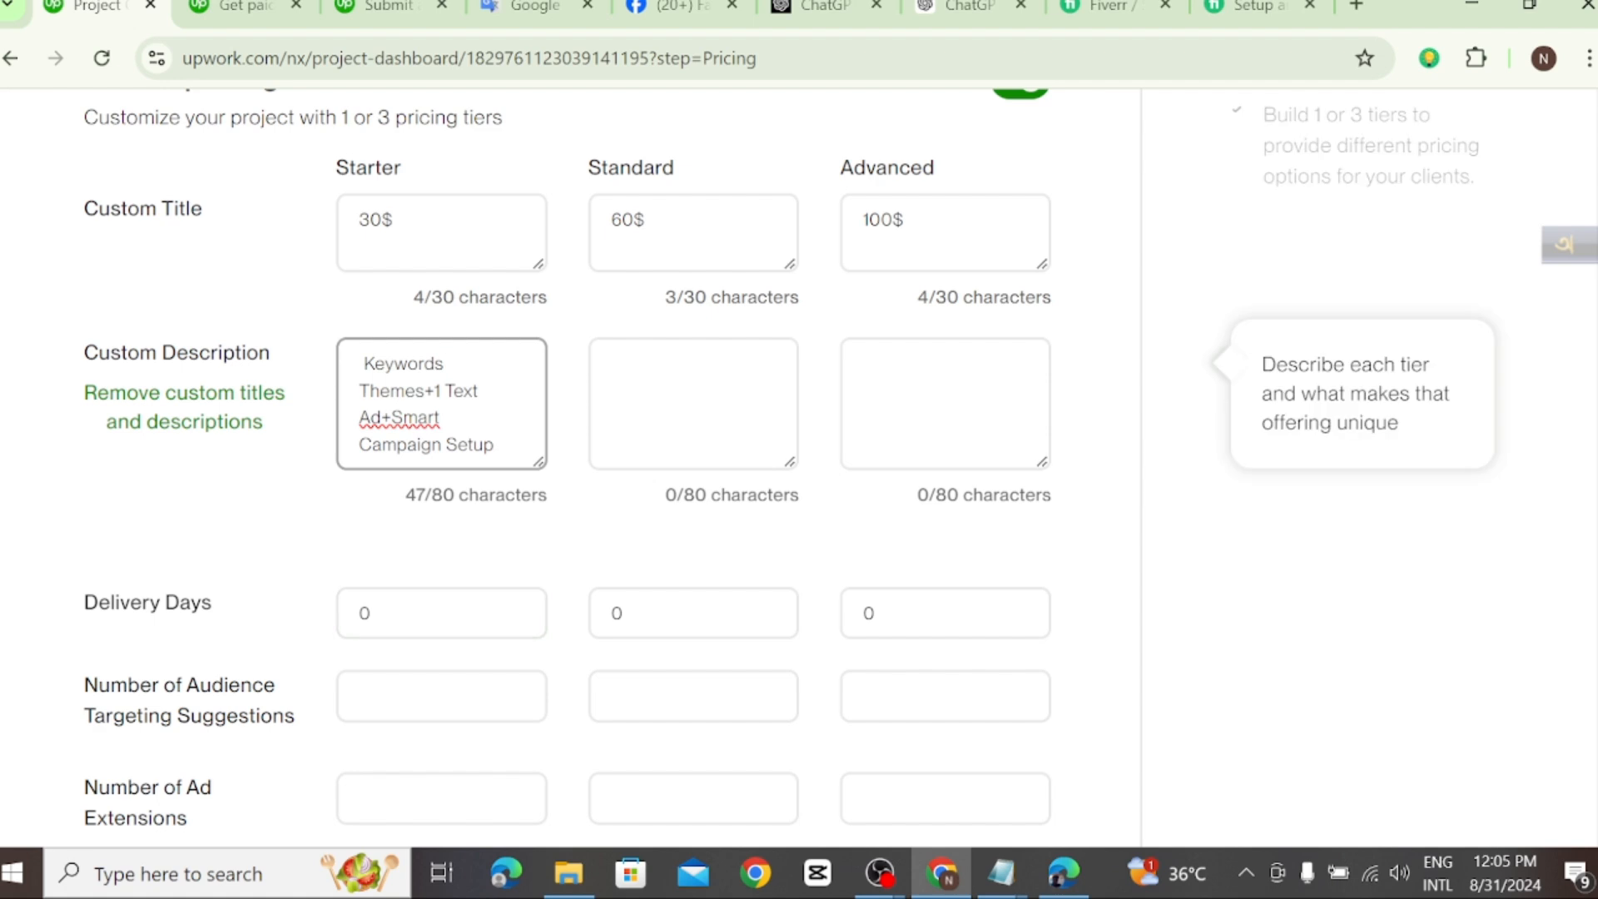
Step: Append "2 day optimize" to the end of the Starter tier's custom description
{"action": "scroll", "coordinate": [566, 466], "scroll_direction": "up", "scroll_amount": 2}
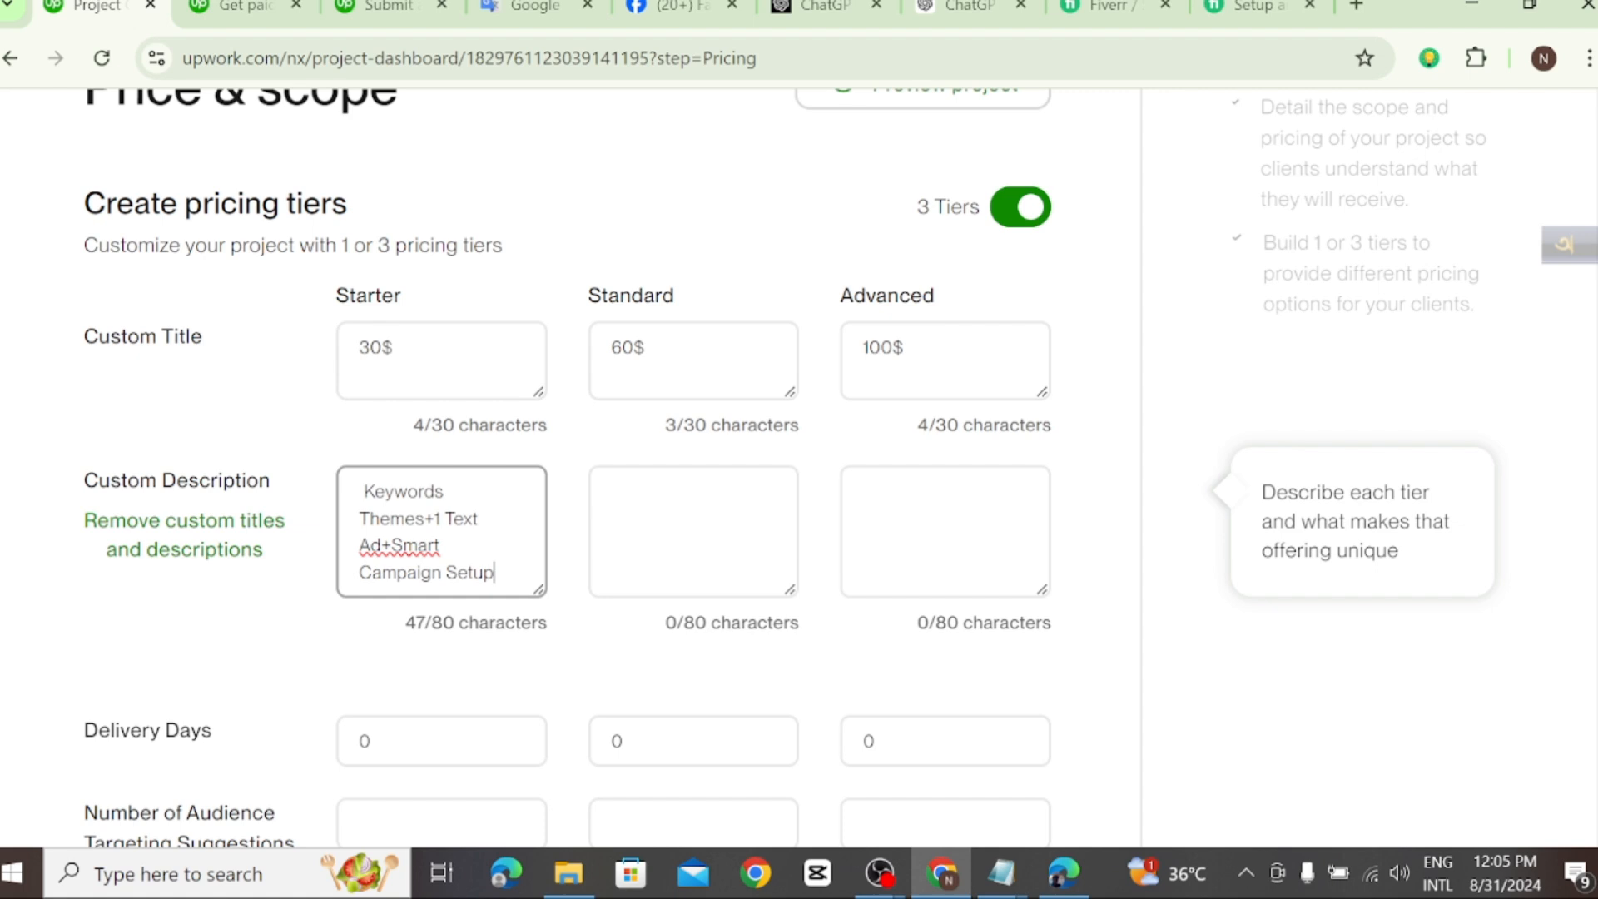
{"action": "scroll", "coordinate": [566, 466], "scroll_direction": "down", "scroll_amount": 2}
{"action": "scroll", "coordinate": [566, 466], "scroll_direction": "up", "scroll_amount": 2}
{"action": "type", "text": "2 day"}
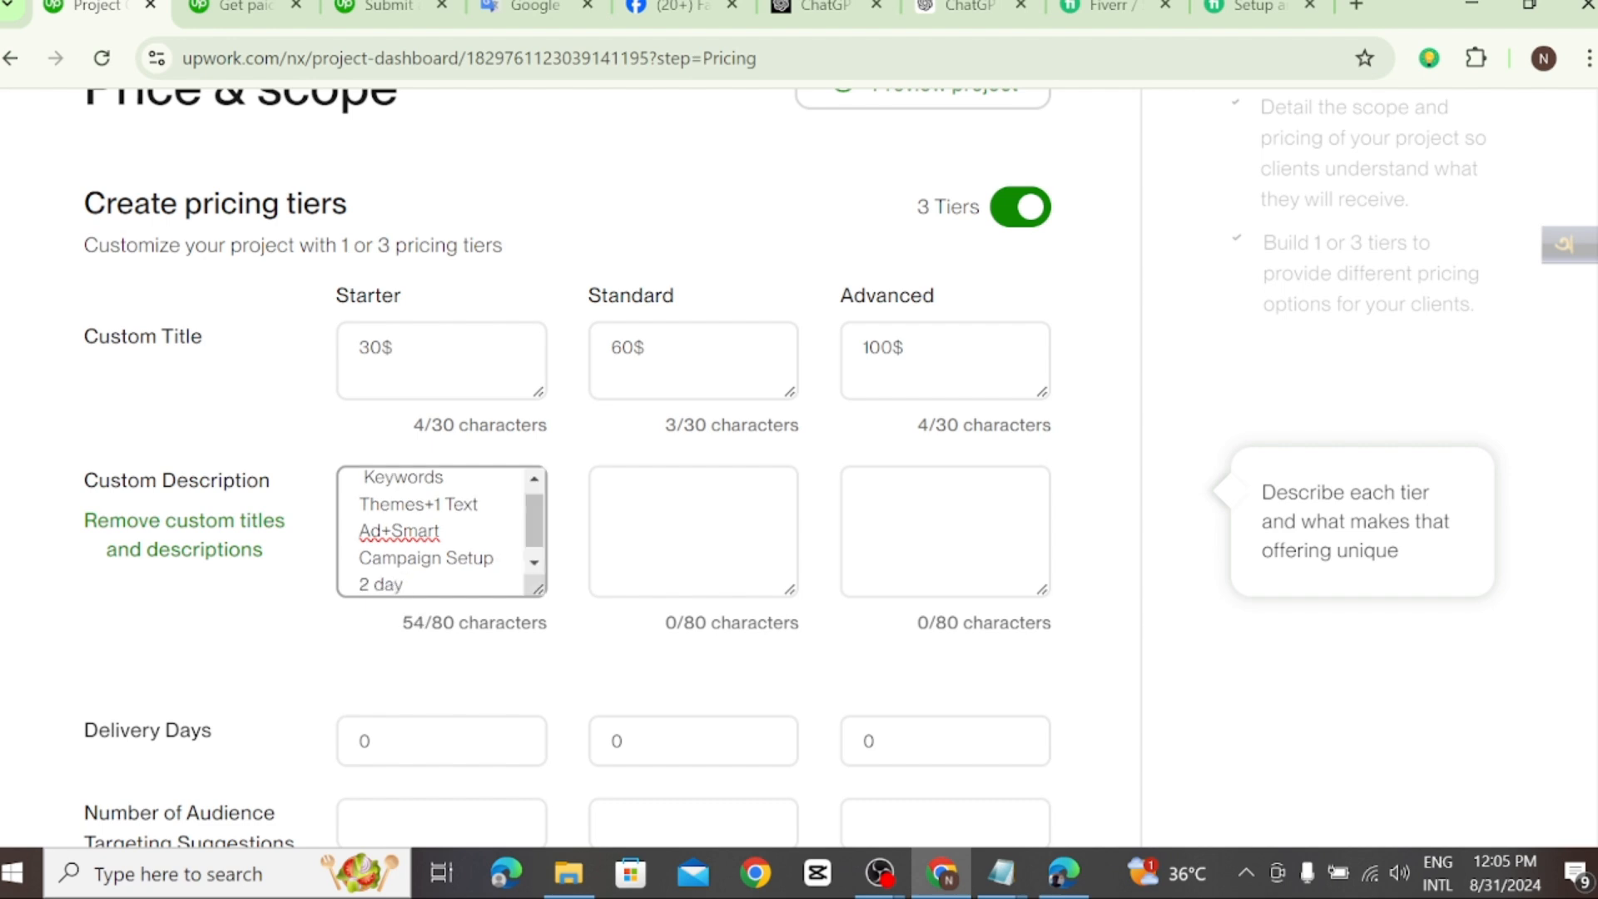
{"action": "type", "text": " optimize"}
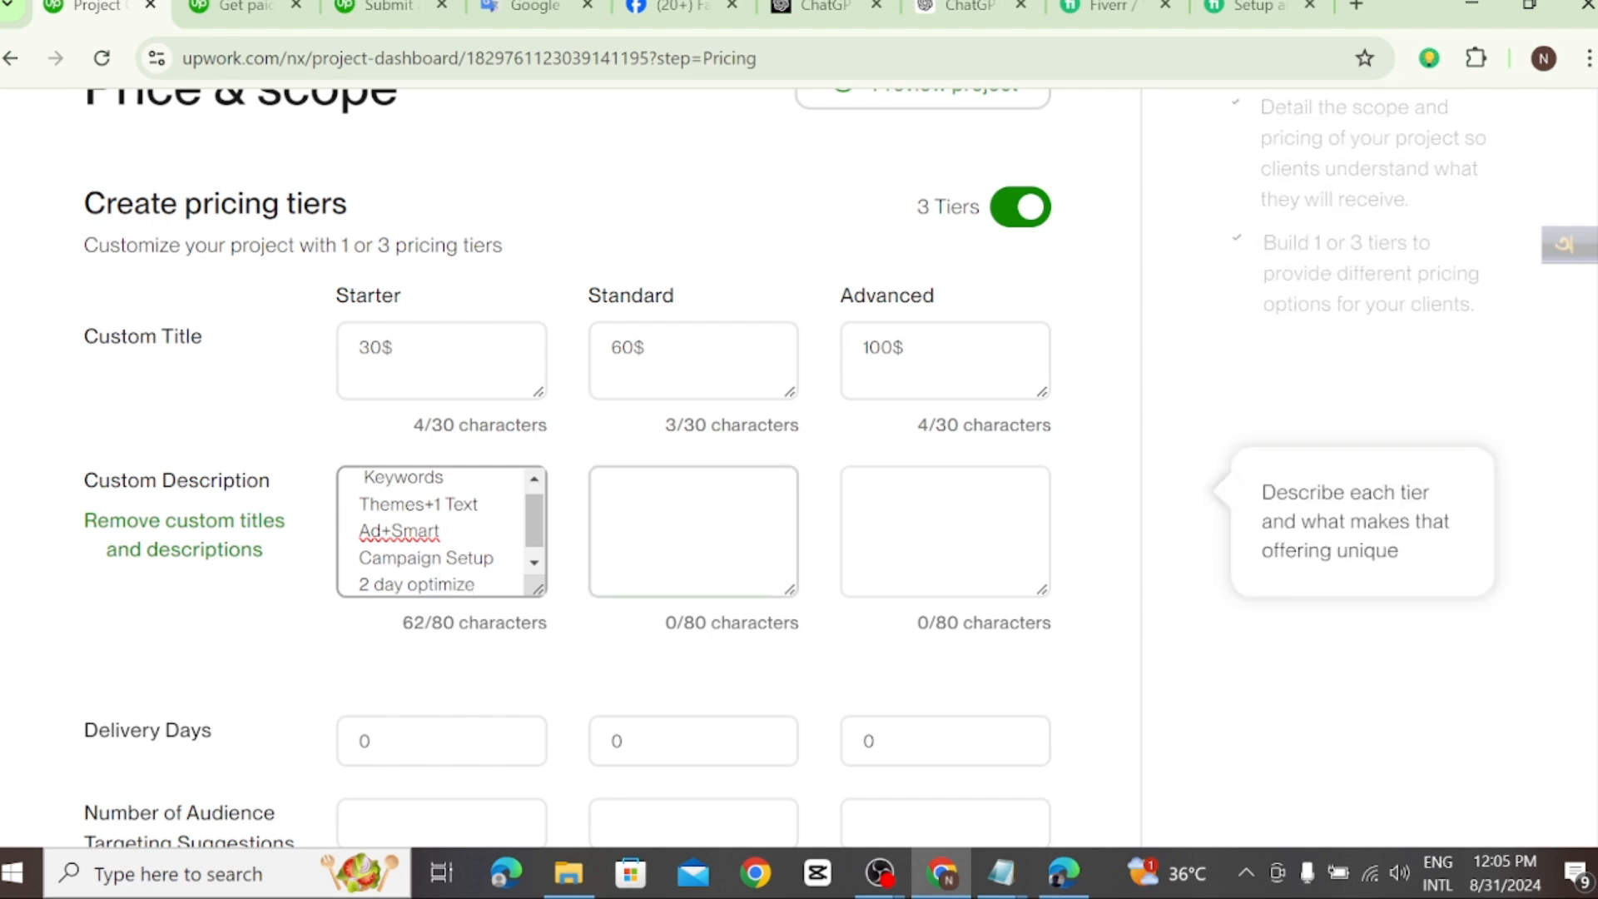
Step: Copy the gig's Standard package description "Target Audience+Negative keywords+3 Text Ads+4 Ad Extensions+ Bid Optimization" from the Fiverr Compare packages table
{"action": "left_click", "coordinate": [672, 516]}
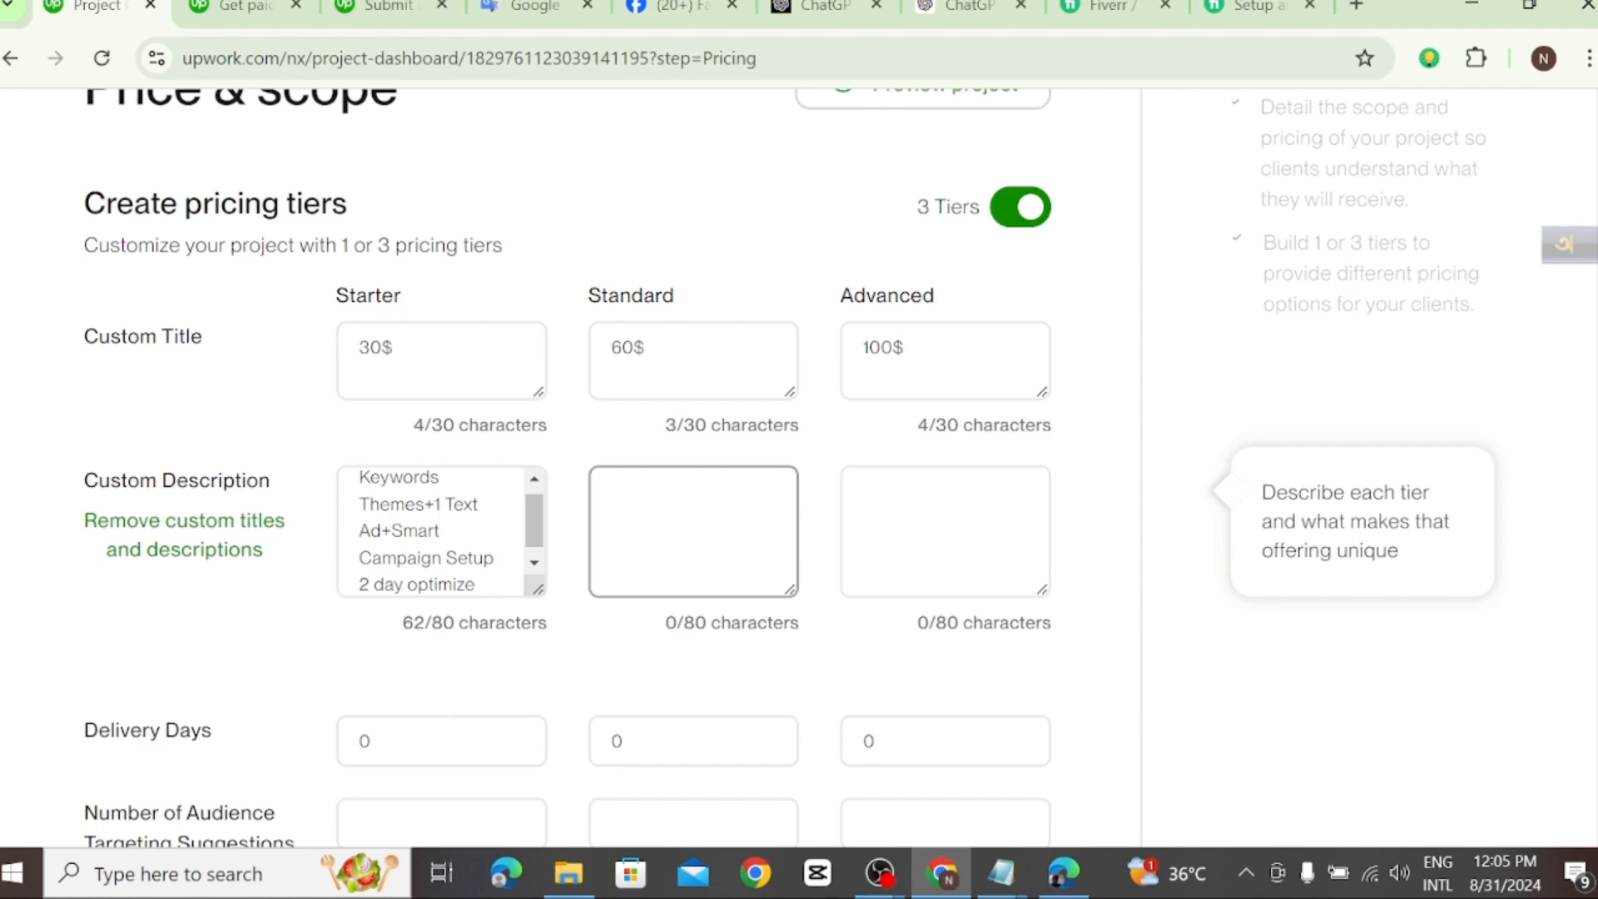
{"action": "left_click", "coordinate": [1109, 7]}
{"action": "left_click", "coordinate": [1244, 6]}
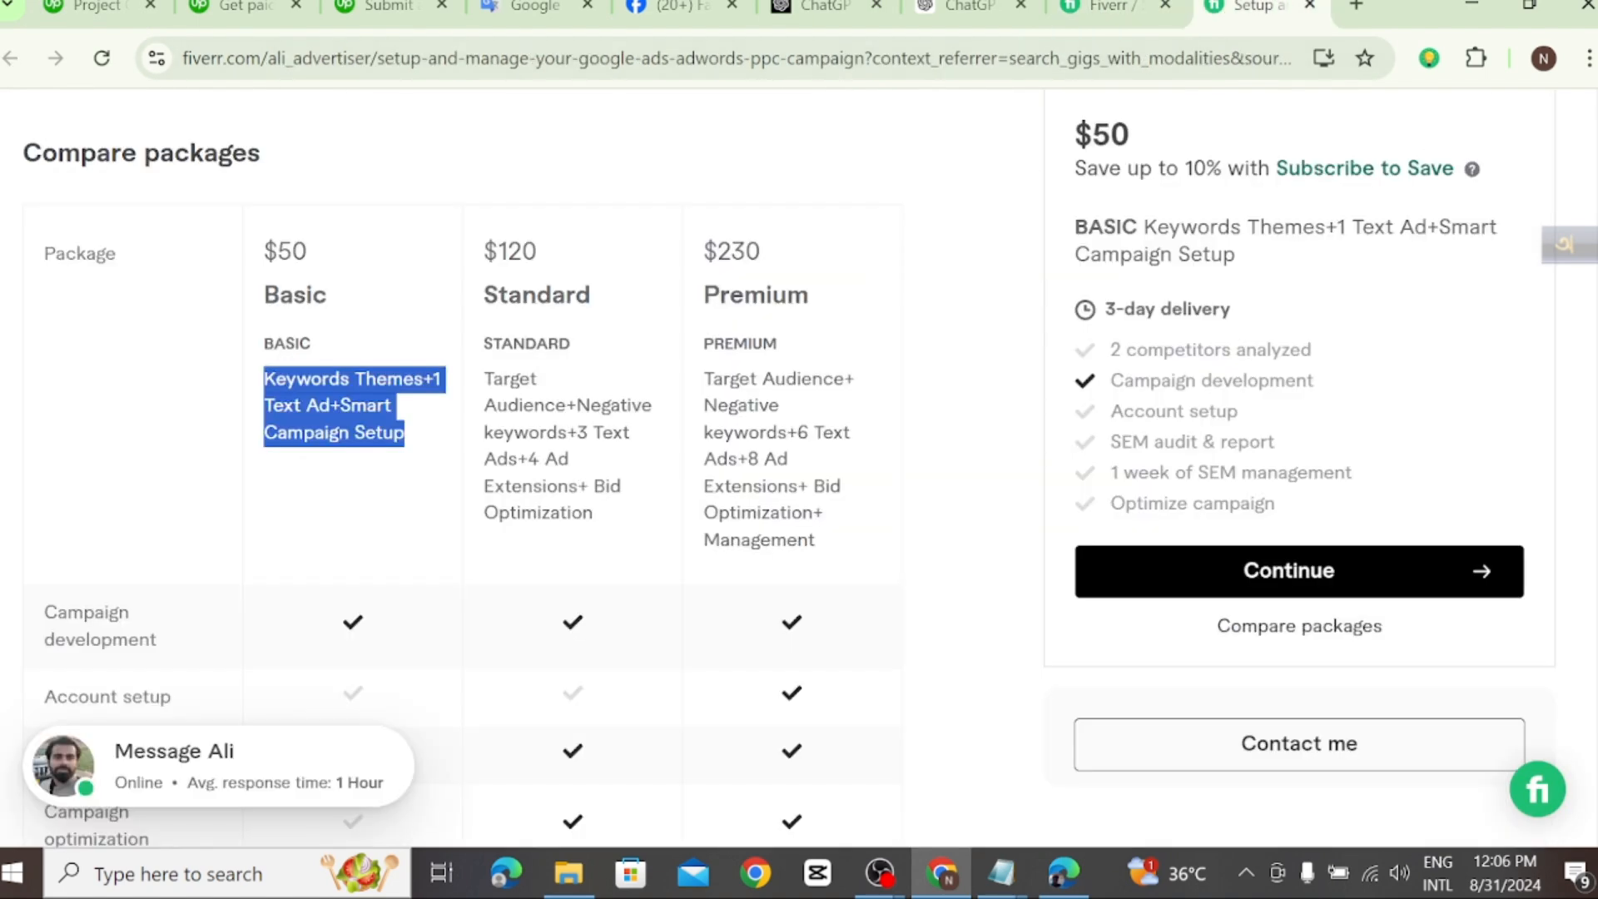
{"action": "left_click_drag", "start_coordinate": [592, 513], "coordinate": [484, 379]}
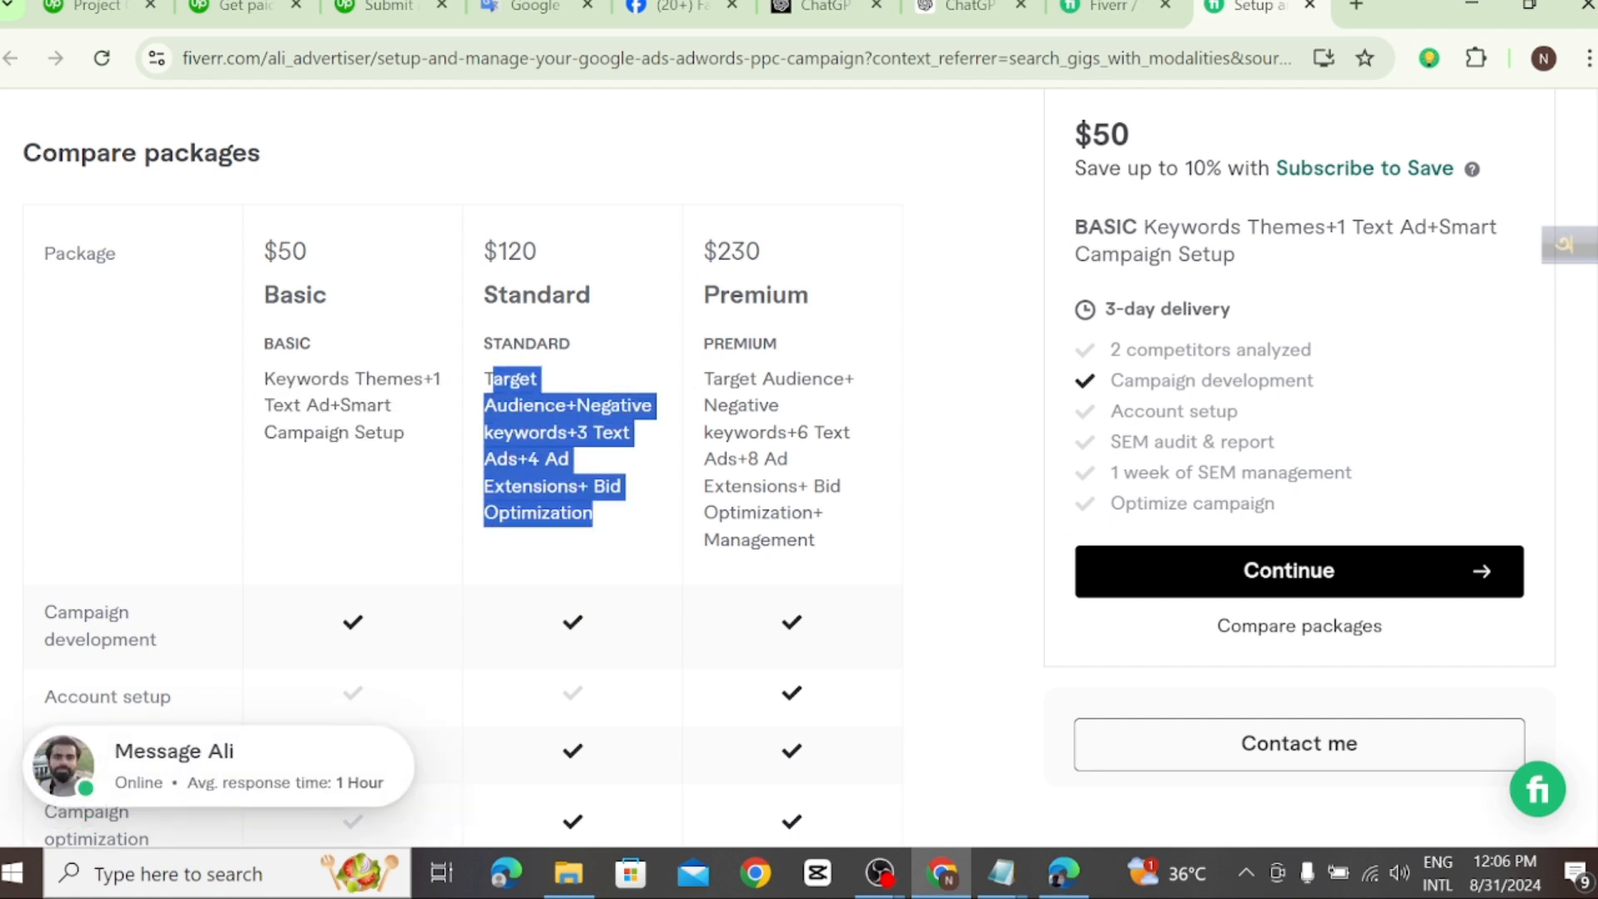
{"action": "right_click", "coordinate": [524, 426]}
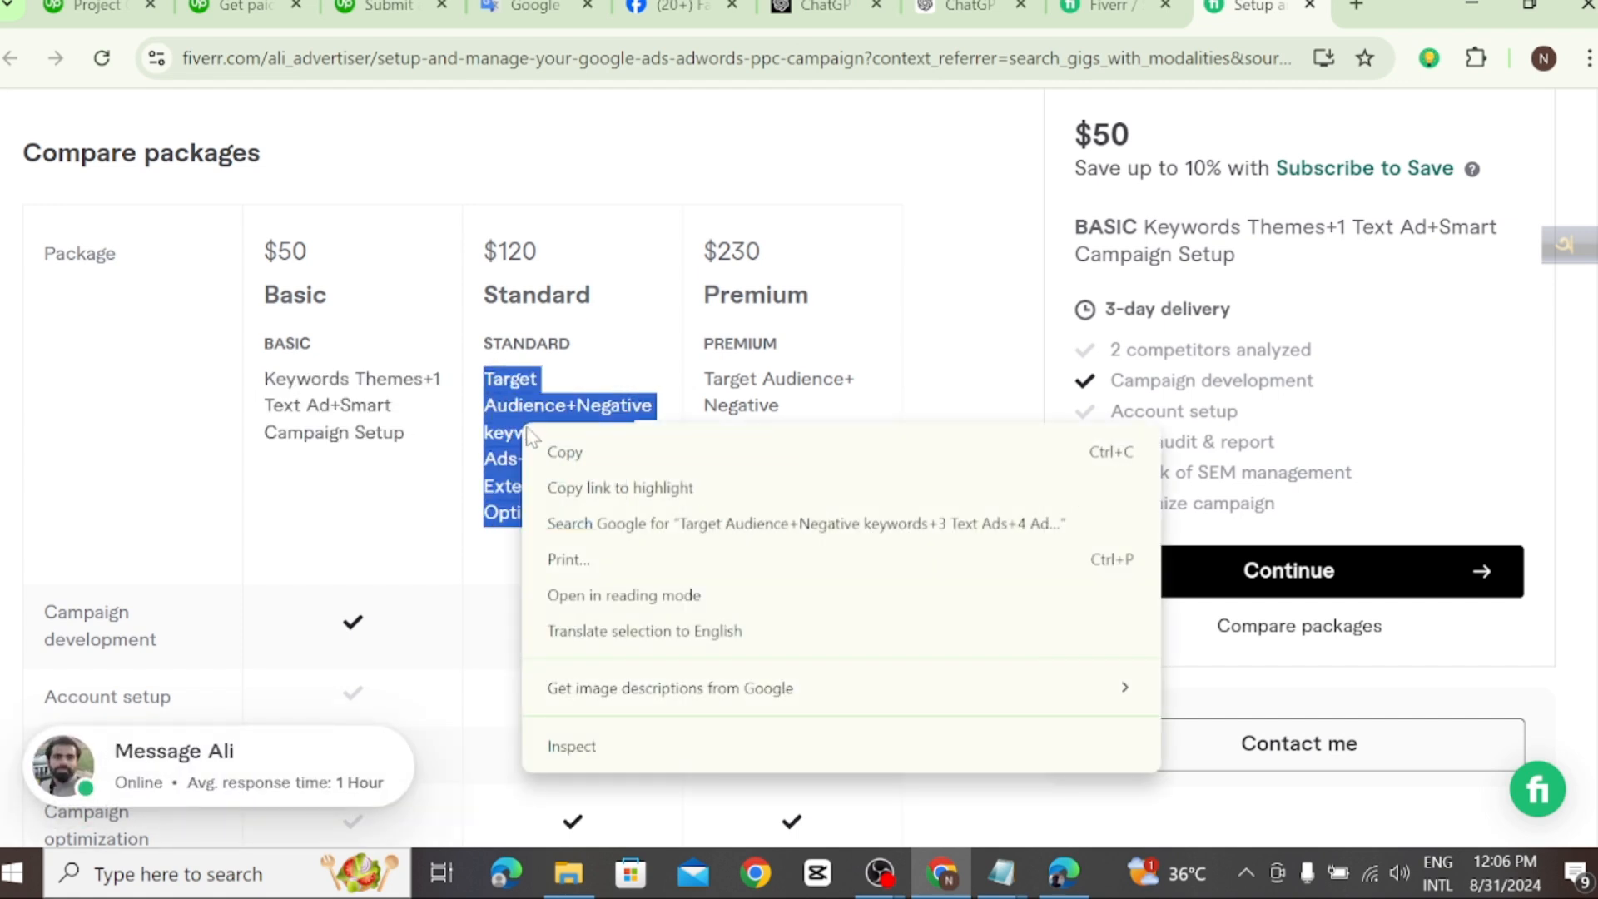
{"action": "left_click", "coordinate": [561, 452]}
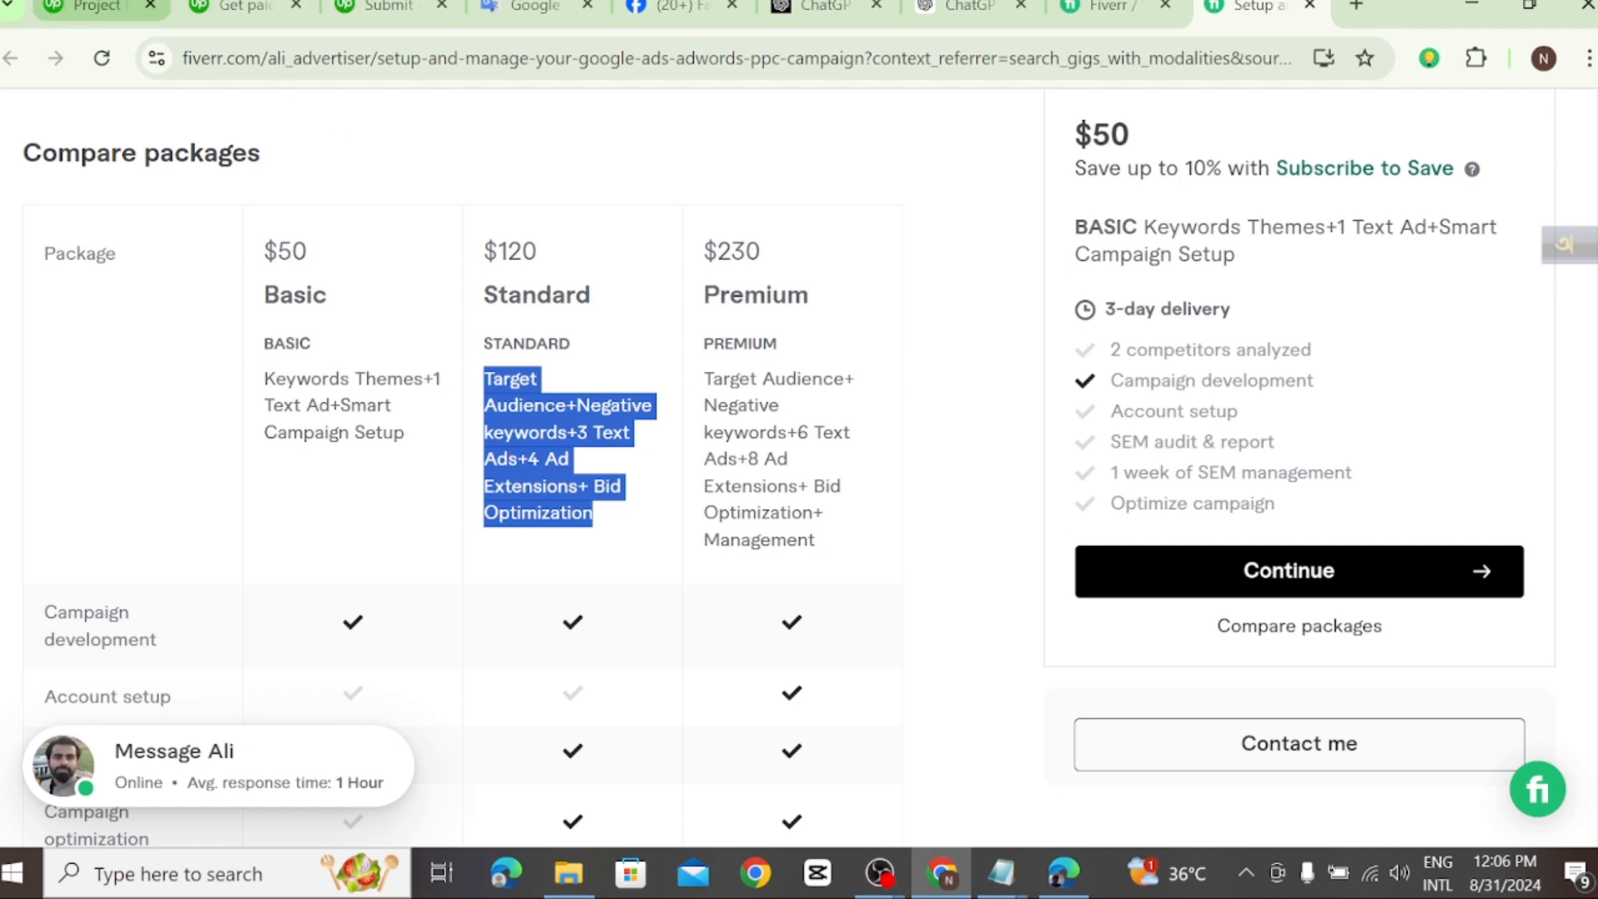
Step: Paste the copied text into the Standard tier's custom description on the Upwork pricing page and review it
{"action": "left_click", "coordinate": [80, 8]}
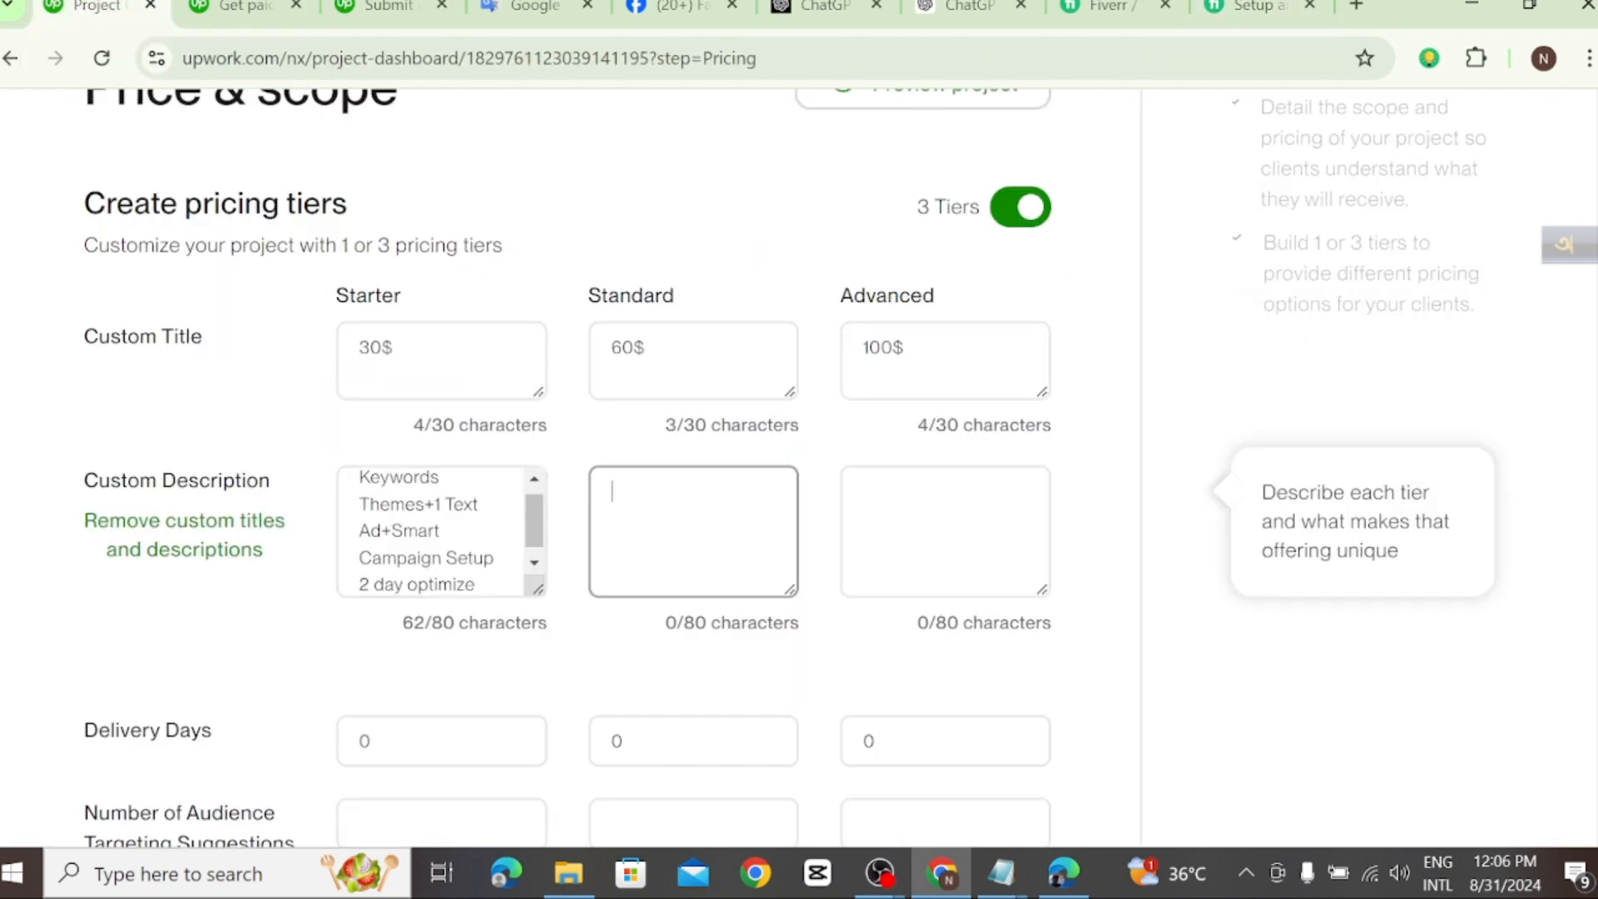
{"action": "right_click", "coordinate": [610, 483]}
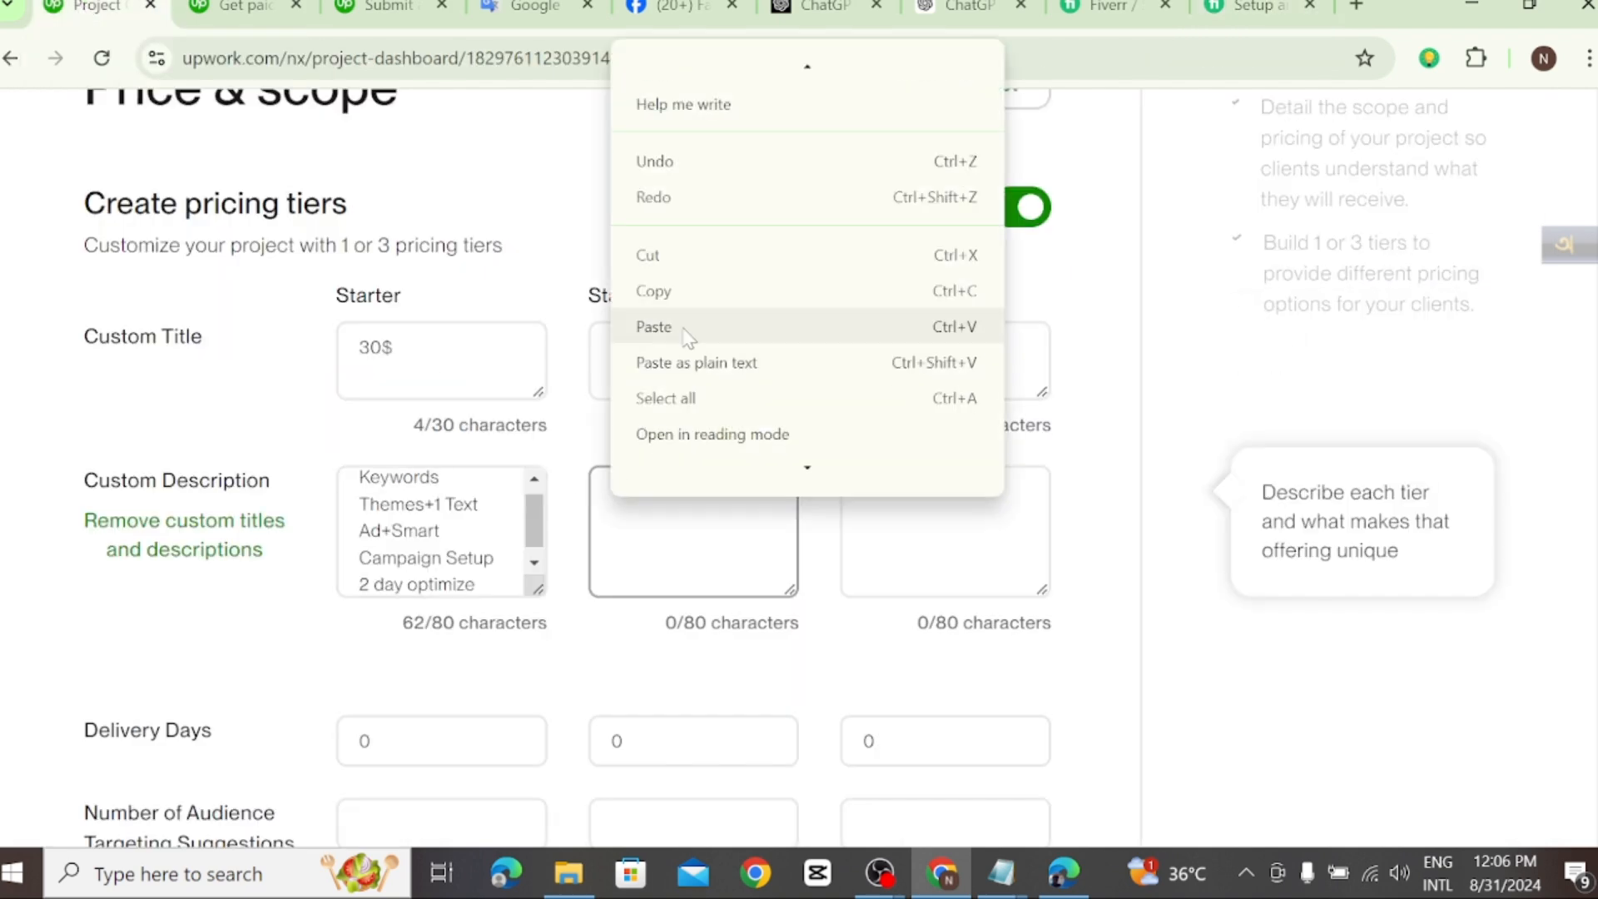
{"action": "left_click", "coordinate": [682, 325]}
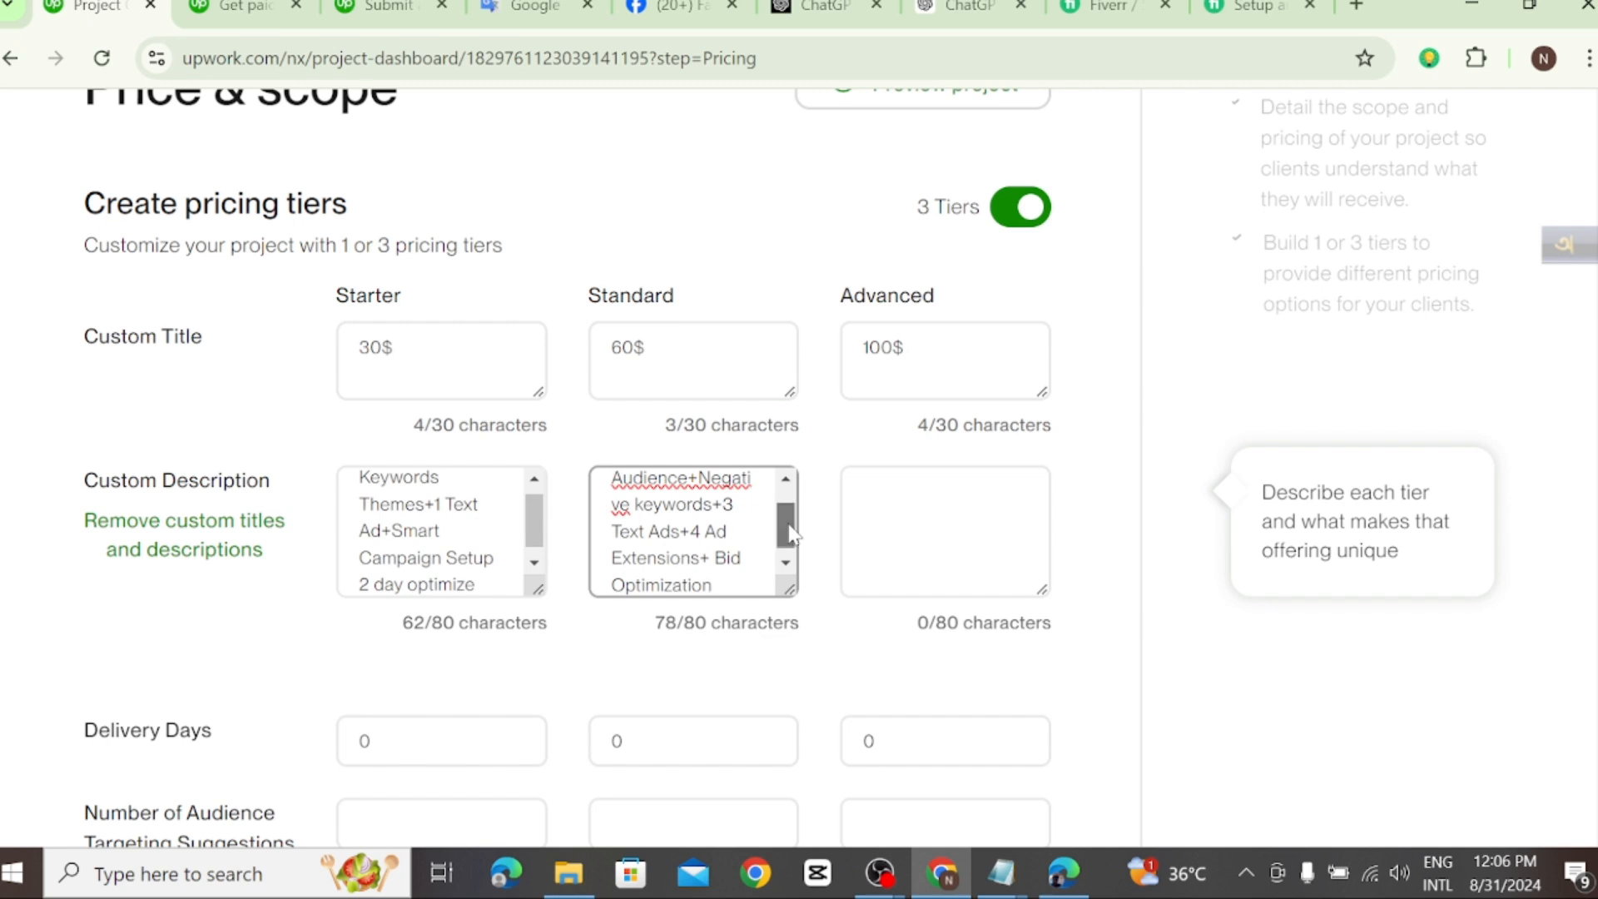
{"action": "mouse_move", "coordinate": [788, 528]}
{"action": "left_mouse_down"}
{"action": "mouse_move", "coordinate": [782, 485]}
{"action": "mouse_move", "coordinate": [784, 550]}
{"action": "left_mouse_up"}
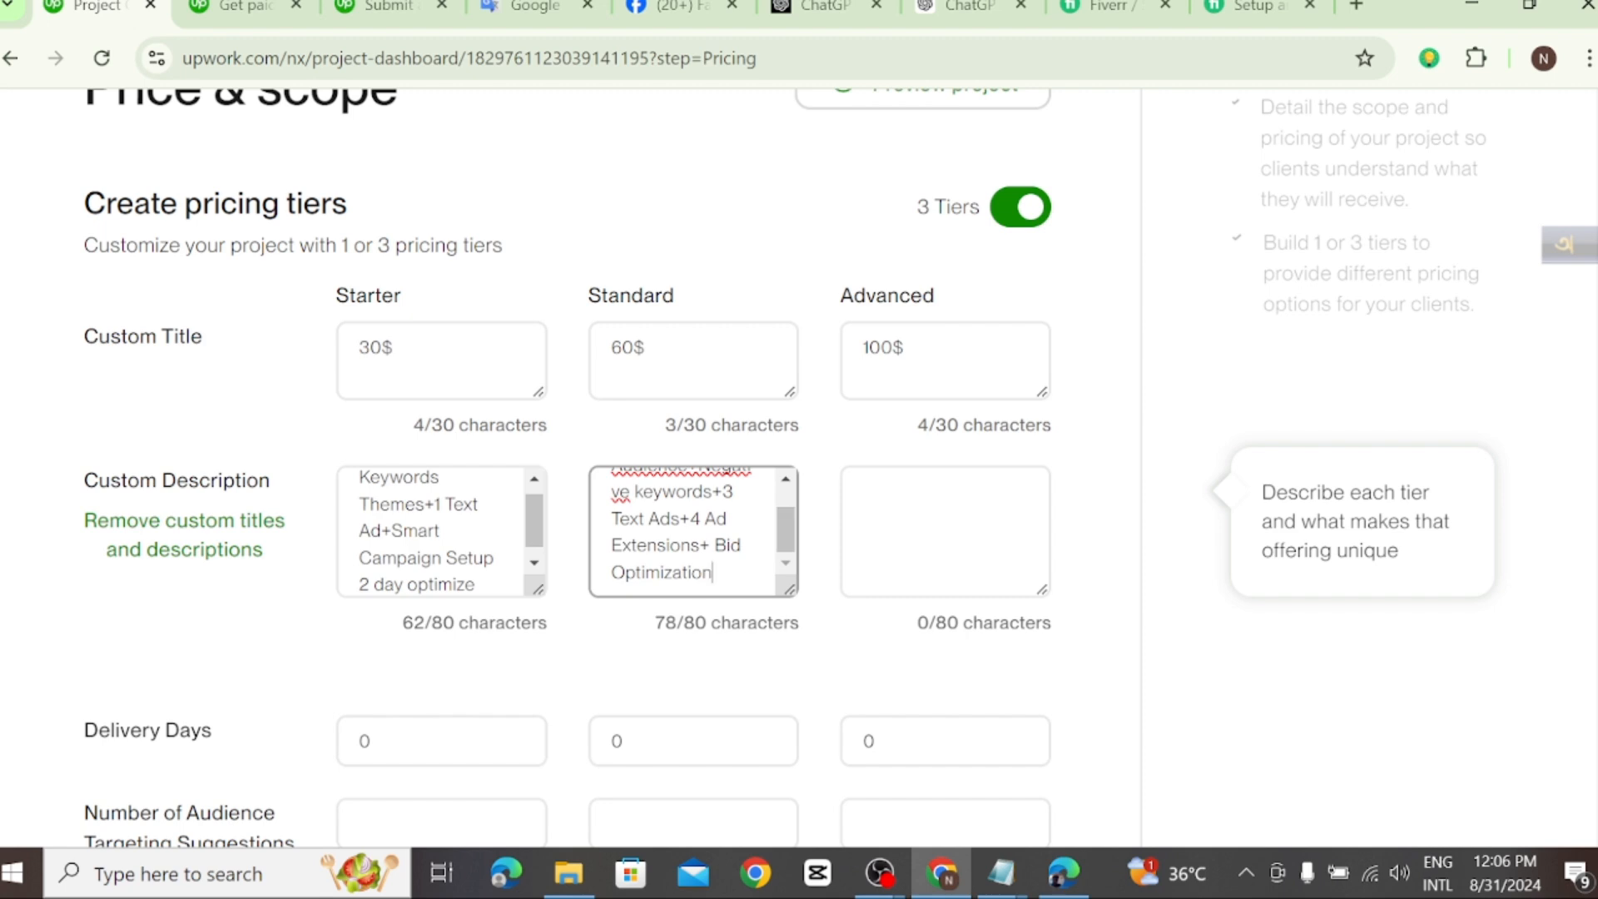
{"action": "left_click_drag", "start_coordinate": [784, 541], "coordinate": [787, 514]}
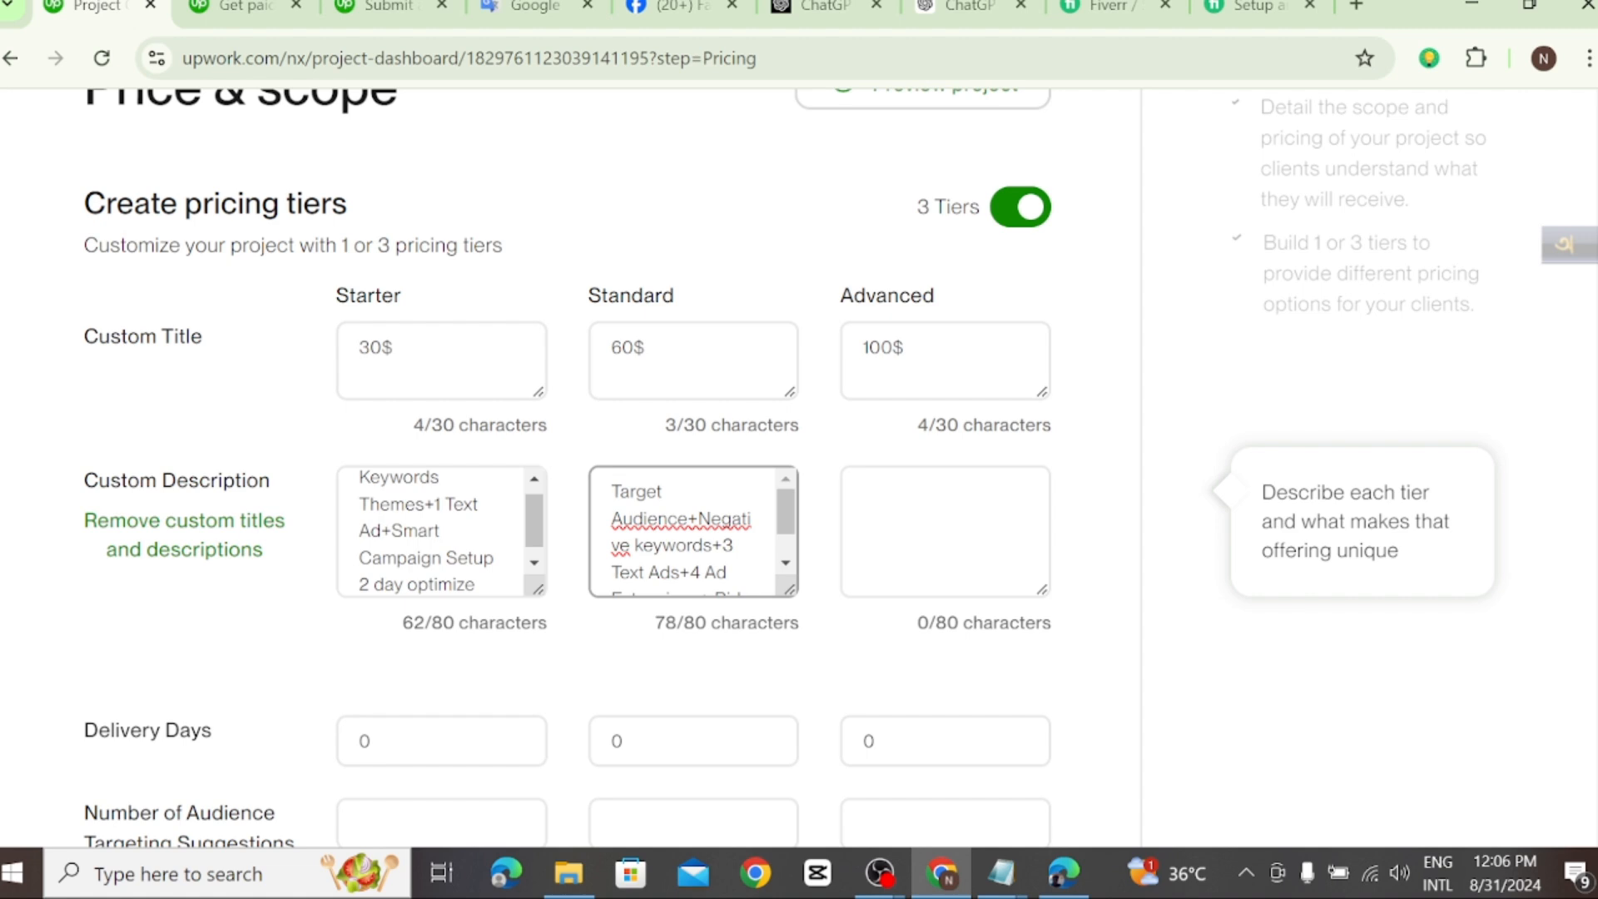
Step: Copy the gig's Premium package description, from "Target Audience+ Negative keywords+6 Text Ads" through "Management", in the Fiverr Compare packages table
{"action": "left_click", "coordinate": [865, 499]}
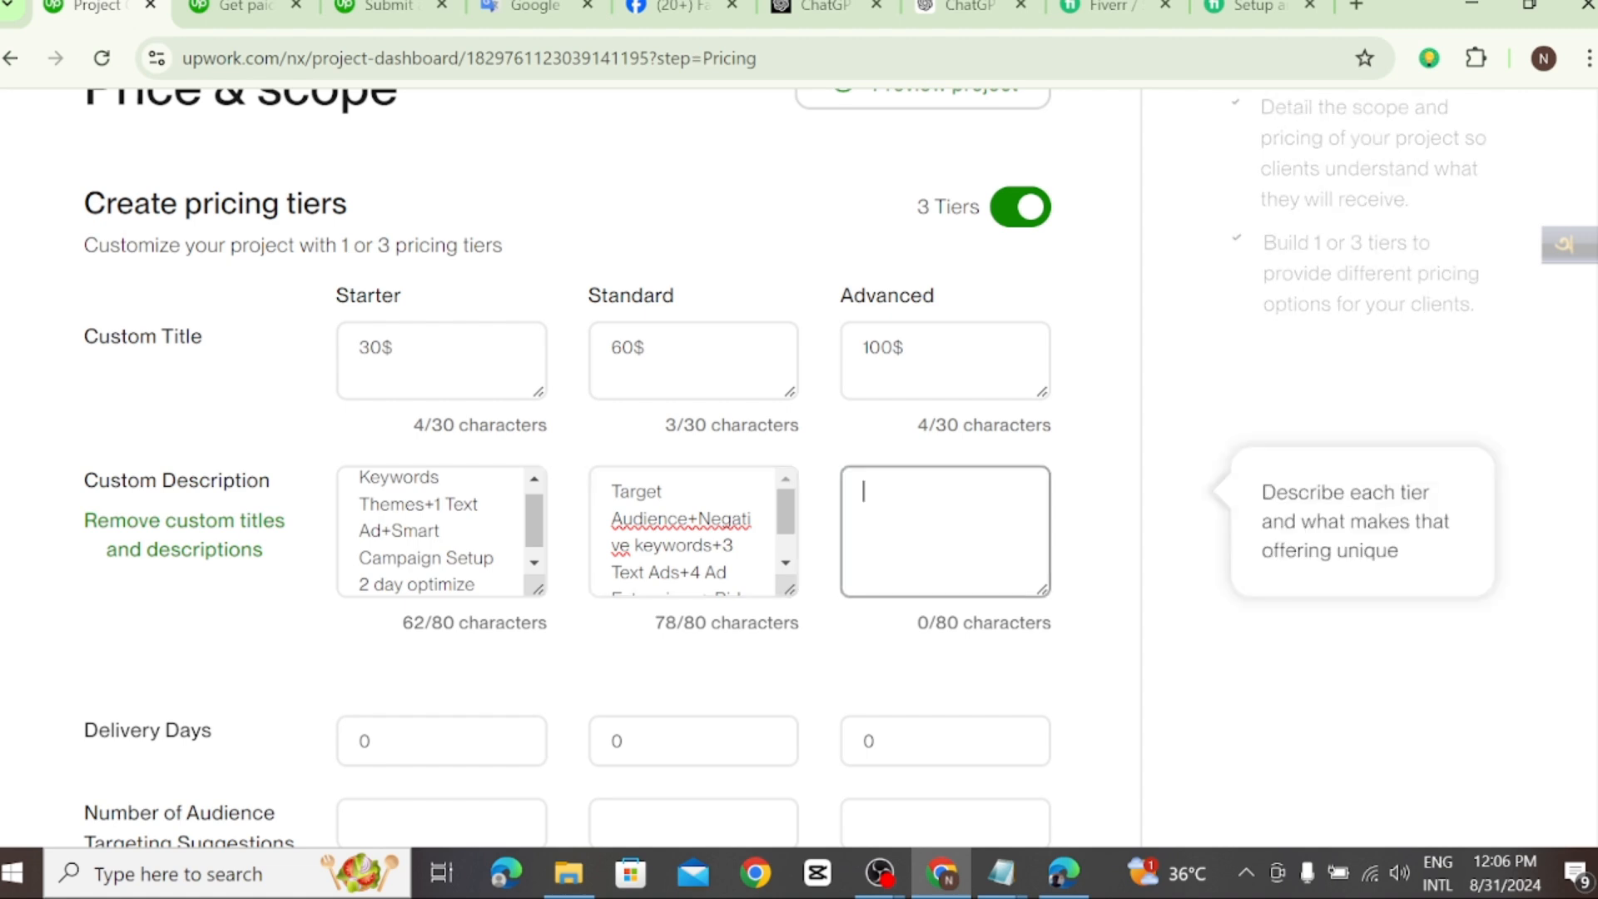
{"action": "left_click", "coordinate": [1226, 10]}
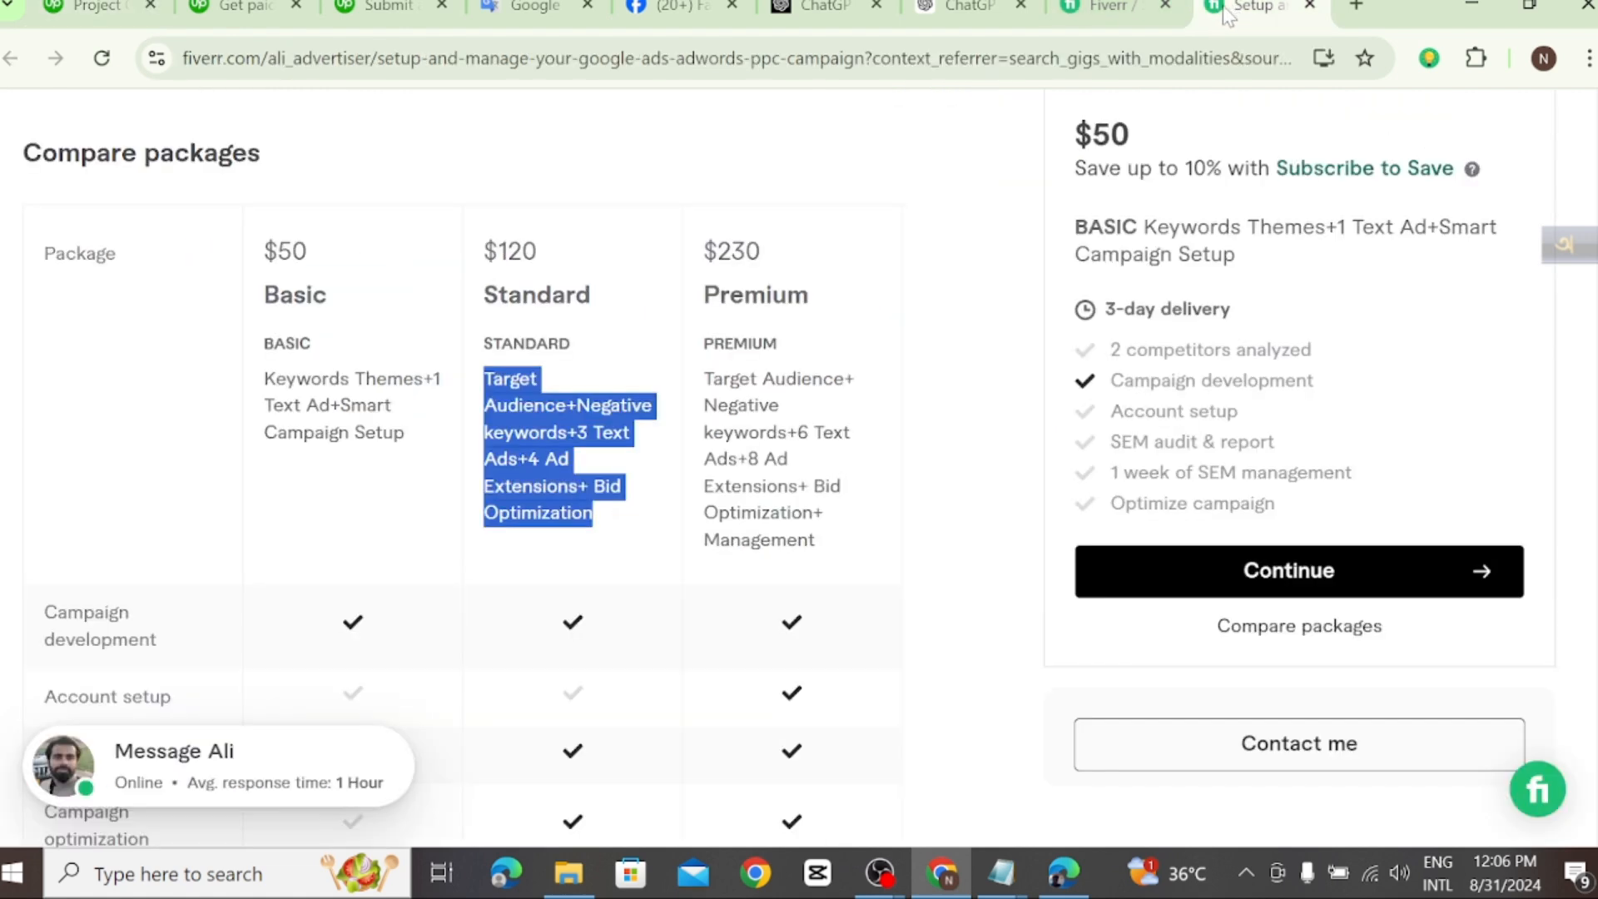
{"action": "left_click", "coordinate": [823, 556]}
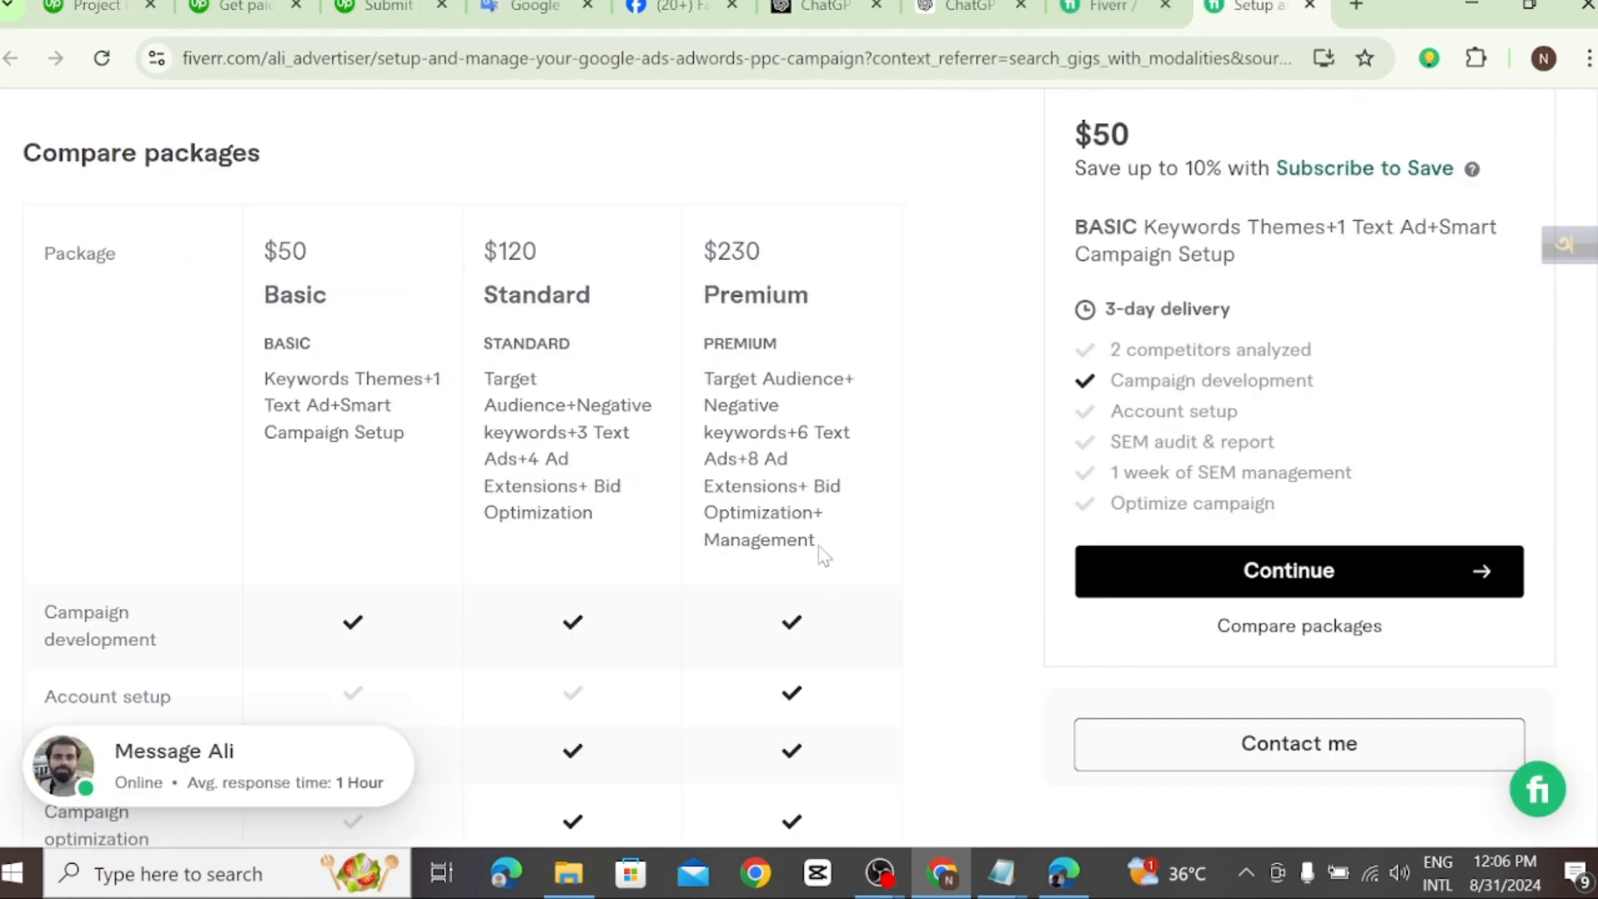
{"action": "left_click_drag", "start_coordinate": [824, 556], "coordinate": [703, 387]}
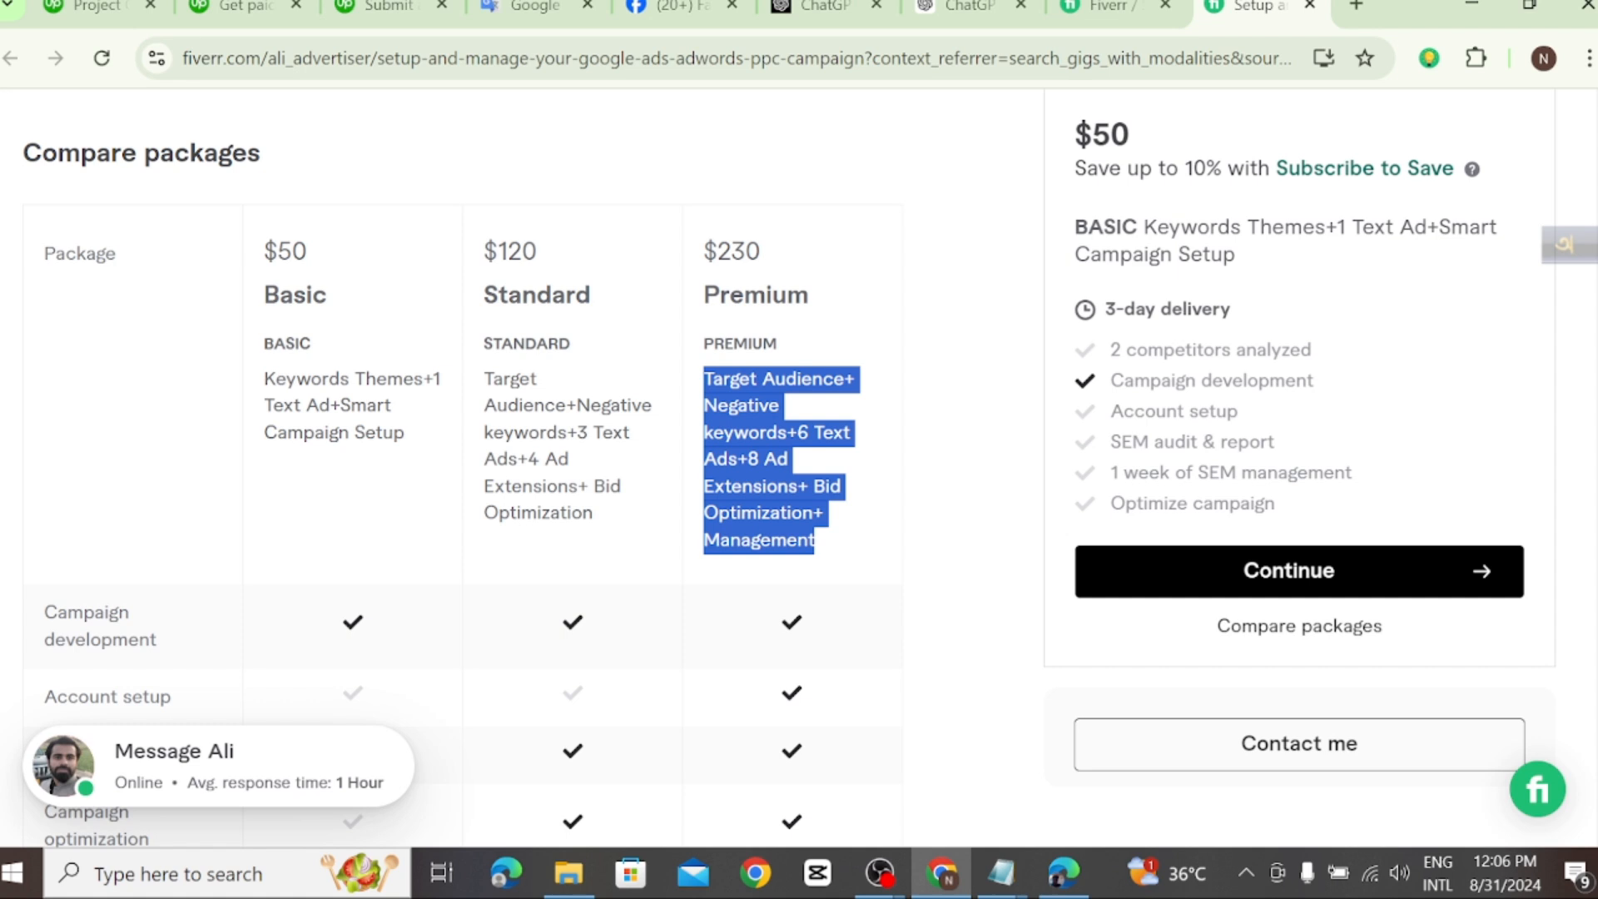
{"action": "right_click", "coordinate": [732, 447]}
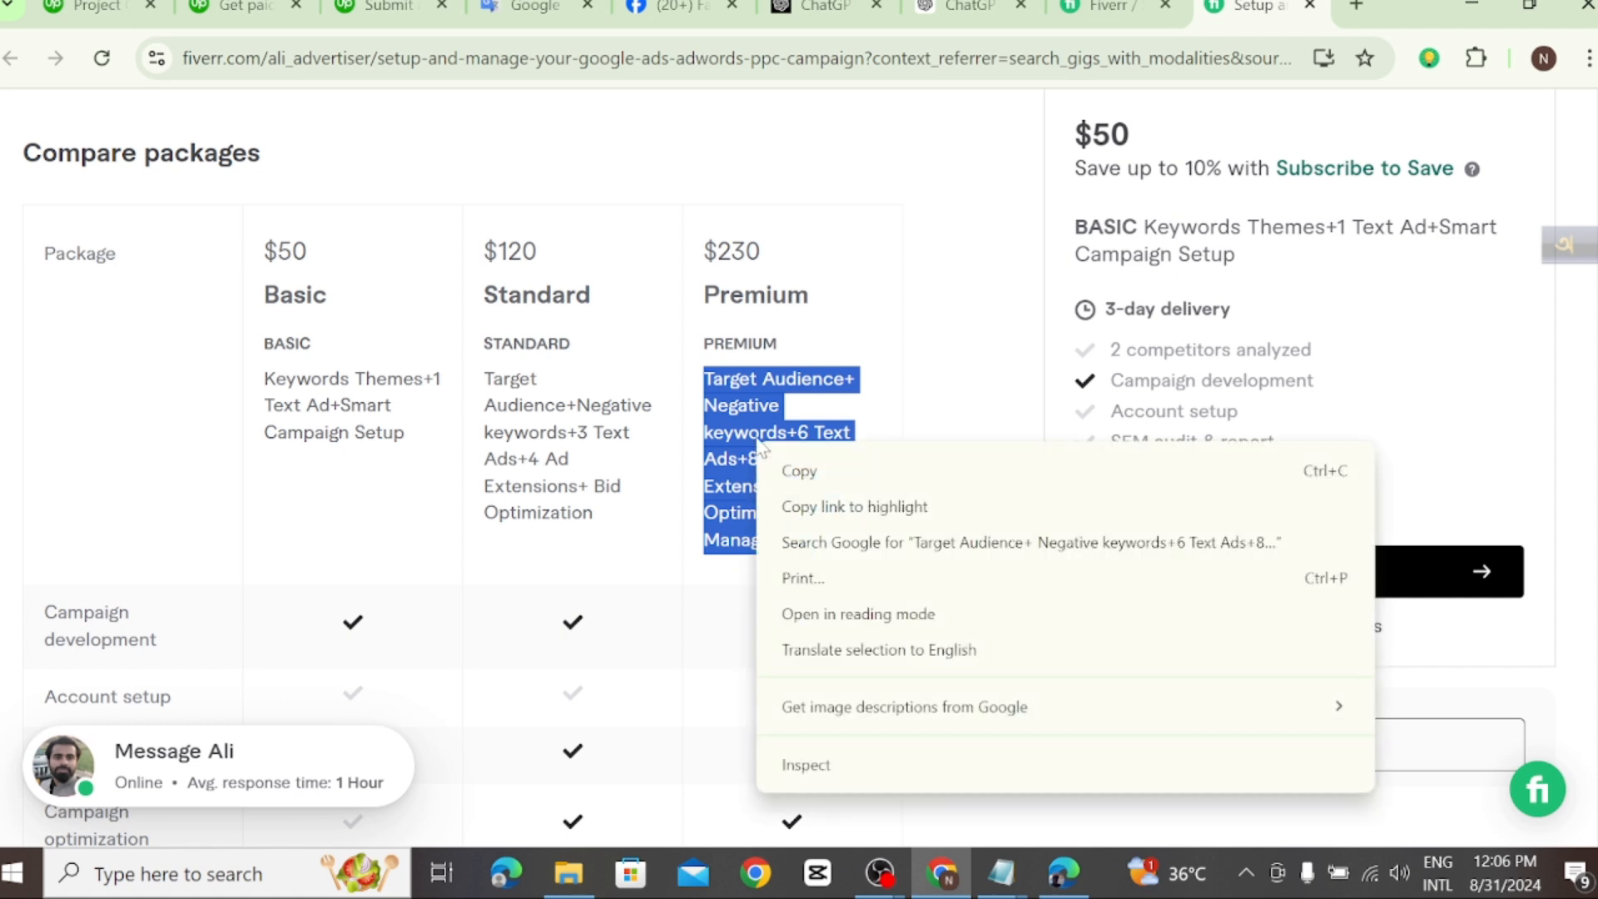
{"action": "left_click", "coordinate": [803, 468]}
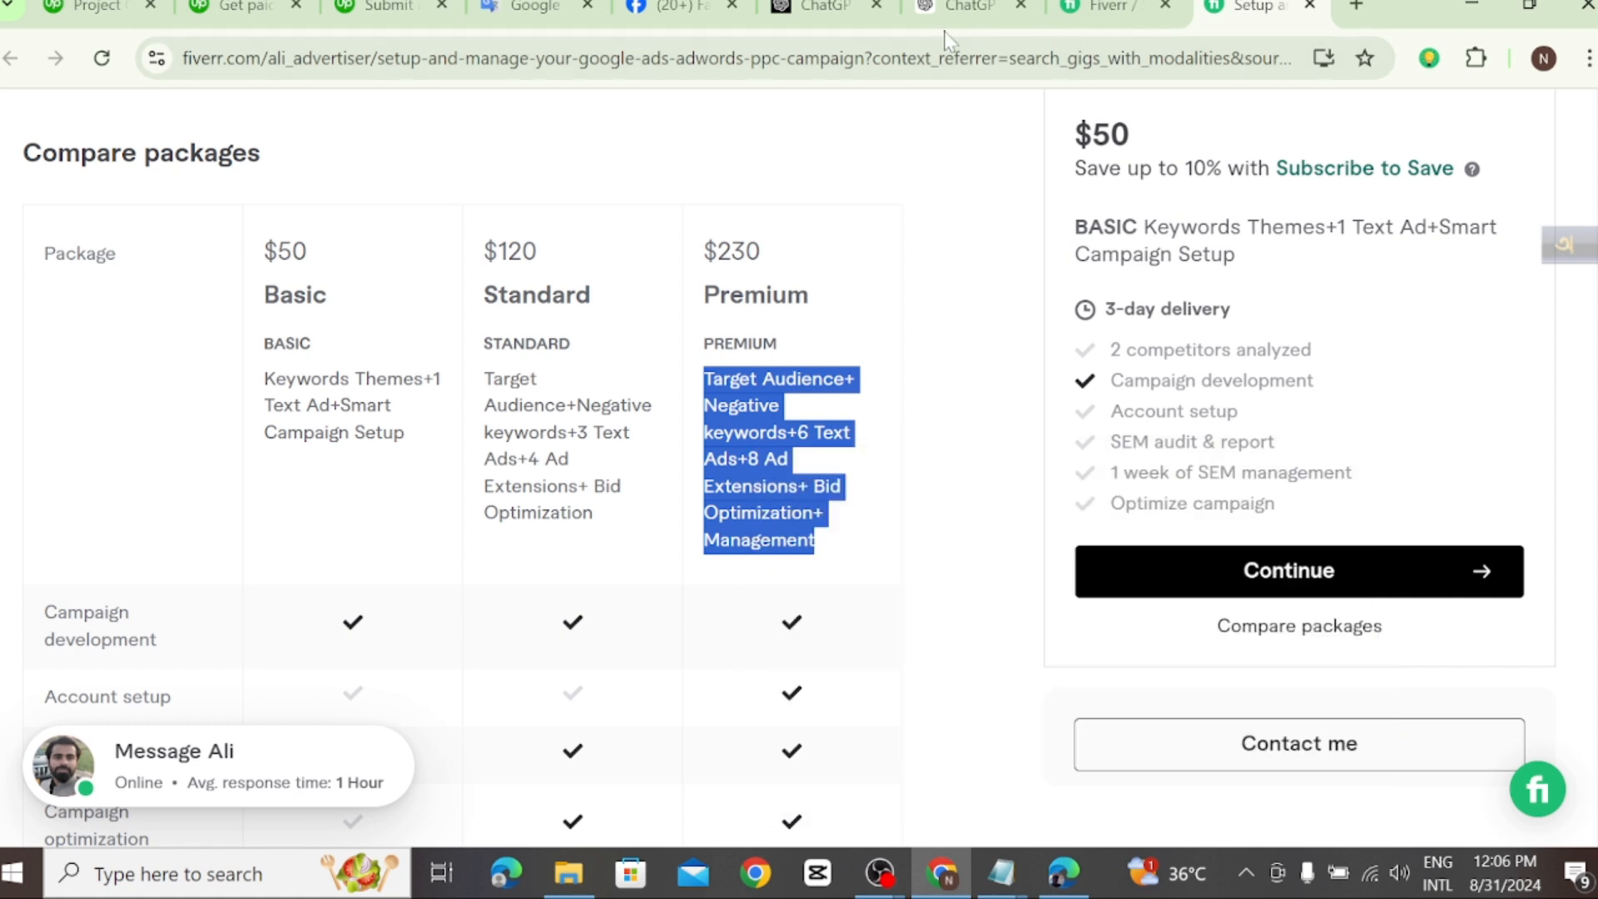
Step: Return to the Upwork pricing page and paste the copied Premium text into the Advanced tier's custom description
{"action": "left_click", "coordinate": [120, 18]}
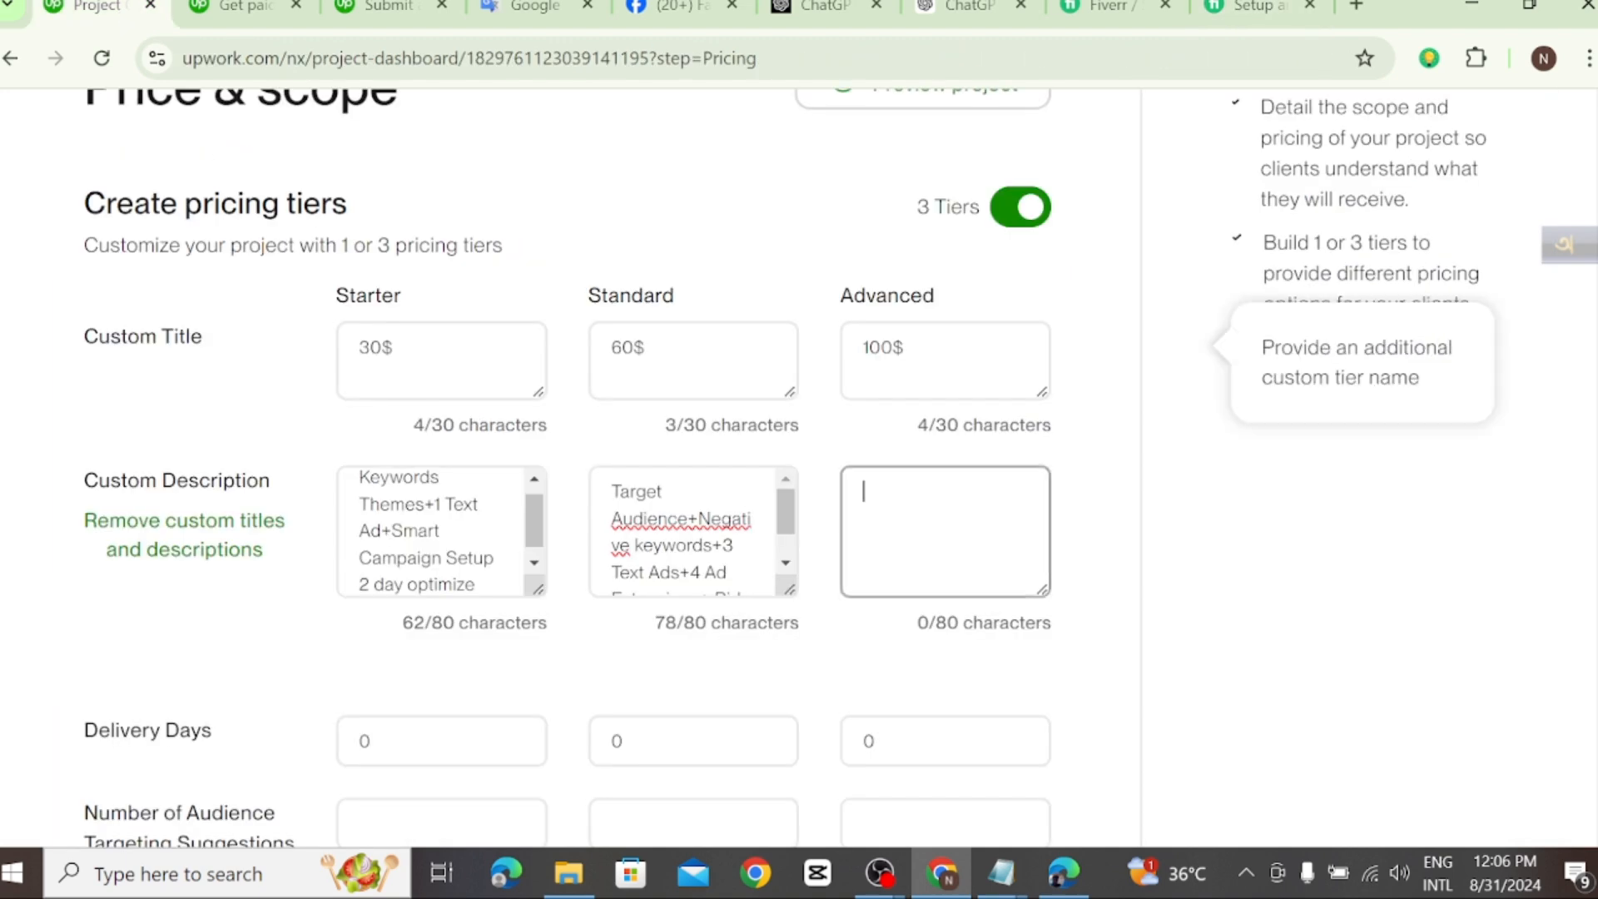
{"action": "right_click", "coordinate": [870, 513]}
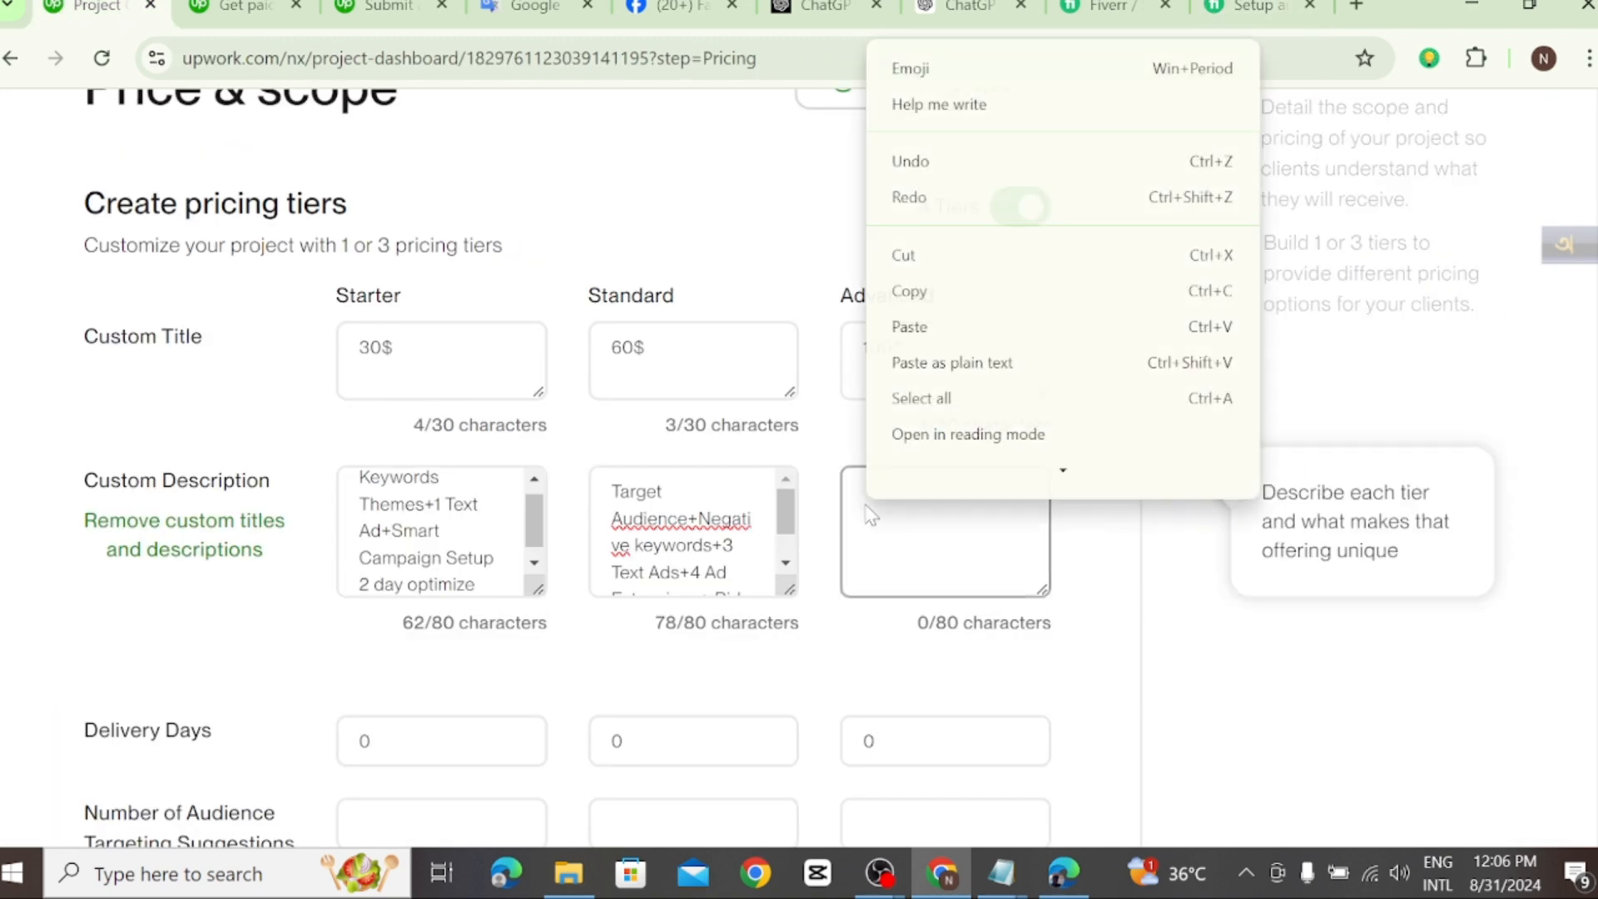
{"action": "left_click", "coordinate": [909, 326]}
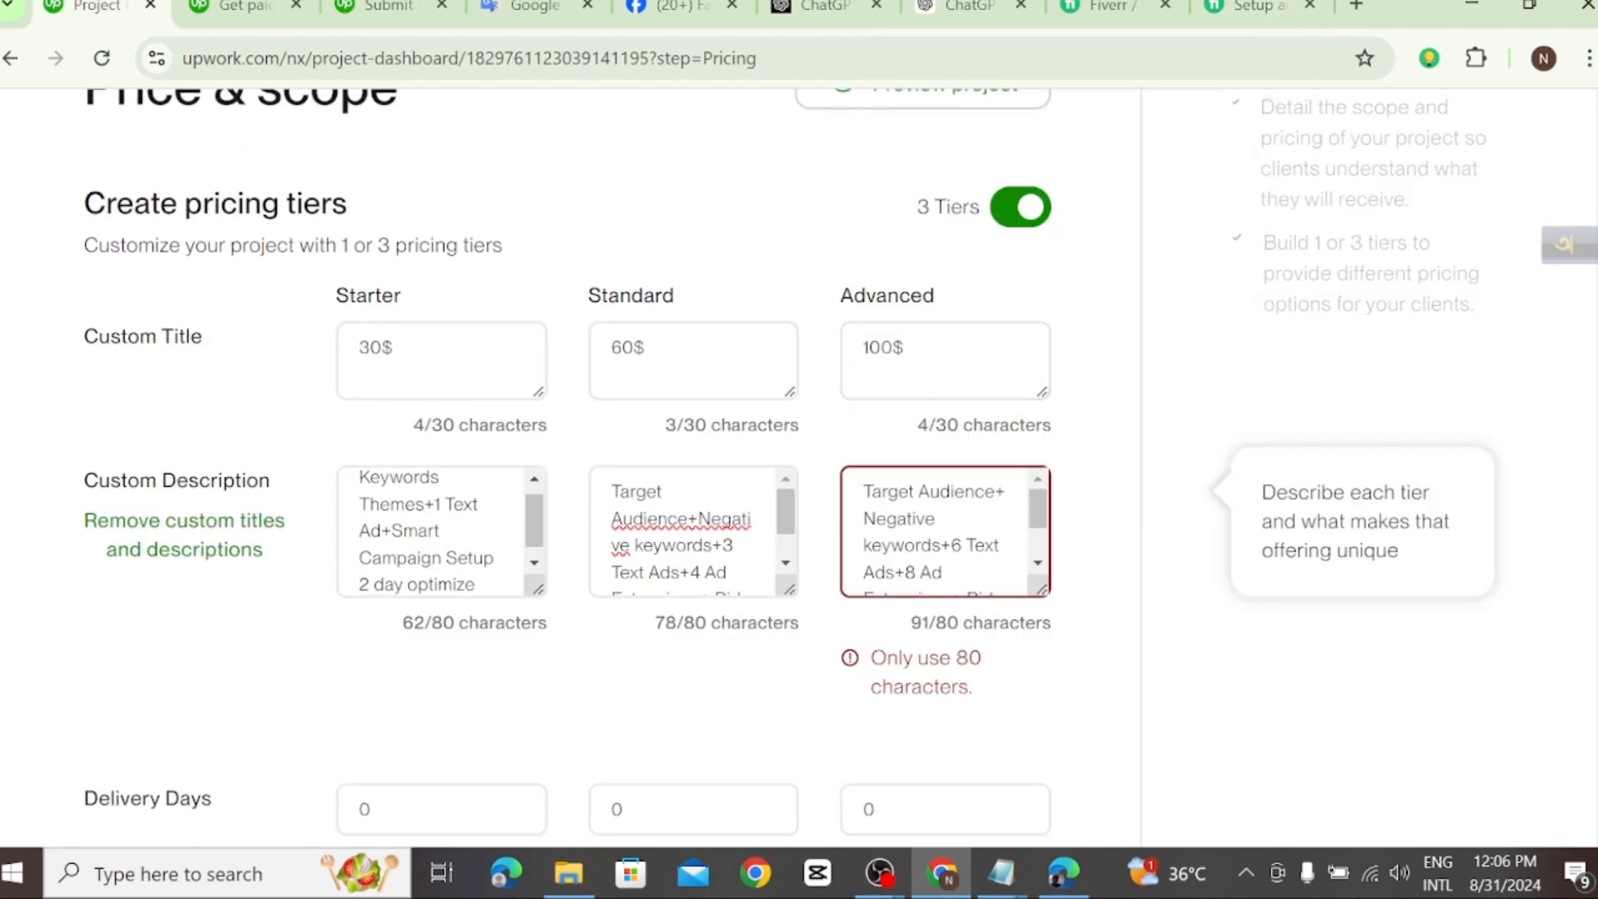
Step: Shorten the Advanced custom description to fit the 80-character limit by deleting its ending back to "Extensions+ Bid Optimizatio"
{"action": "scroll", "coordinate": [946, 533], "scroll_direction": "down", "scroll_amount": 1}
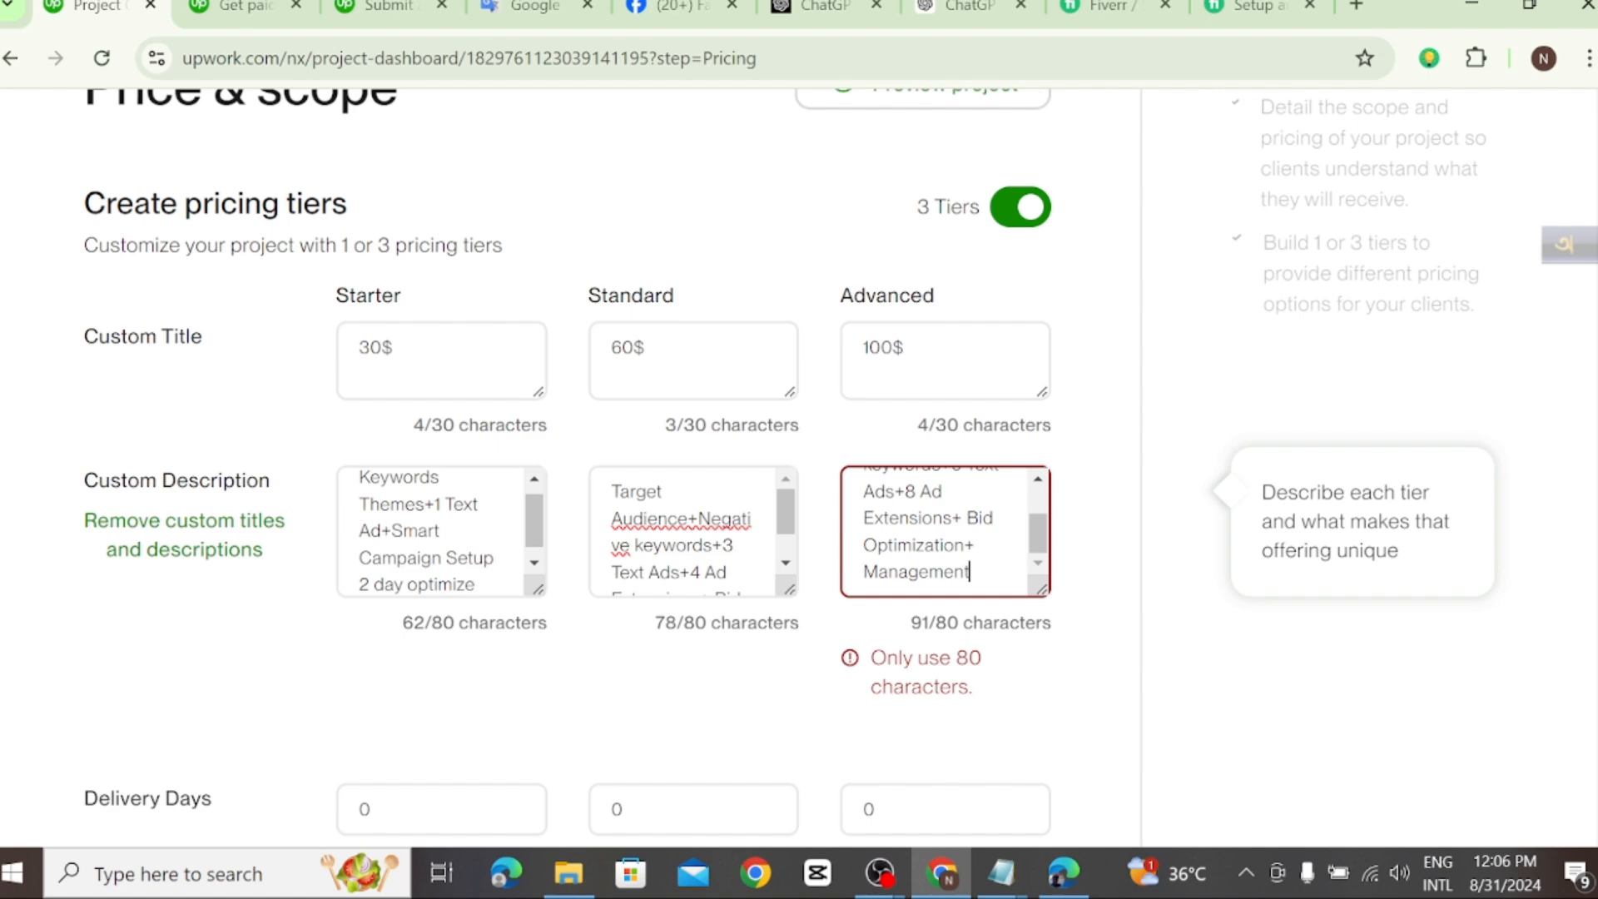
{"action": "scroll", "coordinate": [945, 533], "scroll_direction": "up", "scroll_amount": 4}
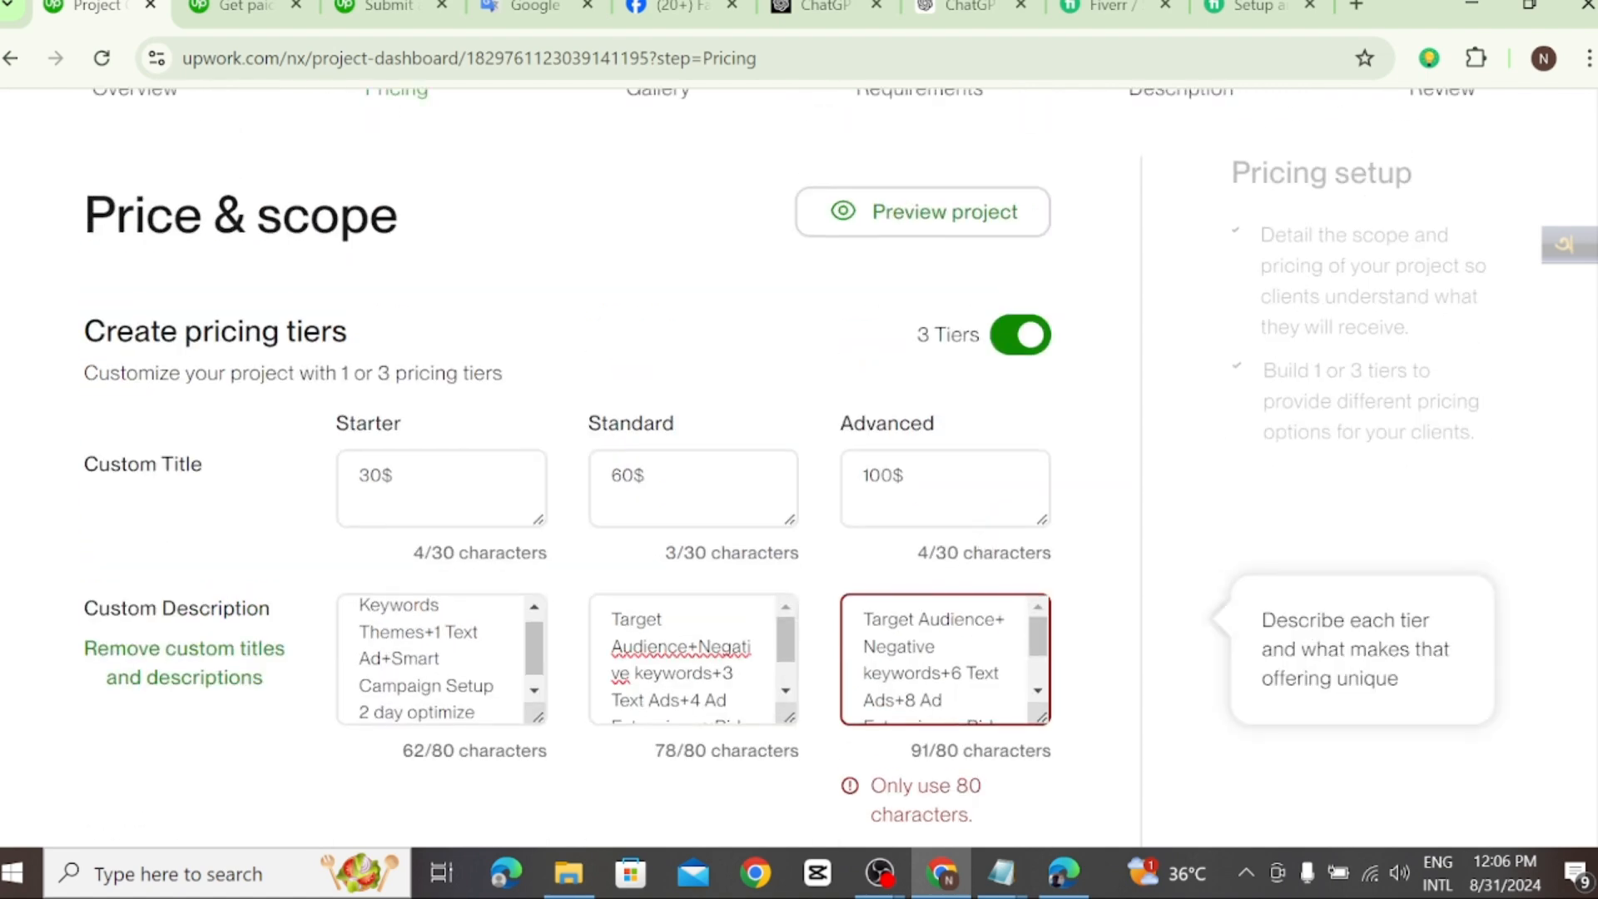
{"action": "scroll", "coordinate": [999, 628], "scroll_direction": "up", "scroll_amount": 1}
{"action": "scroll", "coordinate": [1009, 728], "scroll_direction": "down", "scroll_amount": 2}
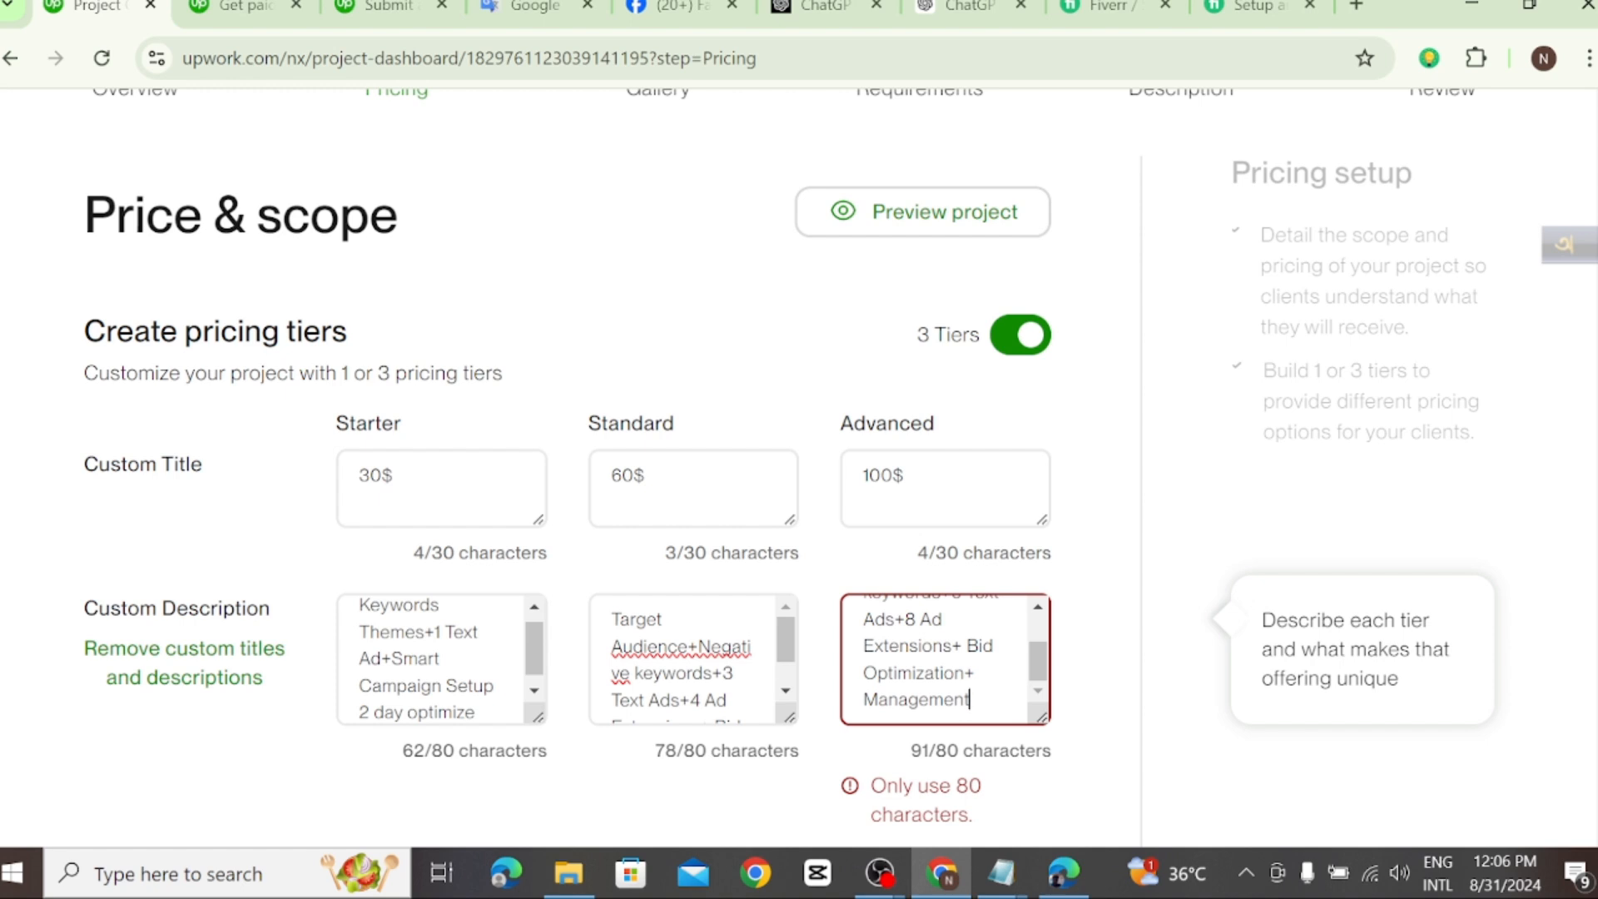
{"action": "key", "text": "BackSpace"}
{"action": "key", "text": "BackSpace"}
{"action": "key", "text": "BackSpace"}
{"action": "key", "text": "BackSpace"}
{"action": "key", "text": "BackSpace"}
{"action": "key", "text": "BackSpace"}
{"action": "key", "text": "BackSpace"}
{"action": "key", "text": "BackSpace"}
{"action": "key", "text": "BackSpace"}
{"action": "key", "text": "BackSpace"}
{"action": "key", "text": "BackSpace"}
{"action": "key", "text": "BackSpace"}
{"action": "key", "text": "BackSpace"}
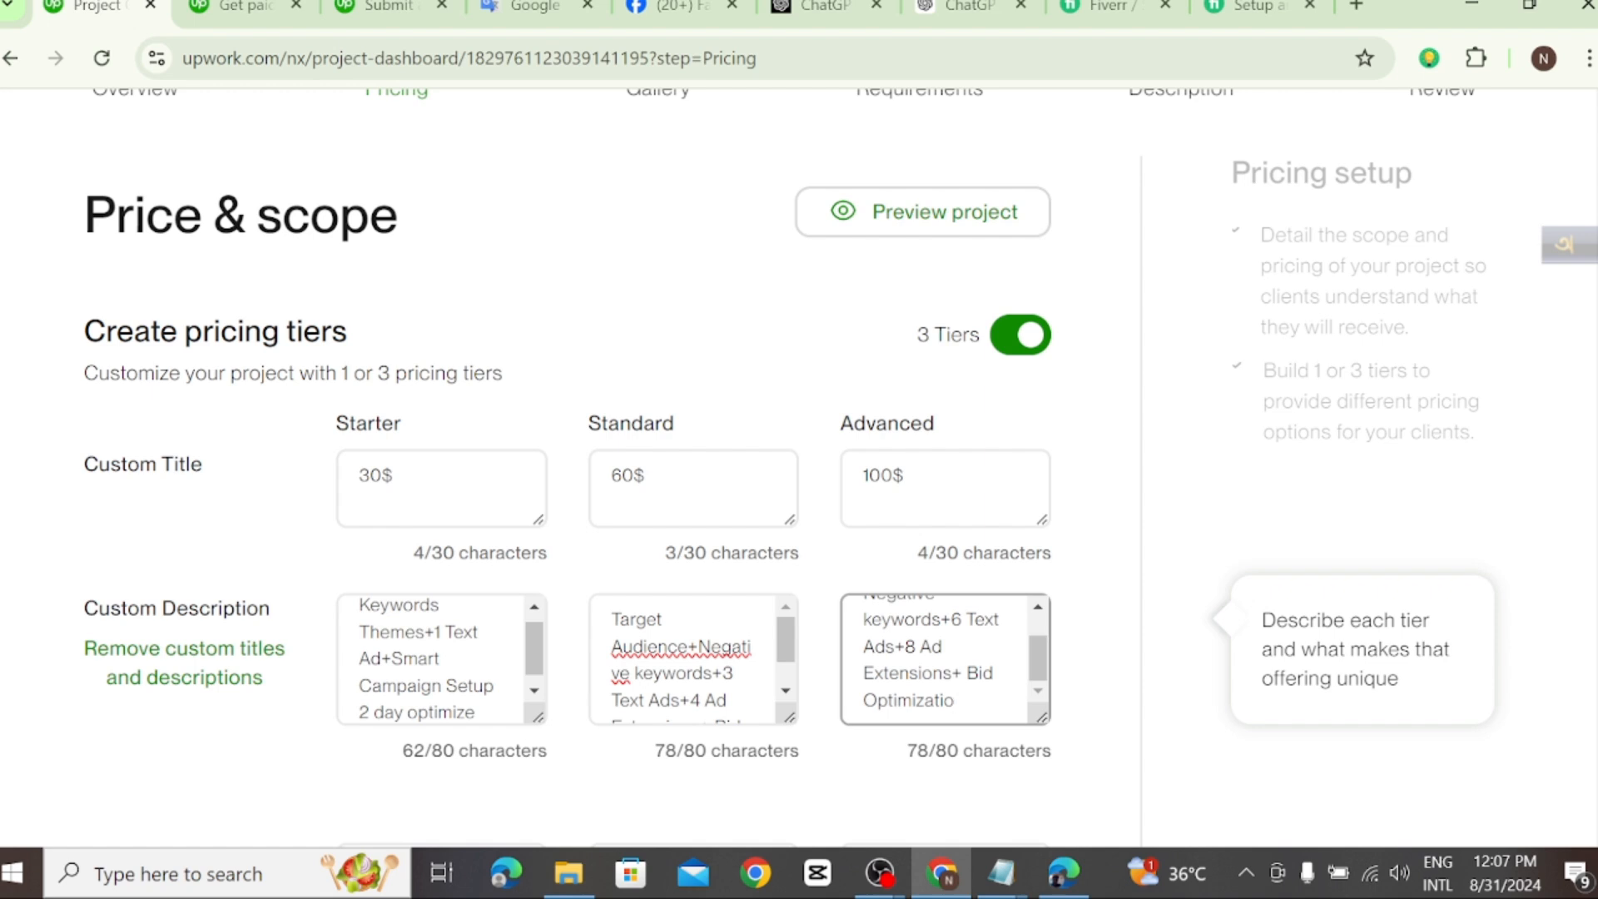
Step: Complete the last word of the Advanced custom description as "Optimization" and insert a space before "Negative" in the Standard description
{"action": "type", "text": "n"}
{"action": "scroll", "coordinate": [944, 659], "scroll_direction": "up", "scroll_amount": 1}
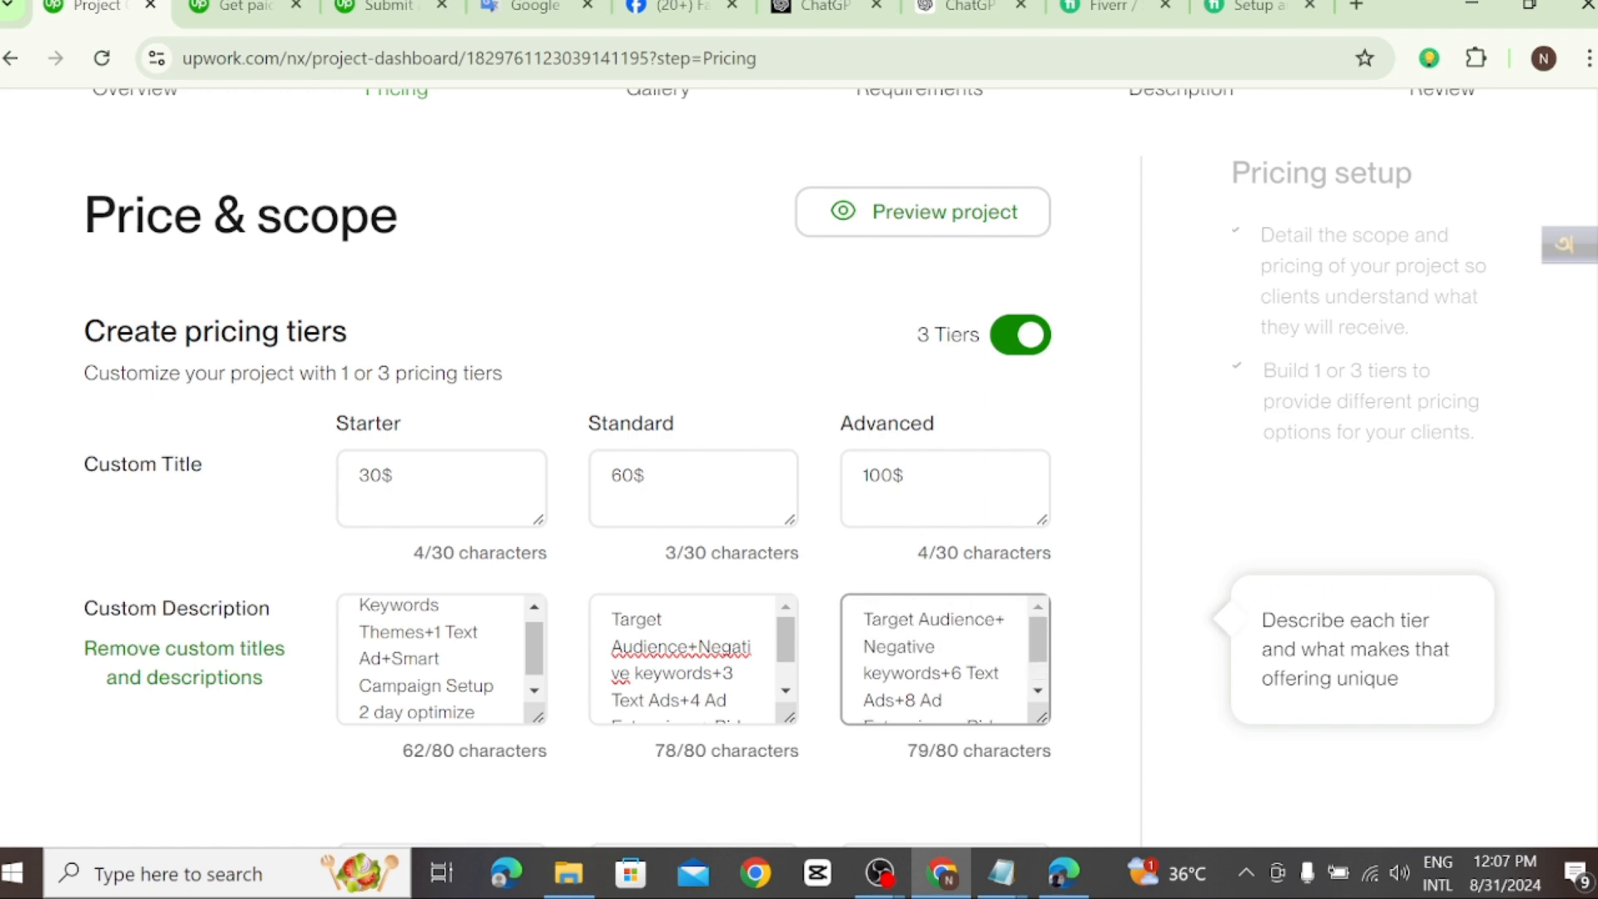
{"action": "scroll", "coordinate": [692, 659], "scroll_direction": "down", "scroll_amount": 1}
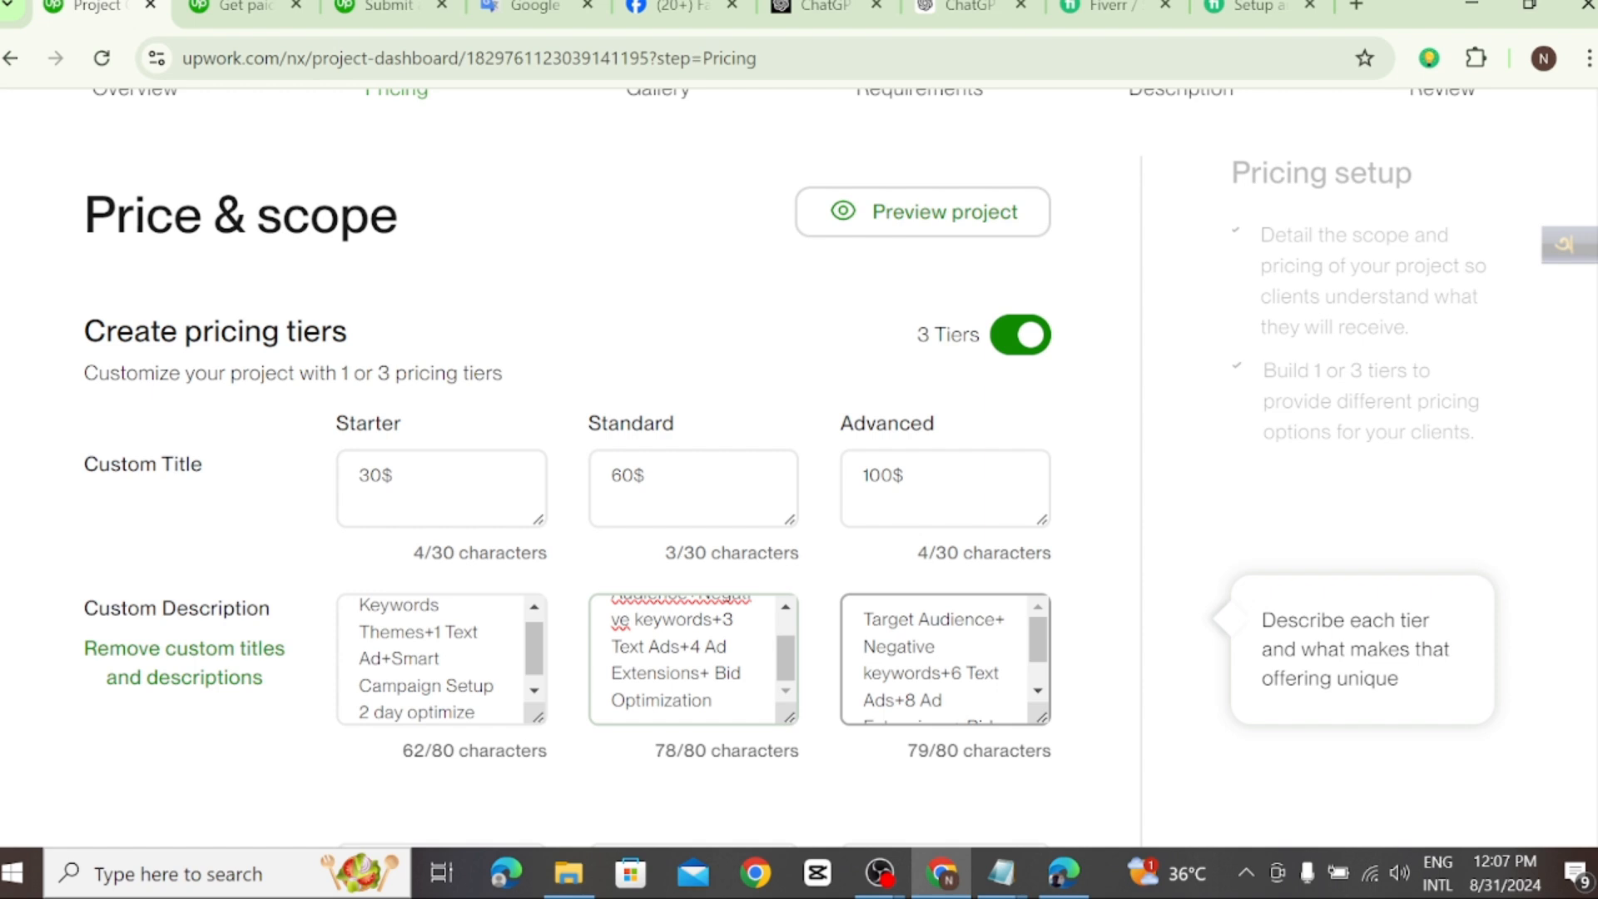
{"action": "scroll", "coordinate": [692, 659], "scroll_direction": "up", "scroll_amount": 1}
{"action": "left_click", "coordinate": [697, 646]}
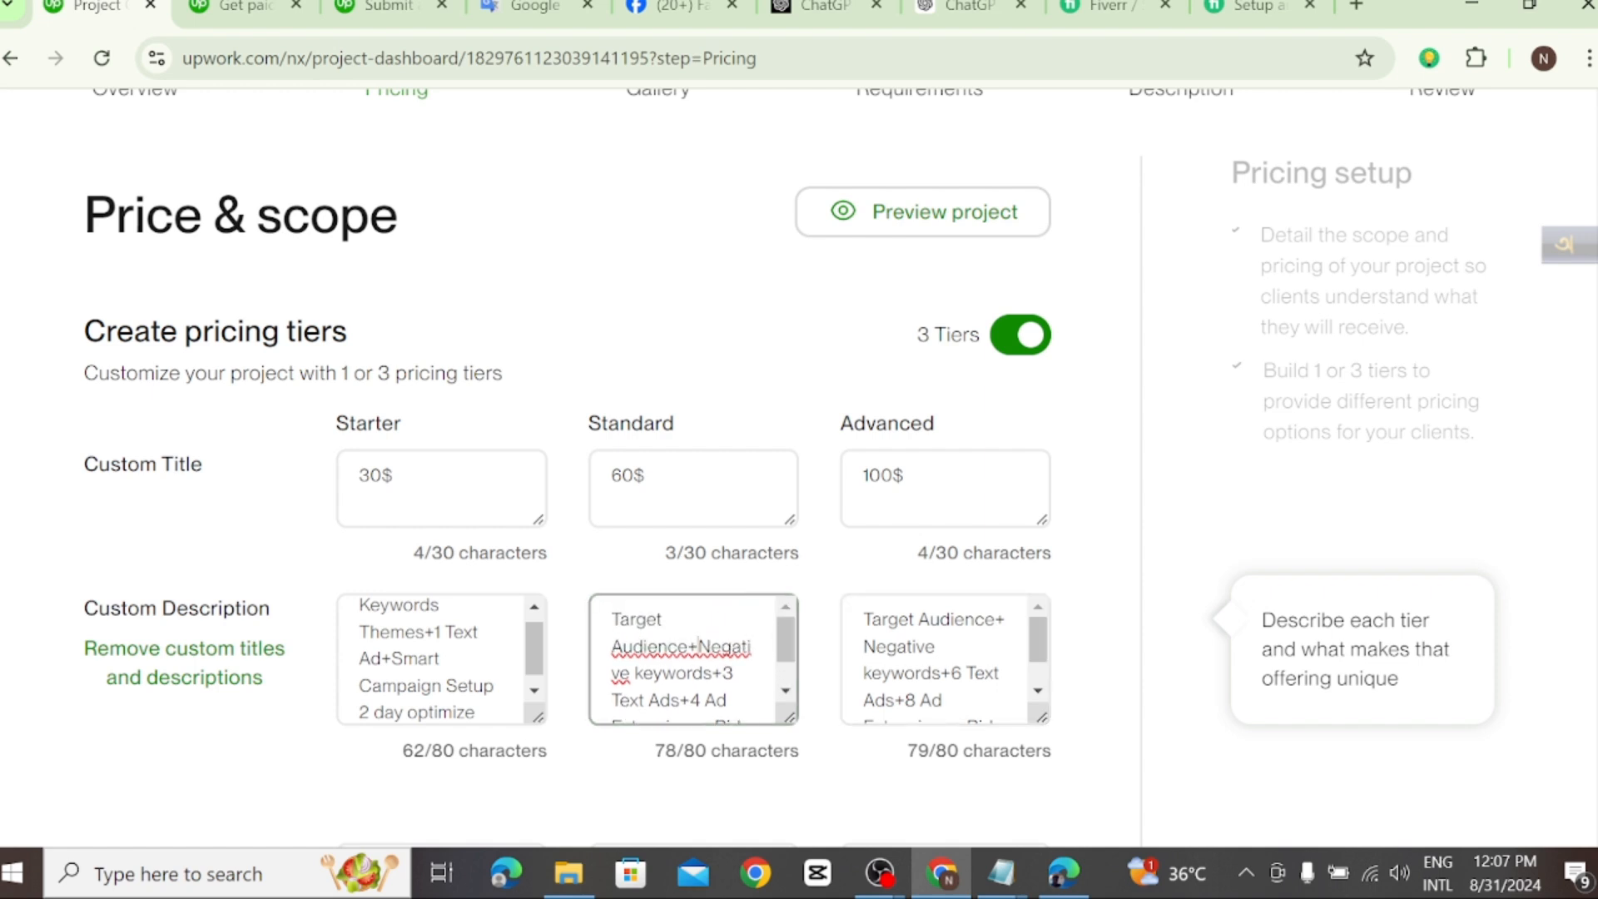
{"action": "scroll", "coordinate": [692, 659], "scroll_direction": "down", "scroll_amount": 1}
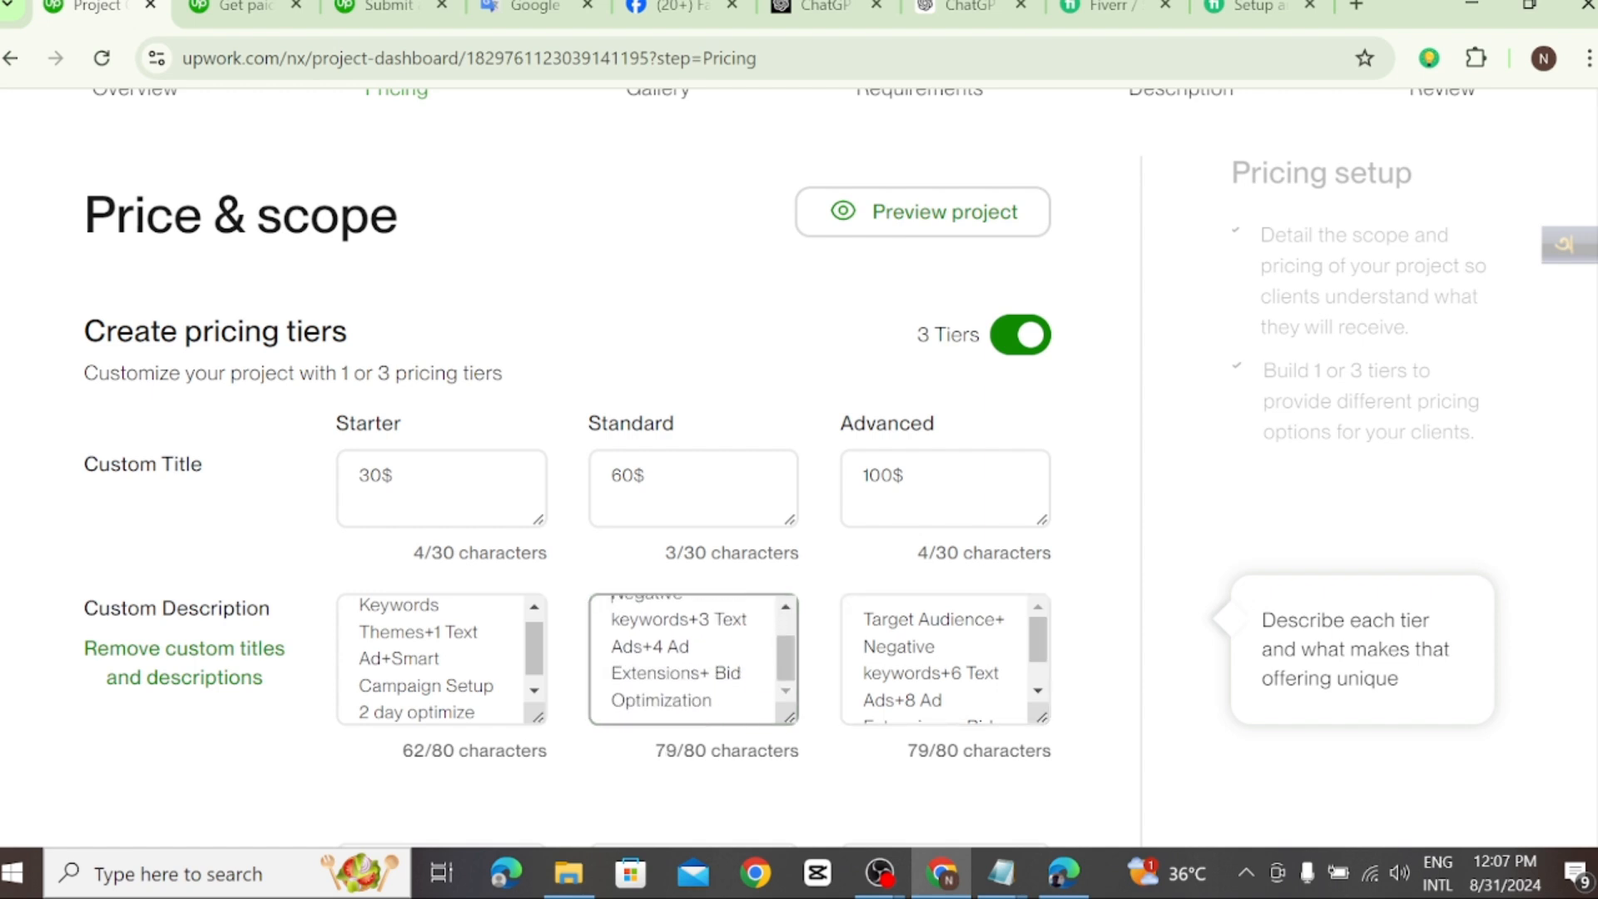
Step: Delete the ending "2 day optimize" from the Starter tier's custom description
{"action": "scroll", "coordinate": [441, 659], "scroll_direction": "down", "scroll_amount": 1}
{"action": "scroll", "coordinate": [441, 659], "scroll_direction": "up", "scroll_amount": 1}
{"action": "scroll", "coordinate": [441, 659], "scroll_direction": "down", "scroll_amount": 1}
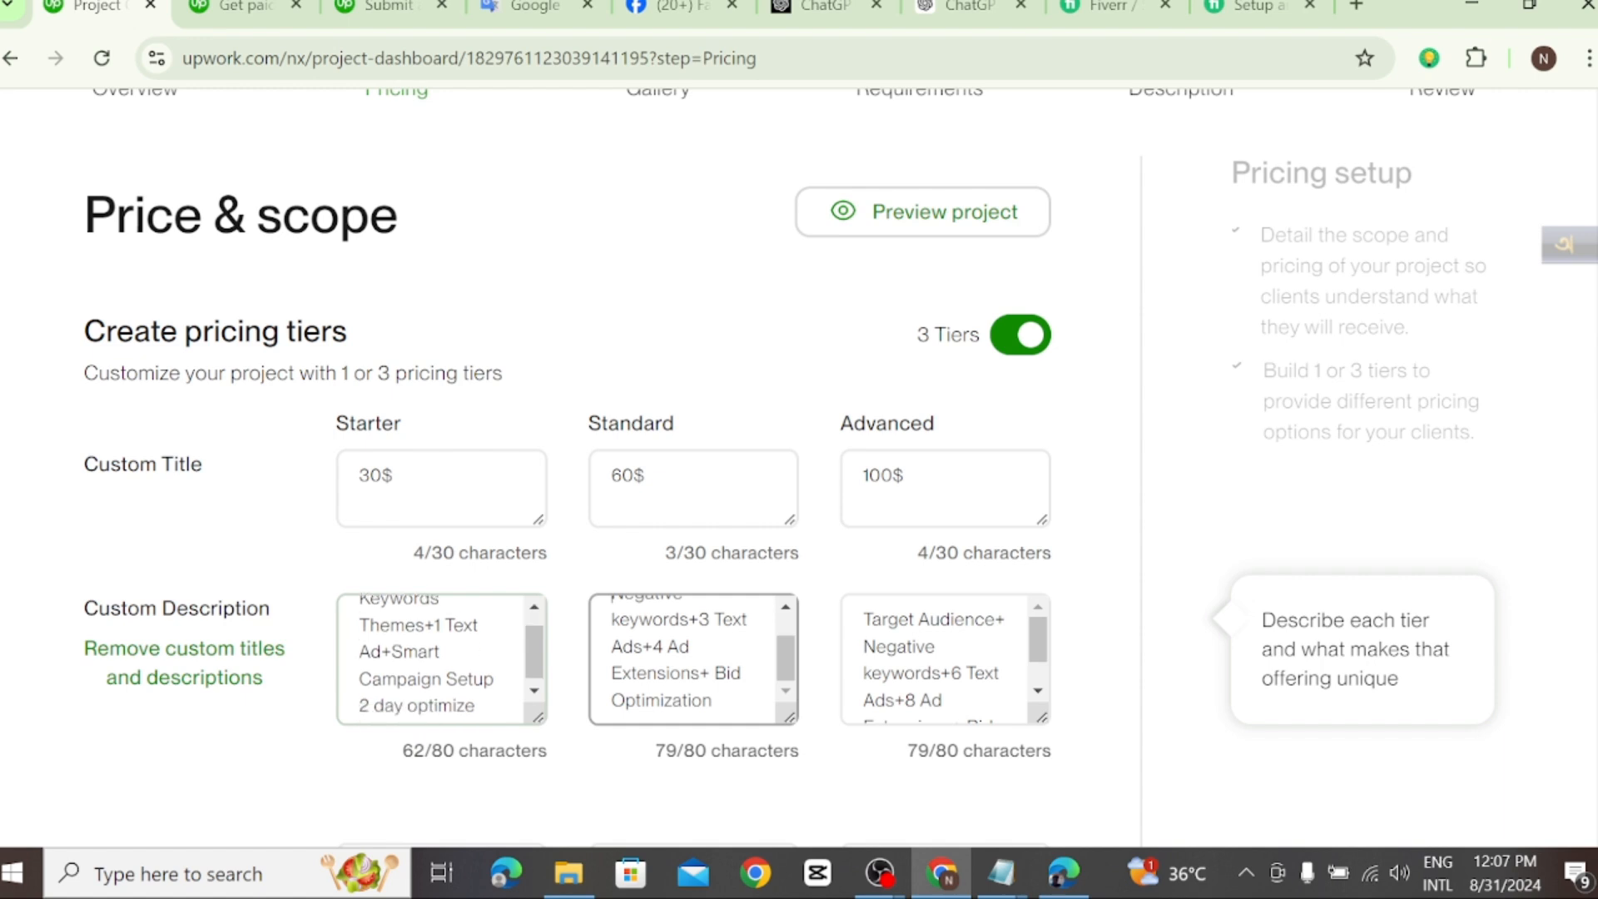
{"action": "scroll", "coordinate": [442, 660], "scroll_direction": "up", "scroll_amount": 1}
{"action": "scroll", "coordinate": [441, 659], "scroll_direction": "down", "scroll_amount": 1}
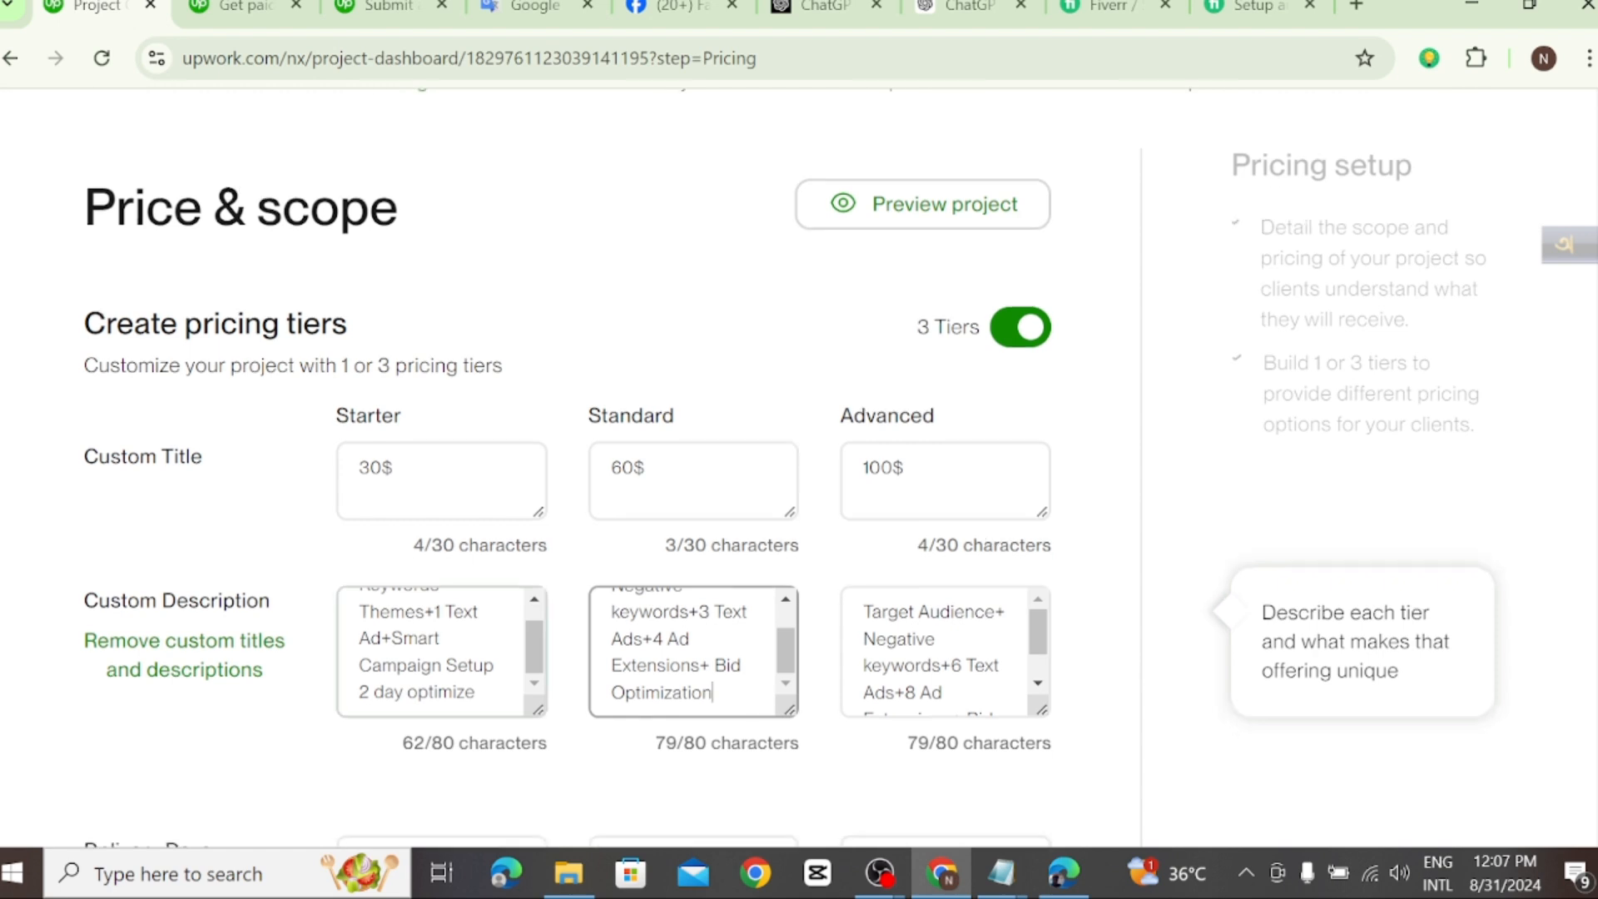
{"action": "scroll", "coordinate": [441, 659], "scroll_direction": "down", "scroll_amount": 1}
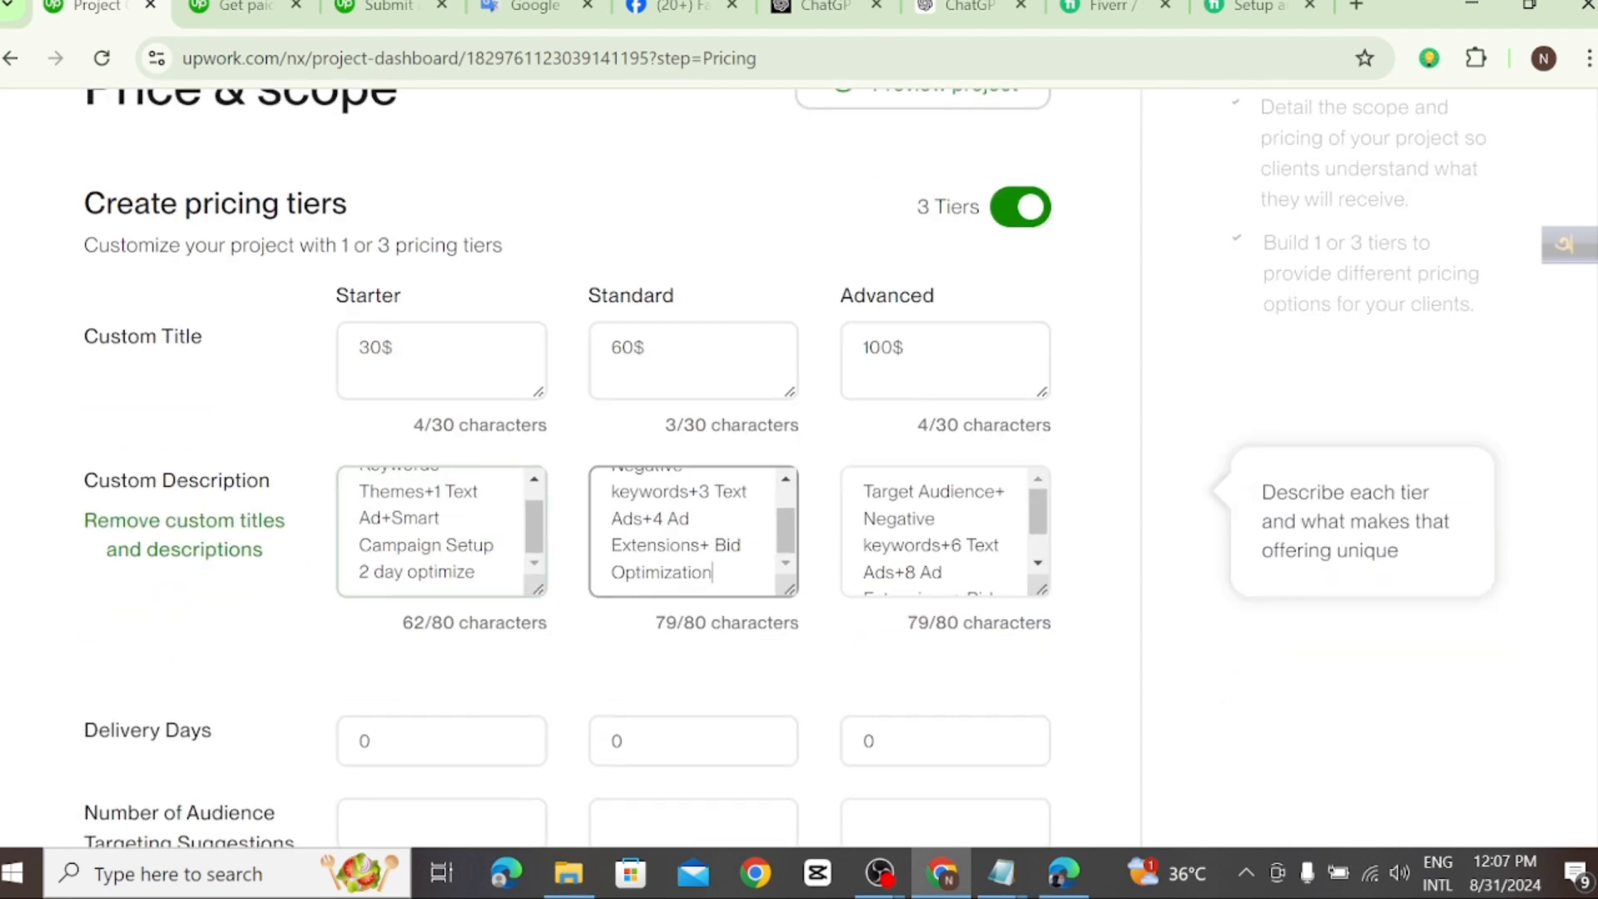
{"action": "left_click", "coordinate": [478, 572]}
{"action": "left_click_drag", "start_coordinate": [477, 572], "coordinate": [358, 572]}
{"action": "key", "text": "BackSpace"}
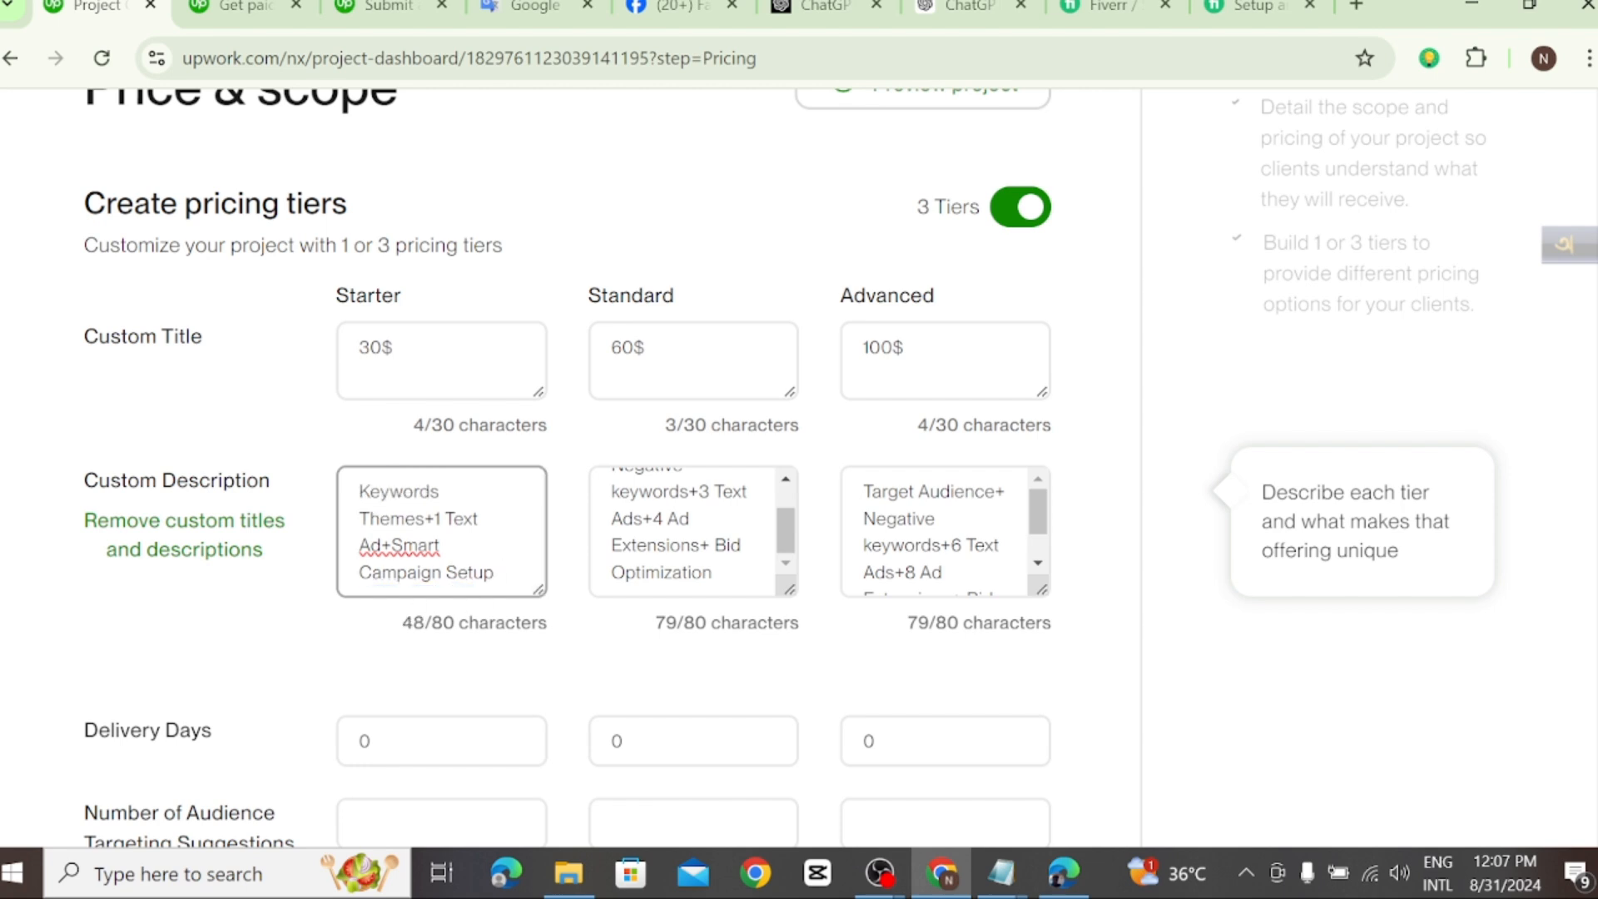
Step: Review the custom titles and descriptions of the three tiers and the empty scope fields below them
{"action": "scroll", "coordinate": [566, 466], "scroll_direction": "up", "scroll_amount": 1}
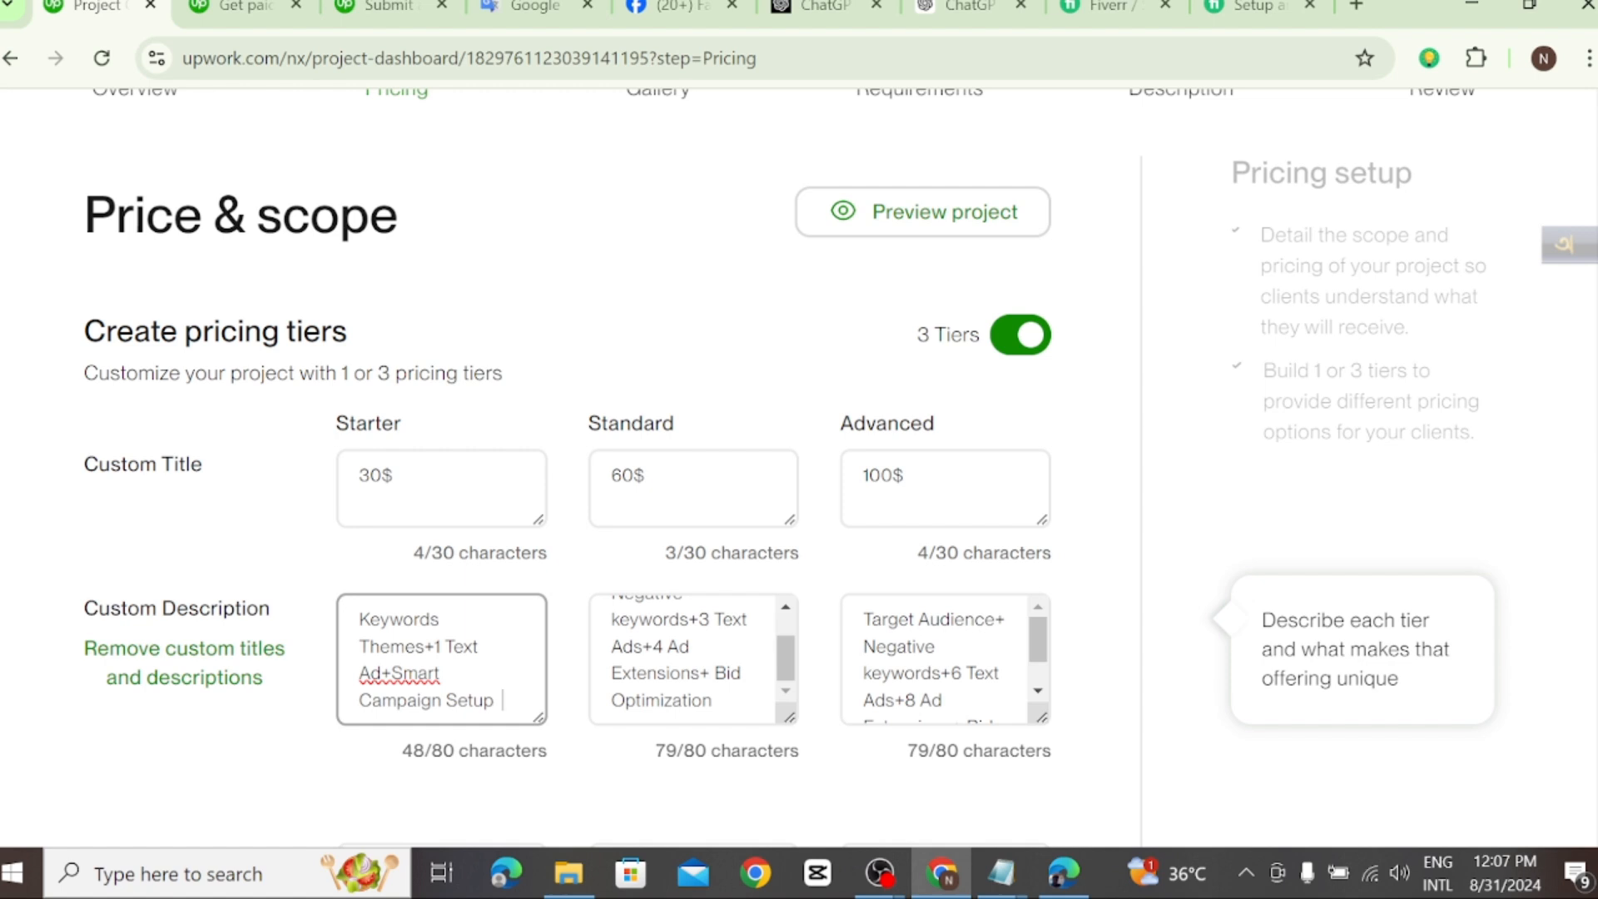
{"action": "scroll", "coordinate": [1045, 670], "scroll_direction": "down", "scroll_amount": 2}
{"action": "scroll", "coordinate": [1051, 670], "scroll_direction": "down", "scroll_amount": 1}
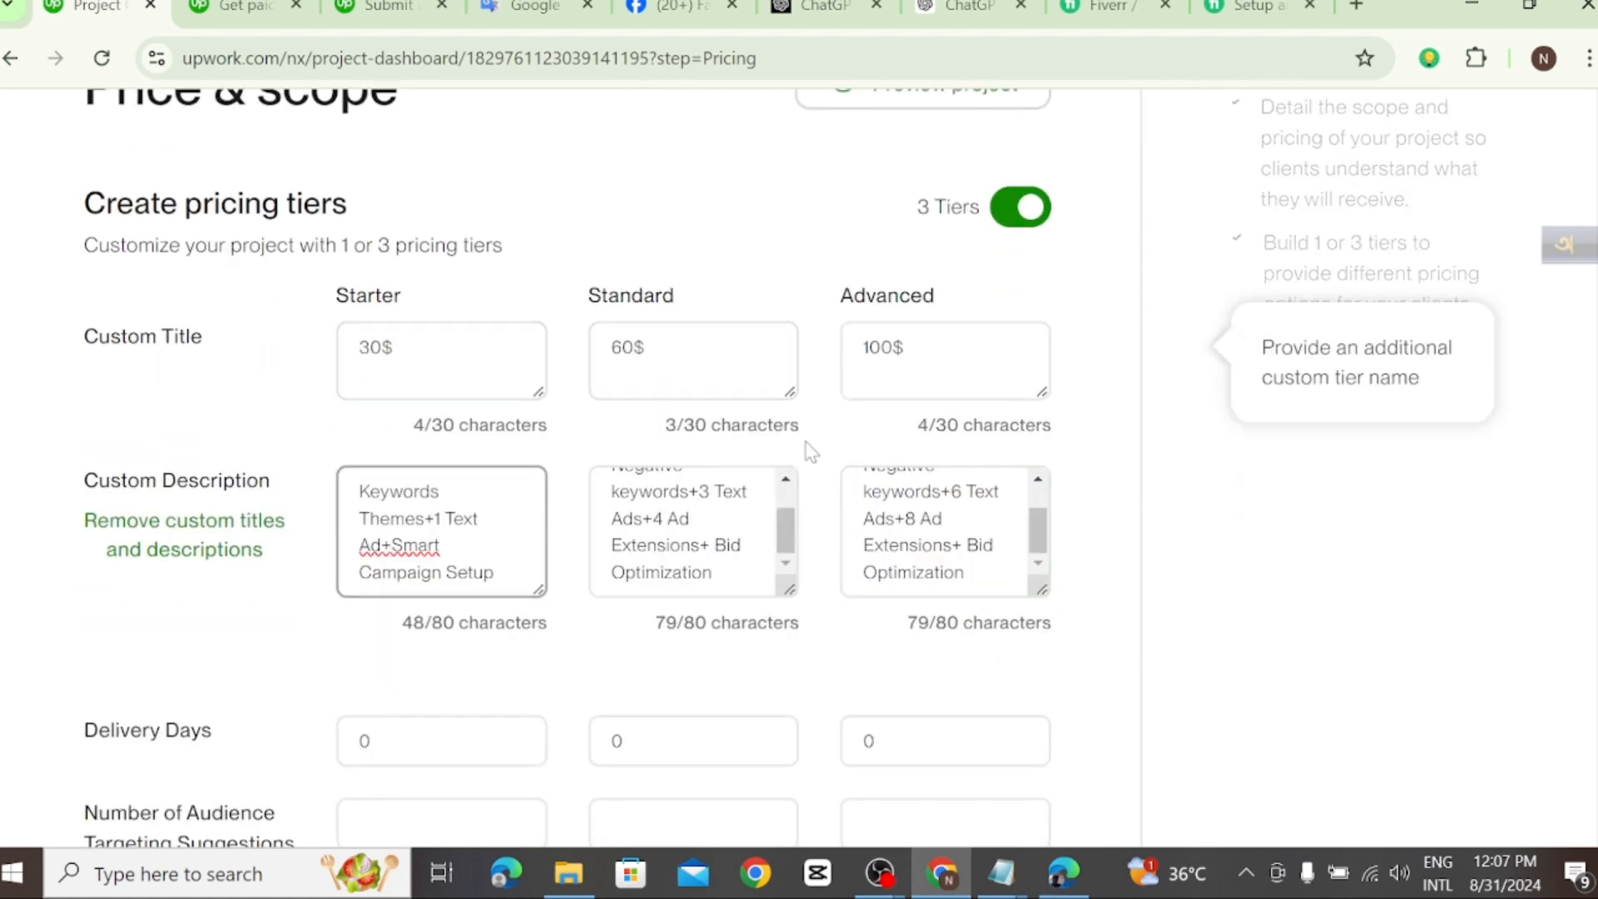
{"action": "scroll", "coordinate": [585, 442], "scroll_direction": "down", "scroll_amount": 3}
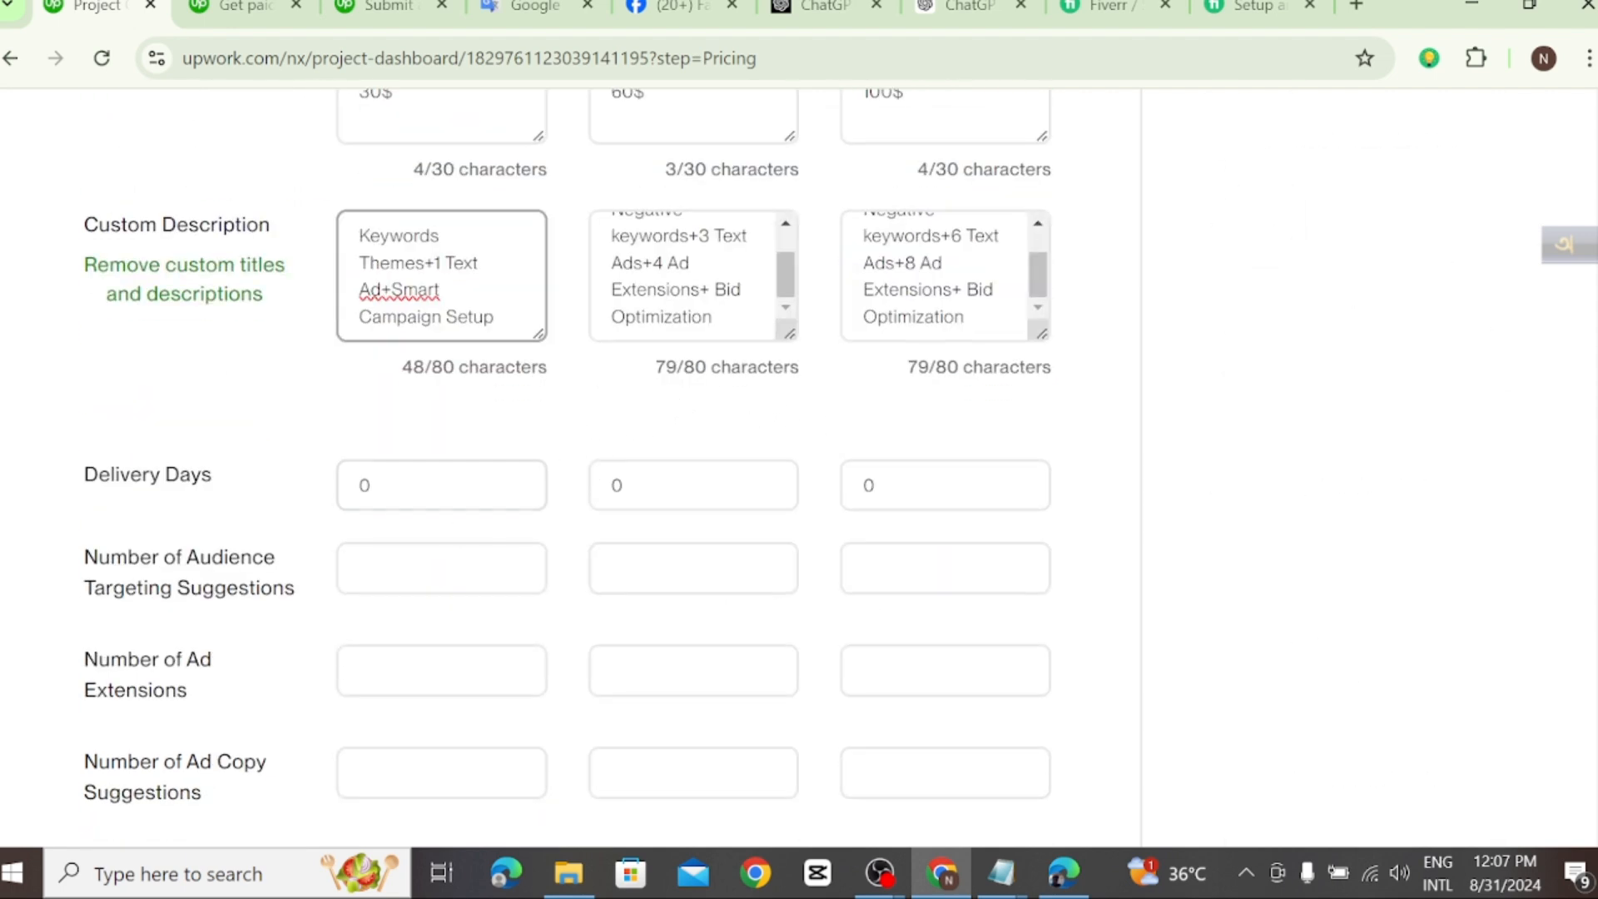
{"action": "scroll", "coordinate": [837, 374], "scroll_direction": "up", "scroll_amount": 2}
{"action": "scroll", "coordinate": [560, 467], "scroll_direction": "up", "scroll_amount": 2}
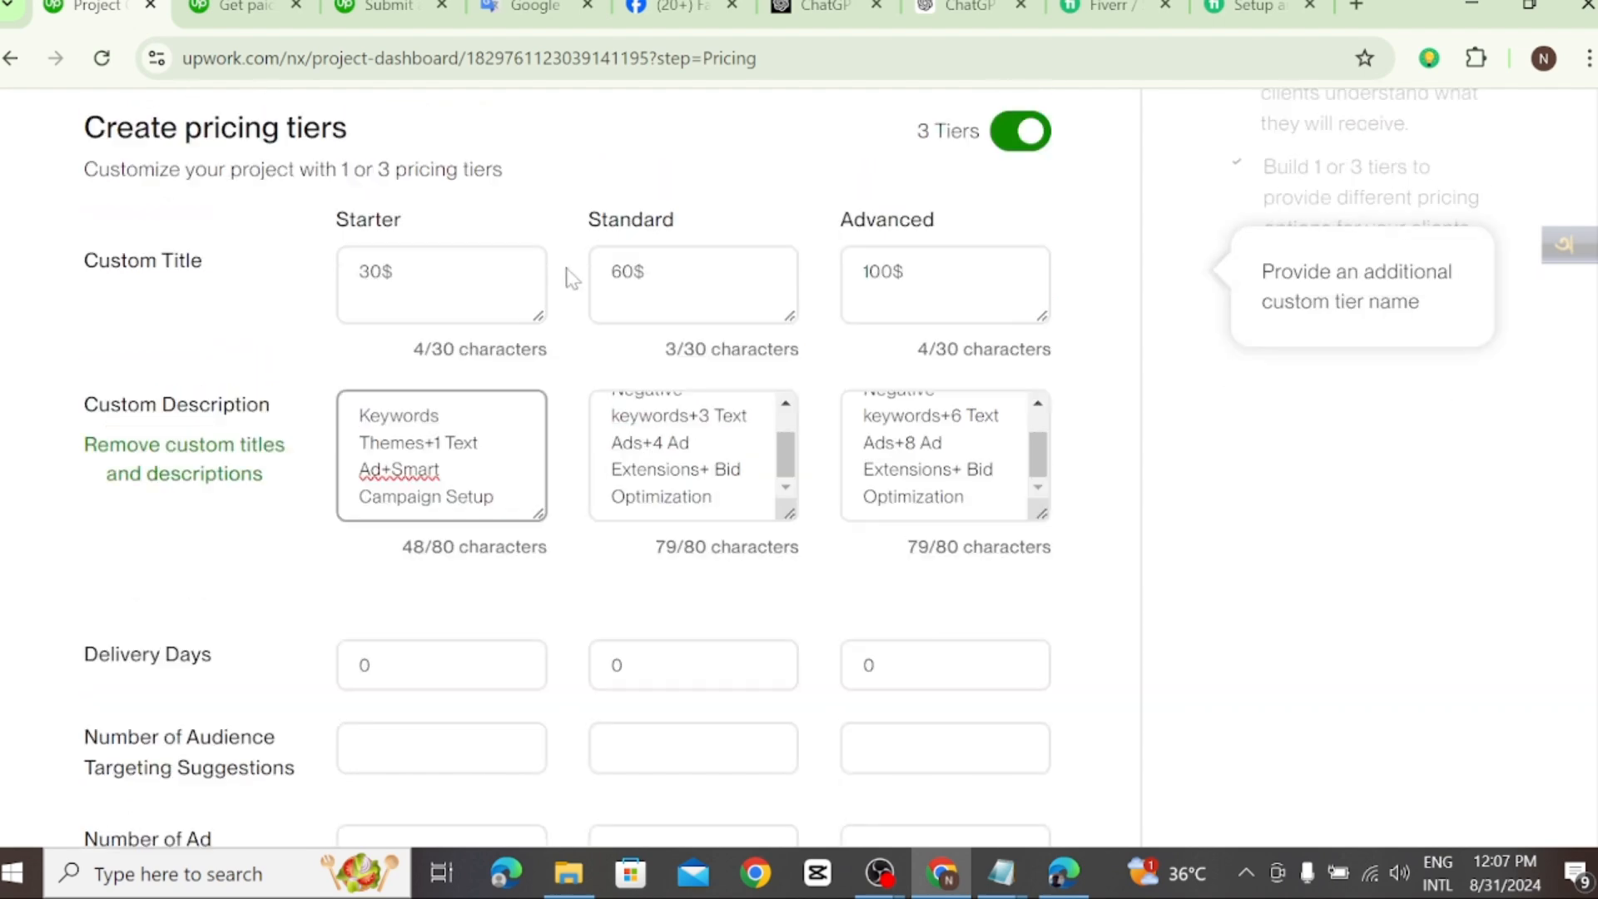
{"action": "scroll", "coordinate": [509, 442], "scroll_direction": "down", "scroll_amount": 3}
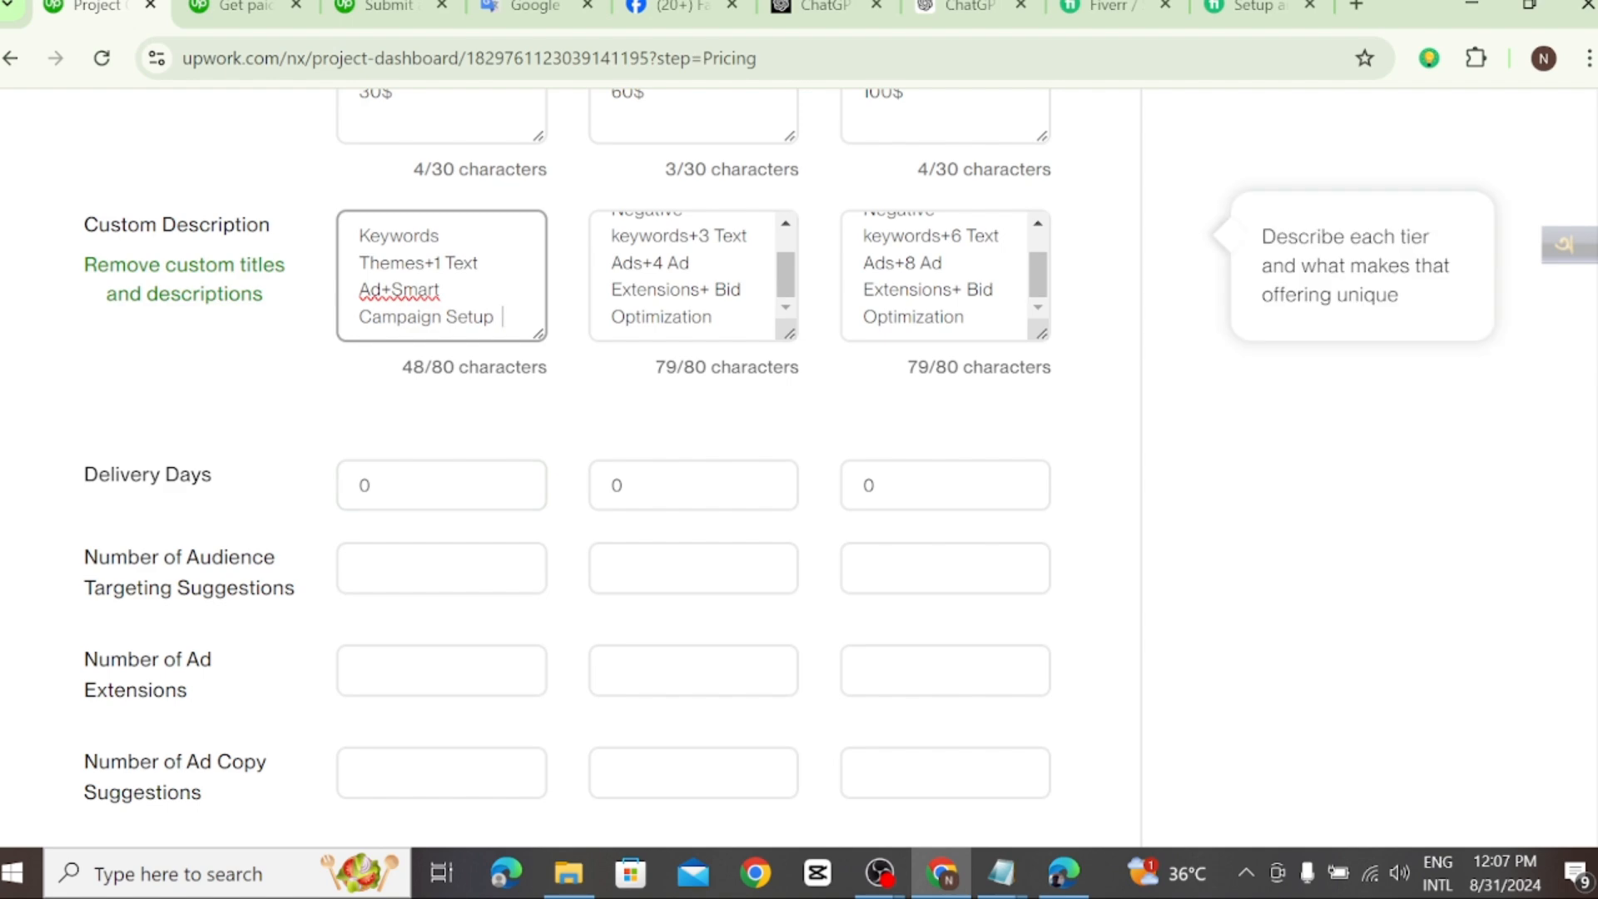
{"action": "scroll", "coordinate": [441, 275], "scroll_direction": "up", "scroll_amount": 3}
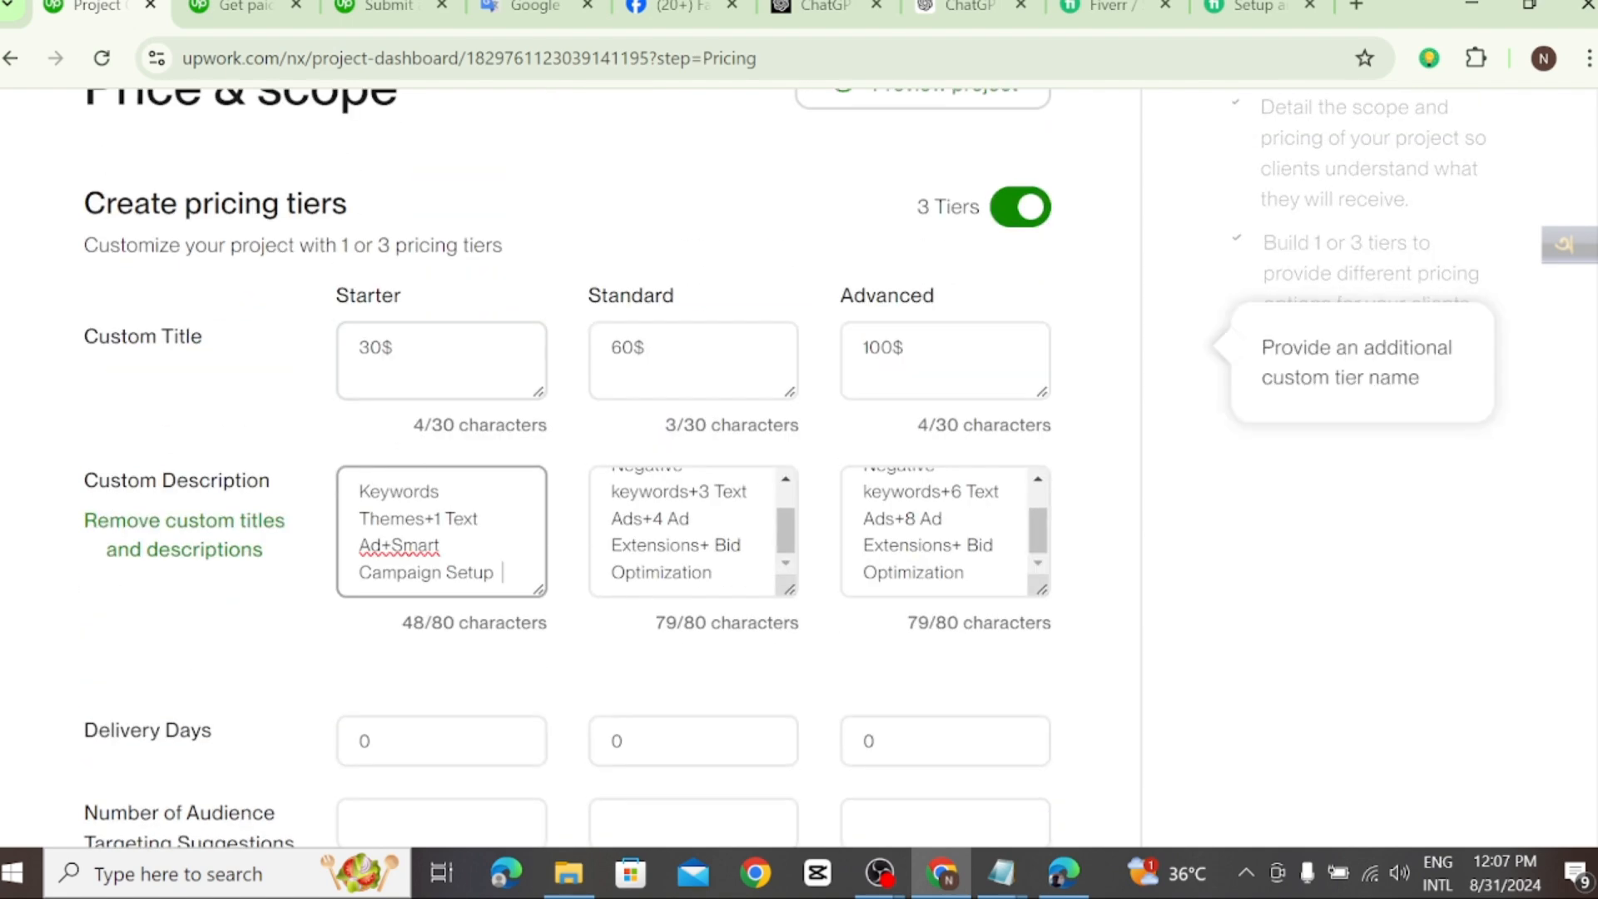
Step: Set the delivery days to 2 for the Starter tier and 4 for the Standard tier
{"action": "scroll", "coordinate": [525, 583], "scroll_direction": "down", "scroll_amount": 3}
{"action": "left_click", "coordinate": [522, 489]}
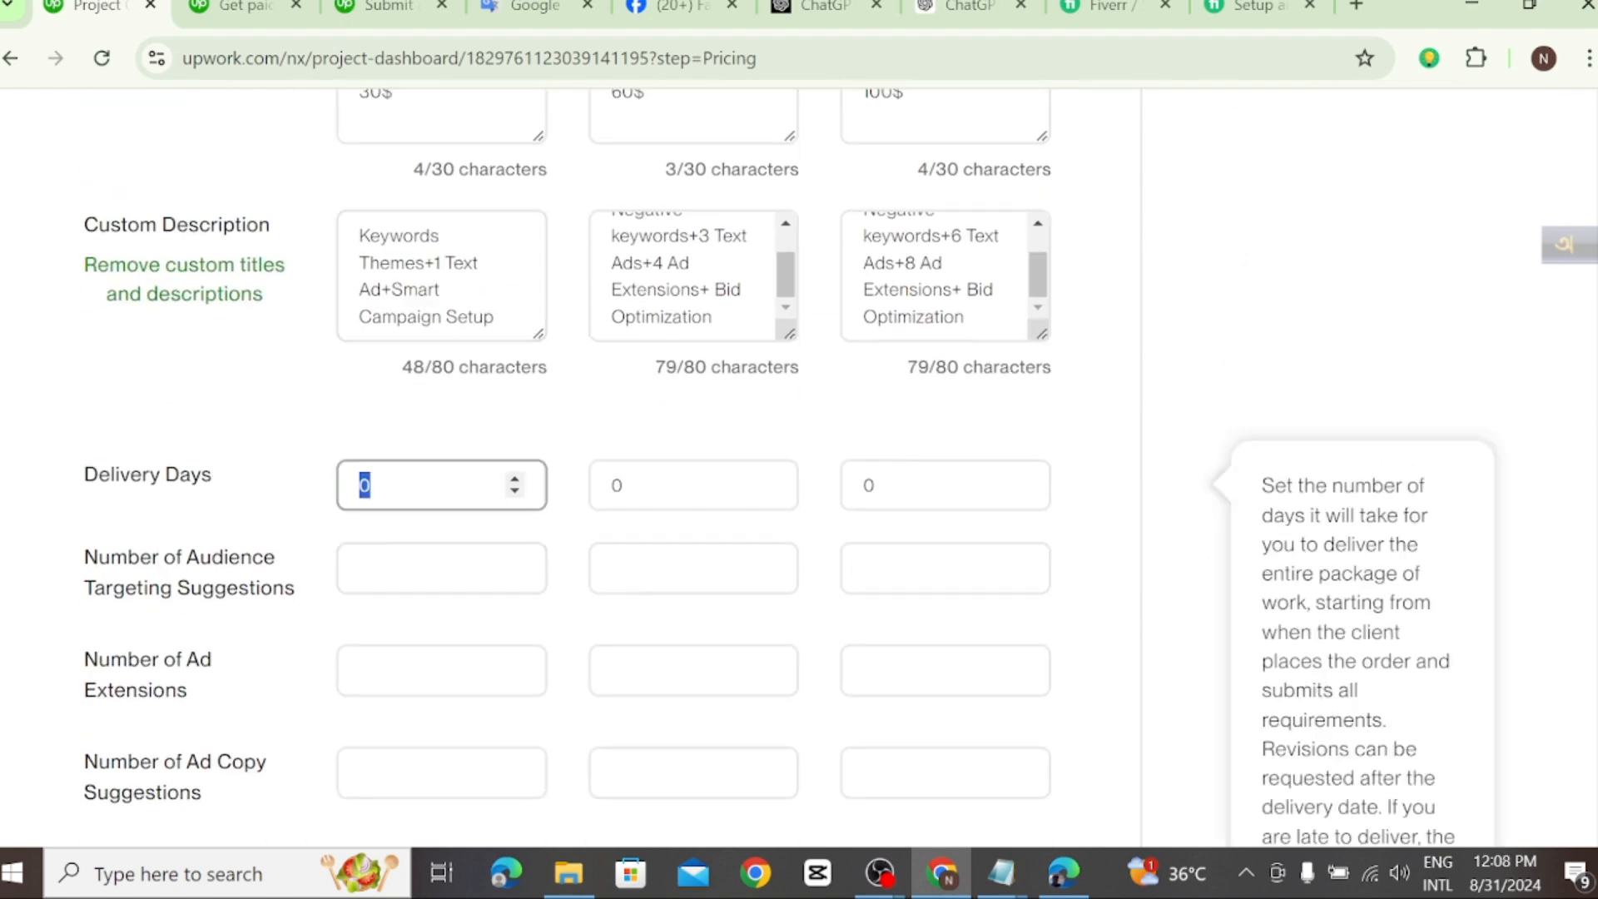
{"action": "left_click", "coordinate": [515, 481]}
{"action": "left_click", "coordinate": [515, 482]}
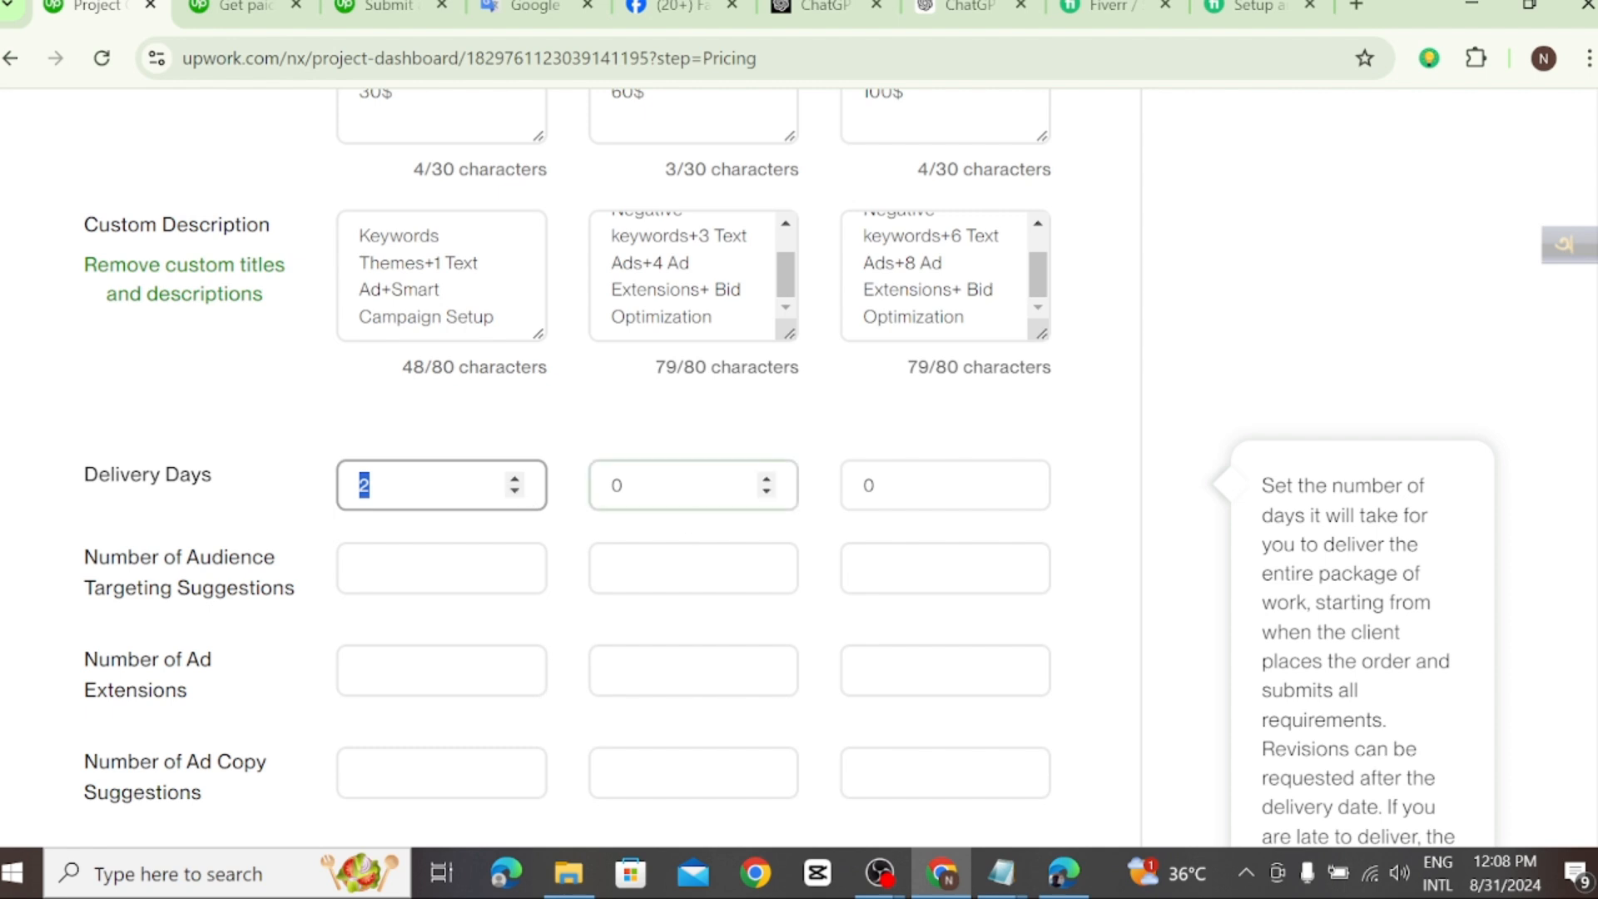
{"action": "left_click", "coordinate": [766, 481]}
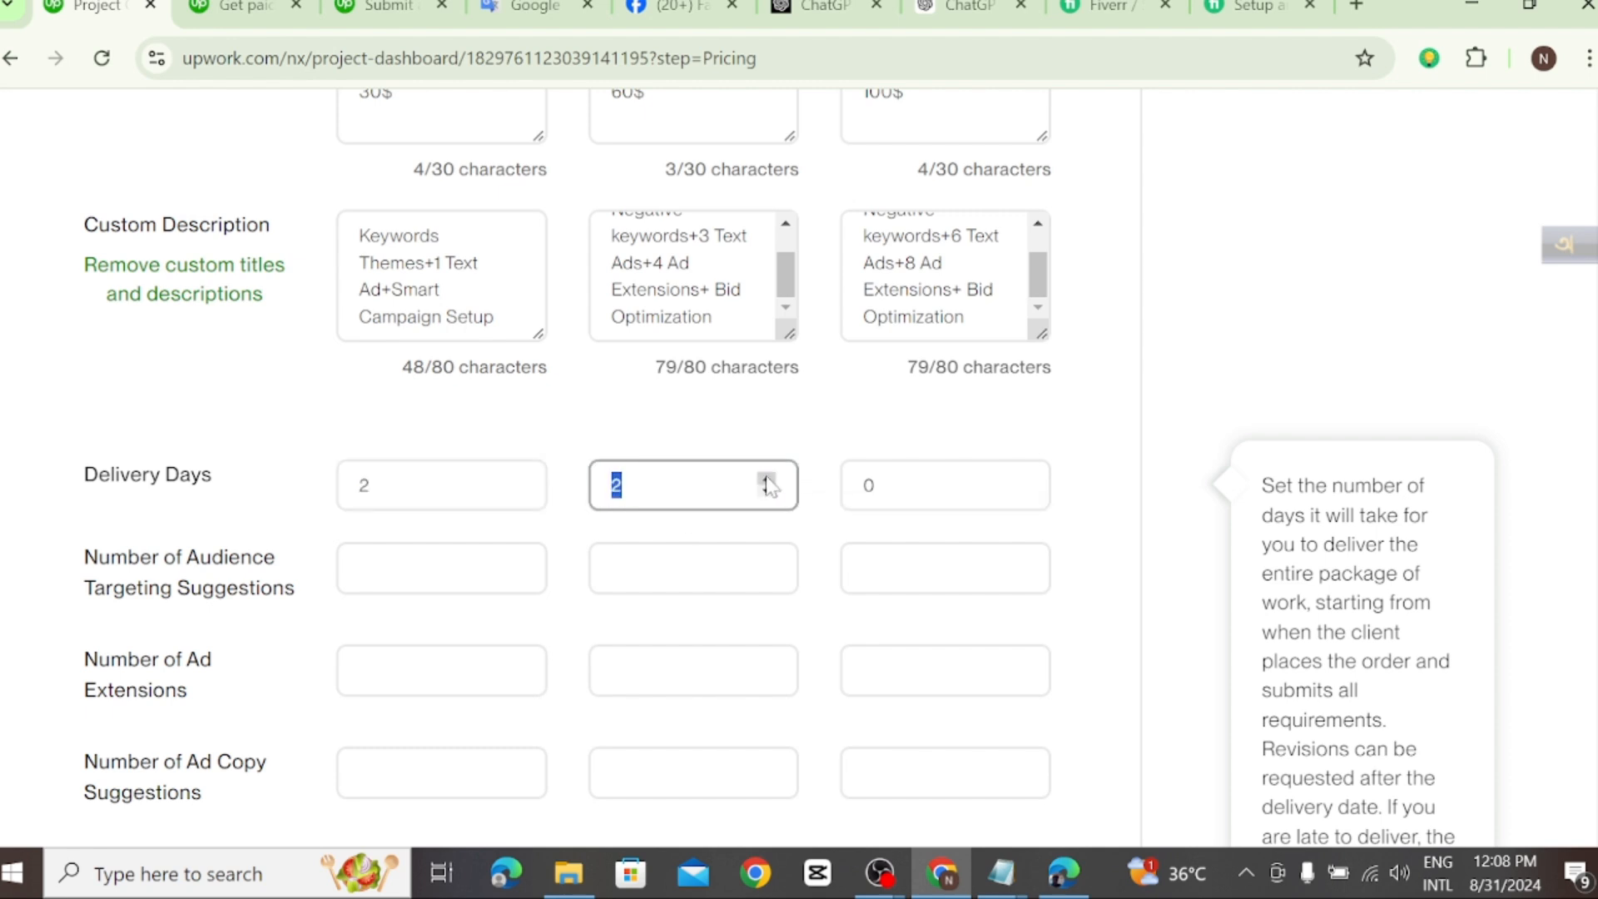
{"action": "type", "text": "4"}
Step: Review the tier descriptions, check the Fiverr gig's Compare packages table and return to the Upwork pricing page
{"action": "scroll", "coordinate": [766, 491], "scroll_direction": "up", "scroll_amount": 1}
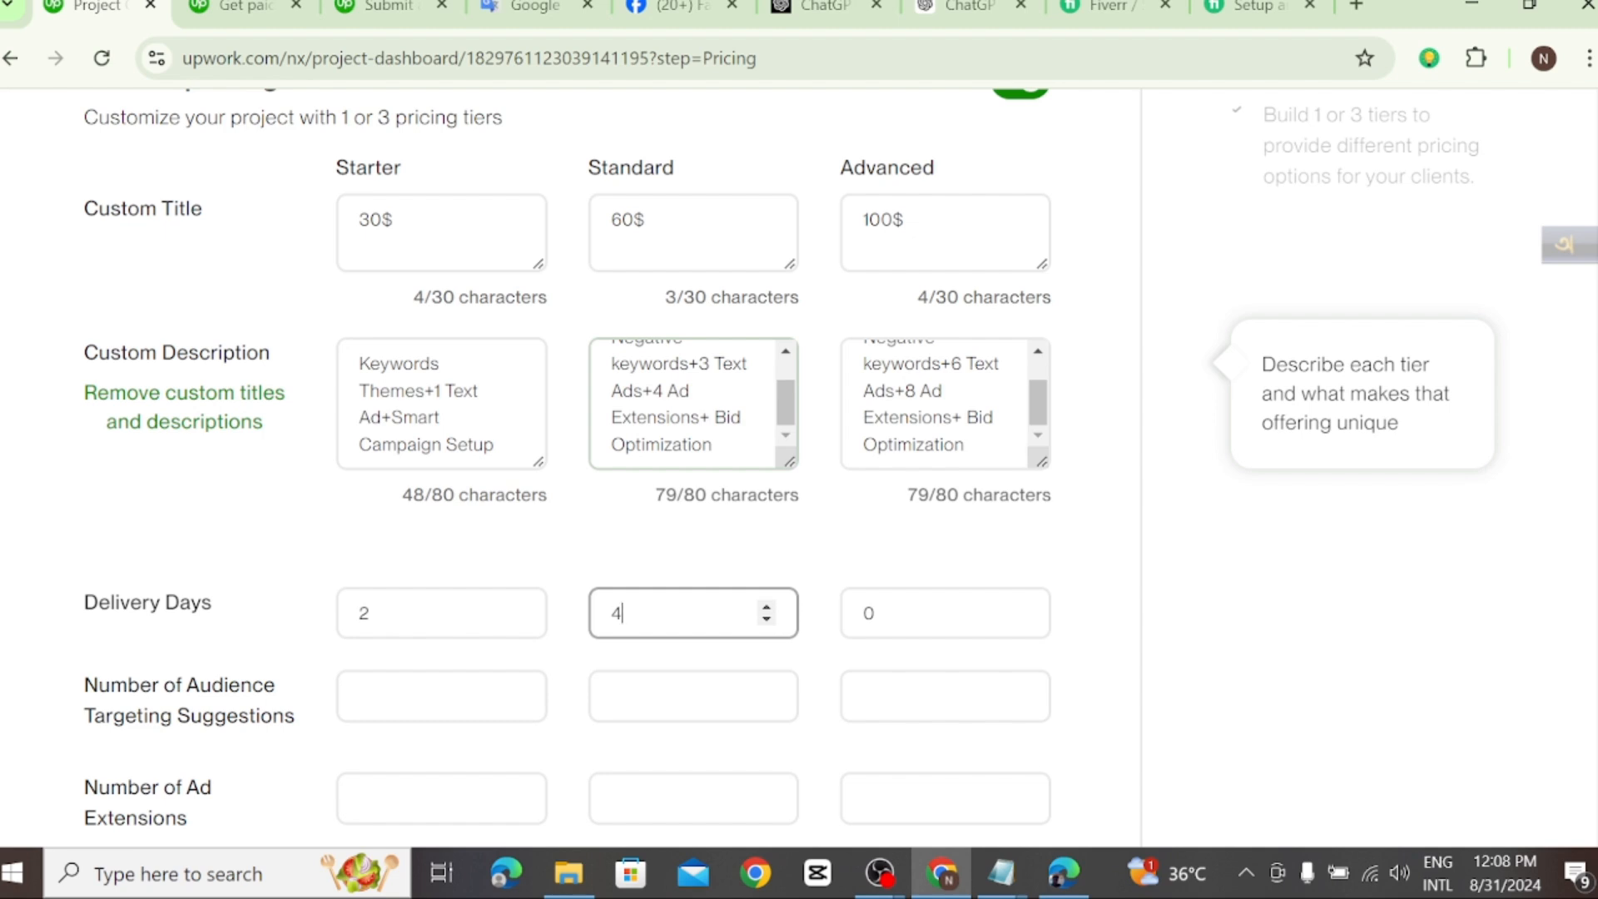
{"action": "scroll", "coordinate": [693, 404], "scroll_direction": "up", "scroll_amount": 1}
{"action": "scroll", "coordinate": [694, 404], "scroll_direction": "down", "scroll_amount": 1}
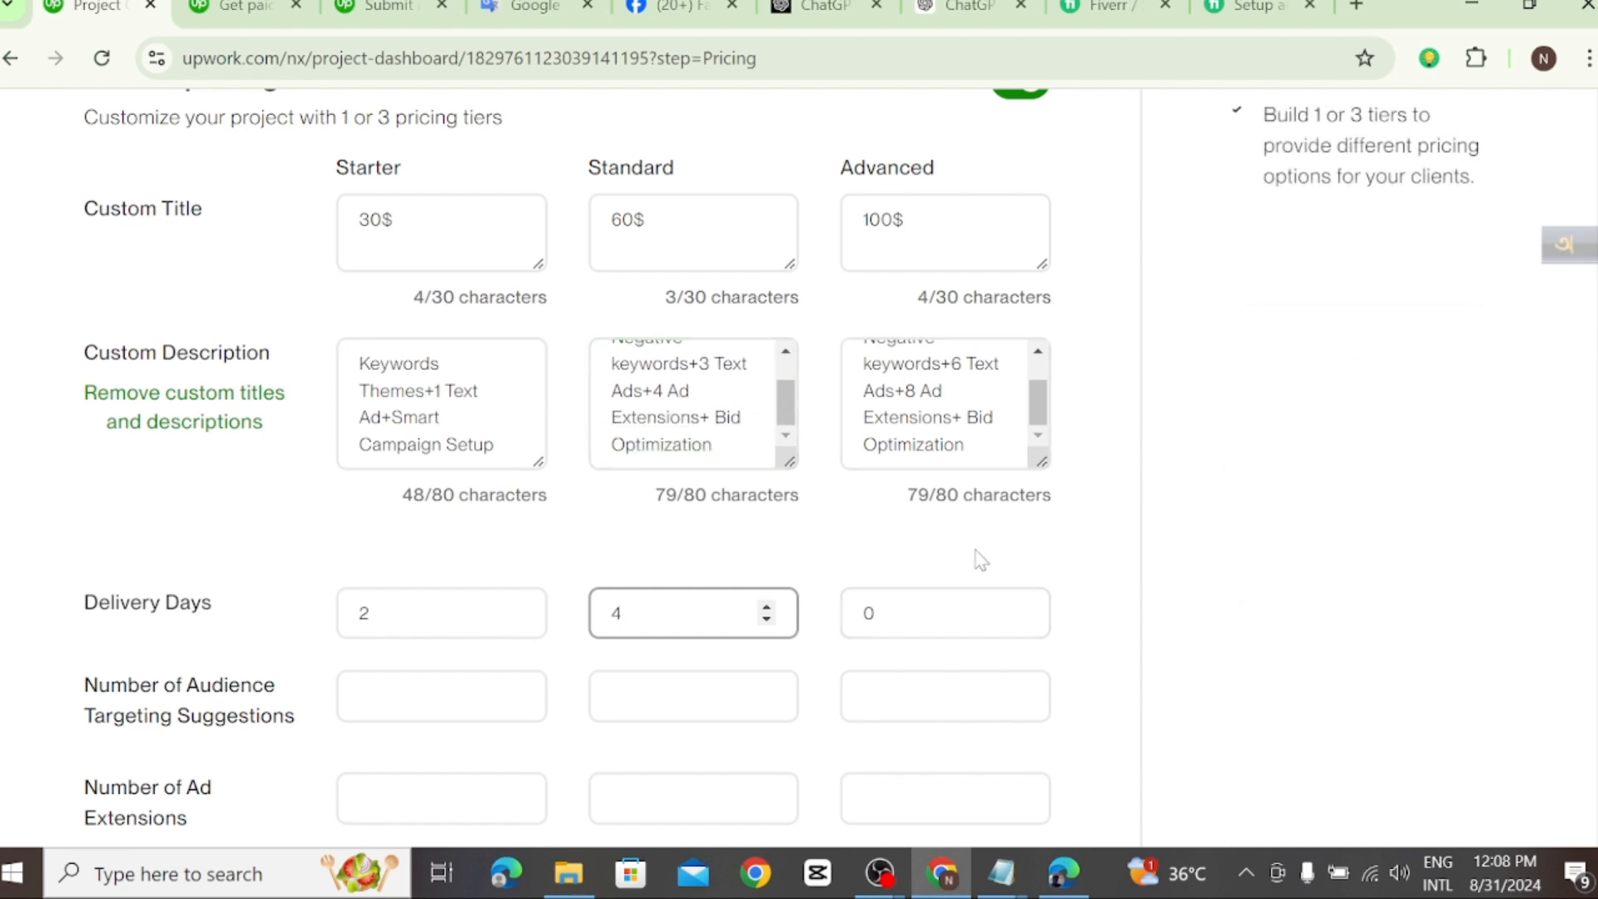
{"action": "scroll", "coordinate": [999, 408], "scroll_direction": "down", "scroll_amount": 3}
{"action": "scroll", "coordinate": [974, 396], "scroll_direction": "up", "scroll_amount": 2}
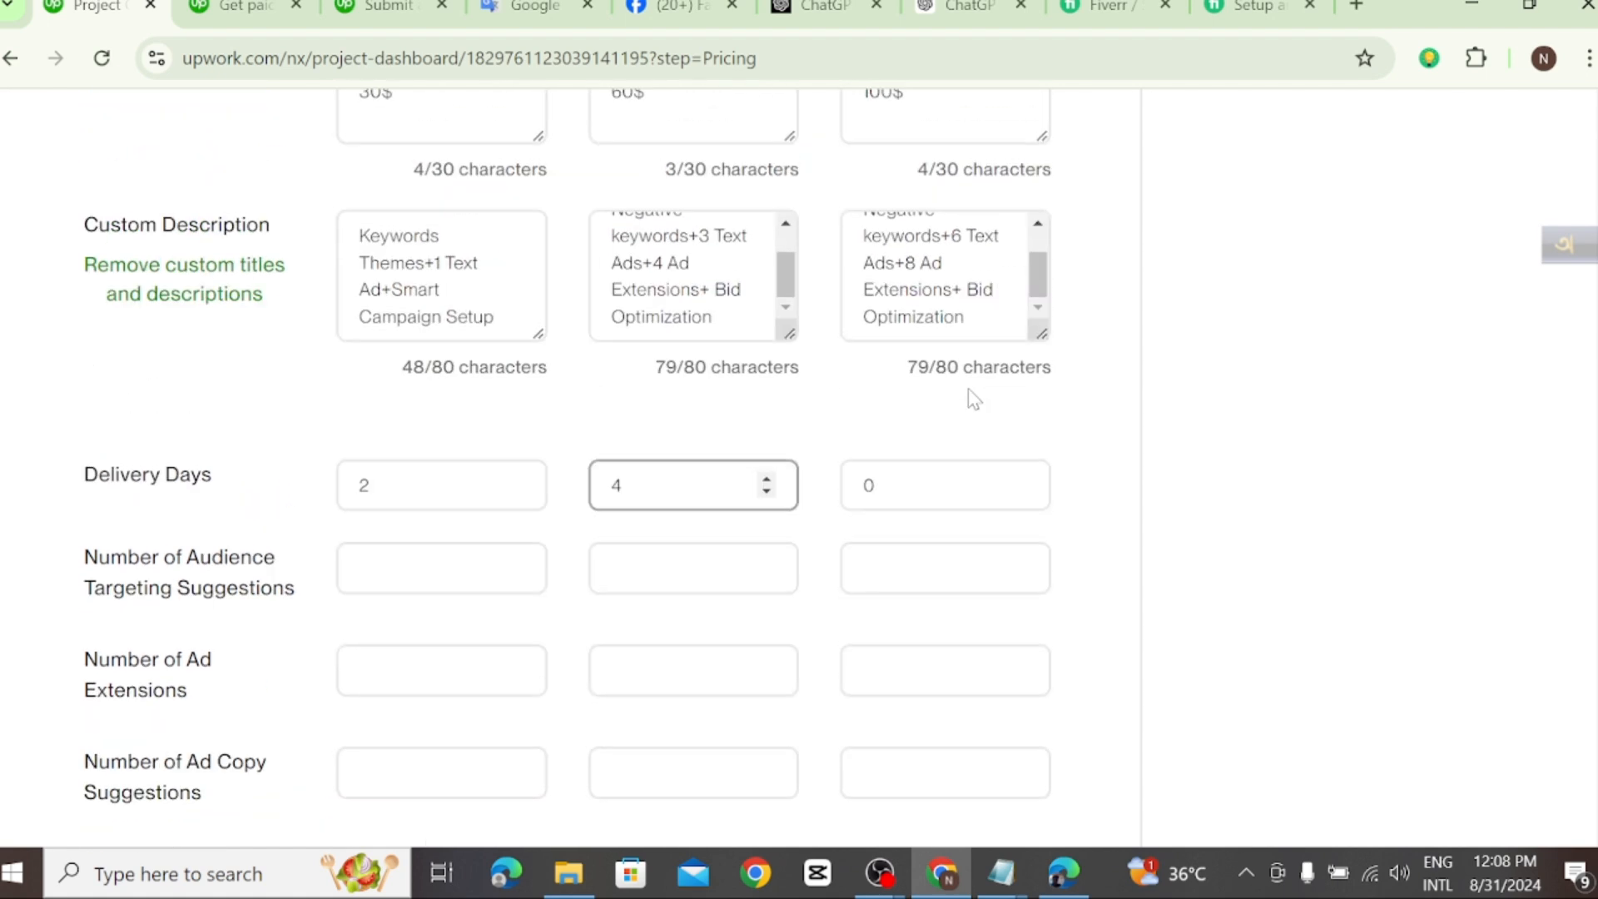
{"action": "left_click", "coordinate": [1251, 15]}
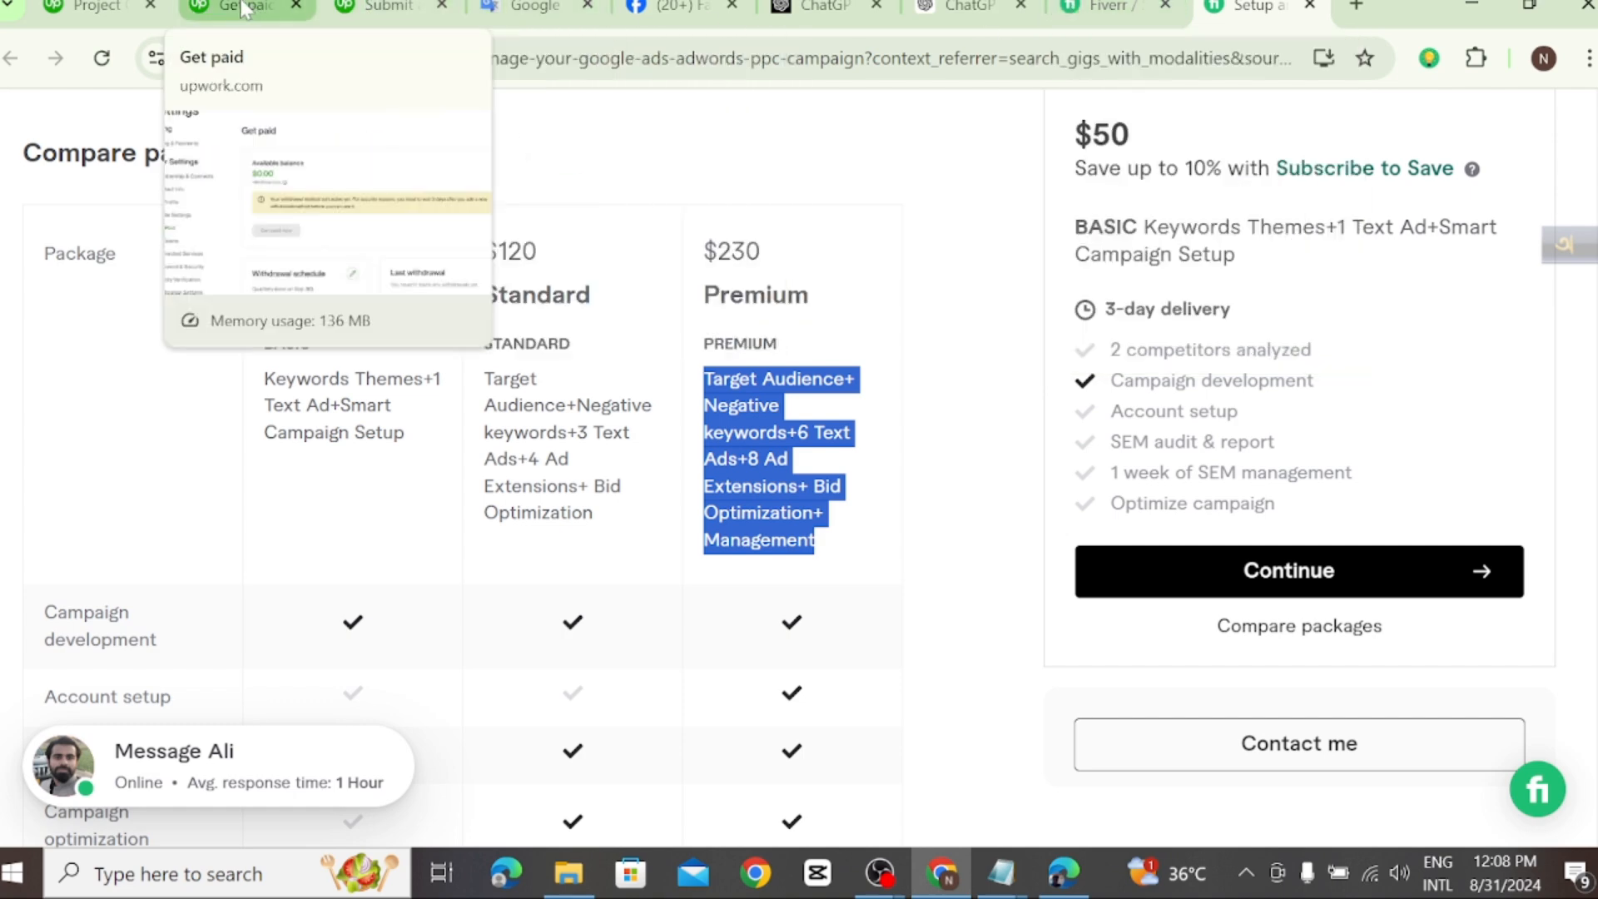
{"action": "left_click", "coordinate": [96, 8]}
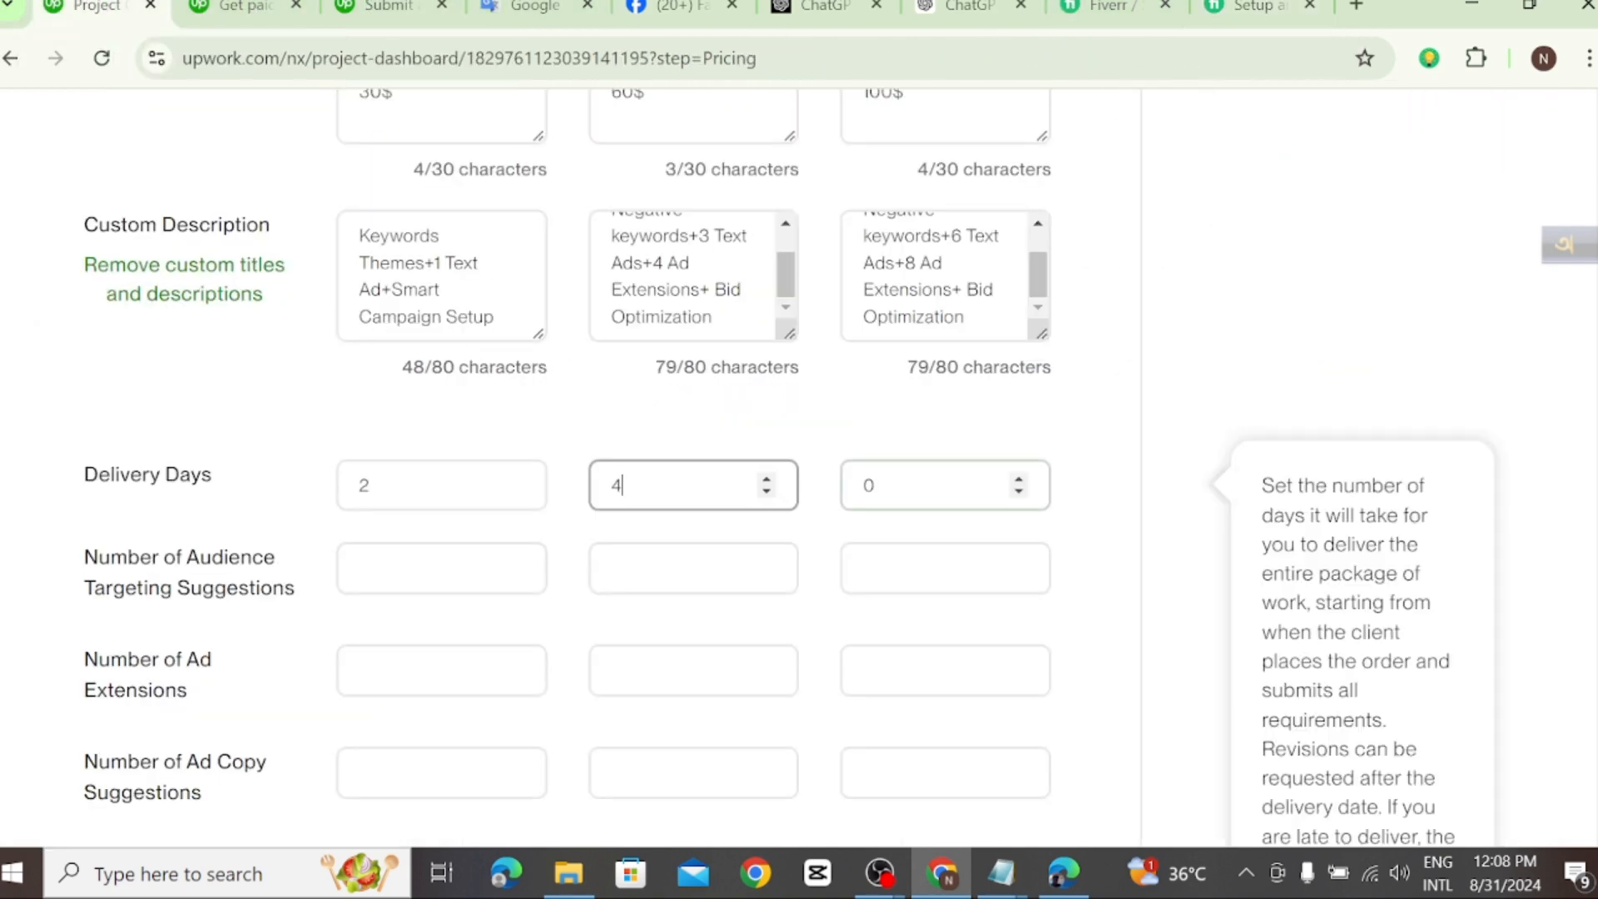
Step: Set the delivery days to 1 for the Starter tier, 2 for Standard and 3 for Advanced
{"action": "key", "text": "Tab"}
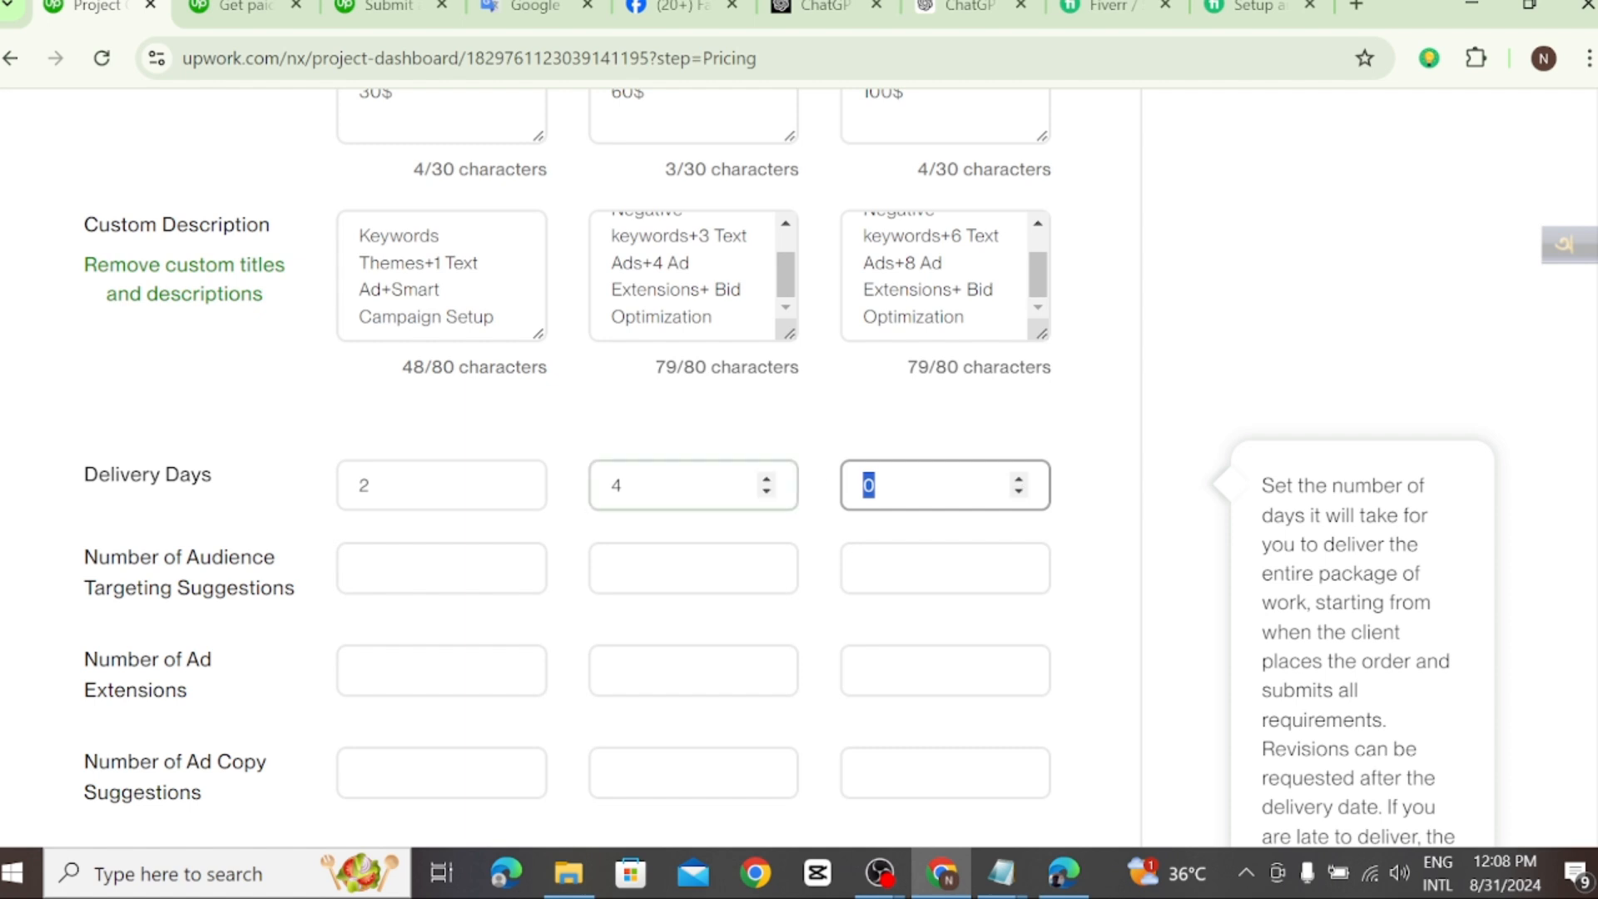
{"action": "left_click", "coordinate": [767, 491]}
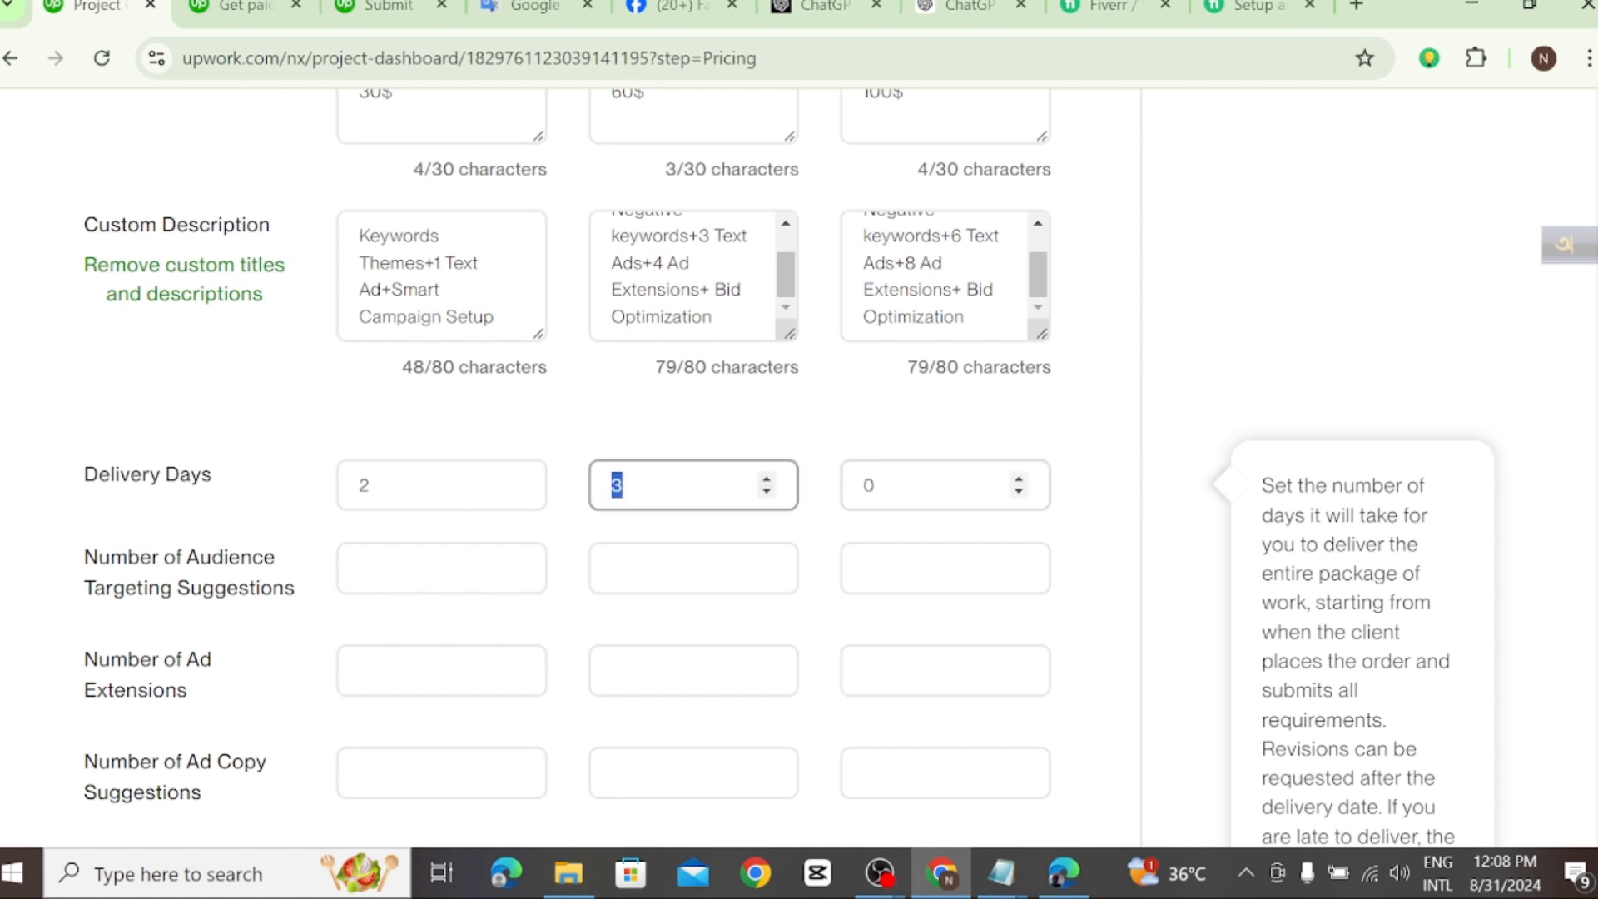
{"action": "left_click", "coordinate": [1019, 480]}
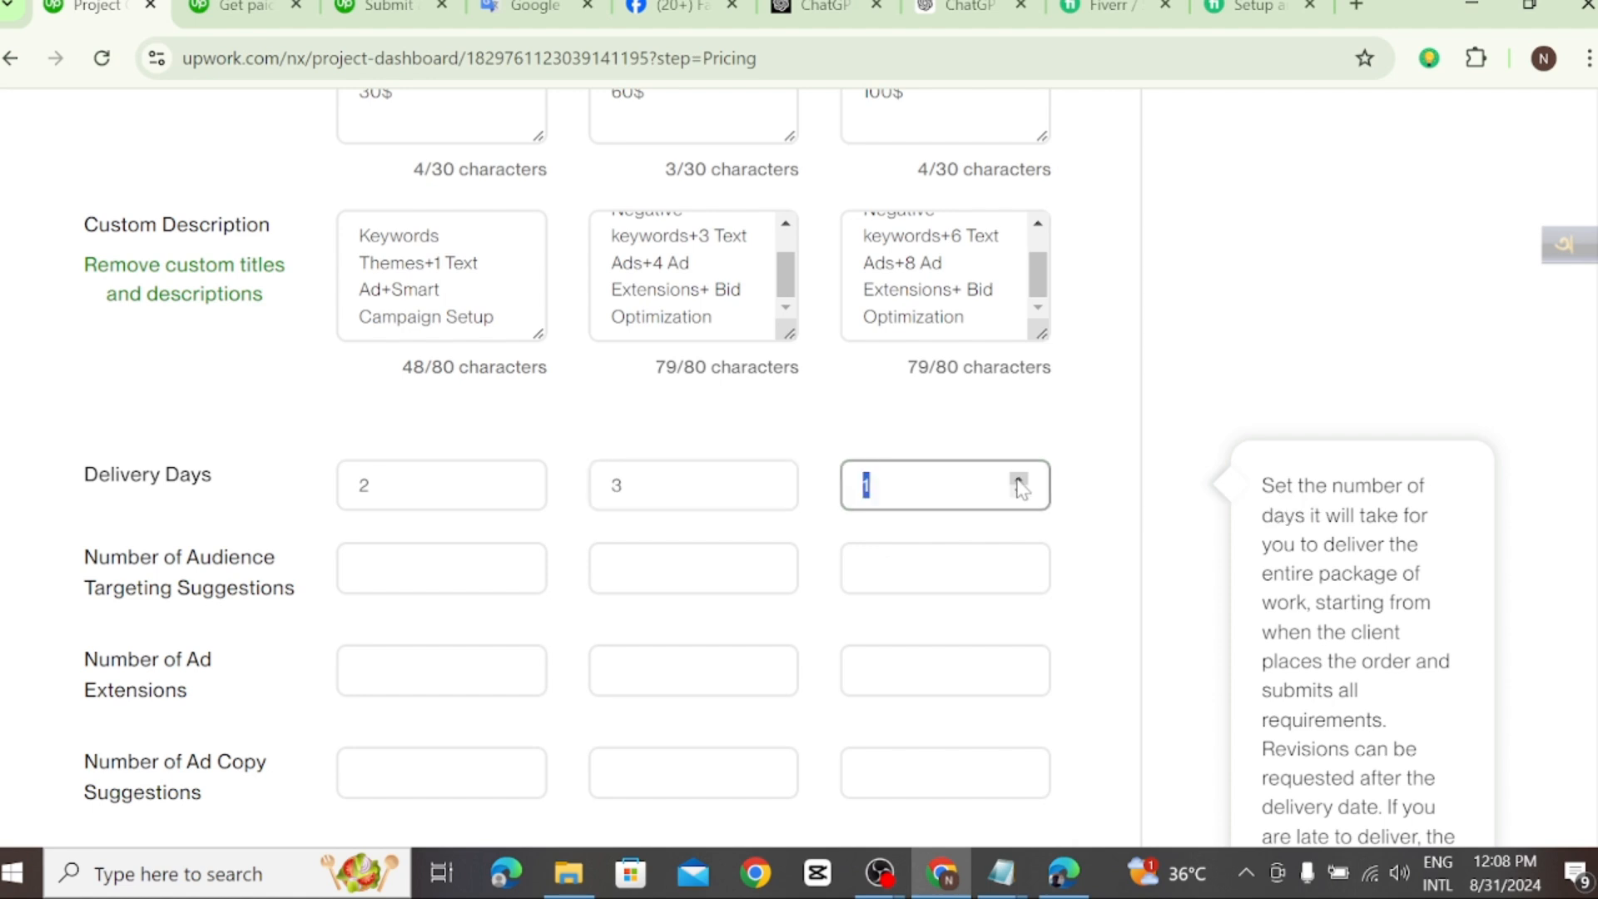
{"action": "left_click", "coordinate": [1019, 480]}
{"action": "left_click", "coordinate": [1018, 480]}
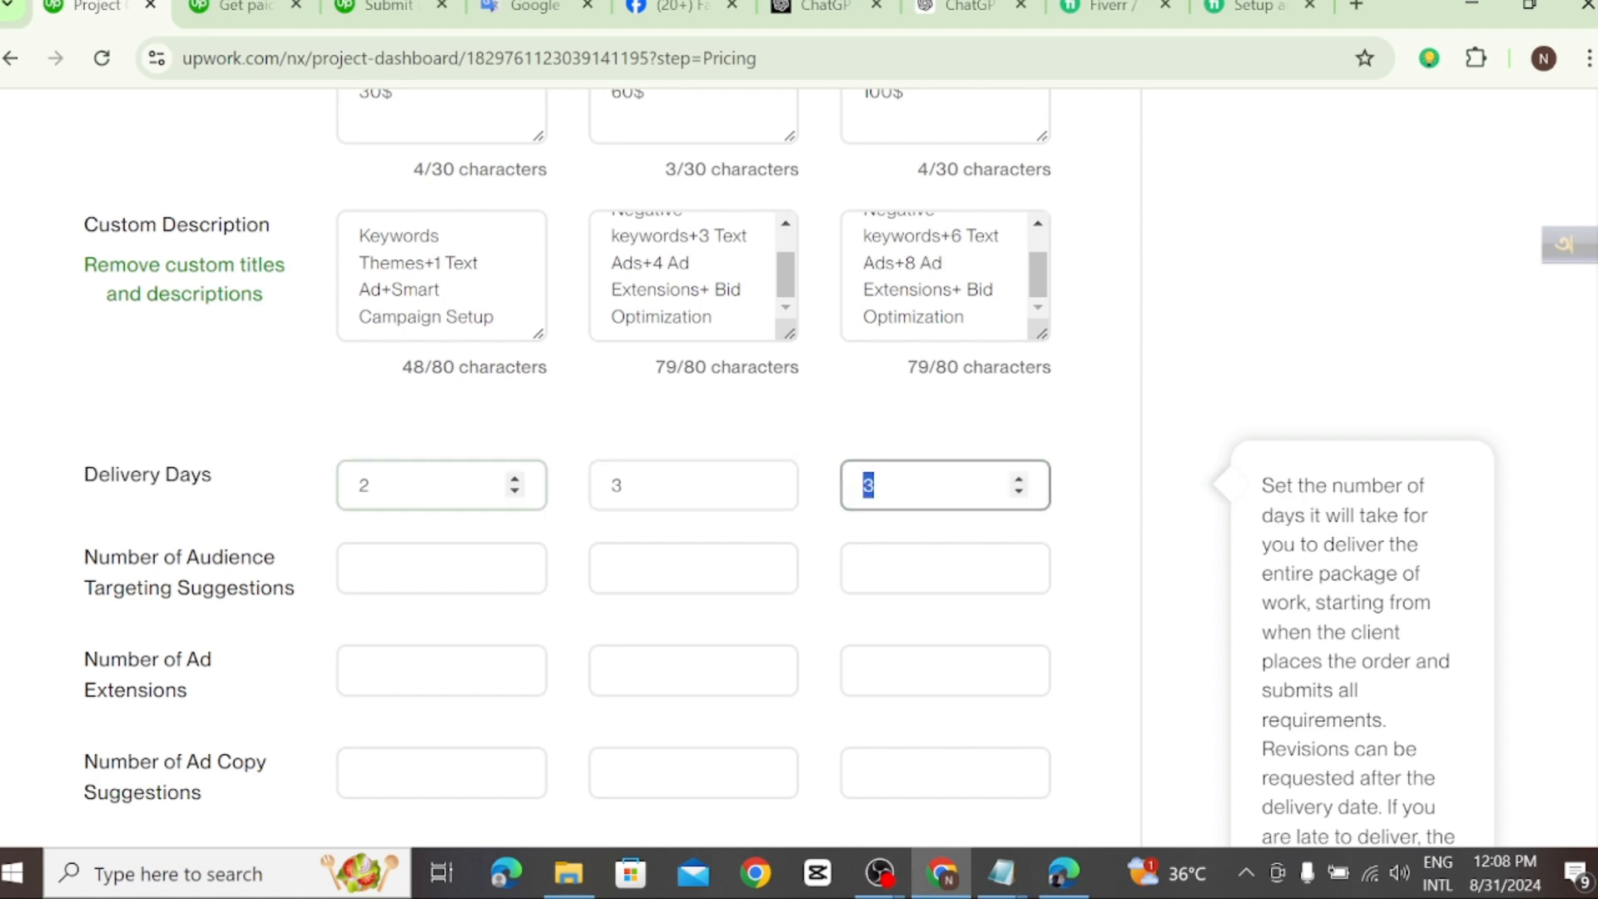
{"action": "left_click", "coordinate": [516, 491]}
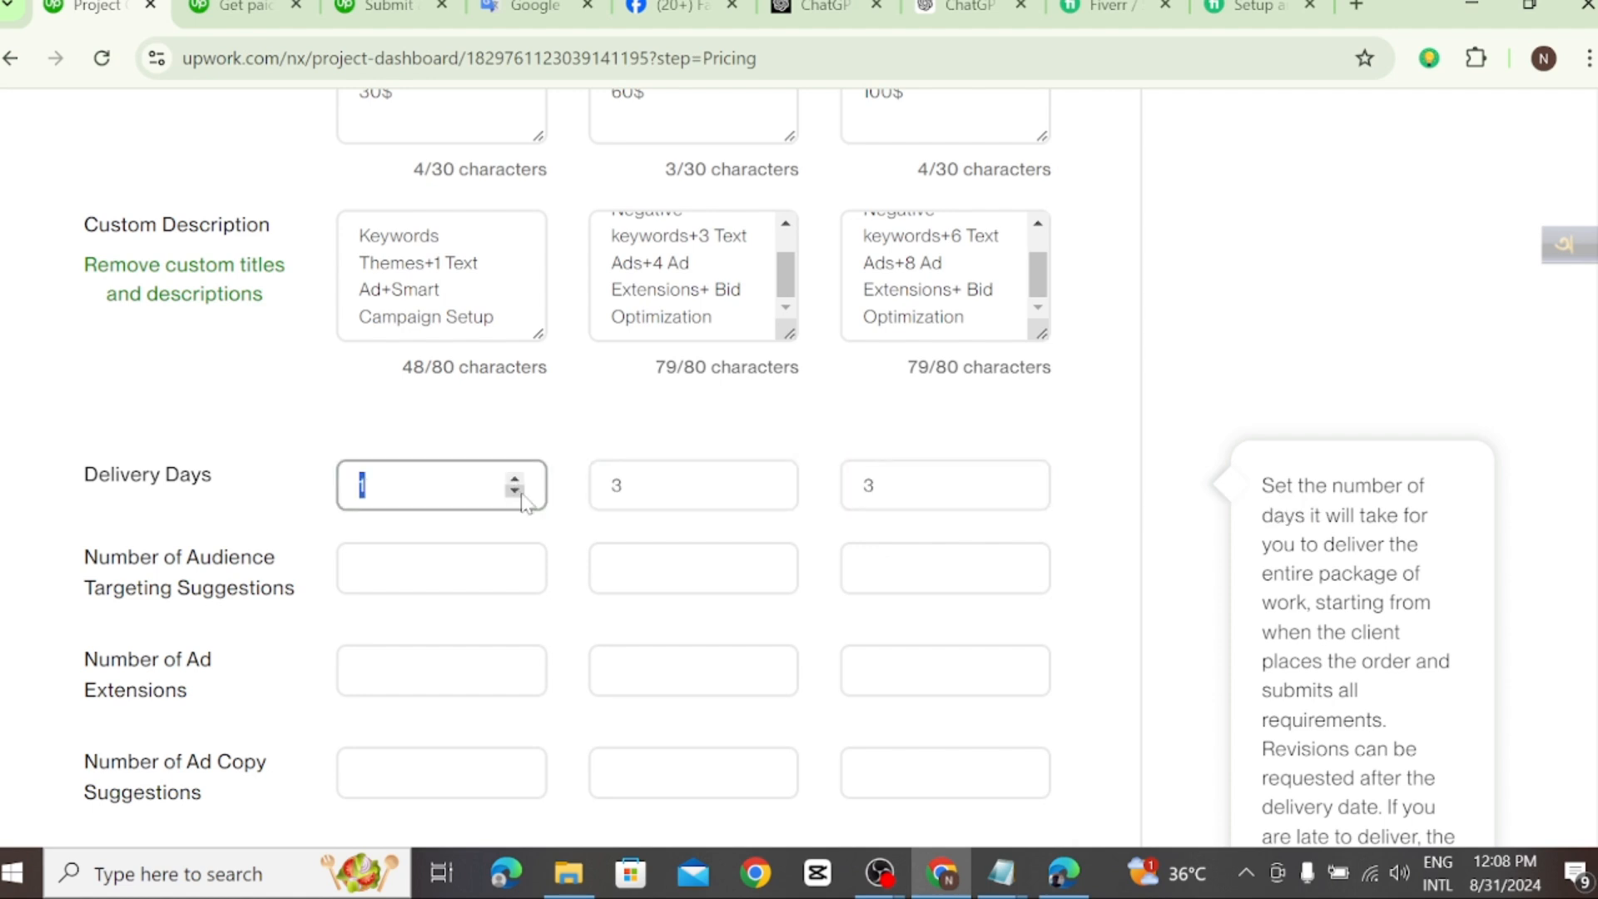
{"action": "left_click", "coordinate": [767, 491]}
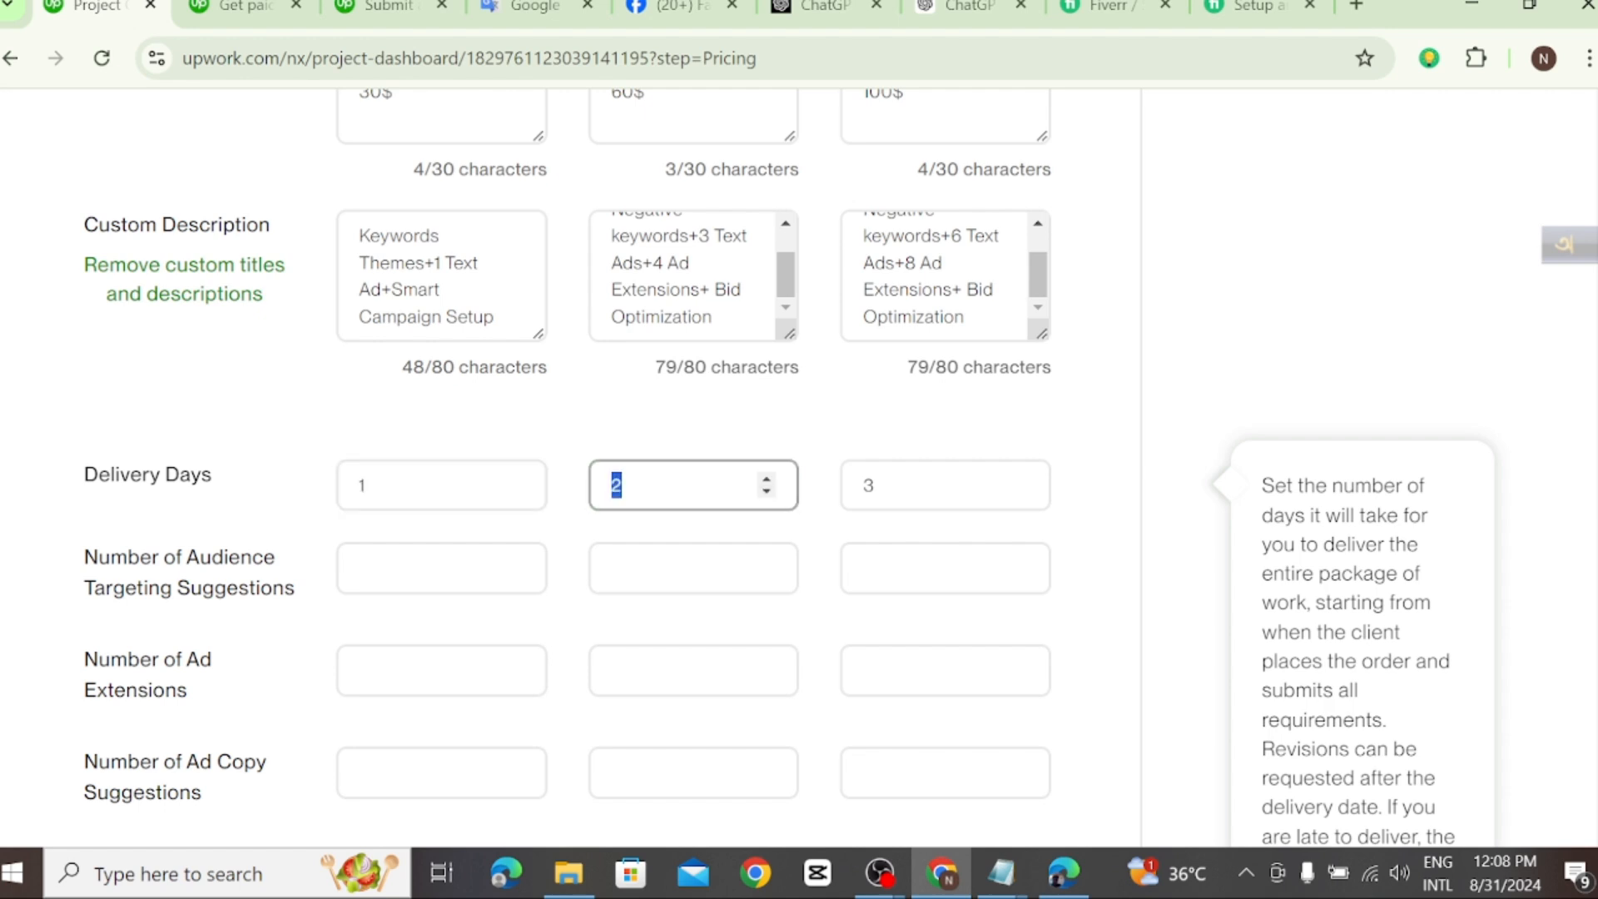
Step: Switch to the Fiverr gig and examine its package comparison, from campaign development through management duration, revisions and delivery time
{"action": "scroll", "coordinate": [581, 578], "scroll_direction": "down", "scroll_amount": 3}
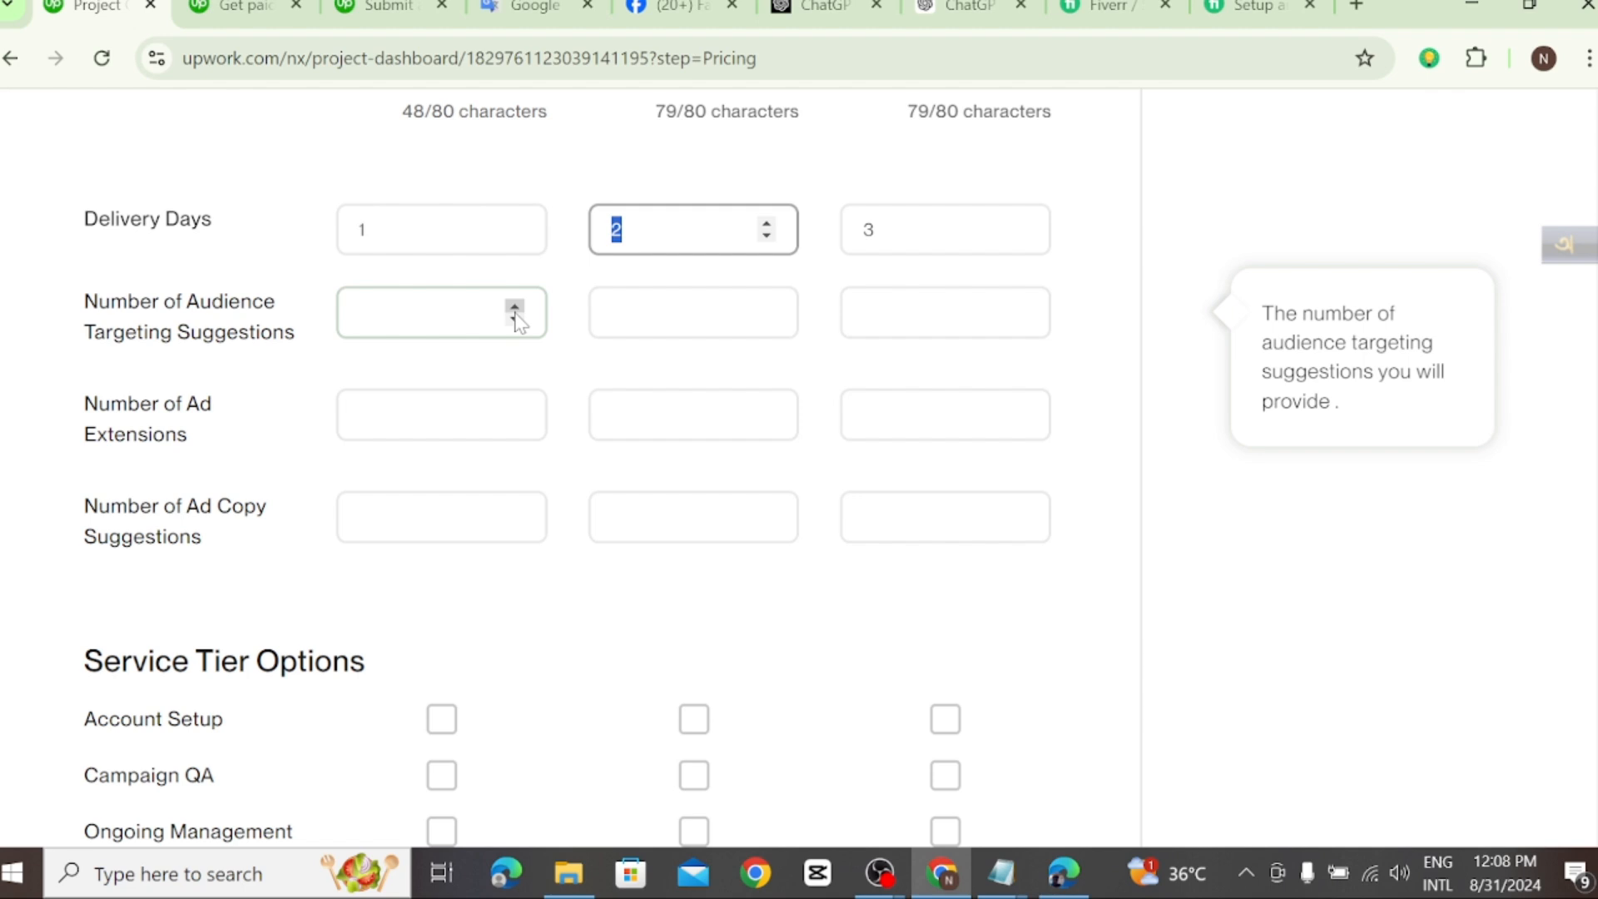
{"action": "left_click", "coordinate": [1244, 7]}
{"action": "scroll", "coordinate": [827, 521], "scroll_direction": "down", "scroll_amount": 3}
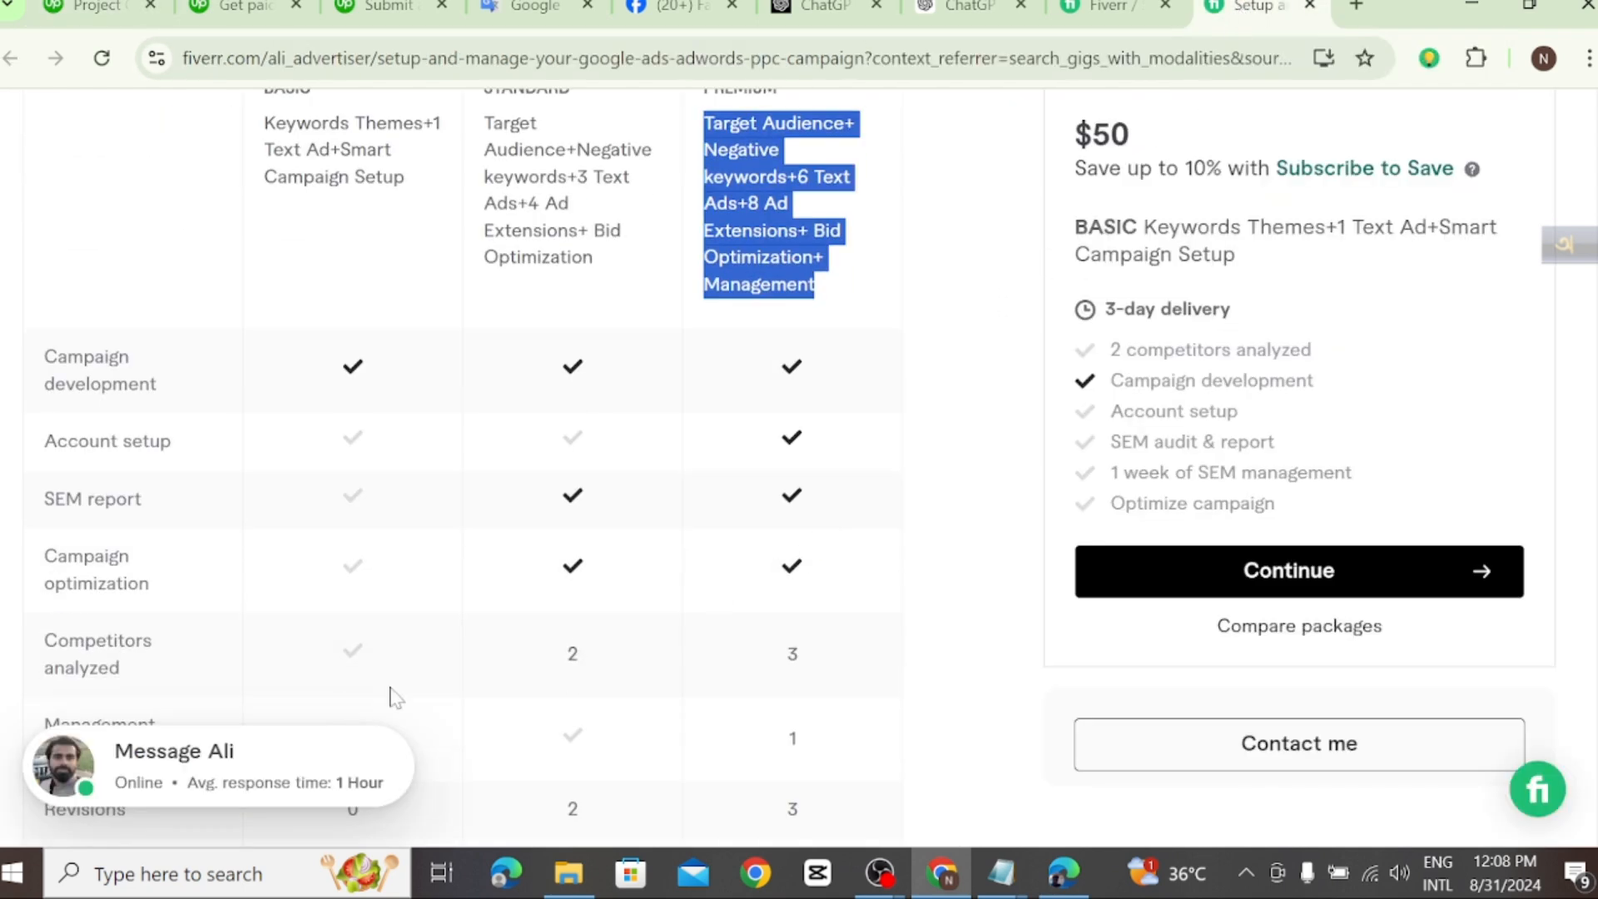
{"action": "scroll", "coordinate": [321, 600], "scroll_direction": "down", "scroll_amount": 3}
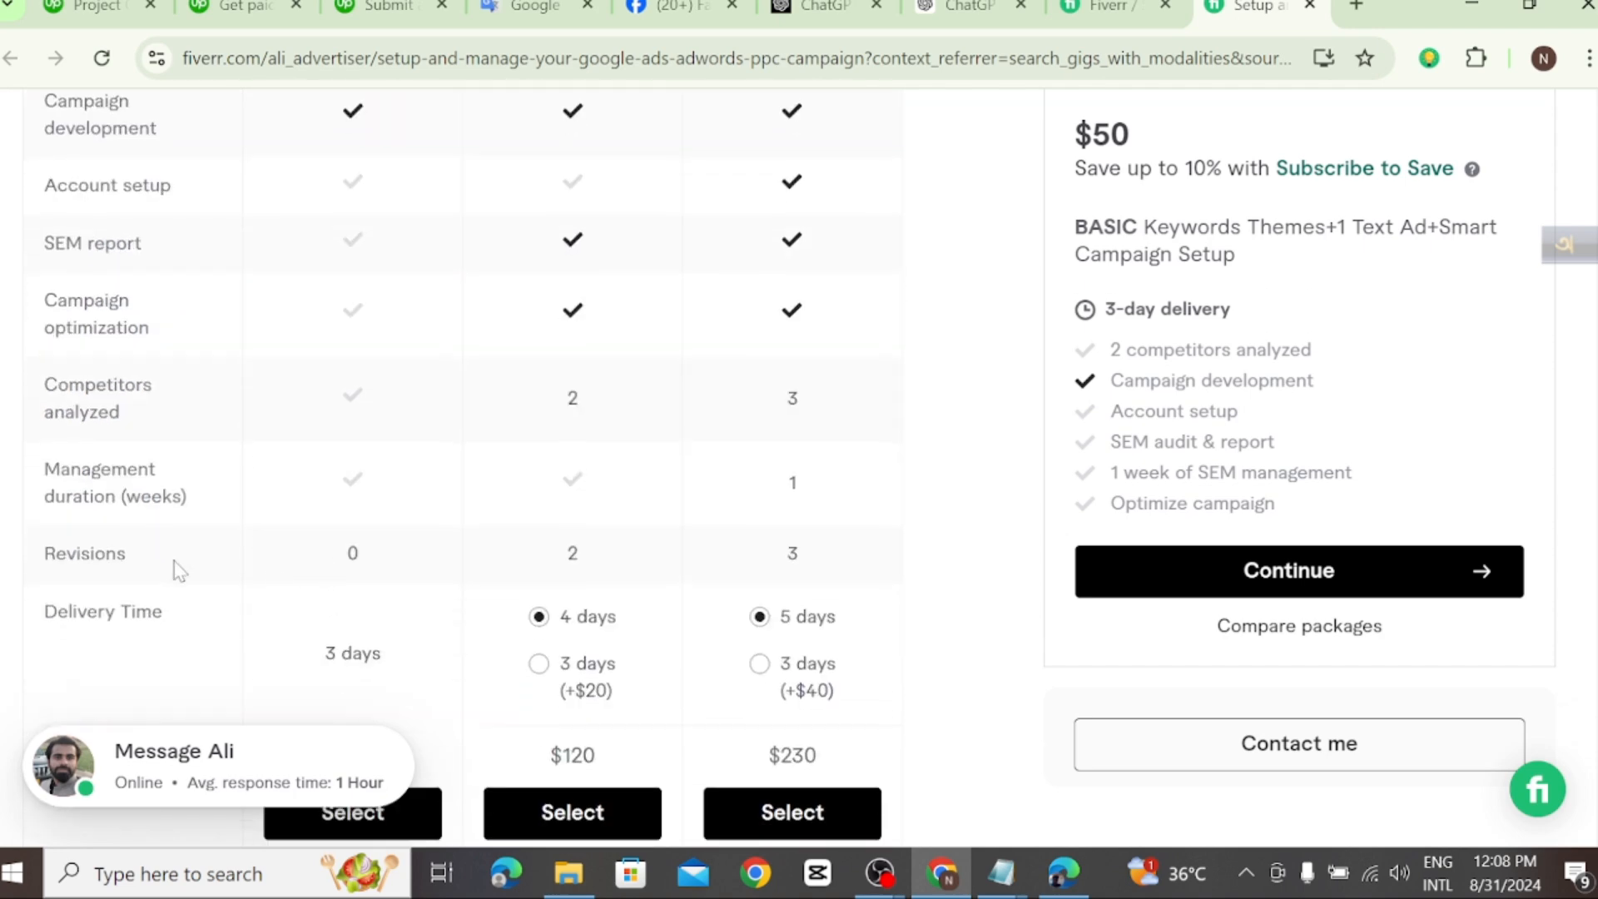
{"action": "scroll", "coordinate": [180, 571], "scroll_direction": "down", "scroll_amount": 2}
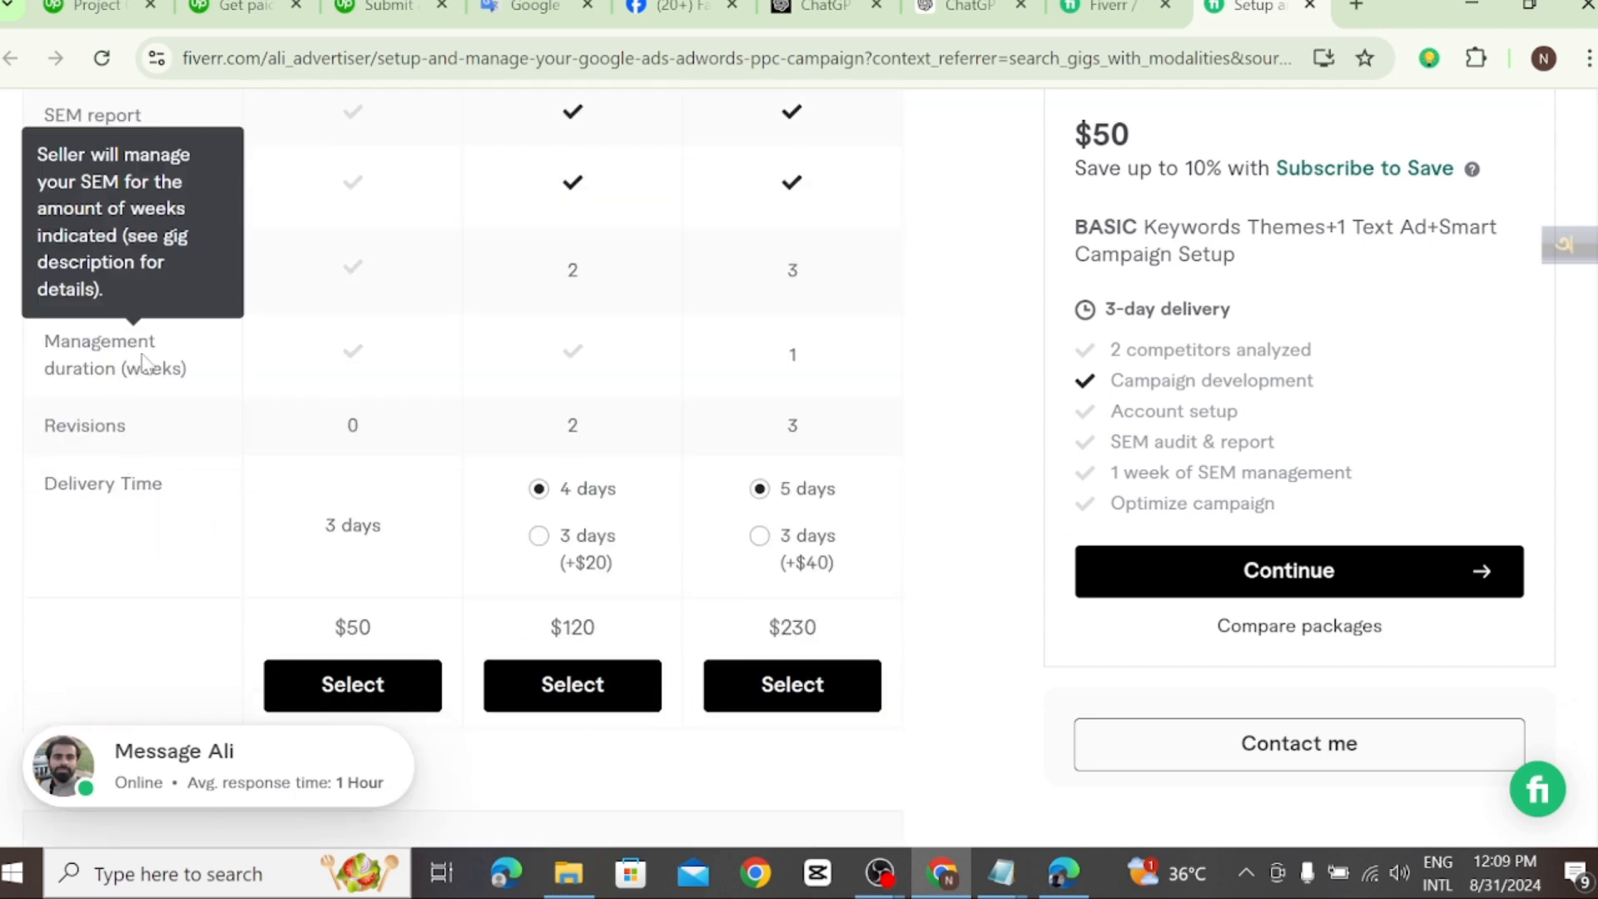
{"action": "scroll", "coordinate": [191, 500], "scroll_direction": "up", "scroll_amount": 2}
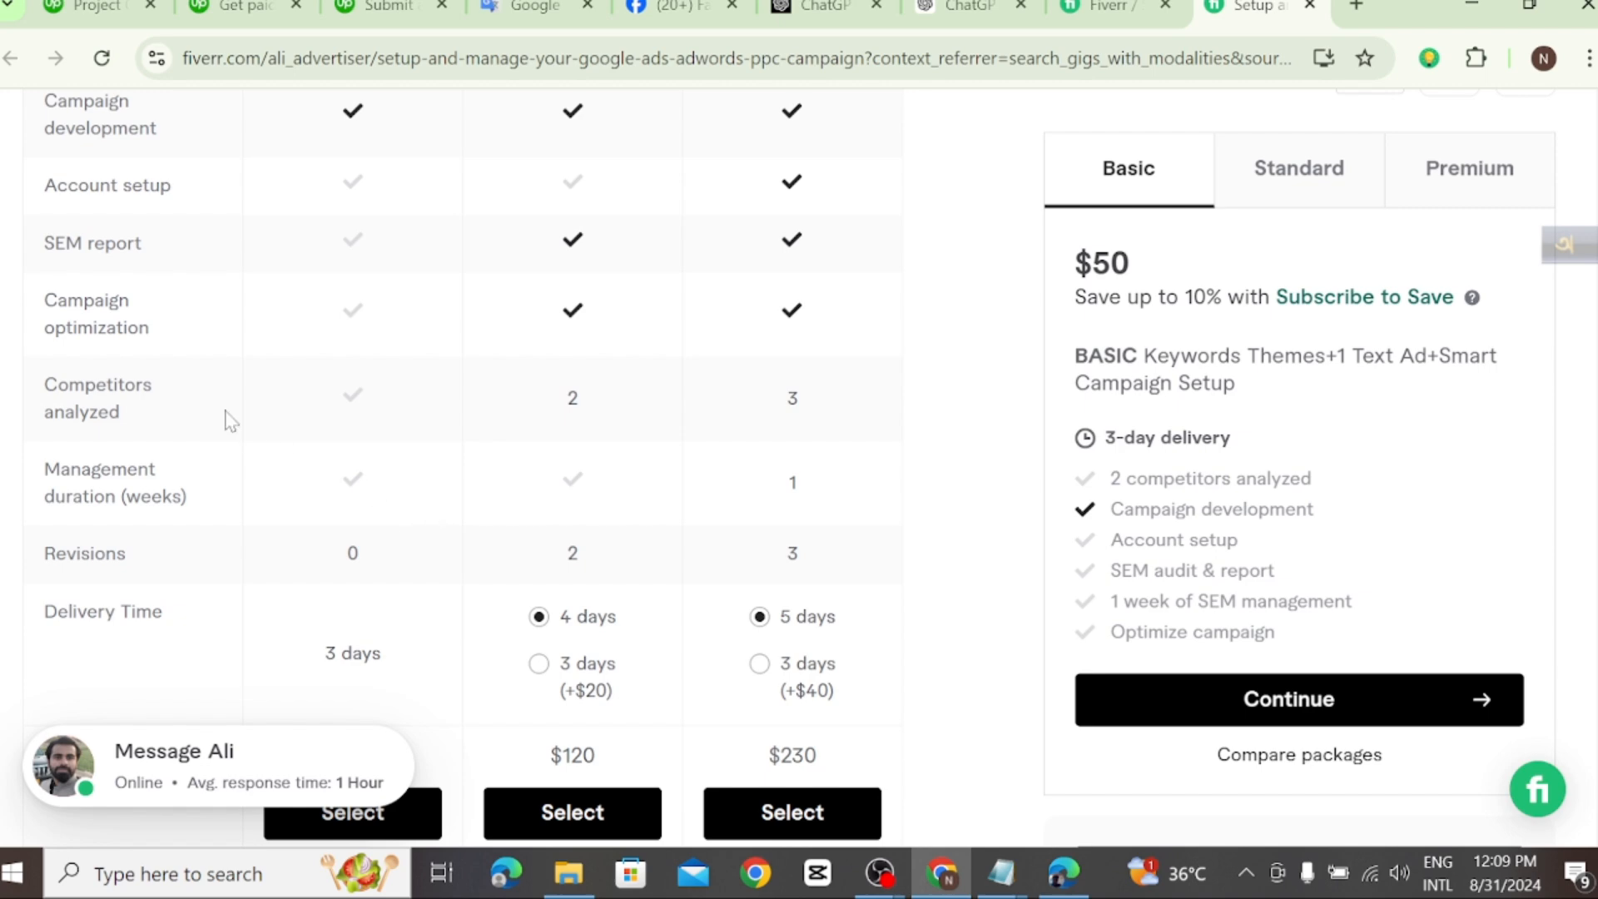
{"action": "mouse_move", "coordinate": [164, 434]}
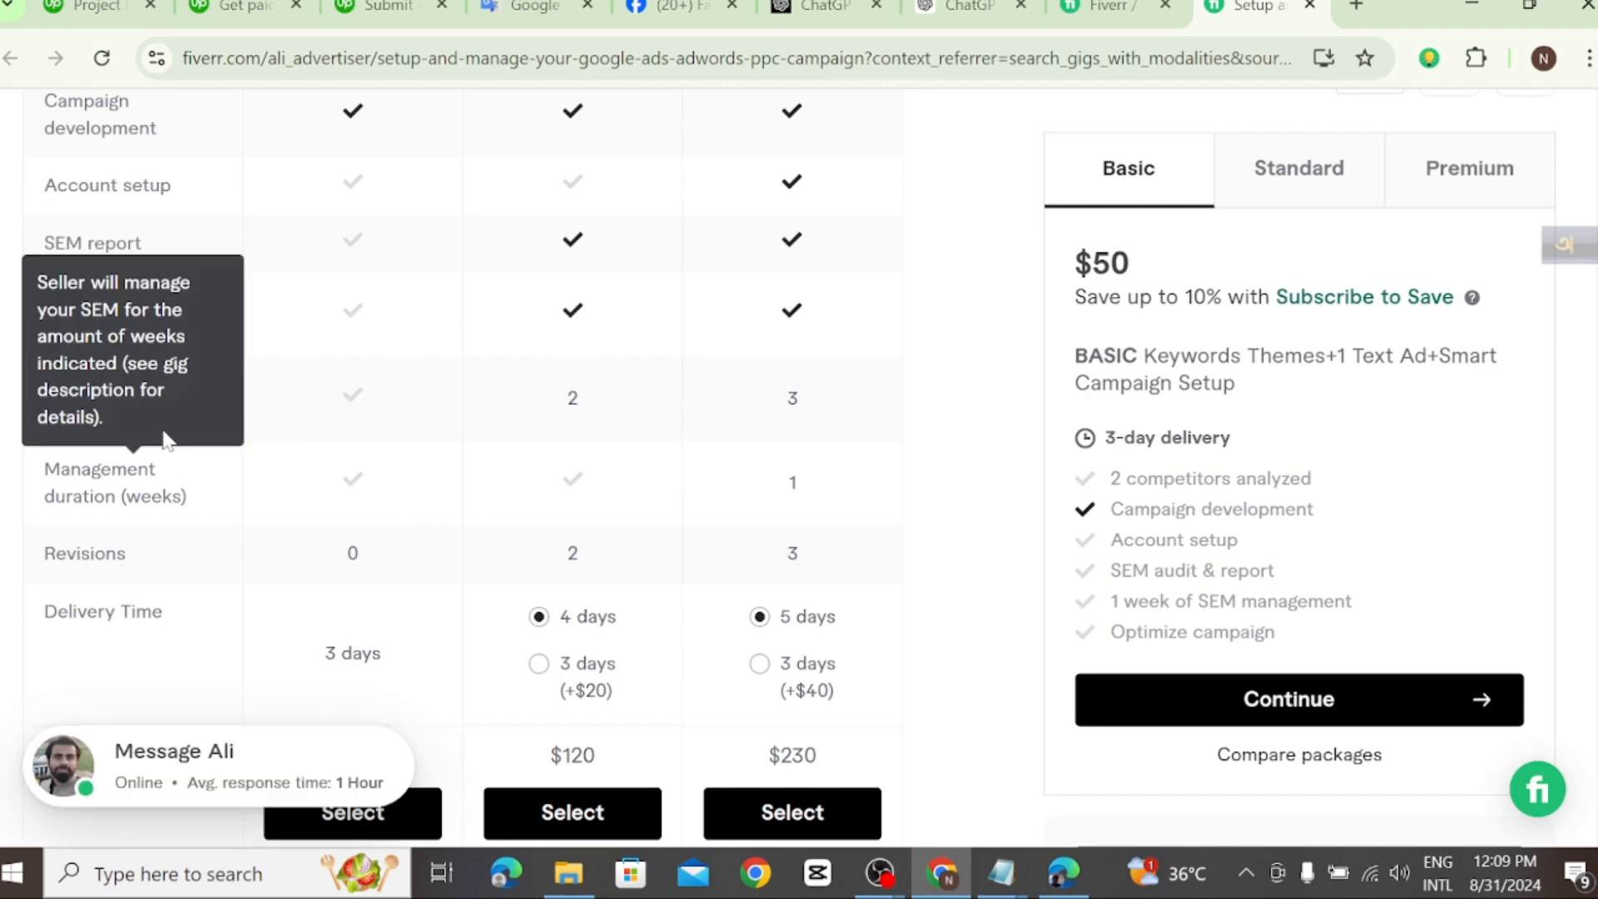
{"action": "scroll", "coordinate": [232, 342], "scroll_direction": "up", "scroll_amount": 2}
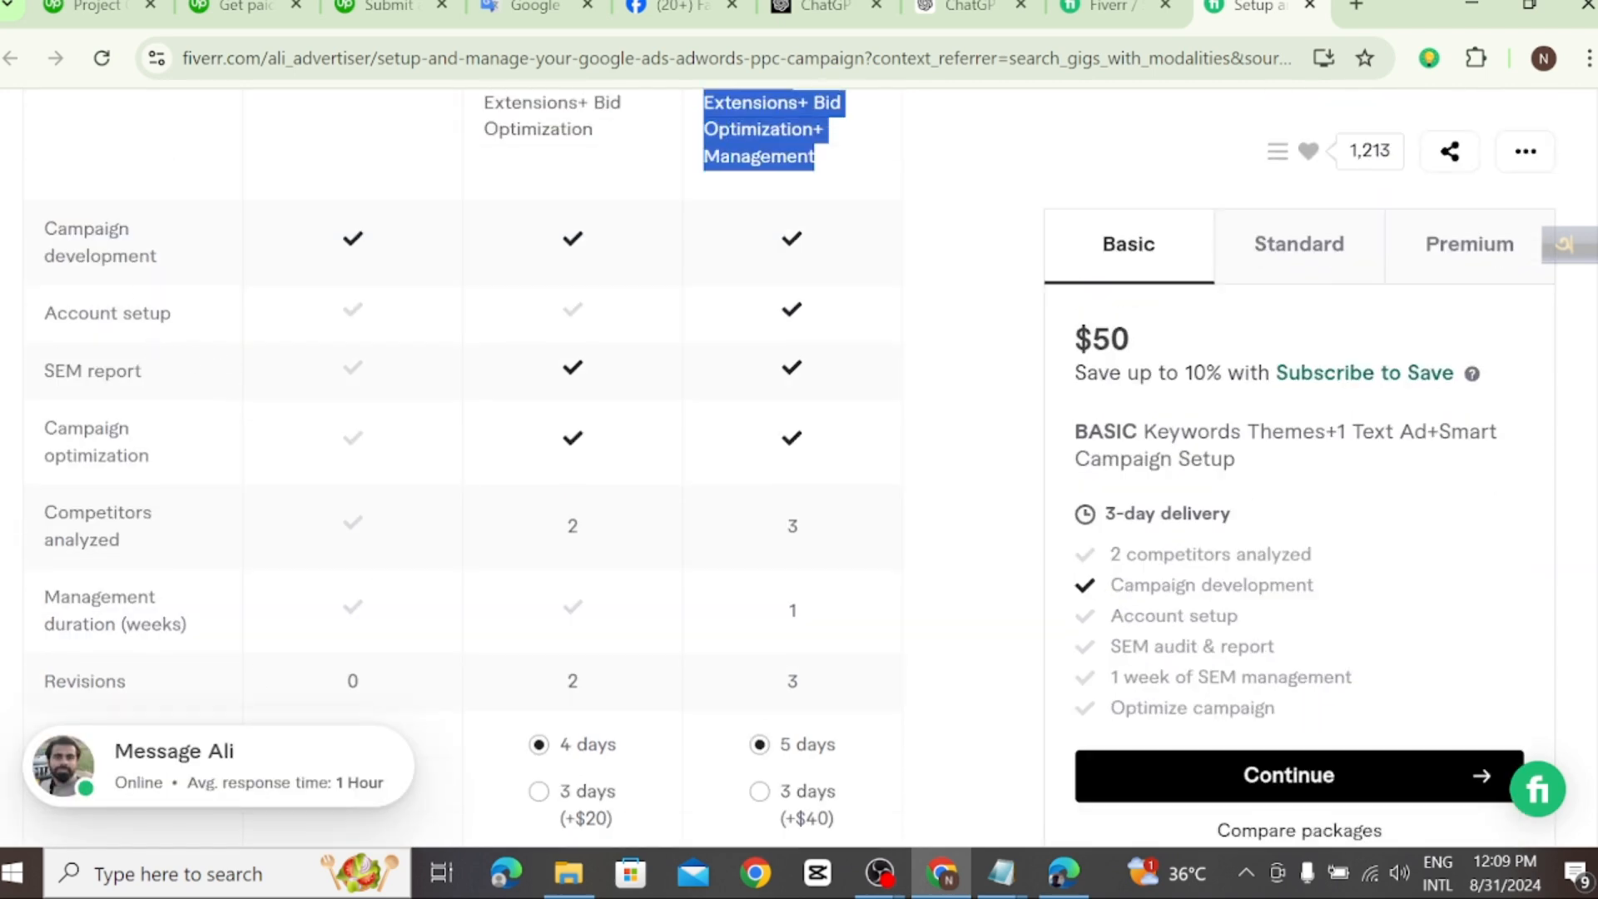
Step: Review the Fiverr gig's Basic, Standard and Premium descriptions, included features, delivery times and prices, and return to the Upwork pricing page
{"action": "scroll", "coordinate": [228, 386], "scroll_direction": "up", "scroll_amount": 4}
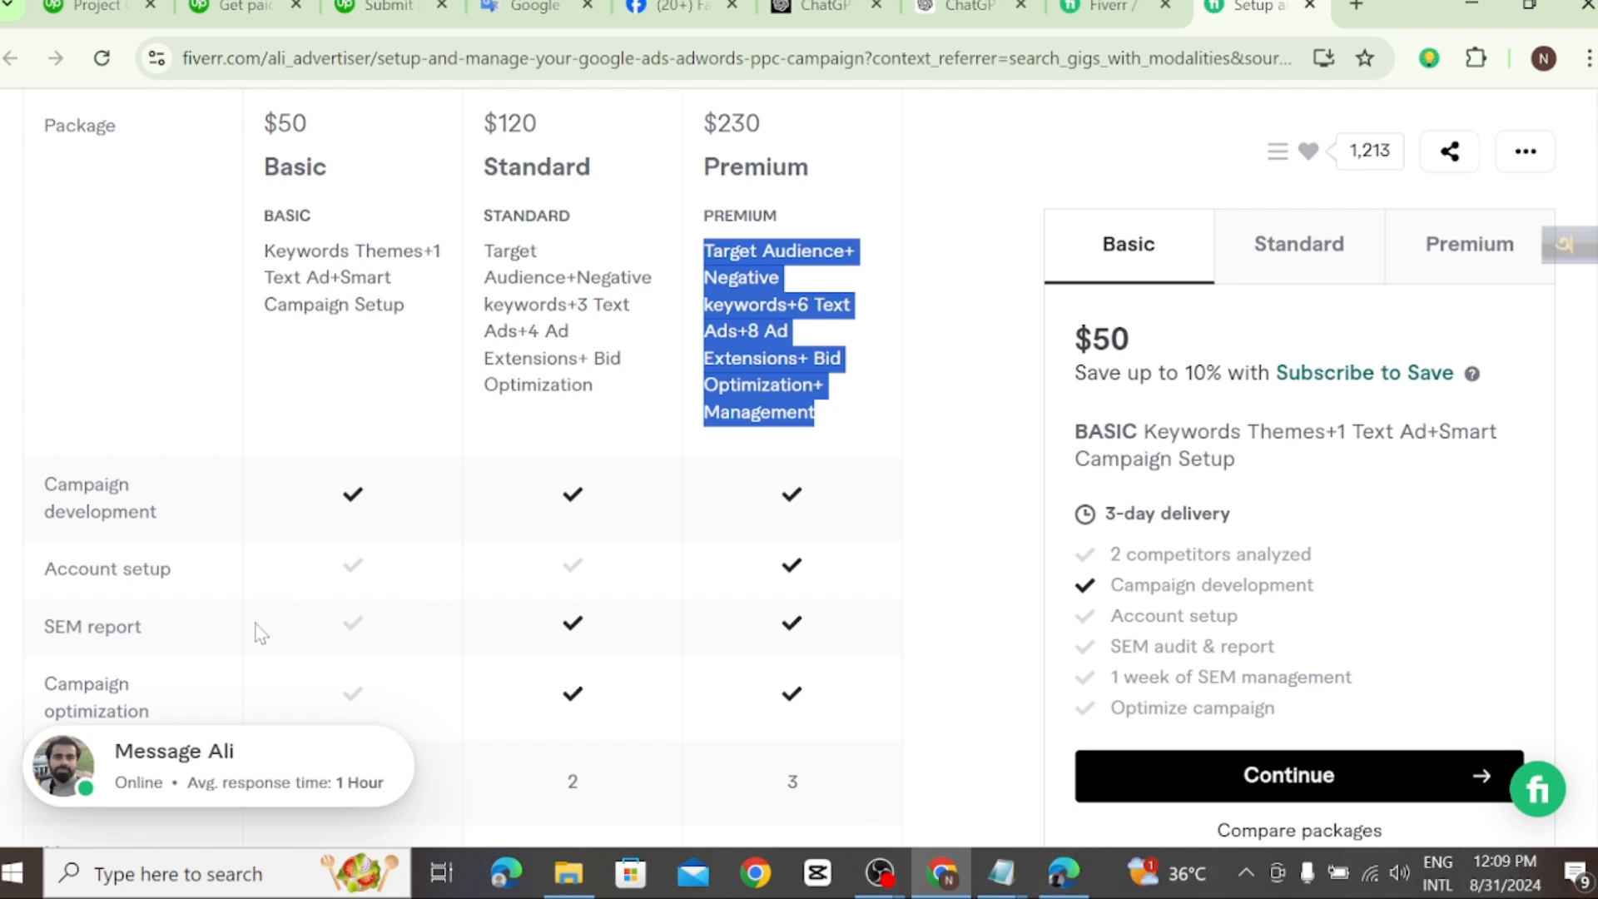
{"action": "scroll", "coordinate": [261, 634], "scroll_direction": "down", "scroll_amount": 2}
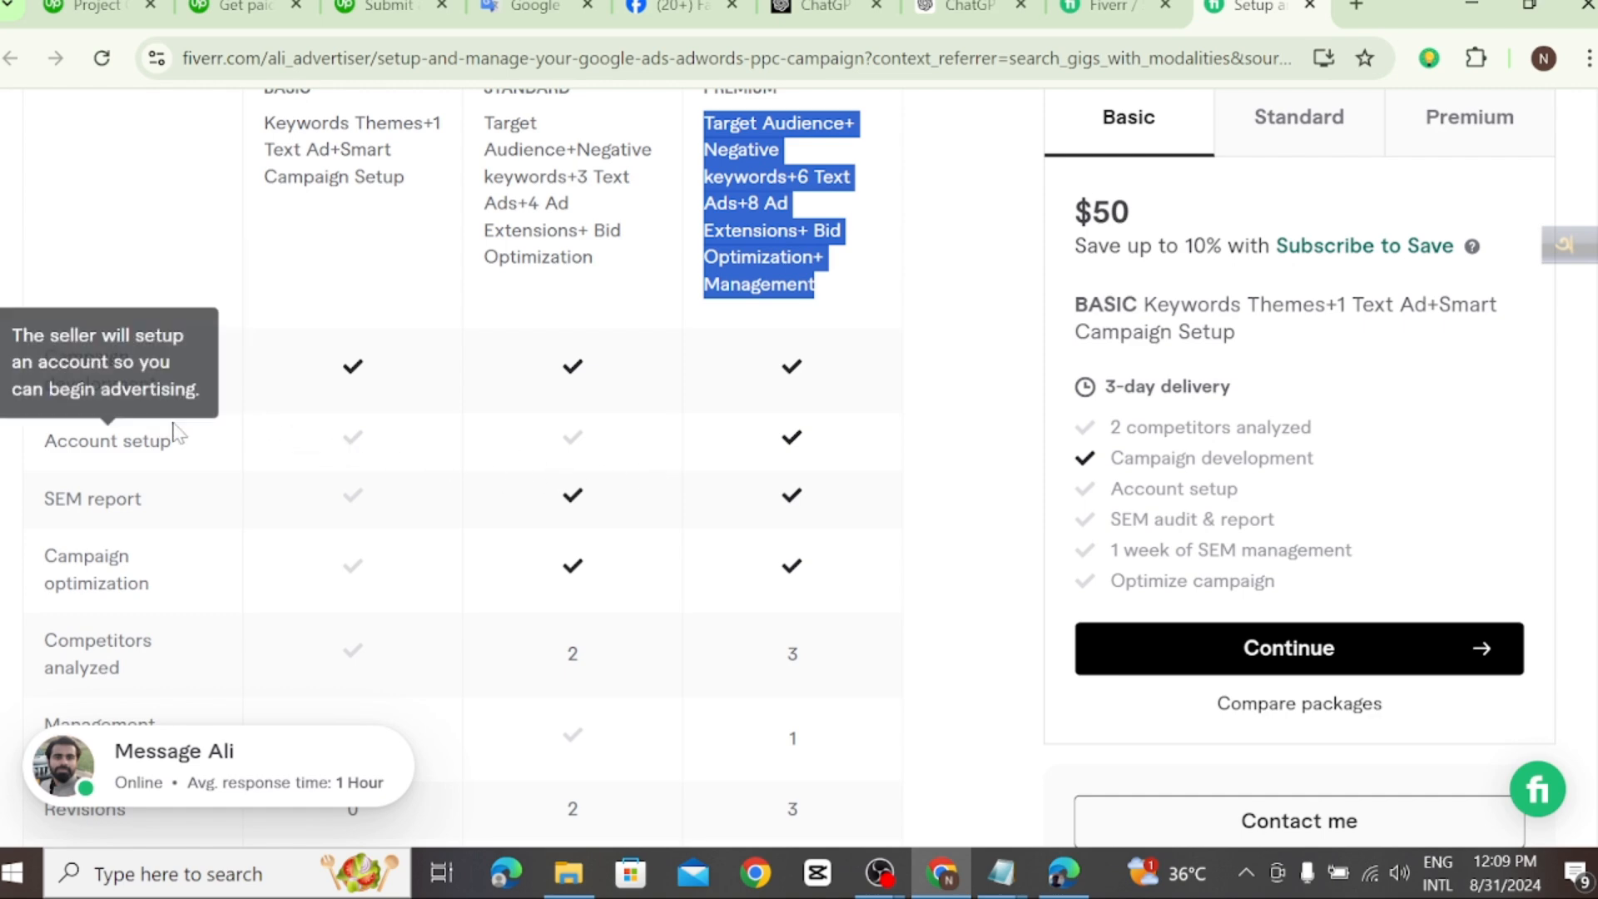
{"action": "scroll", "coordinate": [674, 552], "scroll_direction": "down", "scroll_amount": 4}
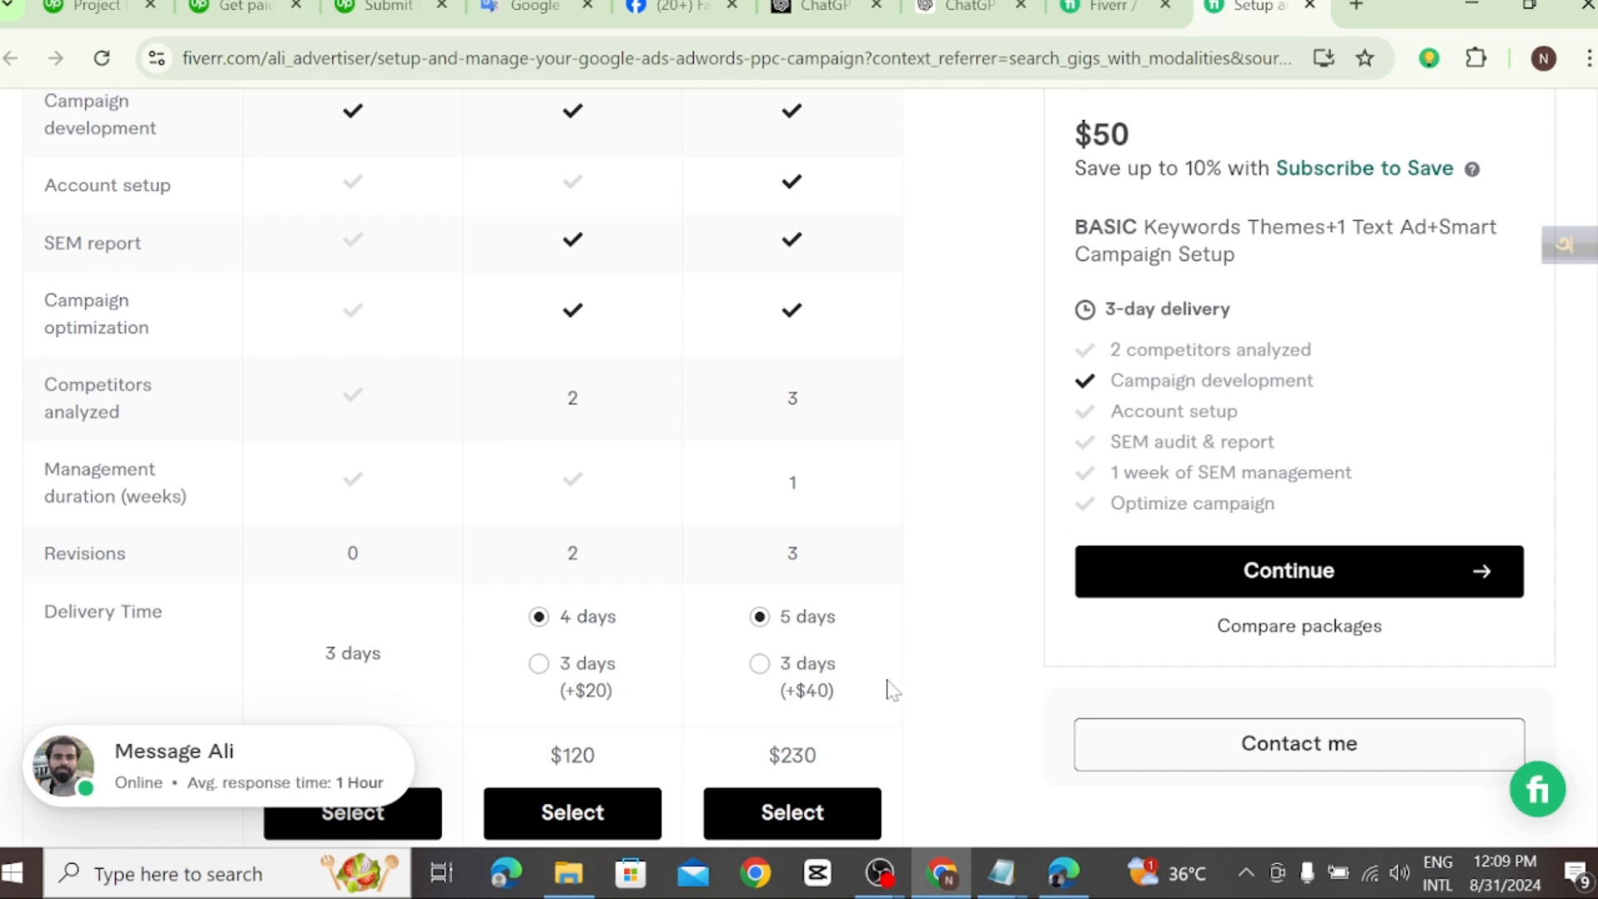
{"action": "scroll", "coordinate": [655, 676], "scroll_direction": "down", "scroll_amount": 3}
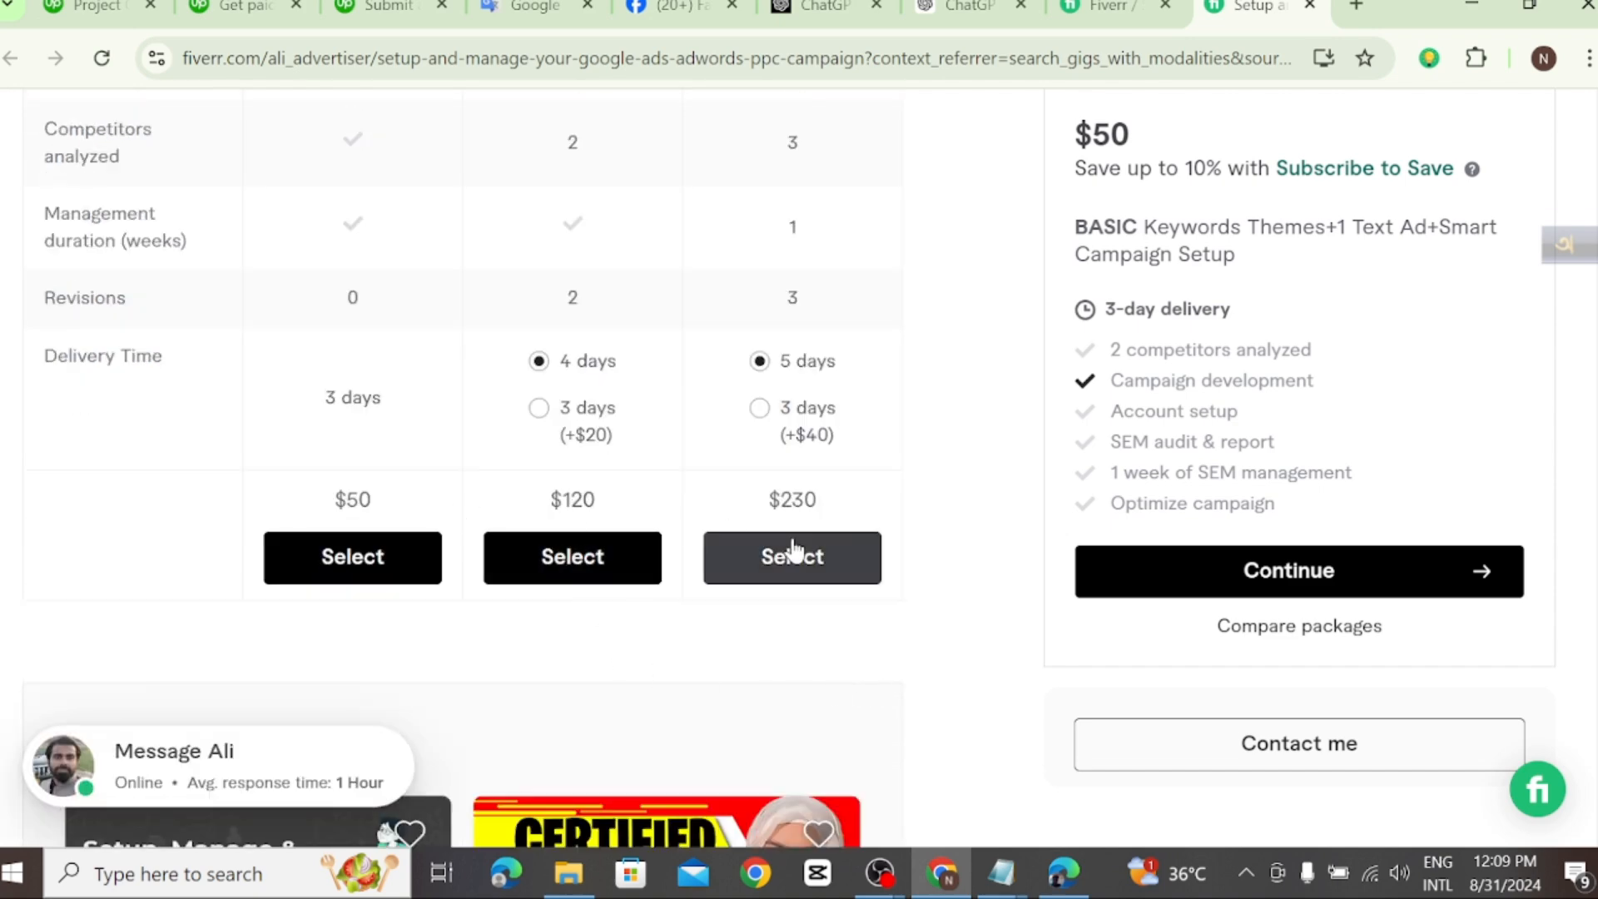
{"action": "scroll", "coordinate": [889, 555], "scroll_direction": "up", "scroll_amount": 2}
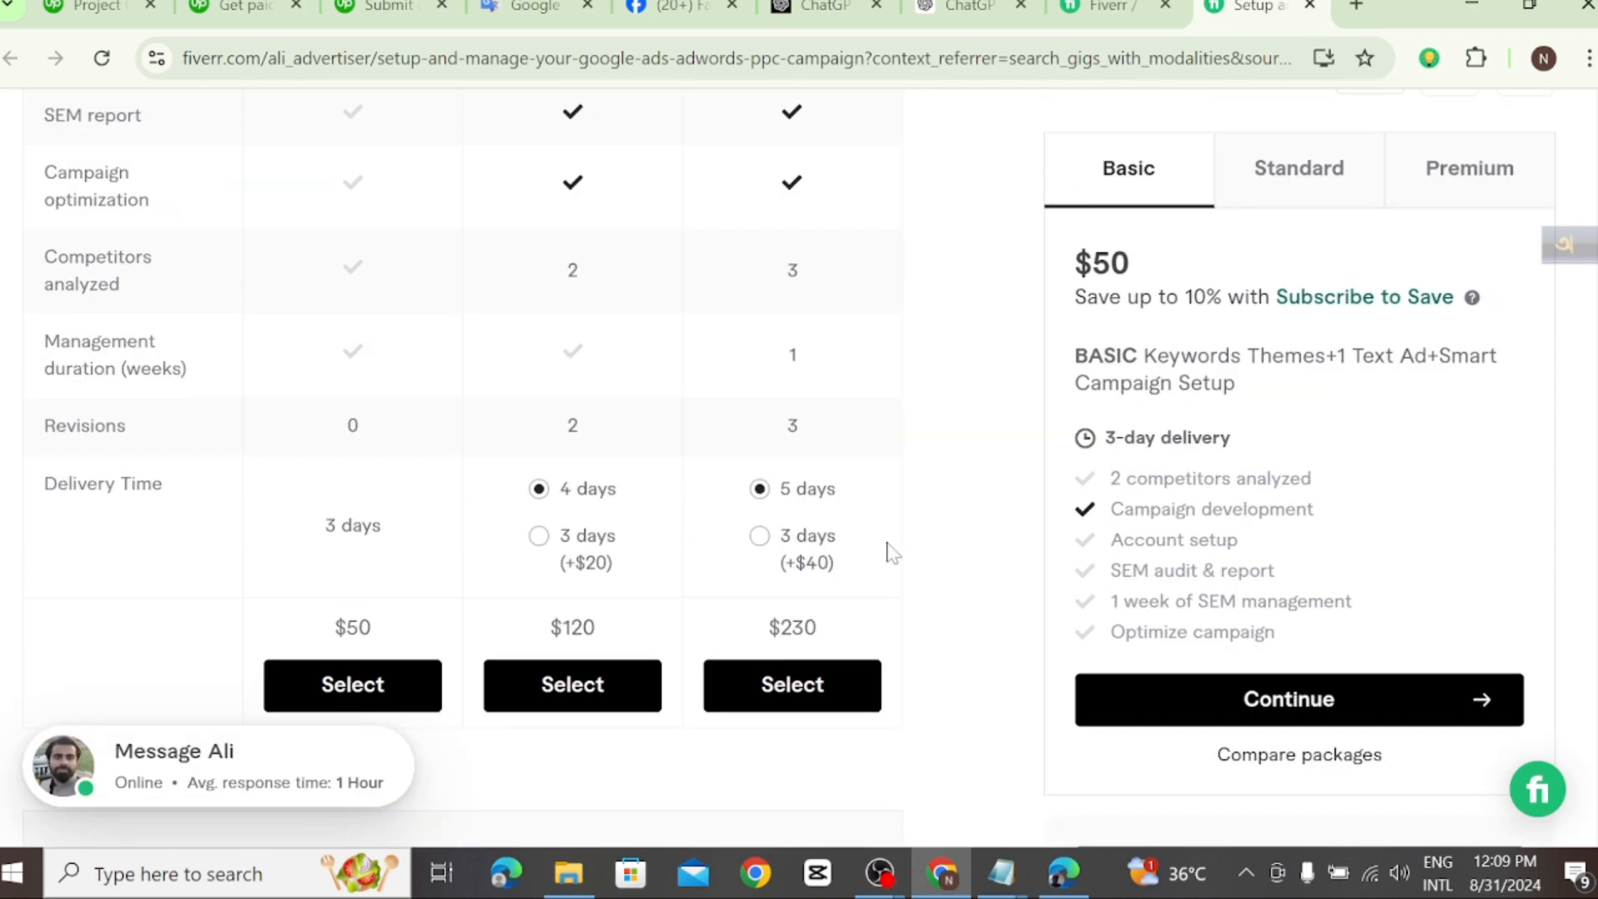
{"action": "scroll", "coordinate": [889, 553], "scroll_direction": "up", "scroll_amount": 5}
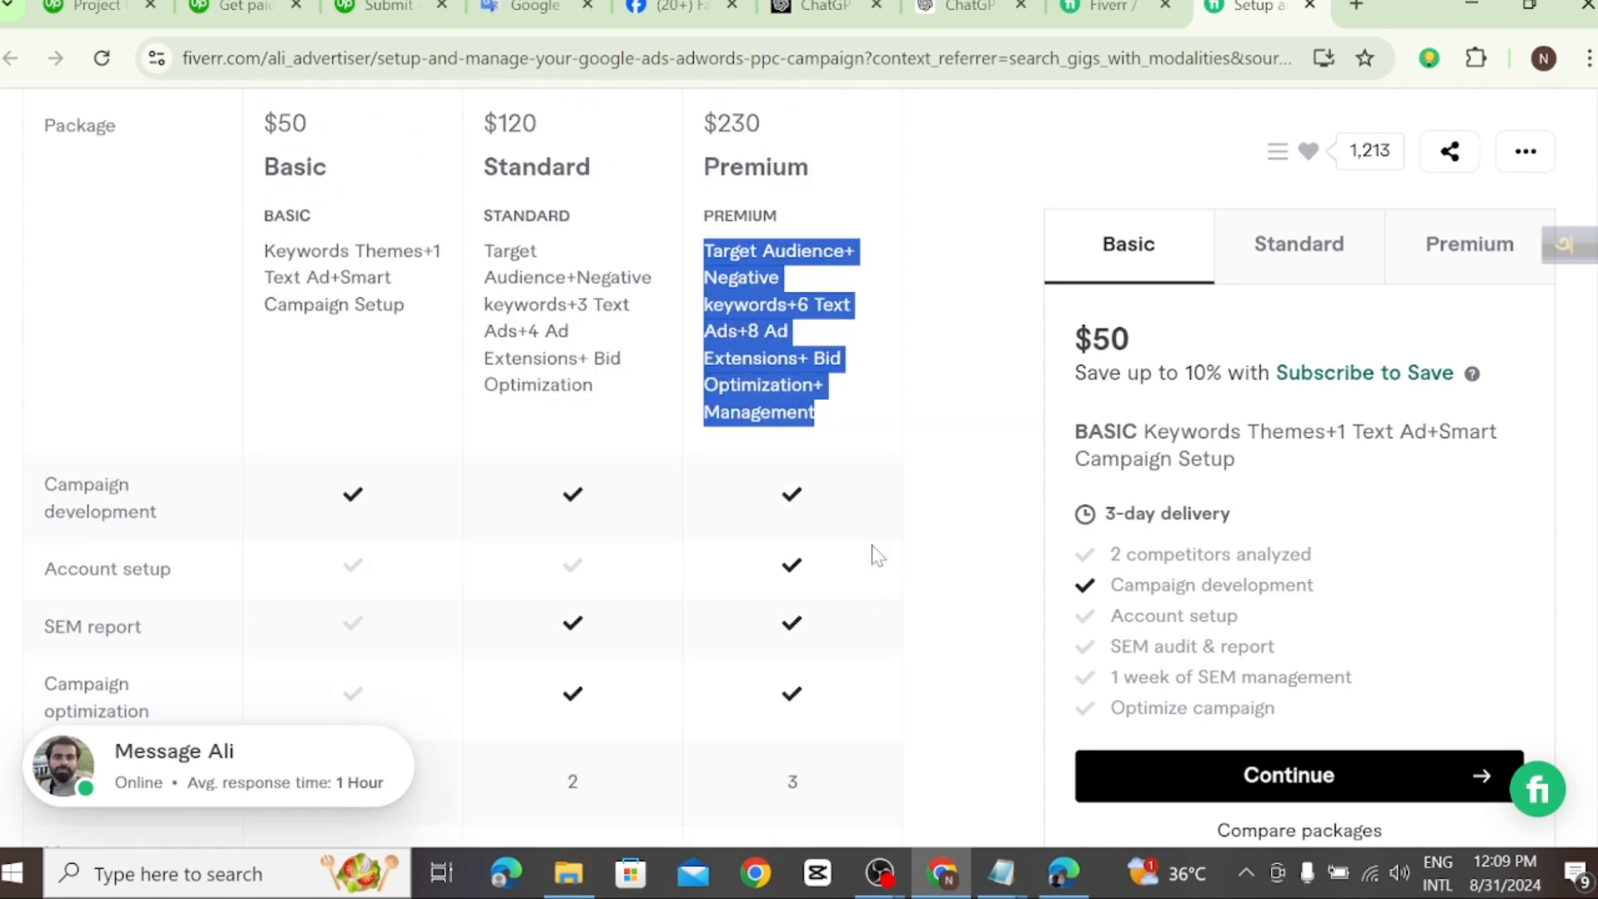
{"action": "scroll", "coordinate": [876, 555], "scroll_direction": "up", "scroll_amount": 3}
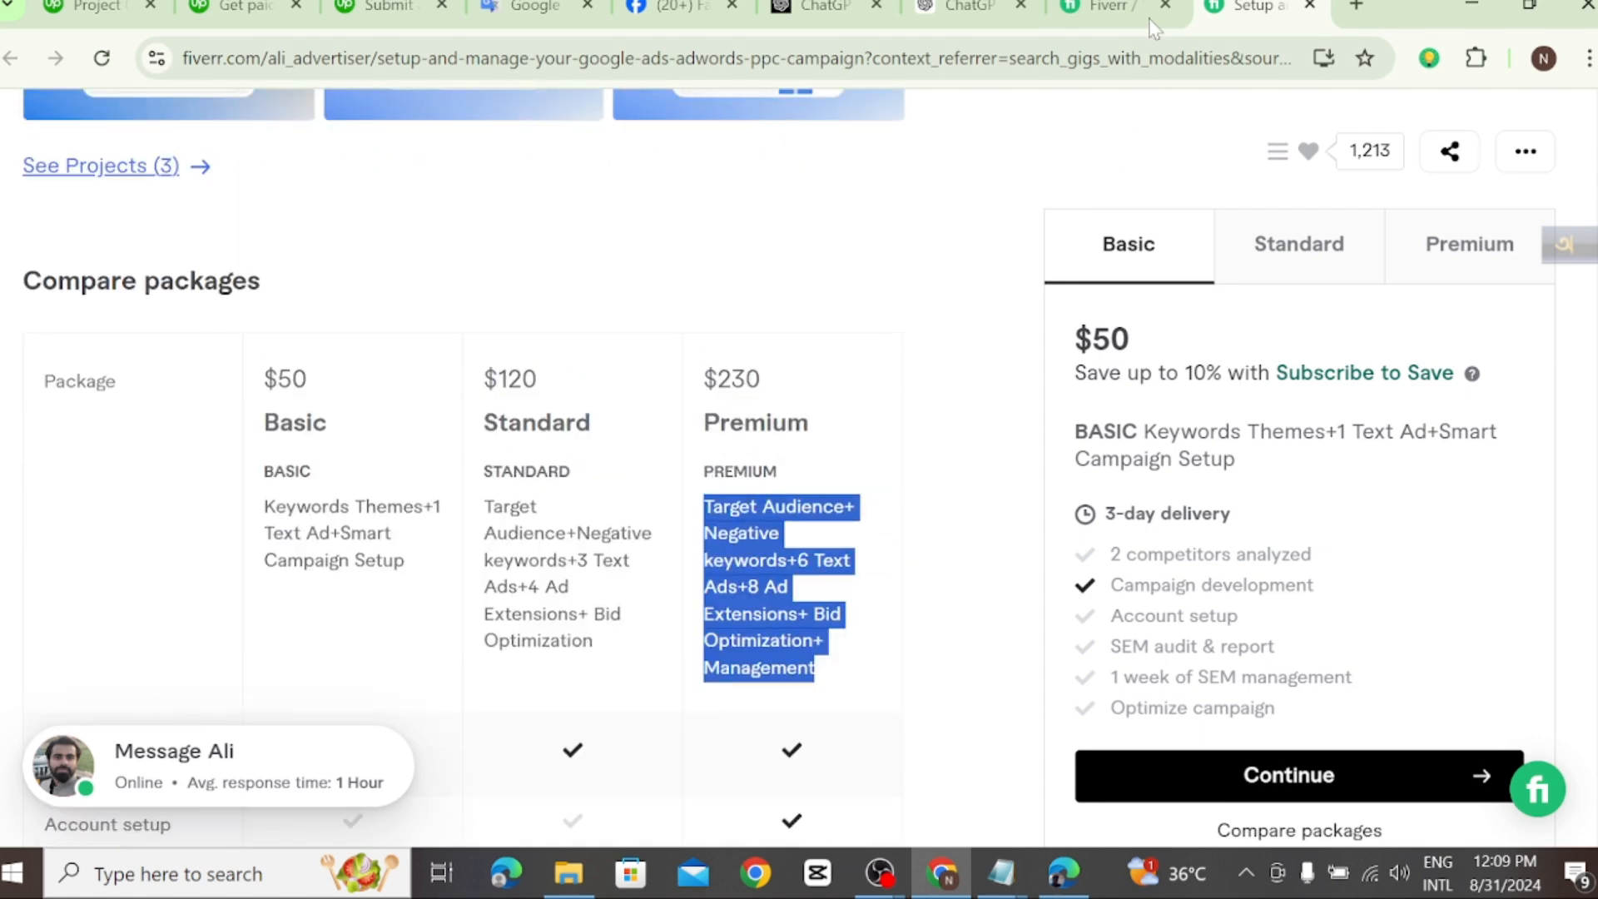
{"action": "left_click", "coordinate": [165, 9]}
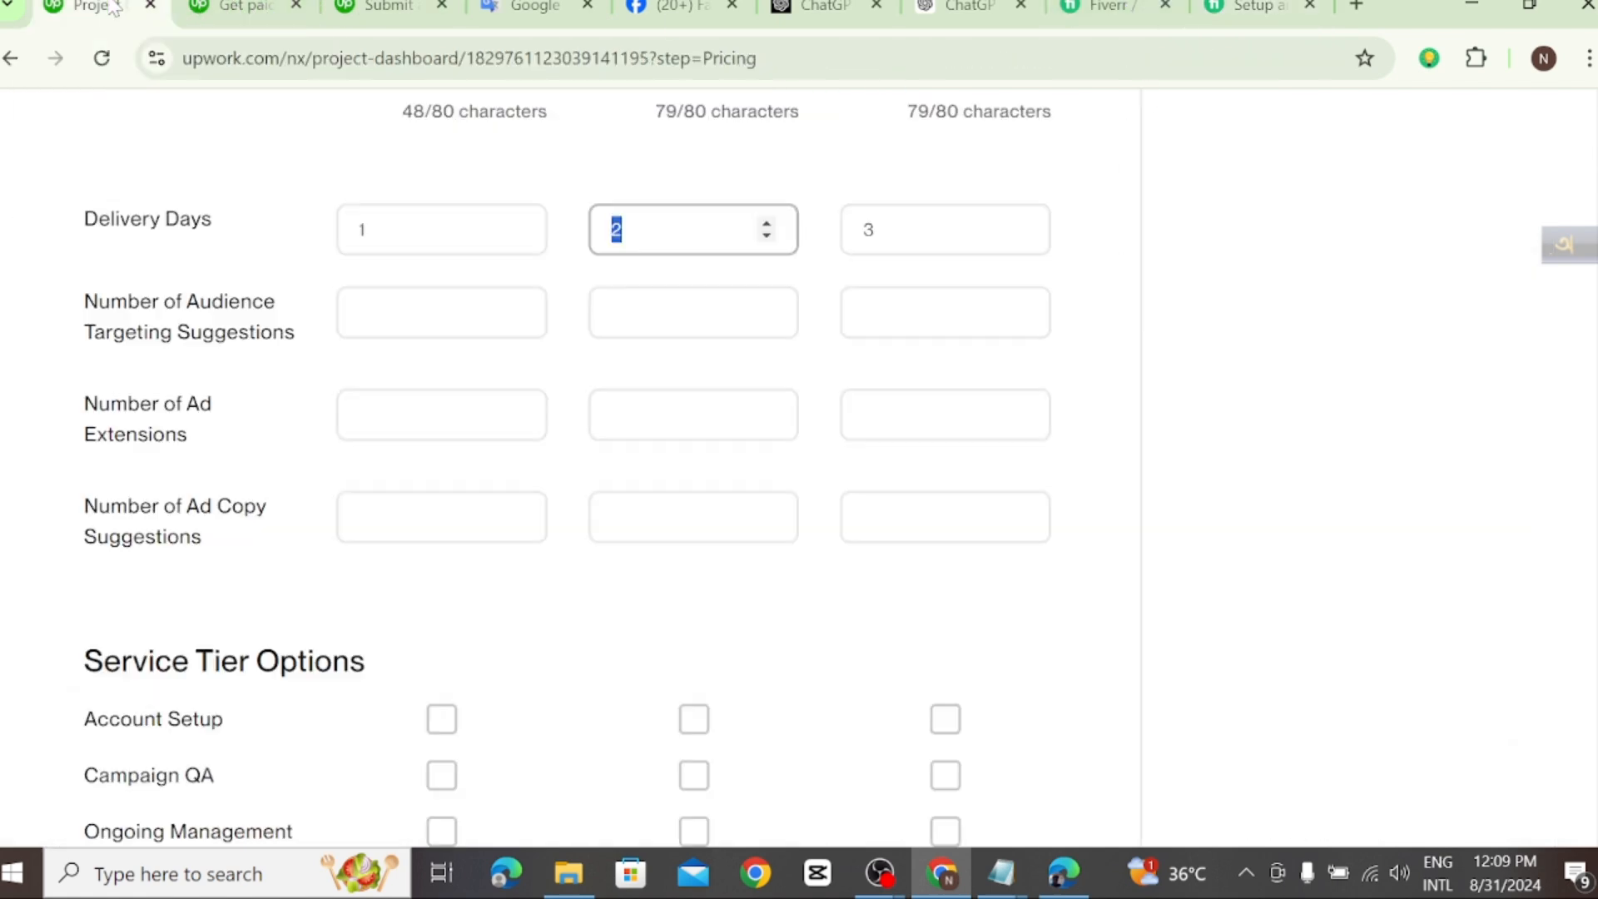
Step: Change the Starter tier's custom title to 40$
{"action": "scroll", "coordinate": [382, 293], "scroll_direction": "up", "scroll_amount": 3}
{"action": "scroll", "coordinate": [566, 466], "scroll_direction": "up", "scroll_amount": 3}
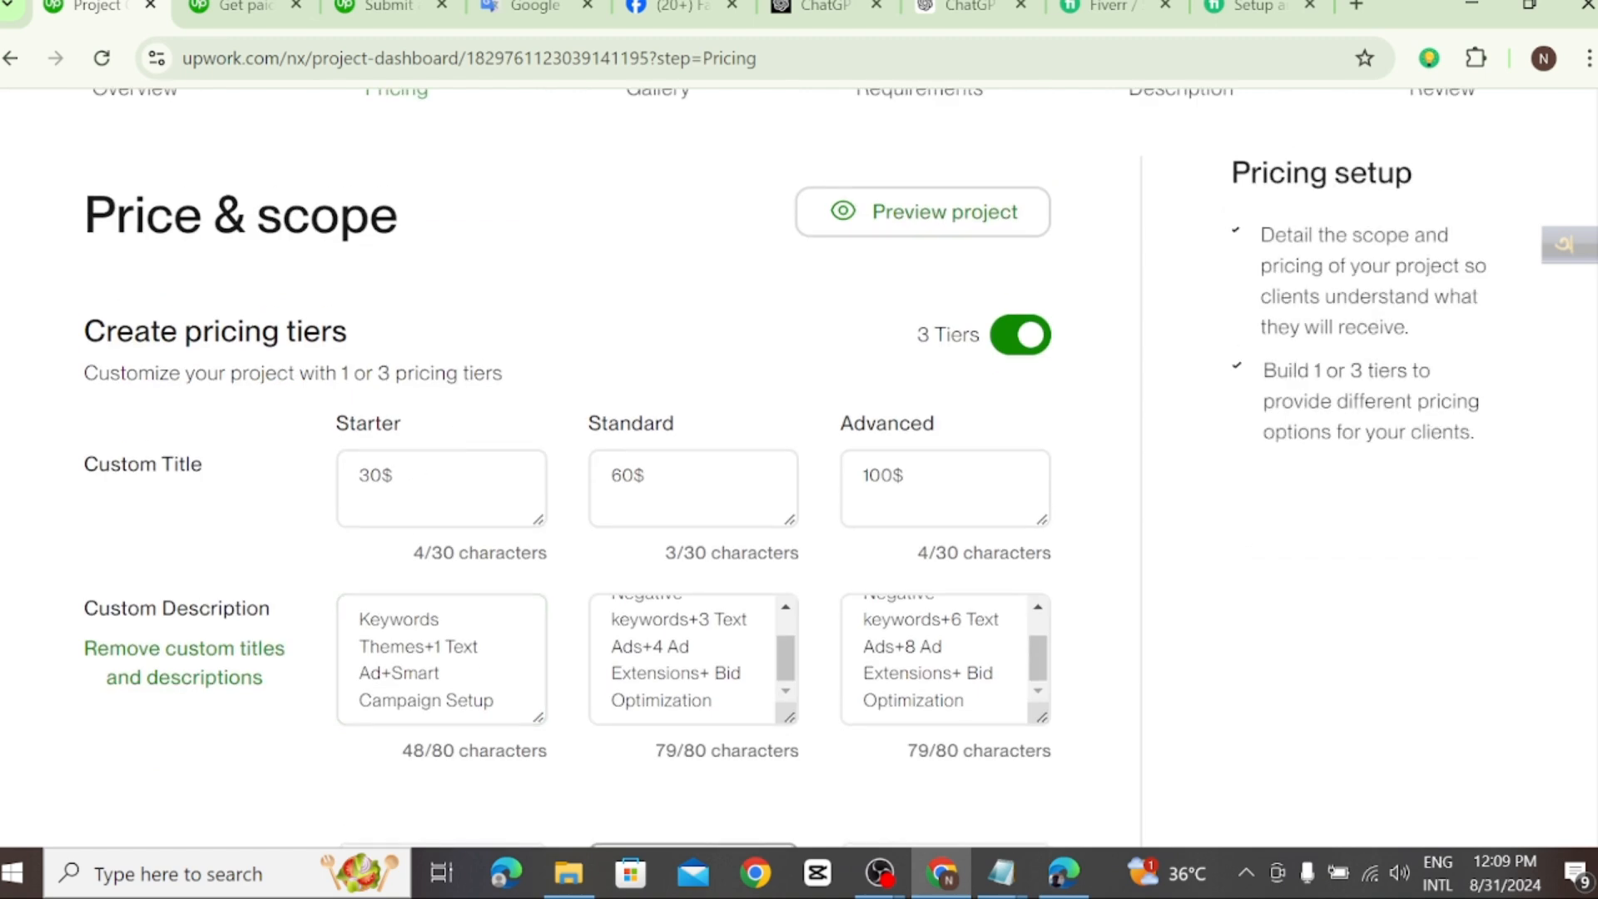
{"action": "left_click", "coordinate": [380, 476]}
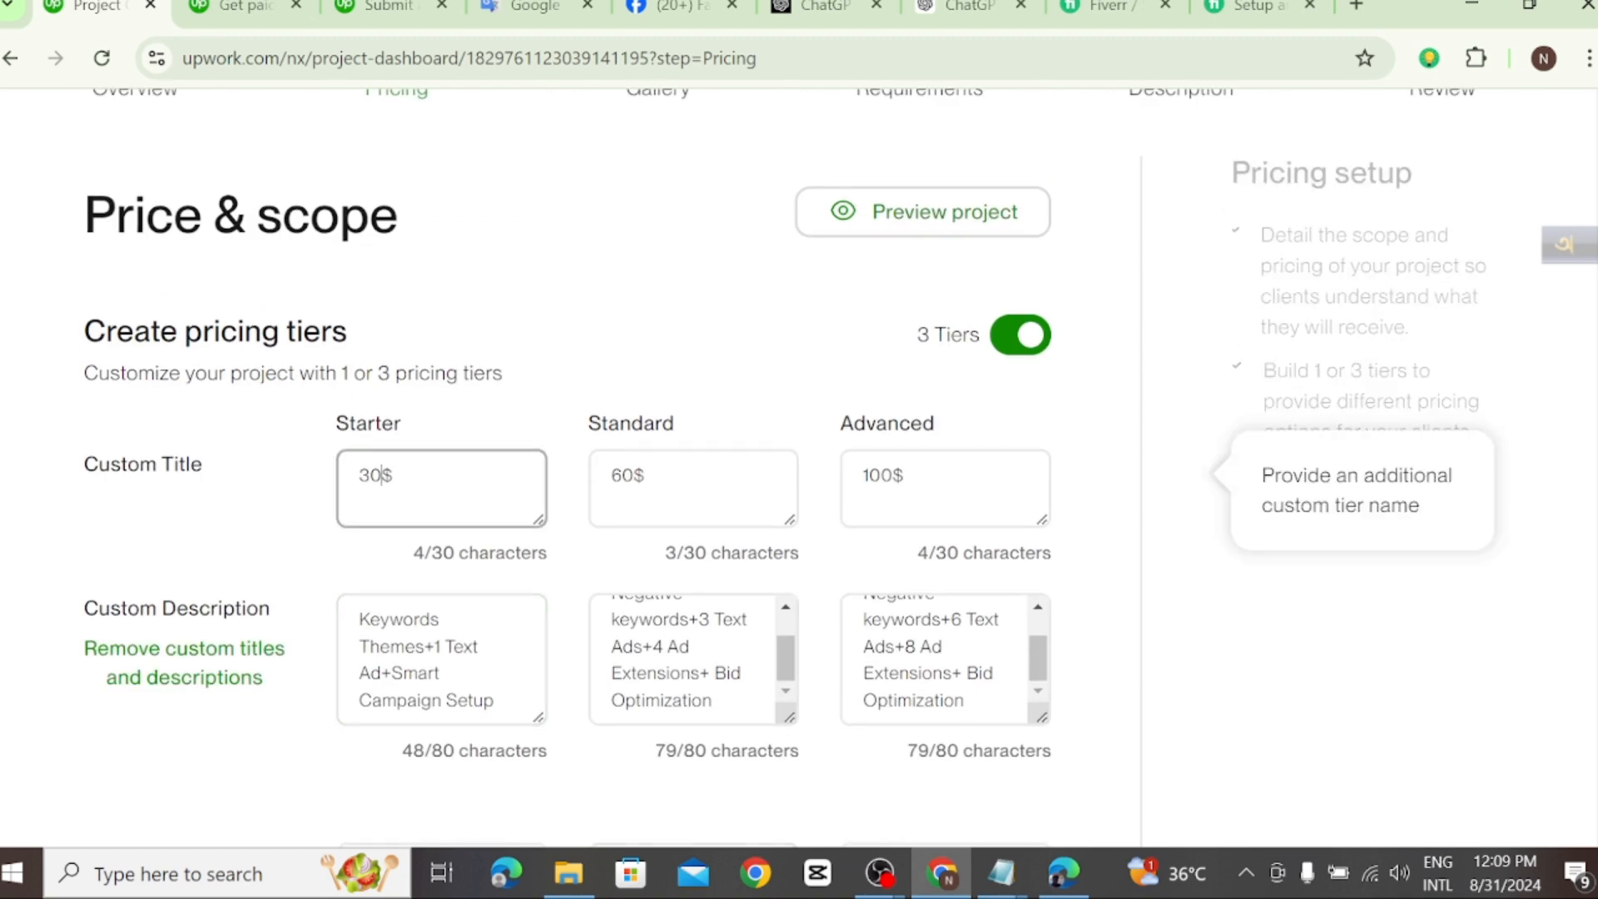
{"action": "key", "text": "BackSpace"}
{"action": "type", "text": "4"}
Step: Change the custom titles to 80$ for the Standard tier and 130$ for the Advanced tier
{"action": "left_click", "coordinate": [628, 475]}
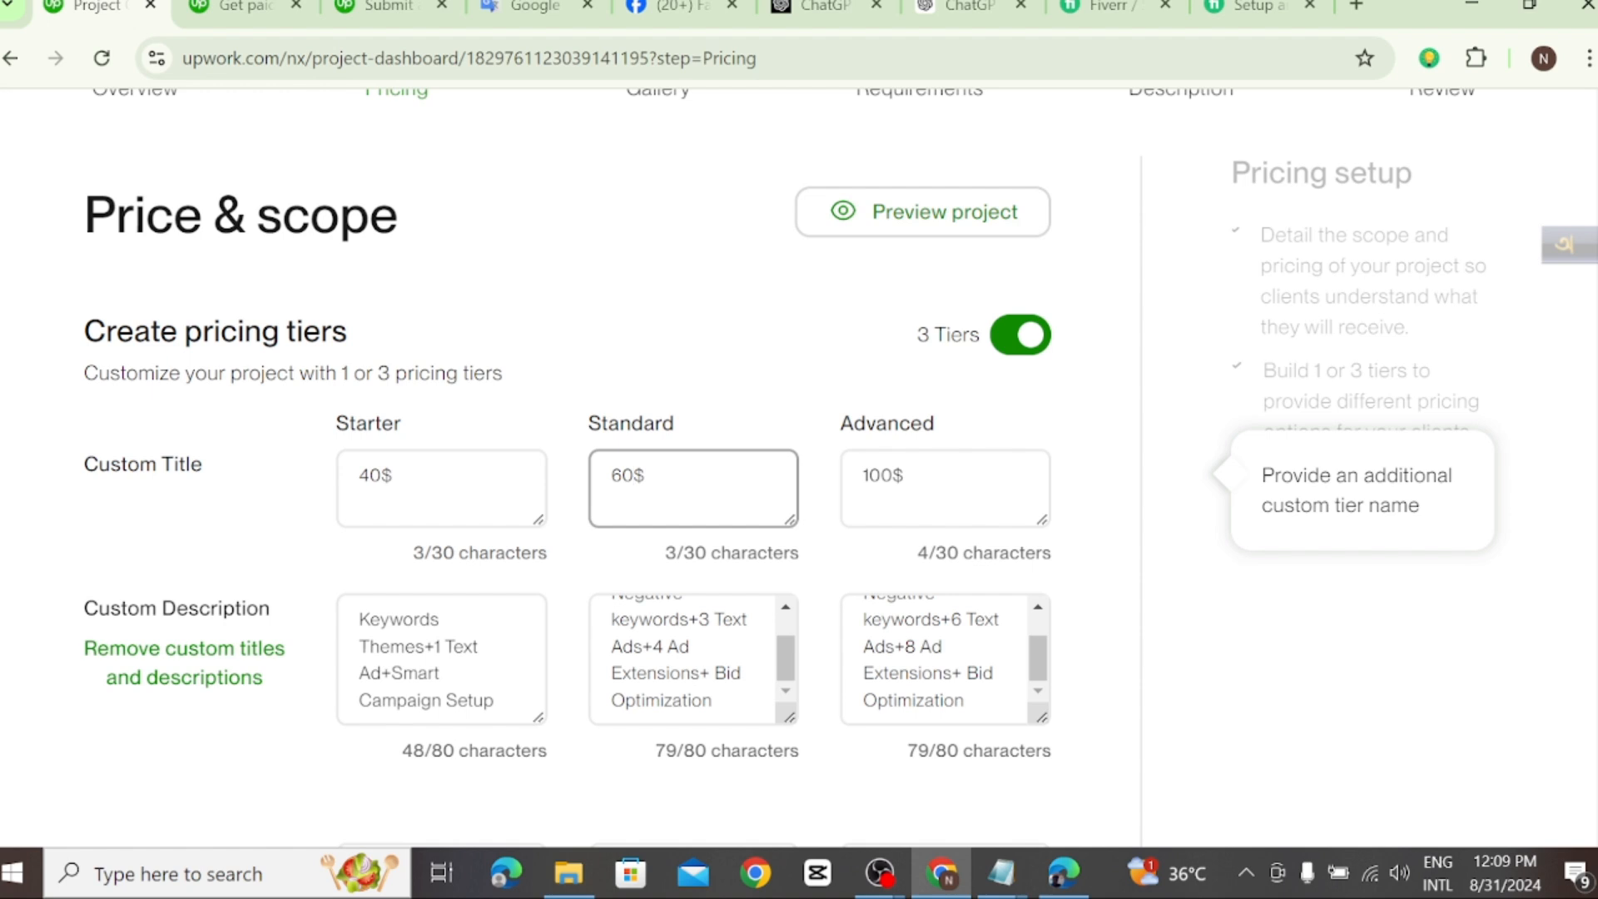
{"action": "key", "text": "BackSpace"}
{"action": "key", "text": "BackSpace"}
{"action": "type", "text": "8"}
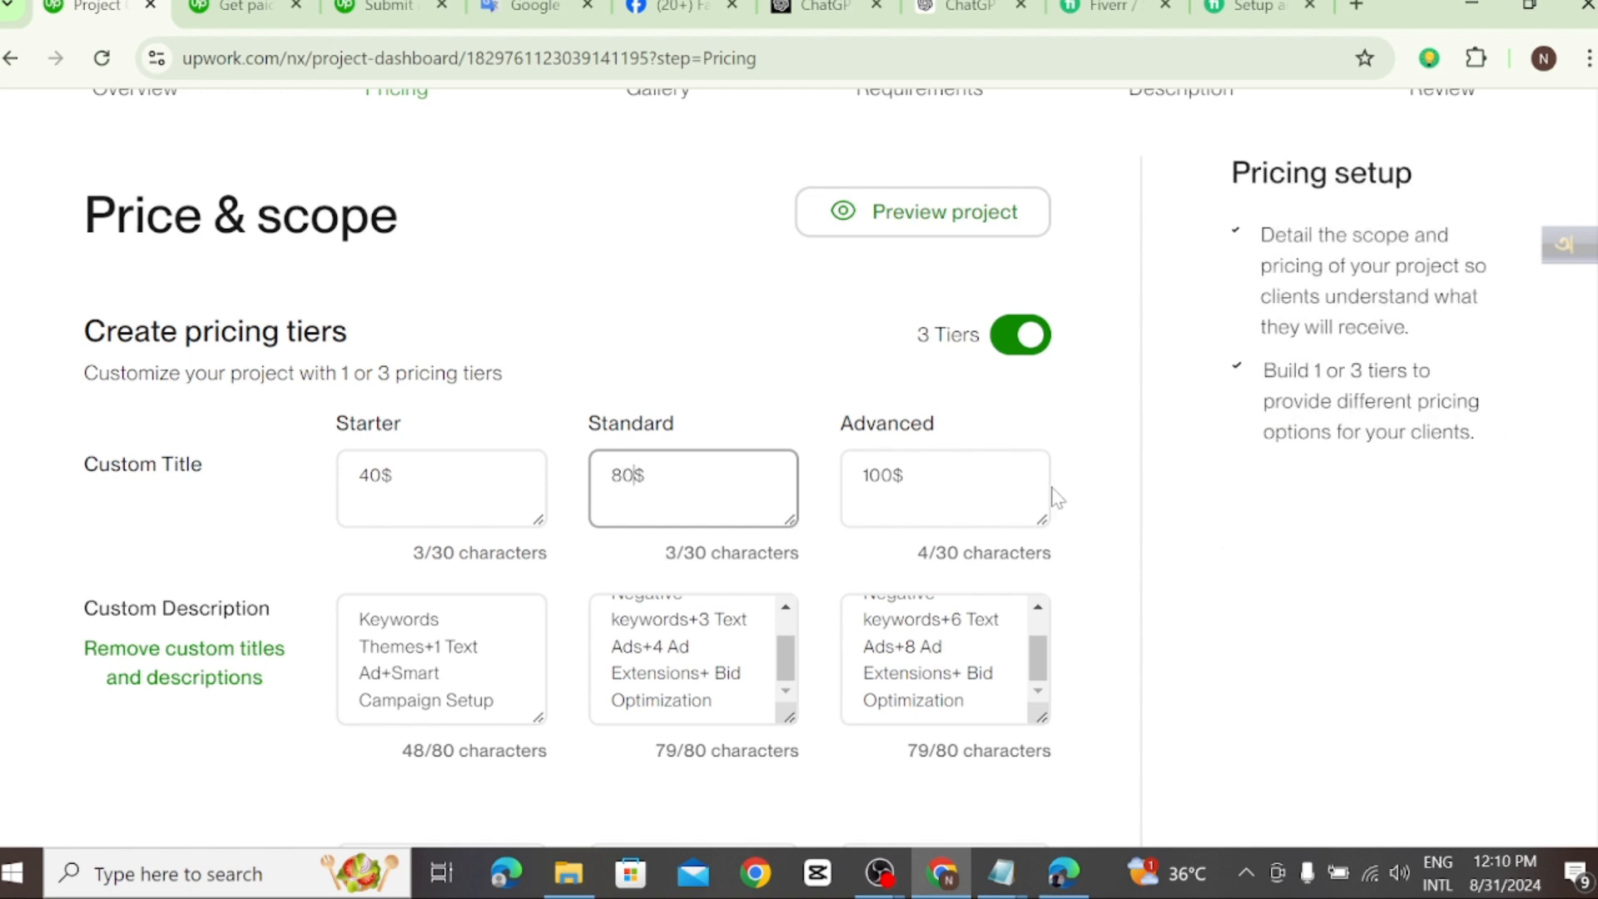
{"action": "left_click", "coordinate": [893, 476]}
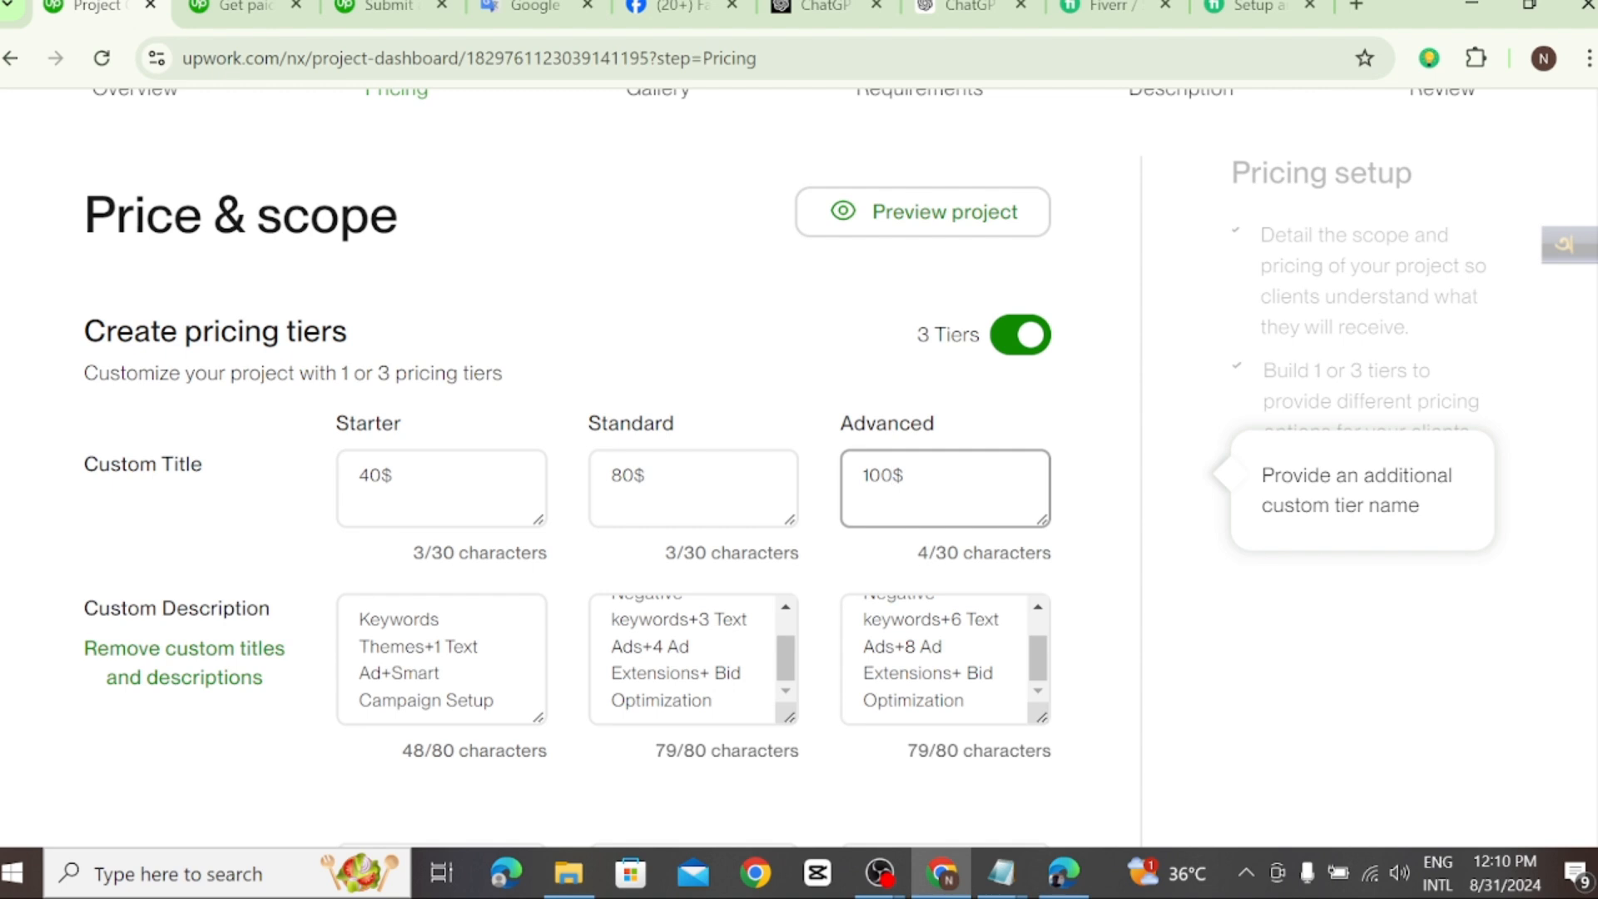
{"action": "key", "text": "BackSpace"}
{"action": "key", "text": "BackSpace"}
{"action": "type", "text": "30"}
Step: Set the number of audience targeting suggestions to 3 for Starter, 6 for Standard and 10 for Advanced
{"action": "scroll", "coordinate": [761, 649], "scroll_direction": "down", "scroll_amount": 3}
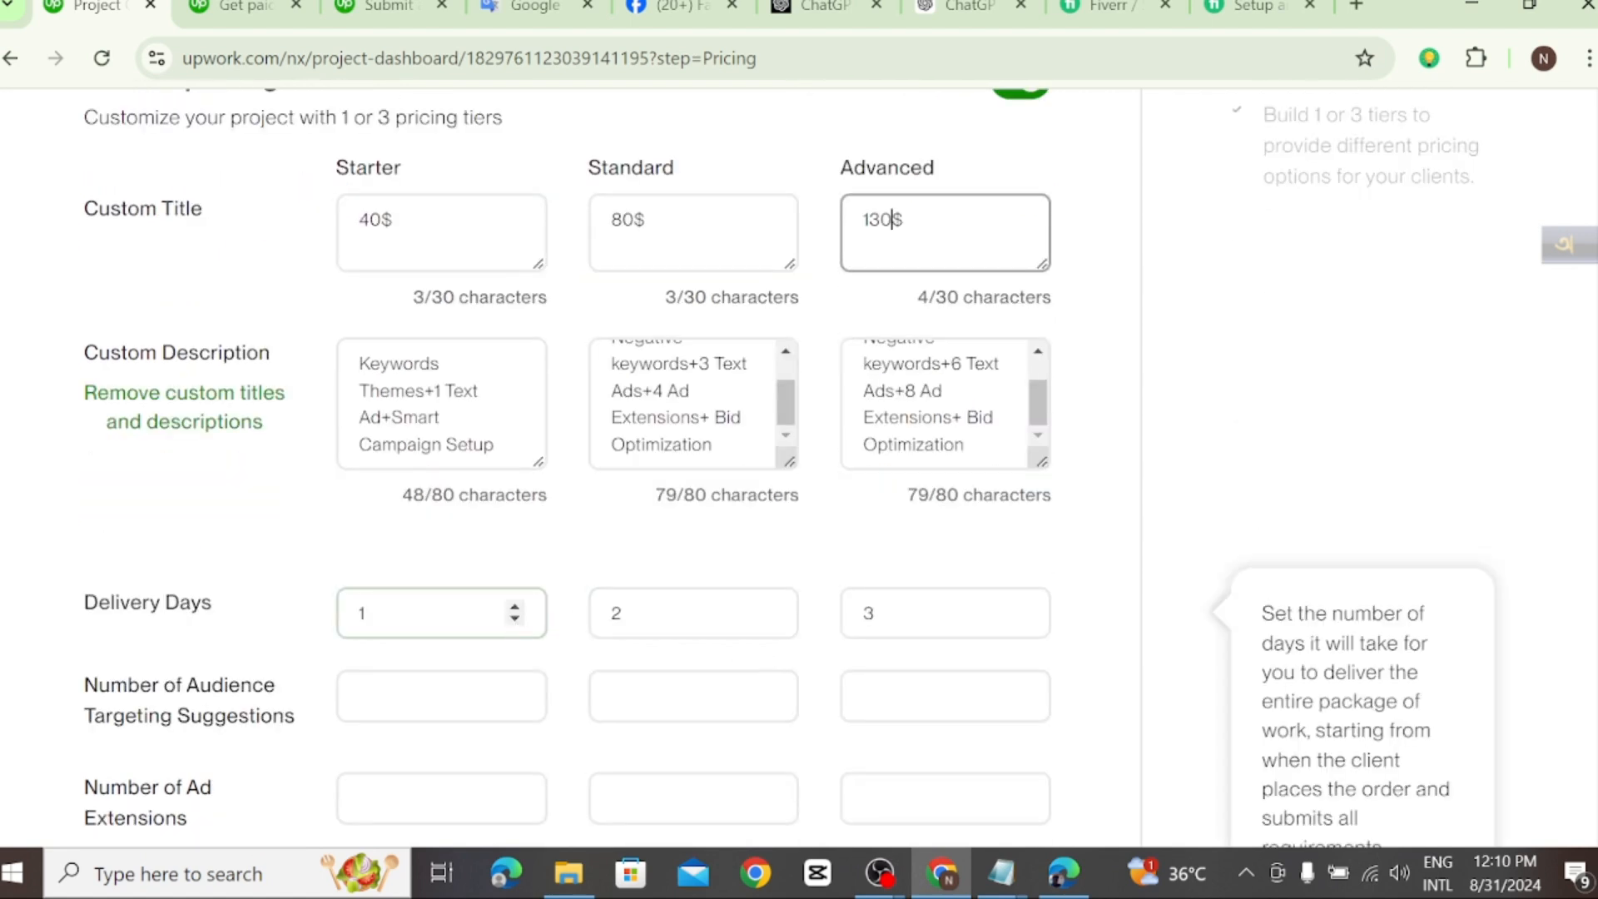
{"action": "scroll", "coordinate": [230, 620], "scroll_direction": "down", "scroll_amount": 2}
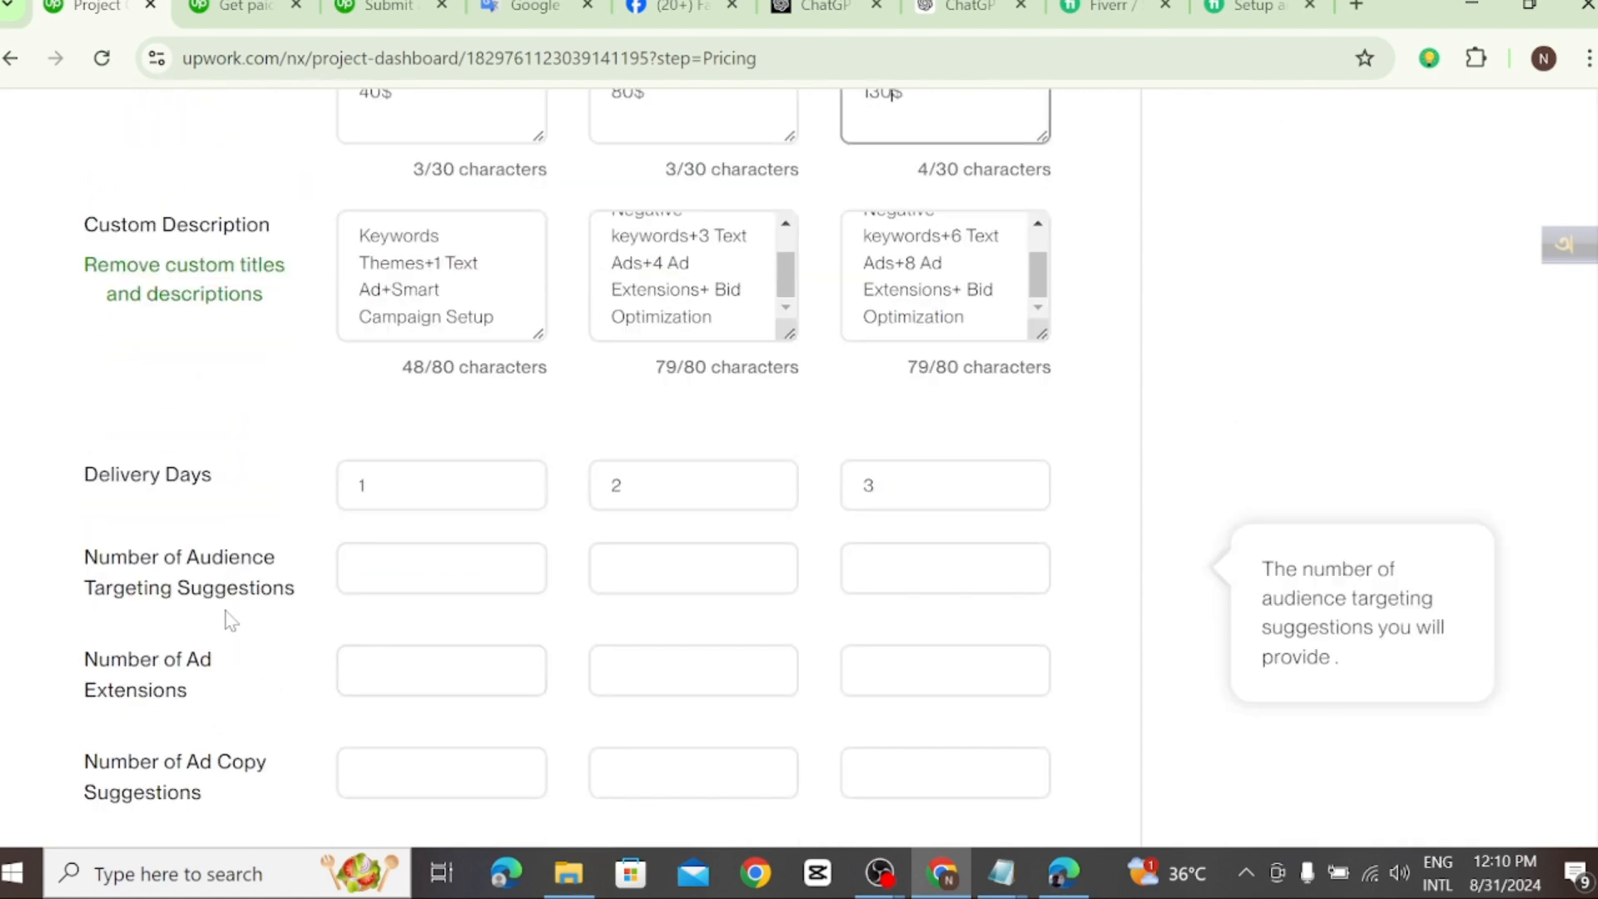
{"action": "left_click", "coordinate": [515, 564]}
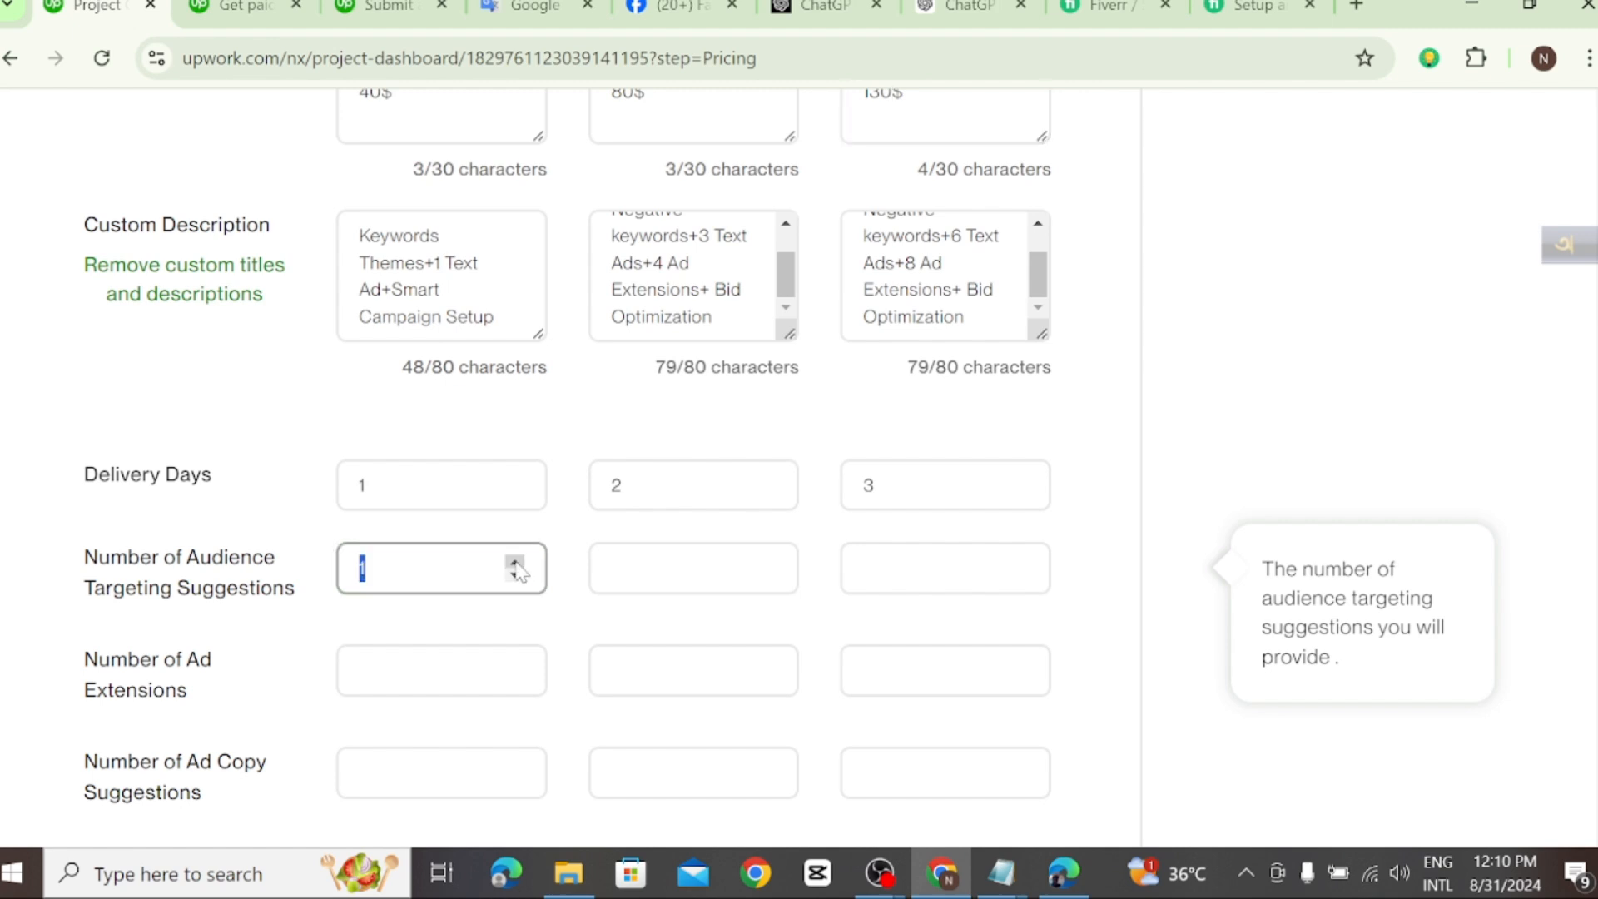
{"action": "left_click", "coordinate": [515, 564]}
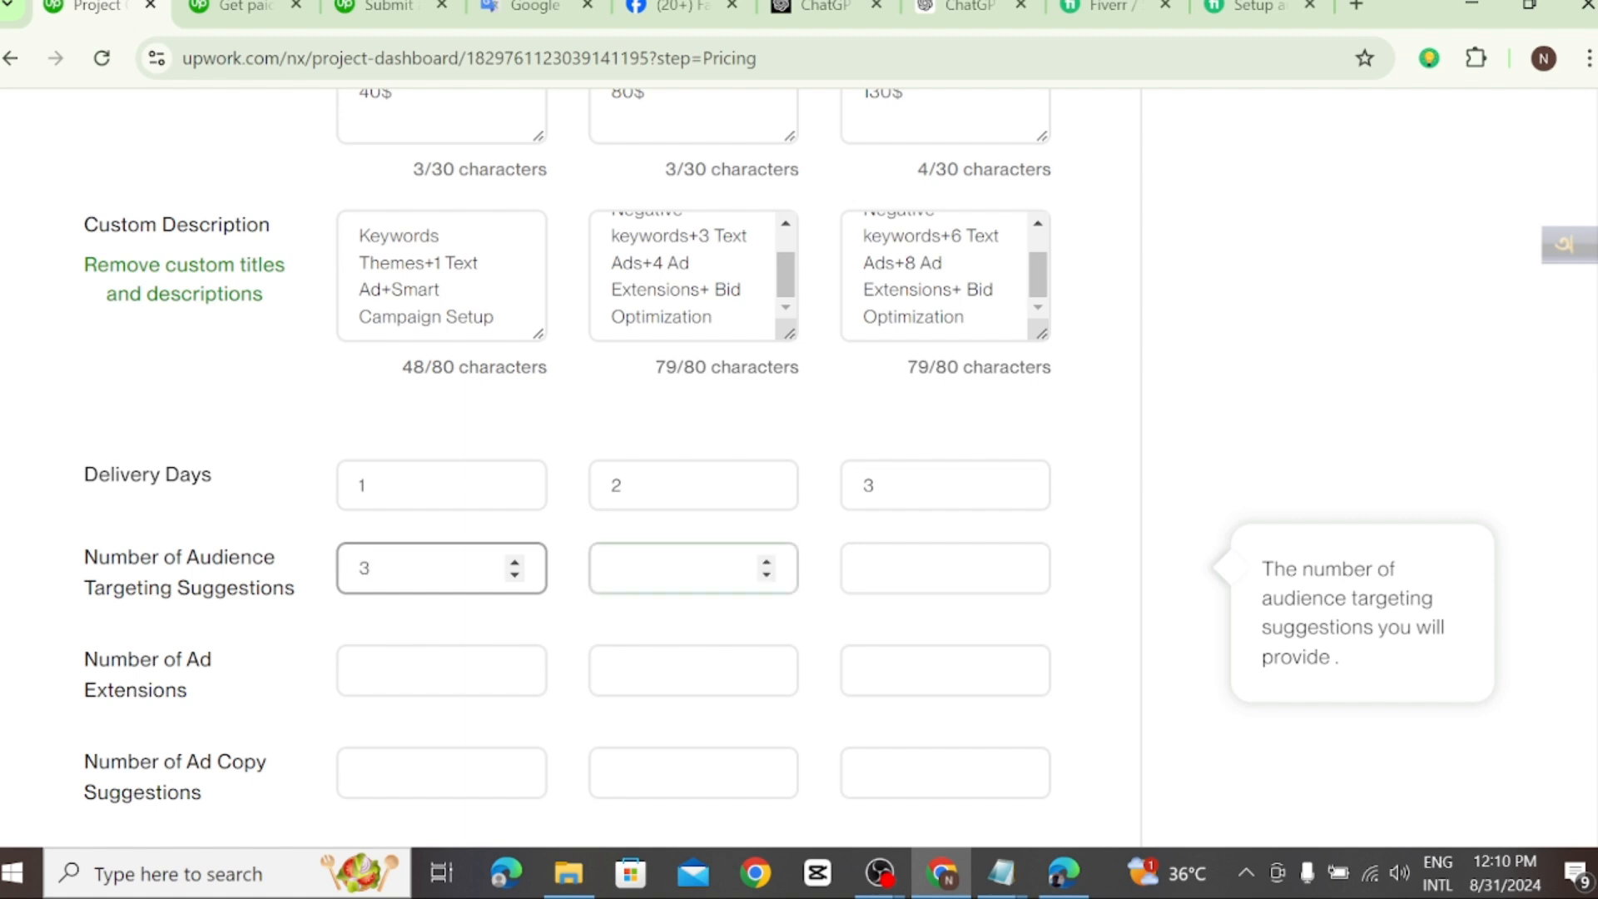
{"action": "left_click", "coordinate": [692, 568]}
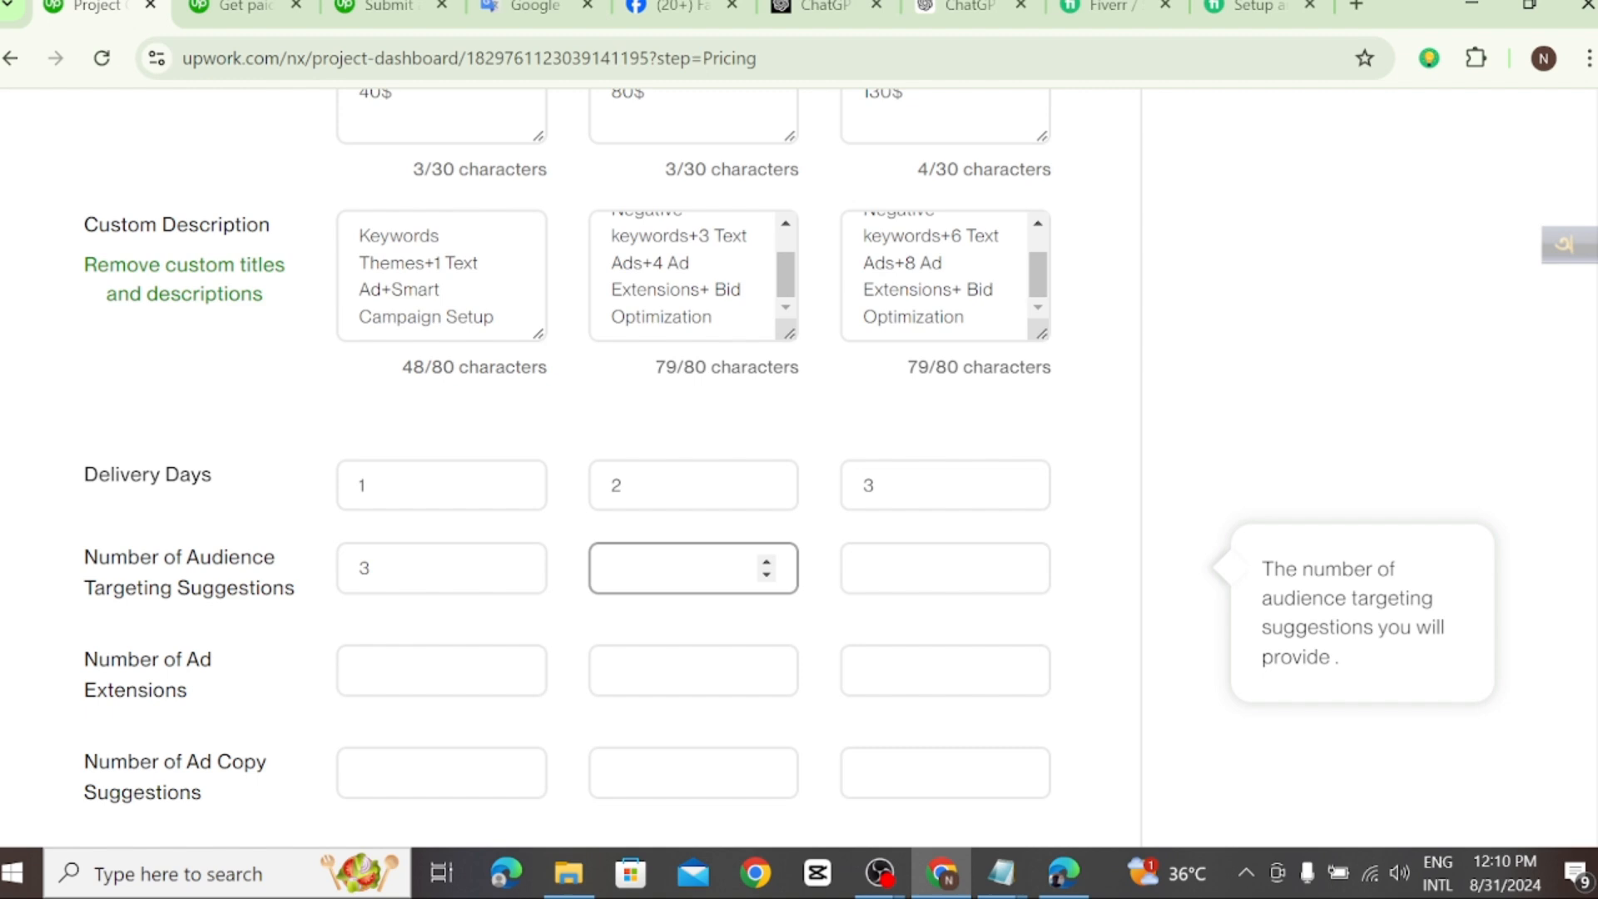
{"action": "key", "text": "Tab"}
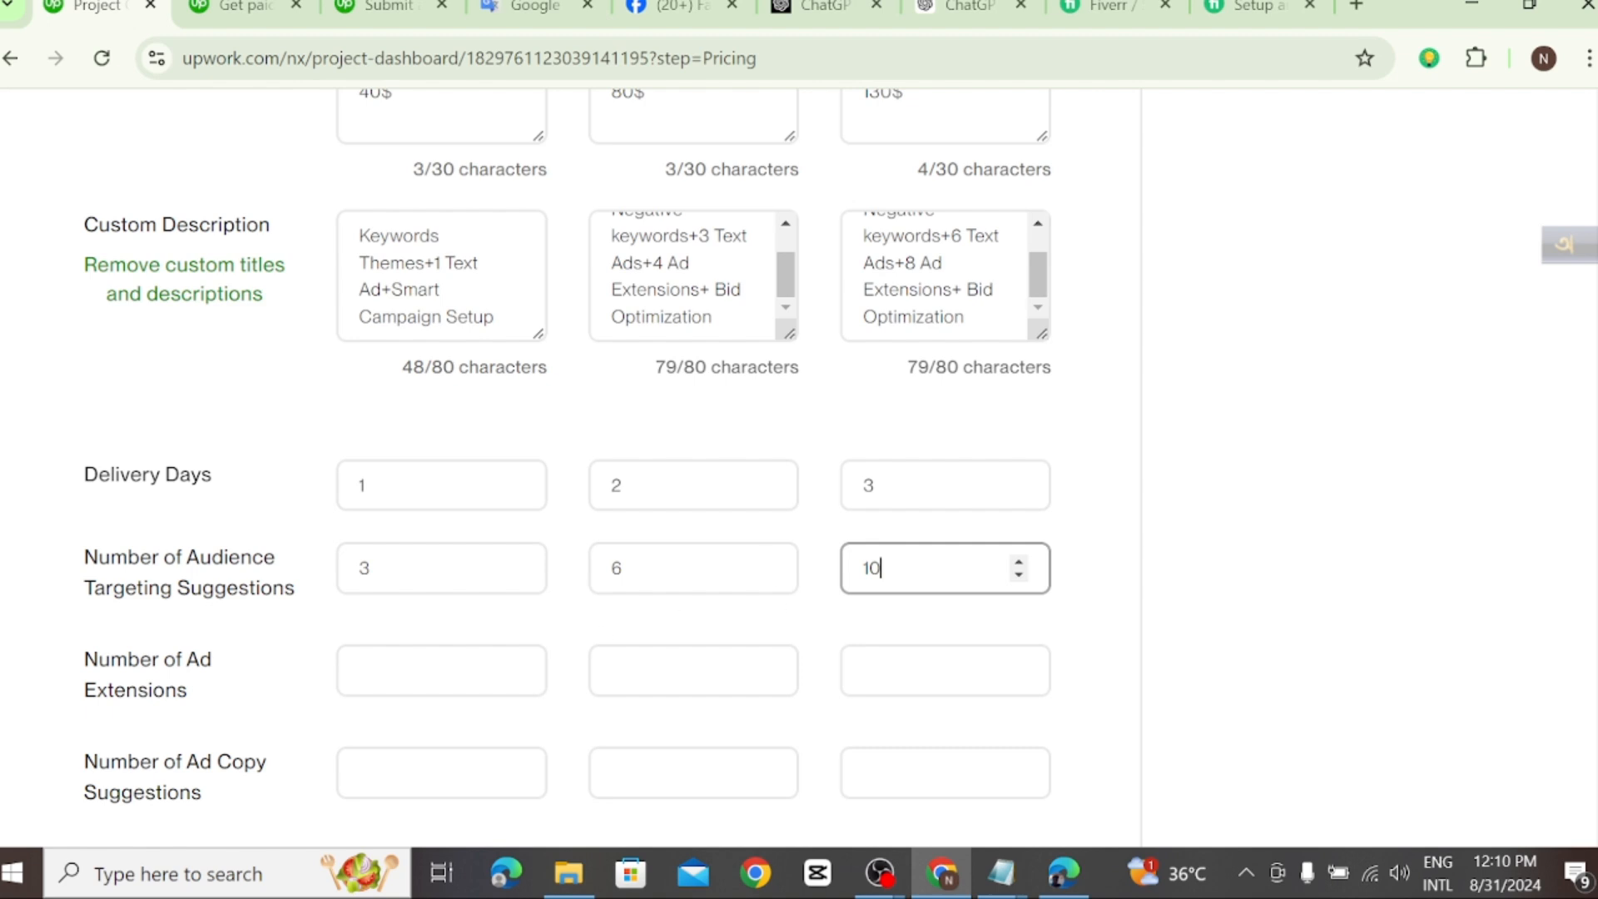
Step: Check the feature rows of the Fiverr gig's package comparison and return to the Upwork pricing page
{"action": "scroll", "coordinate": [466, 599], "scroll_direction": "down", "scroll_amount": 2}
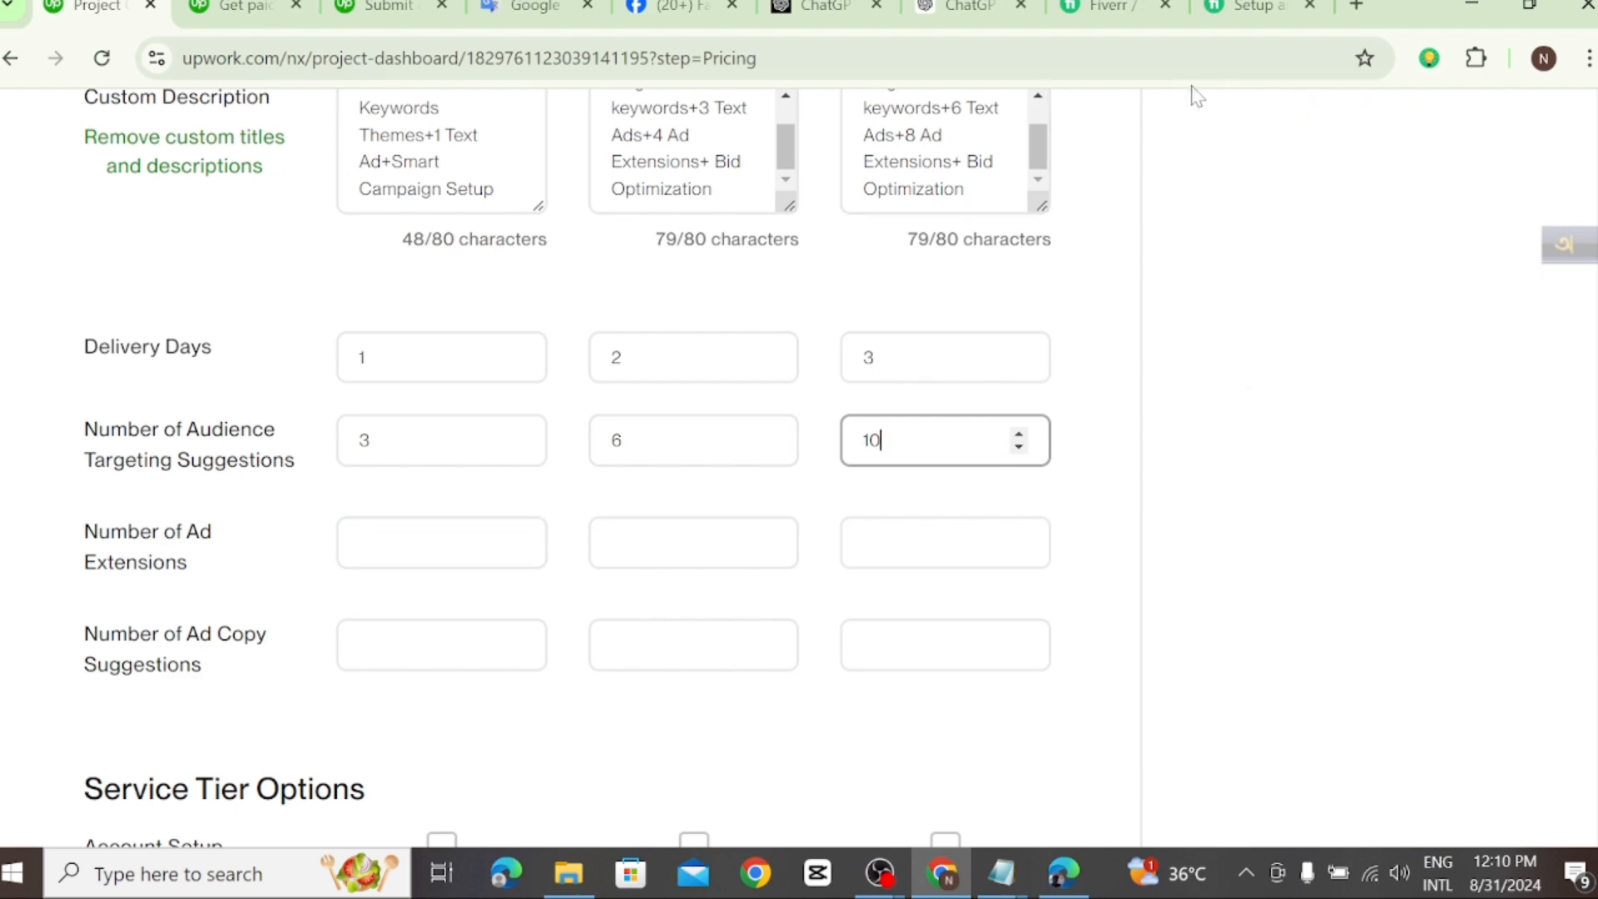
{"action": "left_click", "coordinate": [1259, 15]}
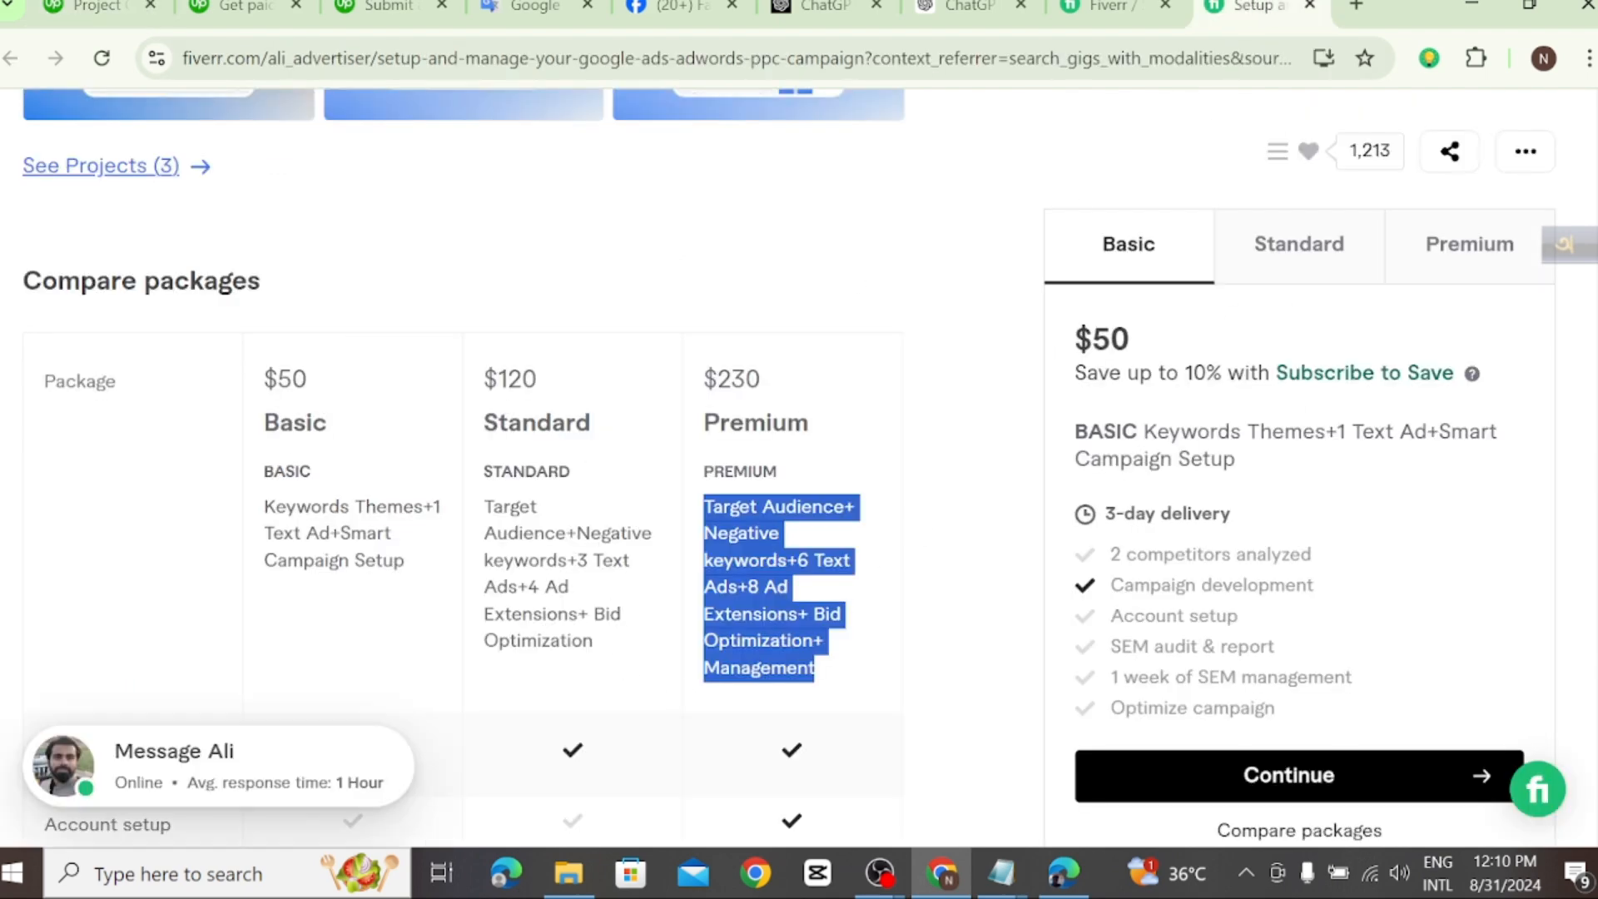
{"action": "scroll", "coordinate": [652, 603], "scroll_direction": "down", "scroll_amount": 8}
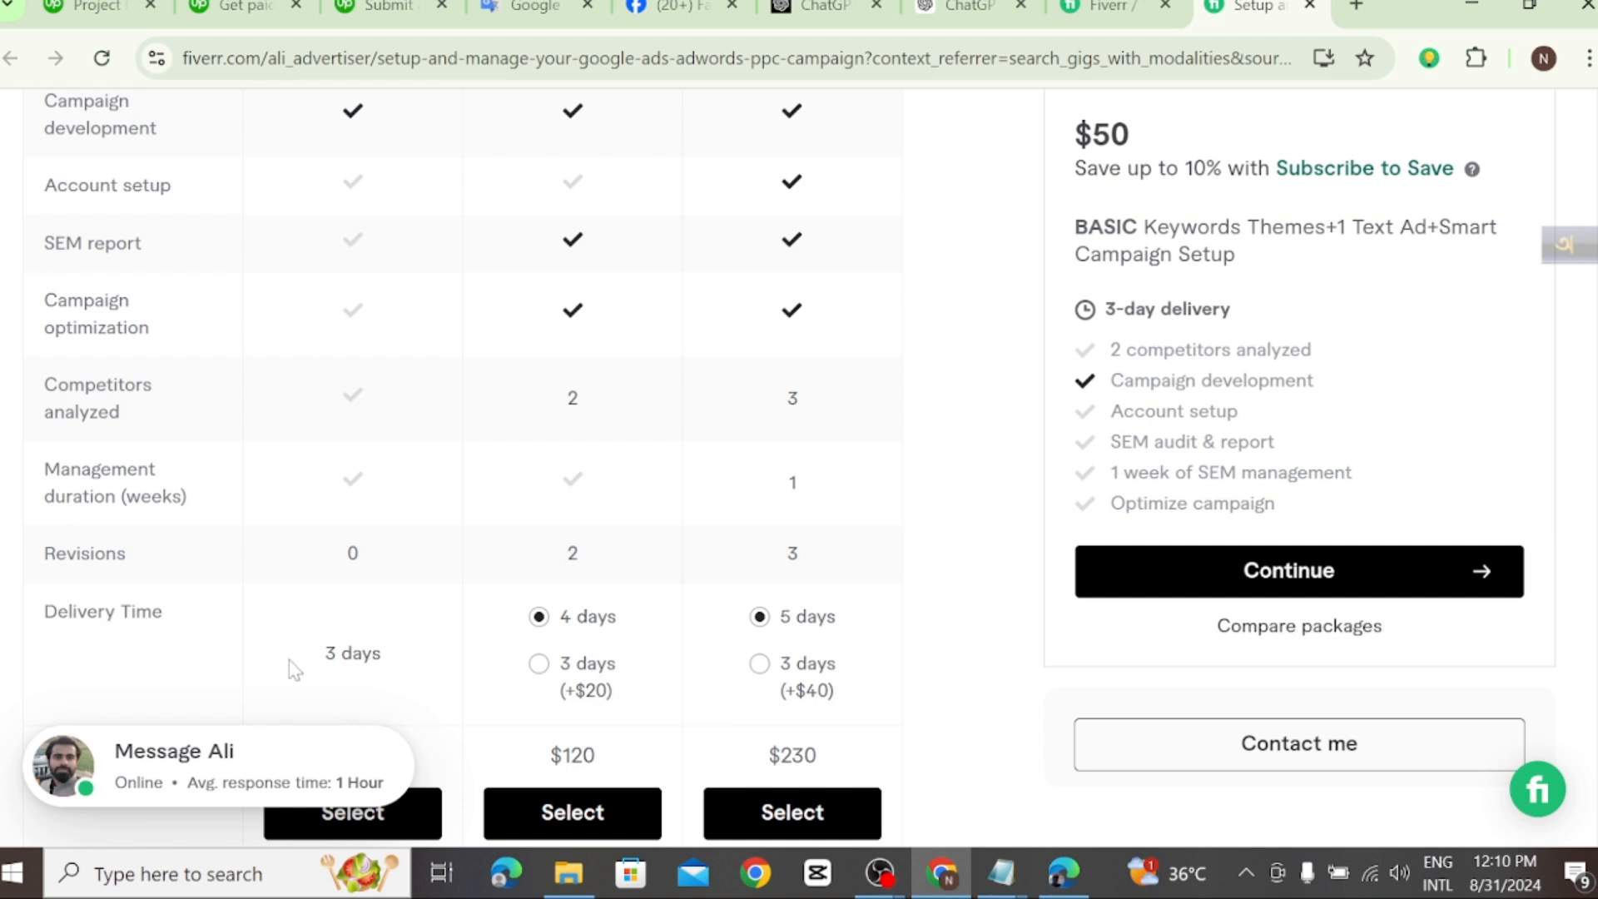
{"action": "scroll", "coordinate": [292, 417], "scroll_direction": "up", "scroll_amount": 2}
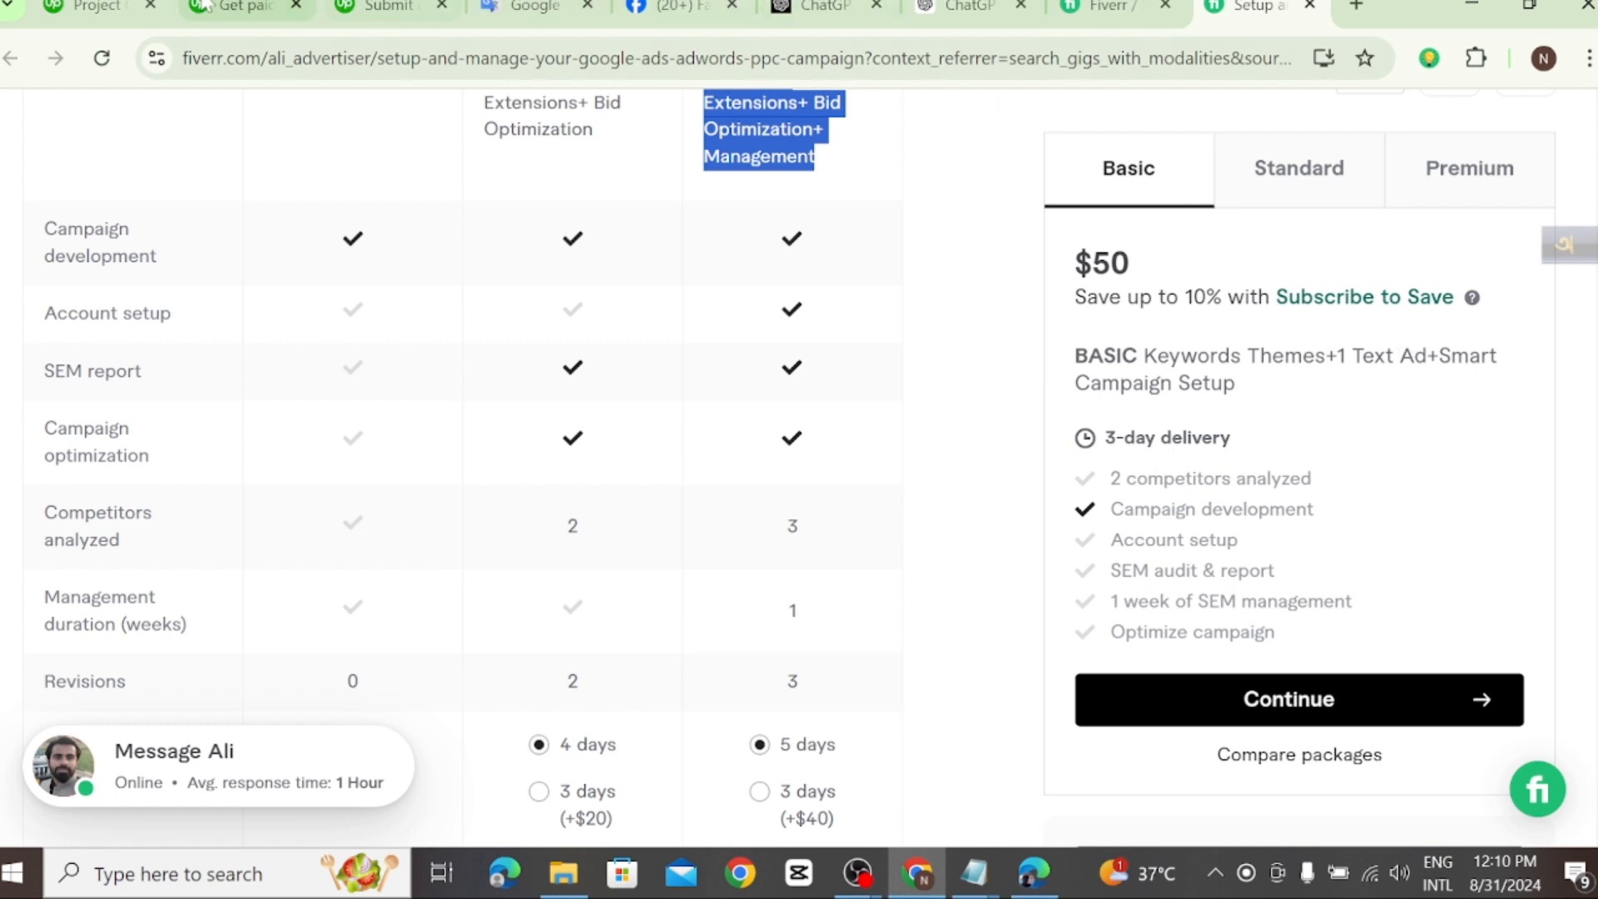
{"action": "left_click", "coordinate": [99, 8]}
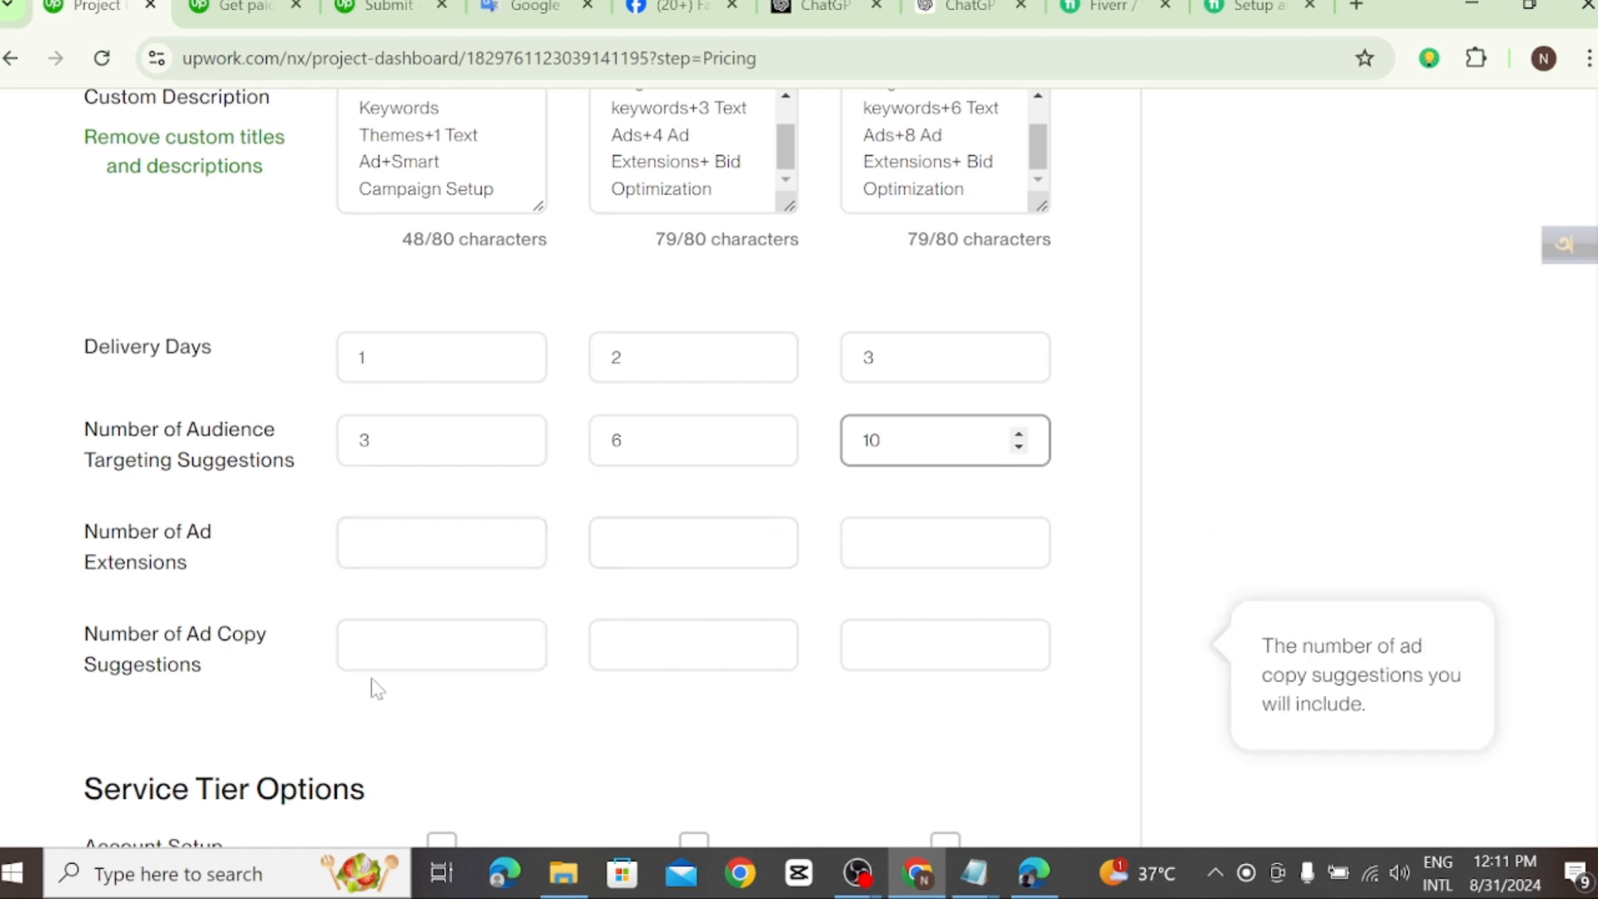
Step: Set the number of ad copy suggestions to 2 for Starter, 3 for Standard and 4 for Advanced
{"action": "left_click", "coordinate": [515, 638]}
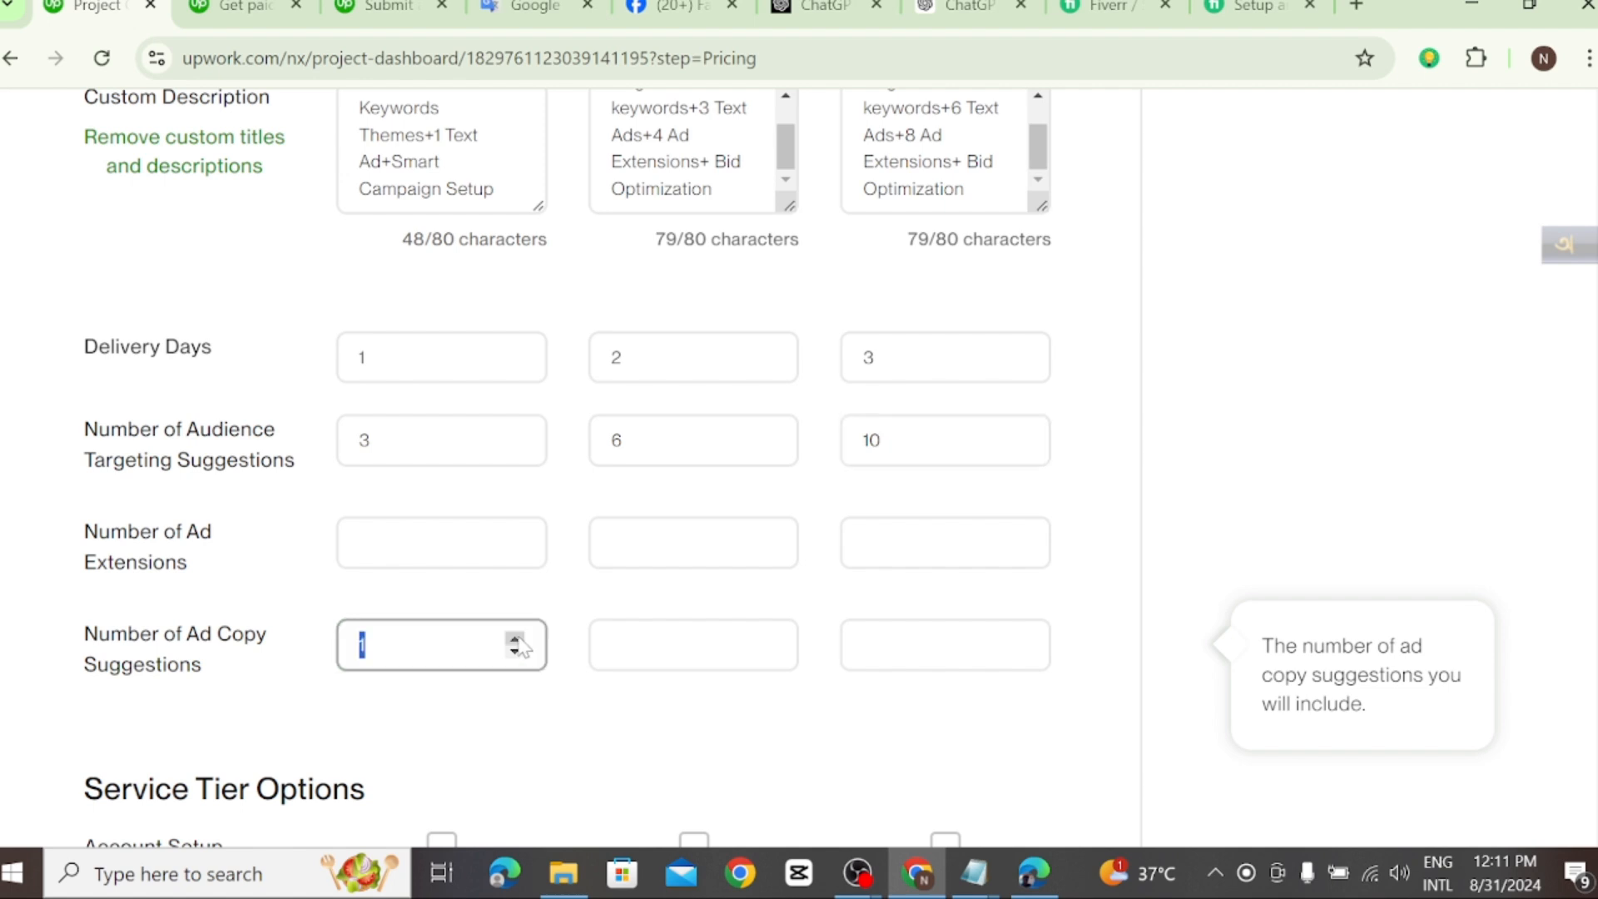
{"action": "left_click", "coordinate": [766, 638]}
{"action": "left_click", "coordinate": [766, 639]}
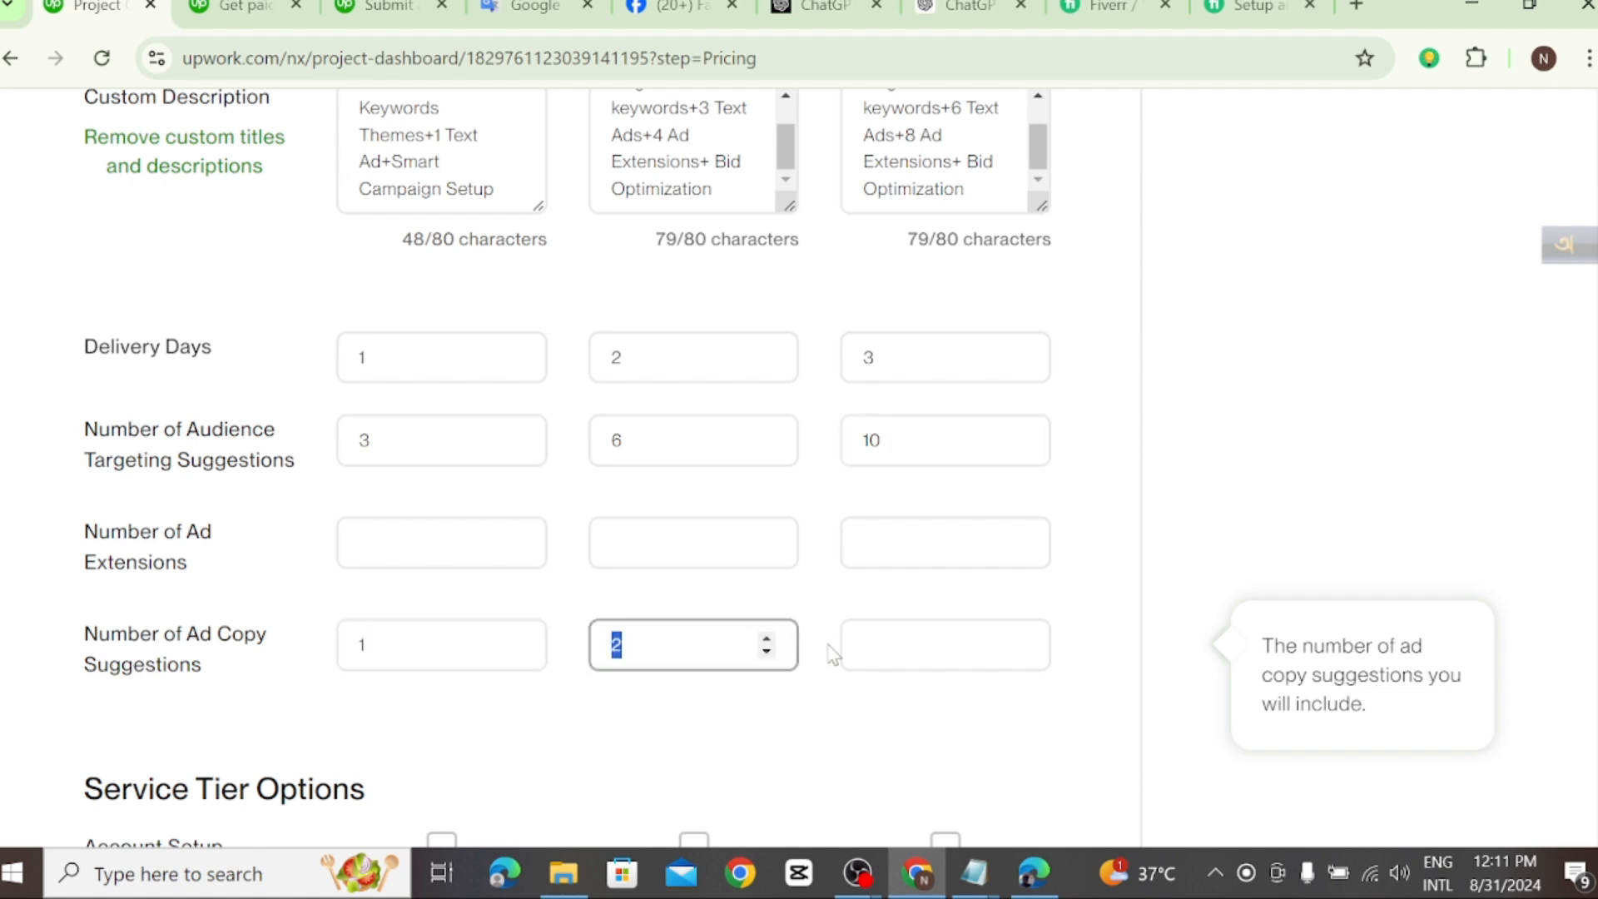
{"action": "left_click", "coordinate": [1018, 638]}
{"action": "left_click", "coordinate": [1020, 638]}
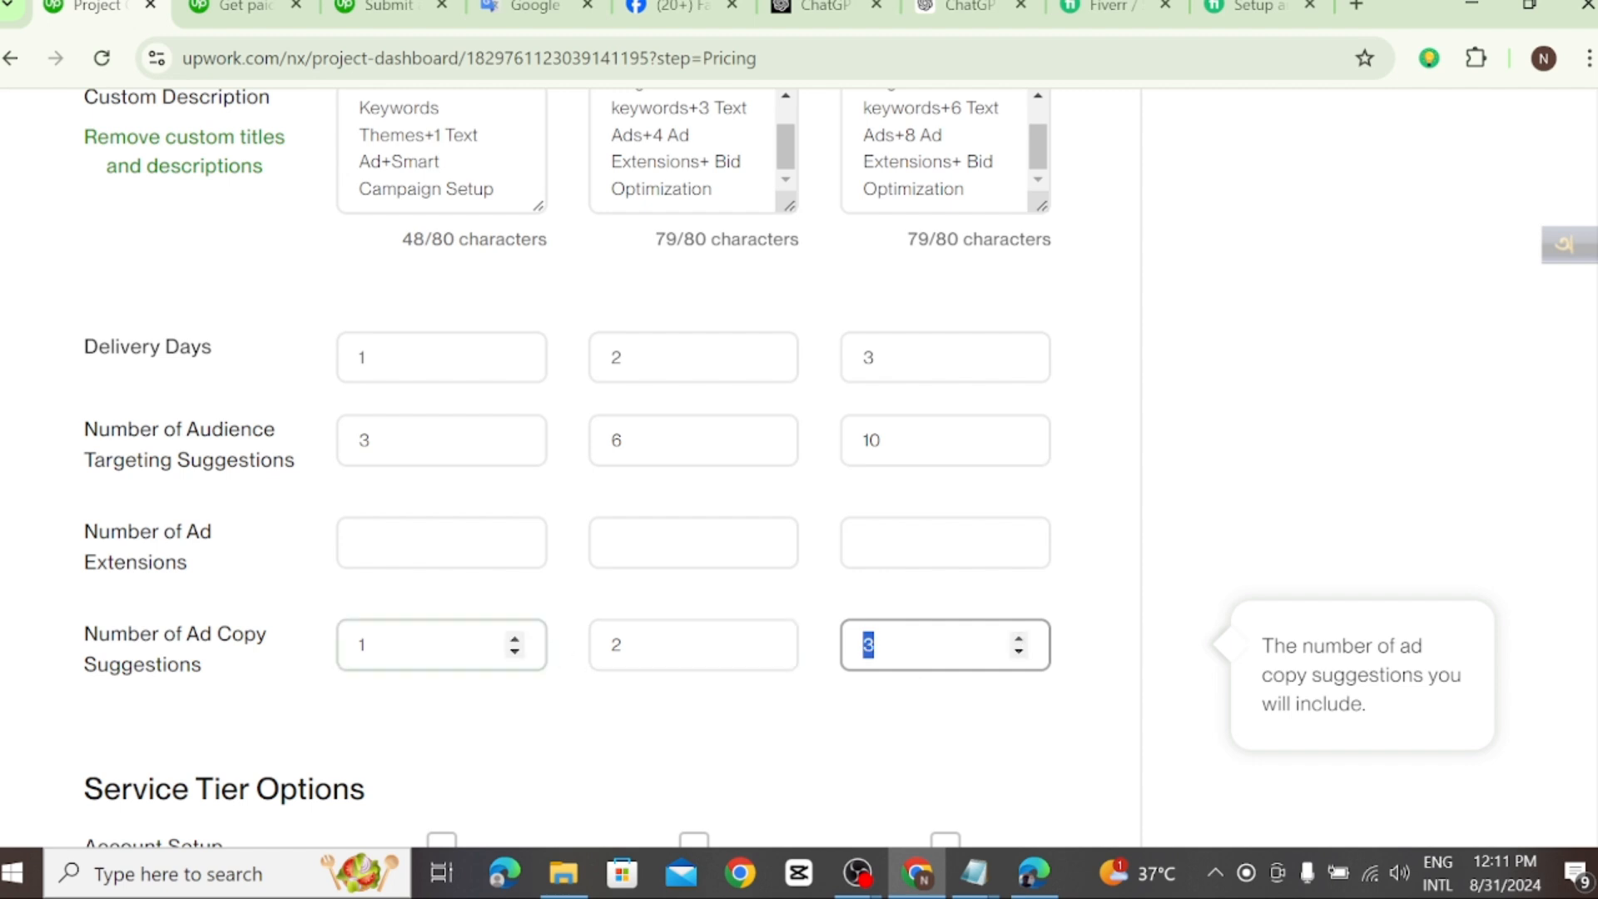
{"action": "left_click", "coordinate": [766, 638]}
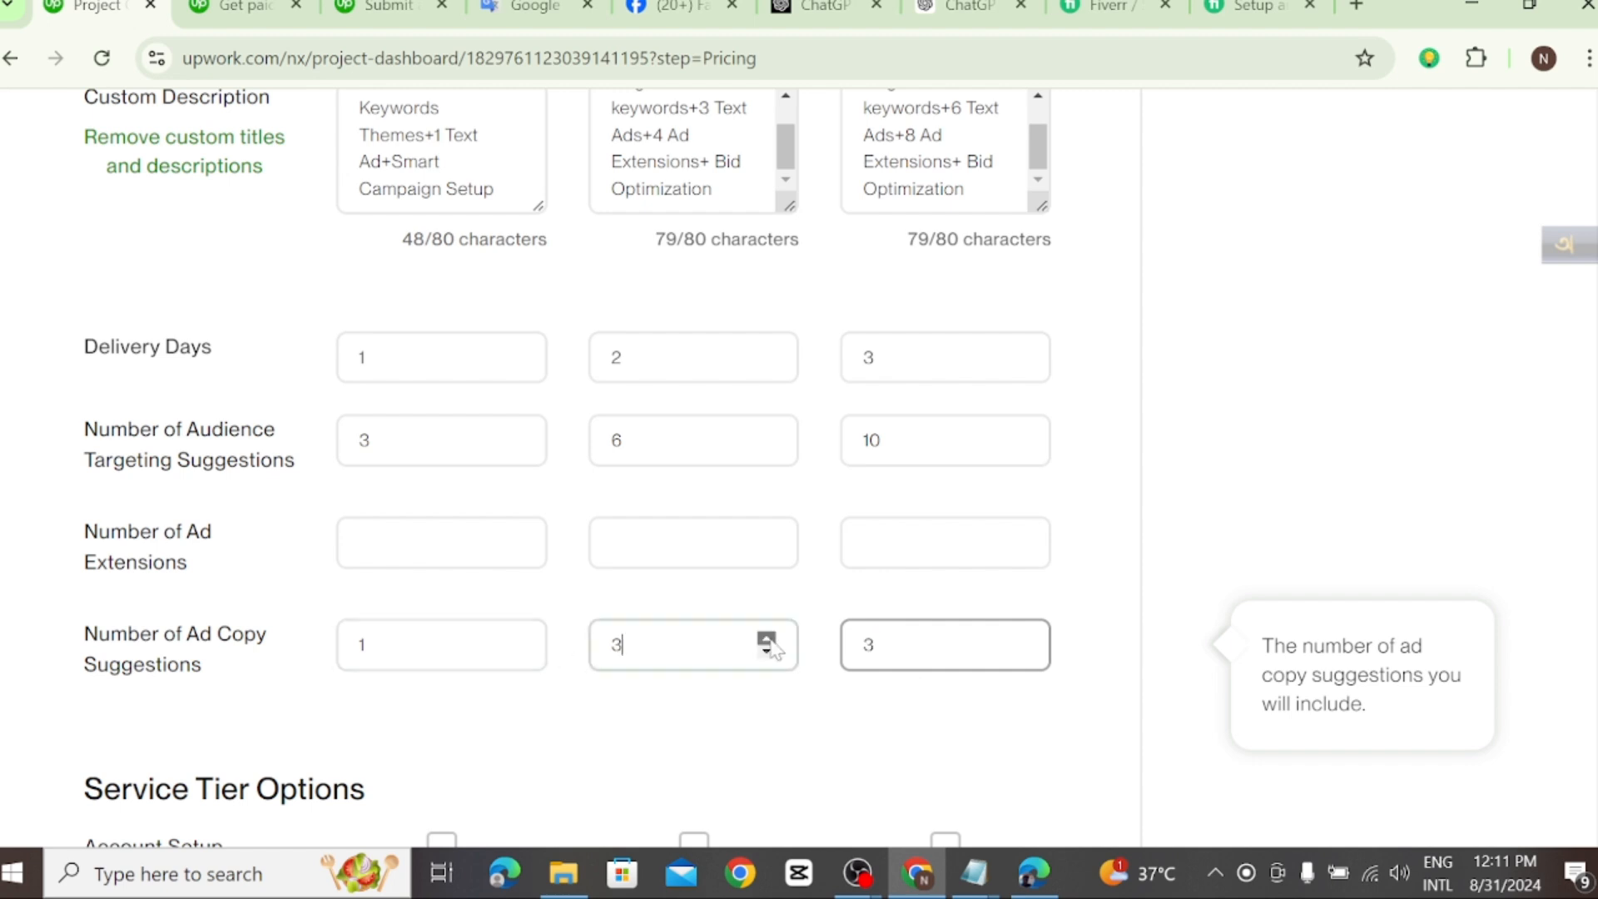
{"action": "left_click", "coordinate": [515, 638]}
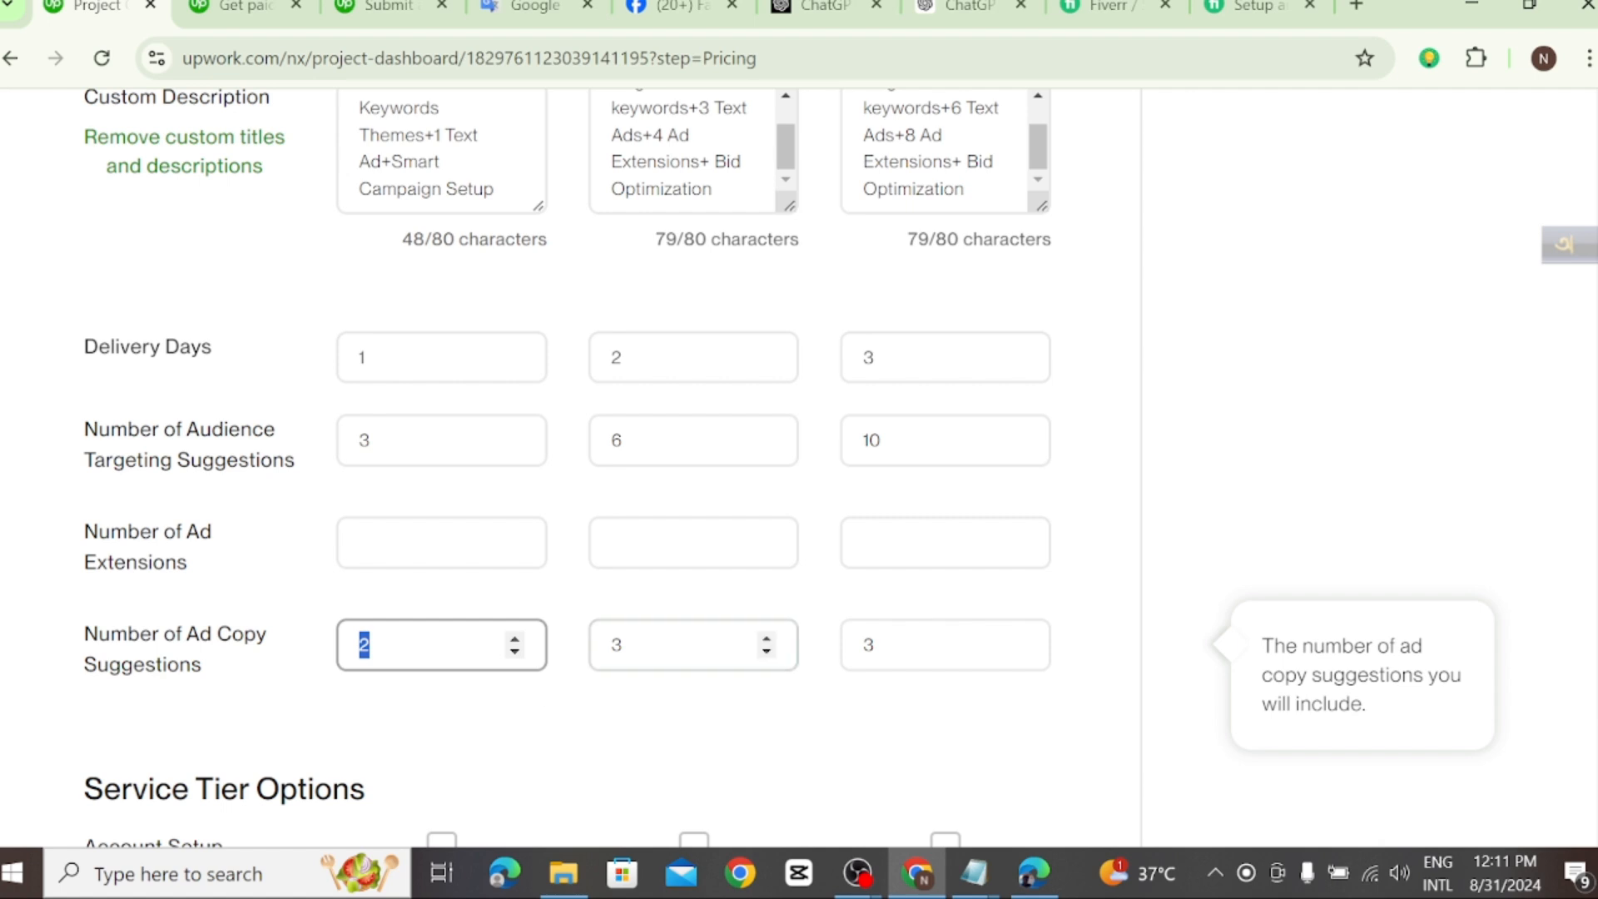
{"action": "left_click", "coordinate": [1019, 638]}
Step: Include Account Setup and Ongoing Management in the Standard and Advanced tiers only, leaving them out of Starter
{"action": "scroll", "coordinate": [788, 749], "scroll_direction": "down", "scroll_amount": 3}
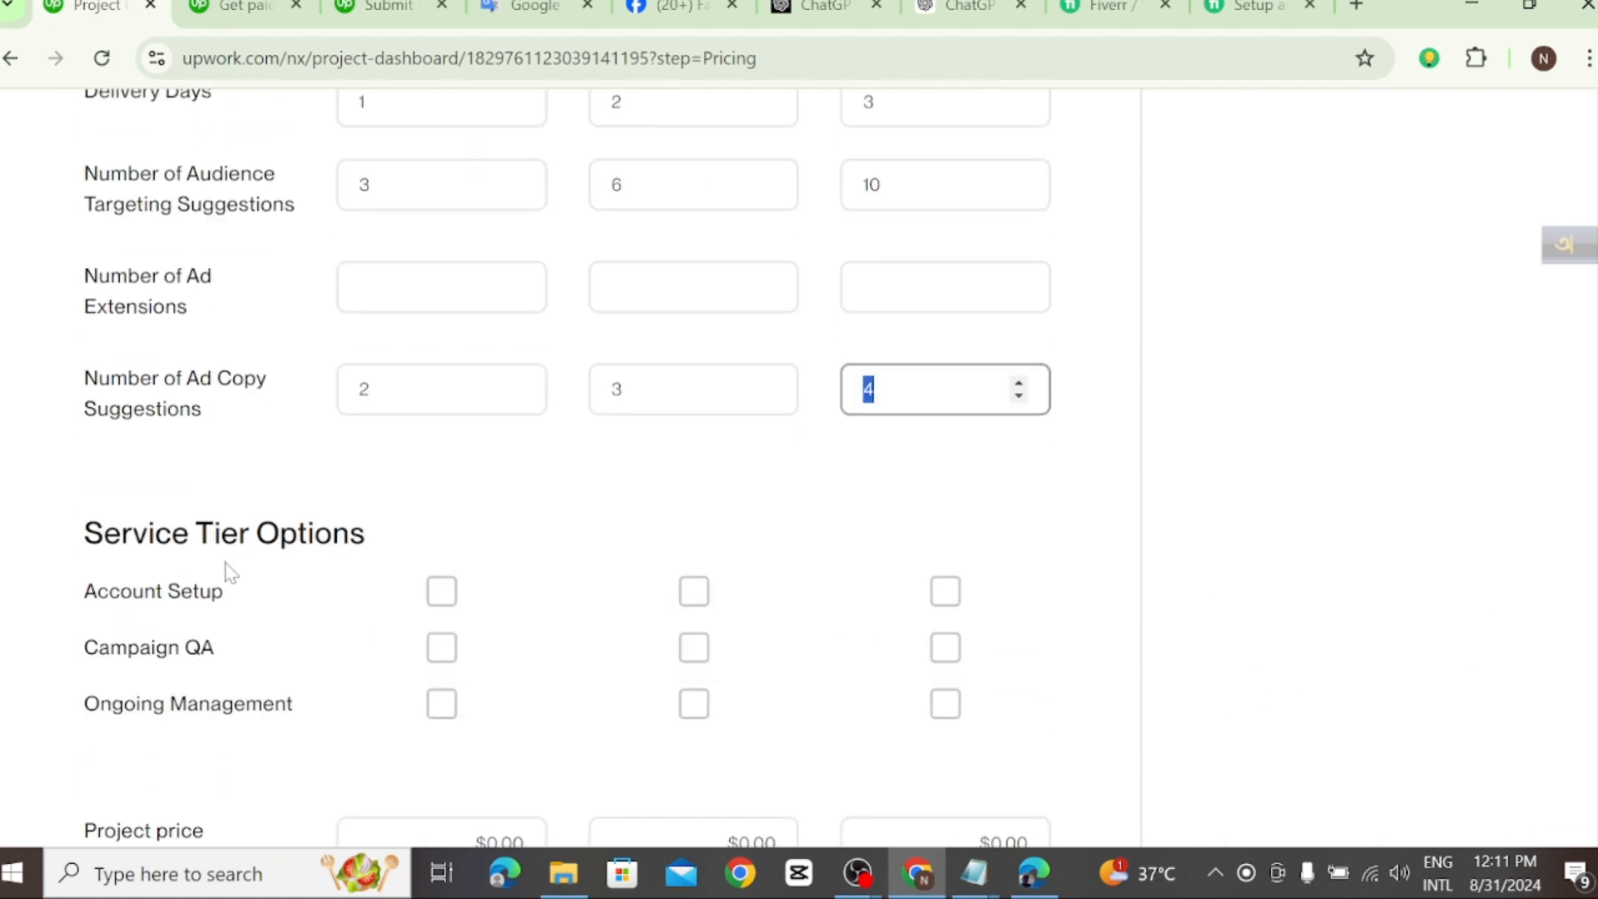
{"action": "scroll", "coordinate": [393, 616], "scroll_direction": "down", "scroll_amount": 2}
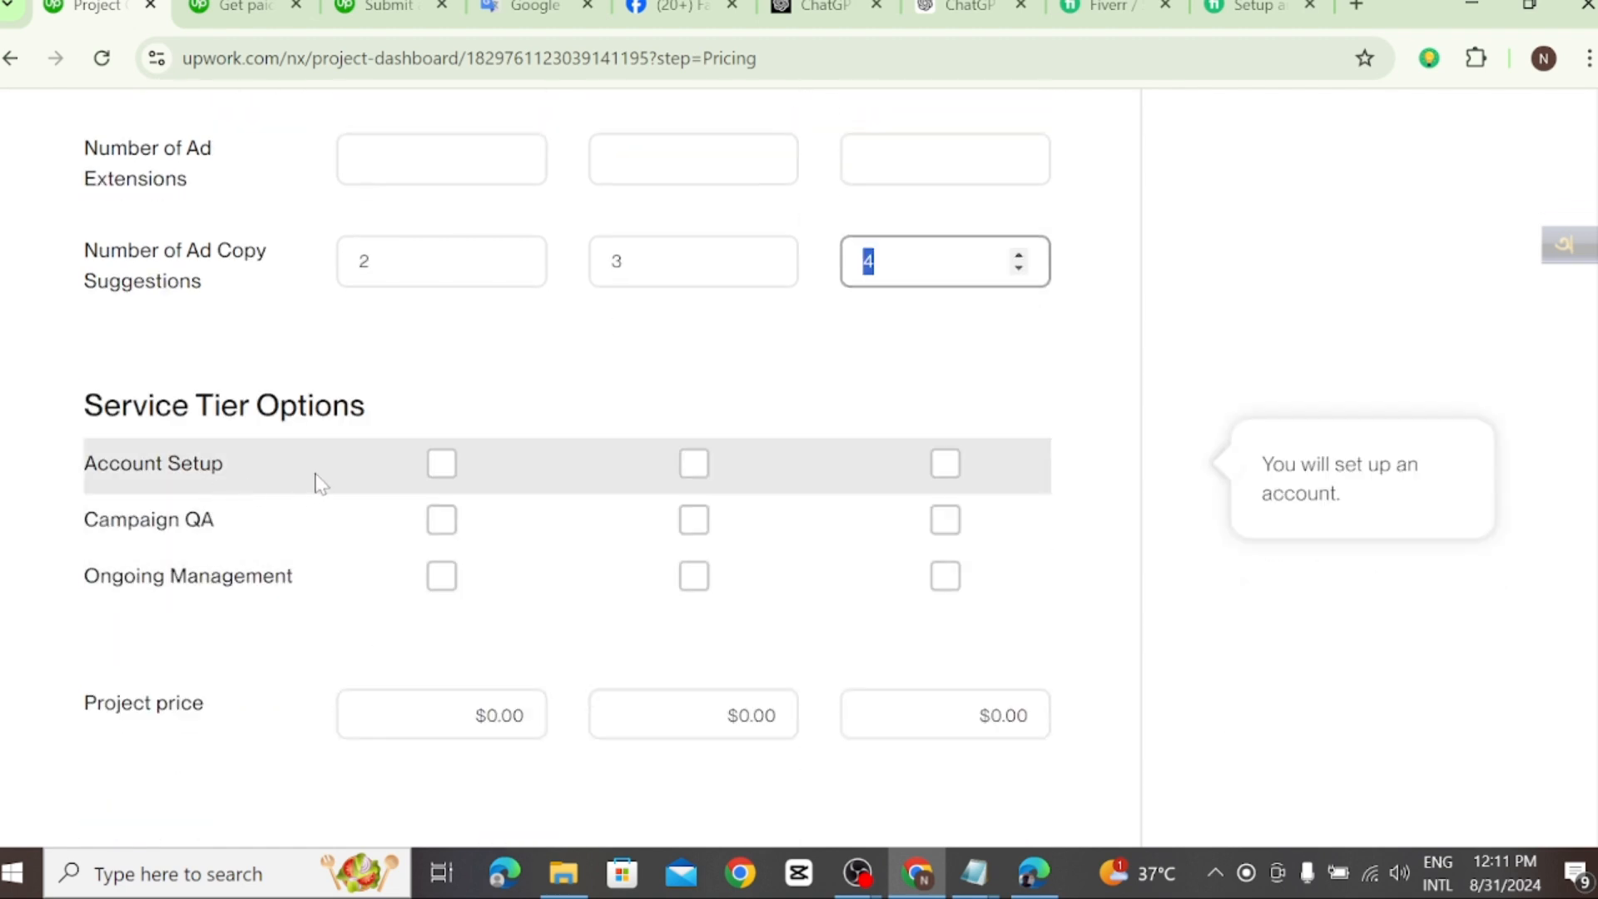
{"action": "left_click", "coordinate": [442, 466]}
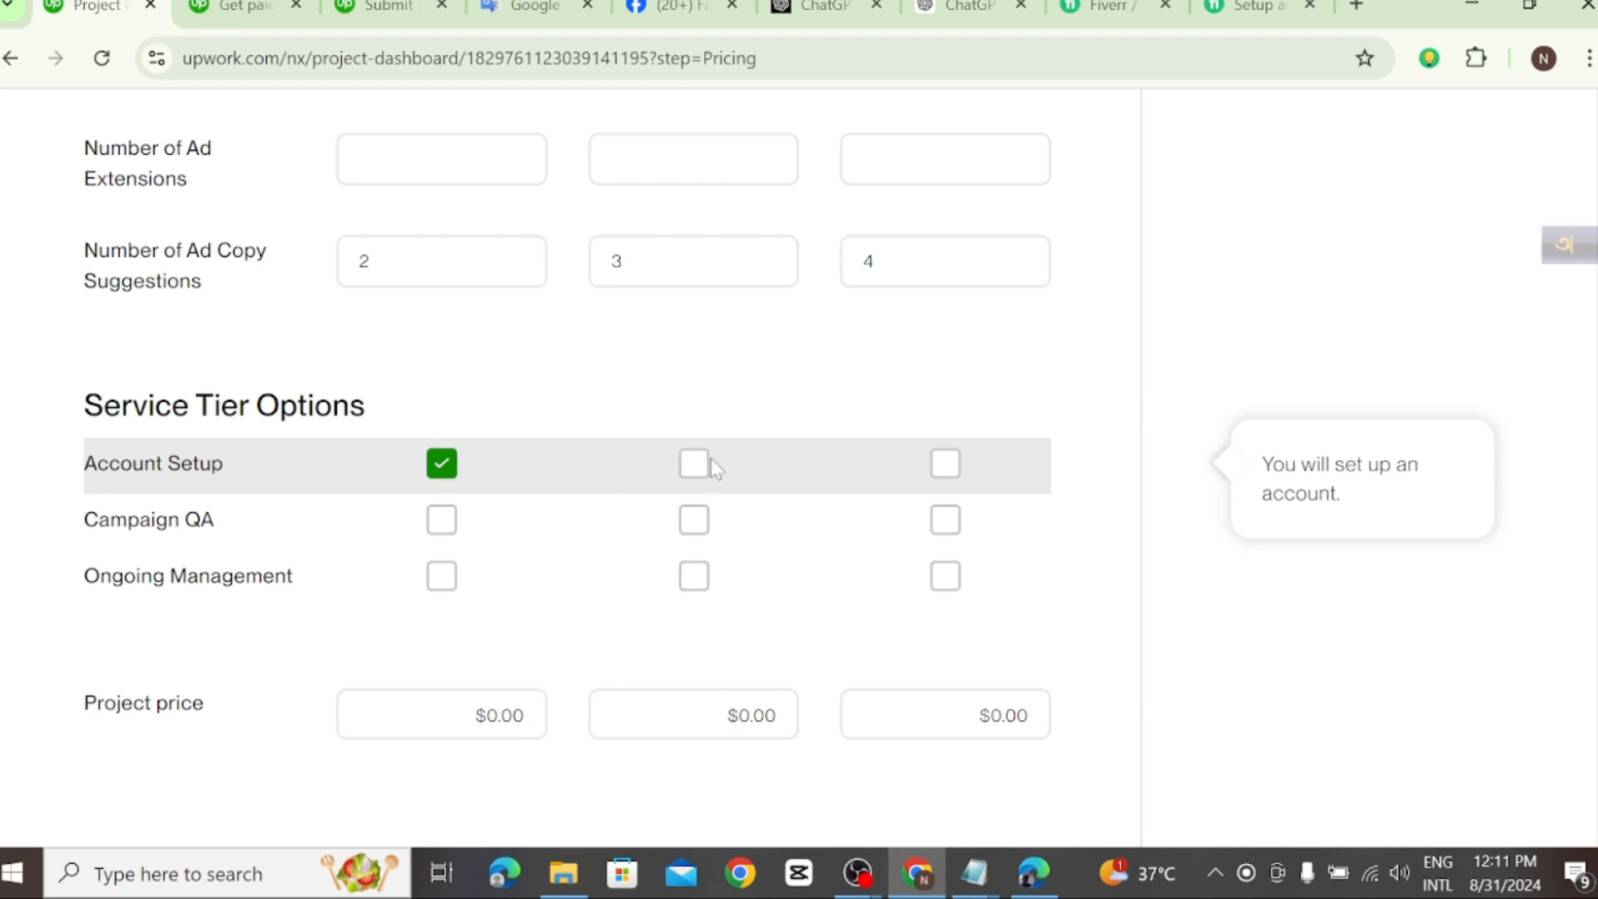
{"action": "left_click", "coordinate": [442, 463]}
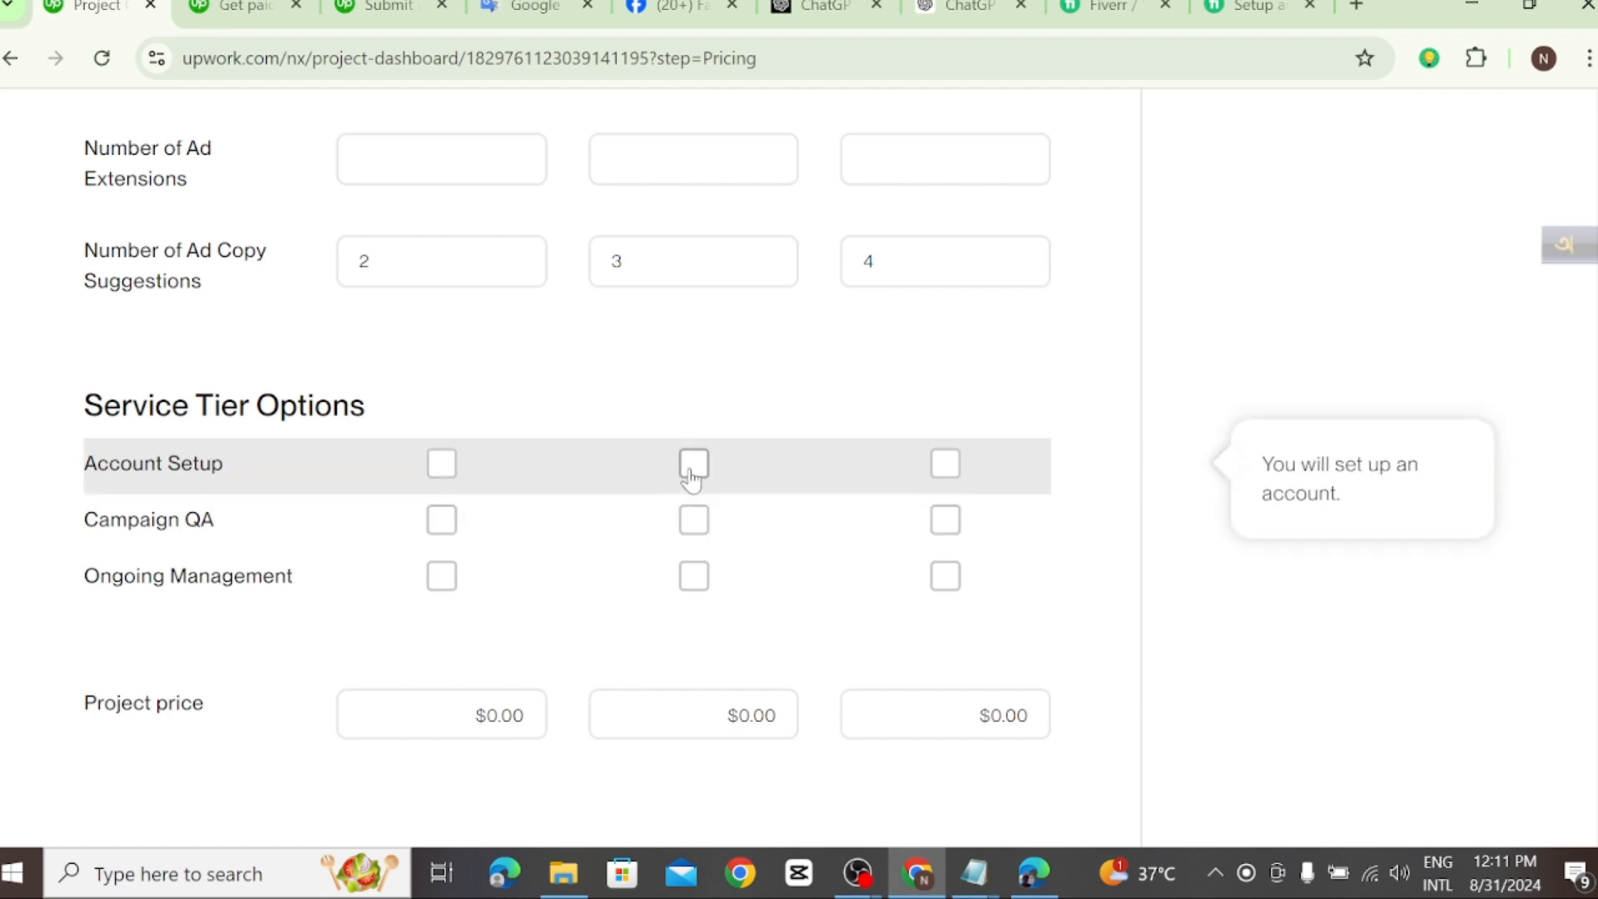
{"action": "left_click", "coordinate": [692, 466]}
{"action": "left_click", "coordinate": [945, 466]}
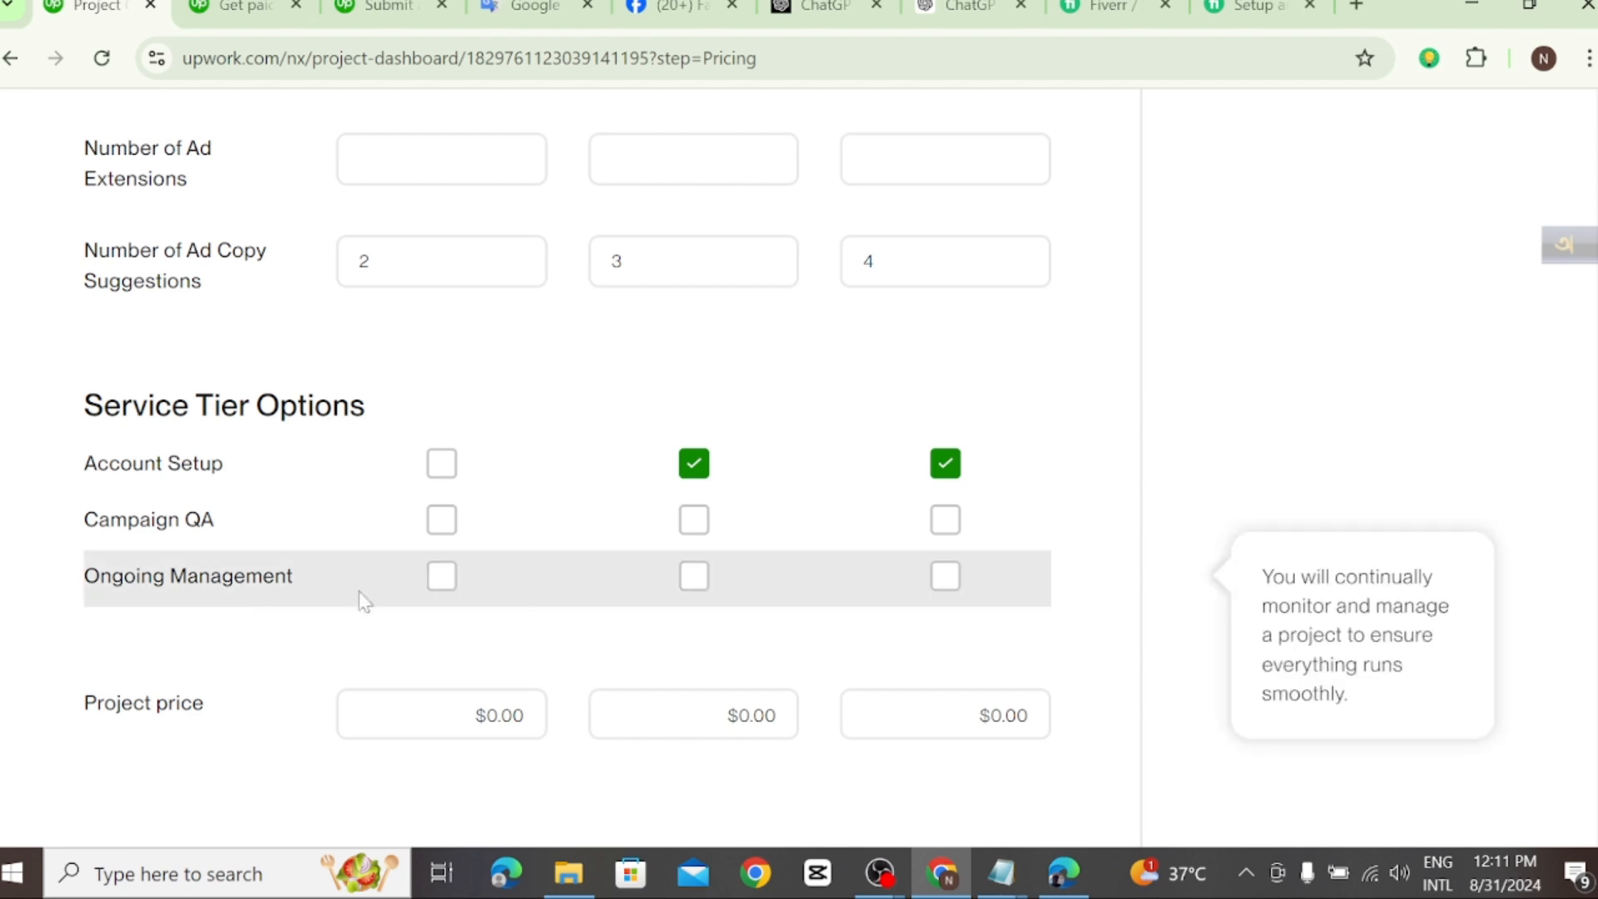
{"action": "left_click", "coordinate": [705, 587]}
{"action": "left_click", "coordinate": [947, 580]}
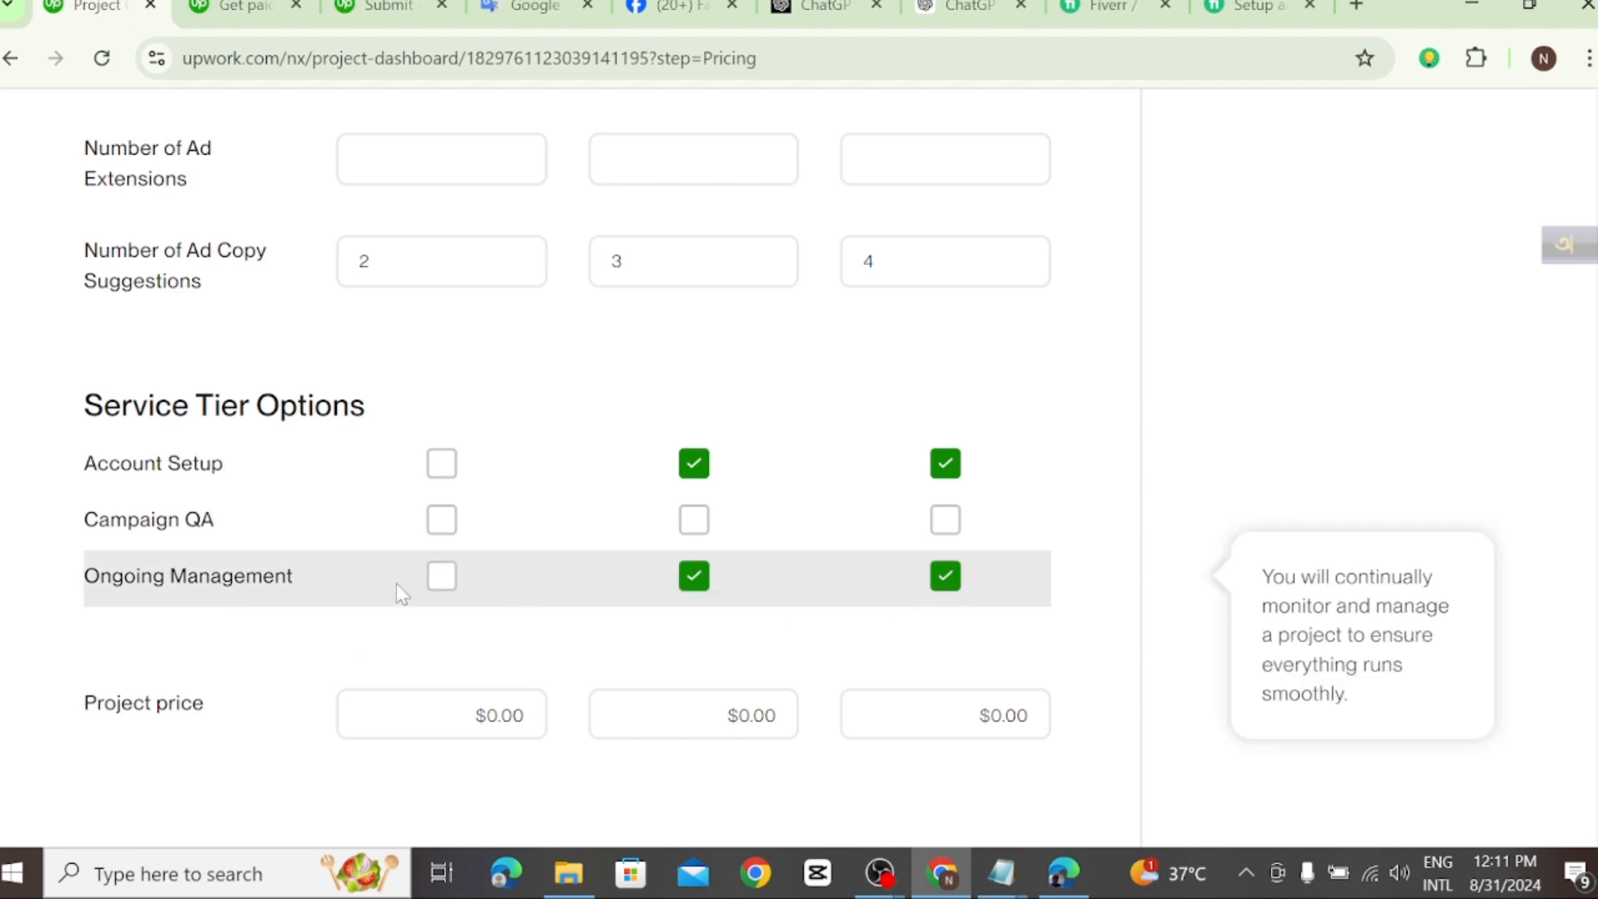
Step: Check the package comparison on the Fiverr gig, then include Campaign QA in the Upwork project's Advanced tier only
{"action": "left_click", "coordinate": [1252, 8]}
{"action": "scroll", "coordinate": [909, 611], "scroll_direction": "down", "scroll_amount": 3}
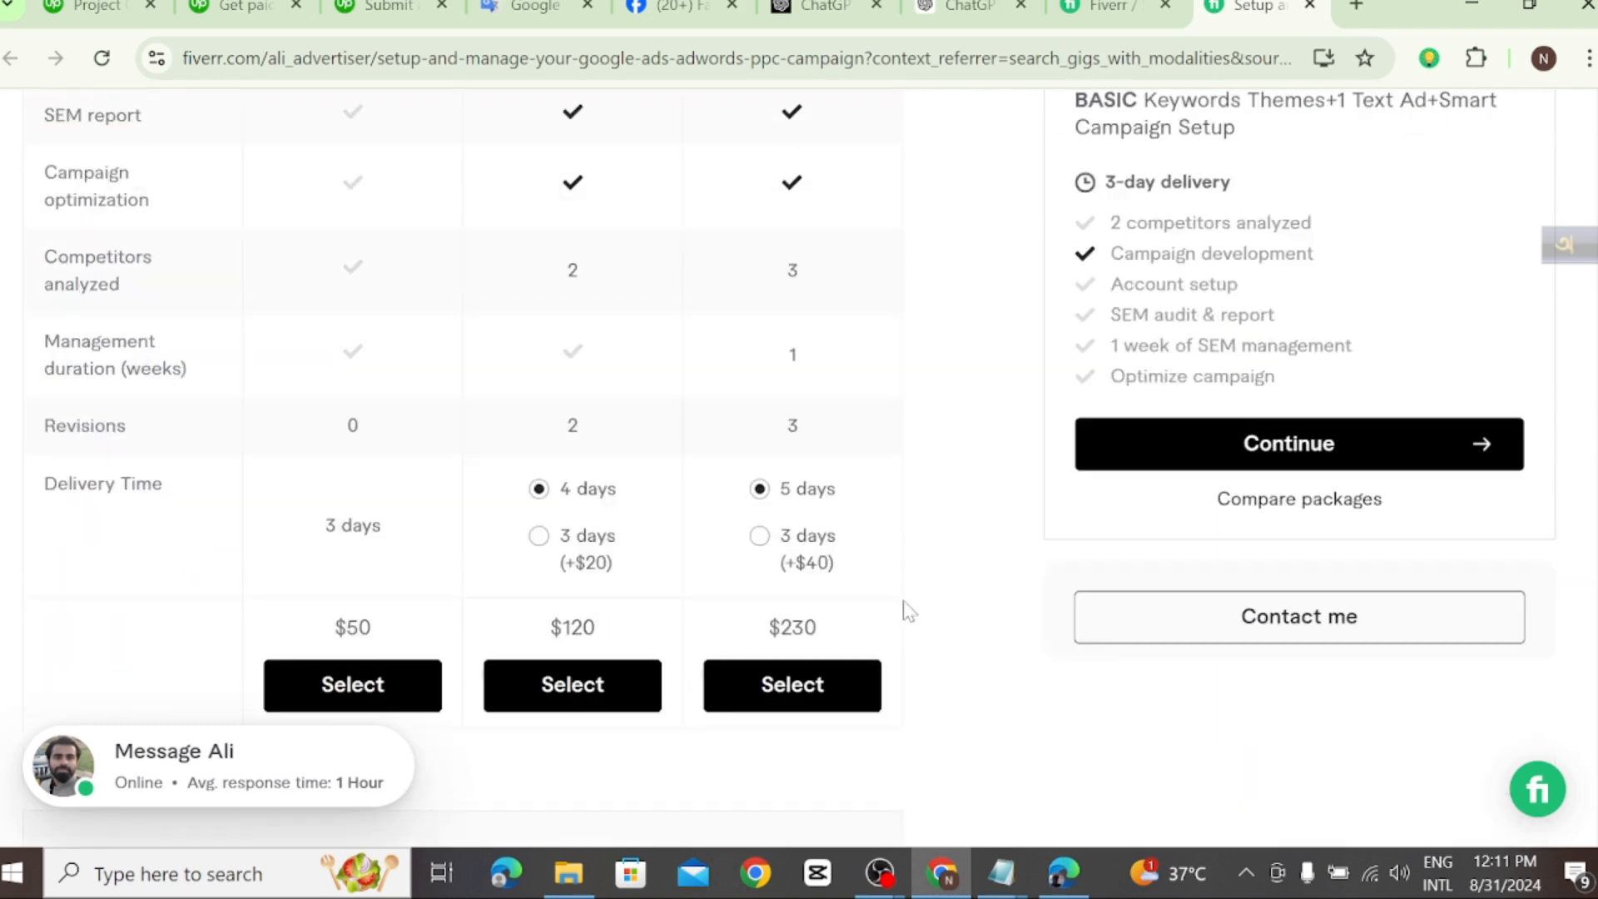
{"action": "scroll", "coordinate": [907, 610], "scroll_direction": "down", "scroll_amount": 4}
{"action": "scroll", "coordinate": [907, 611], "scroll_direction": "up", "scroll_amount": 4}
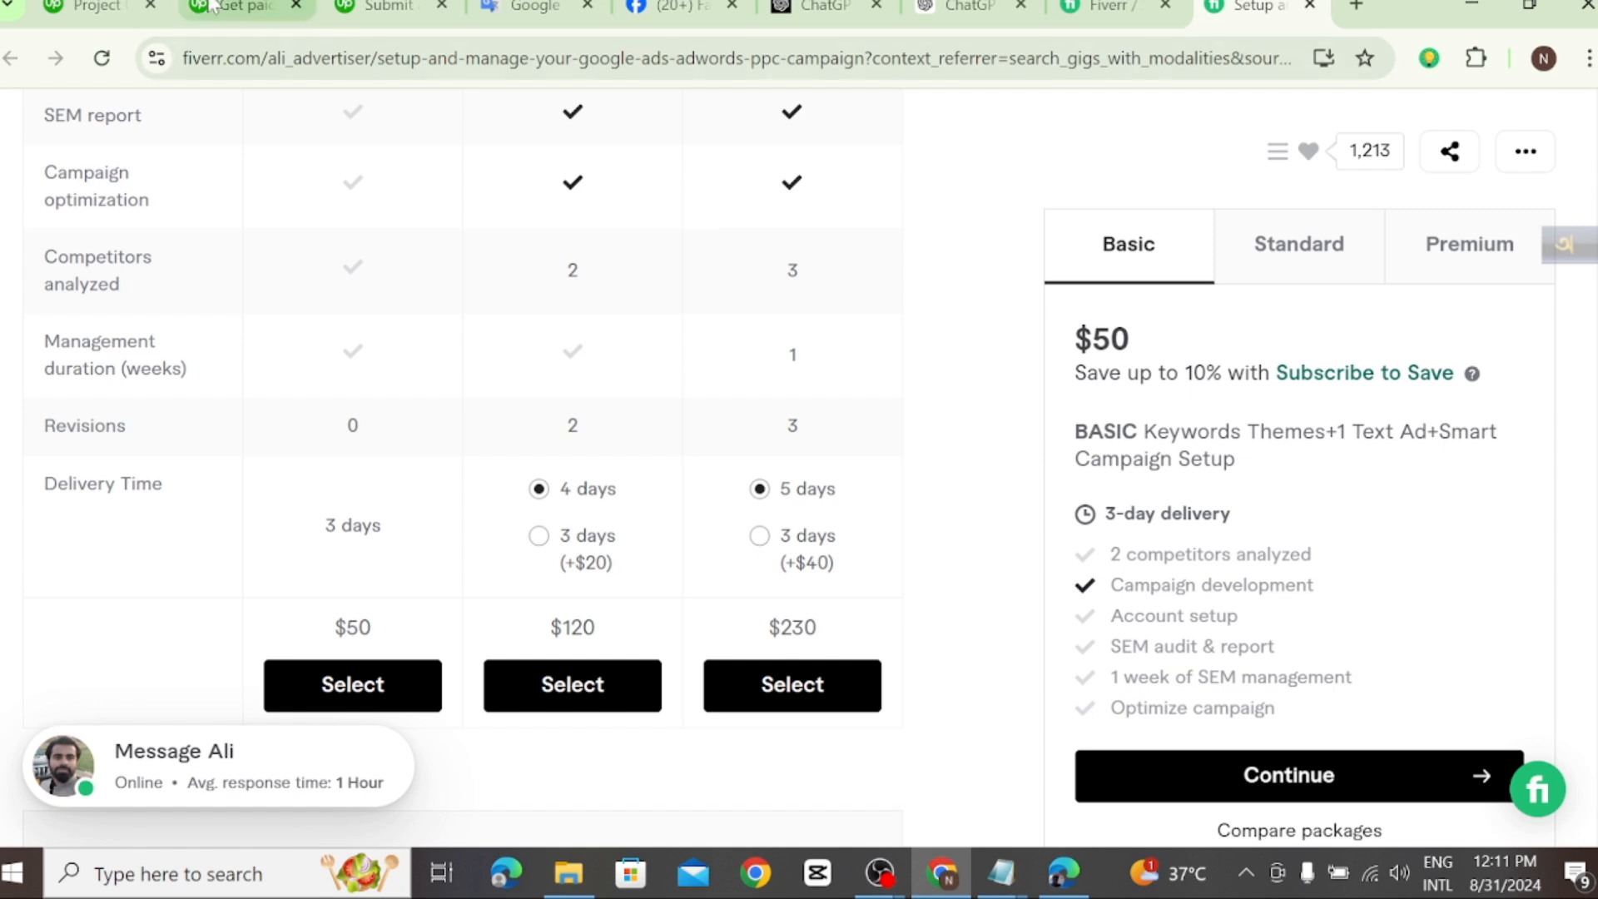
{"action": "left_click", "coordinate": [83, 10]}
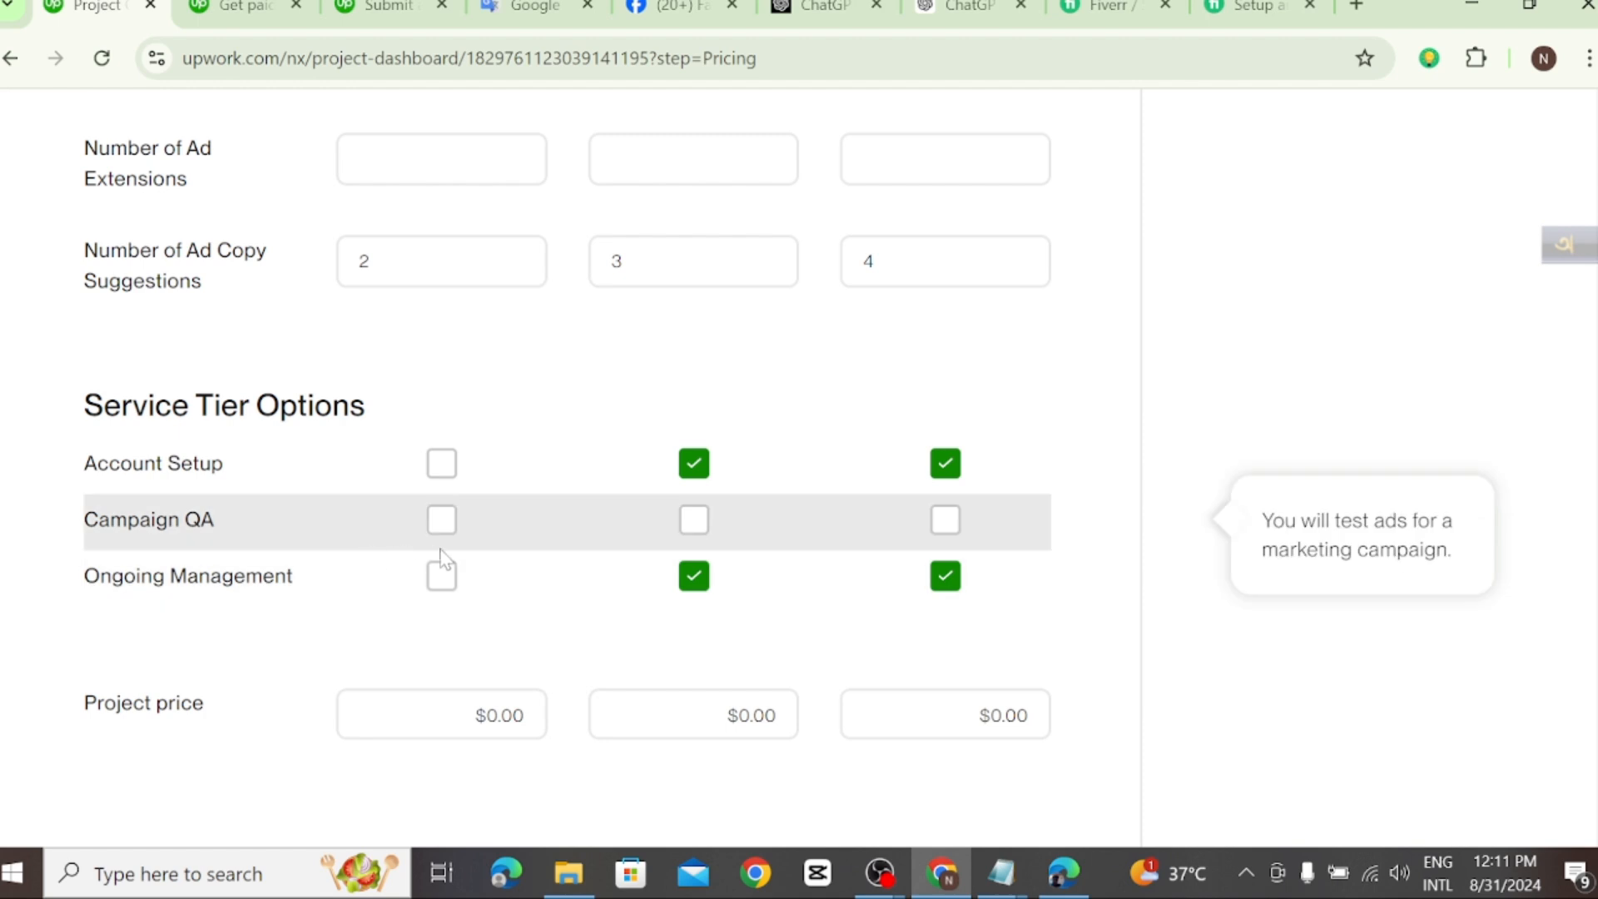
{"action": "left_click", "coordinate": [949, 524]}
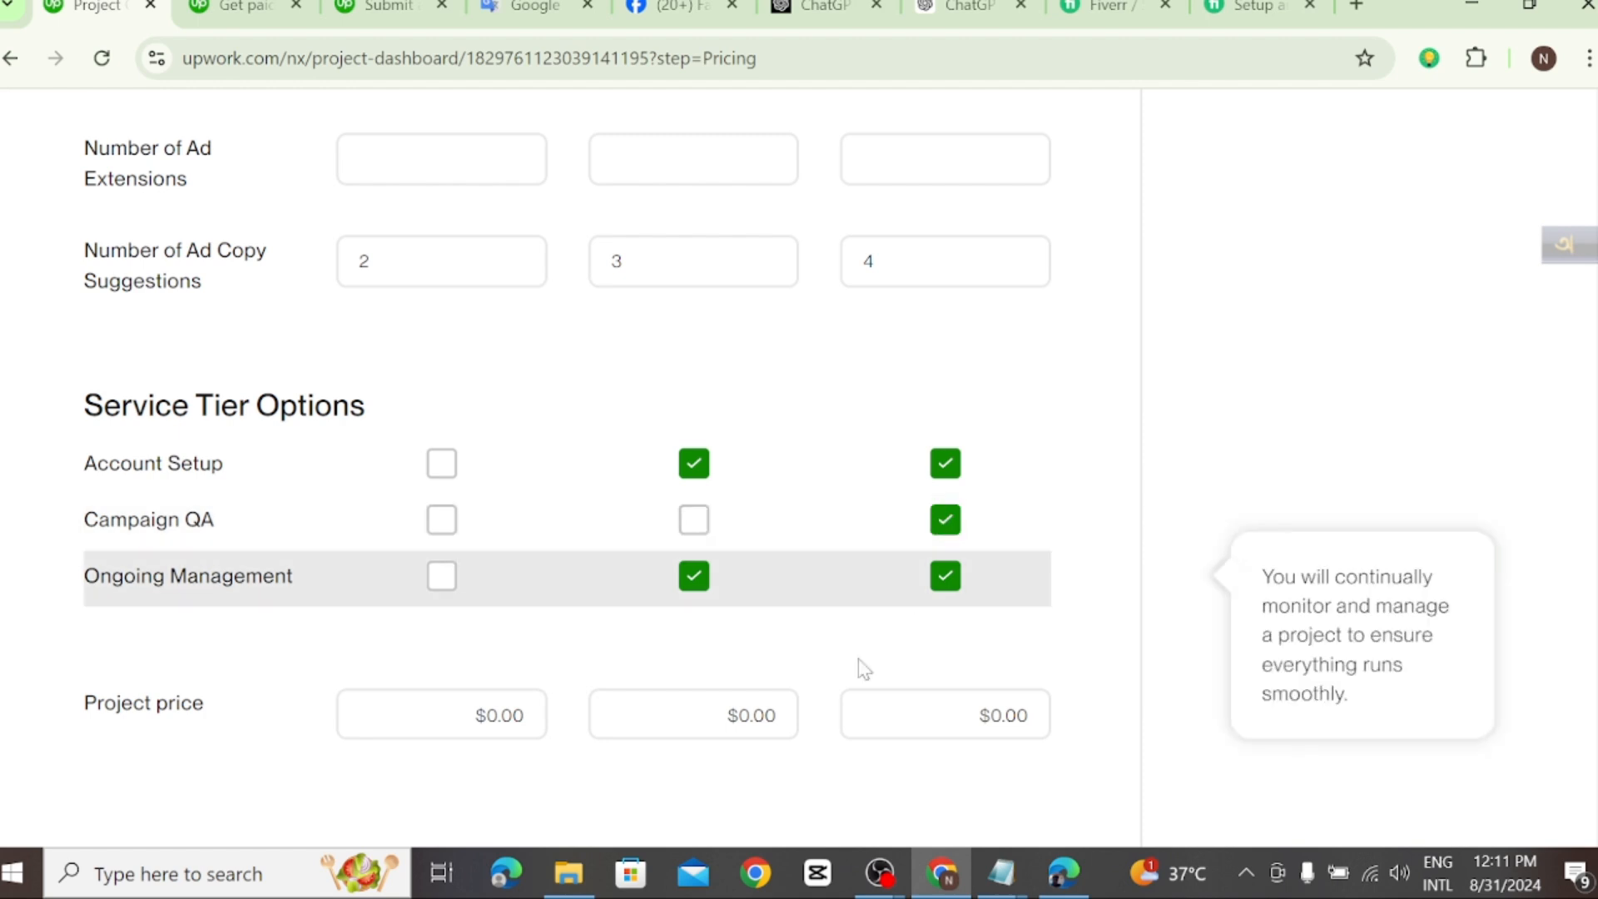
Step: Set the Starter tier's project price to $40, matching the price given in its custom title
{"action": "scroll", "coordinate": [856, 666], "scroll_direction": "down", "scroll_amount": 1}
{"action": "scroll", "coordinate": [313, 624], "scroll_direction": "down", "scroll_amount": 1}
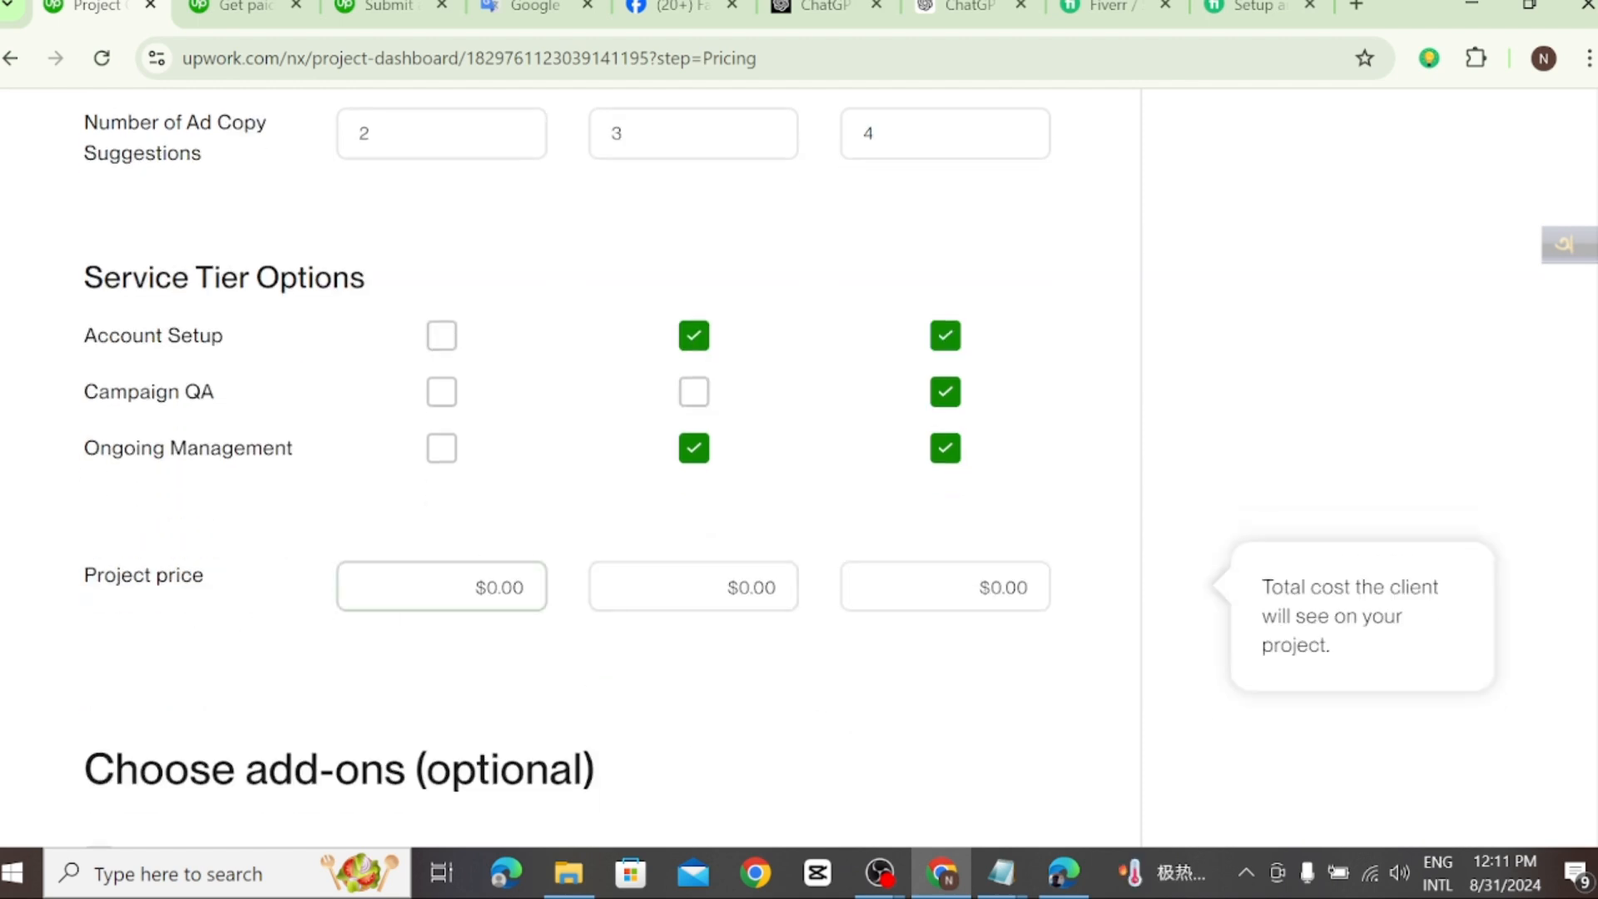
{"action": "left_click", "coordinate": [529, 589]}
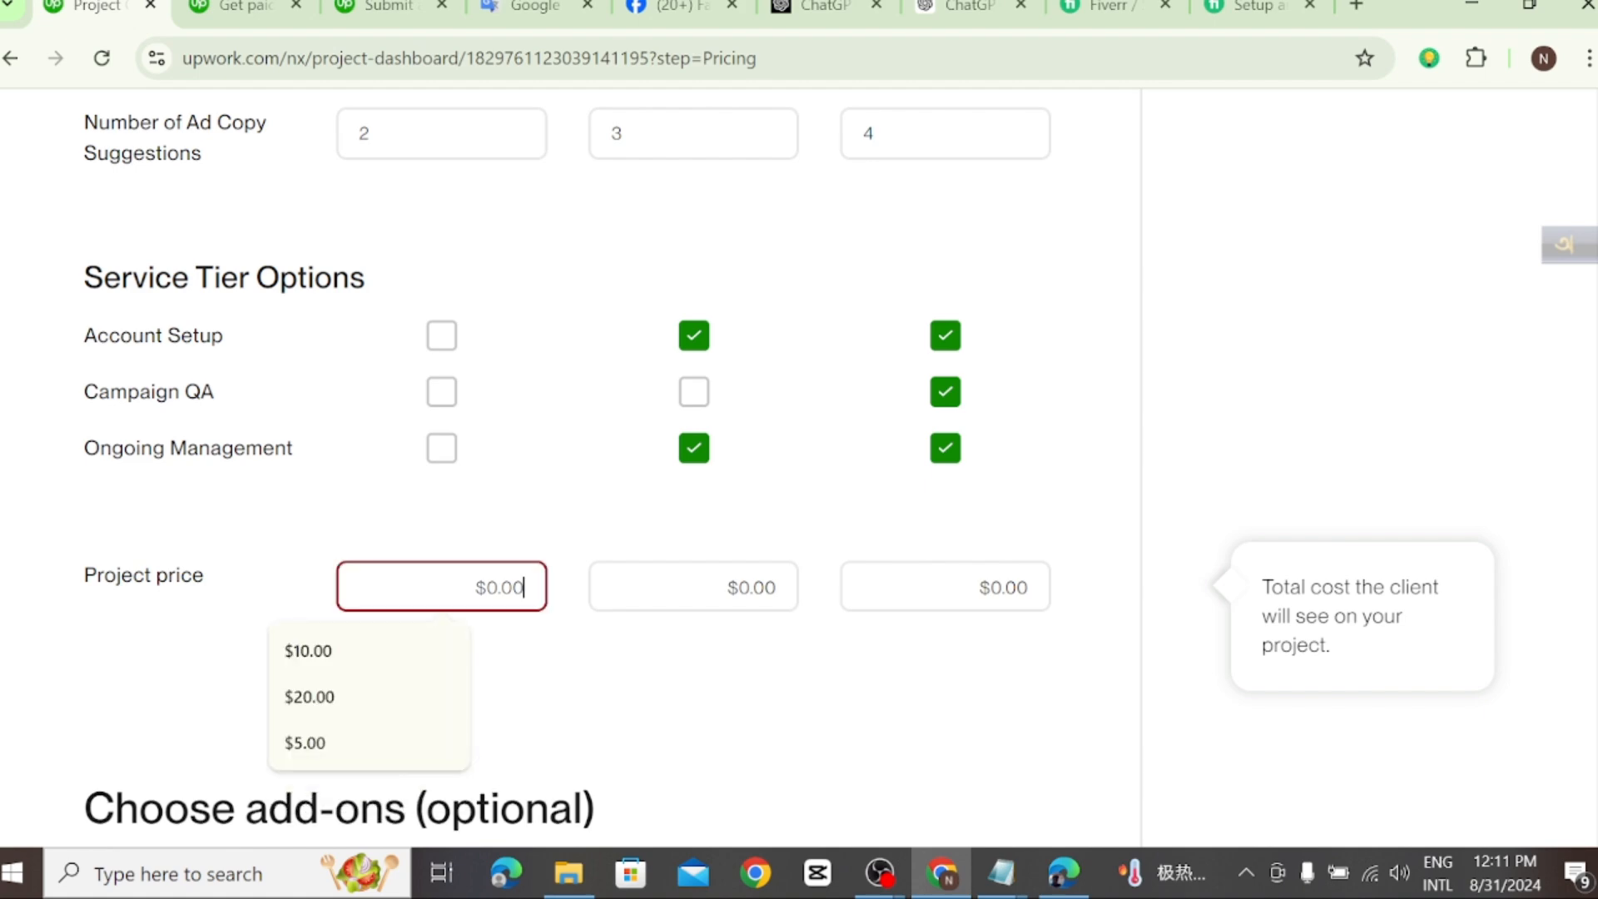
{"action": "scroll", "coordinate": [585, 427], "scroll_direction": "up", "scroll_amount": 10}
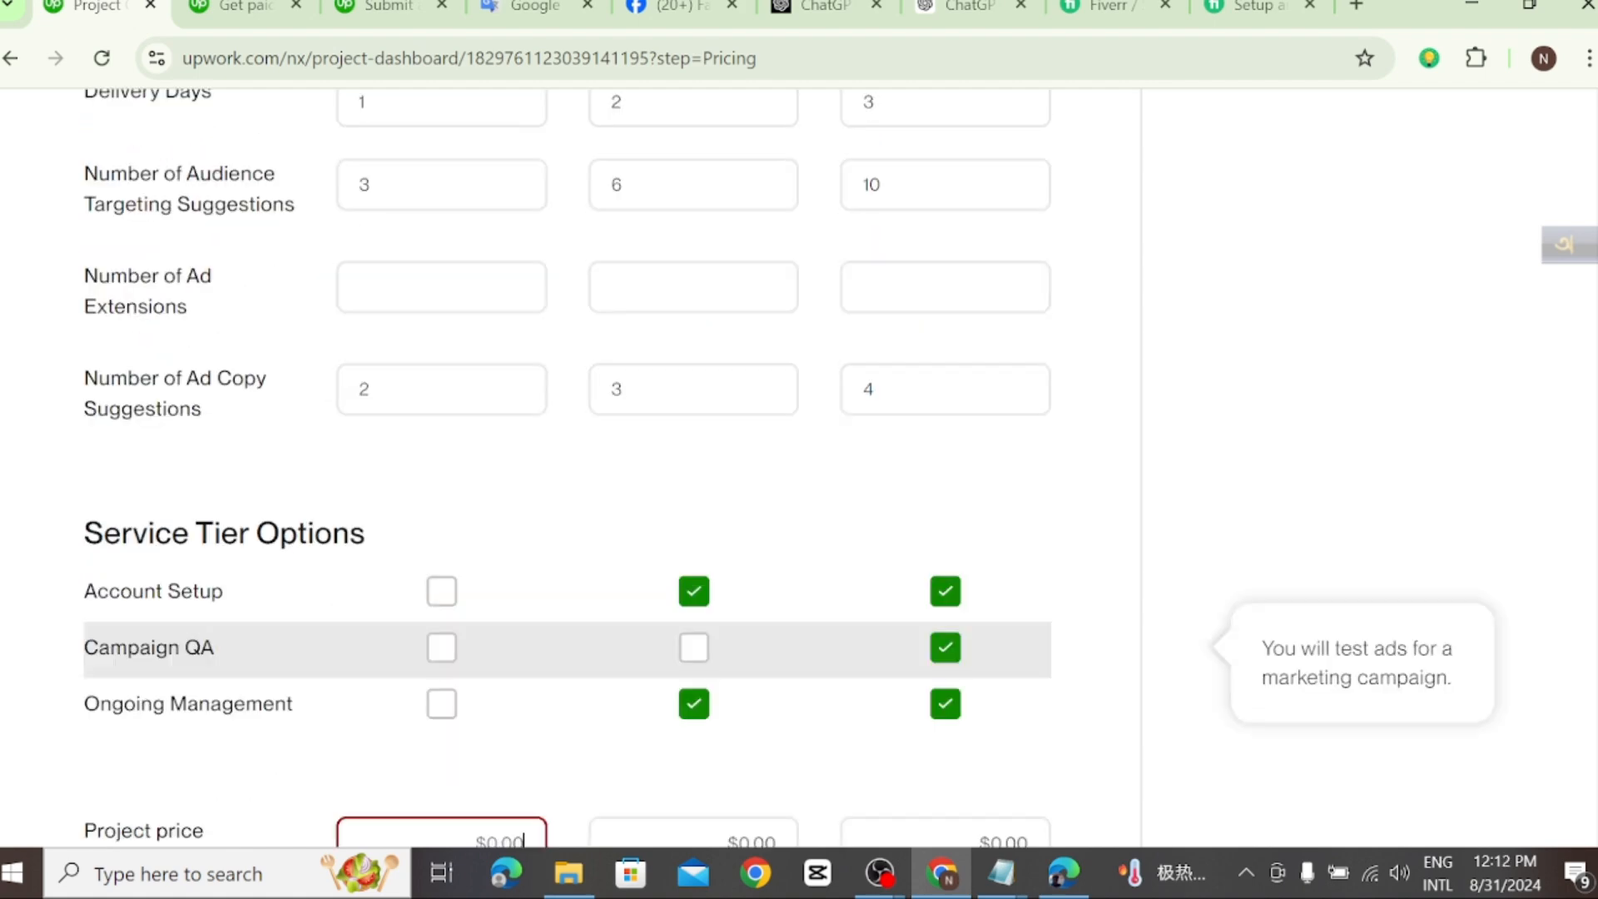
{"action": "scroll", "coordinate": [528, 500], "scroll_direction": "down", "scroll_amount": 2}
{"action": "scroll", "coordinate": [450, 370], "scroll_direction": "down", "scroll_amount": 1}
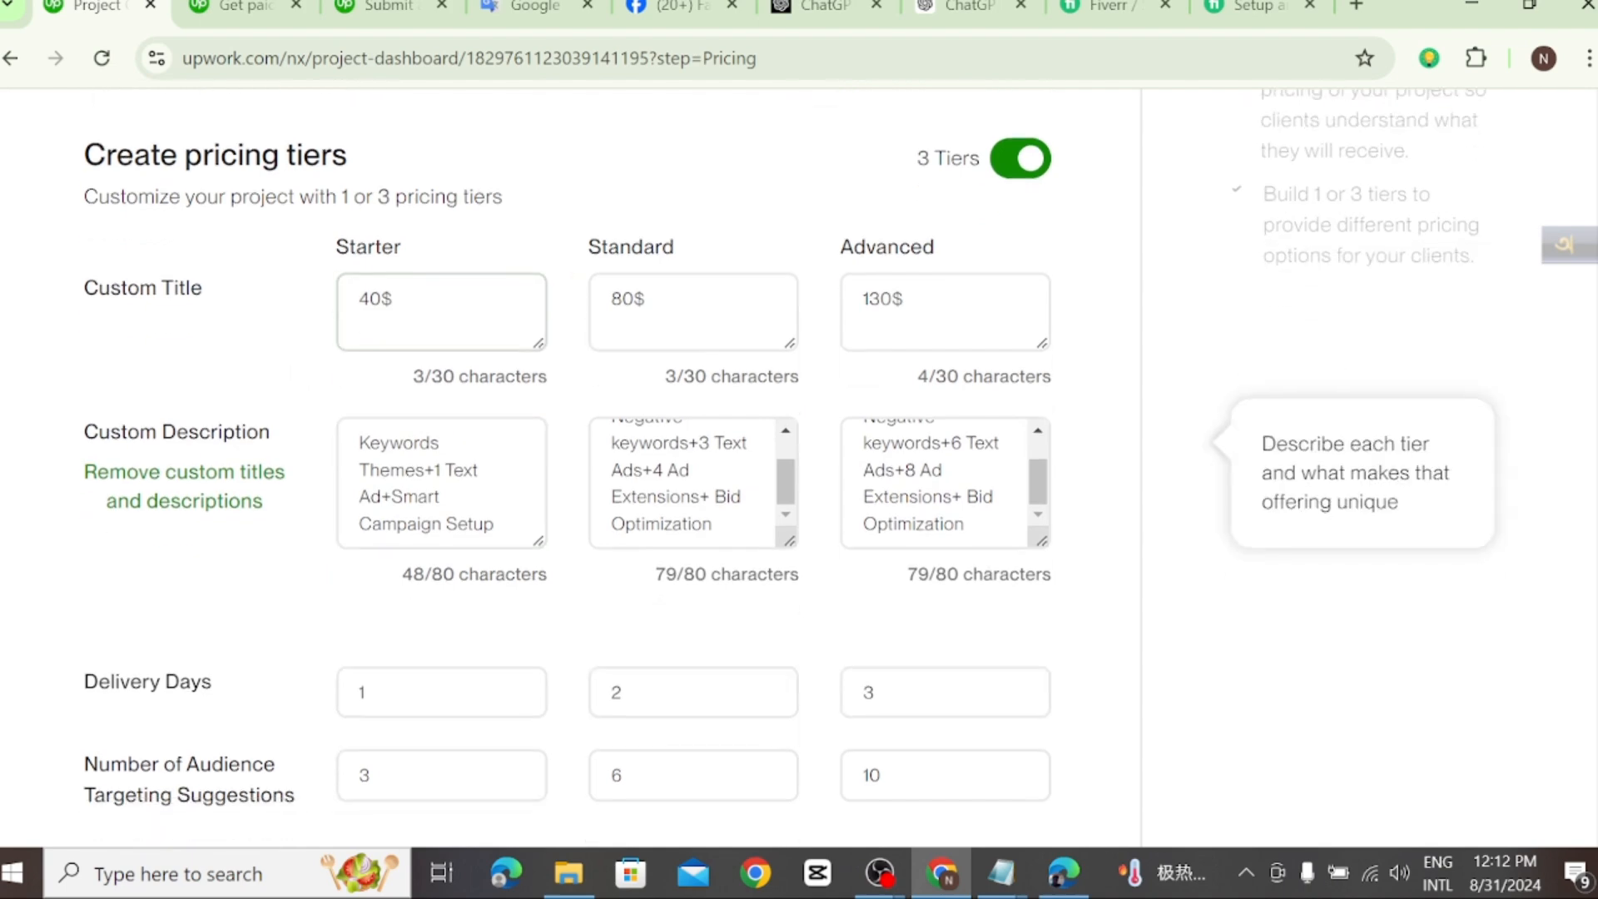
{"action": "scroll", "coordinate": [499, 383], "scroll_direction": "up", "scroll_amount": 1}
{"action": "scroll", "coordinate": [646, 595], "scroll_direction": "down", "scroll_amount": 7}
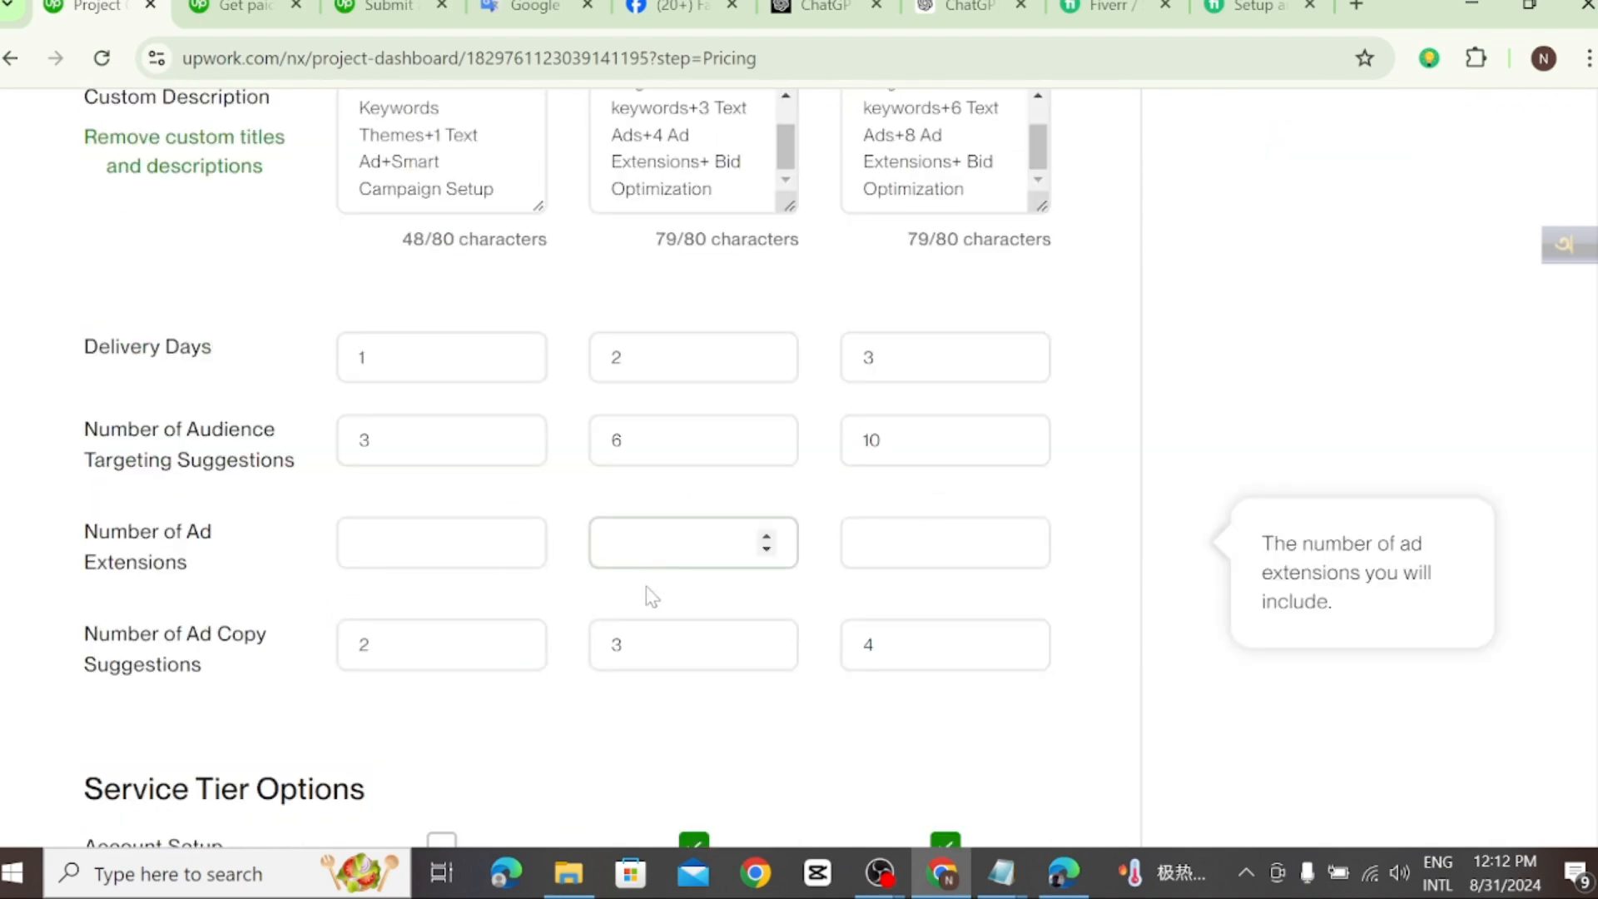
{"action": "scroll", "coordinate": [481, 545], "scroll_direction": "down", "scroll_amount": 4}
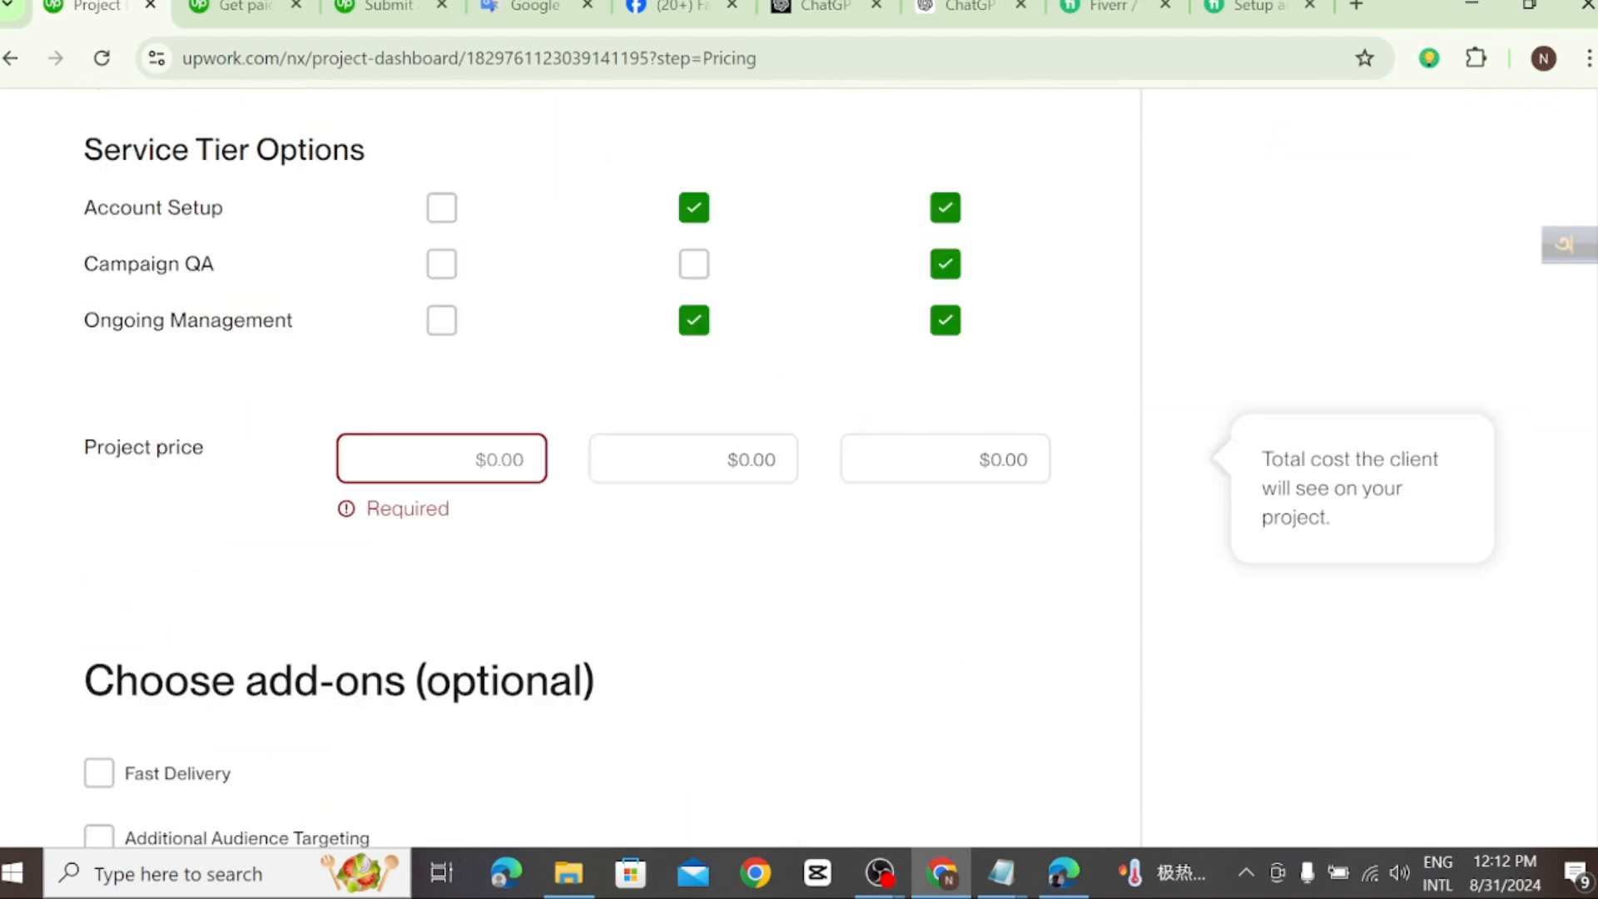
{"action": "type", "text": "4"}
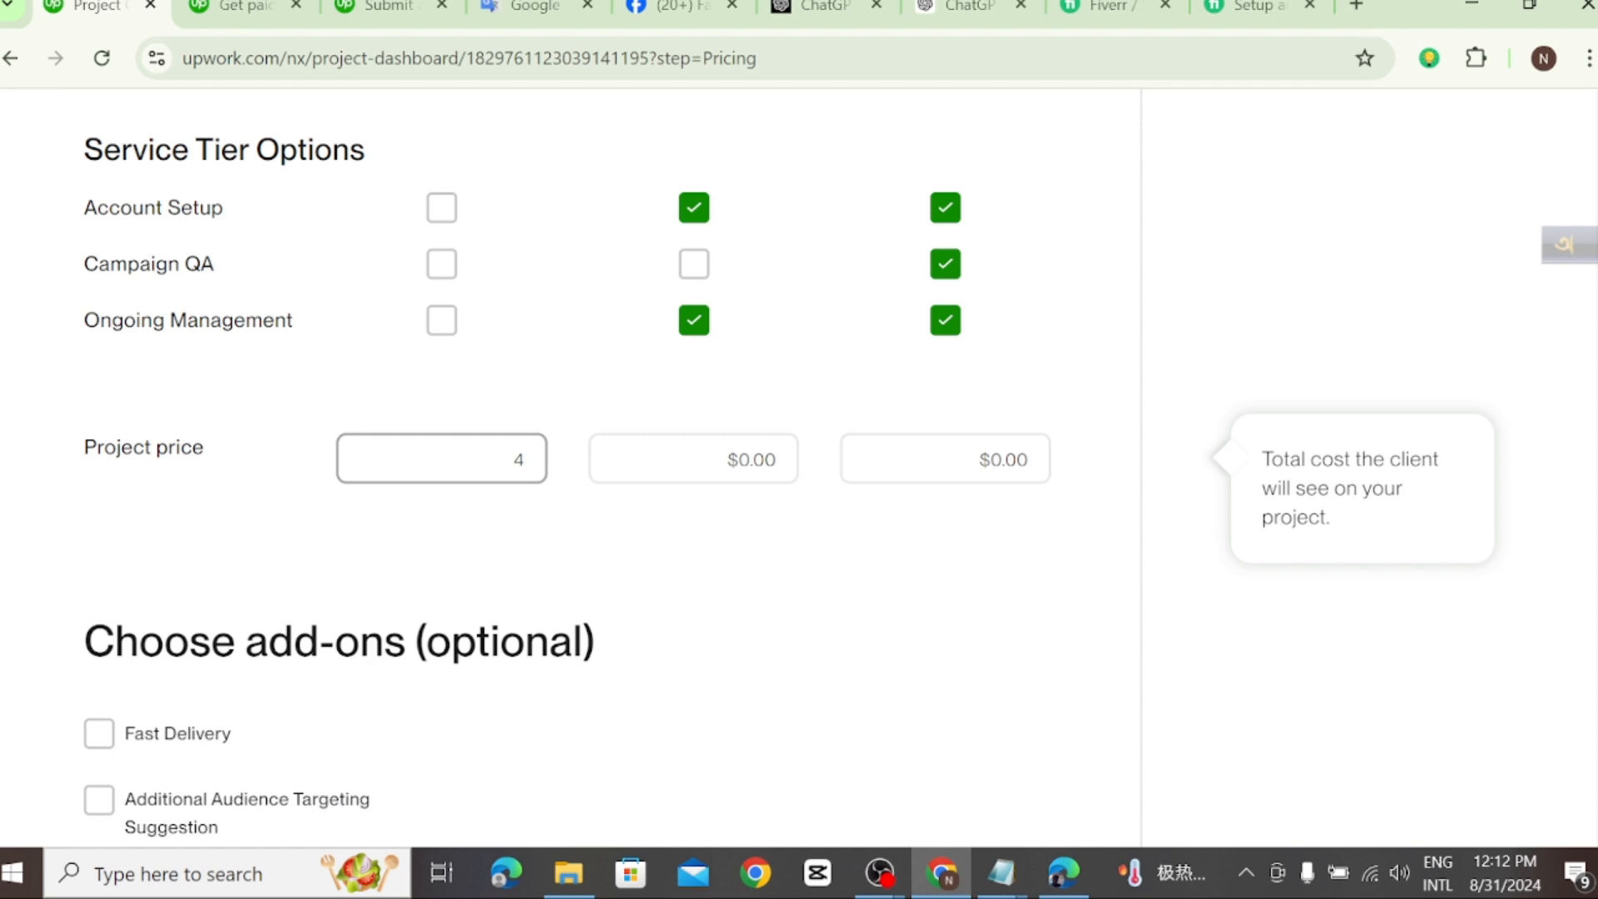
{"action": "type", "text": "0"}
Step: Set the project price to $80 for the Standard tier and $130 for the Advanced tier
{"action": "left_click", "coordinate": [775, 459]}
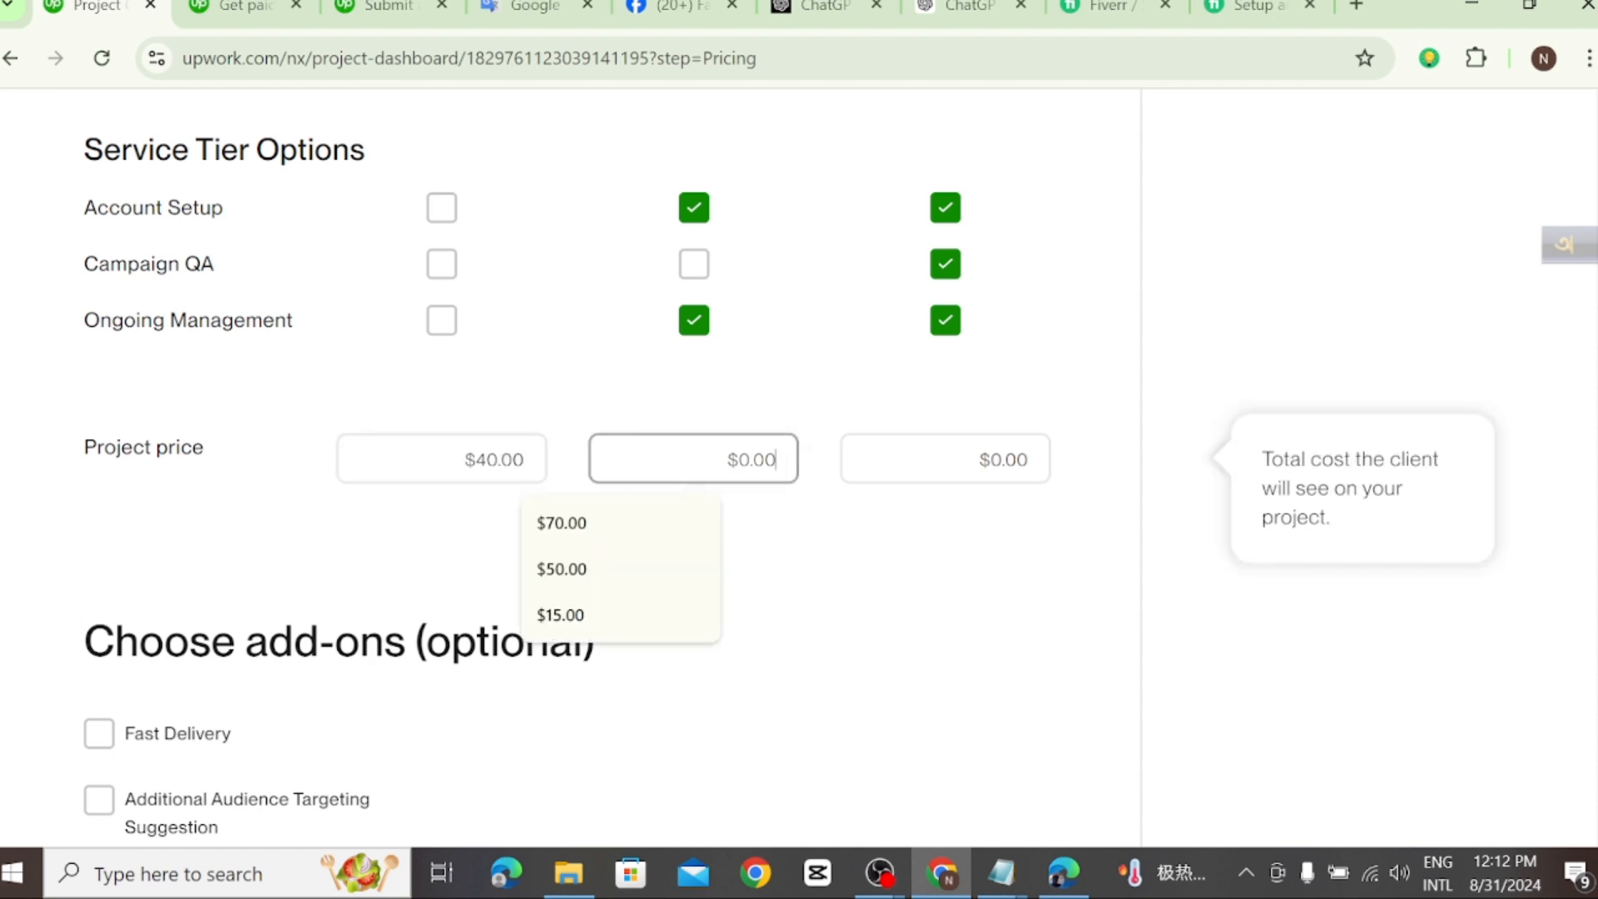
{"action": "type", "text": "80"}
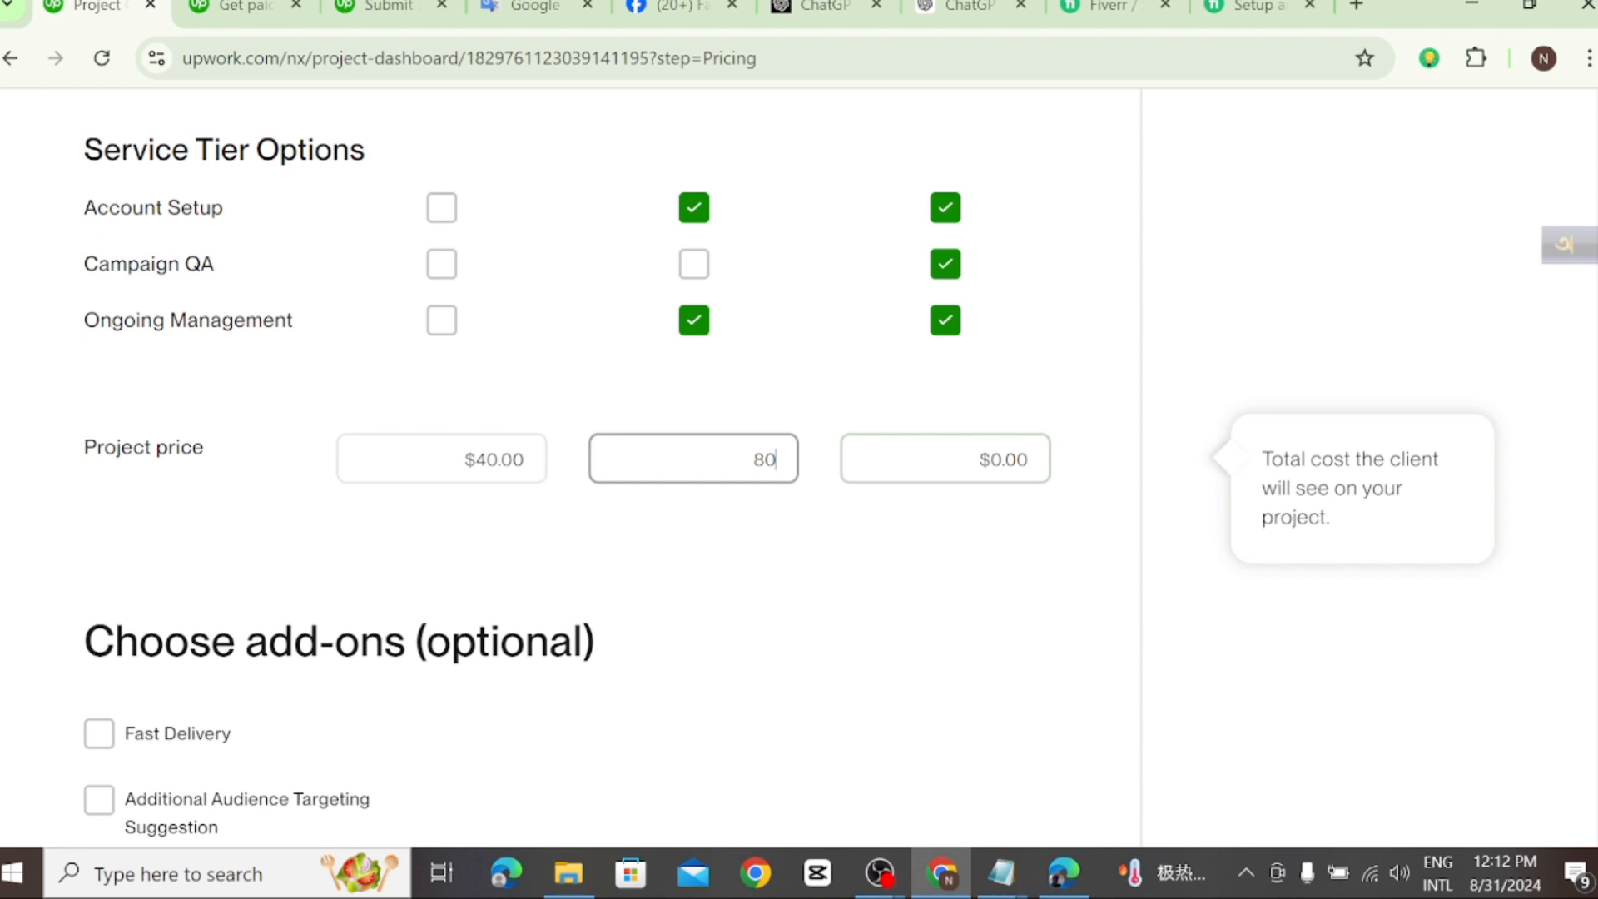
{"action": "left_click", "coordinate": [1028, 459]}
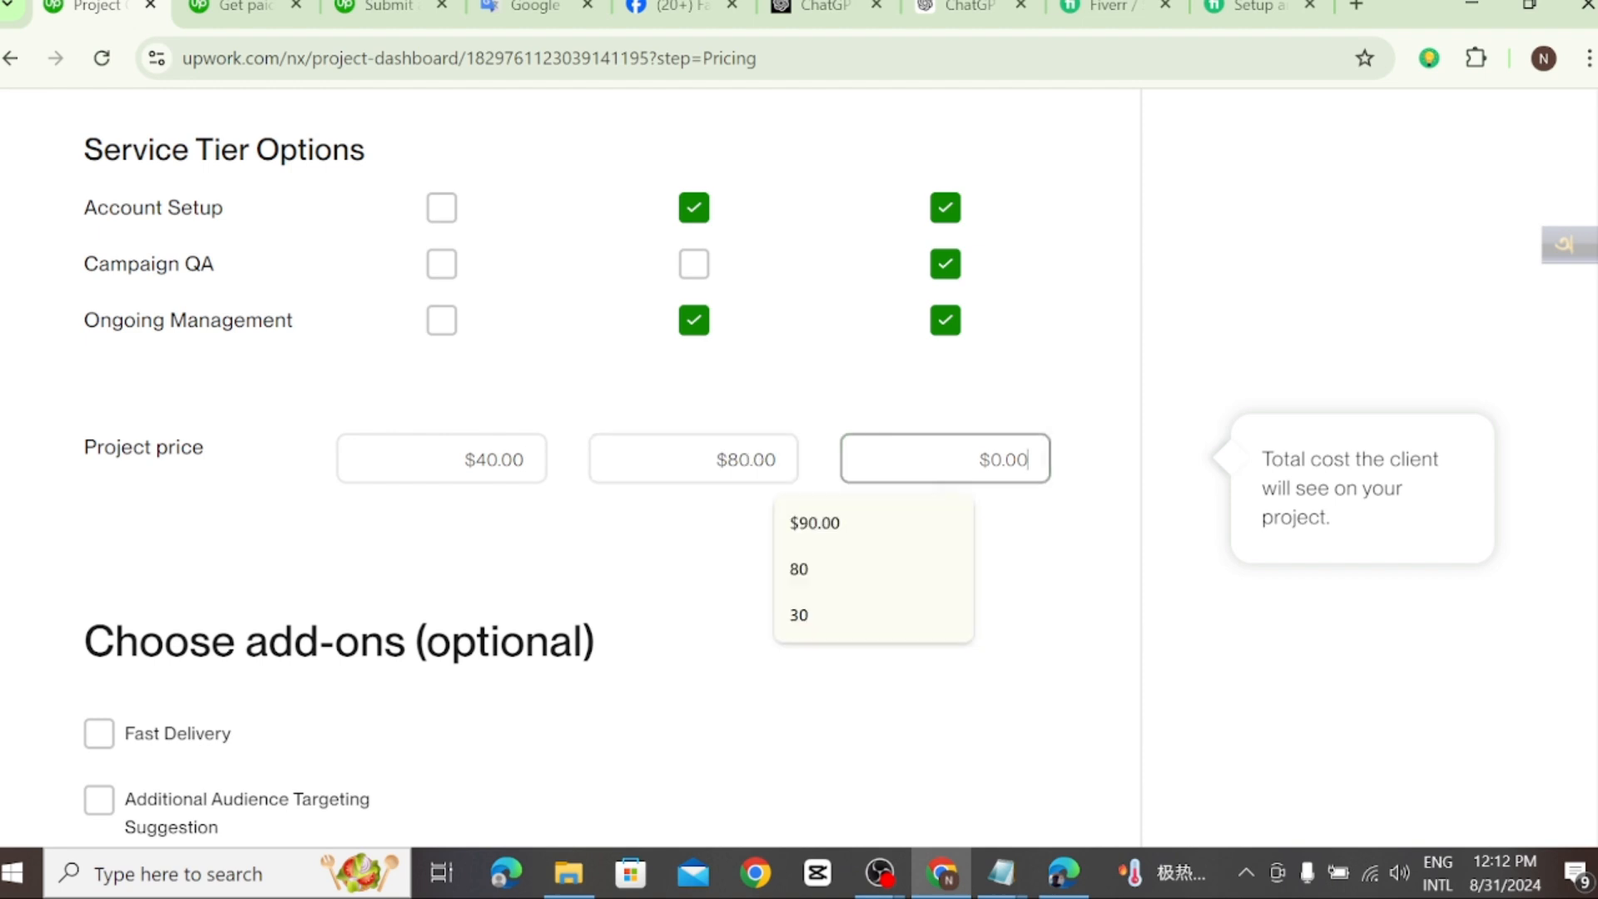
{"action": "type", "text": "130"}
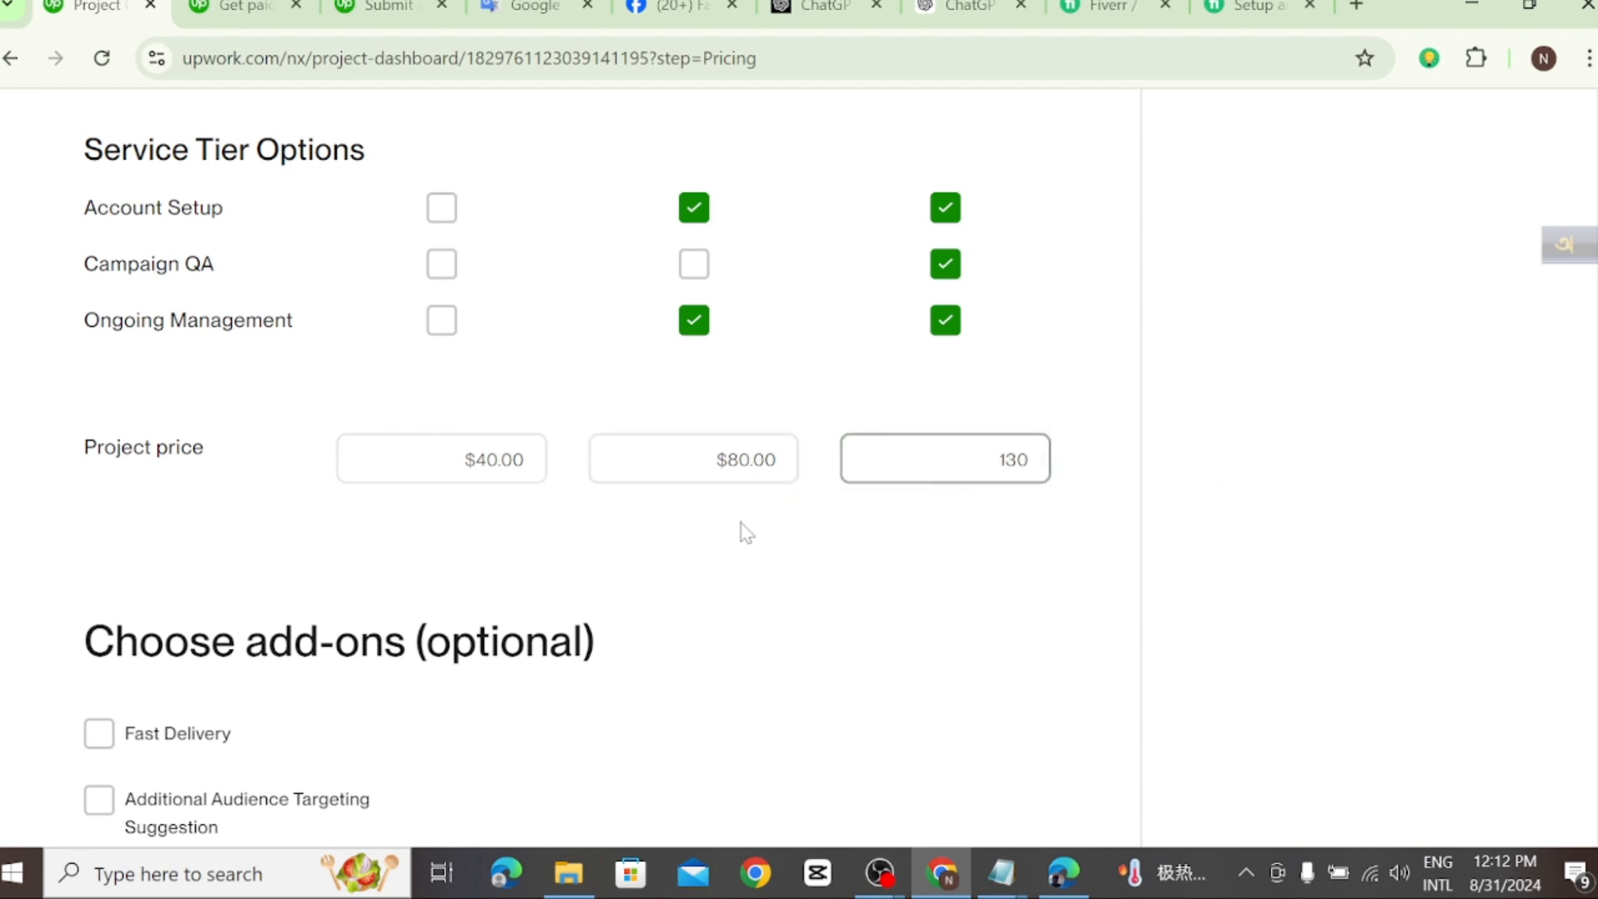
{"action": "scroll", "coordinate": [773, 531], "scroll_direction": "down", "scroll_amount": 1}
{"action": "left_click", "coordinate": [747, 553]}
Step: Leave all optional add-ons unselected, save the pricing details and continue to the project gallery stage
{"action": "scroll", "coordinate": [746, 549], "scroll_direction": "down", "scroll_amount": 1}
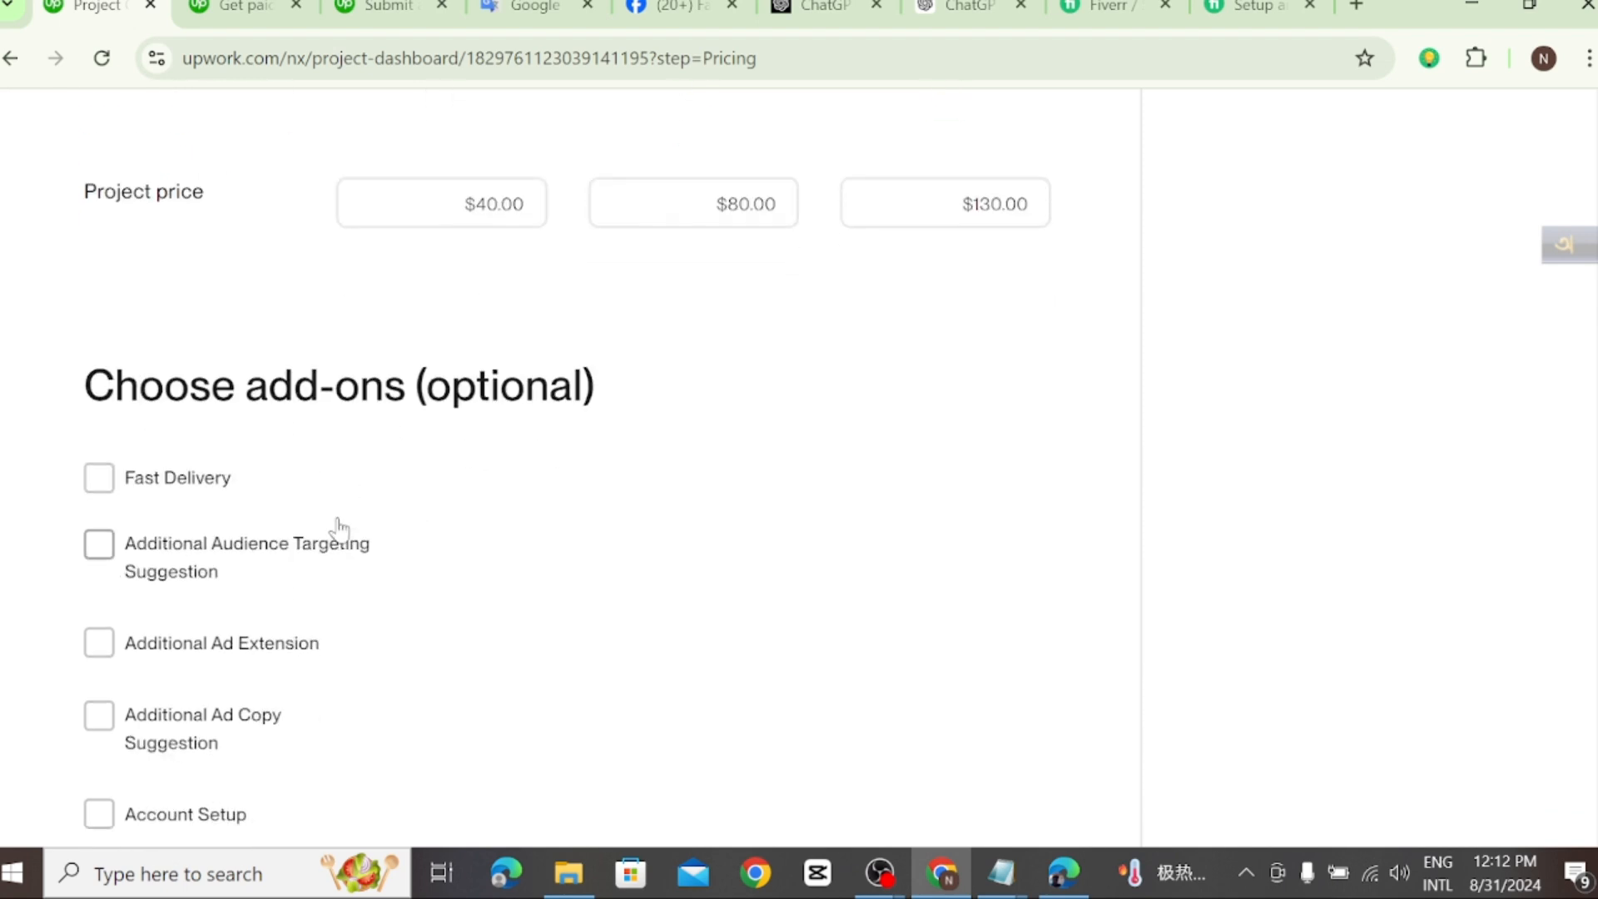
{"action": "scroll", "coordinate": [510, 421], "scroll_direction": "down", "scroll_amount": 2}
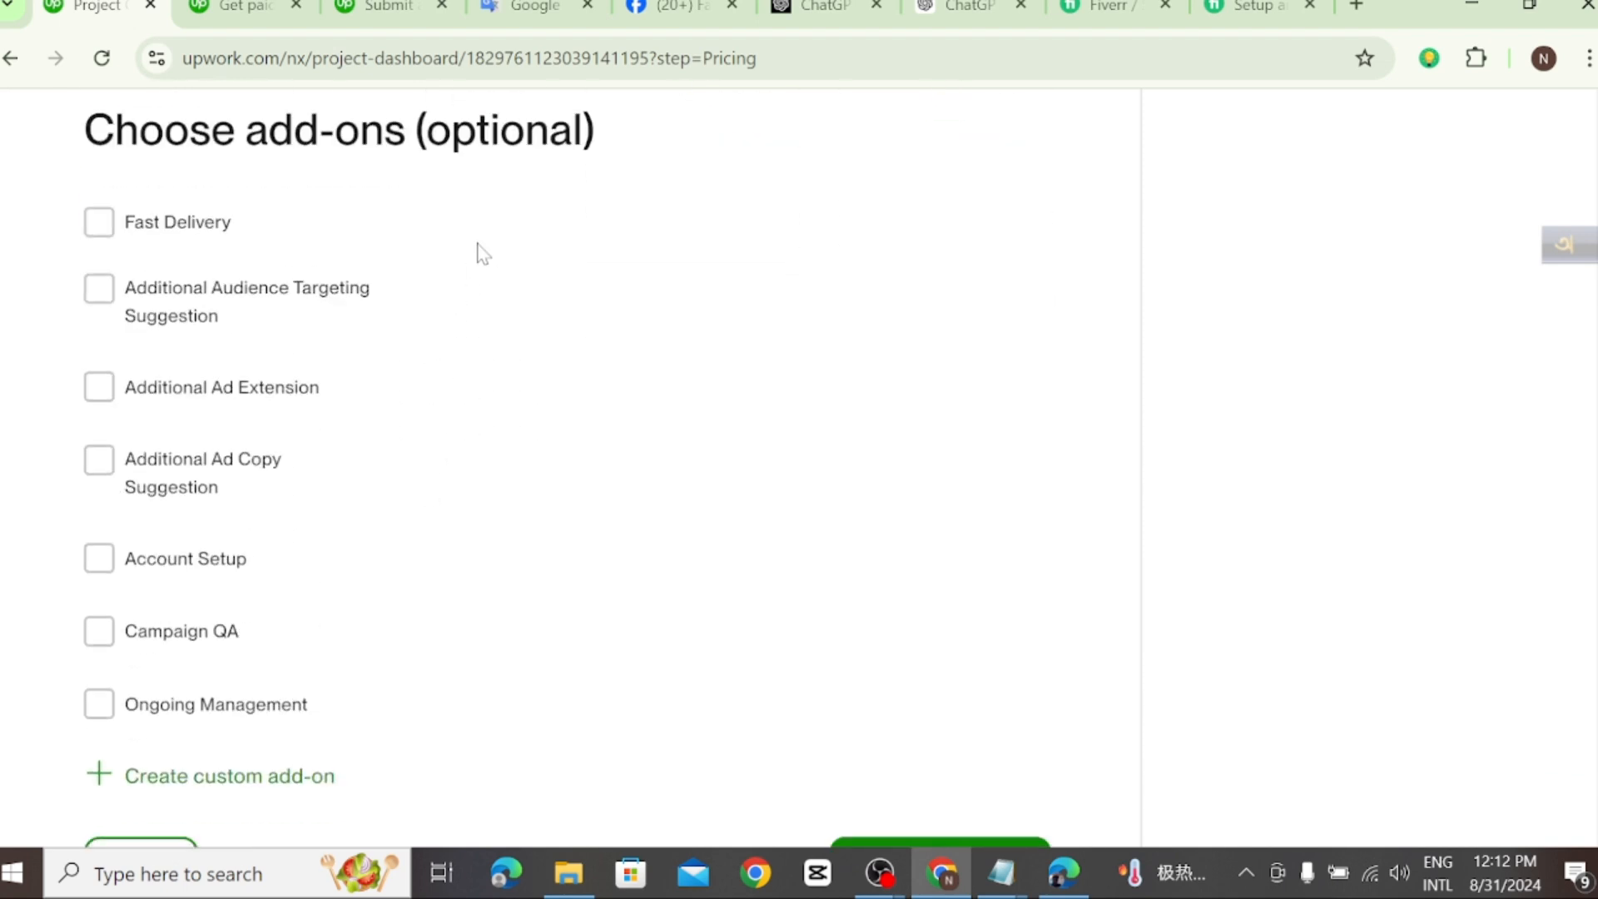
{"action": "scroll", "coordinate": [174, 592], "scroll_direction": "down", "scroll_amount": 1}
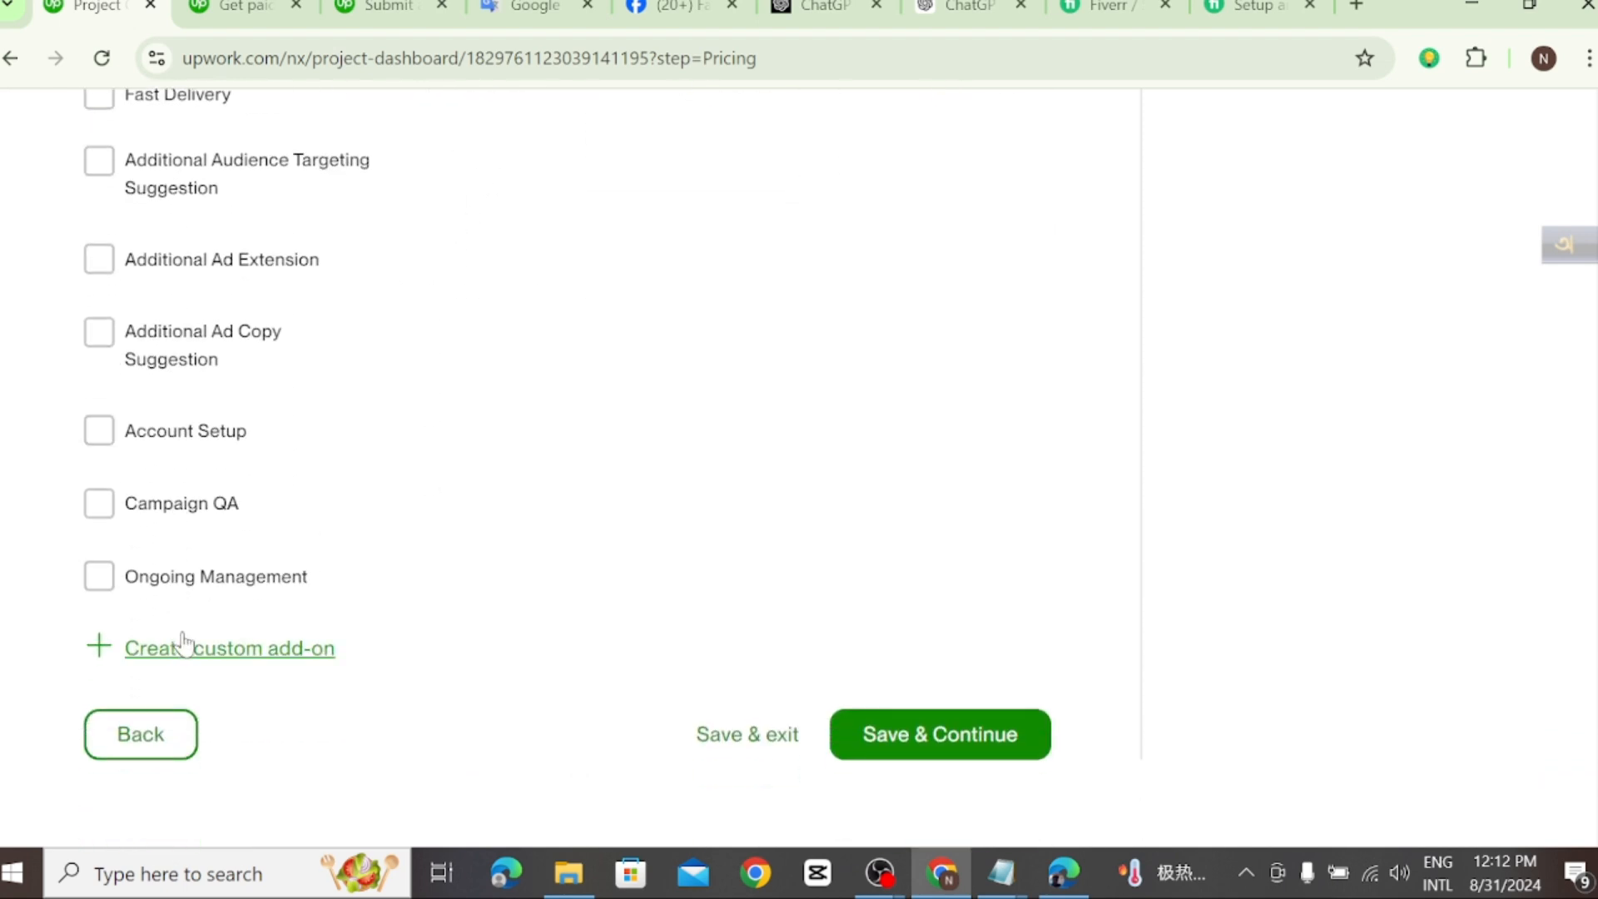
{"action": "scroll", "coordinate": [856, 760], "scroll_direction": "down", "scroll_amount": 2}
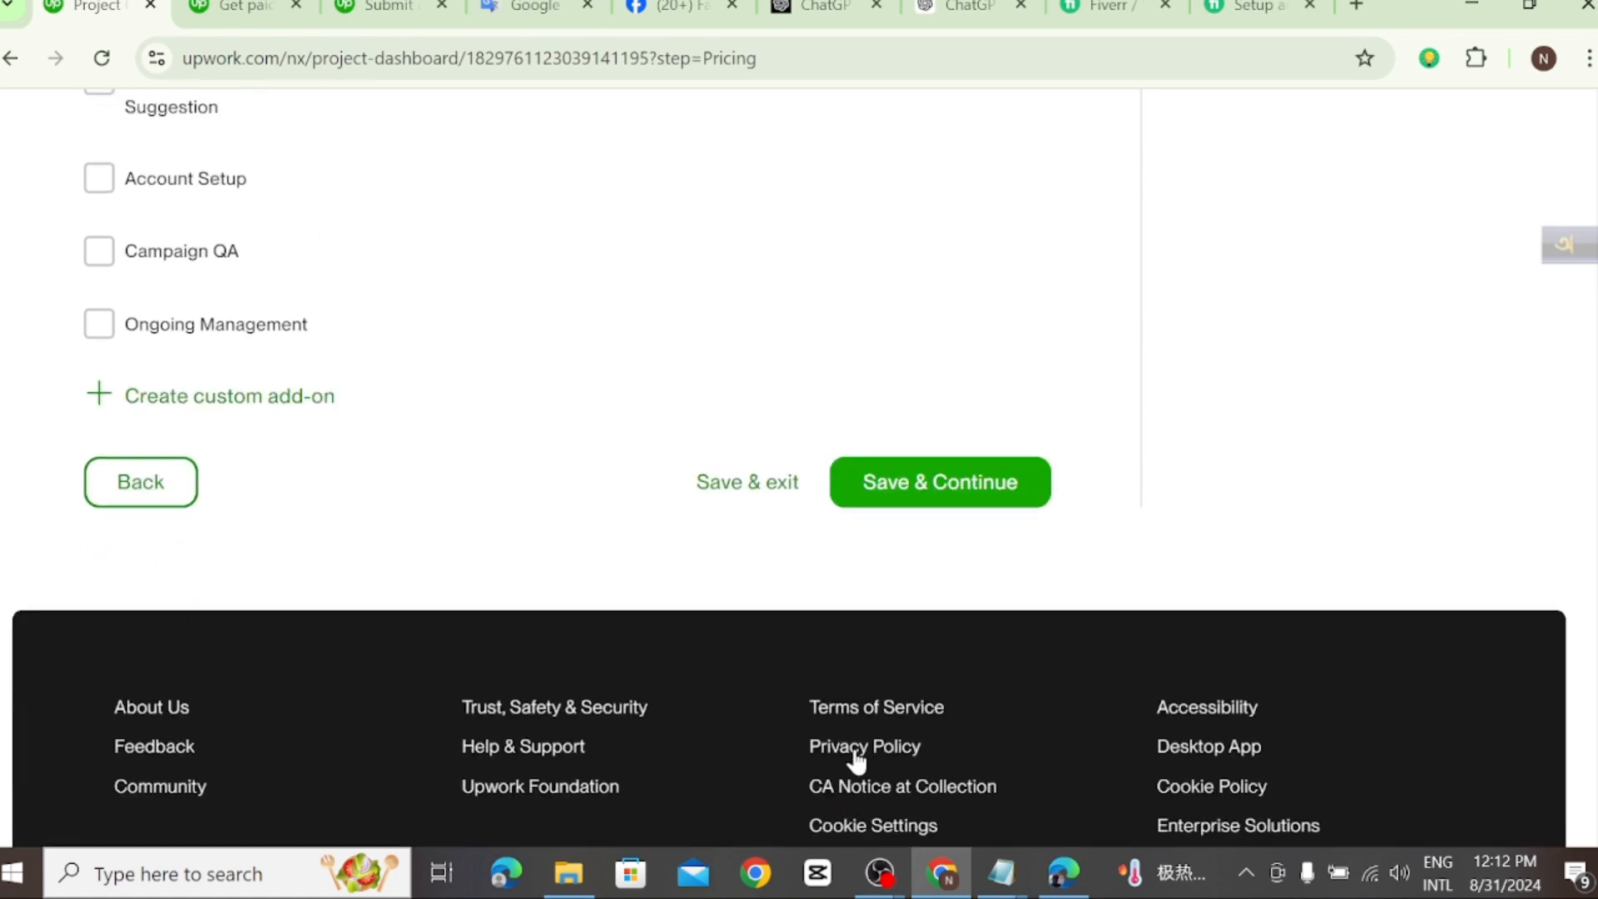
{"action": "scroll", "coordinate": [879, 657], "scroll_direction": "up", "scroll_amount": 2}
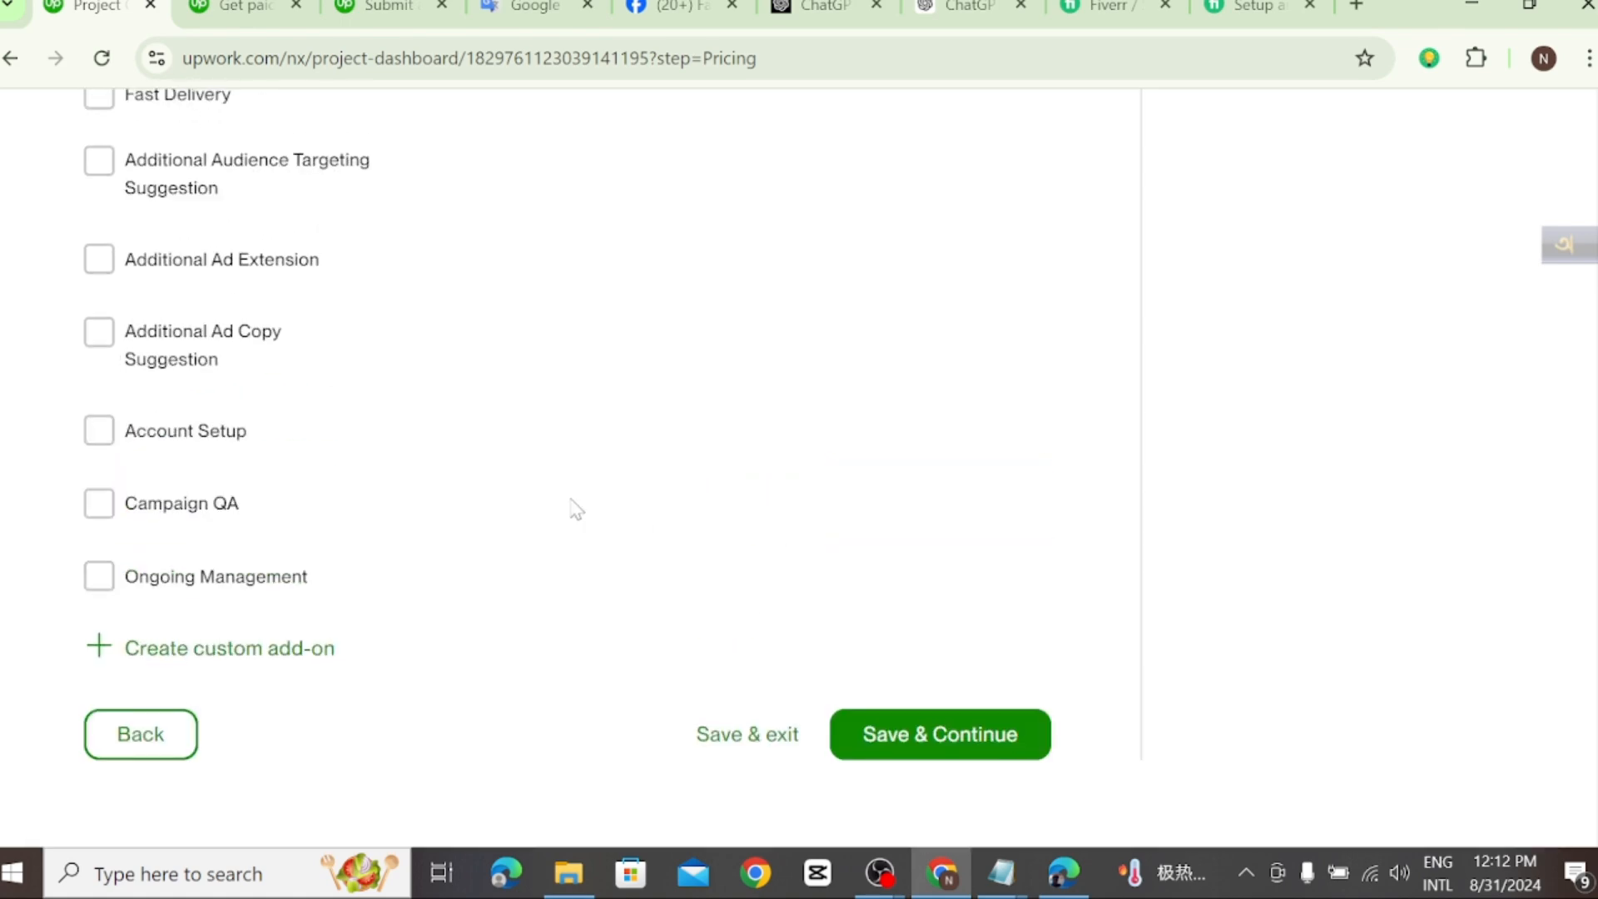
{"action": "left_click", "coordinate": [948, 730]}
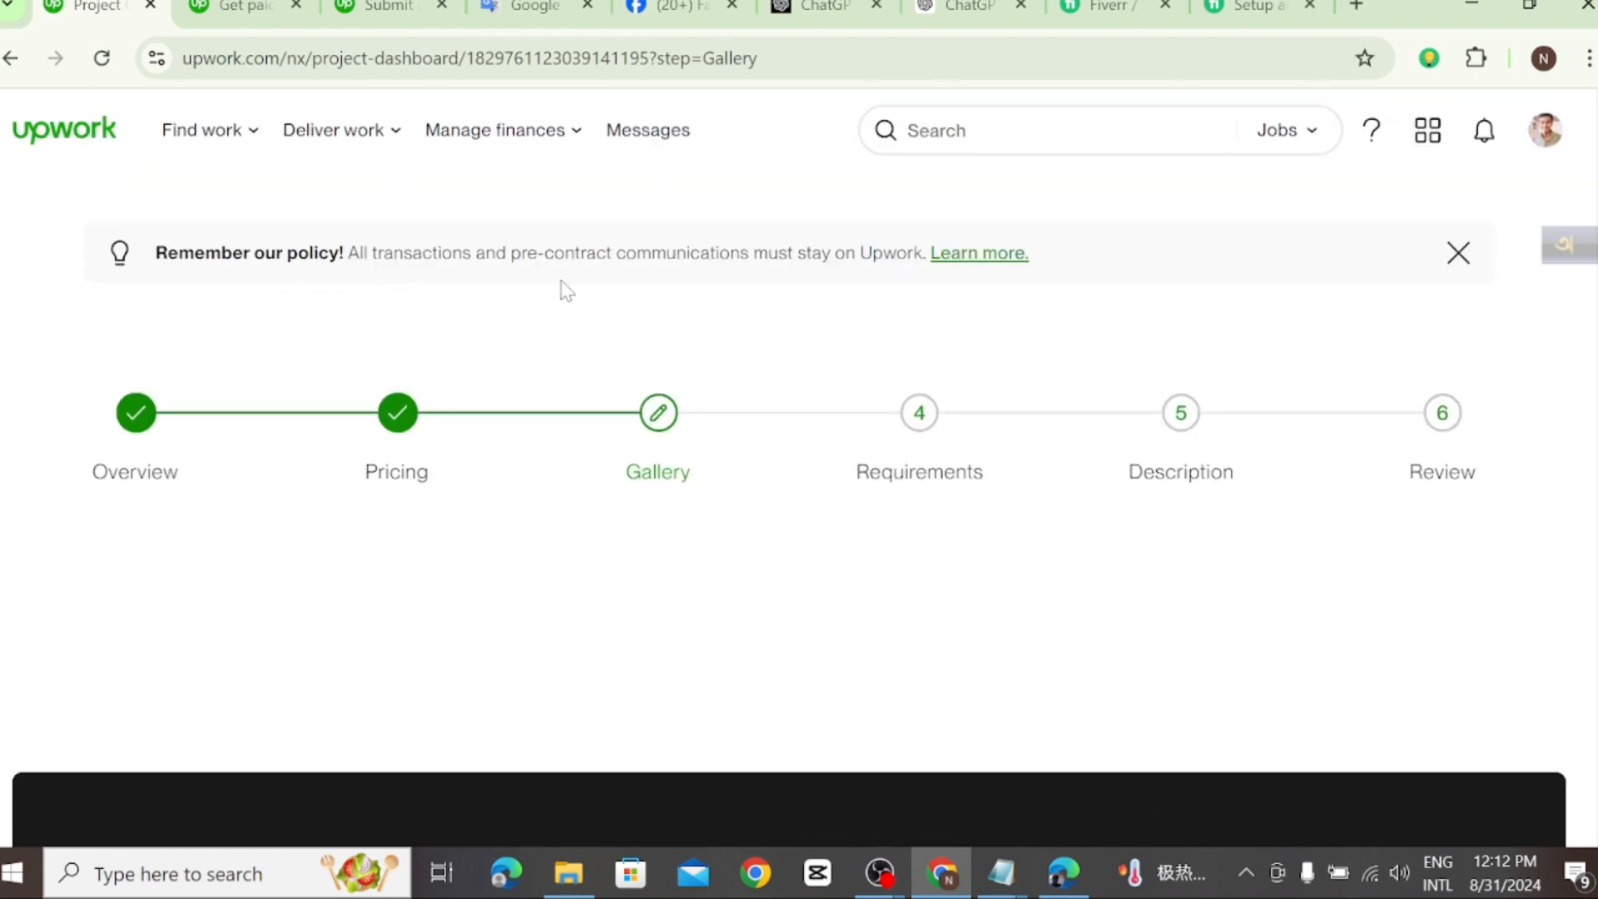
Step: Review the upload sections and file requirements for project images, video and sample documents in the gallery
{"action": "scroll", "coordinate": [713, 499], "scroll_direction": "down", "scroll_amount": 5}
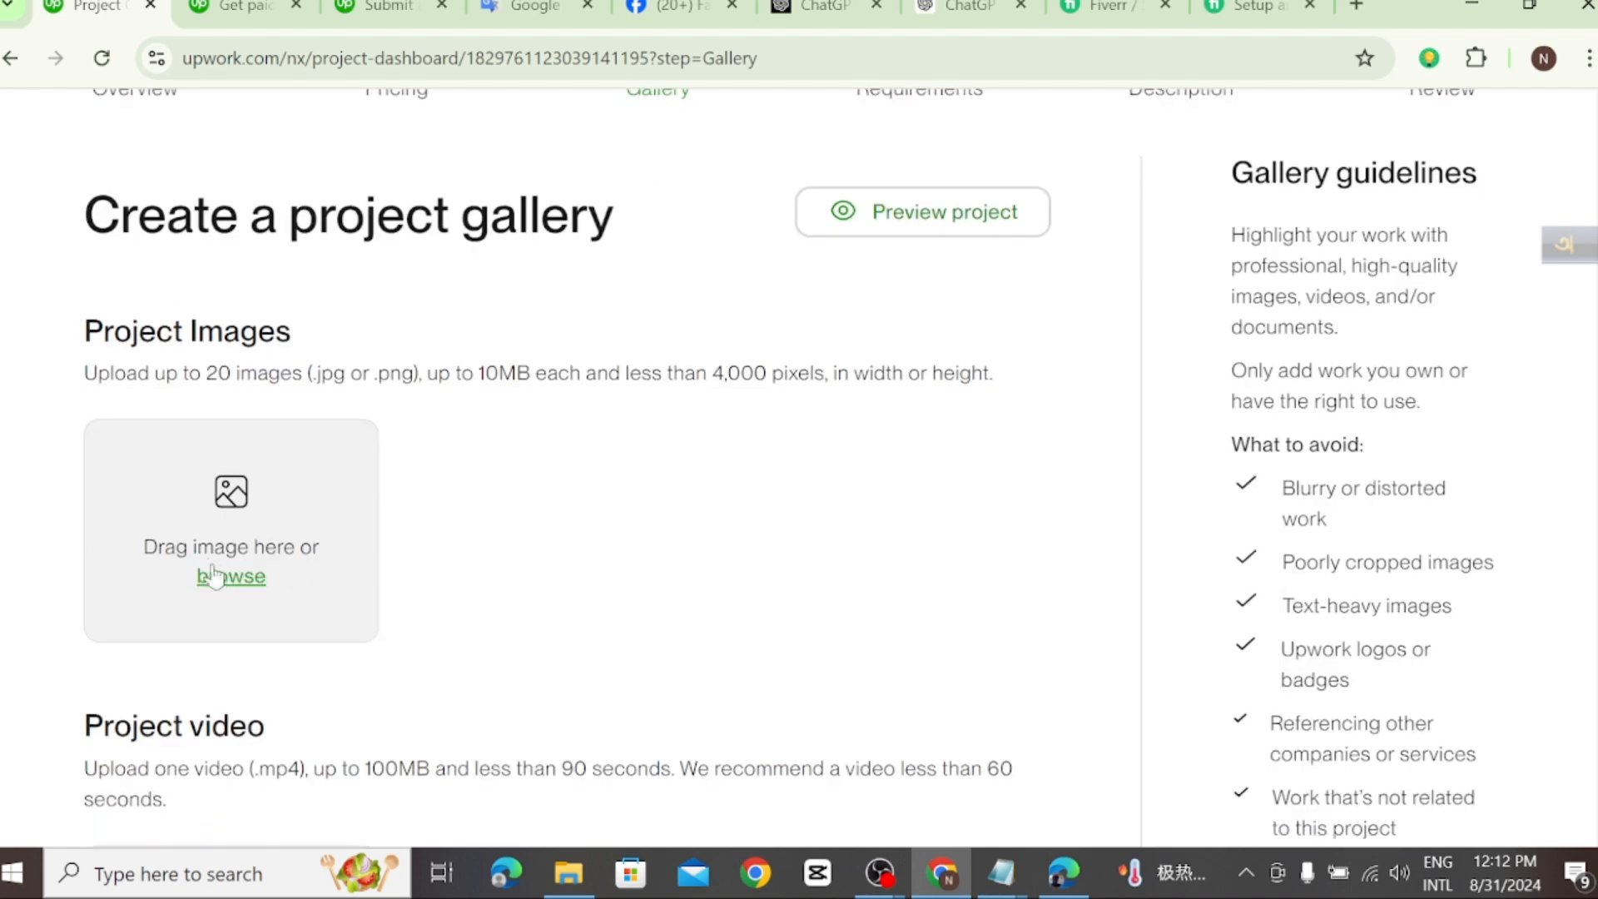
{"action": "scroll", "coordinate": [200, 601], "scroll_direction": "down", "scroll_amount": 9}
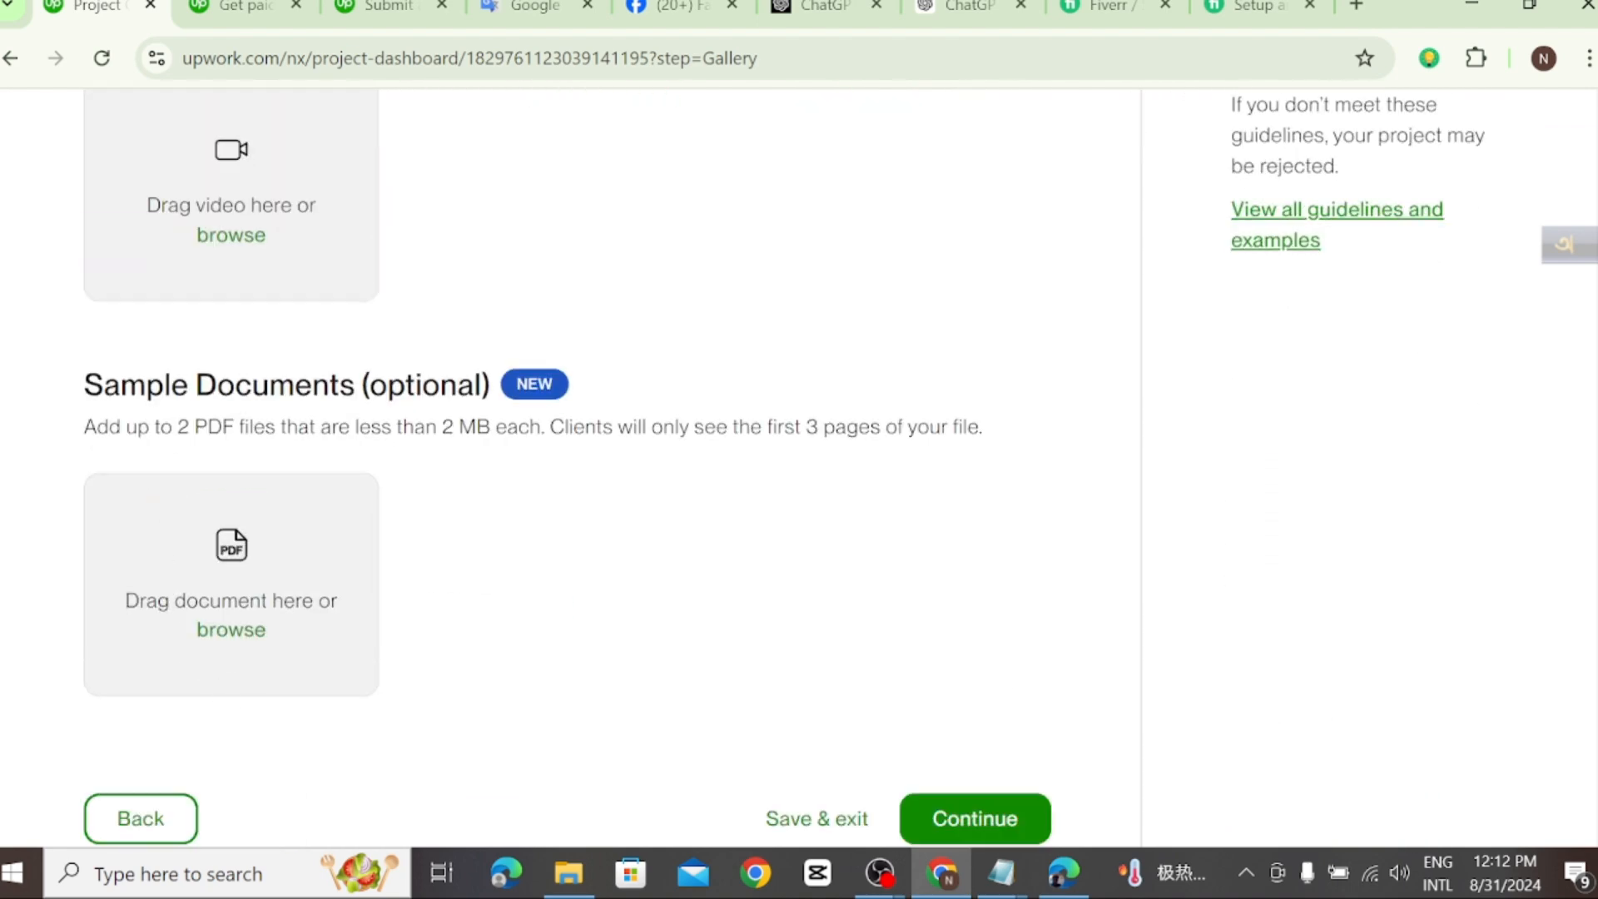
{"action": "scroll", "coordinate": [285, 653], "scroll_direction": "down", "scroll_amount": 3}
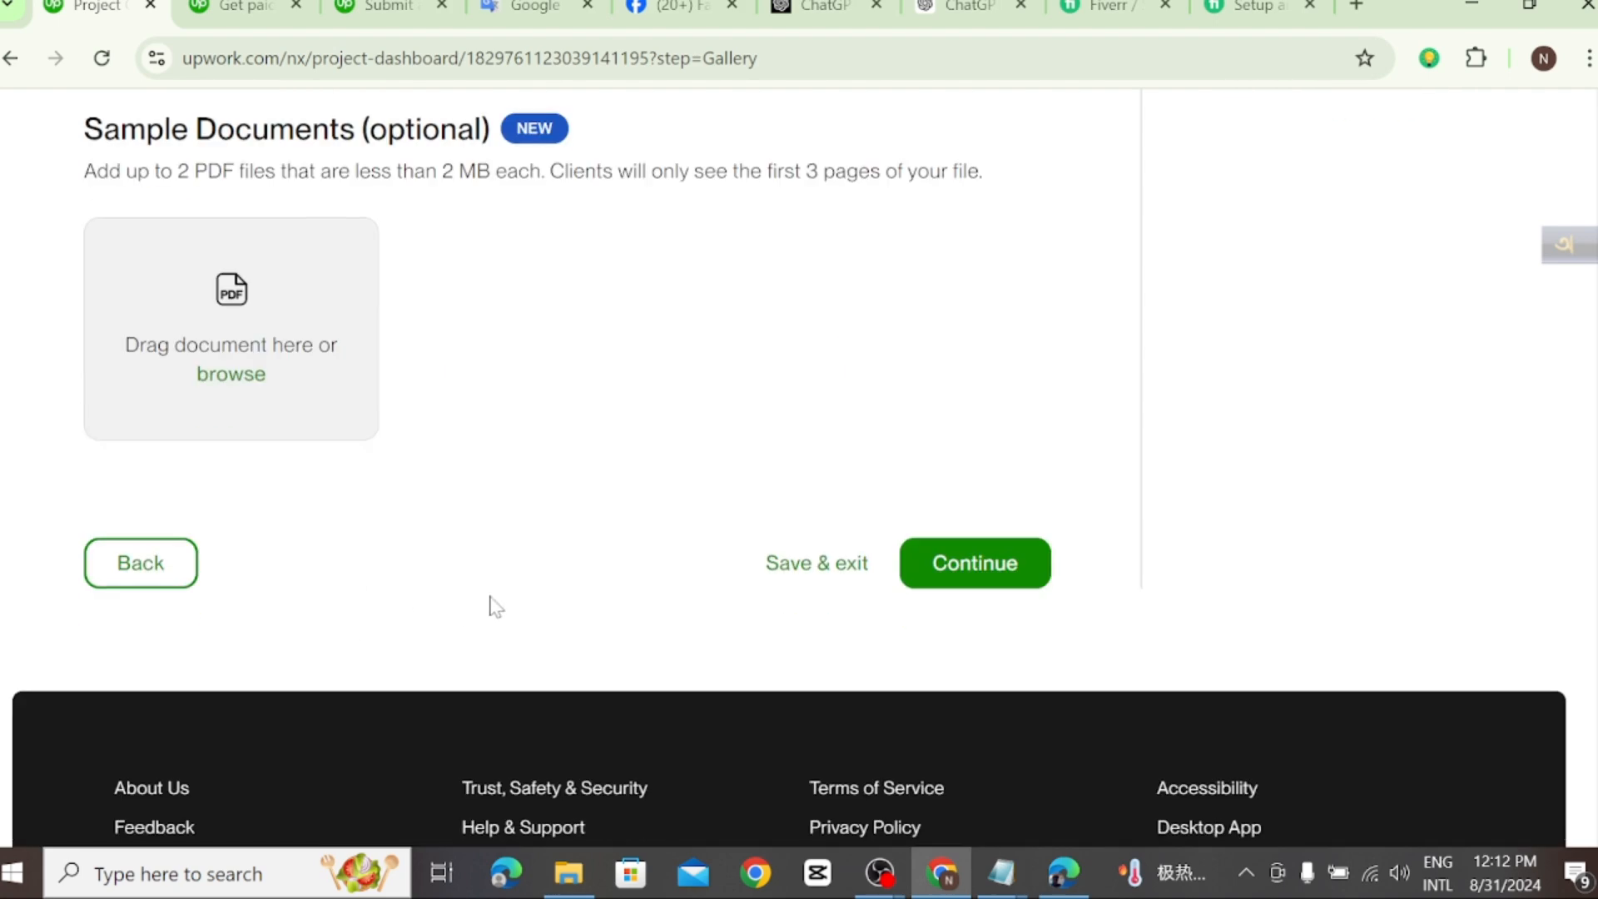
{"action": "scroll", "coordinate": [492, 633], "scroll_direction": "up", "scroll_amount": 10}
{"action": "scroll", "coordinate": [487, 599], "scroll_direction": "up", "scroll_amount": 2}
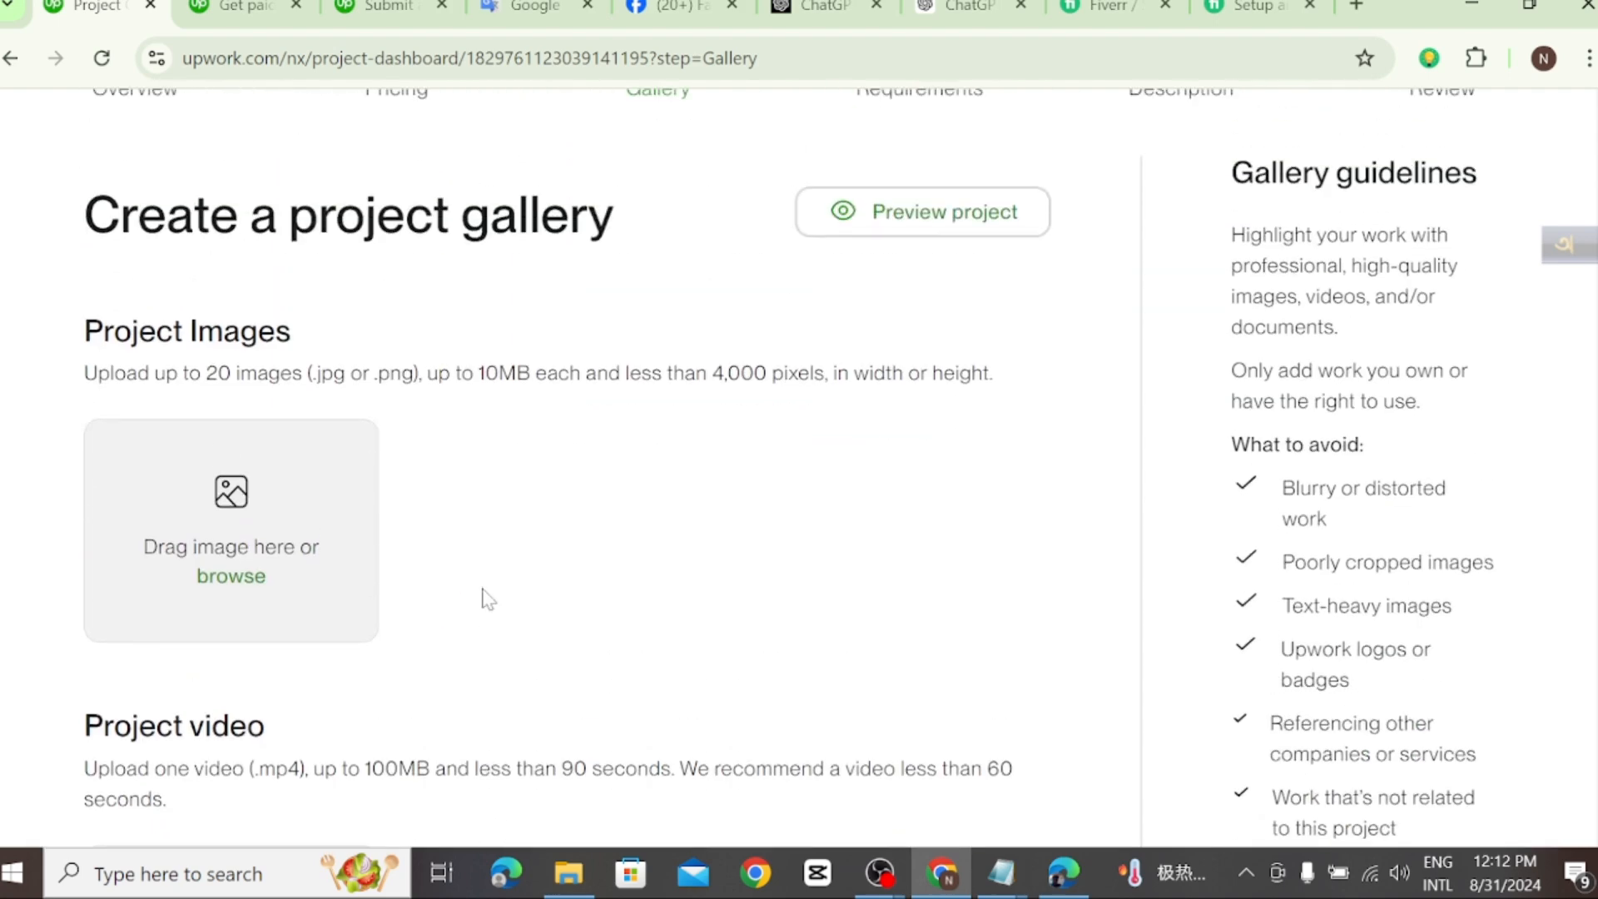
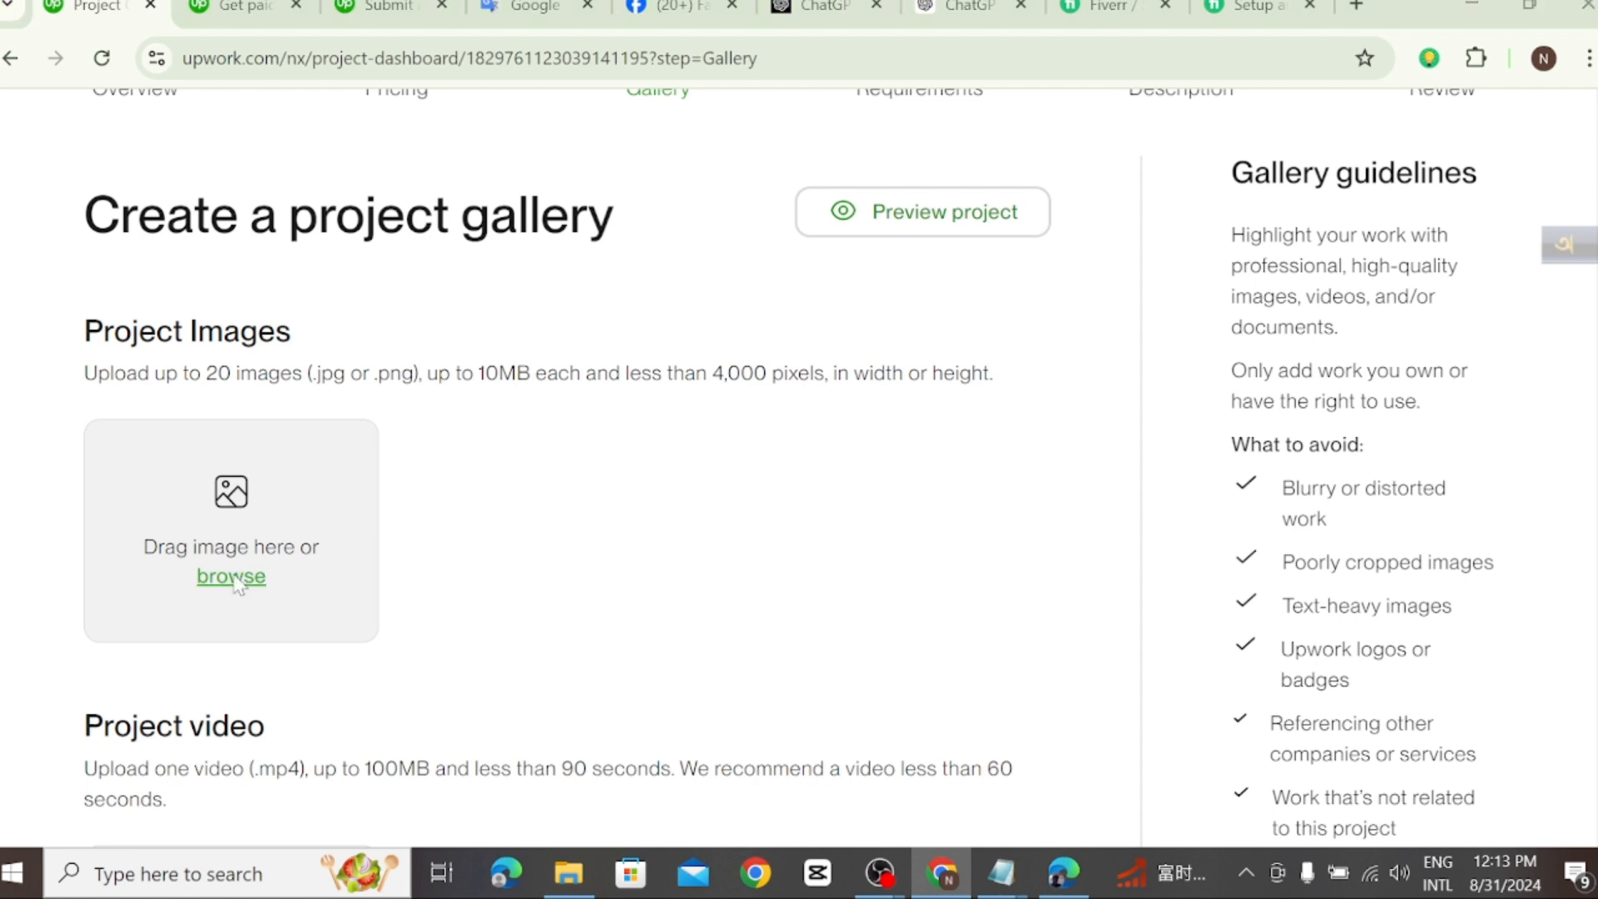
Step: Load the image build-setup-and-manage-your-google-ads-search-adwords-ppc-campaign from the Downloads folder as a project image
{"action": "left_click", "coordinate": [237, 578]}
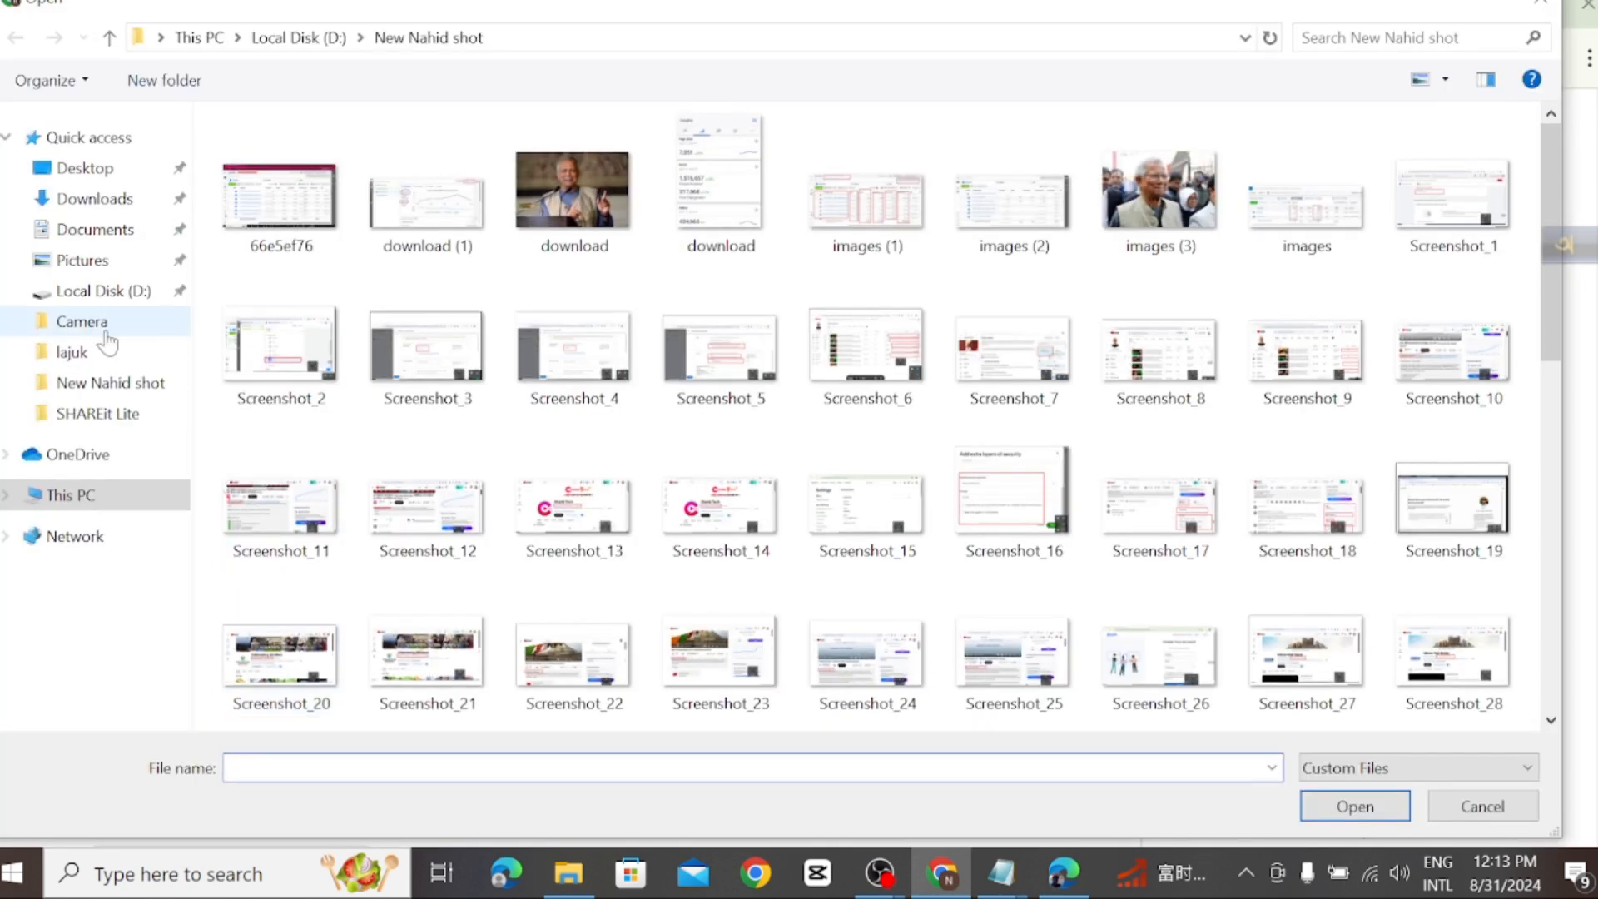
{"action": "left_click", "coordinate": [116, 202]}
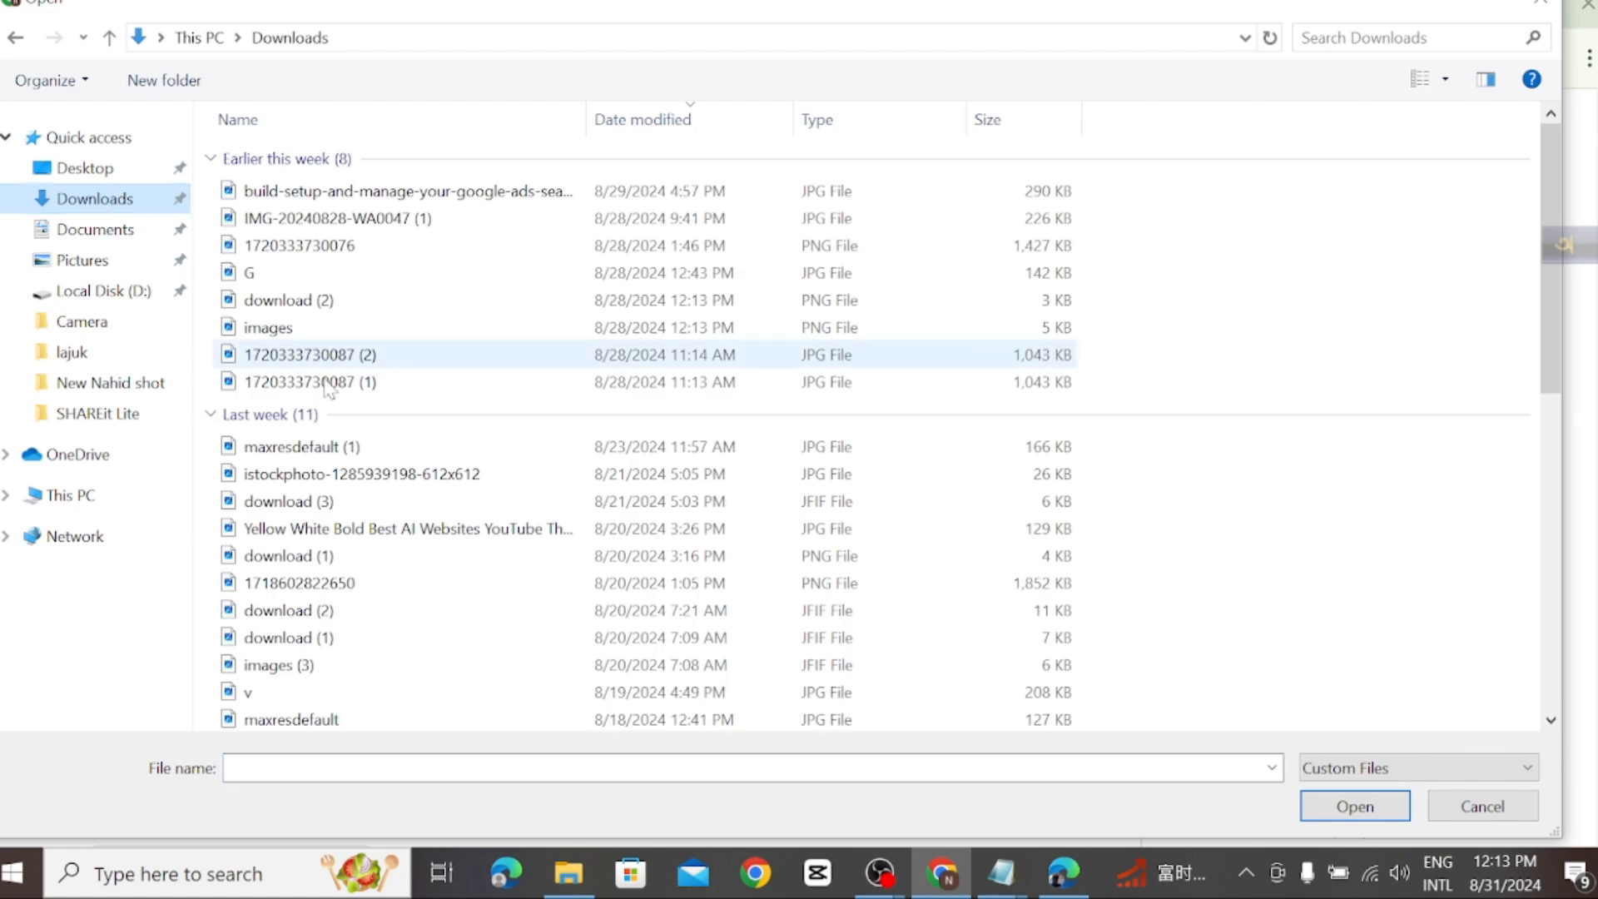
{"action": "left_click", "coordinate": [515, 198]}
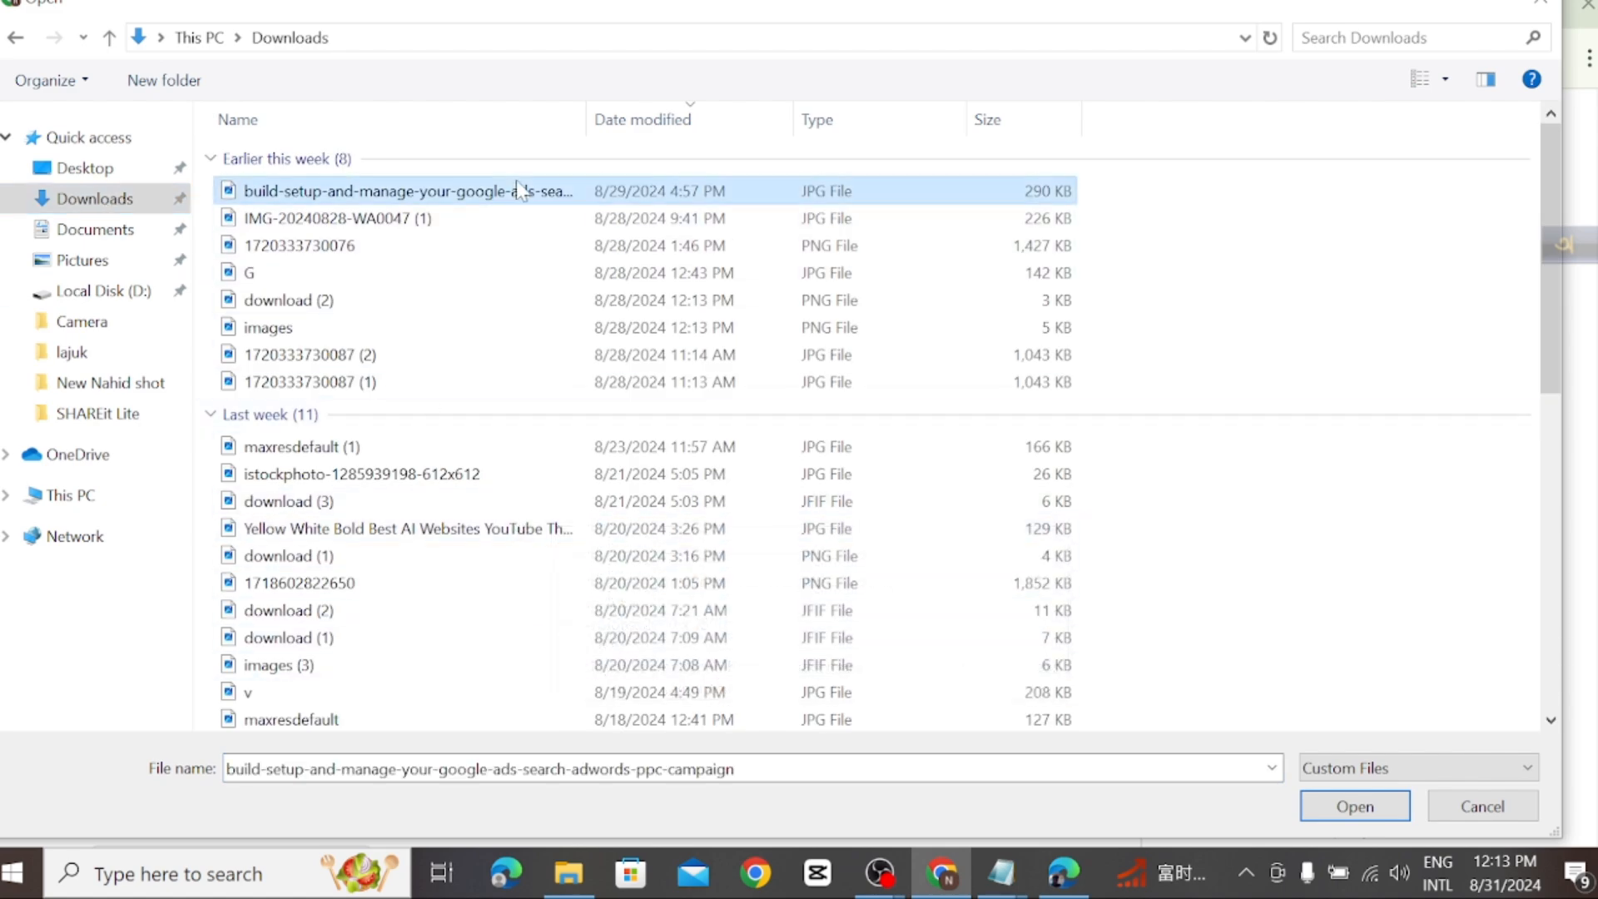
{"action": "left_click", "coordinate": [1349, 806]}
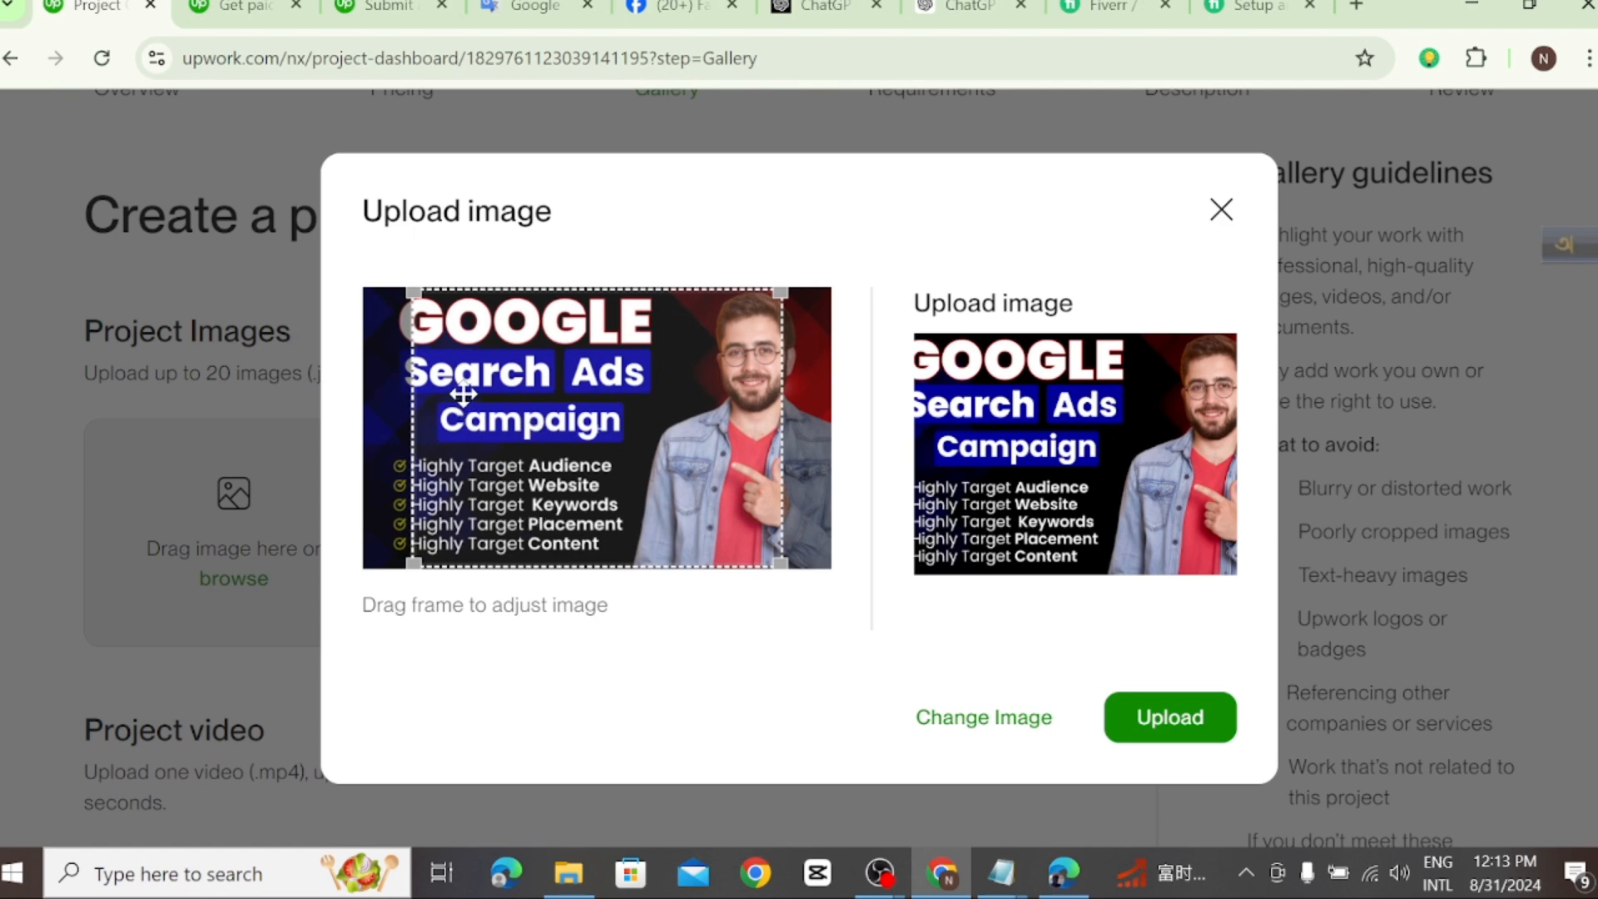
Step: Shift the image's crop frame to include the full headline text and checkmark list, and upload the cropped image
{"action": "left_click_drag", "start_coordinate": [414, 348], "coordinate": [388, 355]}
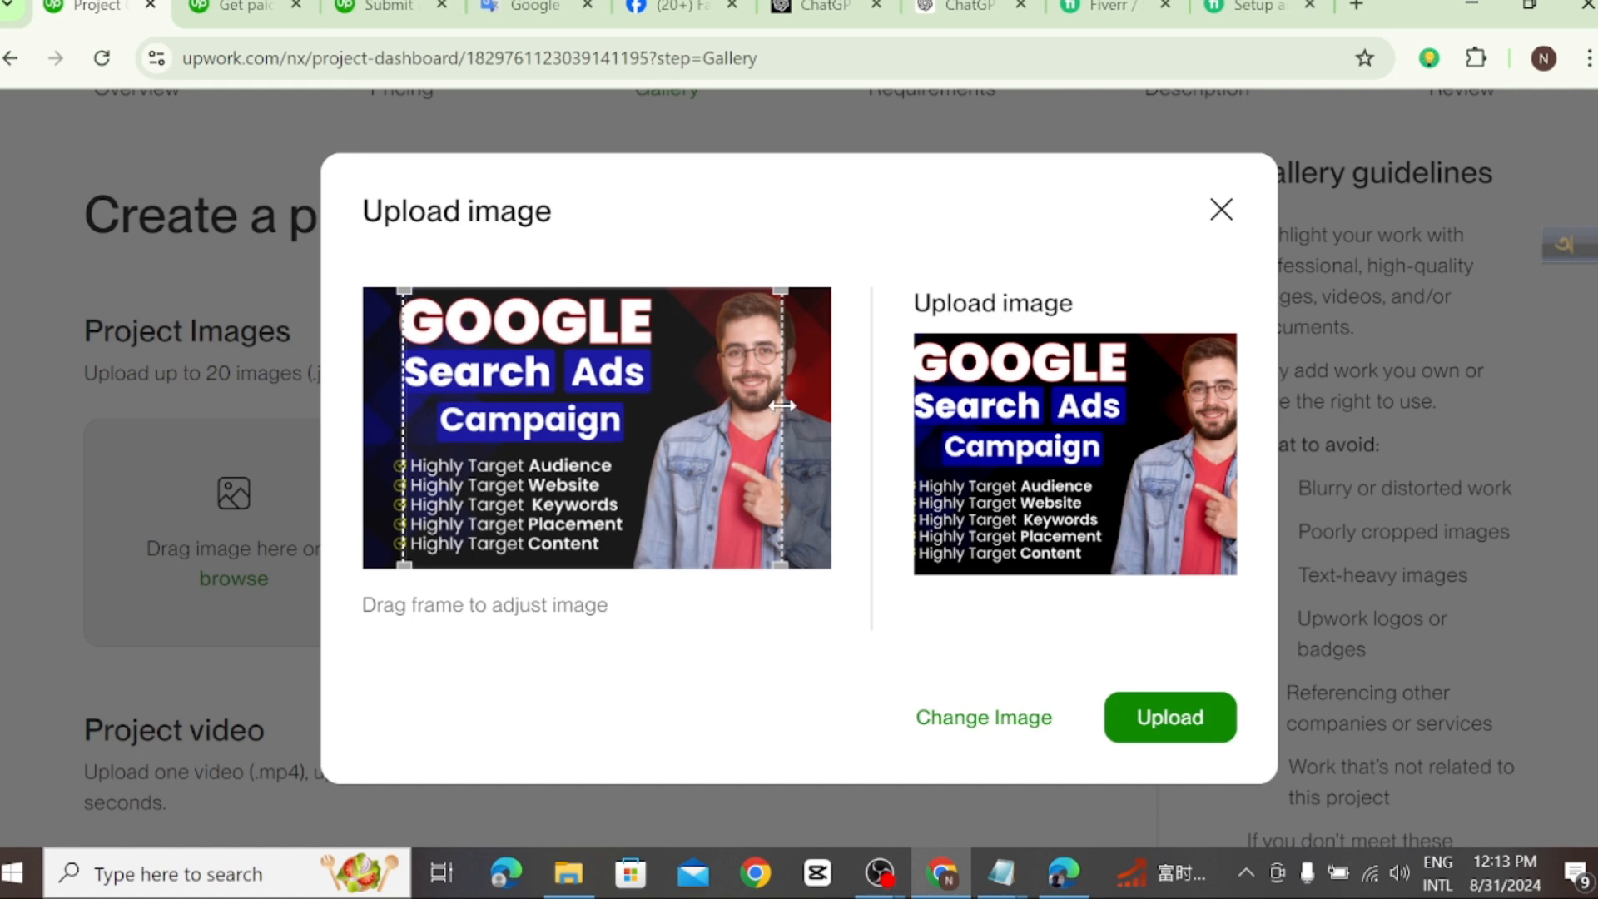
{"action": "left_click_drag", "start_coordinate": [709, 406], "coordinate": [663, 442]}
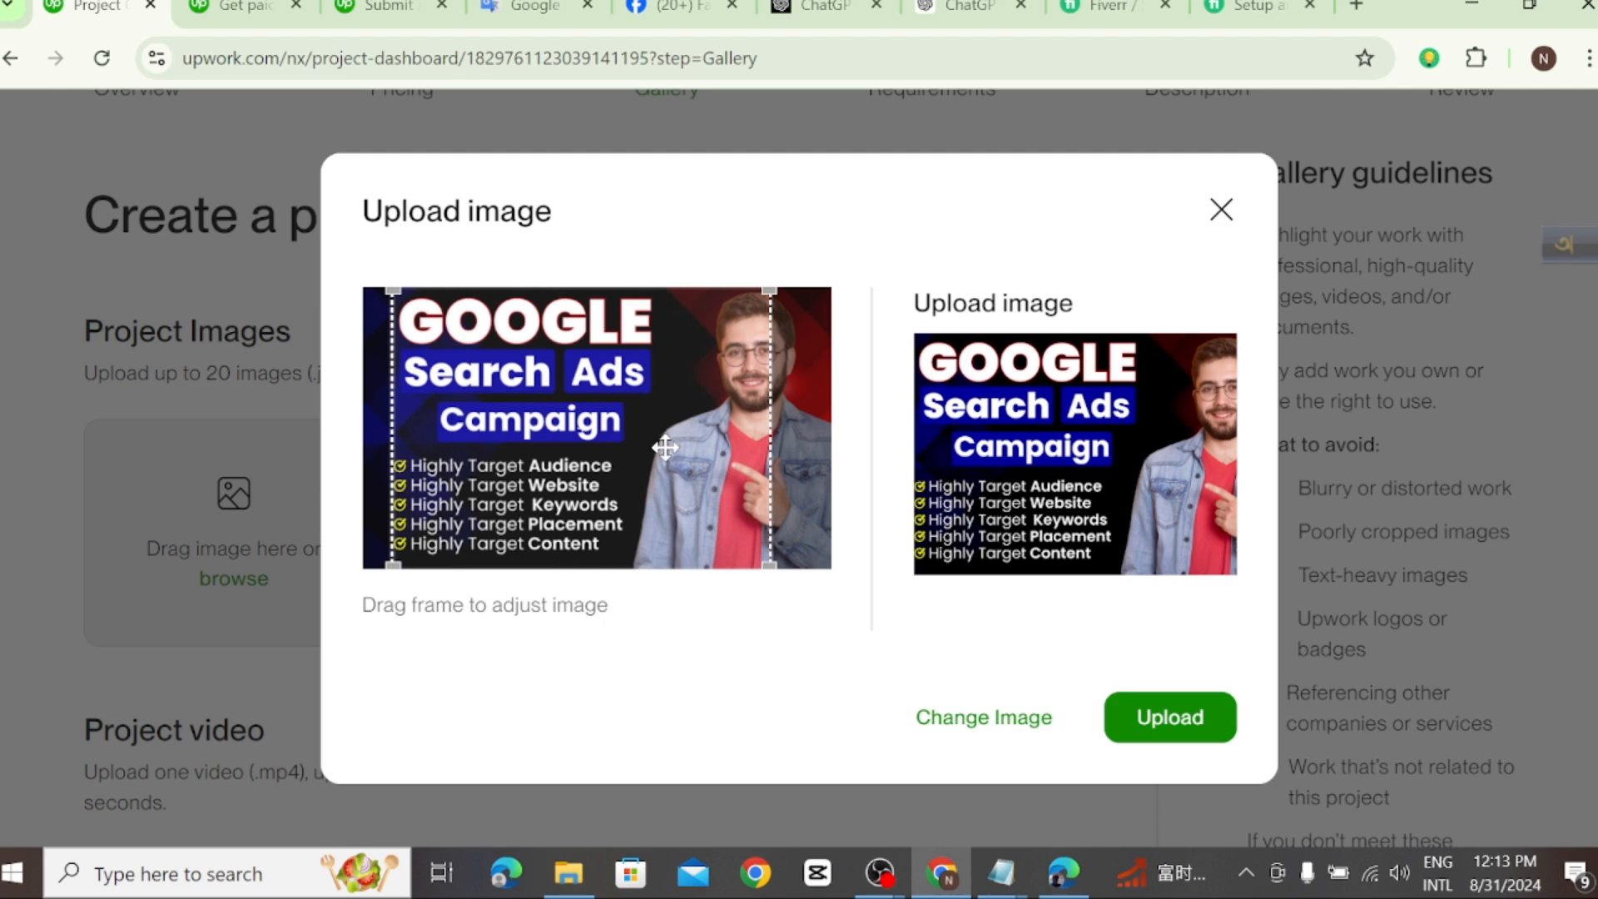
{"action": "left_click", "coordinate": [1148, 719]}
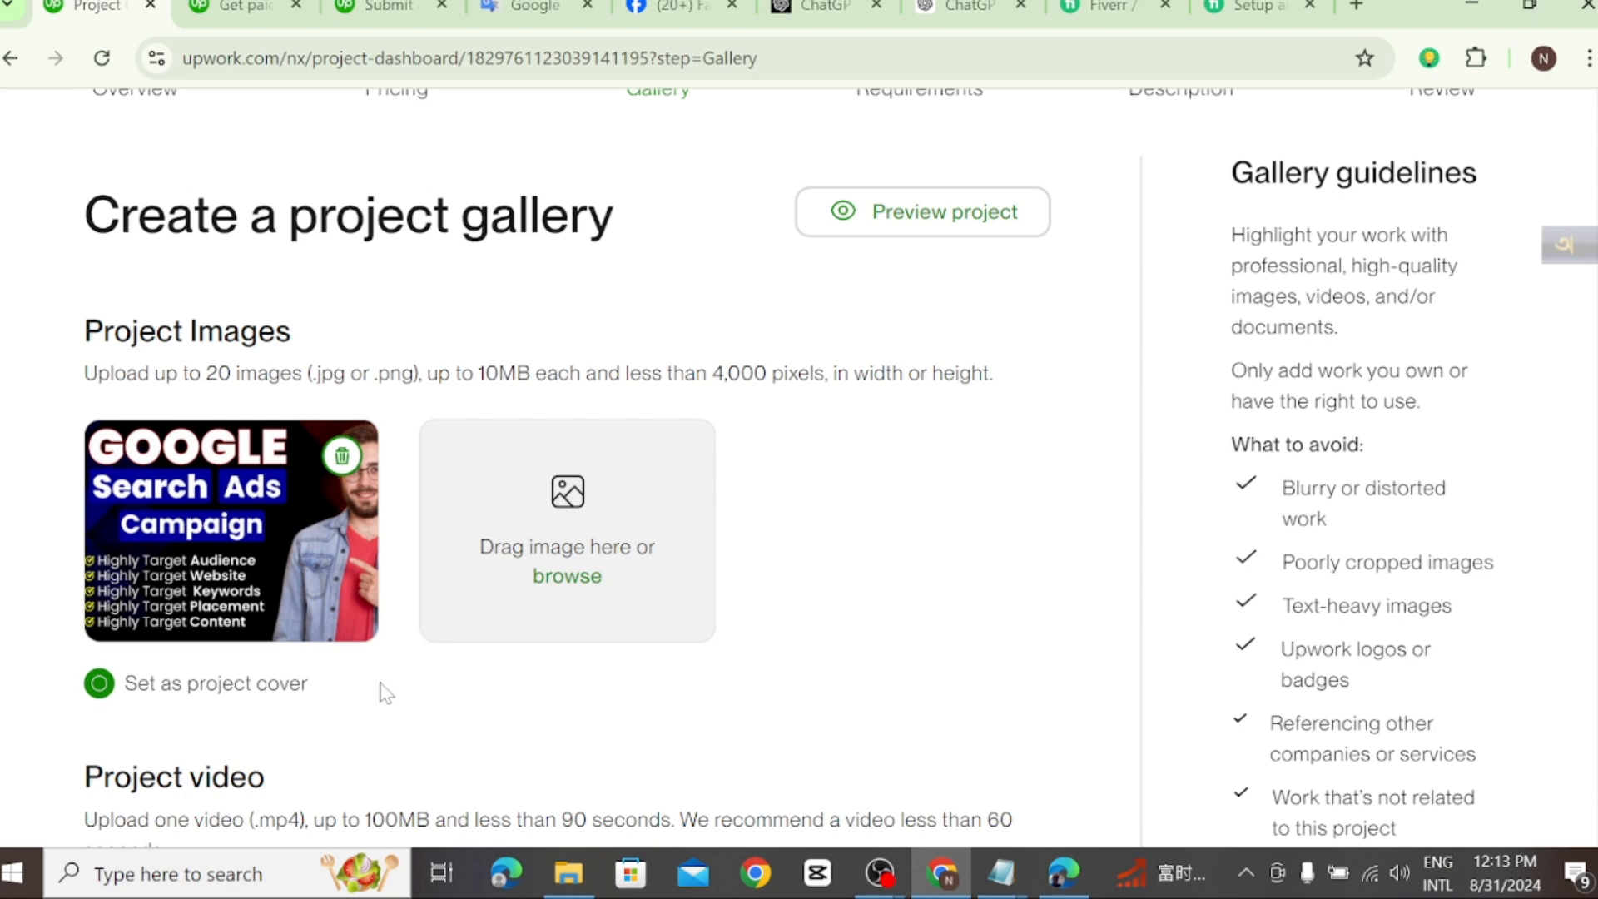
Step: Leave the project video and sample documents empty and continue to the requirements stage
{"action": "scroll", "coordinate": [632, 728], "scroll_direction": "down", "scroll_amount": 1}
{"action": "scroll", "coordinate": [482, 678], "scroll_direction": "down", "scroll_amount": 2}
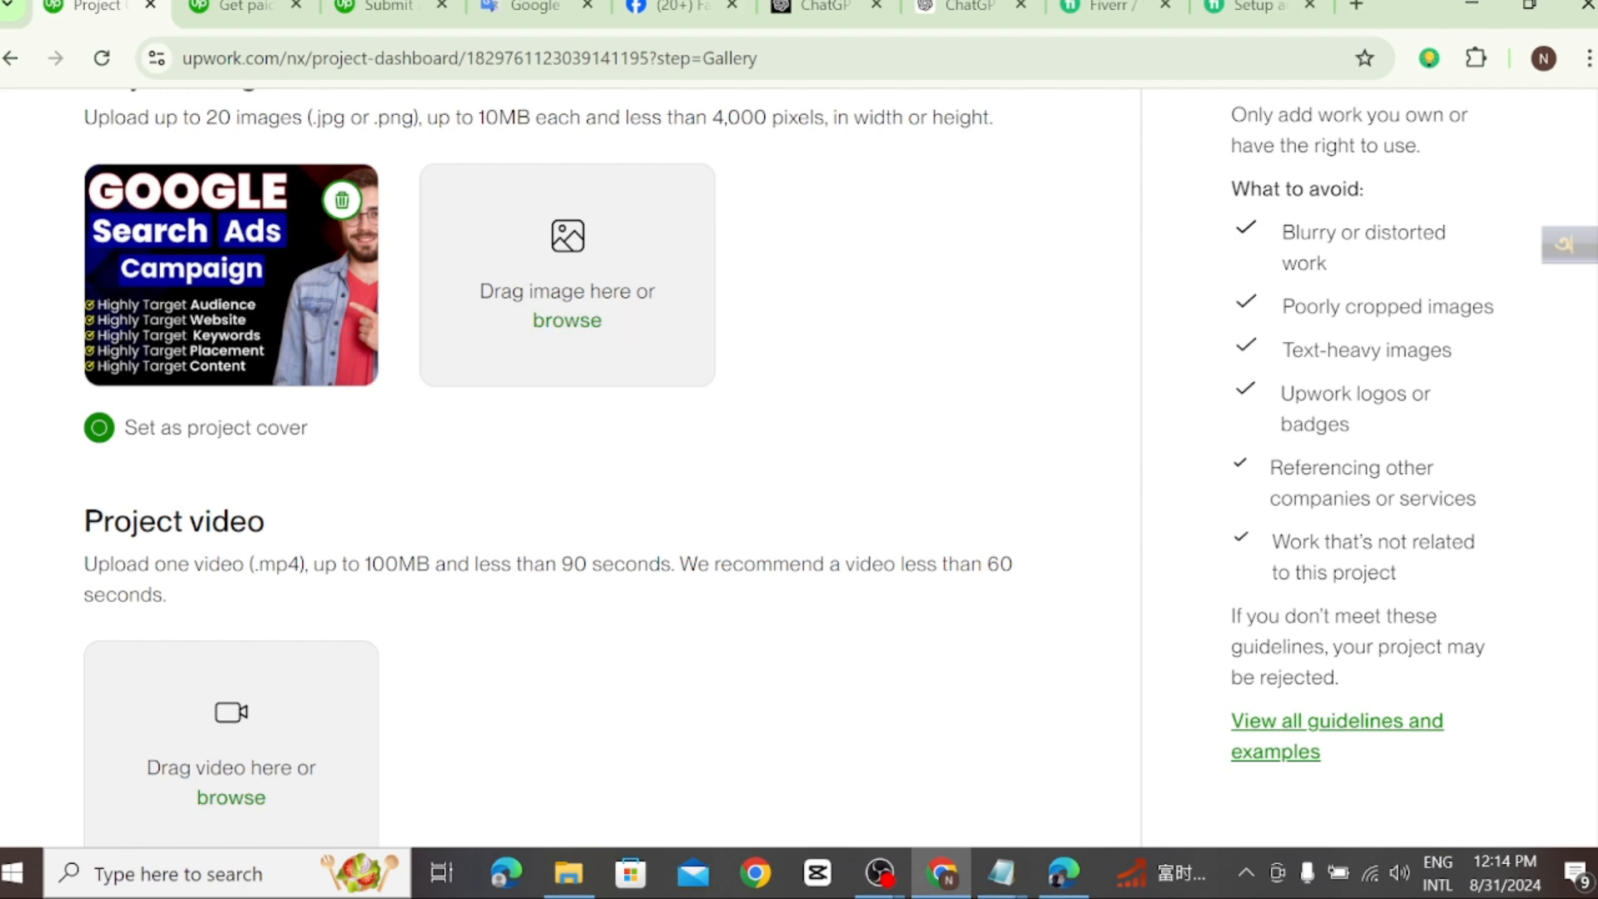
{"action": "scroll", "coordinate": [1120, 503], "scroll_direction": "down", "scroll_amount": 10}
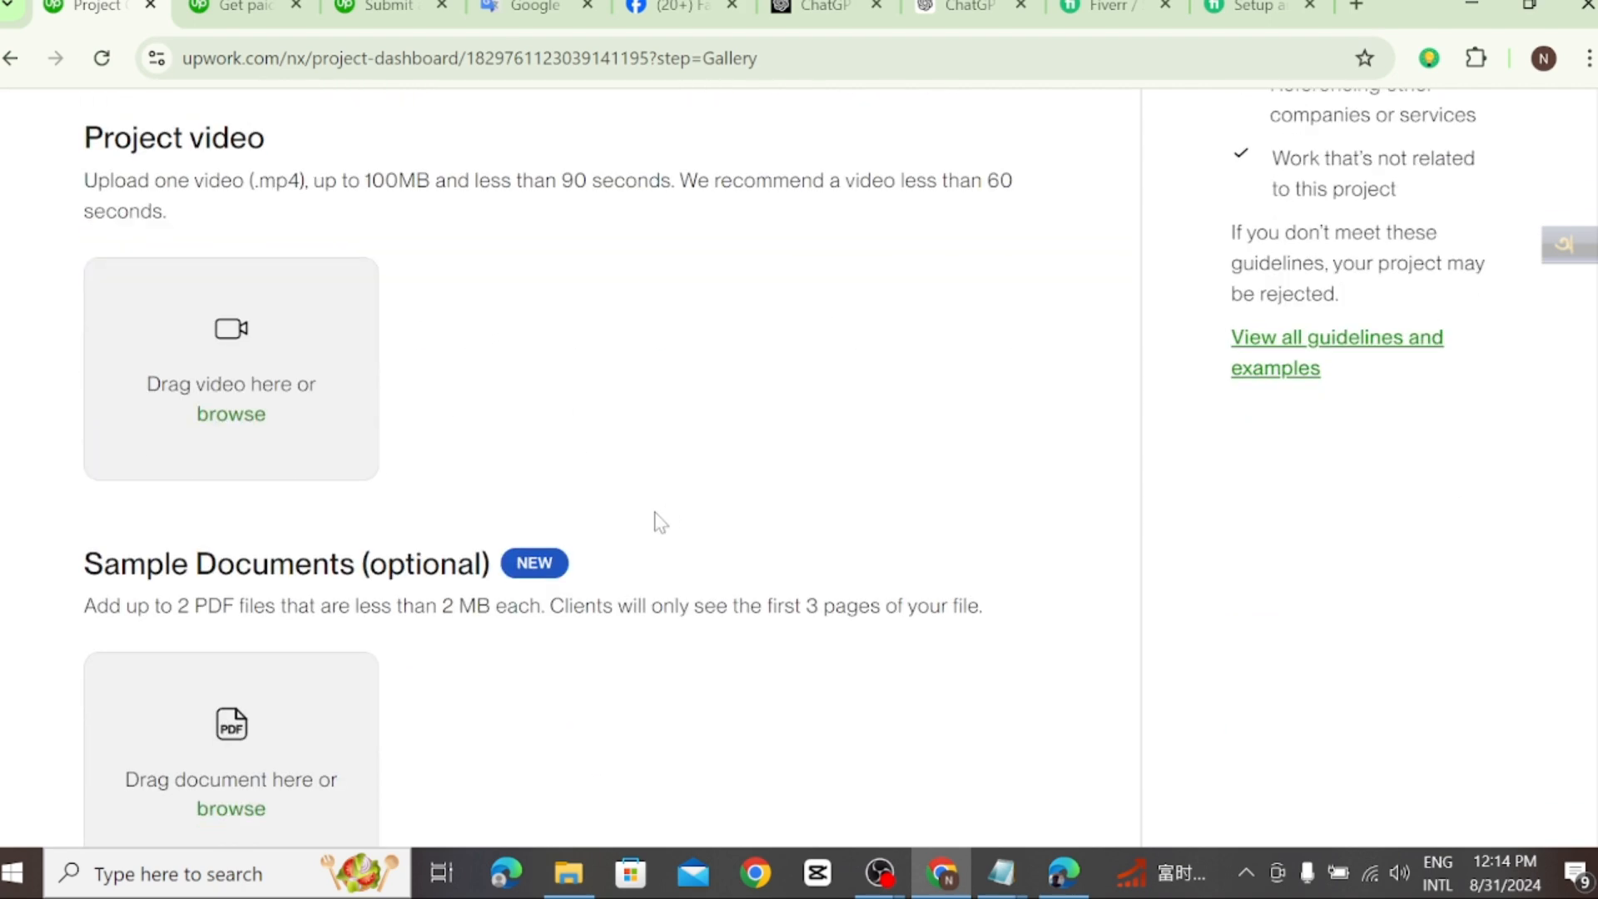
{"action": "scroll", "coordinate": [940, 397], "scroll_direction": "up", "scroll_amount": 1}
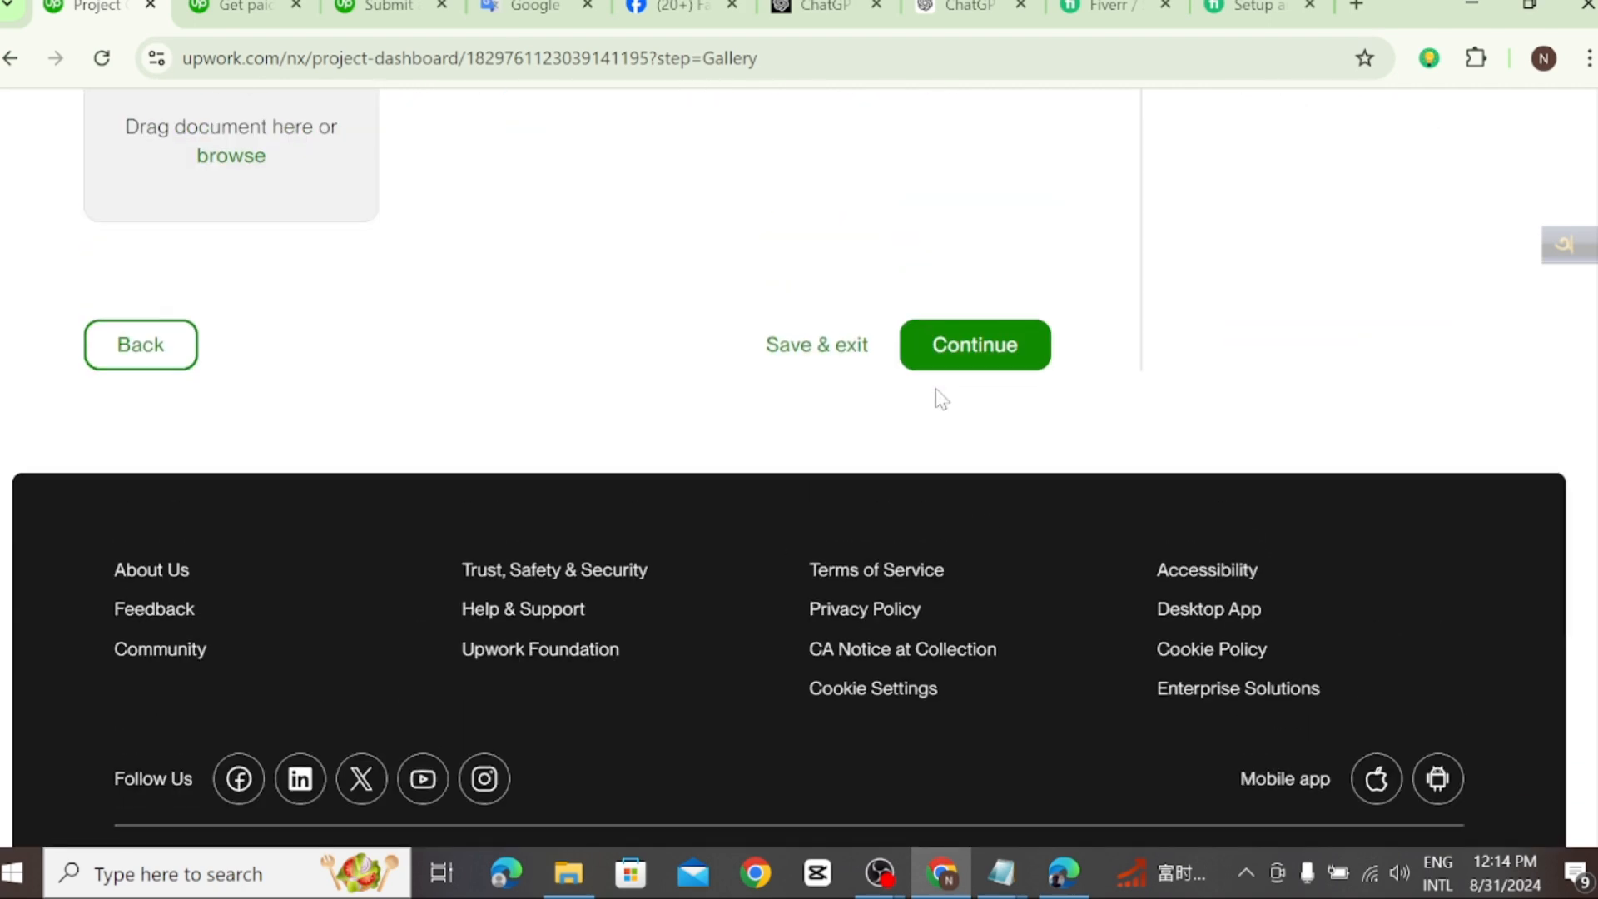
{"action": "left_click", "coordinate": [976, 346]}
Step: Start a new client requirement with "1.Google ad account access" as the first line of its text
{"action": "scroll", "coordinate": [770, 474], "scroll_direction": "up", "scroll_amount": 3}
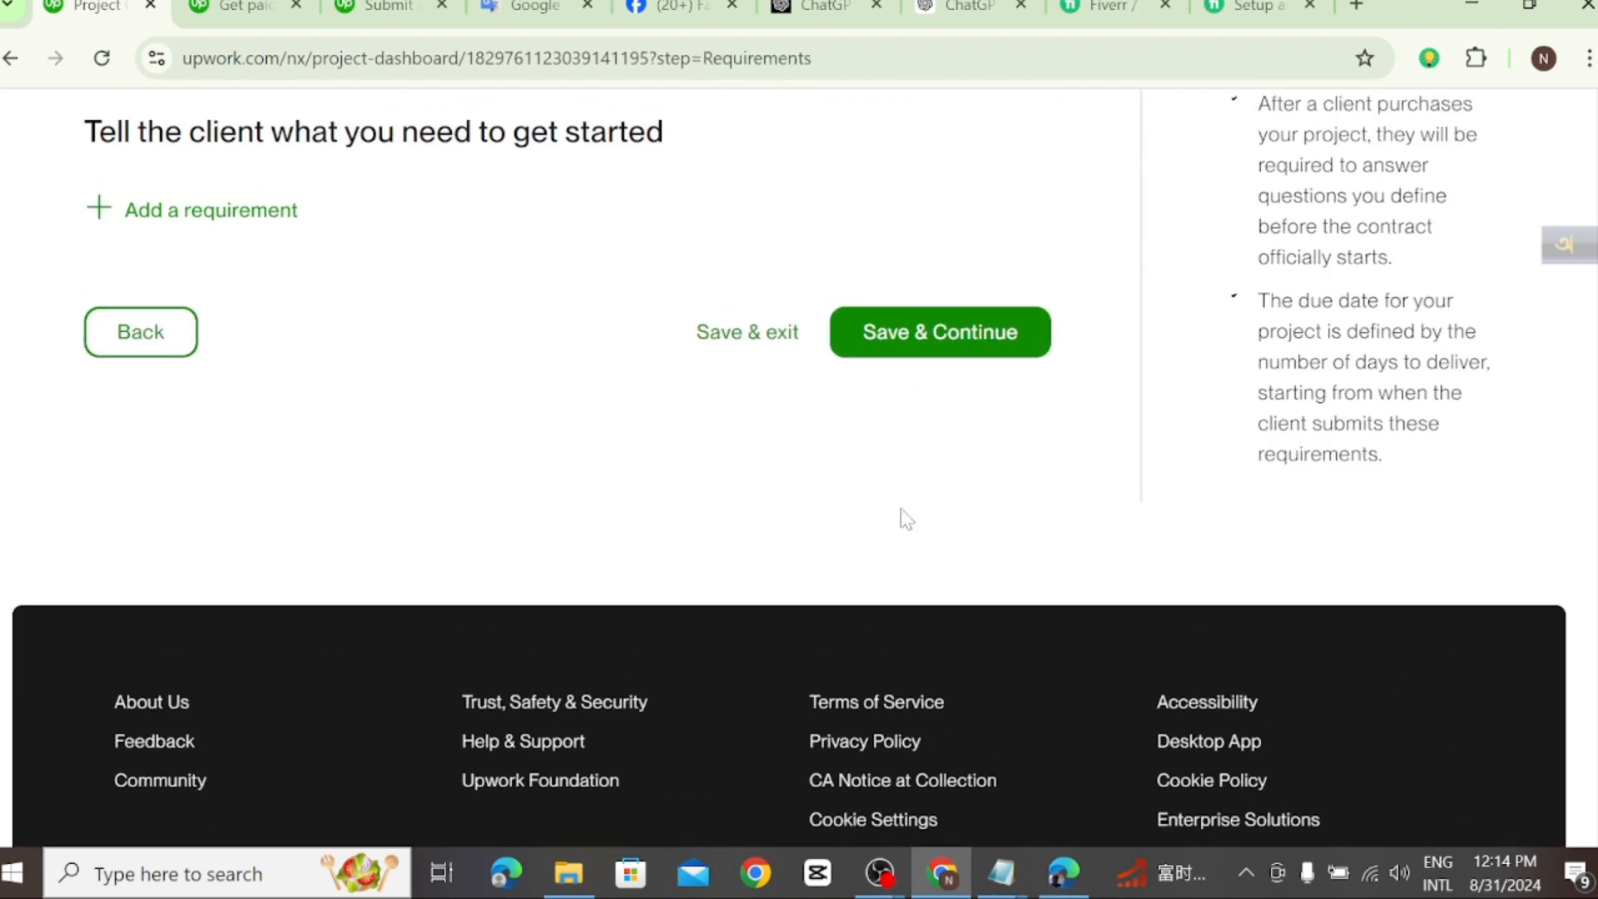
{"action": "scroll", "coordinate": [1027, 478], "scroll_direction": "up", "scroll_amount": 5}
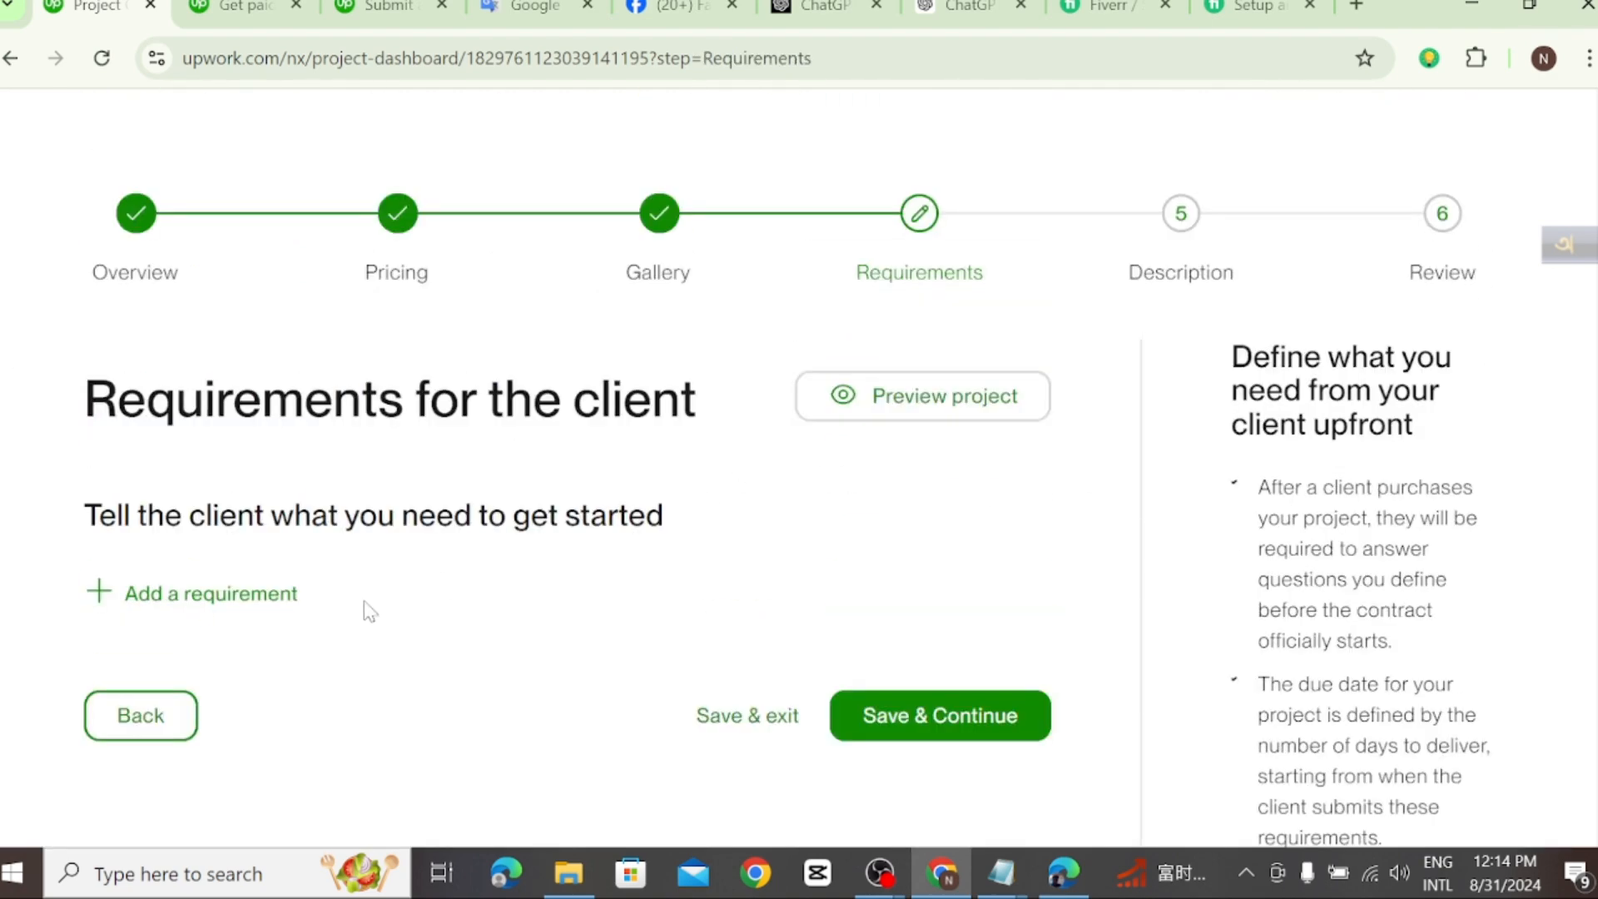
{"action": "left_click", "coordinate": [159, 597]}
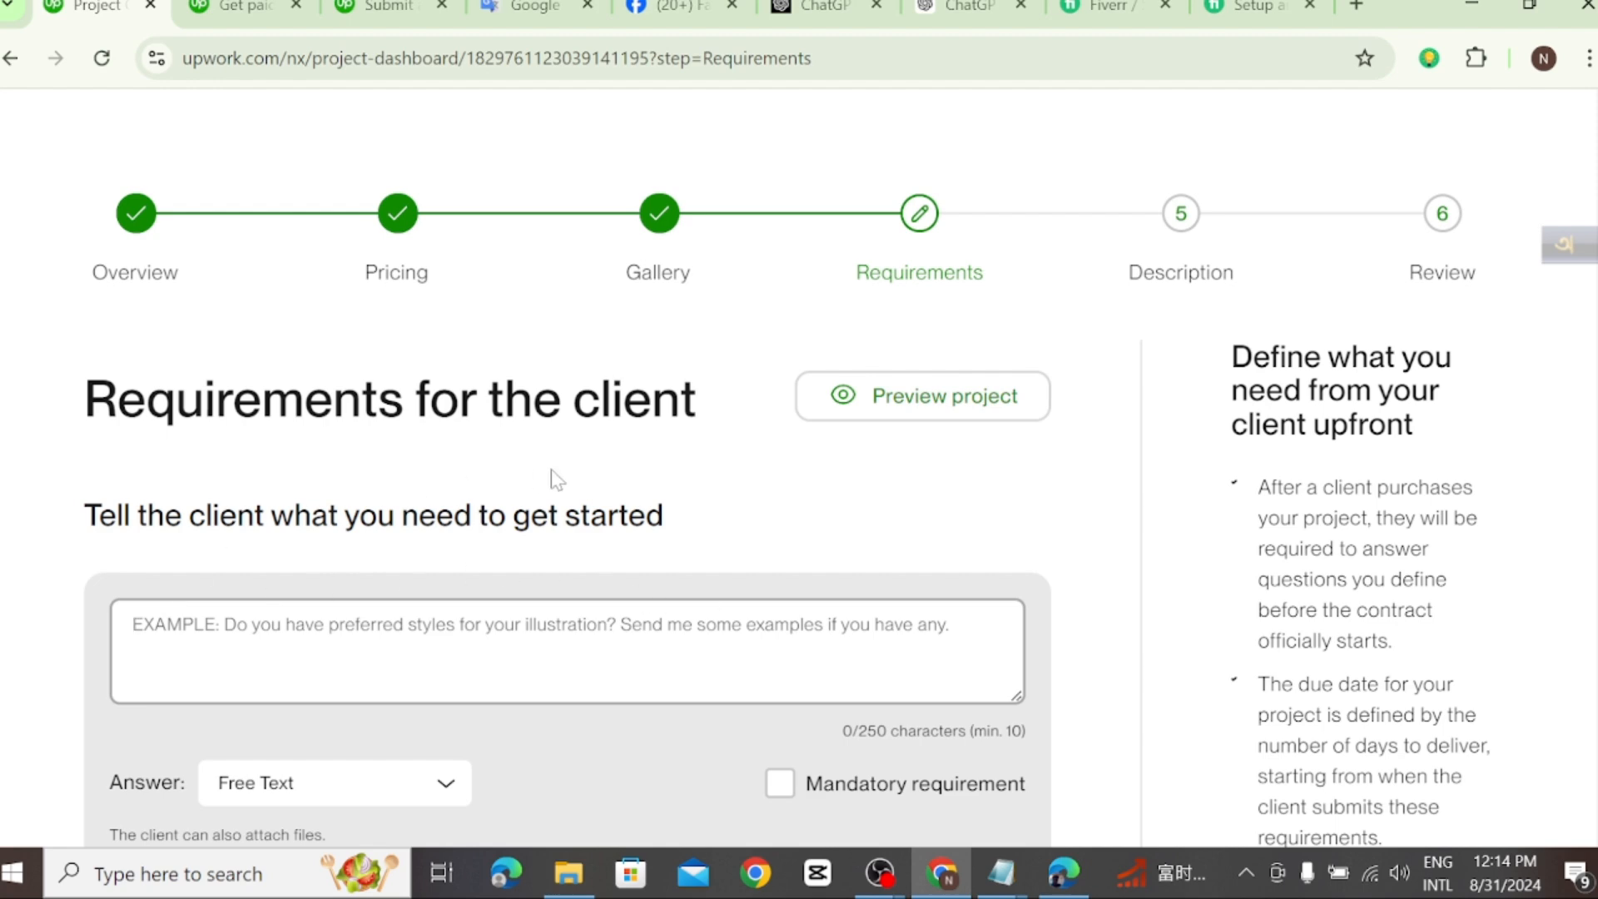
{"action": "scroll", "coordinate": [541, 604], "scroll_direction": "down", "scroll_amount": 1}
{"action": "left_click", "coordinate": [272, 592]}
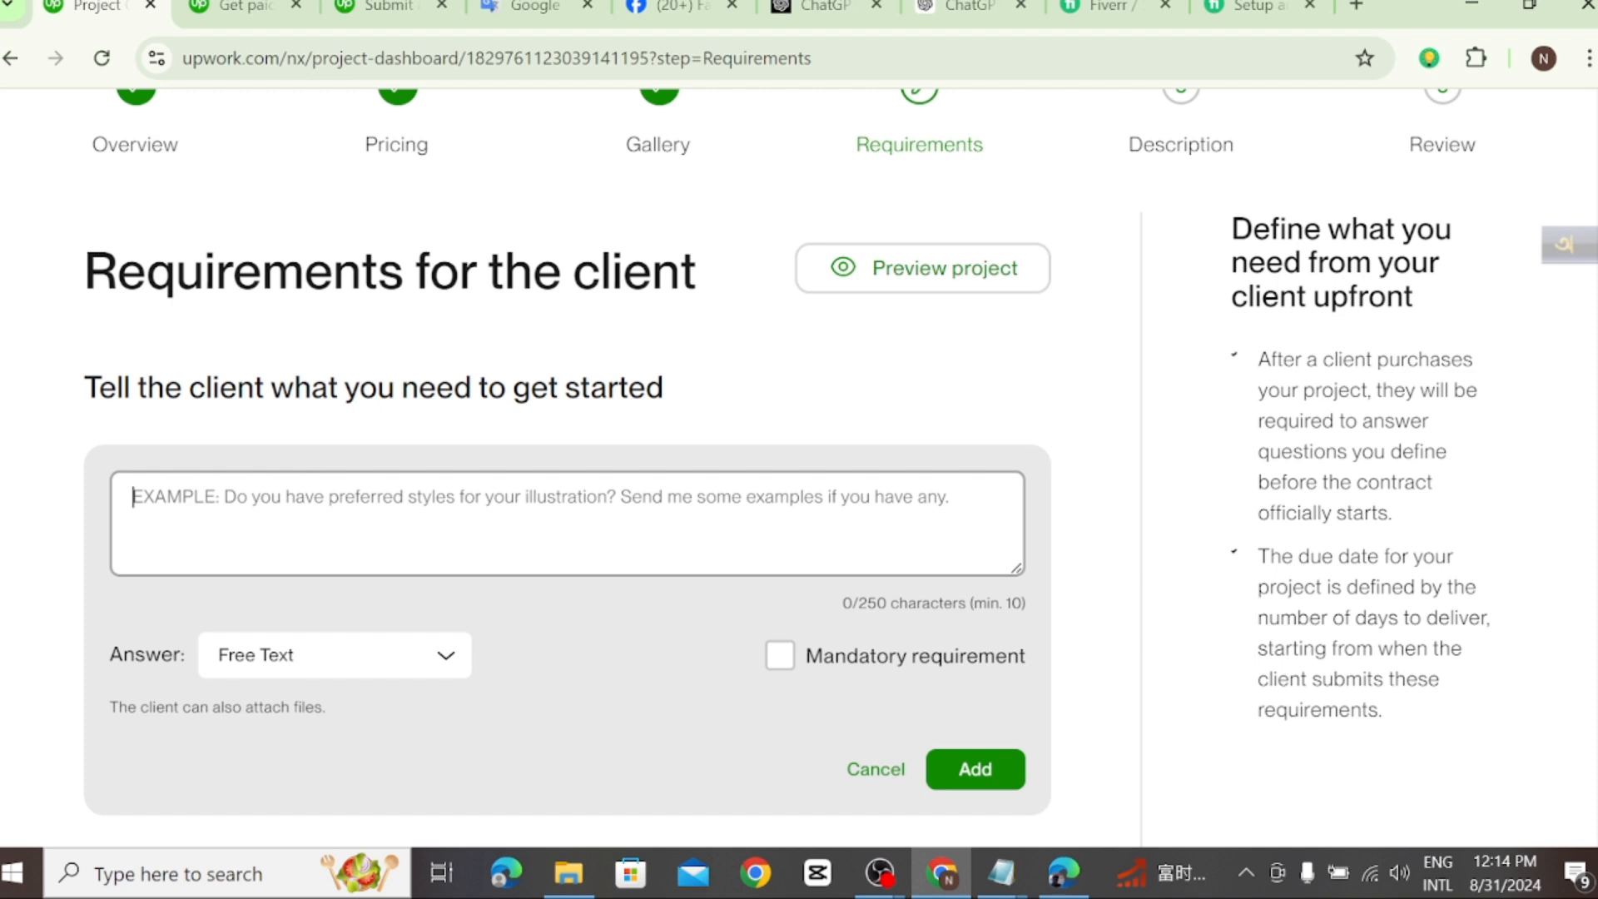
{"action": "type", "text": "G"}
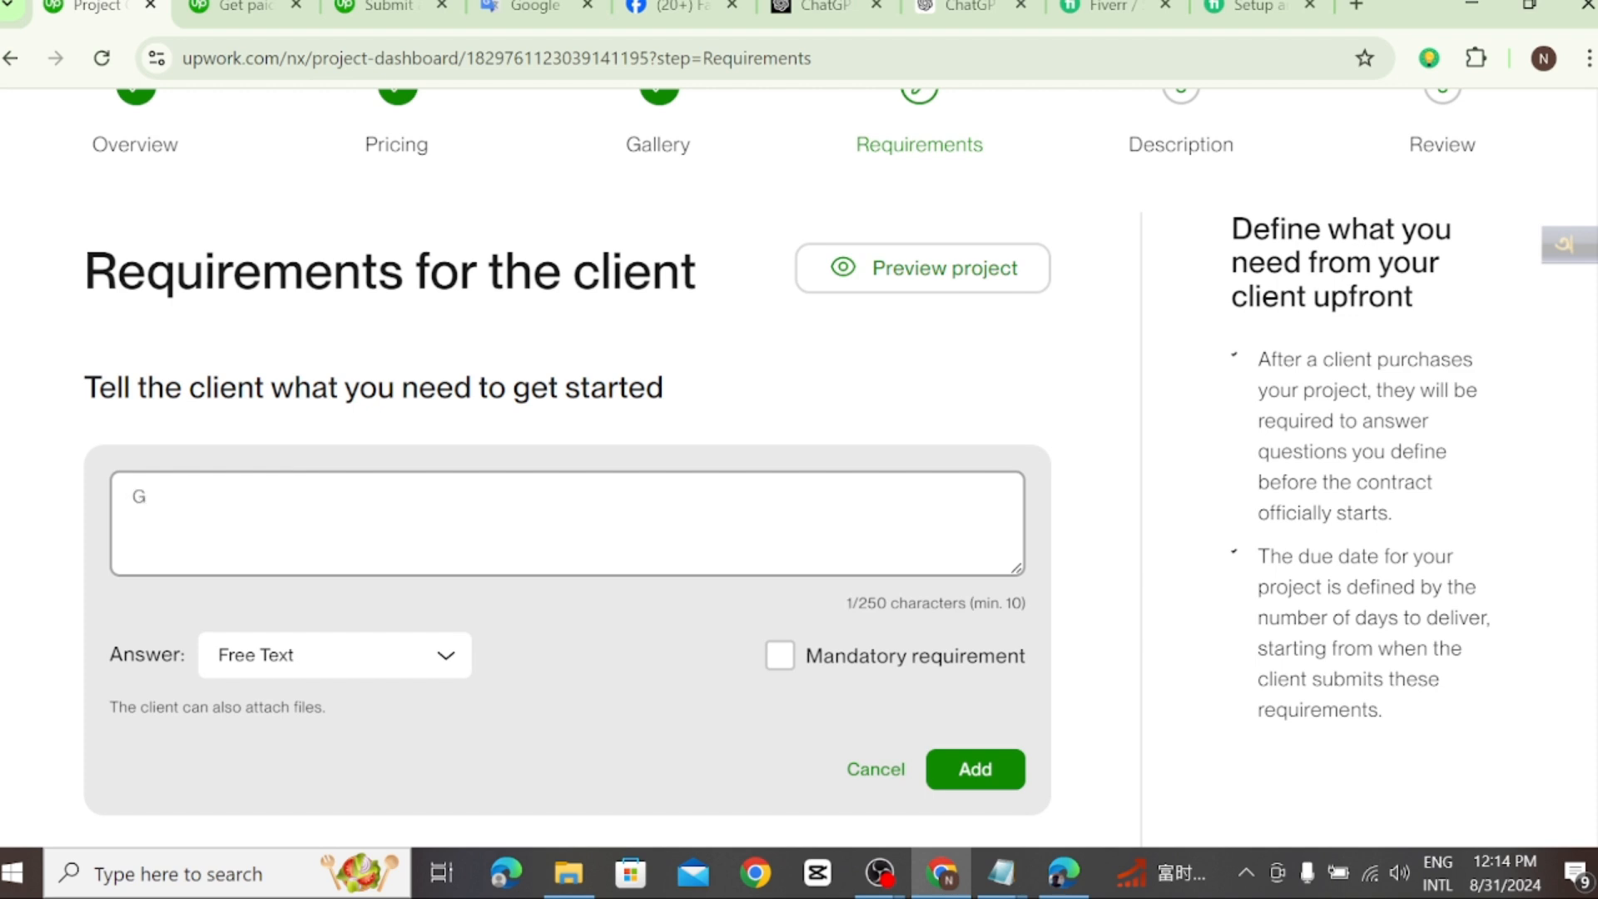
{"action": "type", "text": "oogle ad account "}
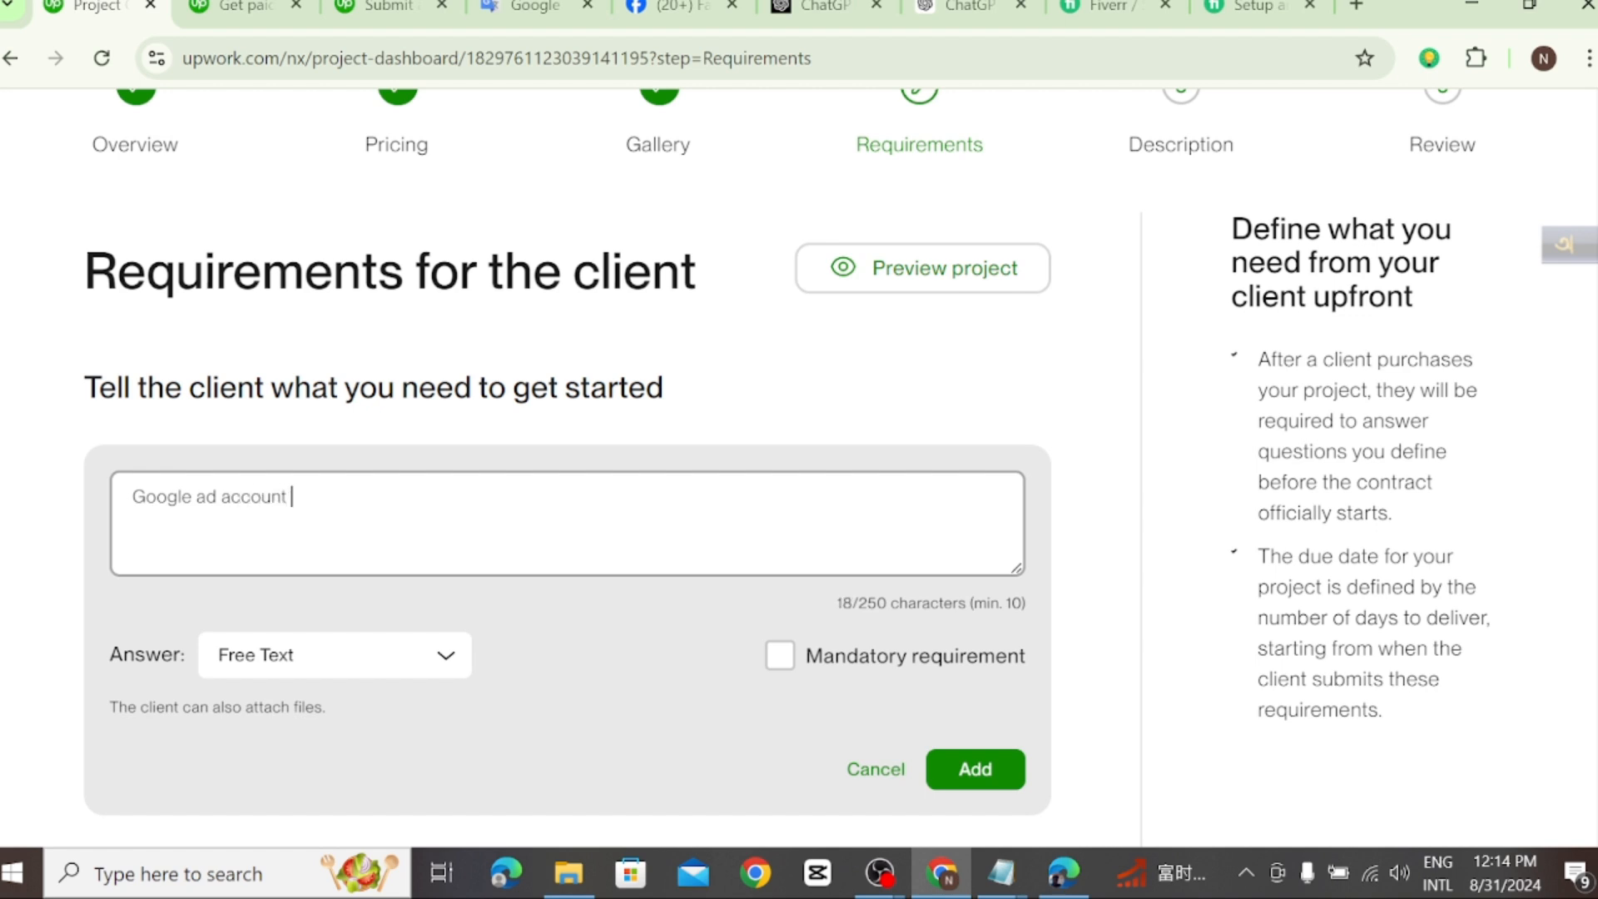
{"action": "type", "text": "access"}
{"action": "key", "text": "Return"}
{"action": "type", "text": "1"}
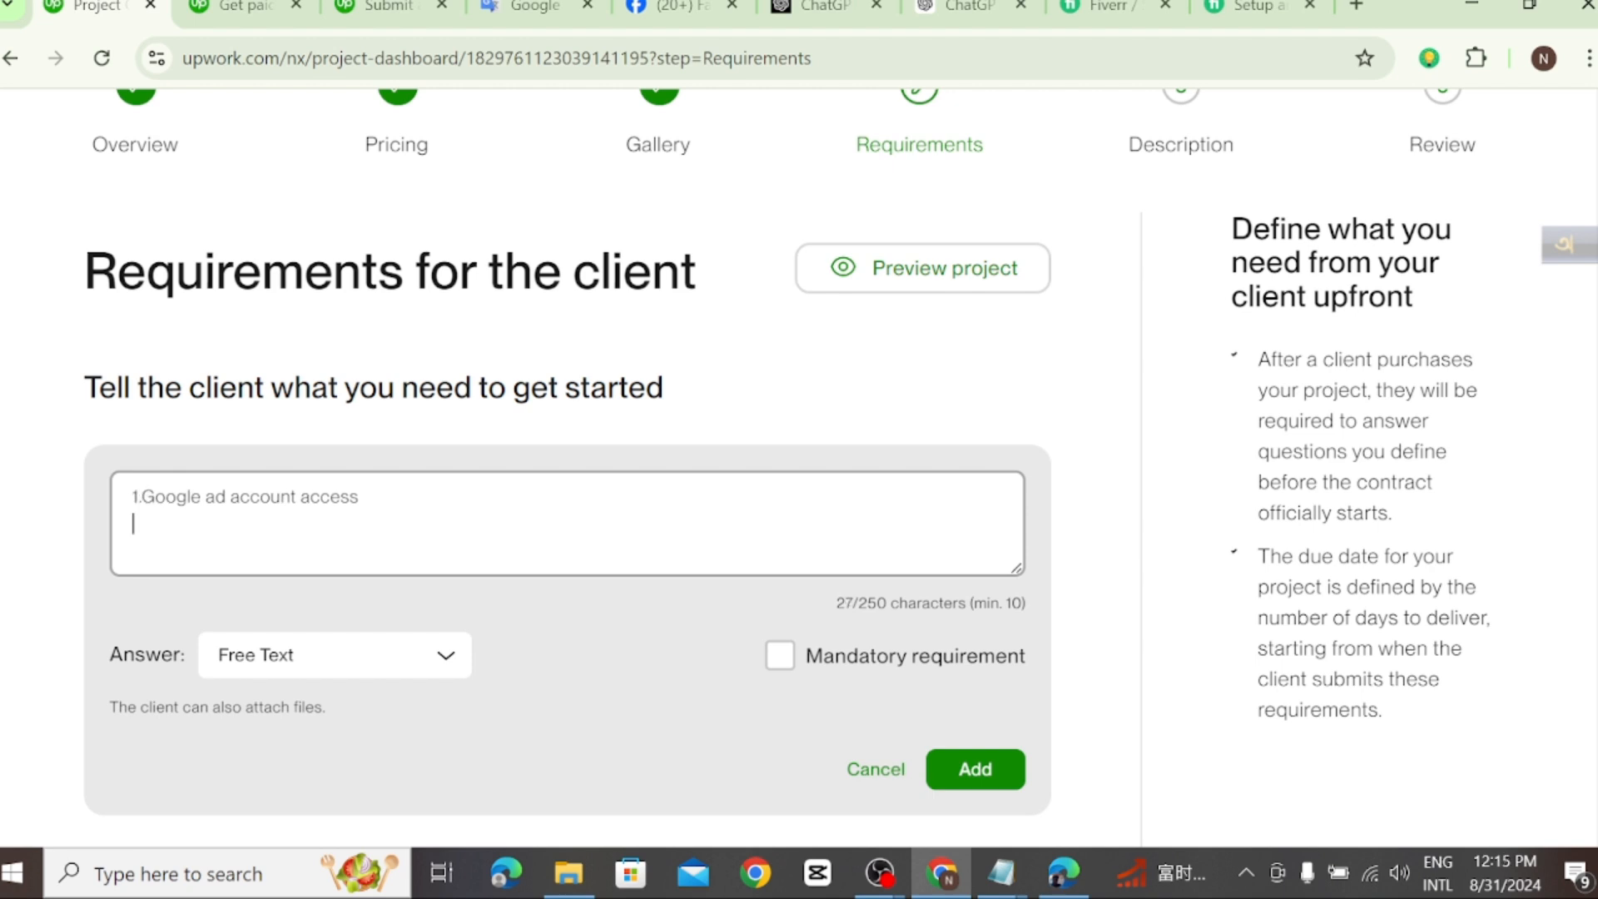
{"action": "type", "text": " 2"}
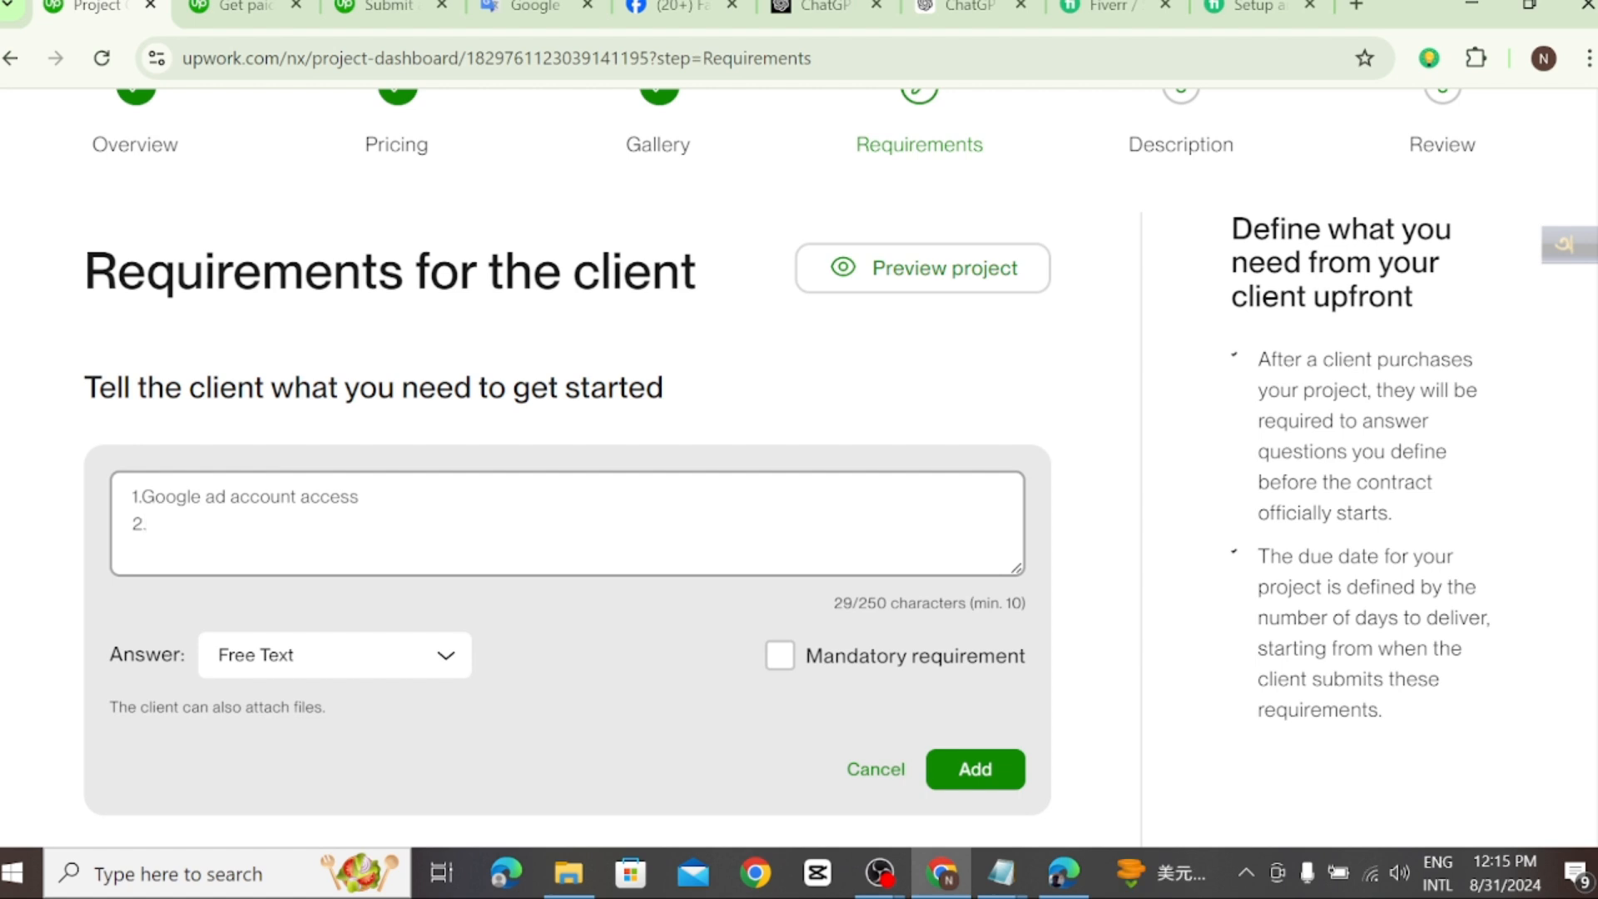
{"action": "type", "text": ".wevsite link"}
Step: Enter "2.wevsite link" as the second line of the requirement text
{"action": "key", "text": "Return"}
Step: Enter "3.product link" as the third line of the requirement text
{"action": "type", "text": "3."}
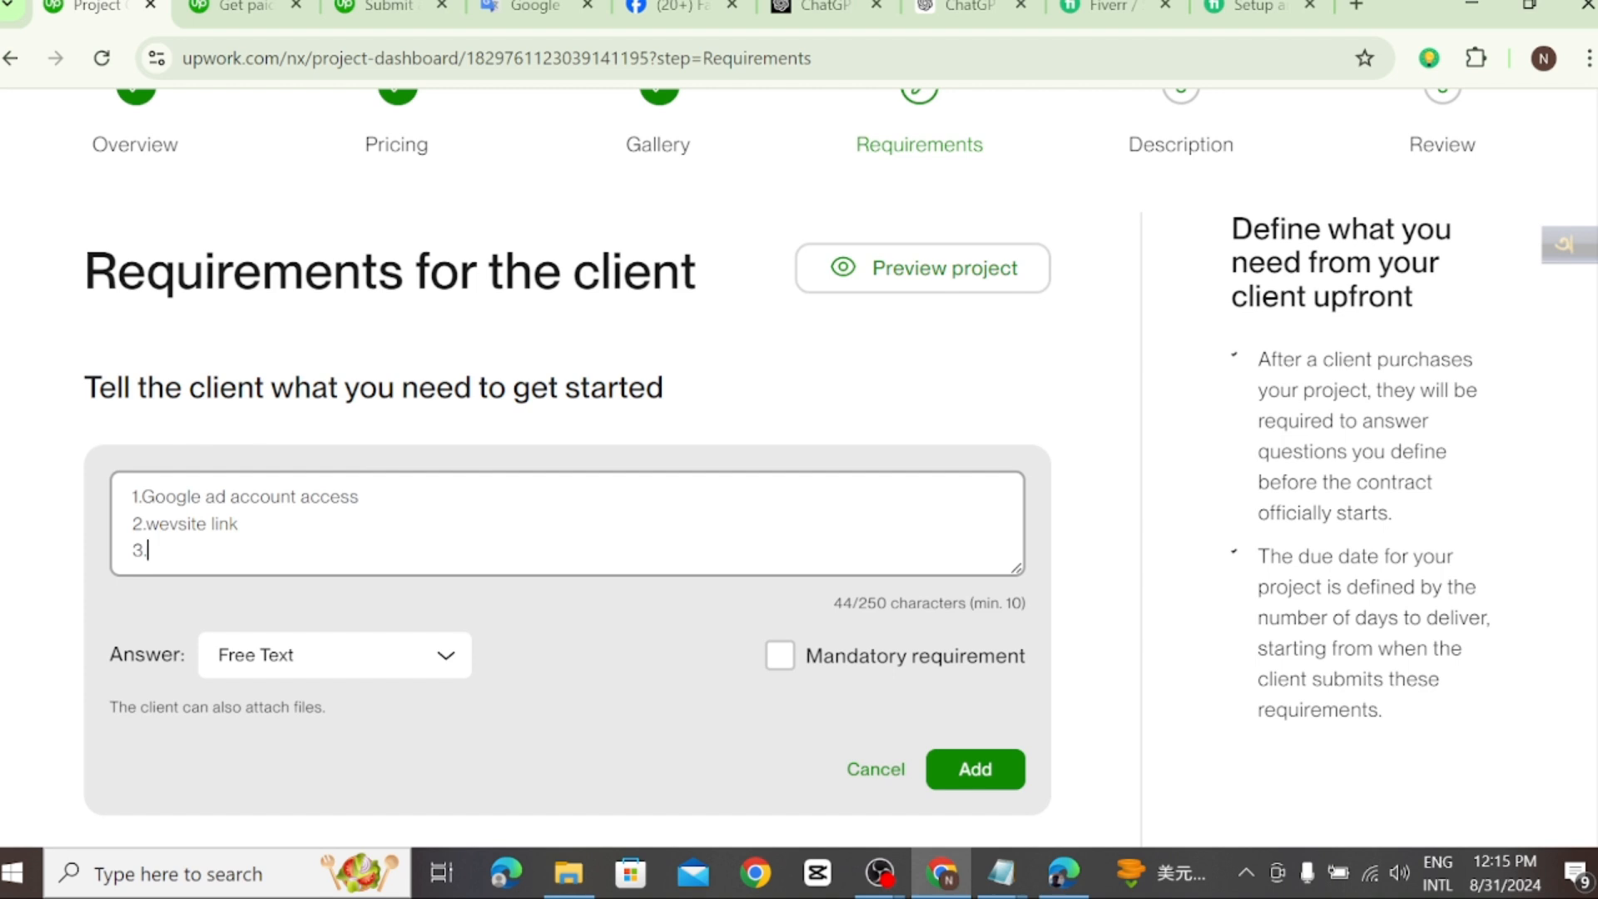
{"action": "type", "text": "product link"}
{"action": "key", "text": "Return"}
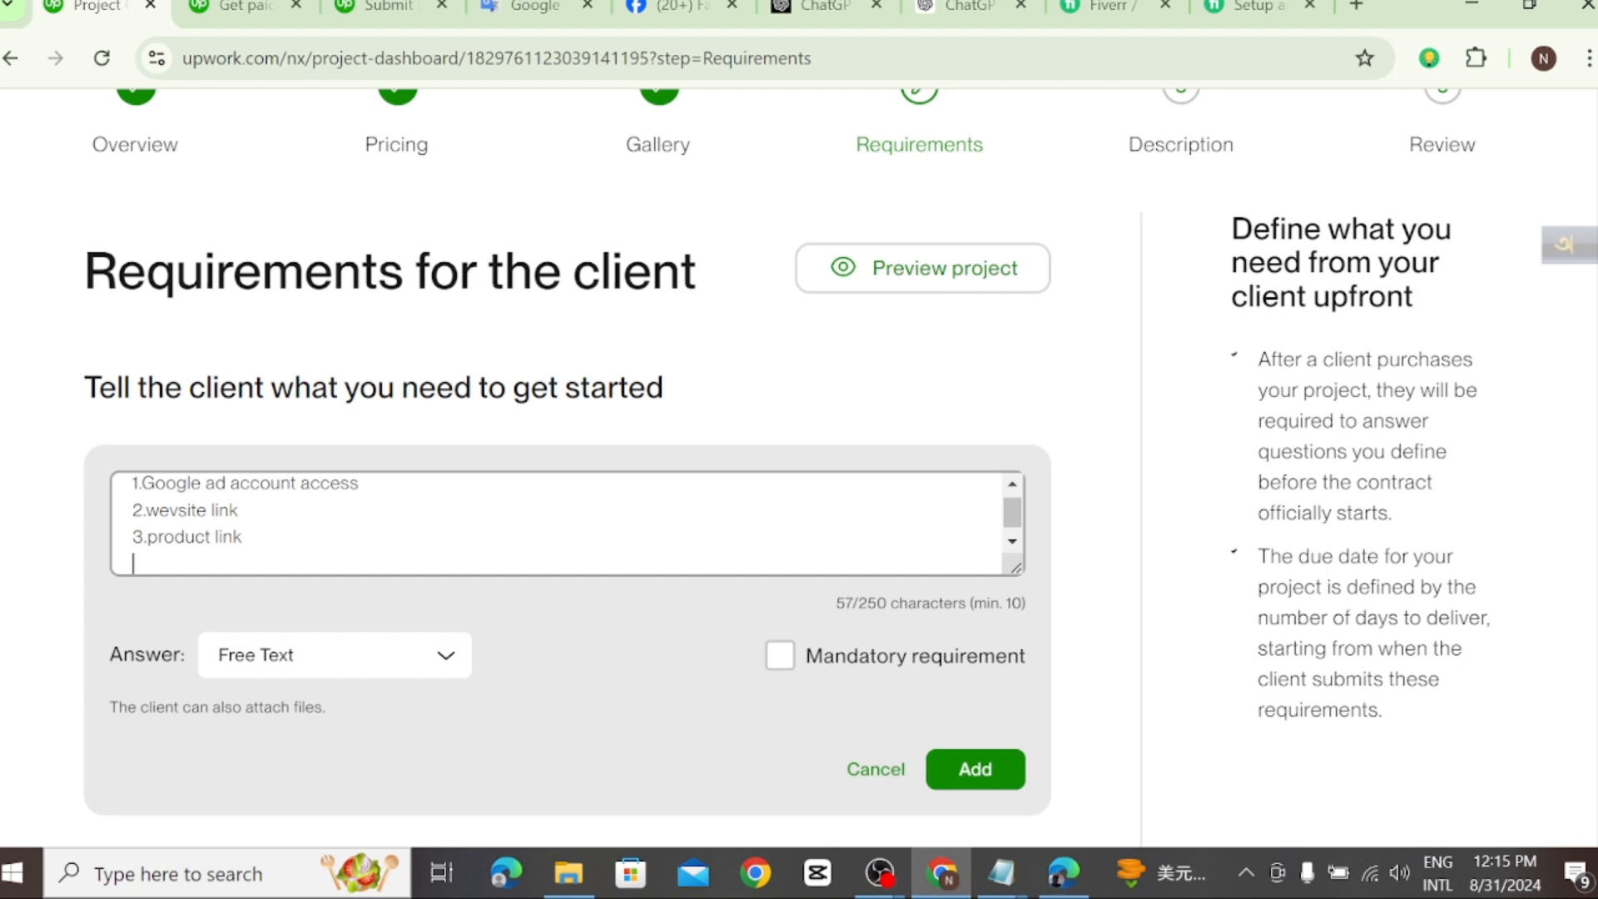
Step: Enter "4.location" as the fourth line of the requirement text
{"action": "type", "text": "4.location"}
{"action": "key", "text": "Return"}
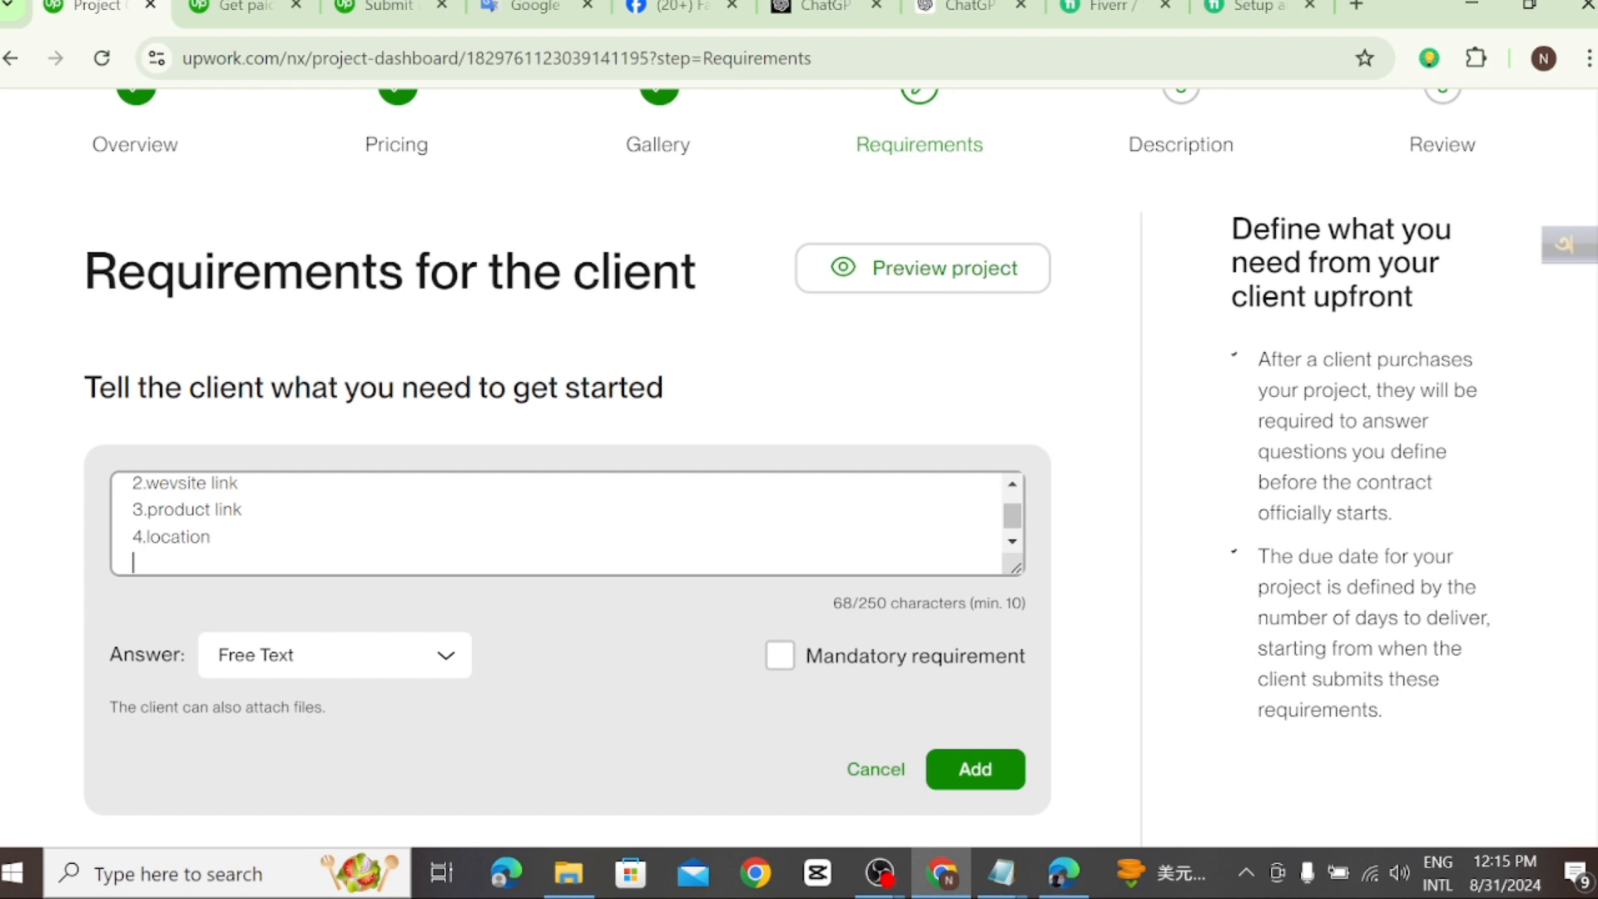
Step: Enter "5.budget( daily +Total)" as the fifth line of the requirement text
{"action": "type", "text": "5.budget( dai"}
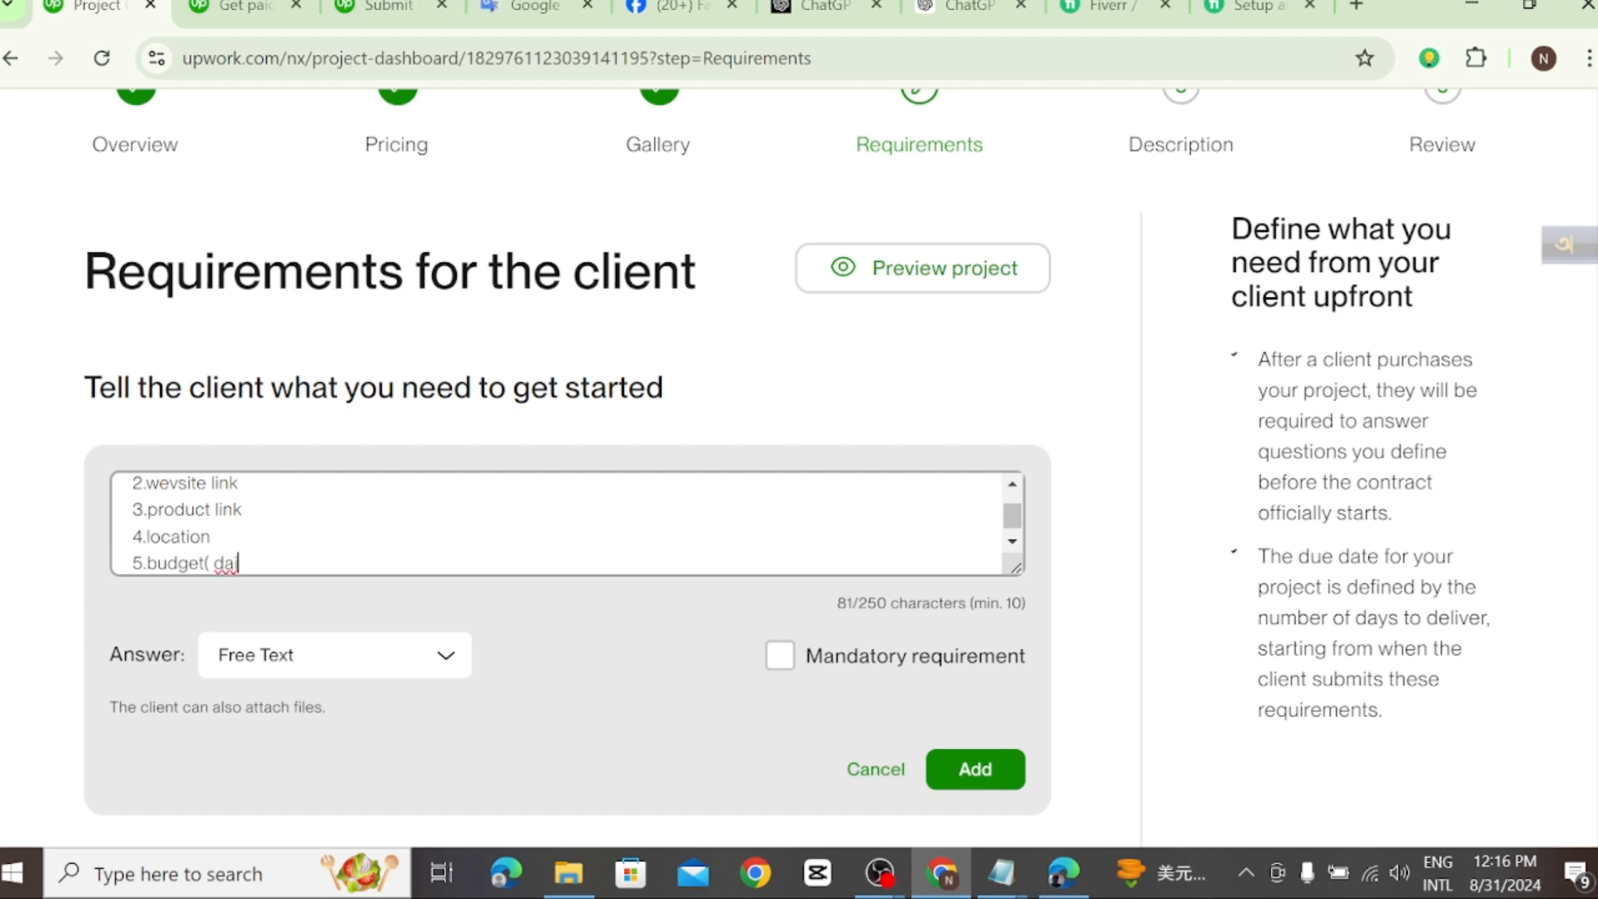
{"action": "type", "text": "ly "}
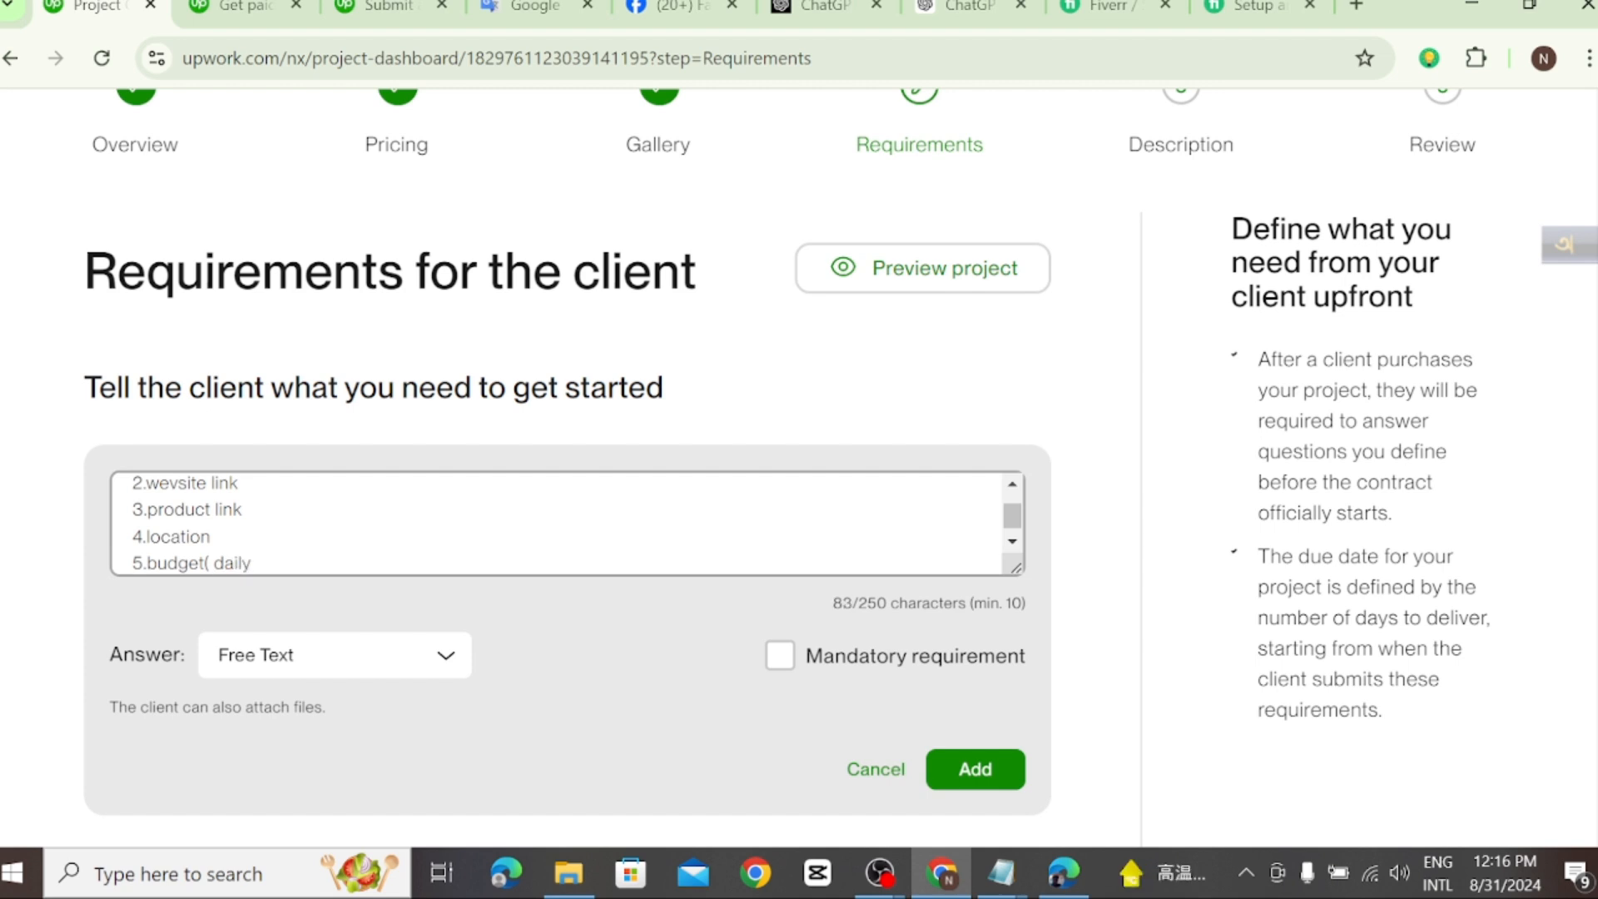
{"action": "type", "text": "+TO"}
{"action": "key", "text": "BackSpace"}
{"action": "type", "text": "otal)"}
{"action": "key", "text": "Return"}
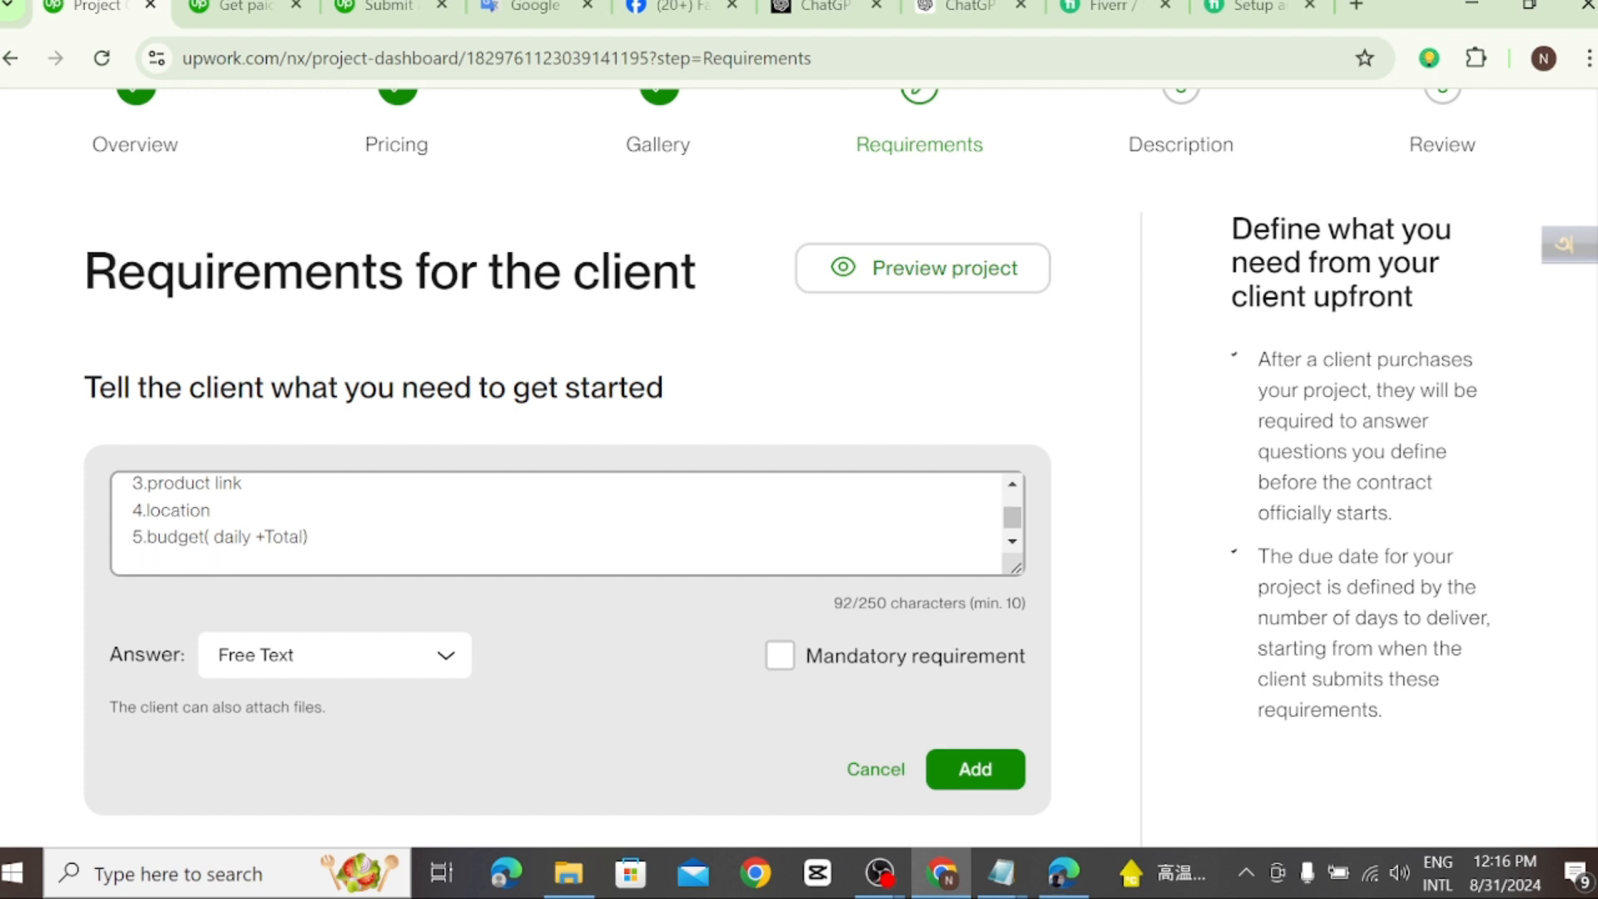
Step: Enter "6.give me some keyword then i research more keywords" as the sixth line of the requirement text
{"action": "type", "text": "6."}
{"action": "scroll", "coordinate": [556, 524], "scroll_direction": "up", "scroll_amount": 1}
{"action": "scroll", "coordinate": [556, 524], "scroll_direction": "down", "scroll_amount": 2}
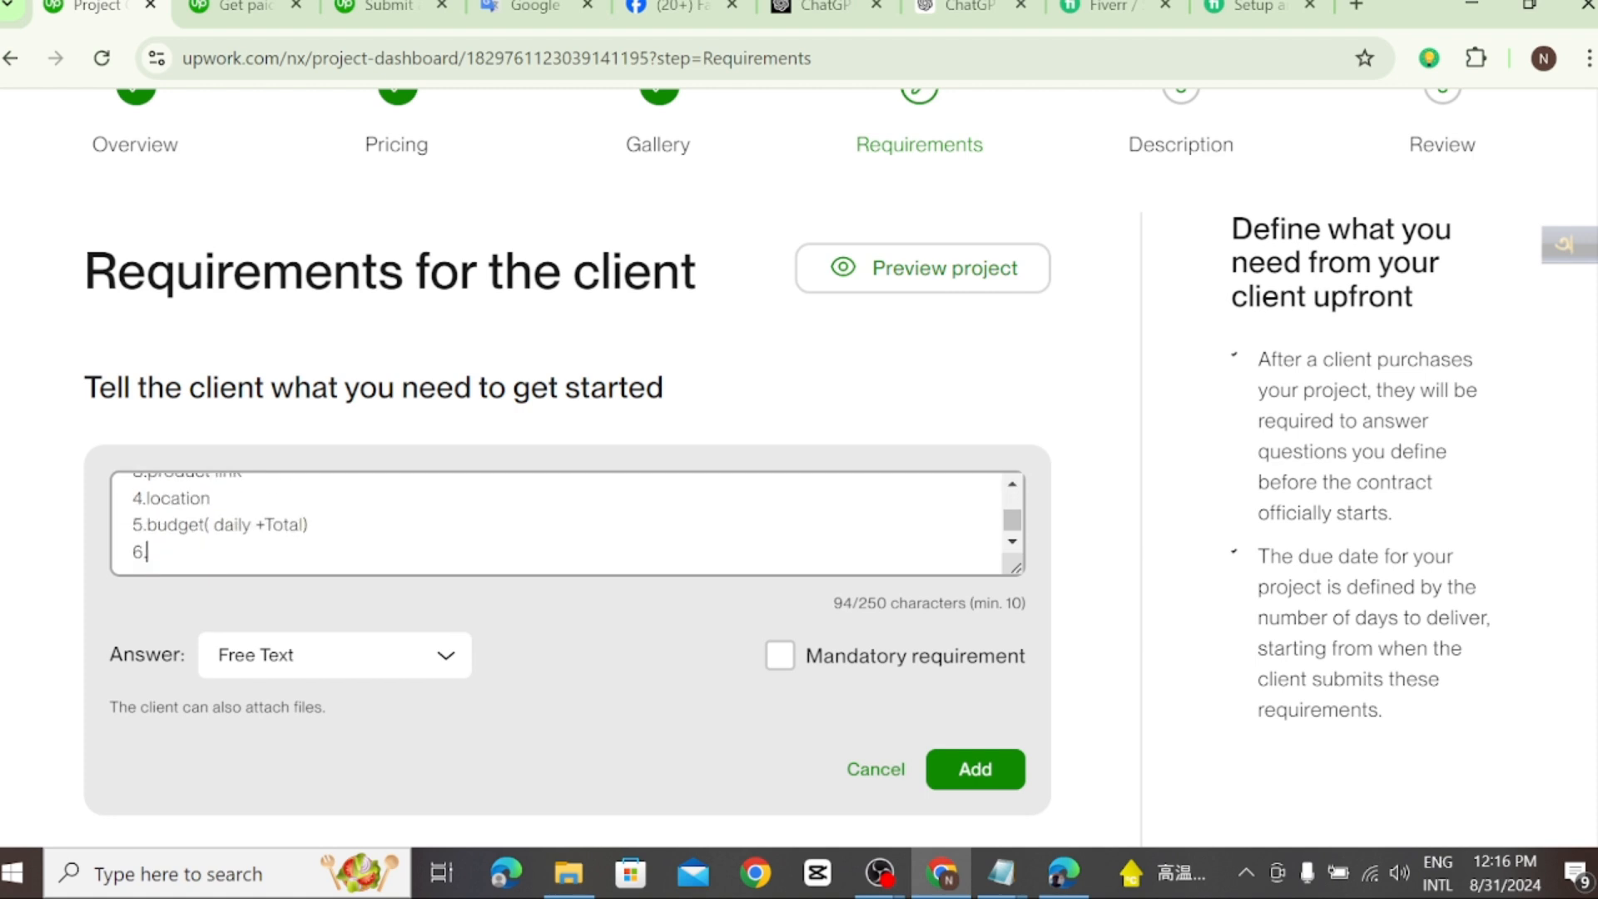
{"action": "scroll", "coordinate": [556, 524], "scroll_direction": "up", "scroll_amount": 2}
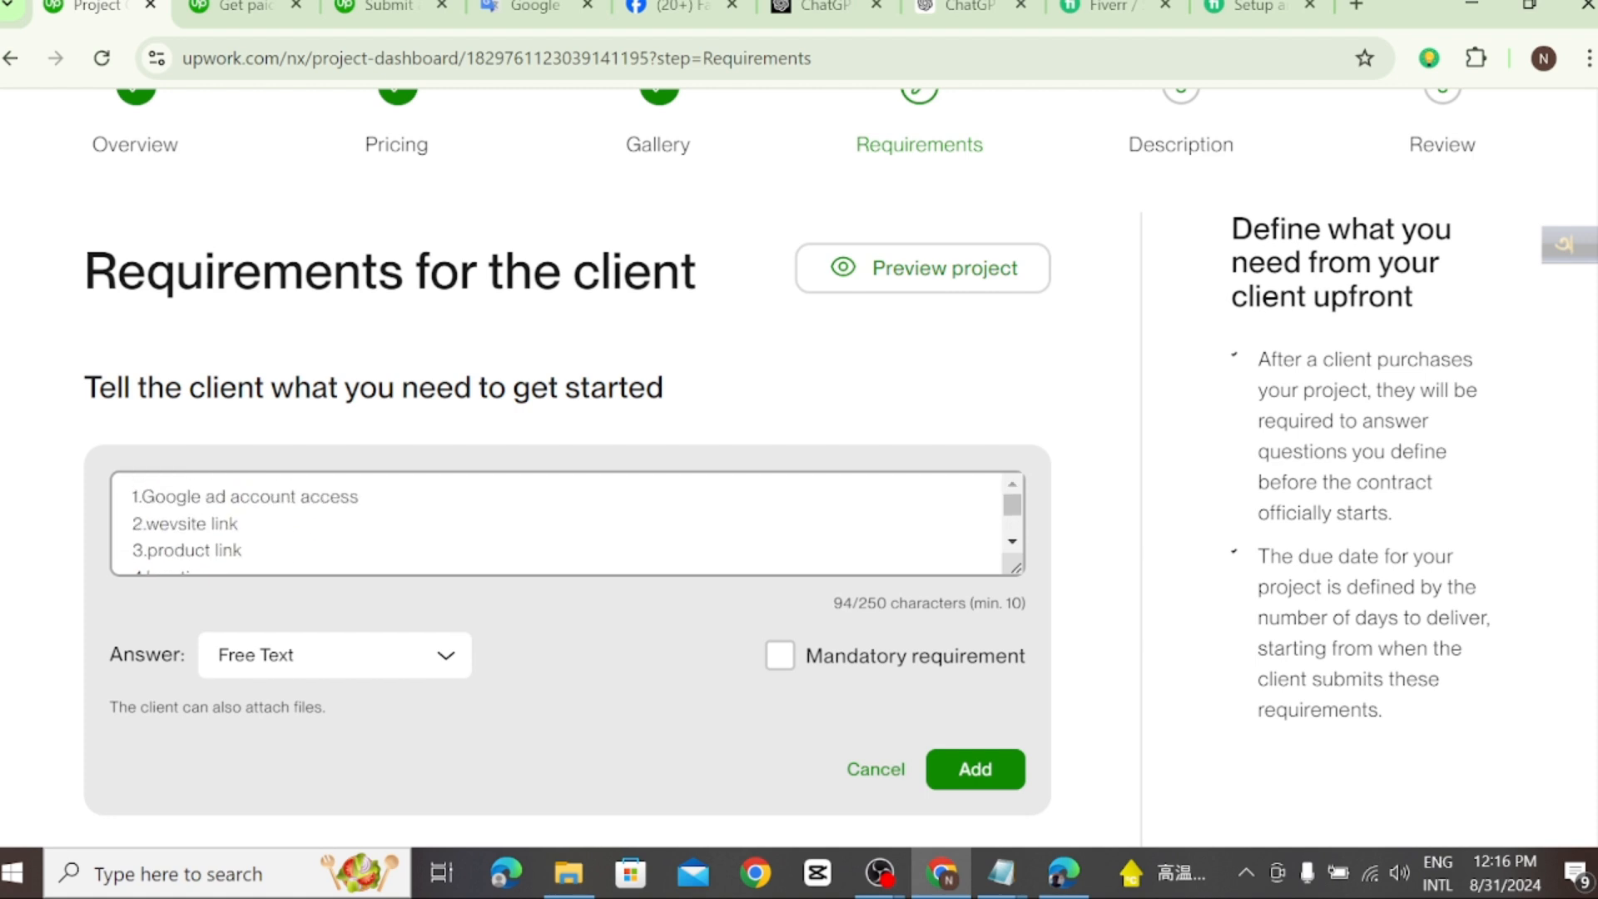
{"action": "scroll", "coordinate": [556, 524], "scroll_direction": "down", "scroll_amount": 2}
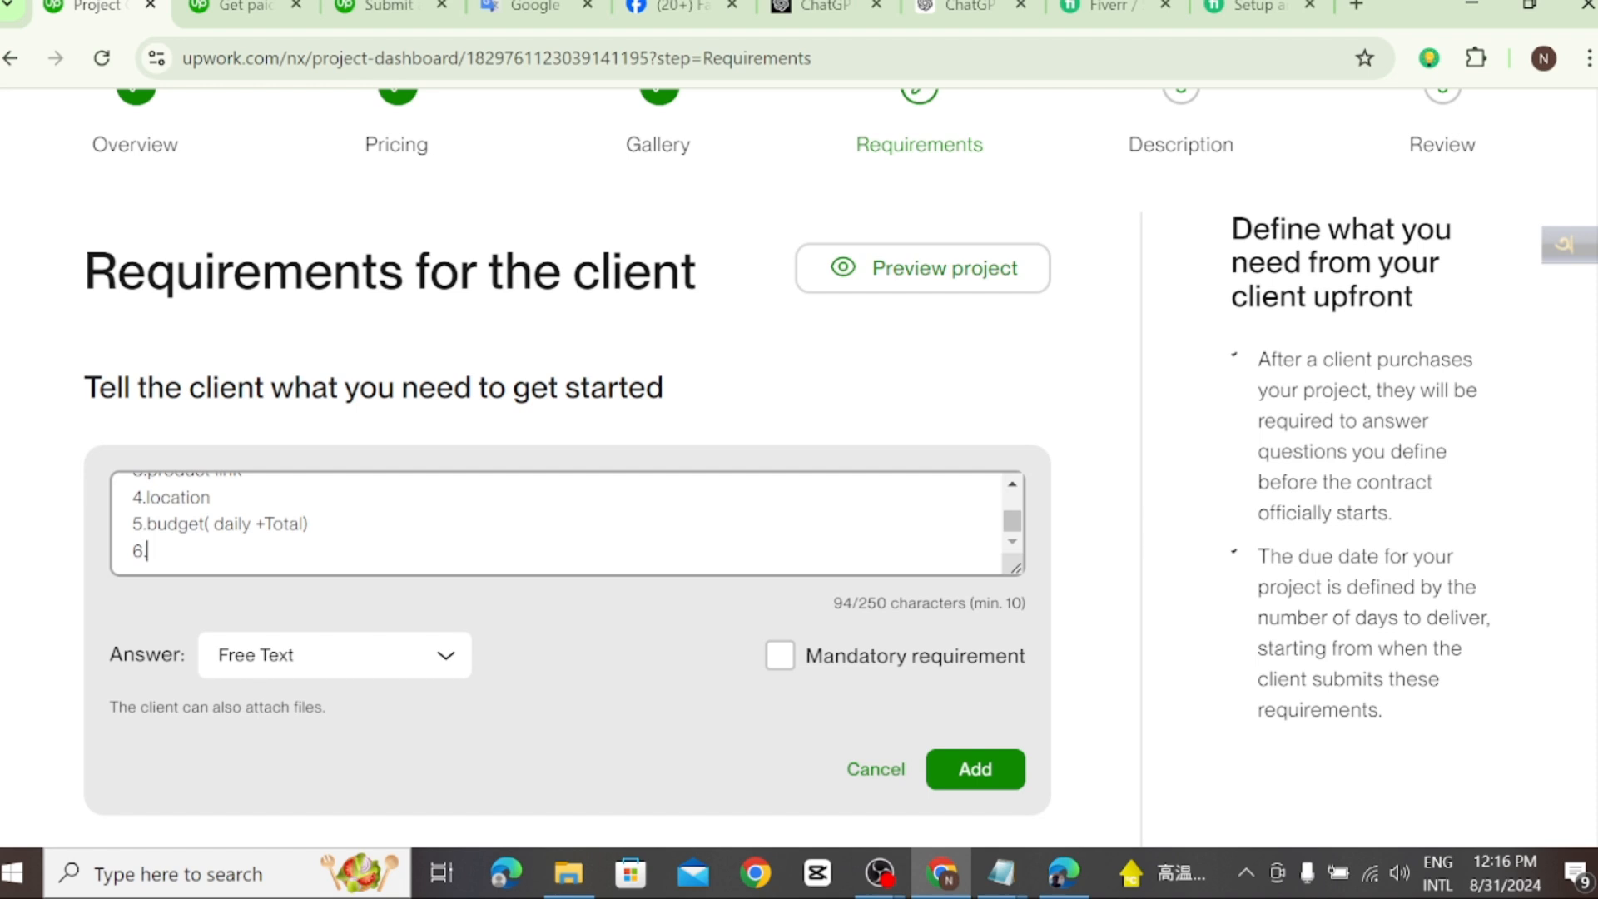
{"action": "type", "text": "give me some k"}
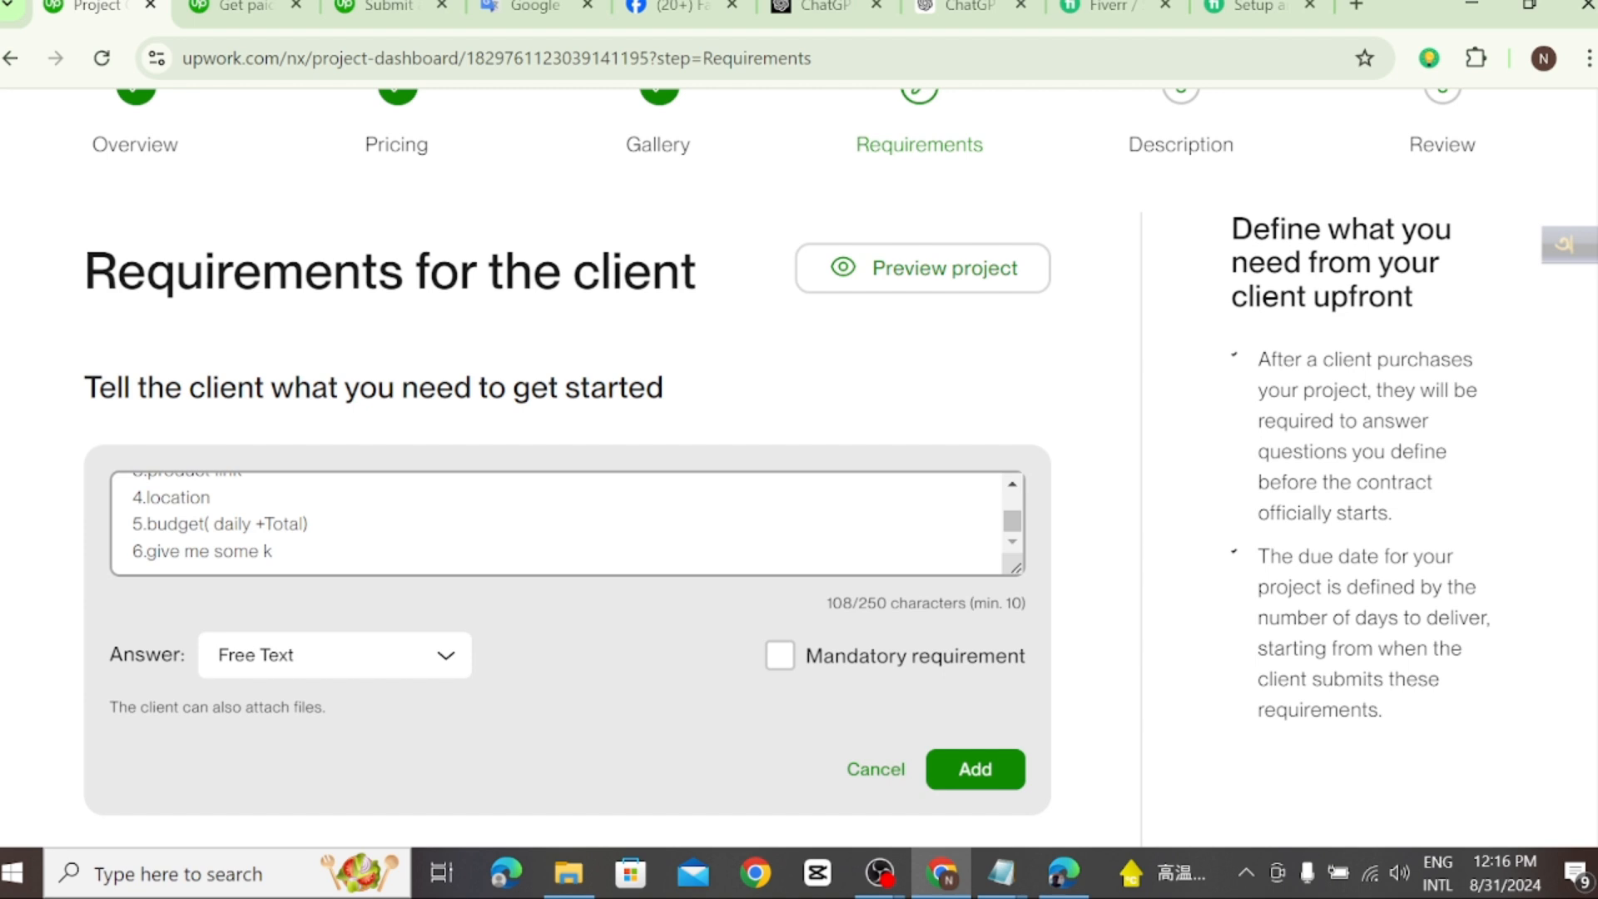
{"action": "type", "text": "eyword then i resea"}
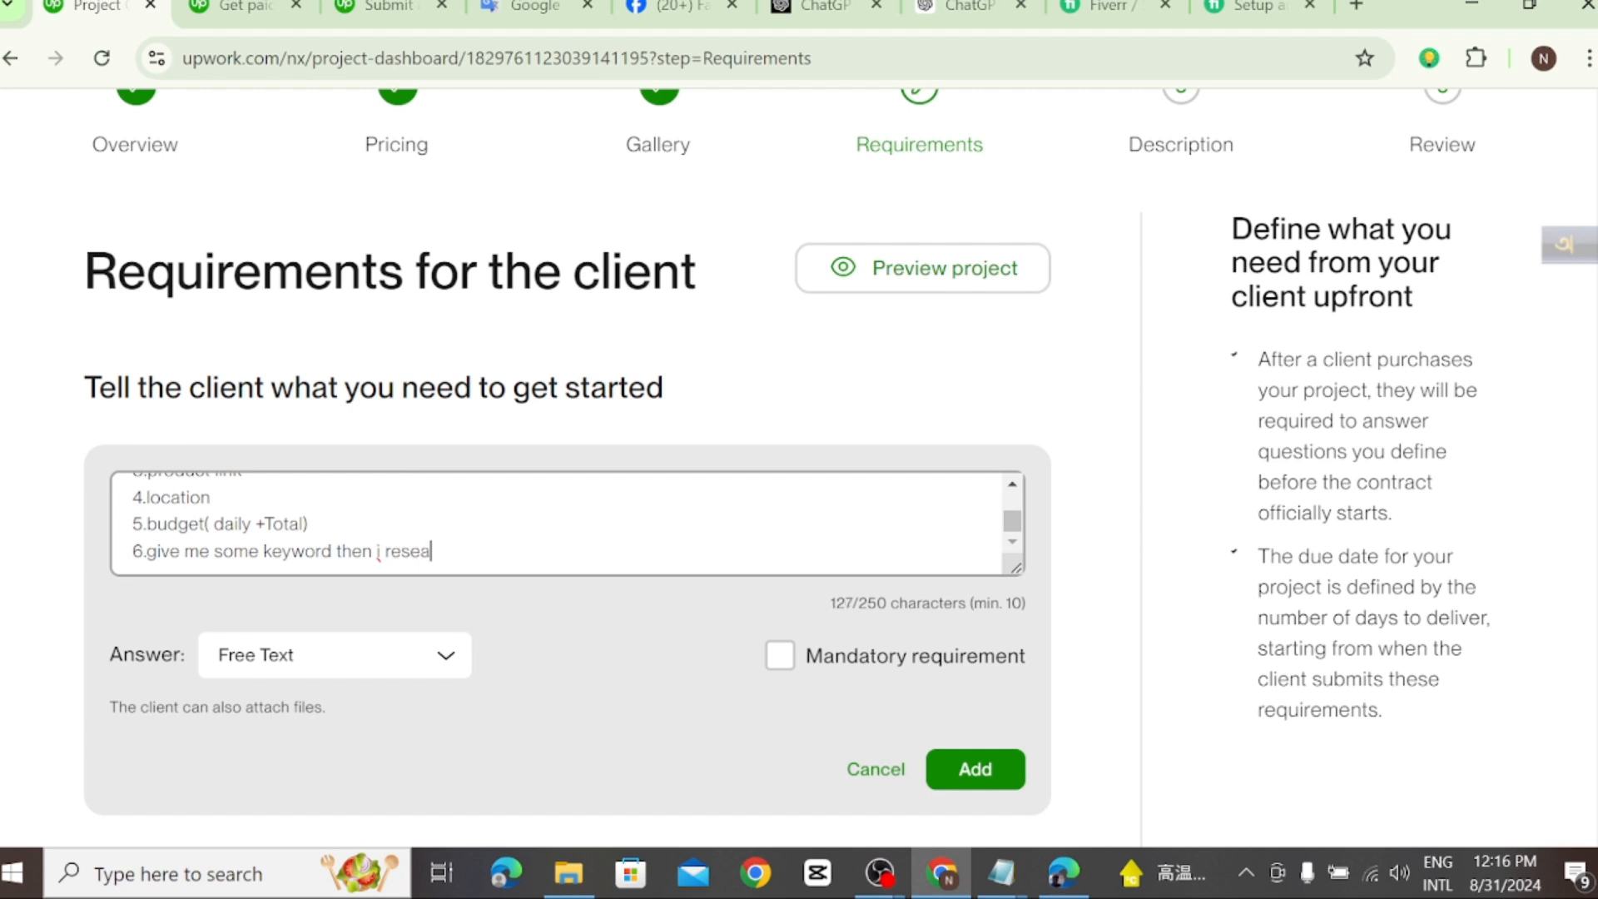
{"action": "type", "text": "rch more key"}
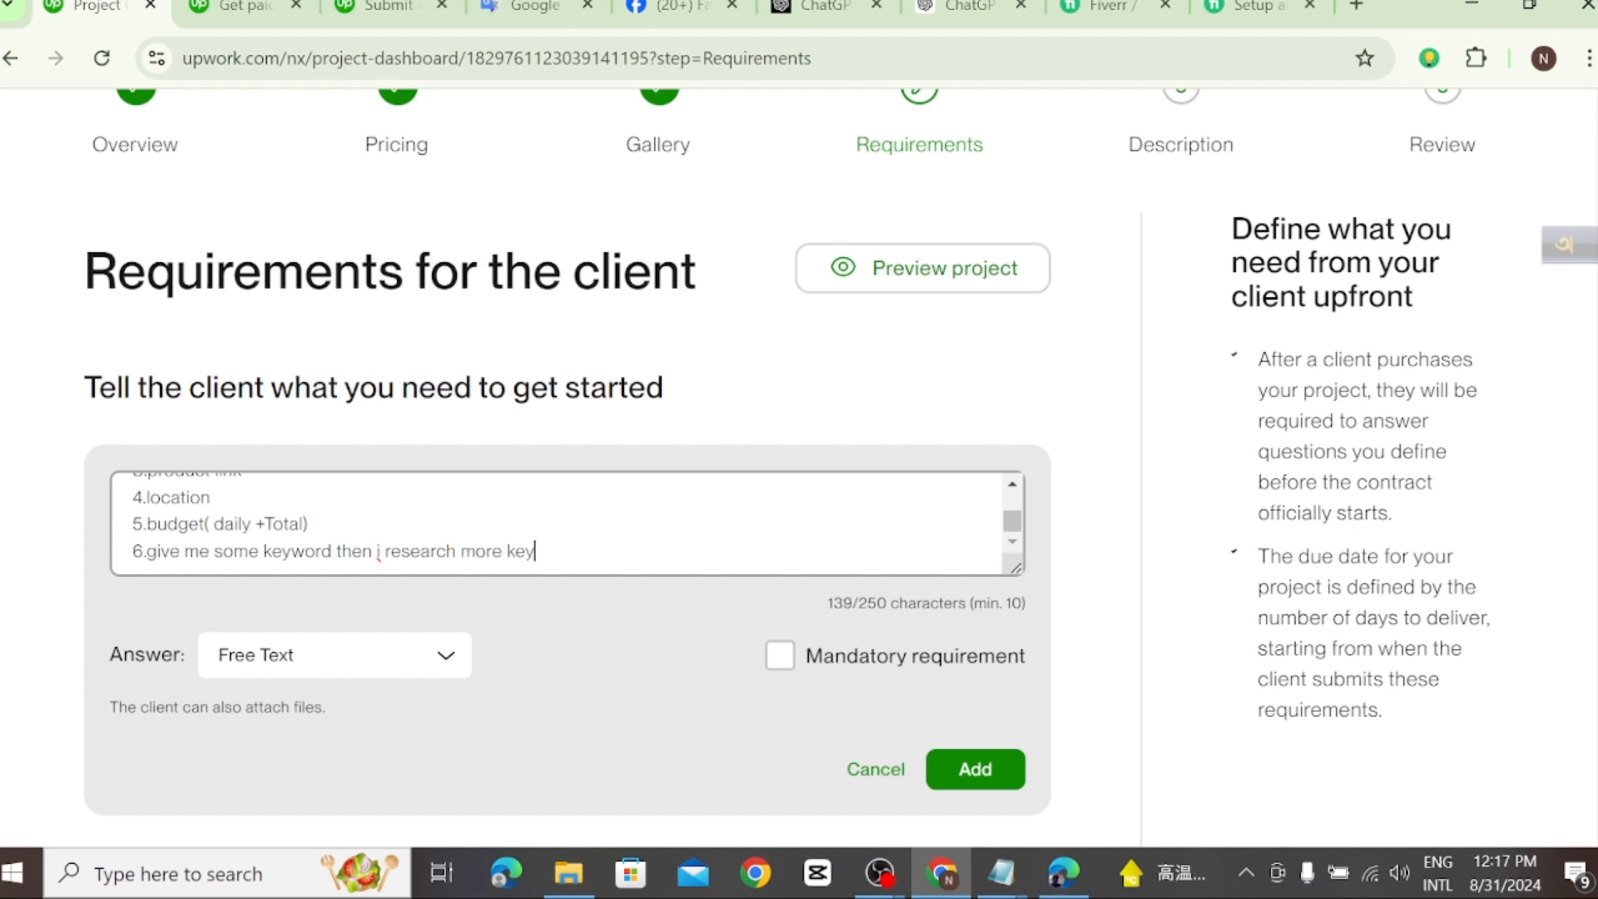
{"action": "type", "text": "words"}
{"action": "key", "text": "Return"}
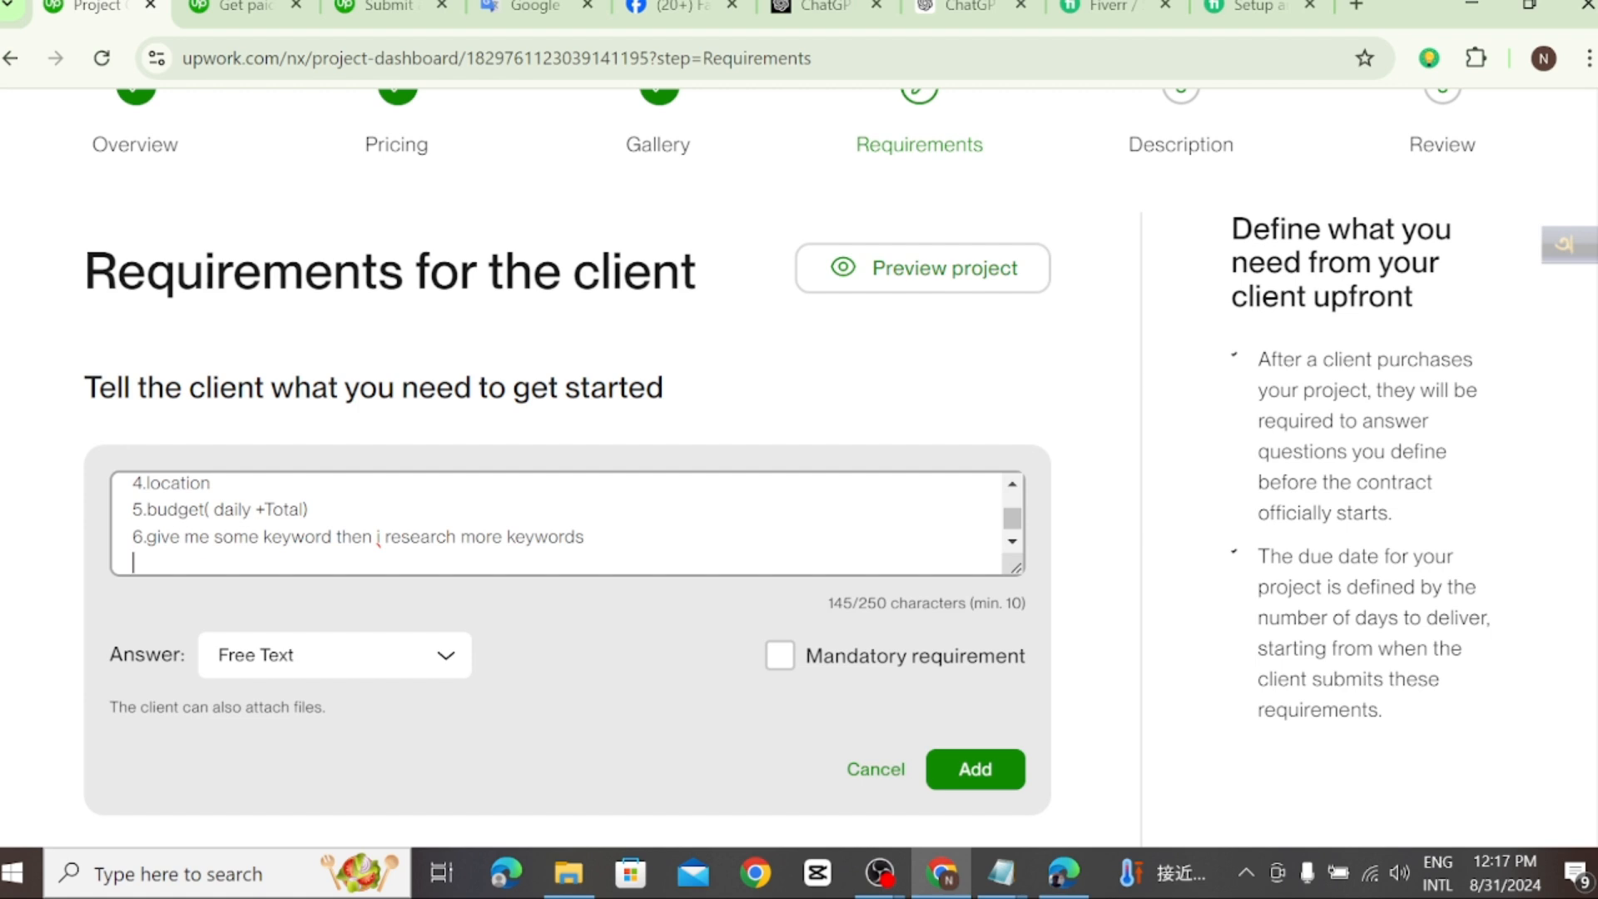
Step: Enter "7.gender" as the seventh line of the requirement text
{"action": "type", "text": "7.gender"}
{"action": "key", "text": "Return"}
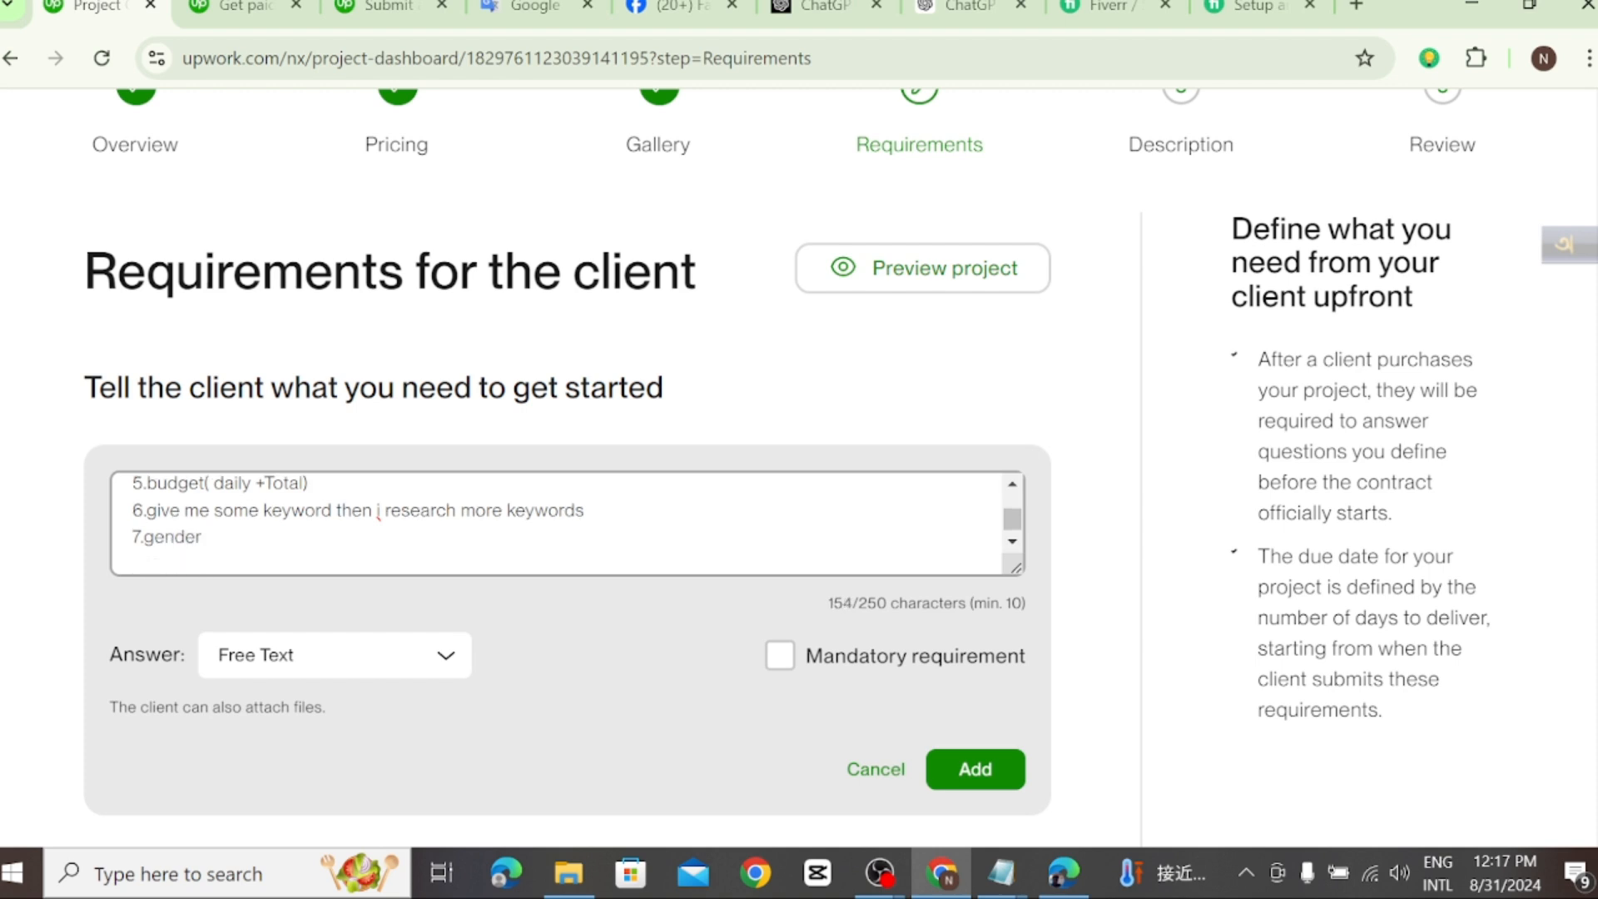
Step: Enter "8.age" as the eighth line and check the whole requirement list
{"action": "type", "text": "8.age"}
{"action": "scroll", "coordinate": [417, 537], "scroll_direction": "up", "scroll_amount": 4}
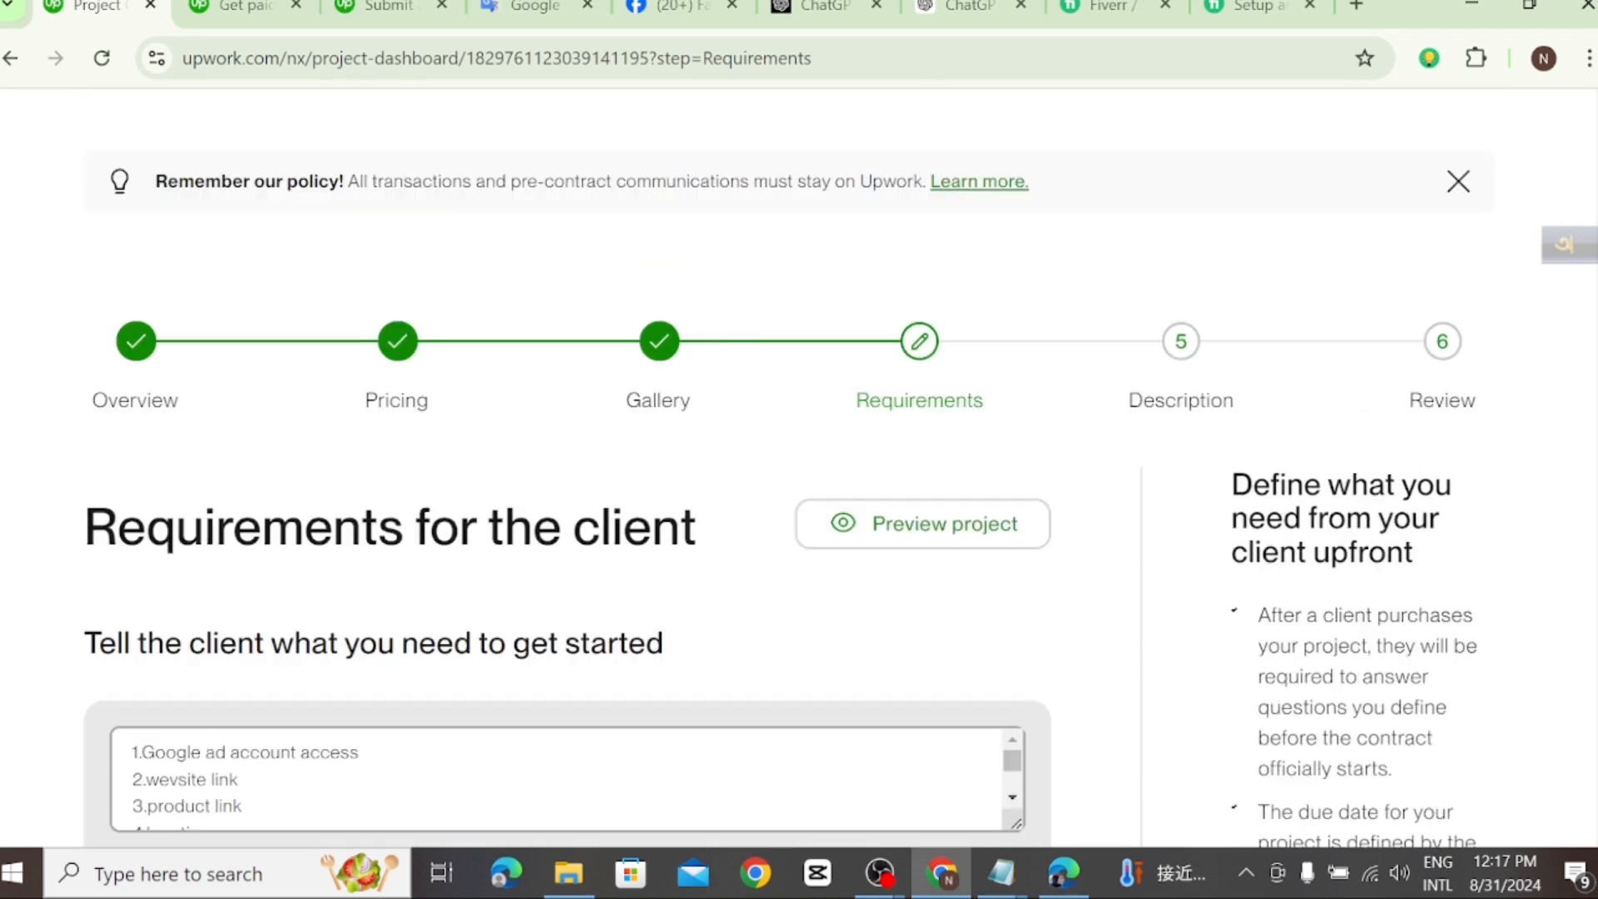
{"action": "scroll", "coordinate": [417, 677], "scroll_direction": "down", "scroll_amount": 3}
{"action": "scroll", "coordinate": [566, 522], "scroll_direction": "down", "scroll_amount": 2}
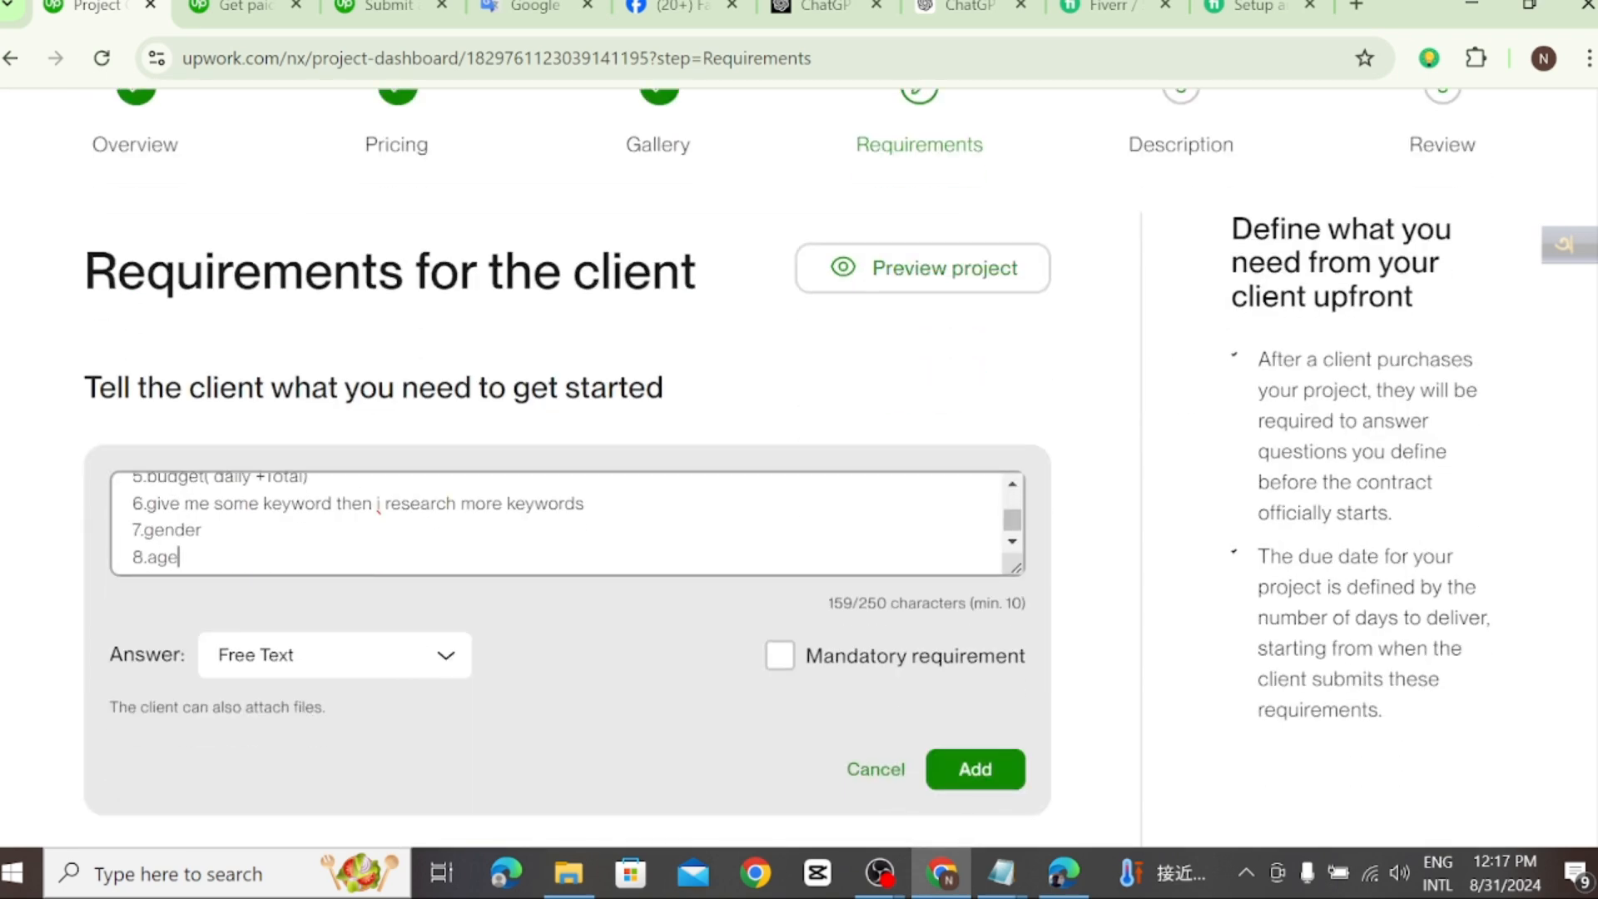
{"action": "scroll", "coordinate": [566, 522], "scroll_direction": "up", "scroll_amount": 2}
{"action": "scroll", "coordinate": [566, 523], "scroll_direction": "down", "scroll_amount": 1}
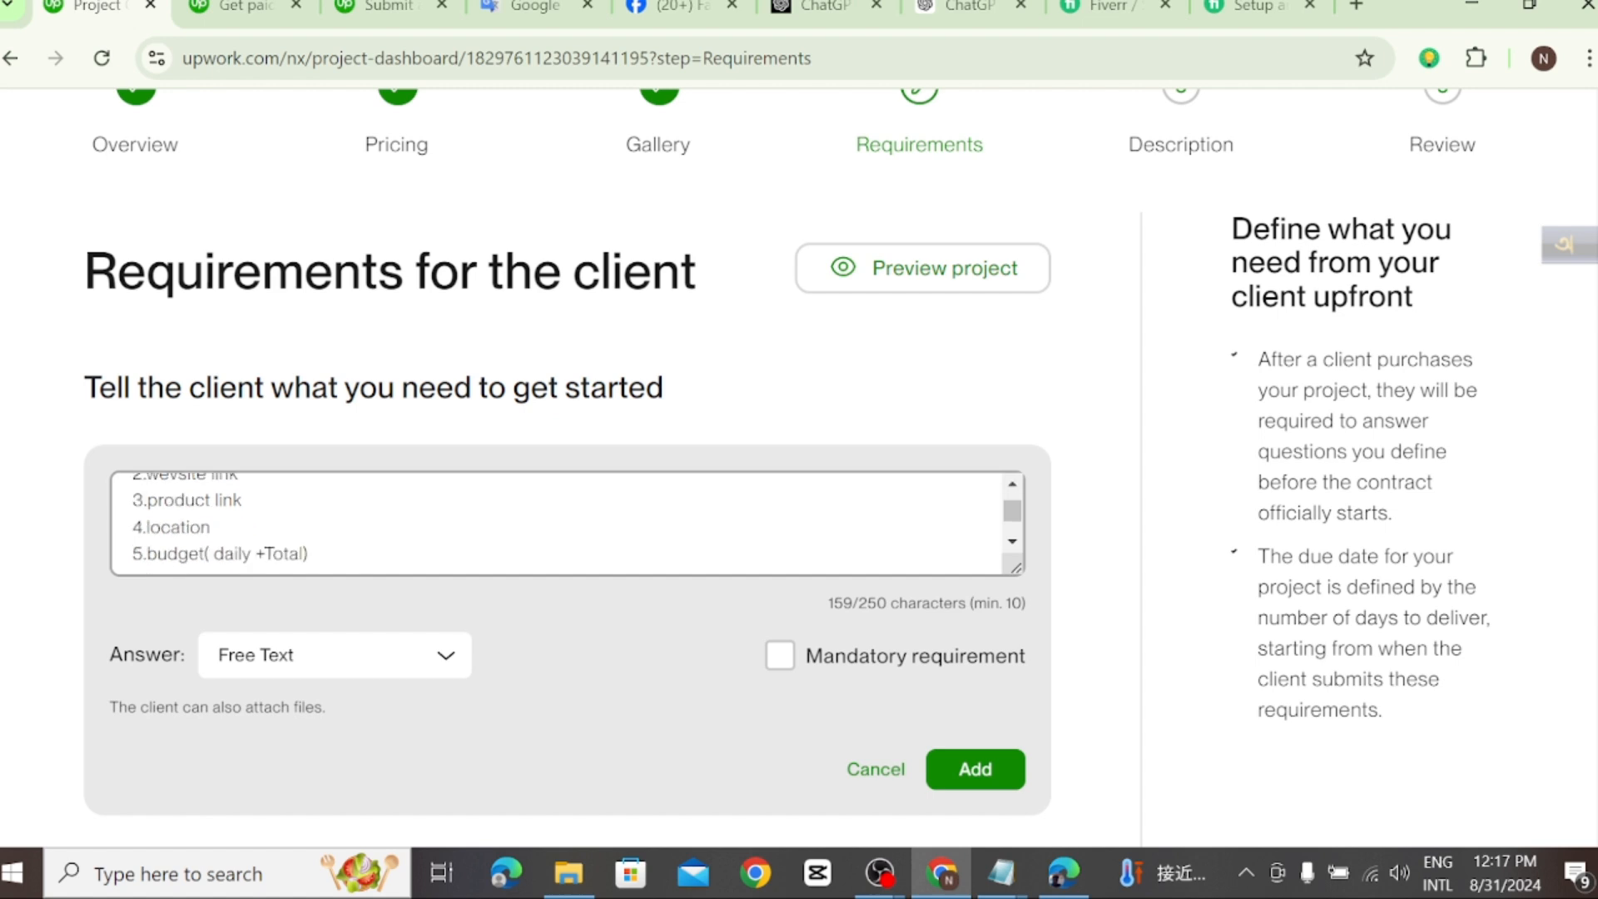
Step: Add the requirement with File Attachment as its answer type, and save to continue to the project description
{"action": "scroll", "coordinate": [566, 522], "scroll_direction": "down", "scroll_amount": 2}
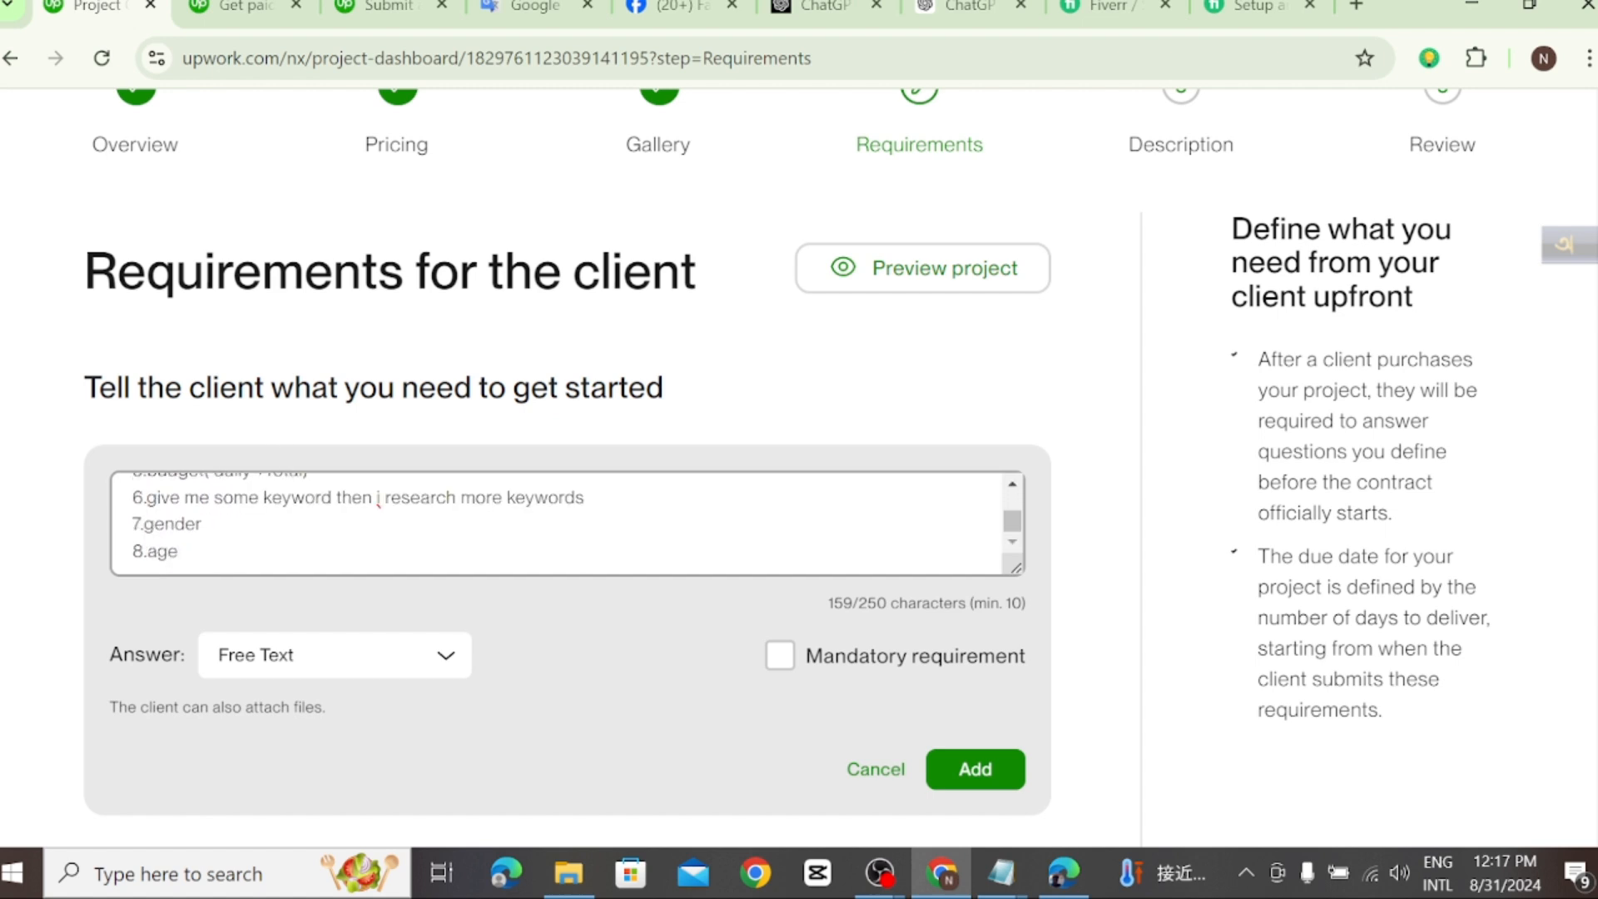
{"action": "left_click", "coordinate": [447, 658]}
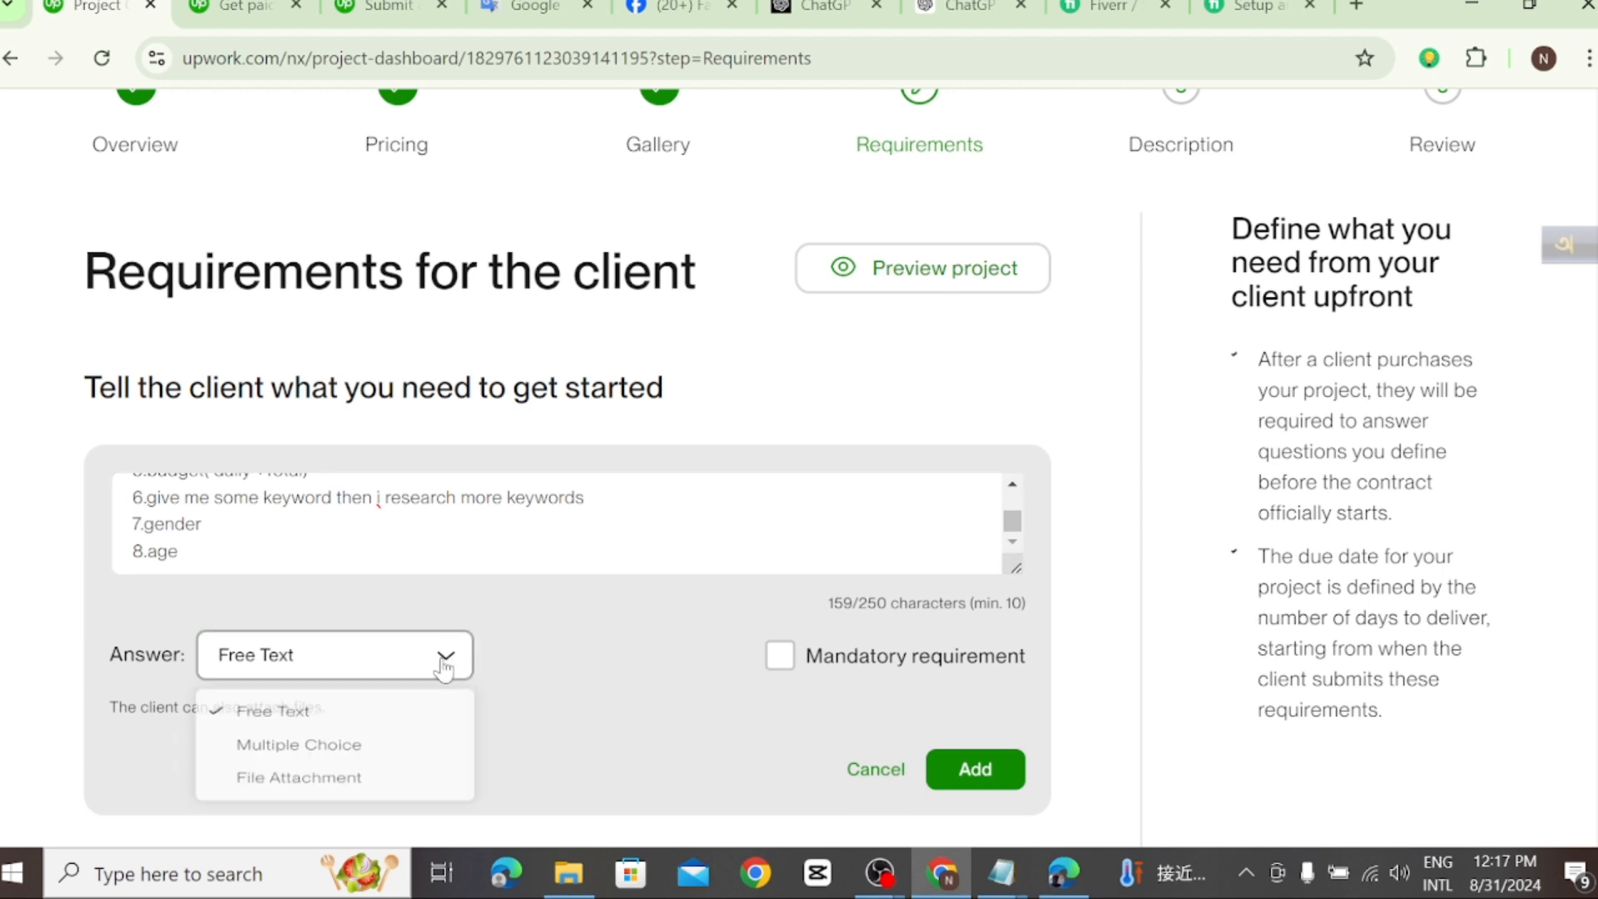
{"action": "scroll", "coordinate": [351, 717], "scroll_direction": "down", "scroll_amount": 1}
{"action": "left_click", "coordinate": [310, 676]}
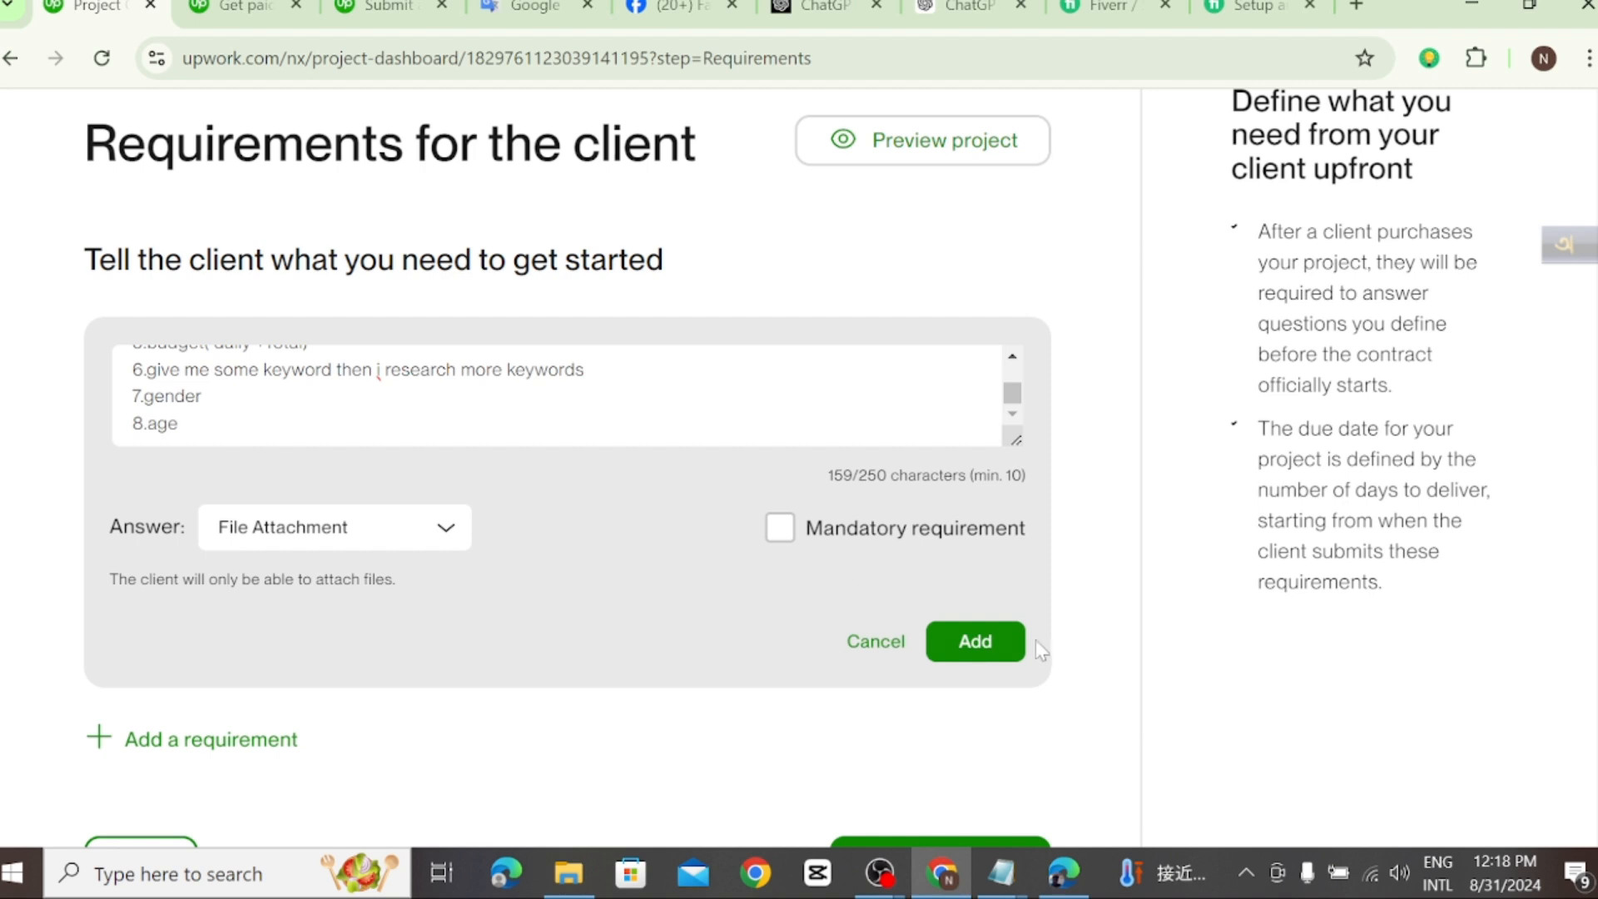
{"action": "left_click", "coordinate": [976, 641]}
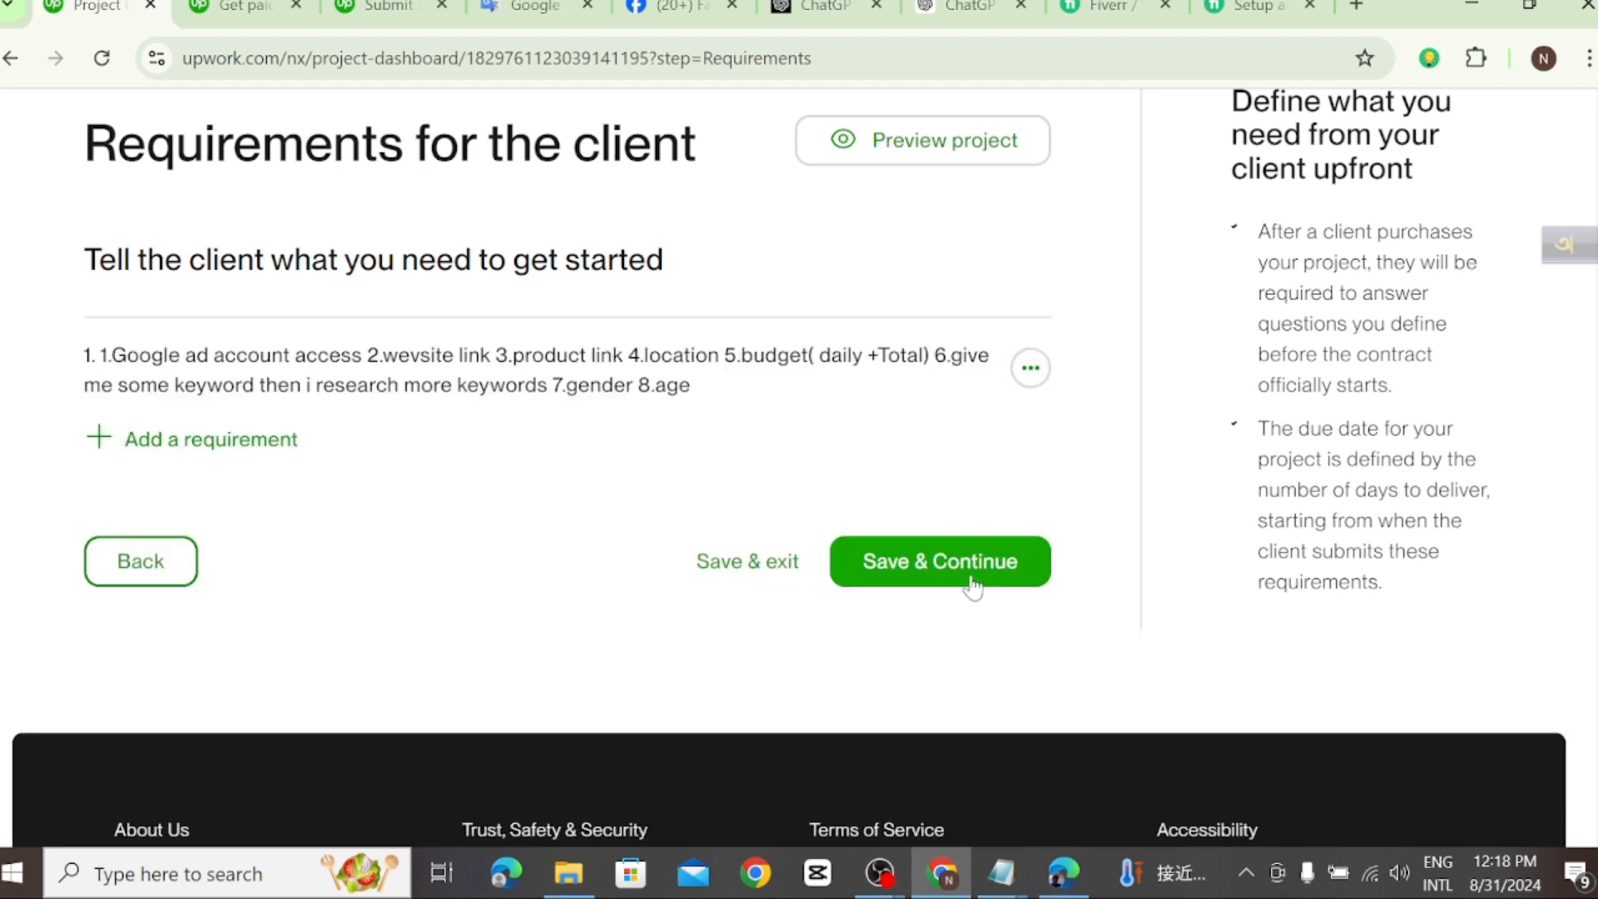
{"action": "left_click", "coordinate": [947, 561]}
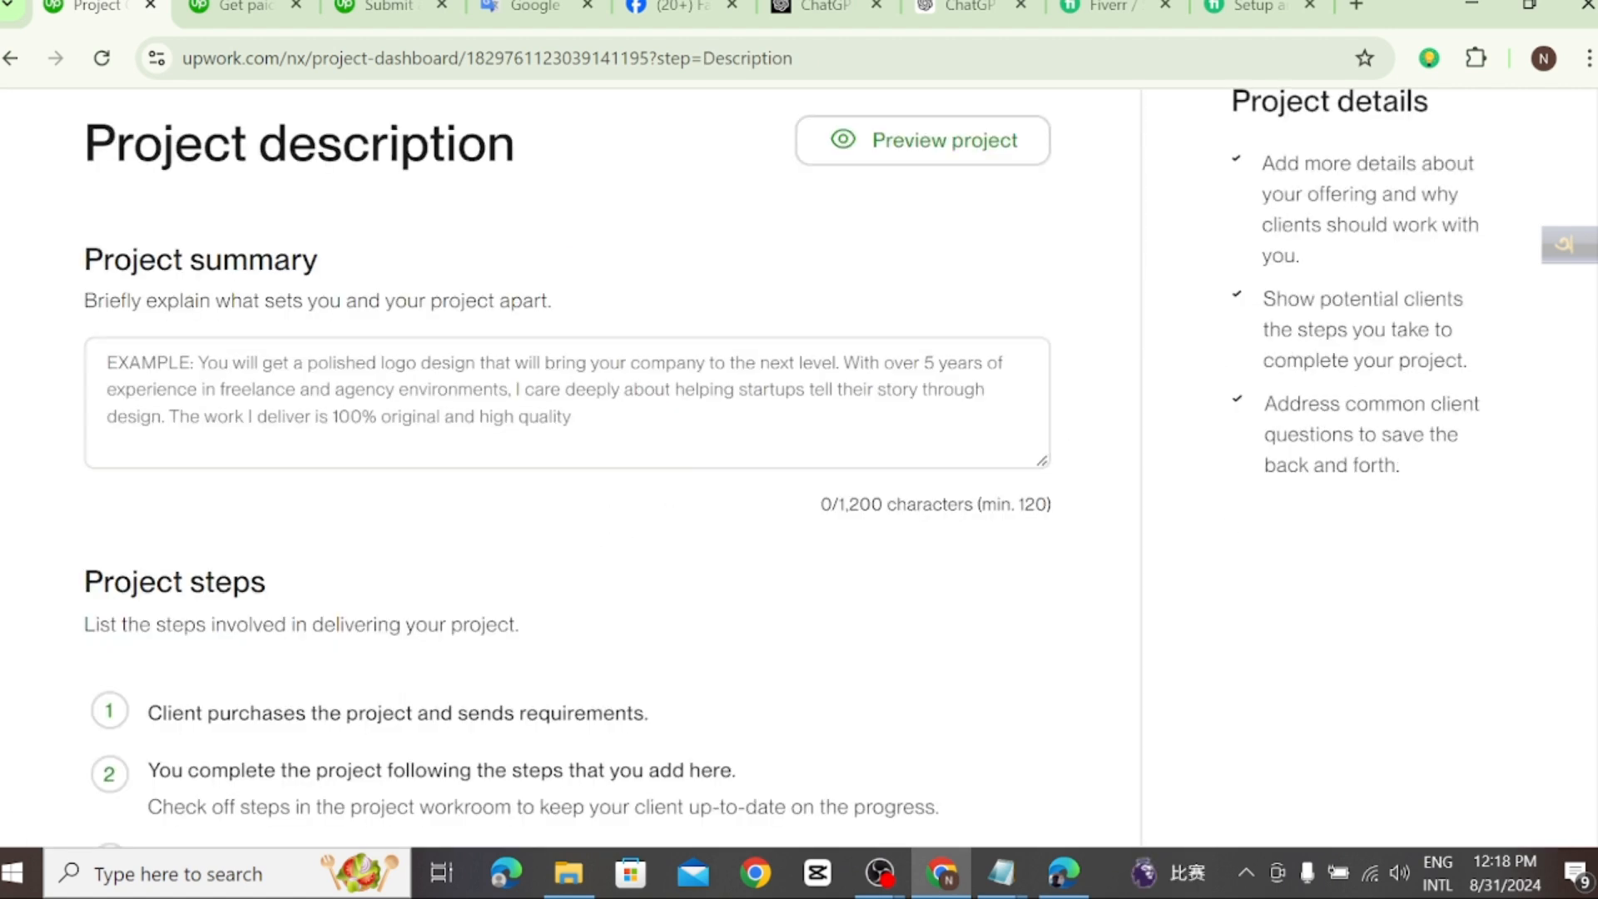
Step: Switch to the New Text Document (2) file in Notepad and delete the line "Google Display Ads Campaigns"
{"action": "left_click", "coordinate": [566, 391]}
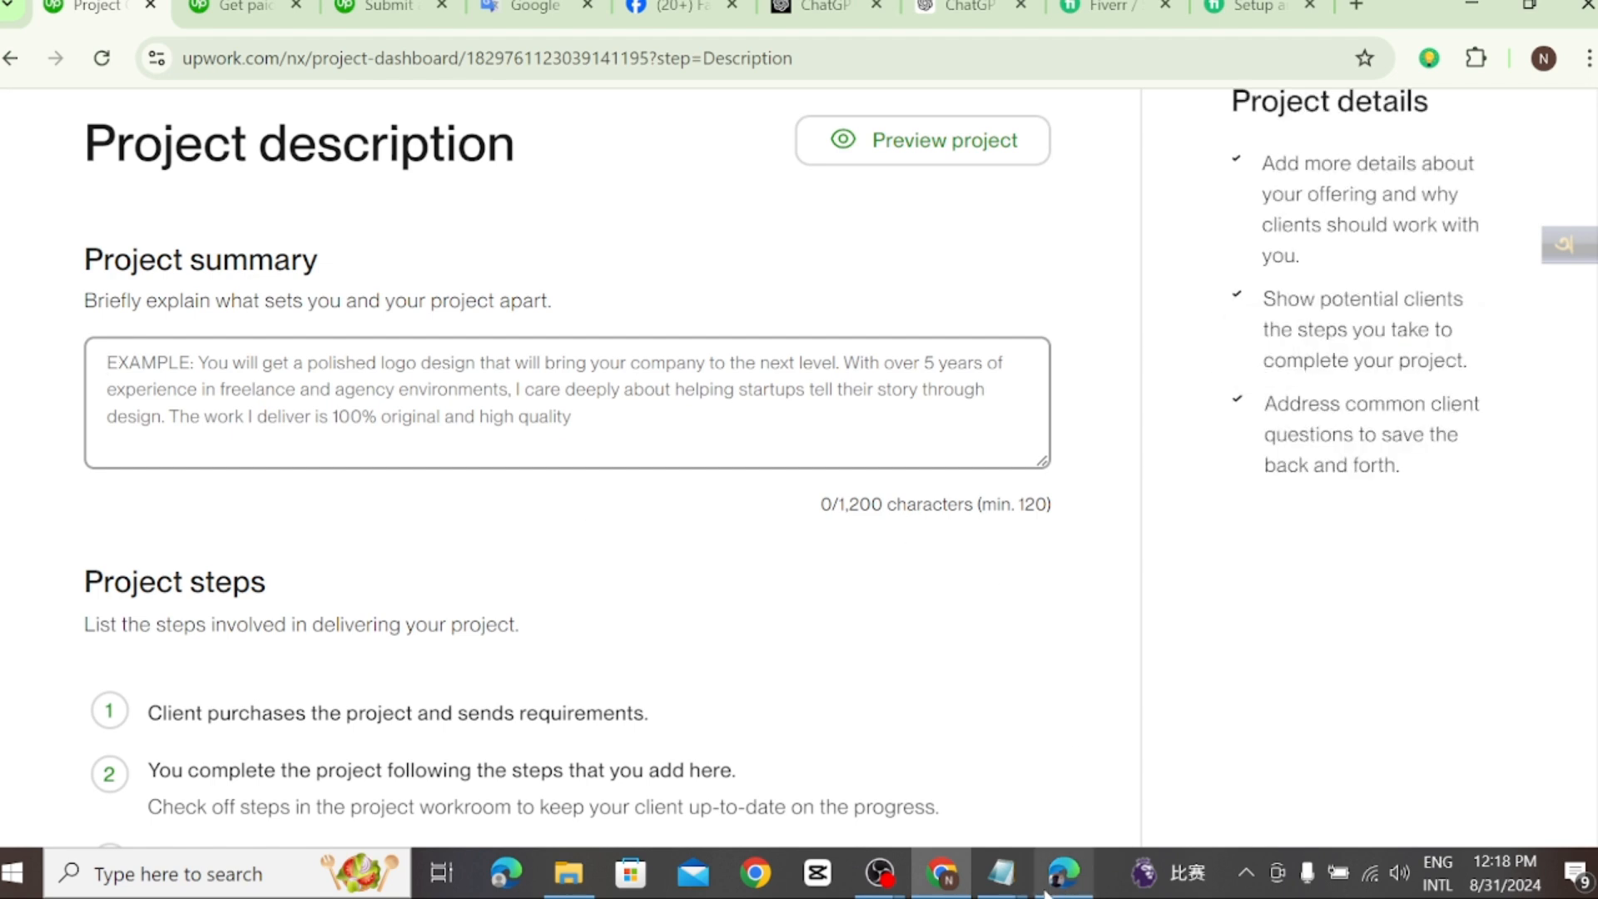
{"action": "mouse_move", "coordinate": [1002, 879]}
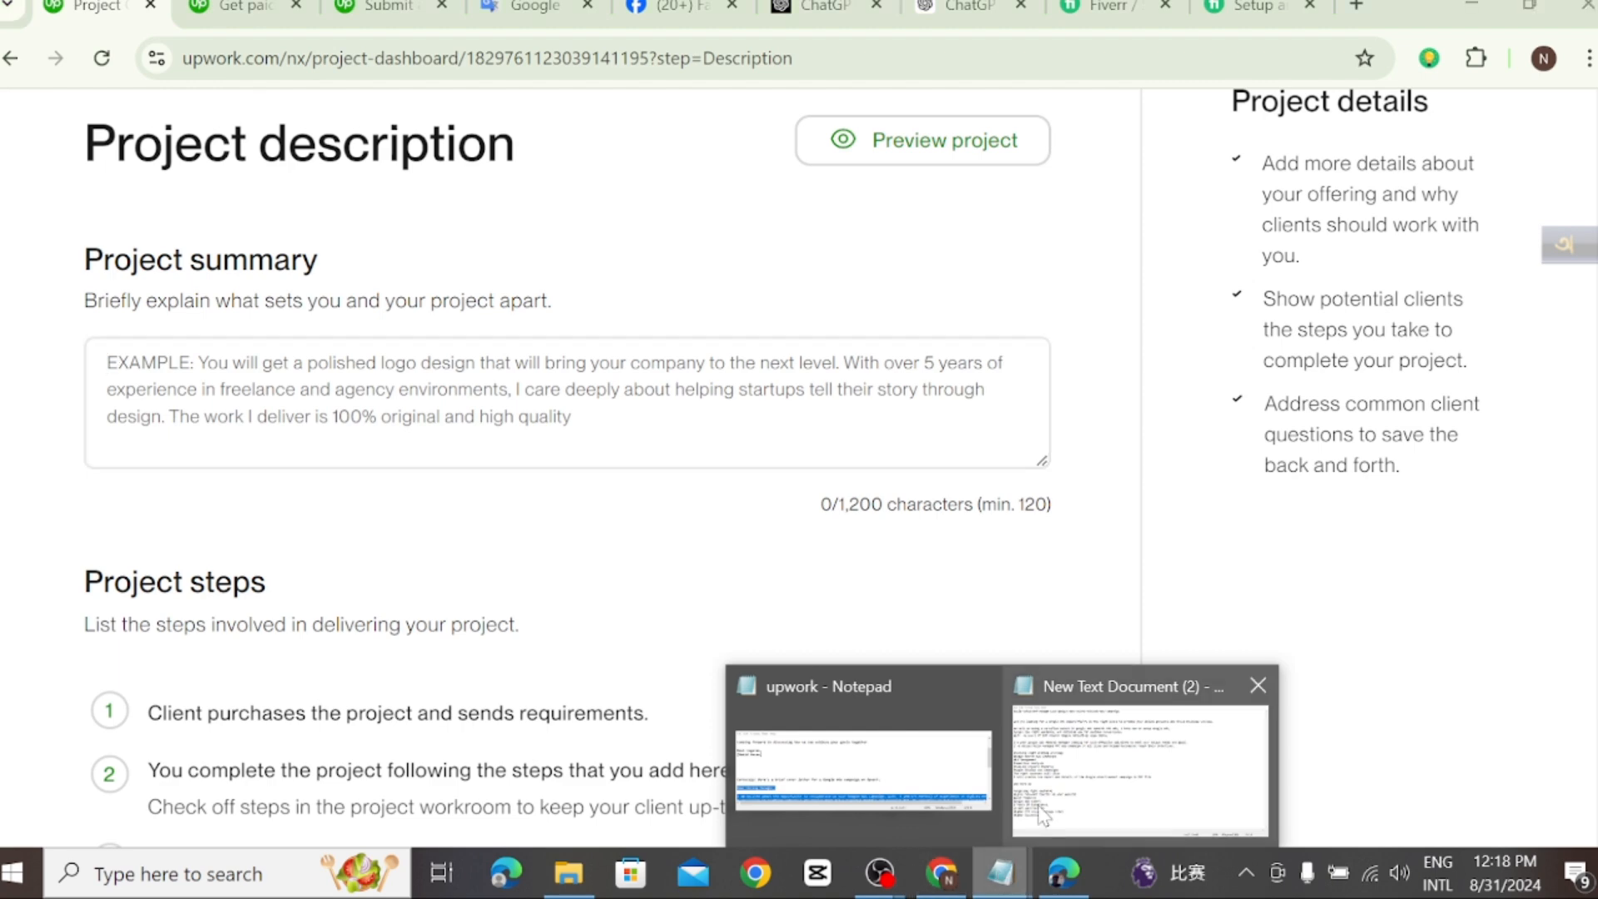
{"action": "left_click", "coordinate": [1072, 782]}
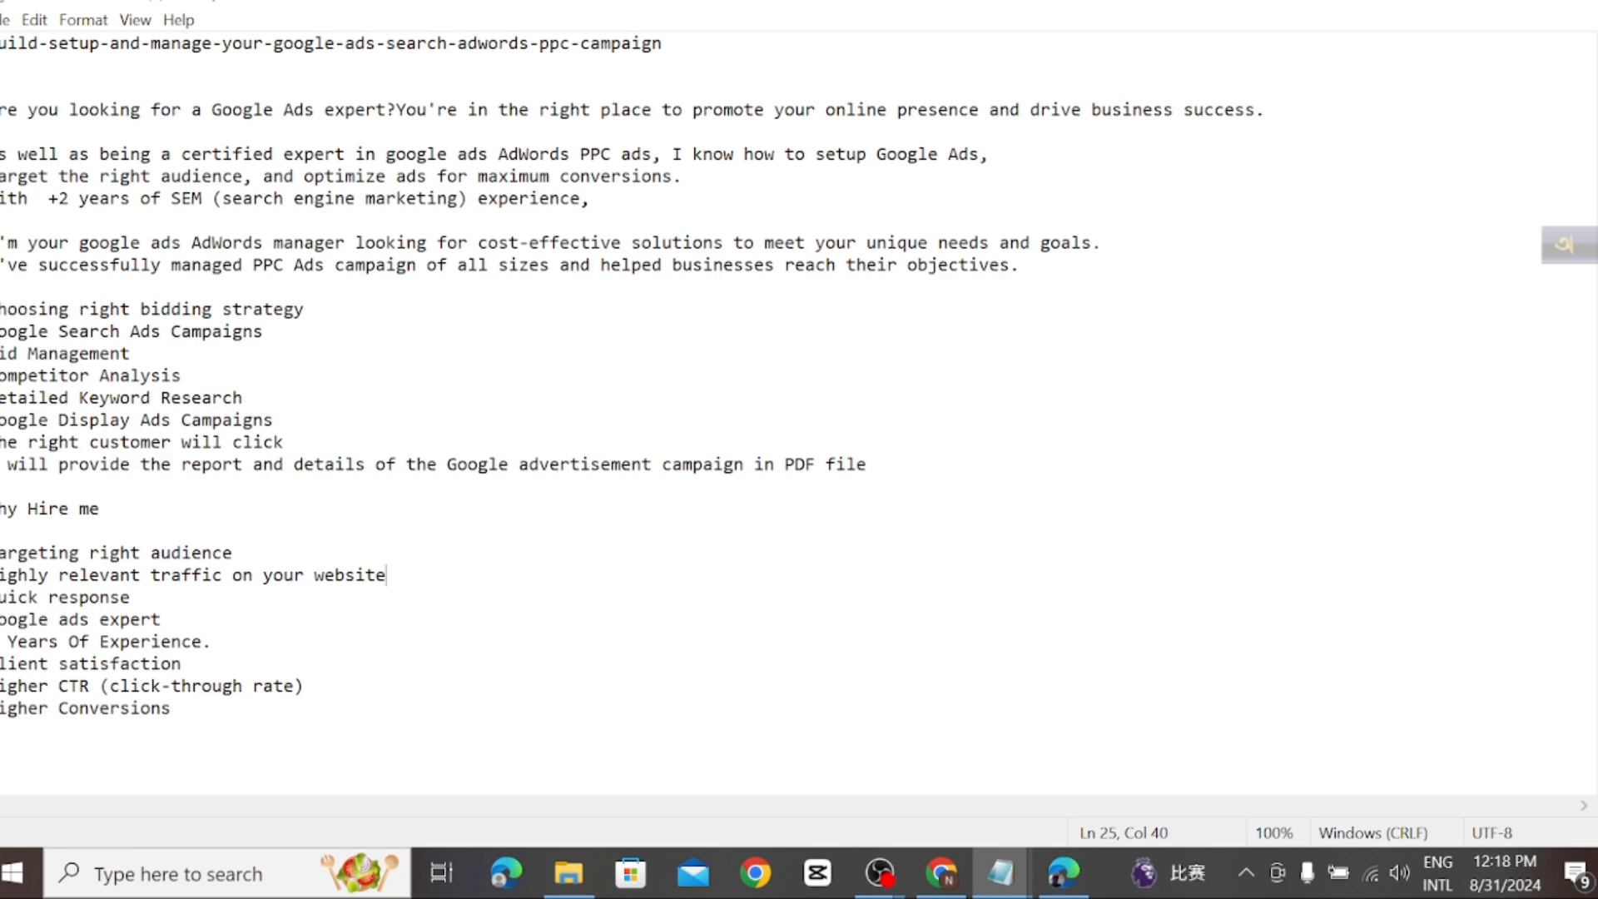
{"action": "left_click_drag", "start_coordinate": [275, 421], "coordinate": [0, 420]}
{"action": "type", "text": "G"}
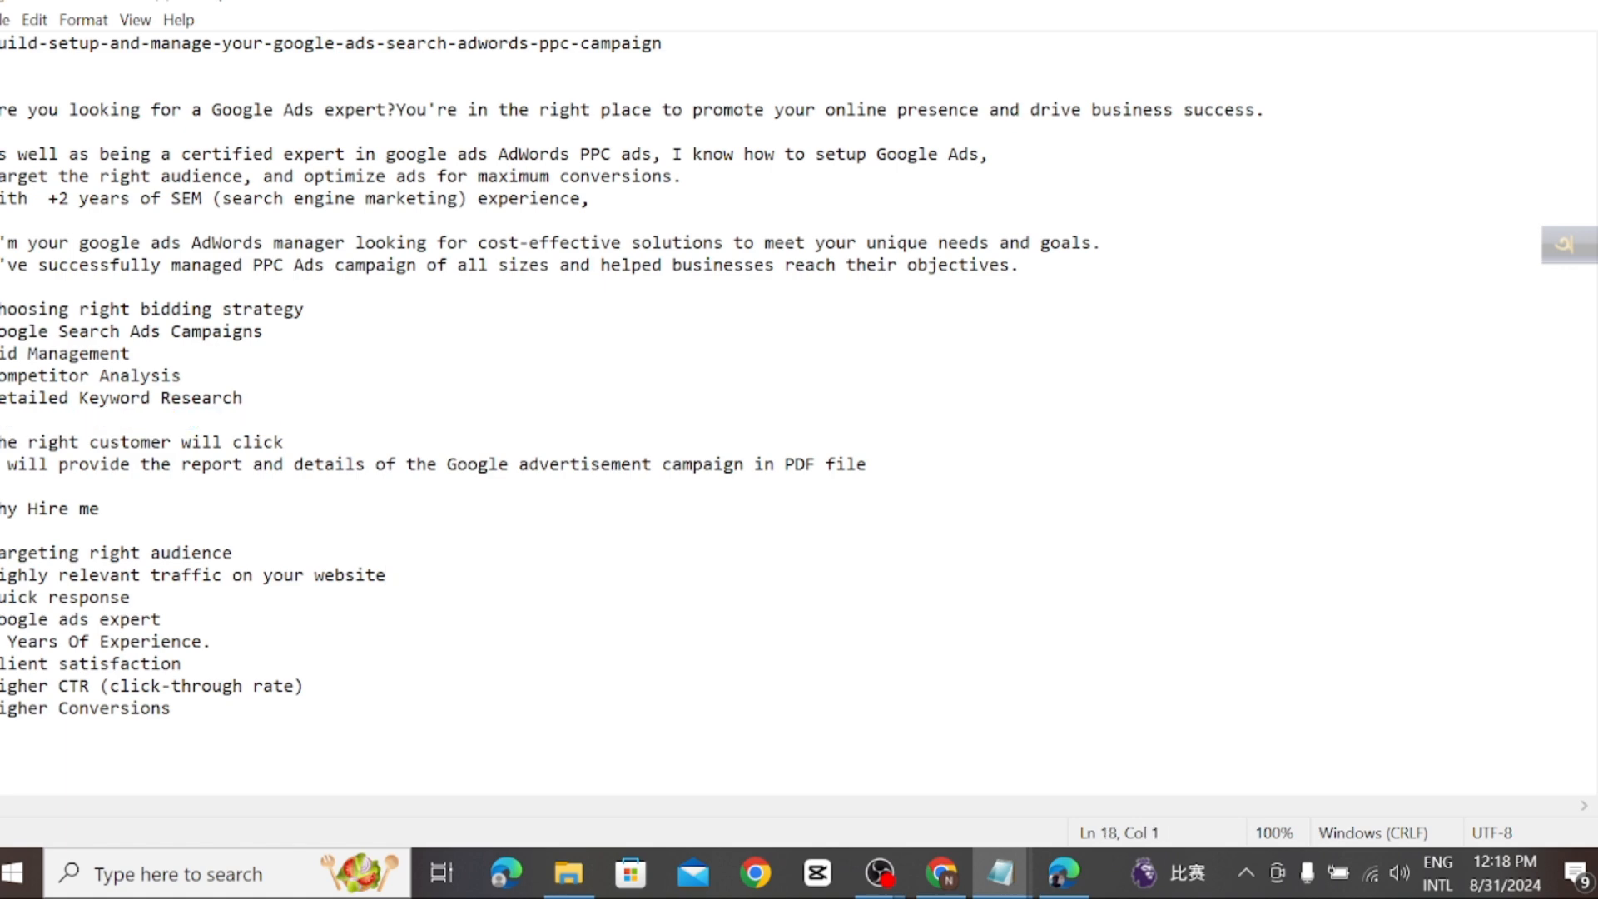
{"action": "key", "text": "BackSpace"}
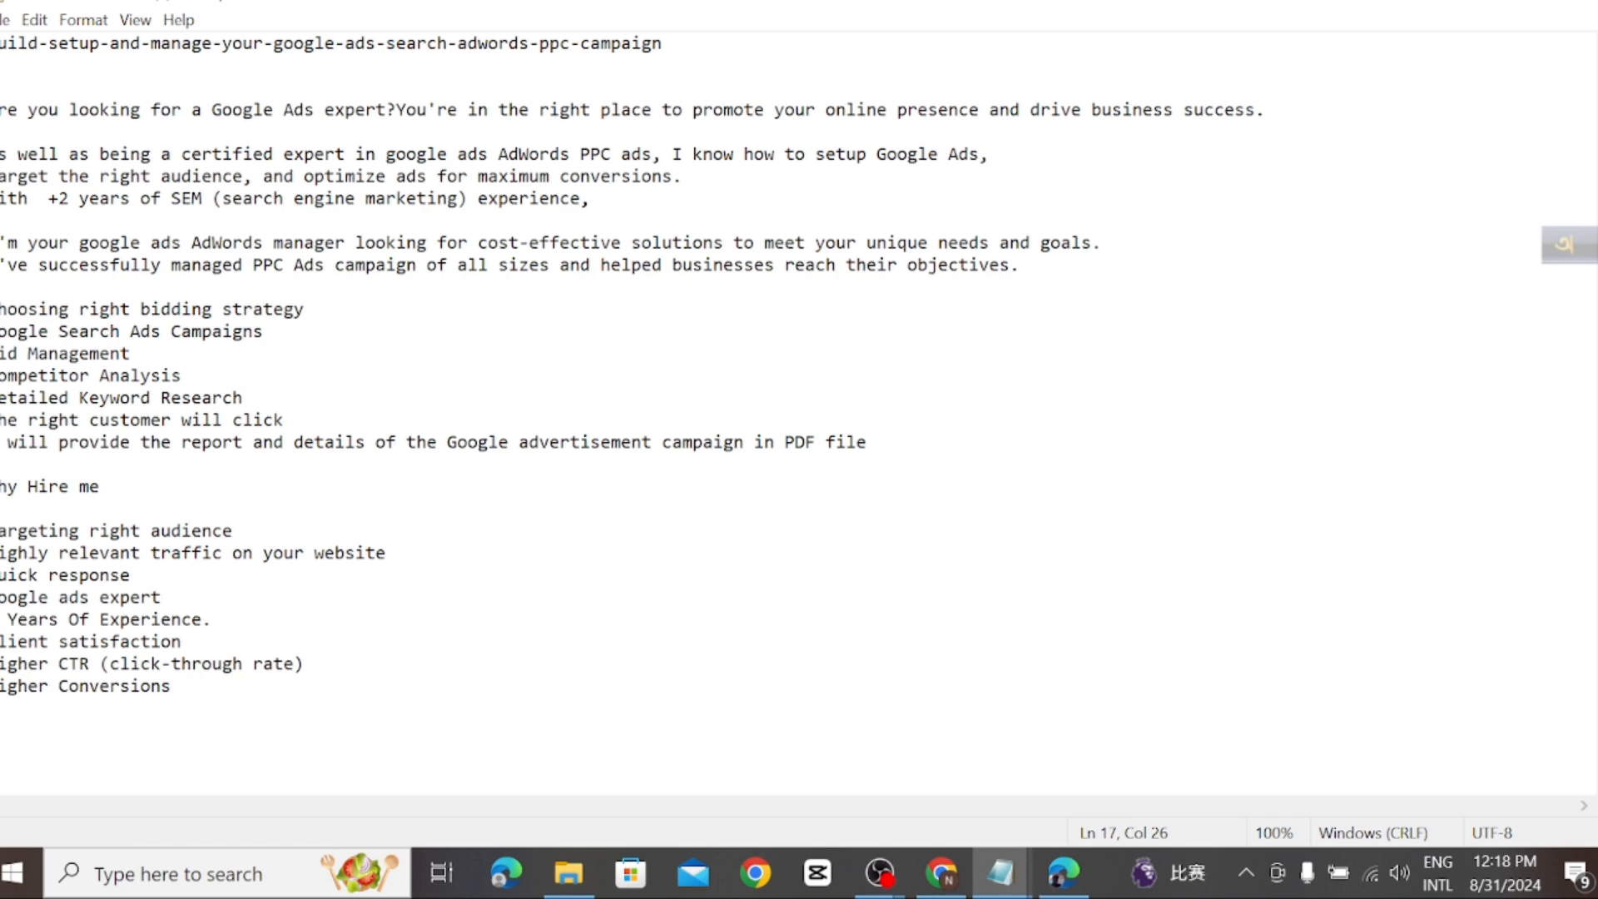
Step: Copy the line "Targeting right audience" to the end of the service list and remove the "Why Hire me" heading below it
{"action": "key", "text": "shift+Home"}
{"action": "key", "text": "ctrl+c"}
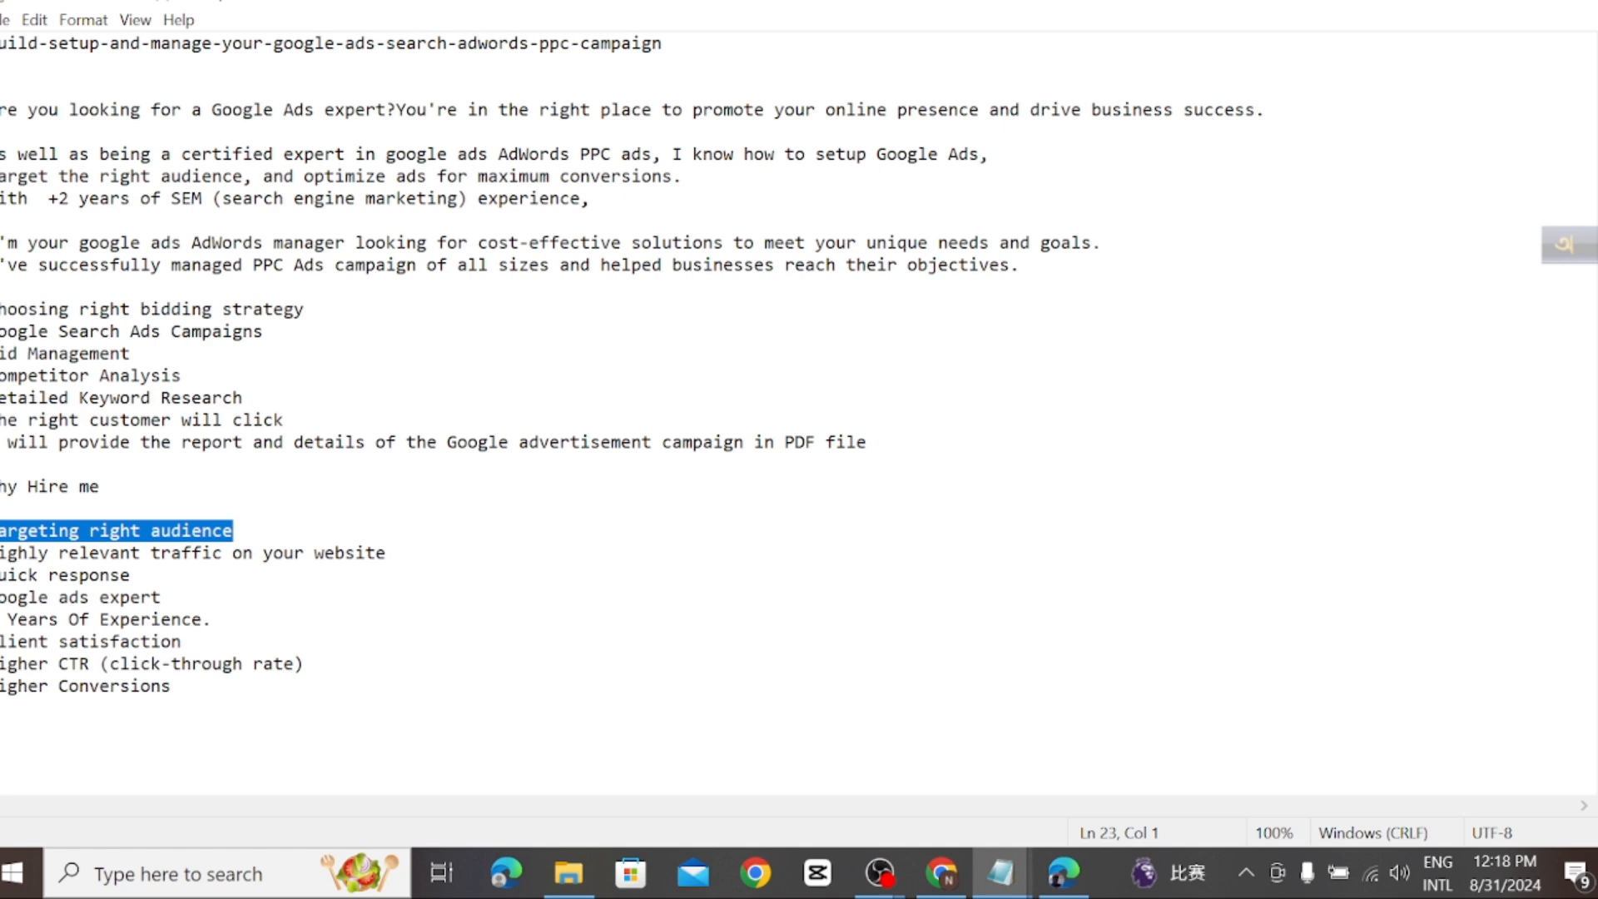
{"action": "left_click", "coordinate": [3, 464]}
{"action": "key", "text": "ctrl+v"}
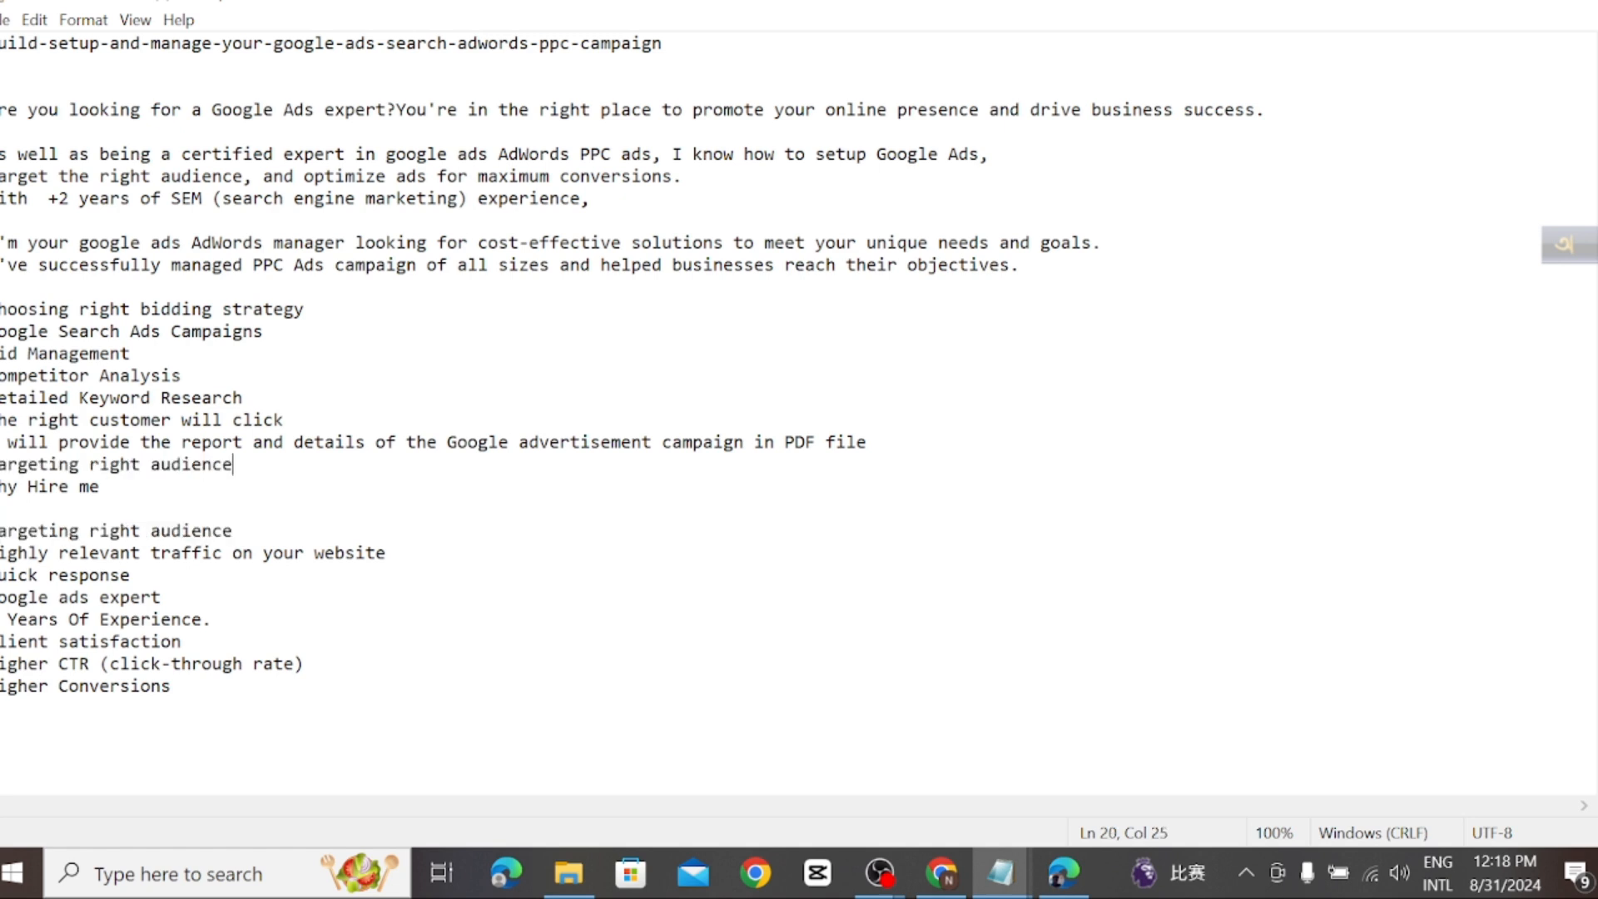
{"action": "left_click", "coordinate": [99, 486]}
{"action": "key", "text": "shift+Up"}
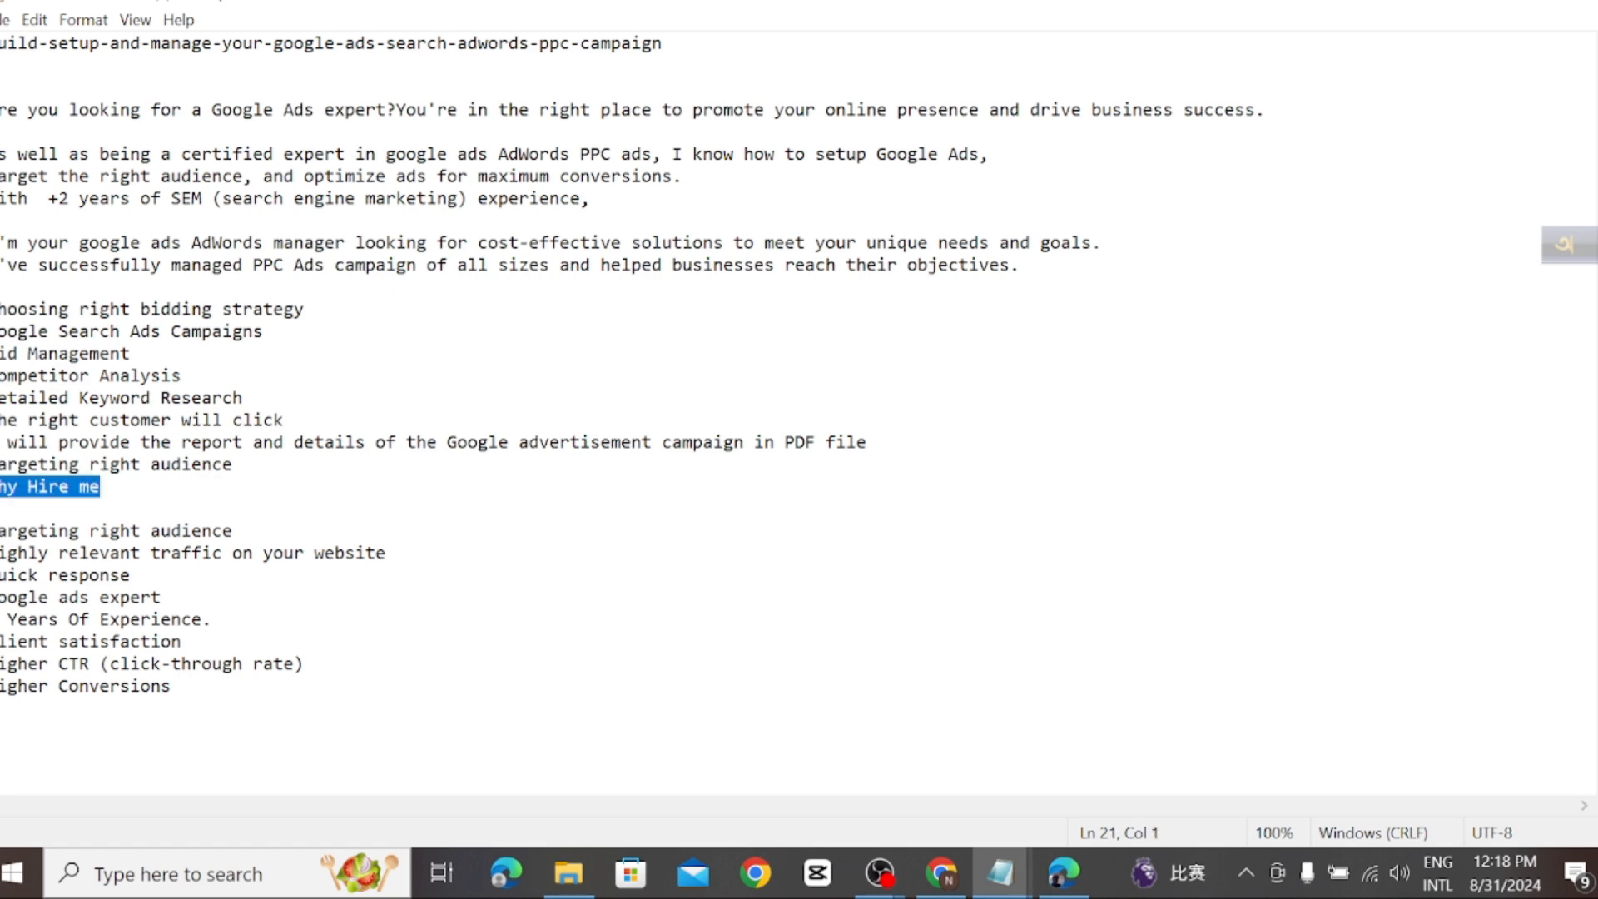
{"action": "type", "text": "W"}
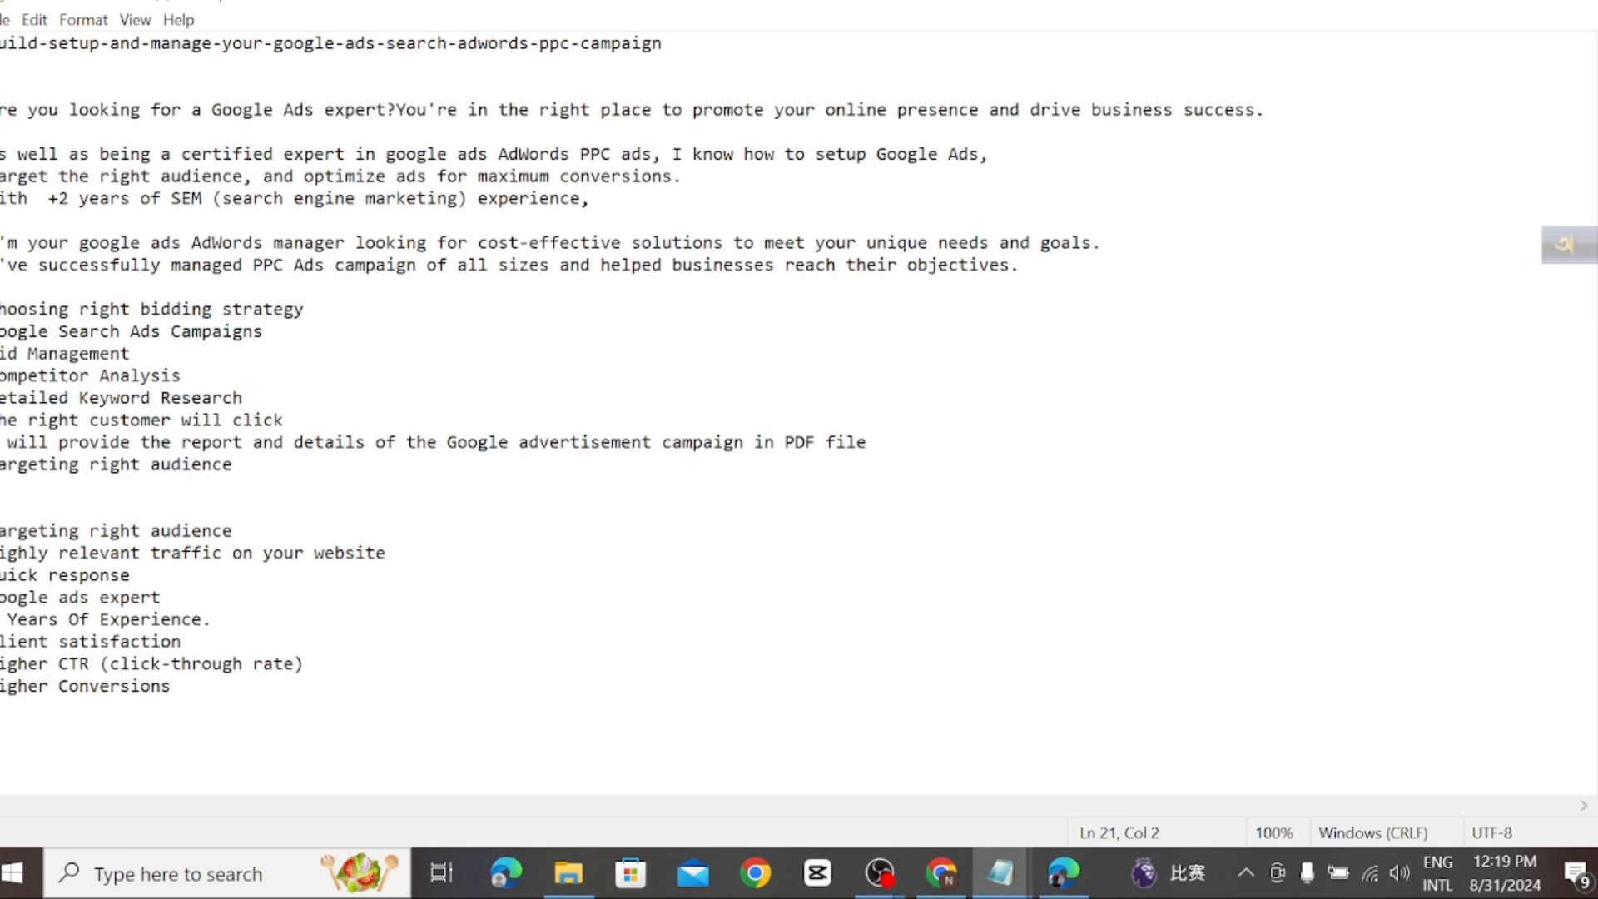
{"action": "key", "text": "shift+Up"}
{"action": "key", "text": "shift+Up"}
{"action": "key", "text": "shift+Up"}
{"action": "key", "text": "shift+Up"}
{"action": "key", "text": "shift+Up"}
{"action": "key", "text": "shift+Up"}
{"action": "key", "text": "shift+Up"}
{"action": "key", "text": "shift+Up"}
{"action": "key", "text": "shift+Up"}
{"action": "key", "text": "shift+Up"}
{"action": "key", "text": "shift+Up"}
{"action": "key", "text": "shift+Up"}
{"action": "key", "text": "shift+Up"}
{"action": "key", "text": "shift+Up"}
{"action": "key", "text": "shift+Up"}
{"action": "key", "text": "shift+Up"}
{"action": "key", "text": "shift+Up"}
{"action": "key", "text": "shift+Up"}
{"action": "key", "text": "shift+Up"}
{"action": "key", "text": "shift+Home"}
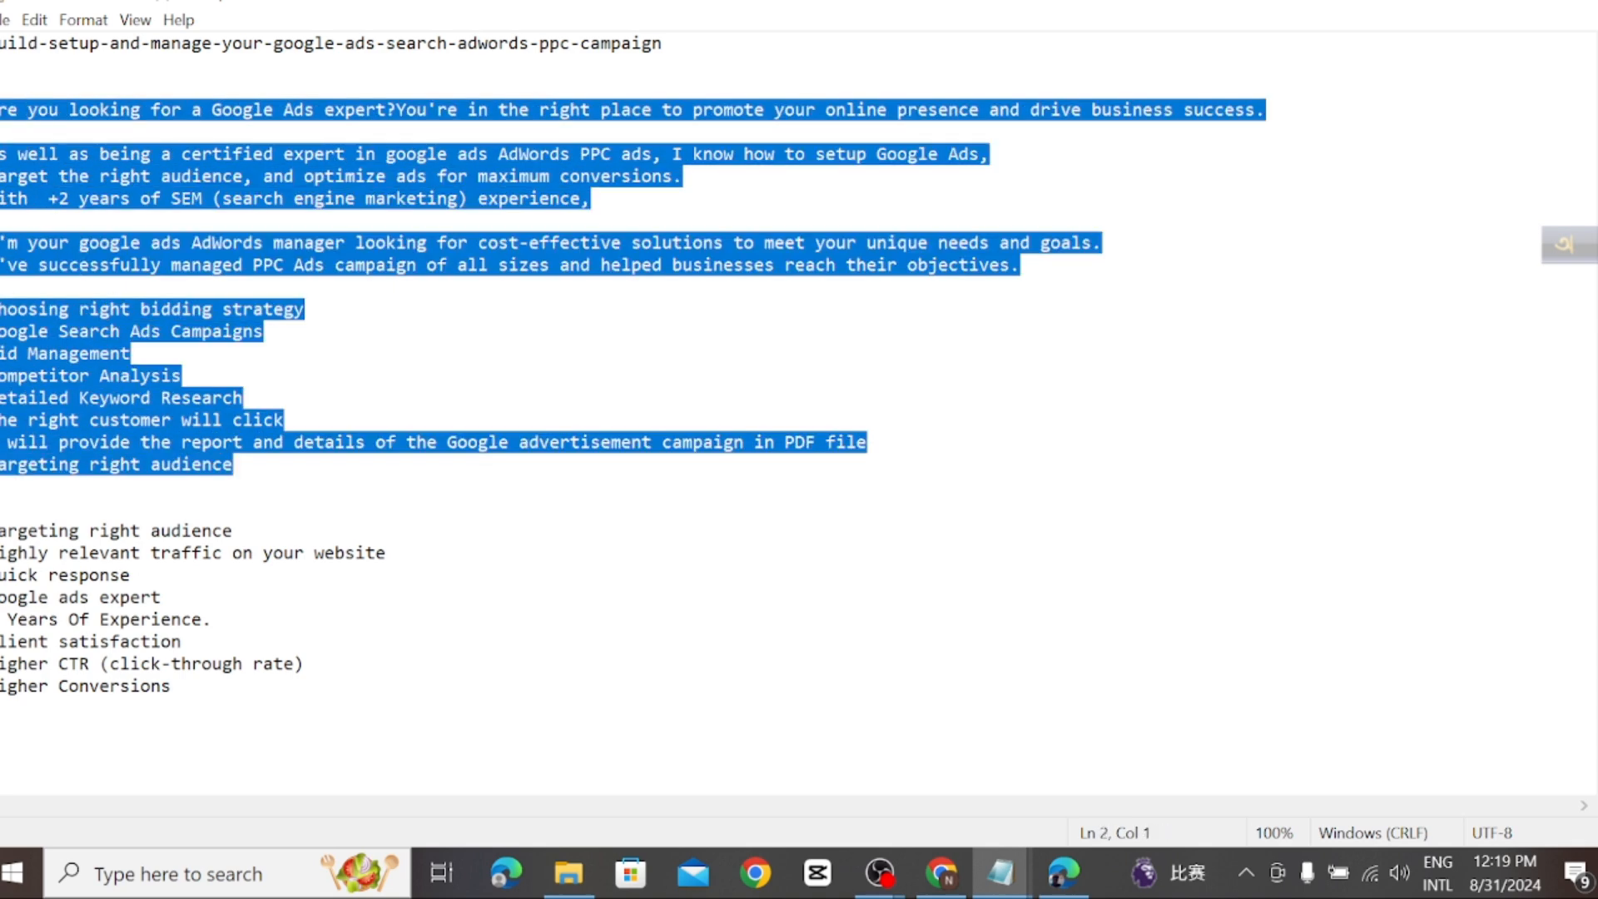
{"action": "key", "text": "shift+Up"}
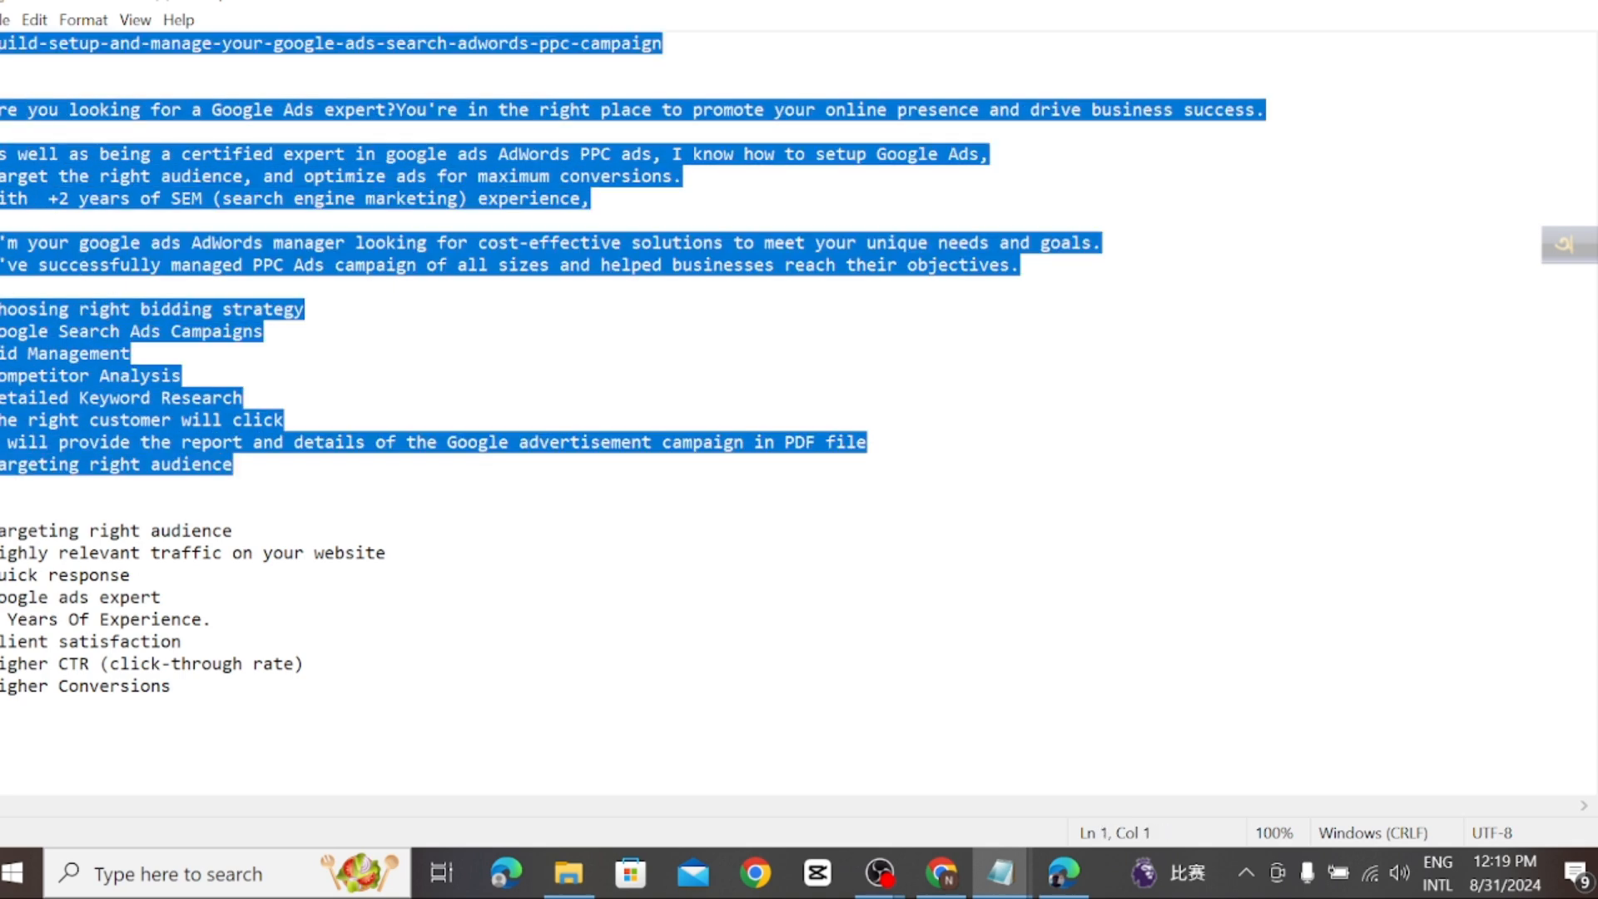
{"action": "left_click", "coordinate": [3, 87]}
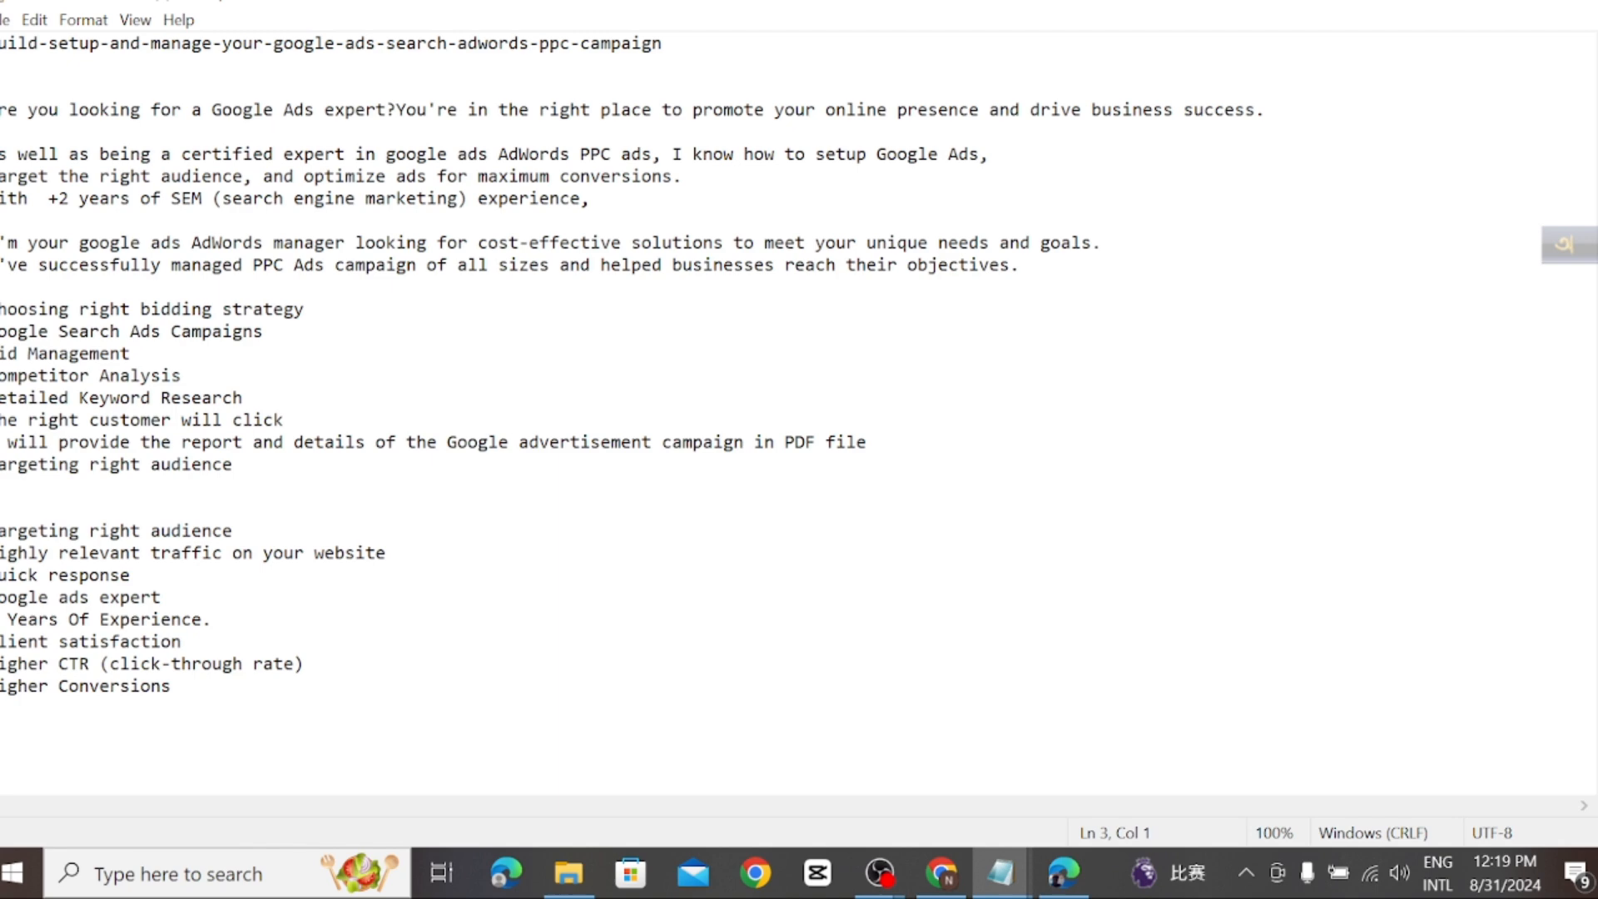
Step: Copy the text from "Are you looking for a Google Ads expert?" through "Targeting right audience" and return to the Upwork page in Chrome
{"action": "left_click_drag", "start_coordinate": [235, 464], "coordinate": [2, 111]}
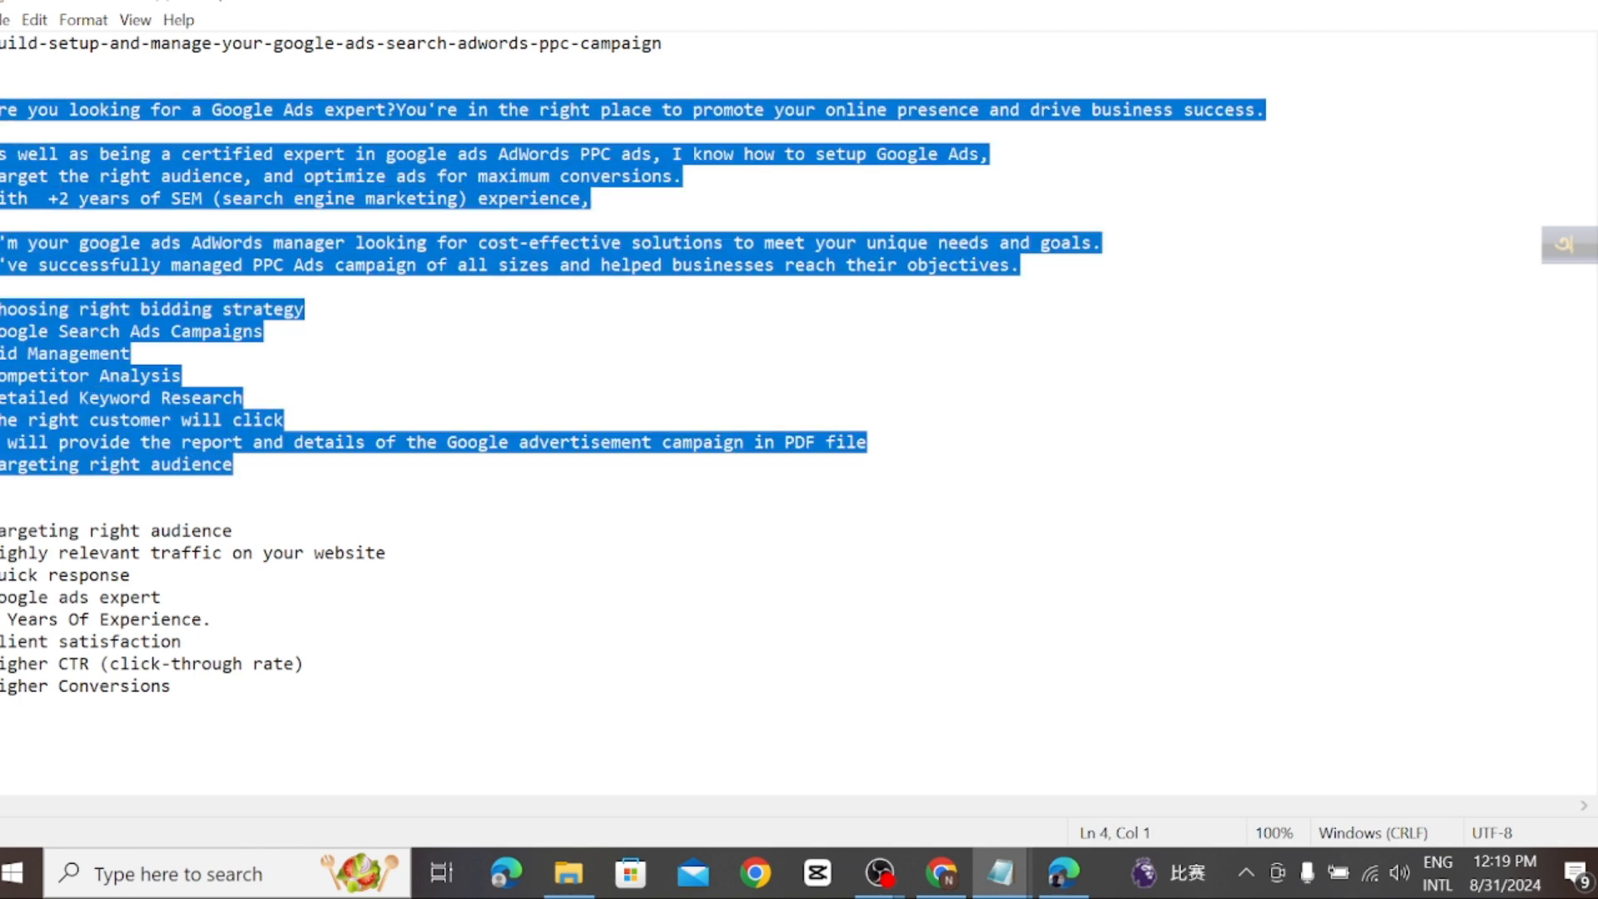
{"action": "right_click", "coordinate": [32, 174]}
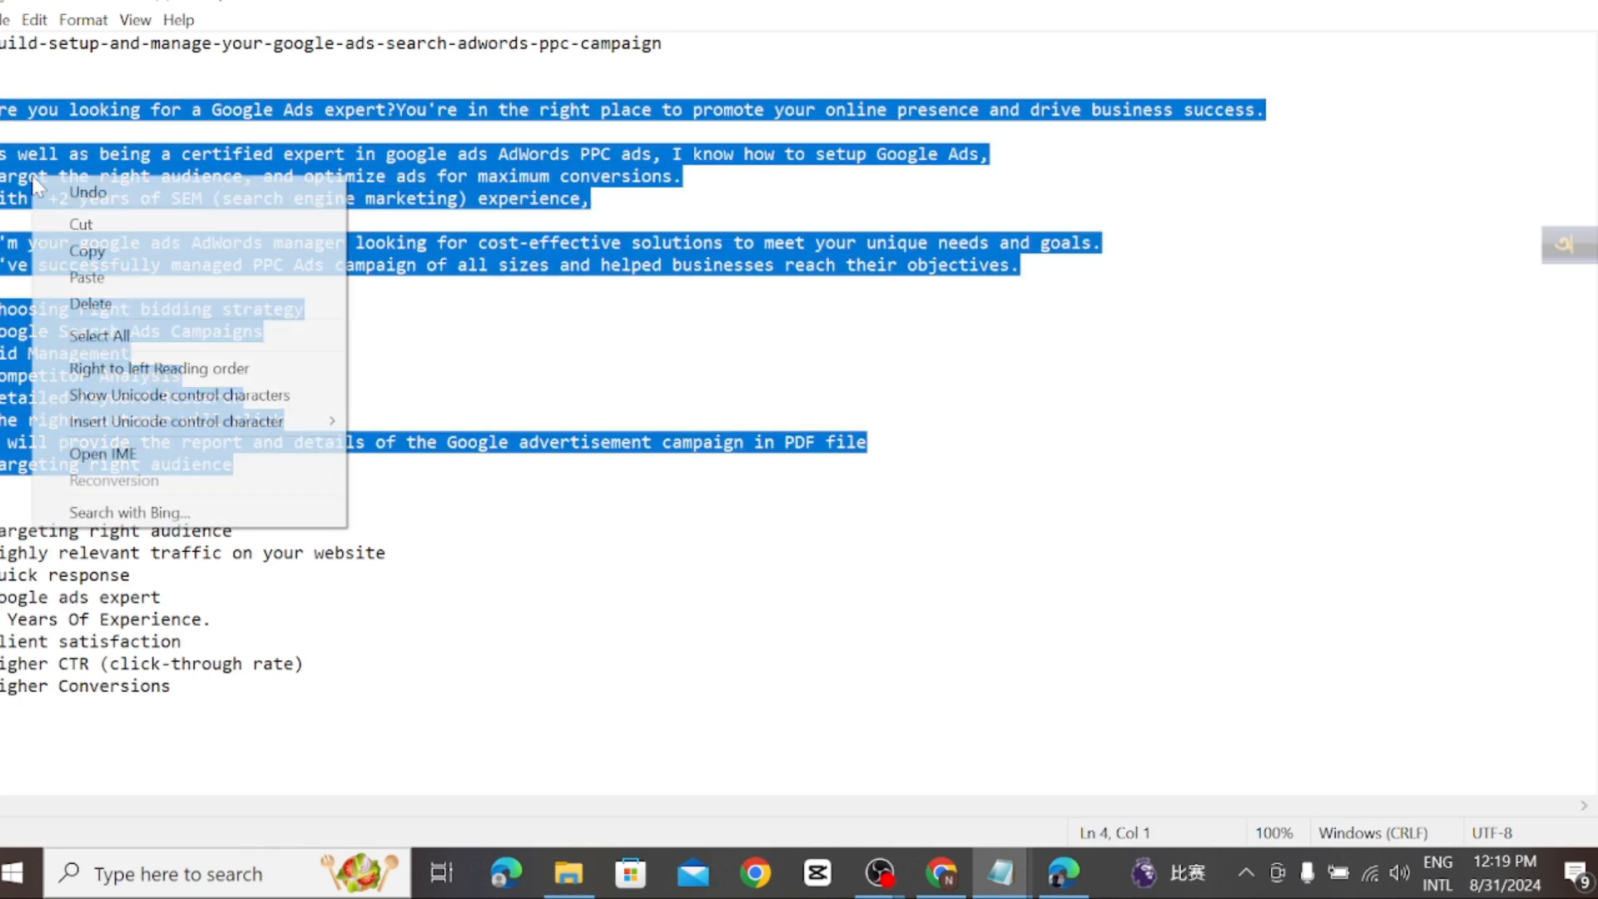
{"action": "left_click", "coordinate": [84, 250]}
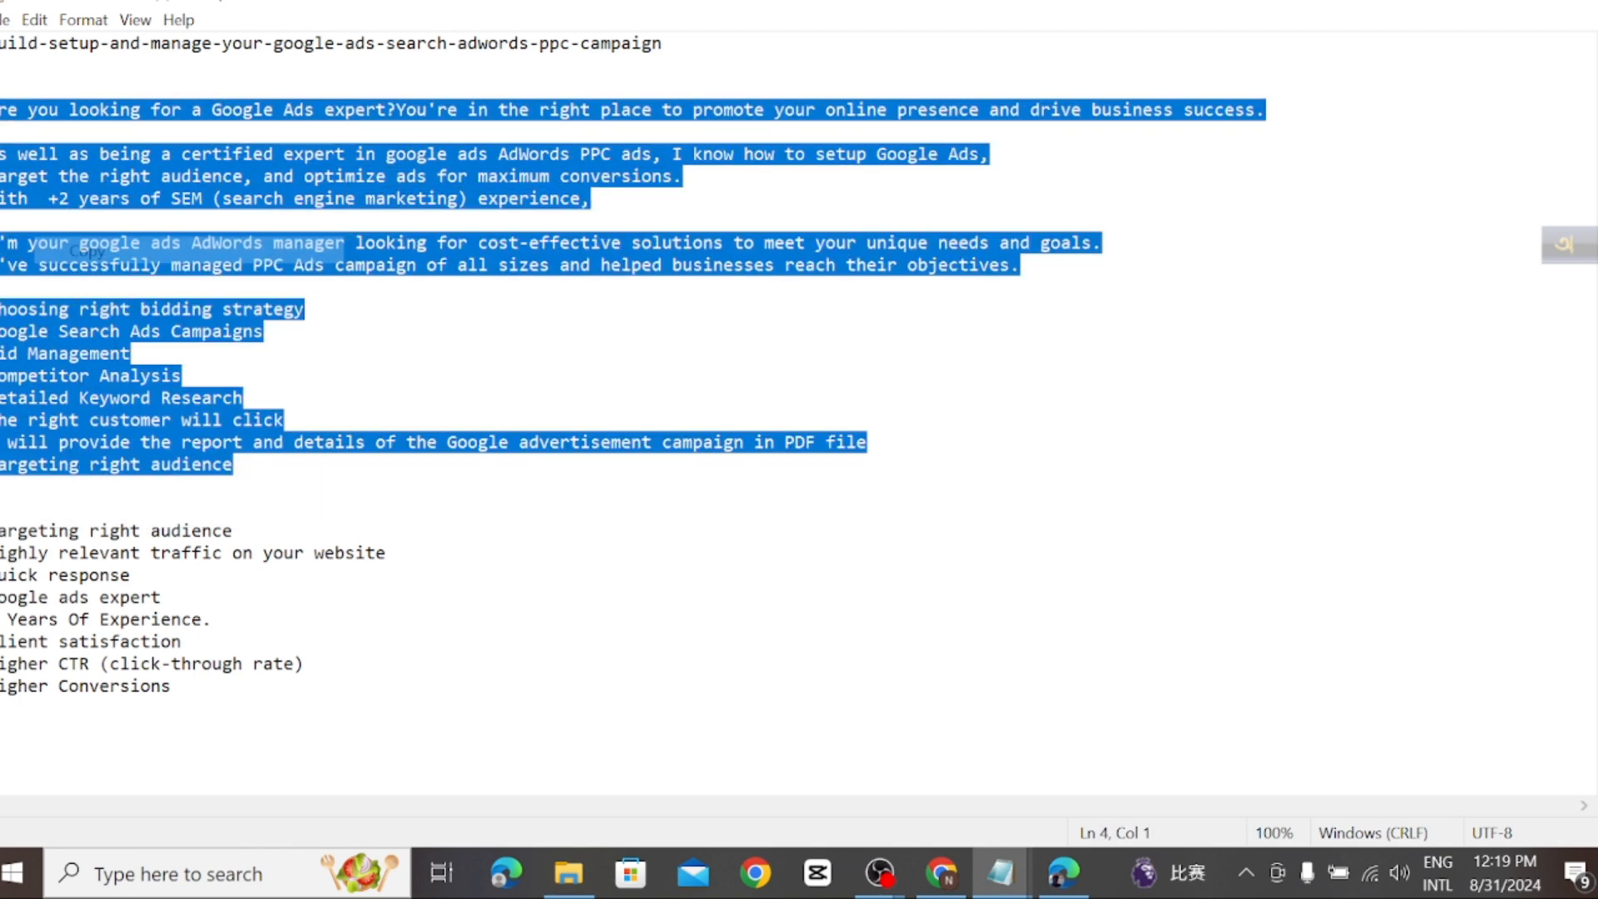
{"action": "left_click", "coordinate": [940, 887]}
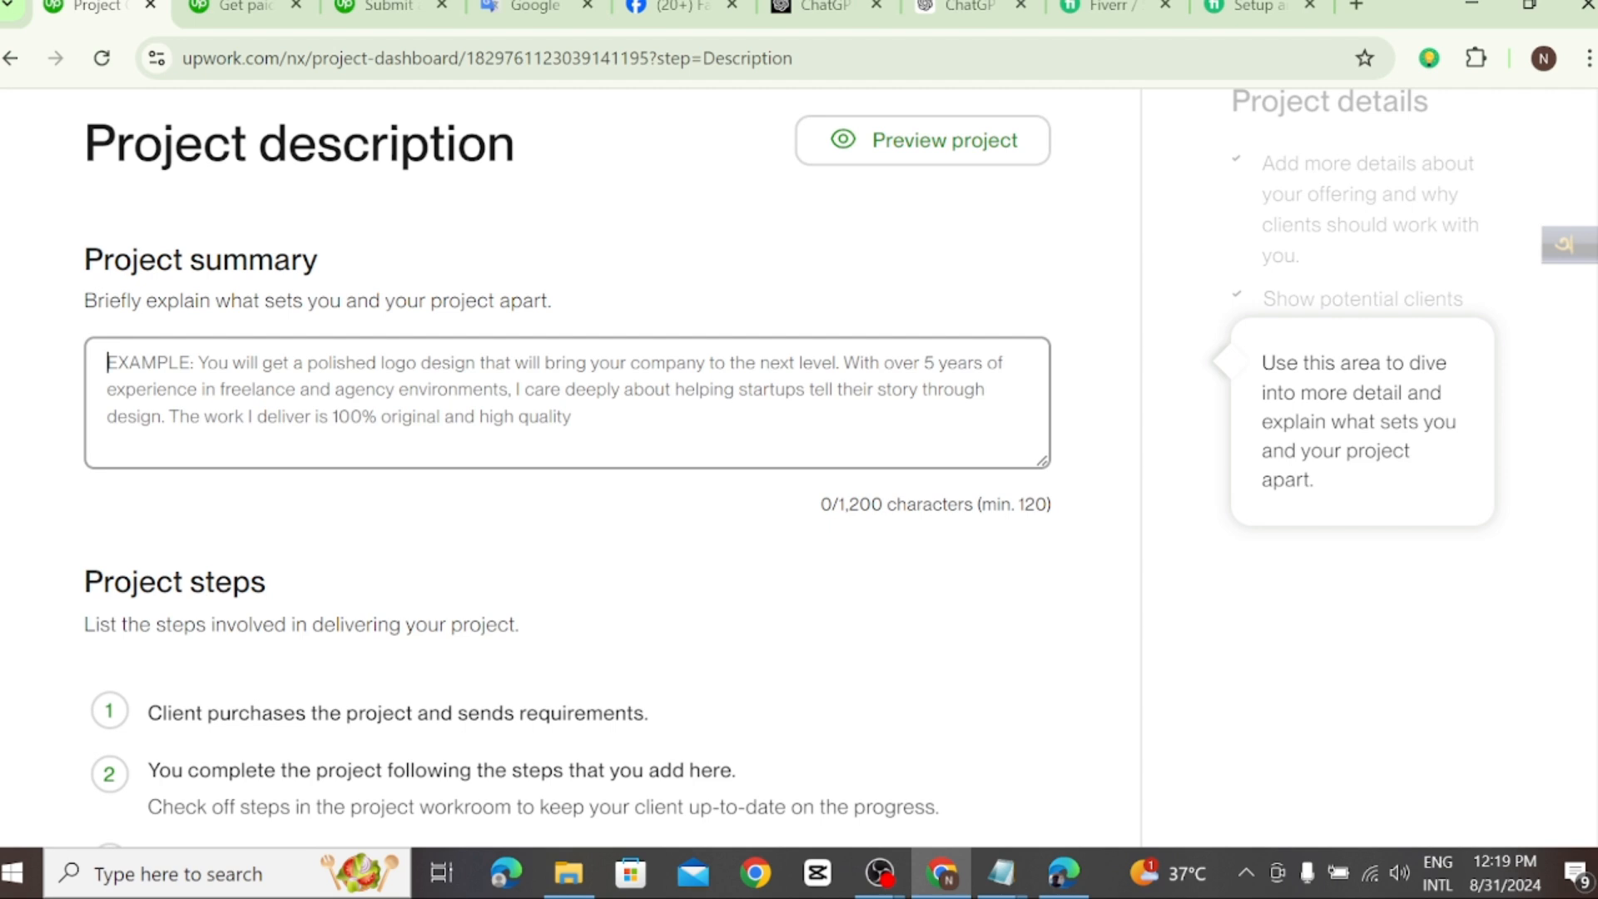
{"action": "type", "text": "yuFASCYYUXCGZn. "}
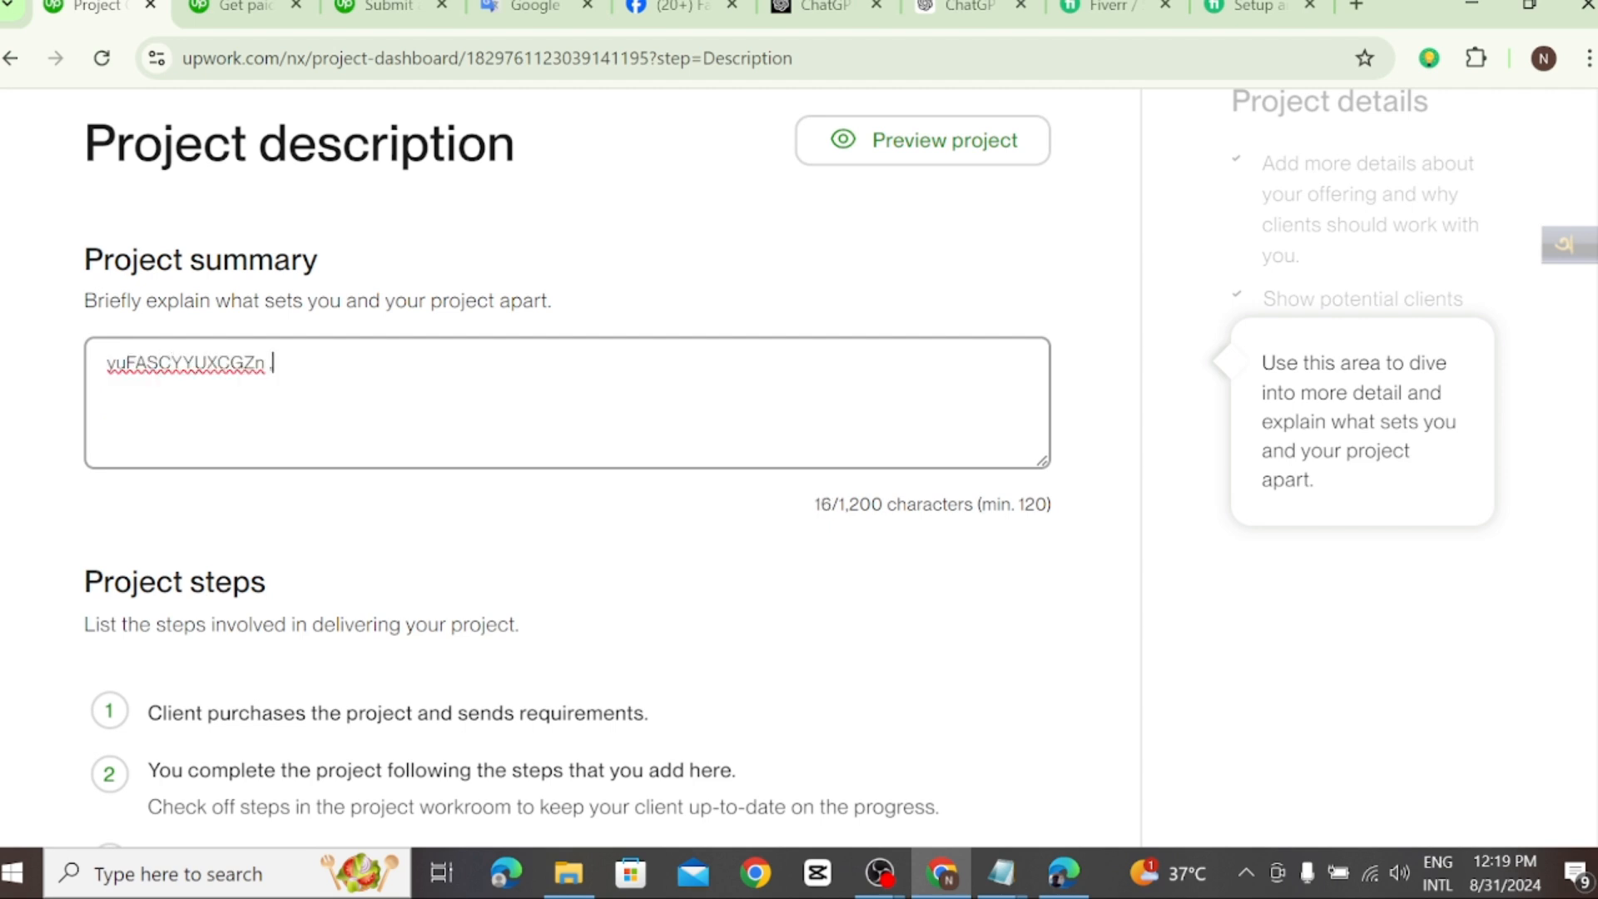
{"action": "type", "text": "AKUSDYFOAYILUSELDFGAIOWERYFLKAUWE"}
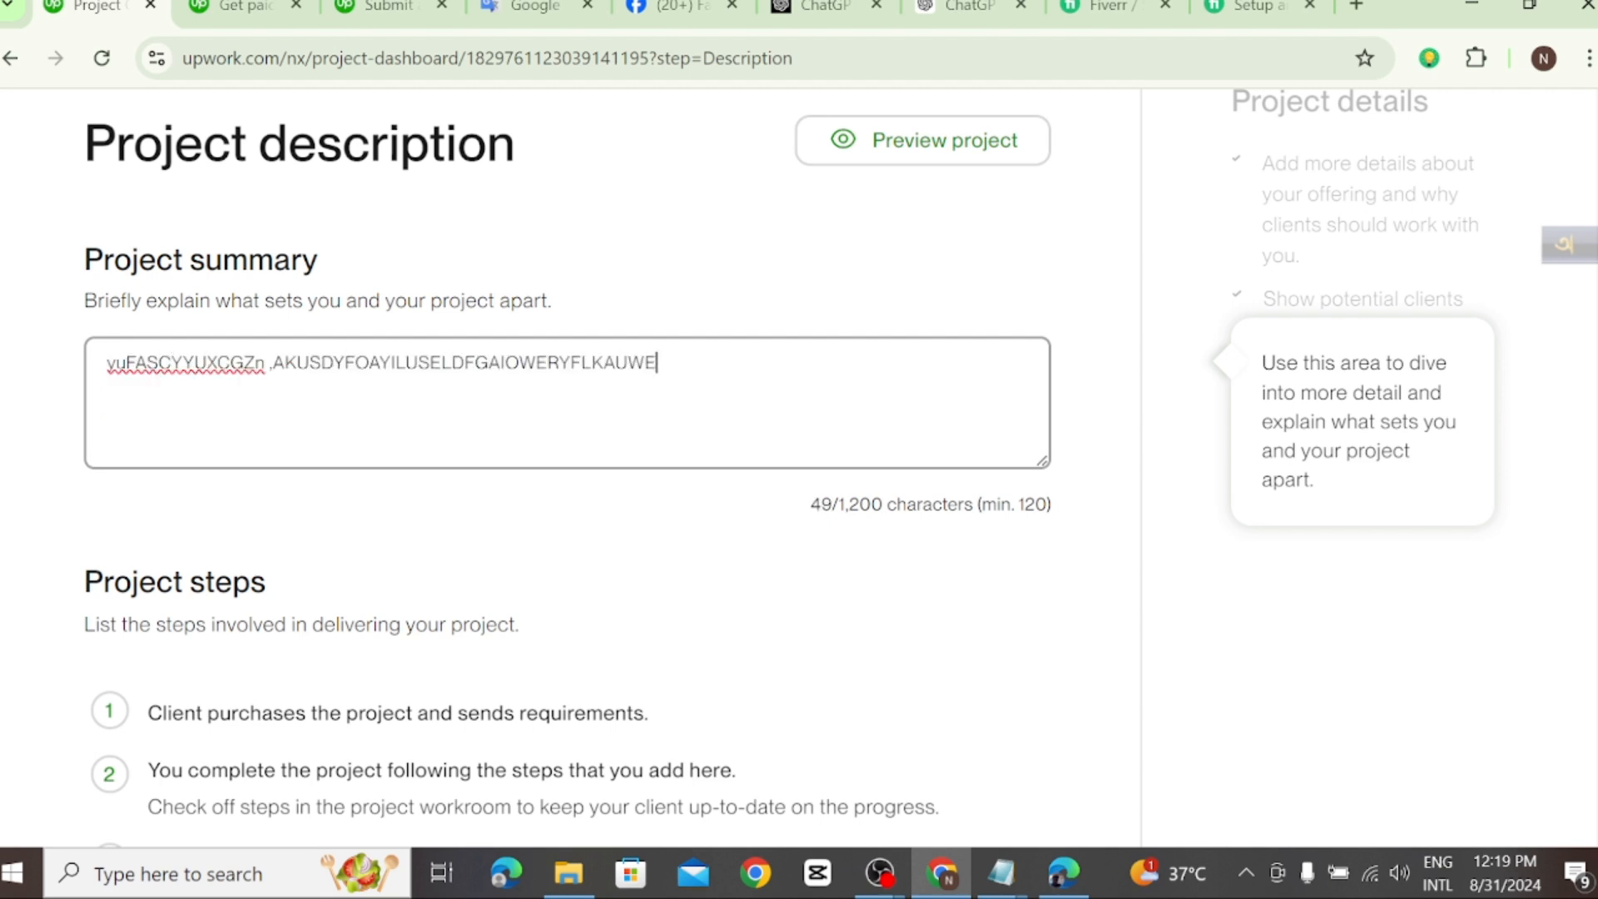
{"action": "type", "text": "RFYAQWEURYKasdjcvzd.knfvioas"}
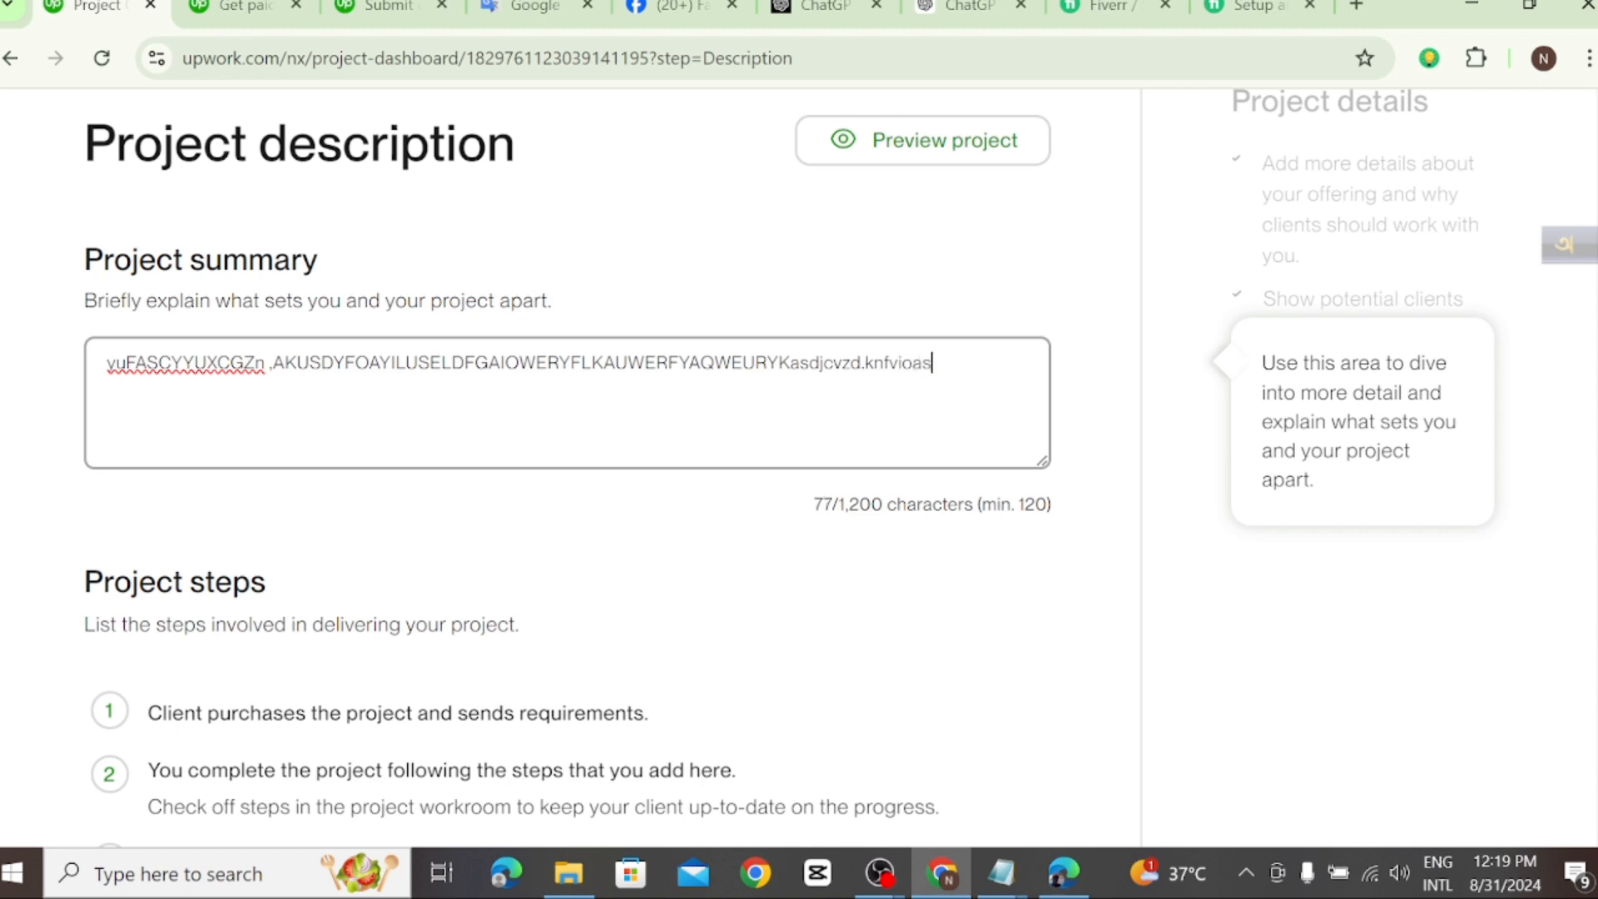
{"action": "type", "text": "urf;klsjdvuycsulfjklosiayf"}
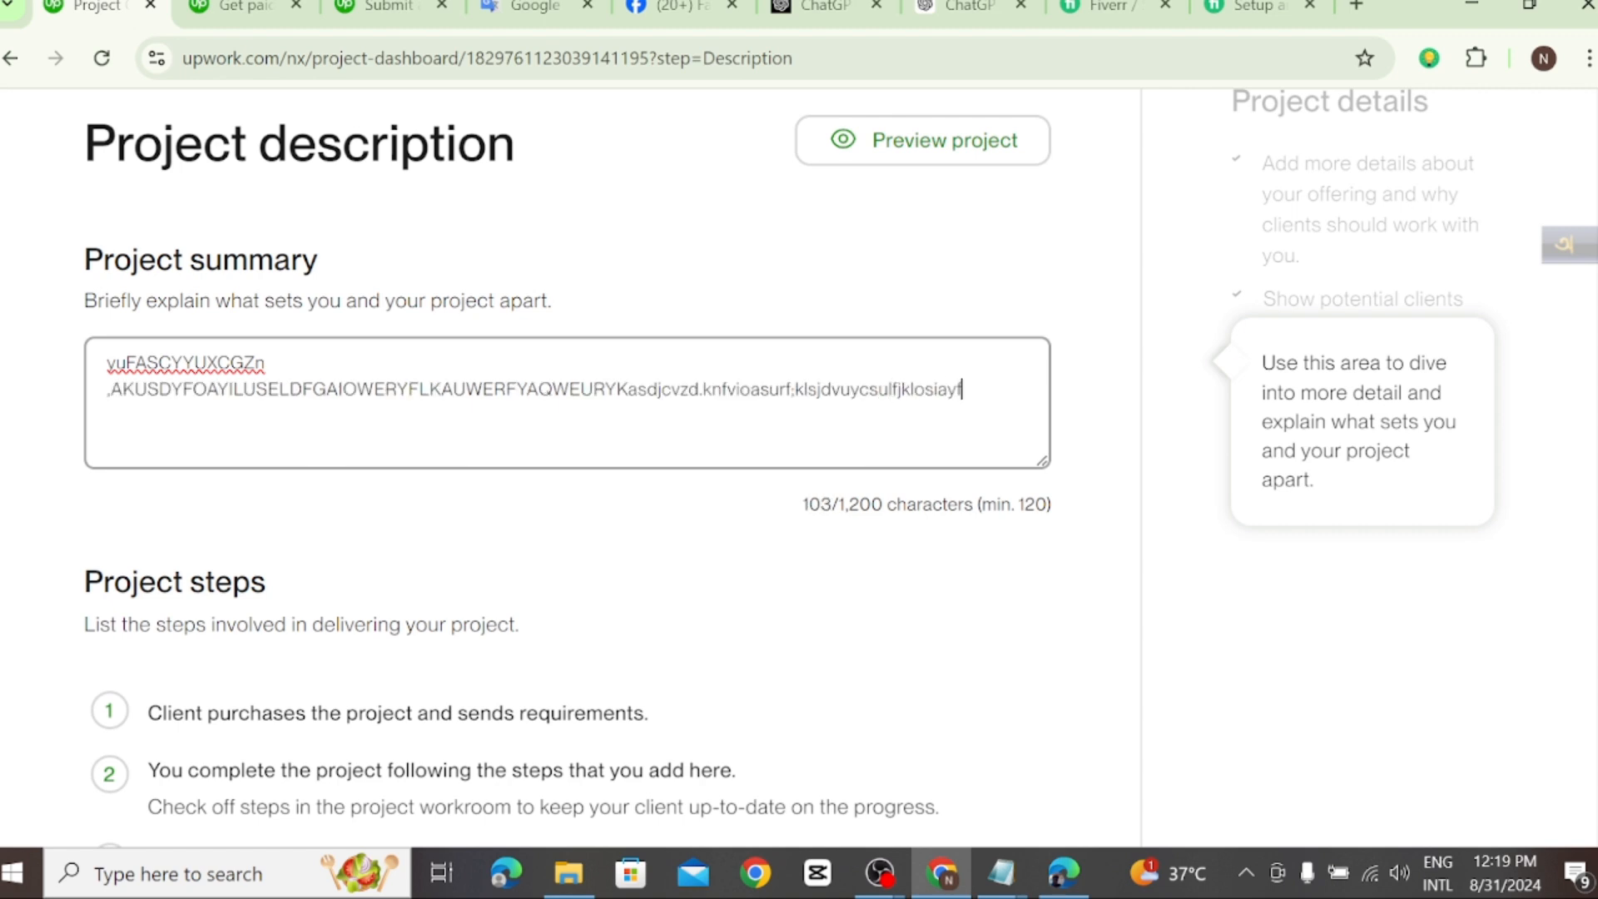
{"action": "type", "text": "hrjlyfhkasdlfnaiulysefankl"}
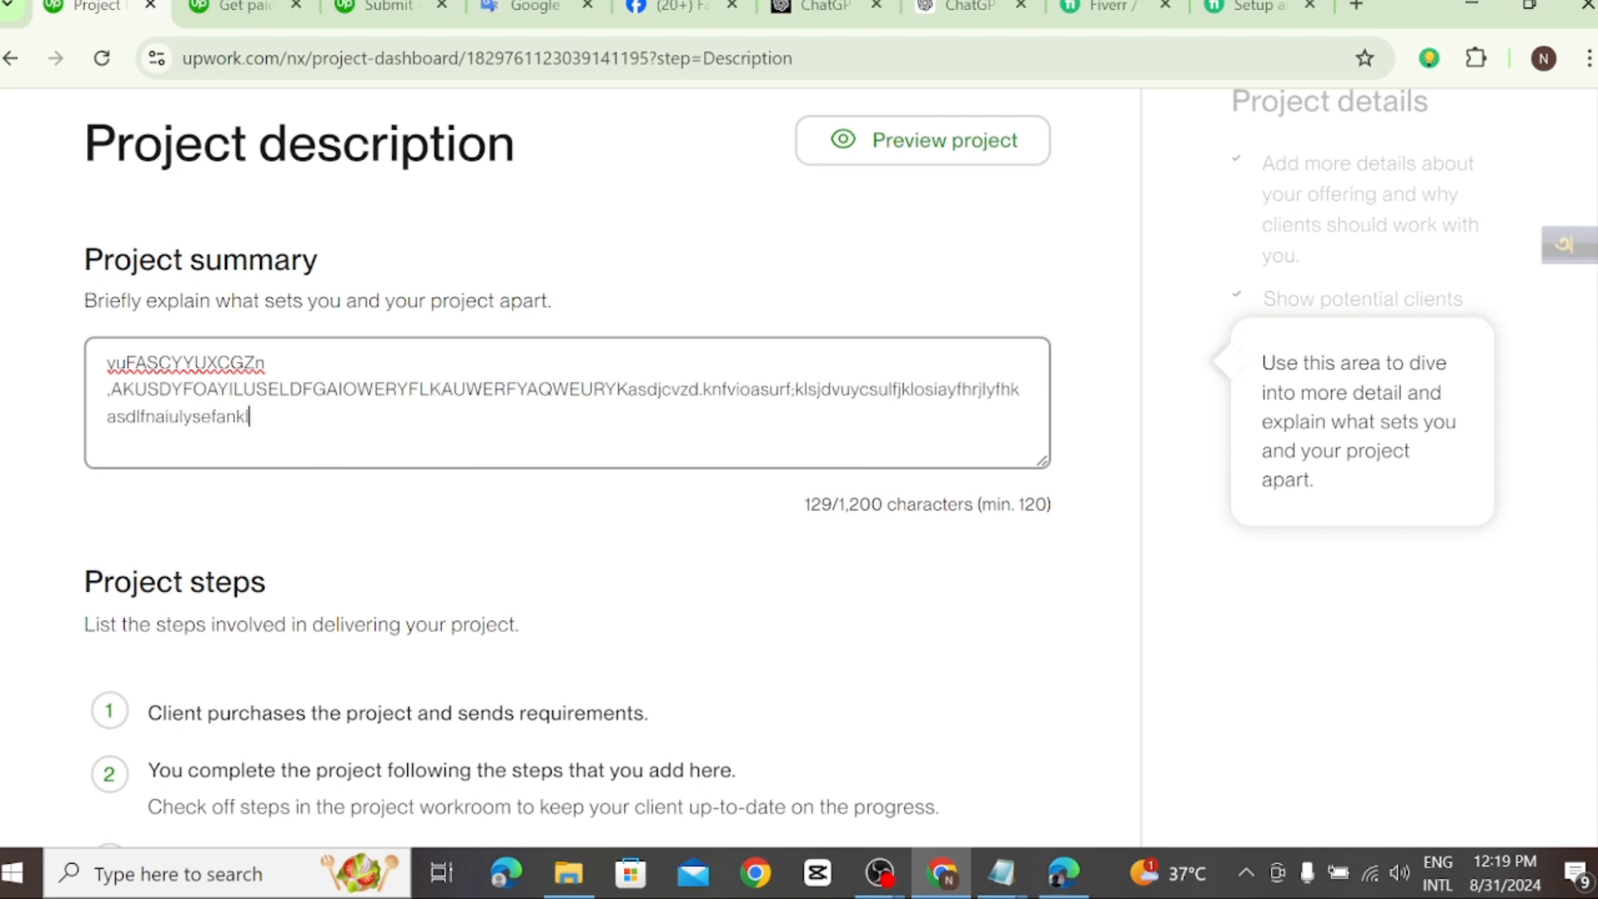
{"action": "type", "text": "wlciuayefklndcutajlsdfcyiFA"}
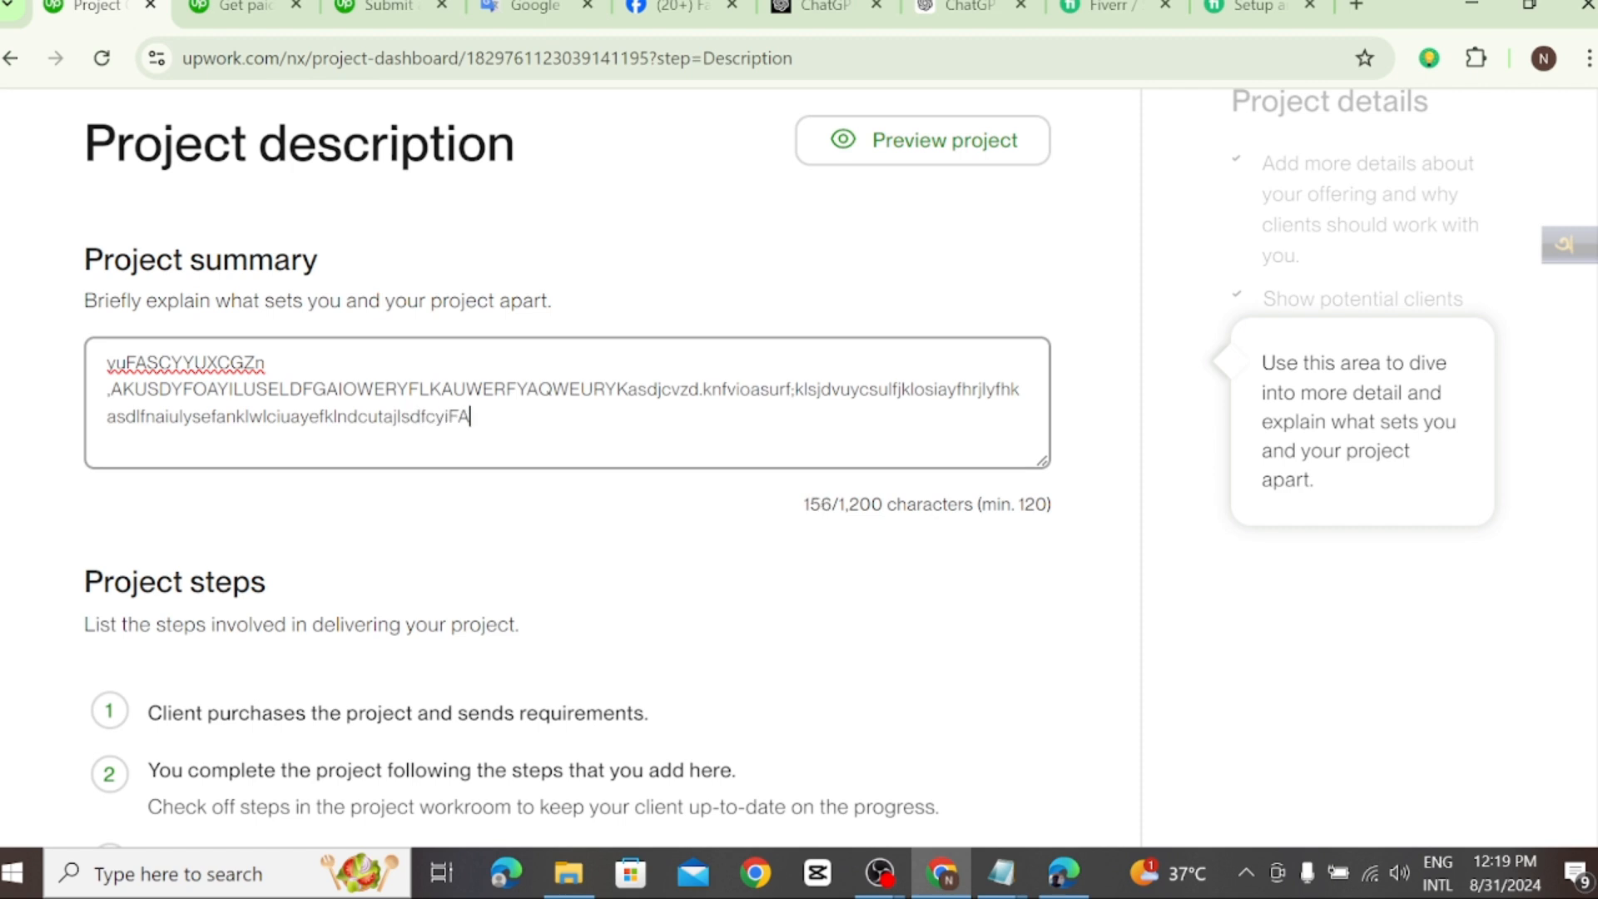
{"action": "type", "text": "JLEJFAOEFYIAWERYFAPLWEJFNAP"}
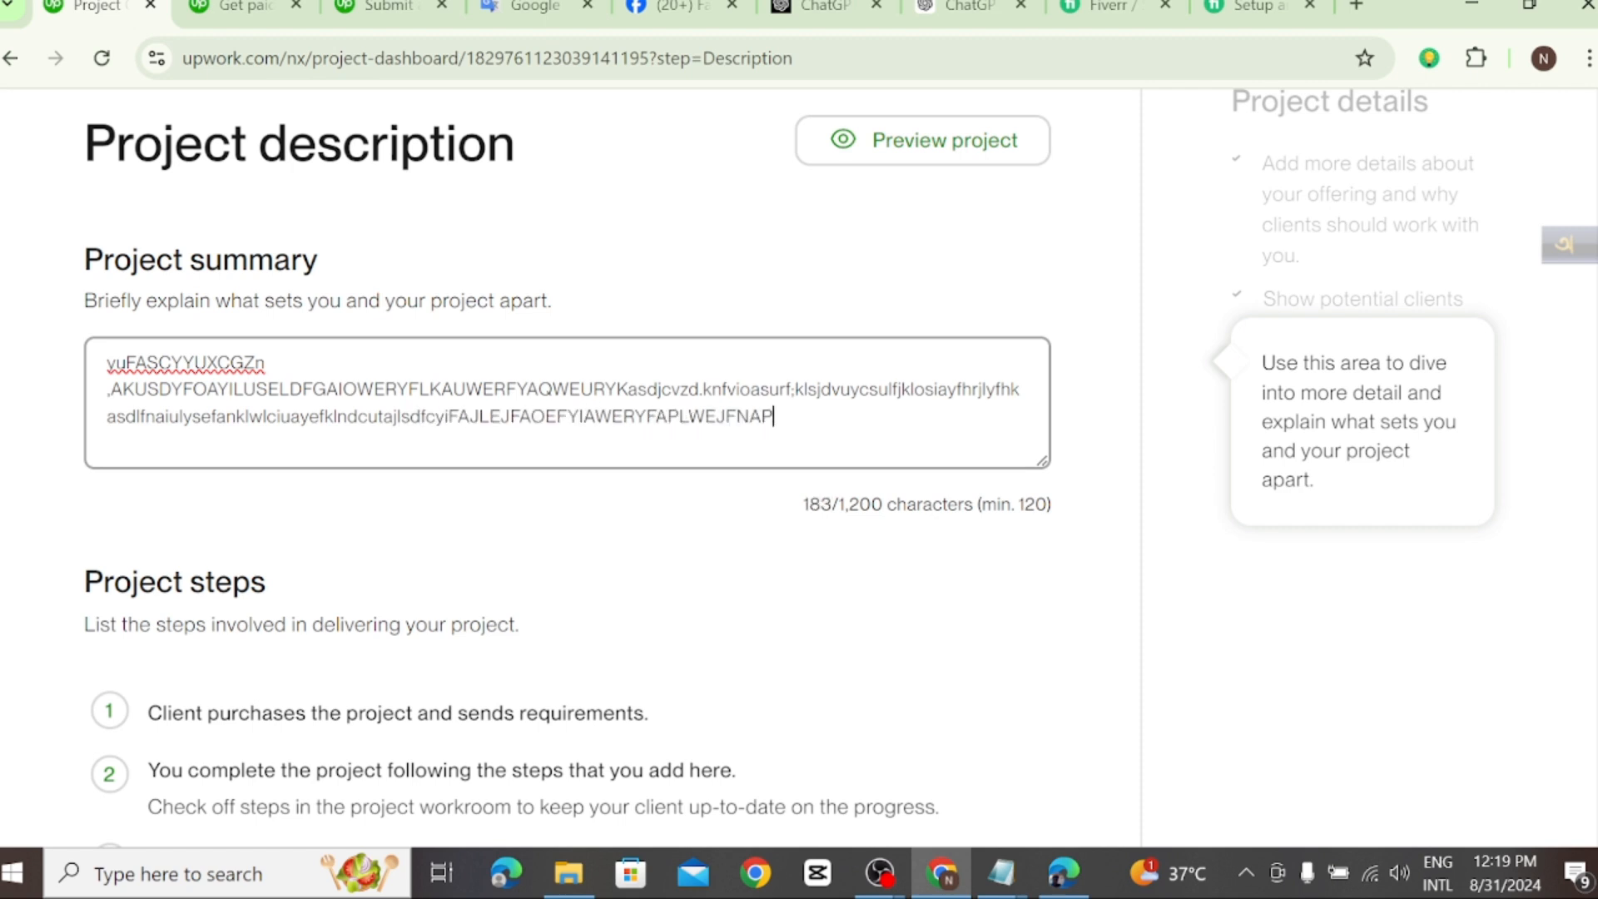
{"action": "type", "text": "WIYERF"}
{"action": "key", "text": "BackSpace"}
{"action": "key", "text": "BackSpace"}
{"action": "key", "text": "BackSpace"}
{"action": "key", "text": "BackSpace"}
{"action": "key", "text": "BackSpace"}
{"action": "key", "text": "BackSpace"}
{"action": "key", "text": "BackSpace"}
{"action": "key", "text": "BackSpace"}
{"action": "key", "text": "BackSpace"}
{"action": "key", "text": "BackSpace"}
{"action": "key", "text": "BackSpace"}
{"action": "key", "text": "BackSpace"}
{"action": "key", "text": "BackSpace"}
{"action": "key", "text": "BackSpace"}
{"action": "key", "text": "BackSpace"}
{"action": "key", "text": "BackSpace"}
{"action": "key", "text": "BackSpace"}
{"action": "key", "text": "BackSpace"}
{"action": "key", "text": "BackSpace"}
{"action": "key", "text": "BackSpace"}
{"action": "key", "text": "BackSpace"}
{"action": "key", "text": "BackSpace"}
{"action": "key", "text": "BackSpace"}
{"action": "key", "text": "BackSpace"}
{"action": "key", "text": "BackSpace"}
{"action": "key", "text": "BackSpace"}
{"action": "key", "text": "BackSpace"}
{"action": "key", "text": "BackSpace"}
{"action": "key", "text": "BackSpace"}
{"action": "key", "text": "BackSpace"}
{"action": "key", "text": "BackSpace"}
{"action": "key", "text": "BackSpace"}
{"action": "key", "text": "BackSpace"}
{"action": "key", "text": "BackSpace"}
{"action": "key", "text": "BackSpace"}
{"action": "key", "text": "BackSpace"}
{"action": "key", "text": "BackSpace"}
{"action": "key", "text": "BackSpace"}
{"action": "key", "text": "BackSpace"}
{"action": "key", "text": "BackSpace"}
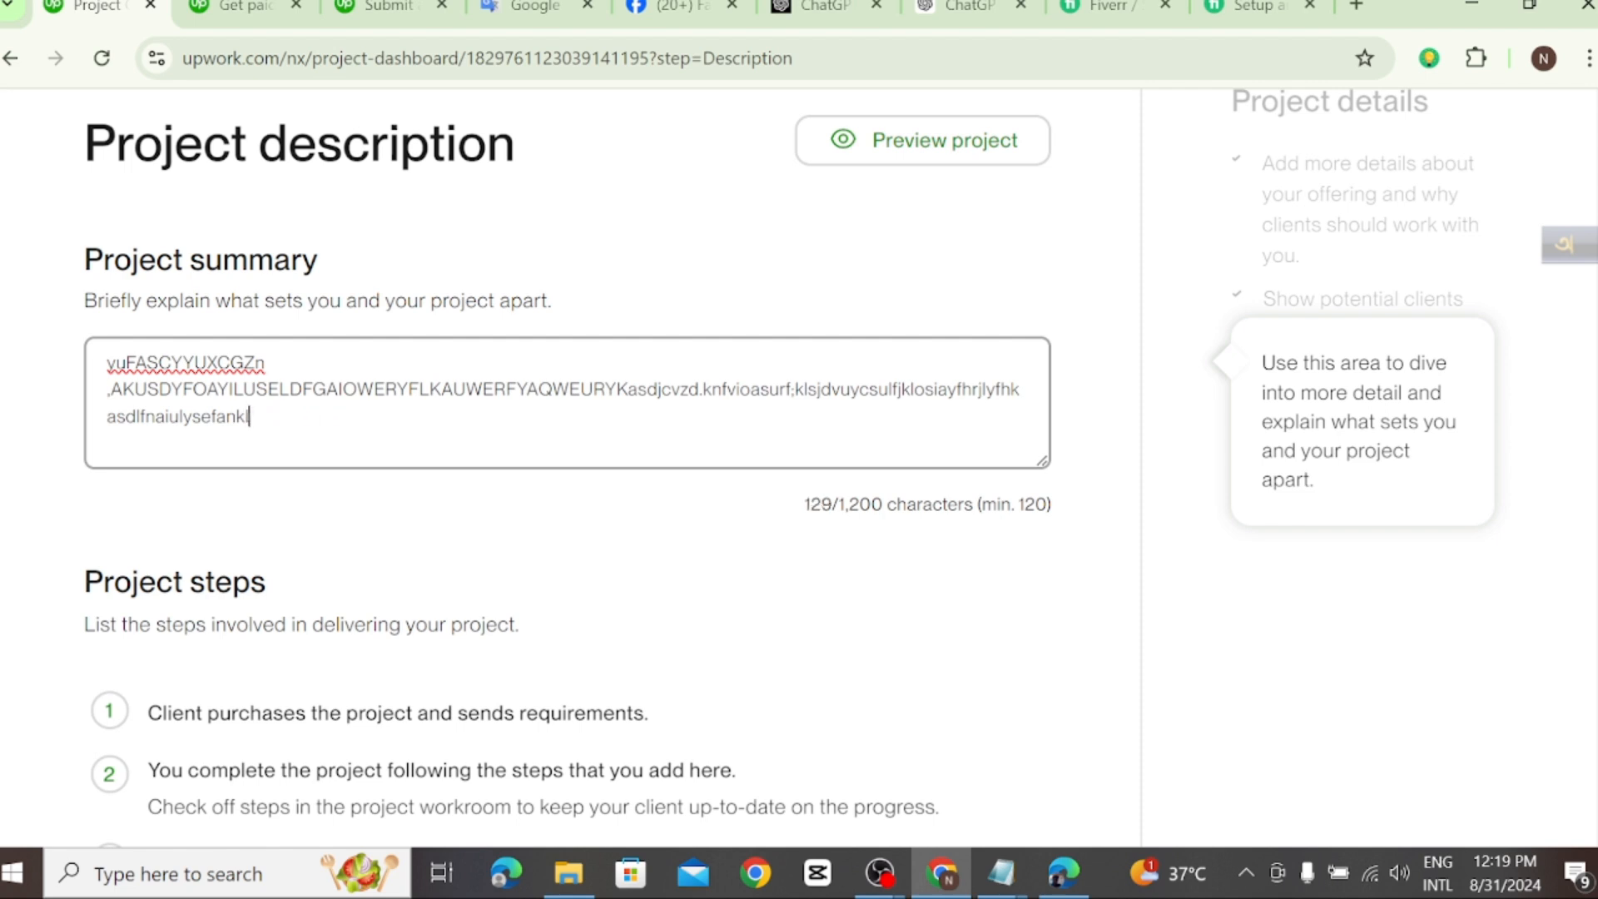
{"action": "key", "text": "BackSpace"}
{"action": "key", "text": "BackSpace"}
{"action": "key", "text": "BackSpace"}
{"action": "key", "text": "BackSpace"}
{"action": "key", "text": "BackSpace"}
{"action": "key", "text": "BackSpace"}
{"action": "key", "text": "BackSpace"}
{"action": "key", "text": "BackSpace"}
{"action": "key", "text": "BackSpace"}
{"action": "key", "text": "BackSpace"}
{"action": "key", "text": "BackSpace"}
{"action": "key", "text": "BackSpace"}
{"action": "key", "text": "BackSpace"}
{"action": "key", "text": "BackSpace"}
{"action": "key", "text": "BackSpace"}
{"action": "key", "text": "BackSpace"}
{"action": "key", "text": "BackSpace"}
{"action": "key", "text": "BackSpace"}
{"action": "key", "text": "BackSpace"}
{"action": "key", "text": "BackSpace"}
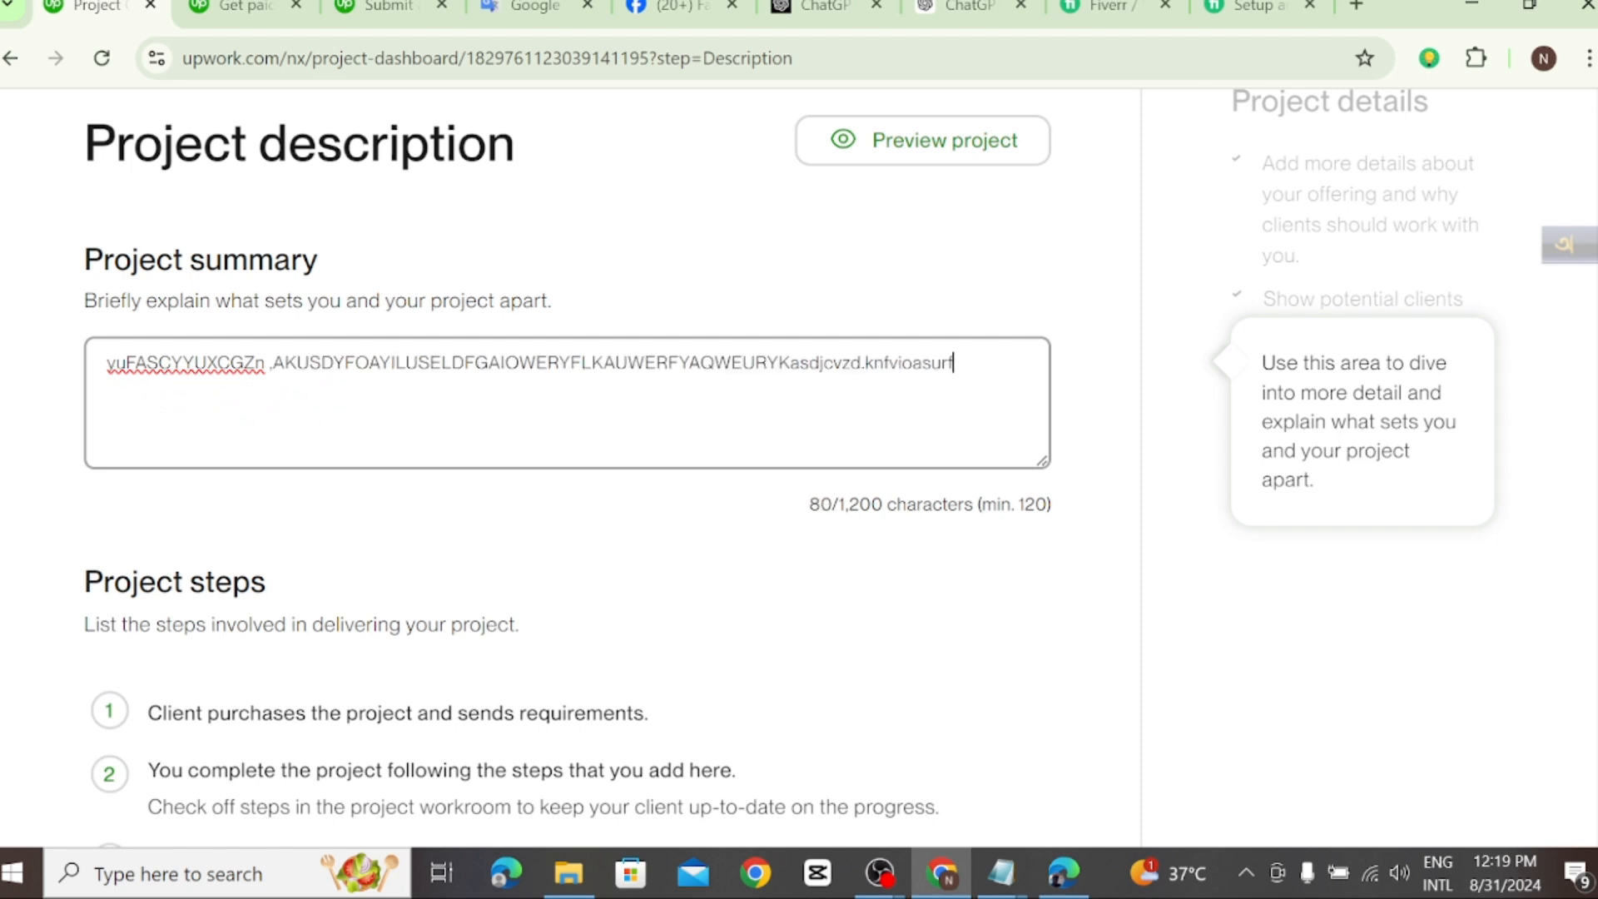
{"action": "key", "text": "BackSpace"}
{"action": "key", "text": "BackSpace"}
{"action": "key", "text": "BackSpace"}
{"action": "key", "text": "BackSpace"}
{"action": "key", "text": "BackSpace"}
{"action": "key", "text": "BackSpace"}
{"action": "key", "text": "BackSpace"}
{"action": "key", "text": "BackSpace"}
{"action": "key", "text": "BackSpace"}
{"action": "key", "text": "BackSpace"}
{"action": "key", "text": "BackSpace"}
{"action": "key", "text": "BackSpace"}
{"action": "key", "text": "BackSpace"}
{"action": "key", "text": "BackSpace"}
{"action": "key", "text": "BackSpace"}
{"action": "key", "text": "BackSpace"}
{"action": "key", "text": "BackSpace"}
{"action": "key", "text": "BackSpace"}
{"action": "key", "text": "BackSpace"}
{"action": "key", "text": "BackSpace"}
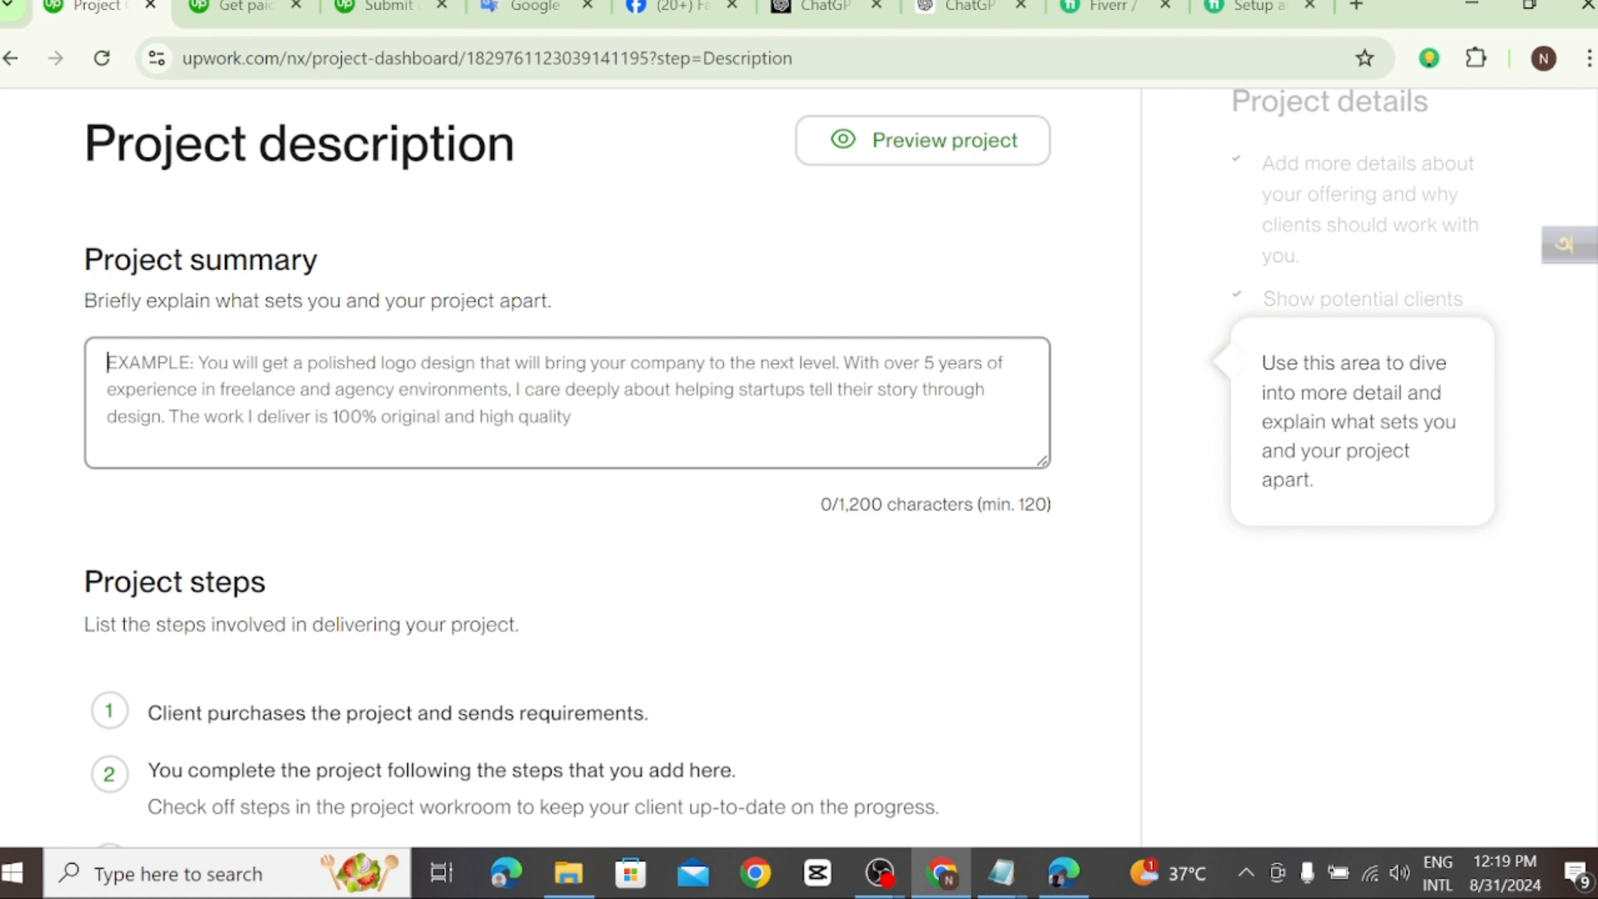
Step: Paste the copied service text into the project summary and check it from beginning to end
{"action": "left_click", "coordinate": [71, 298]}
{"action": "left_click", "coordinate": [110, 364]}
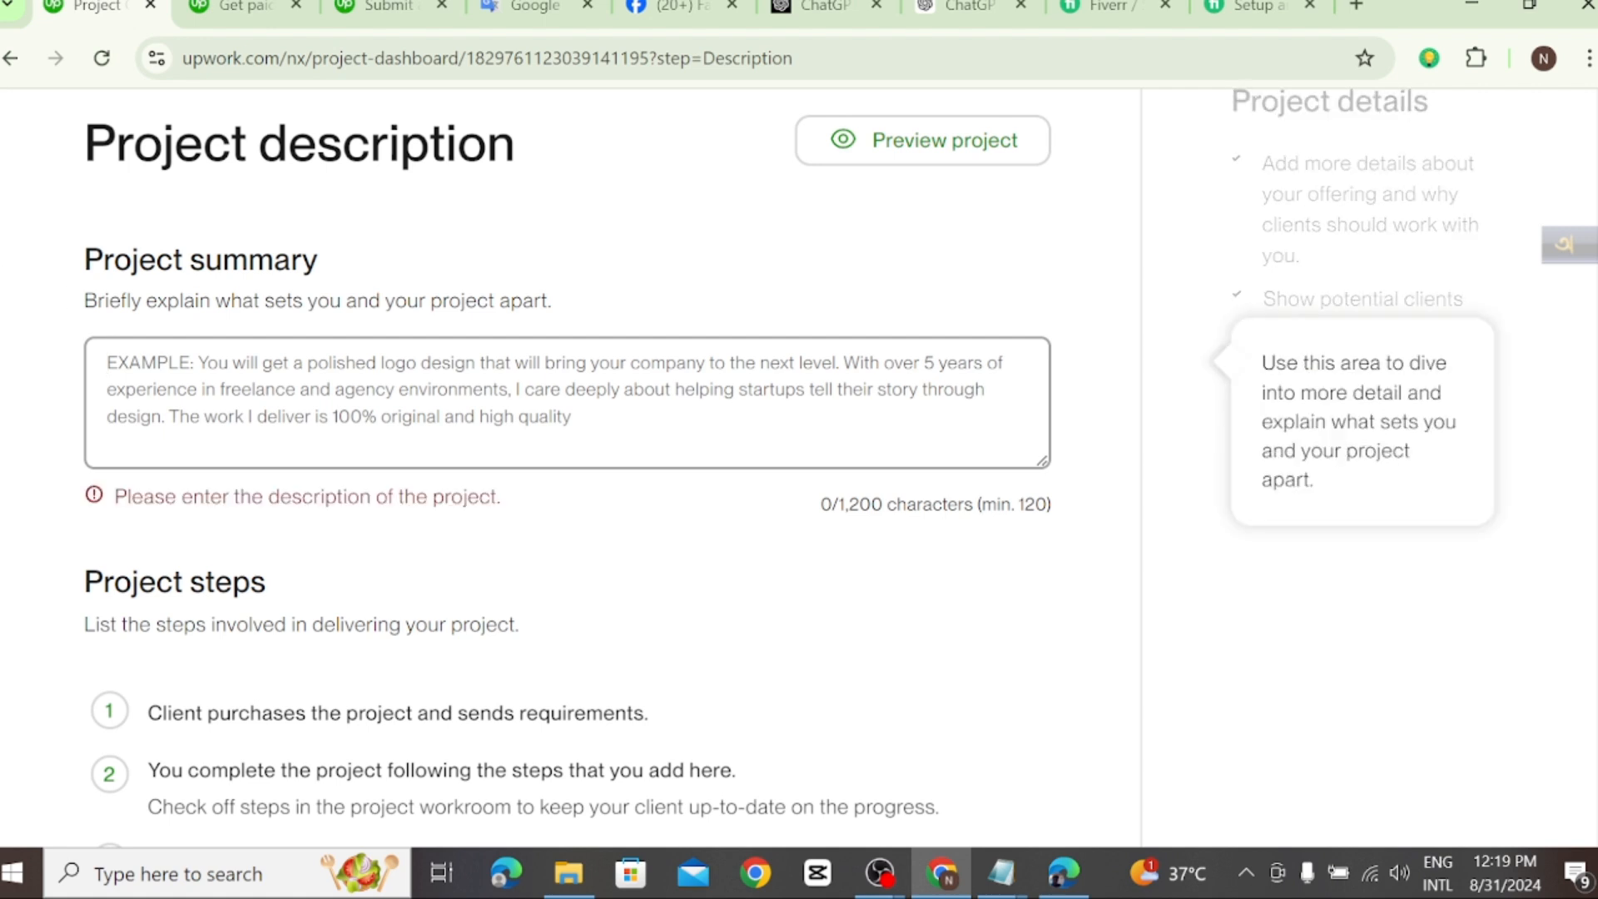
{"action": "right_click", "coordinate": [109, 363]}
{"action": "left_click", "coordinate": [172, 649]}
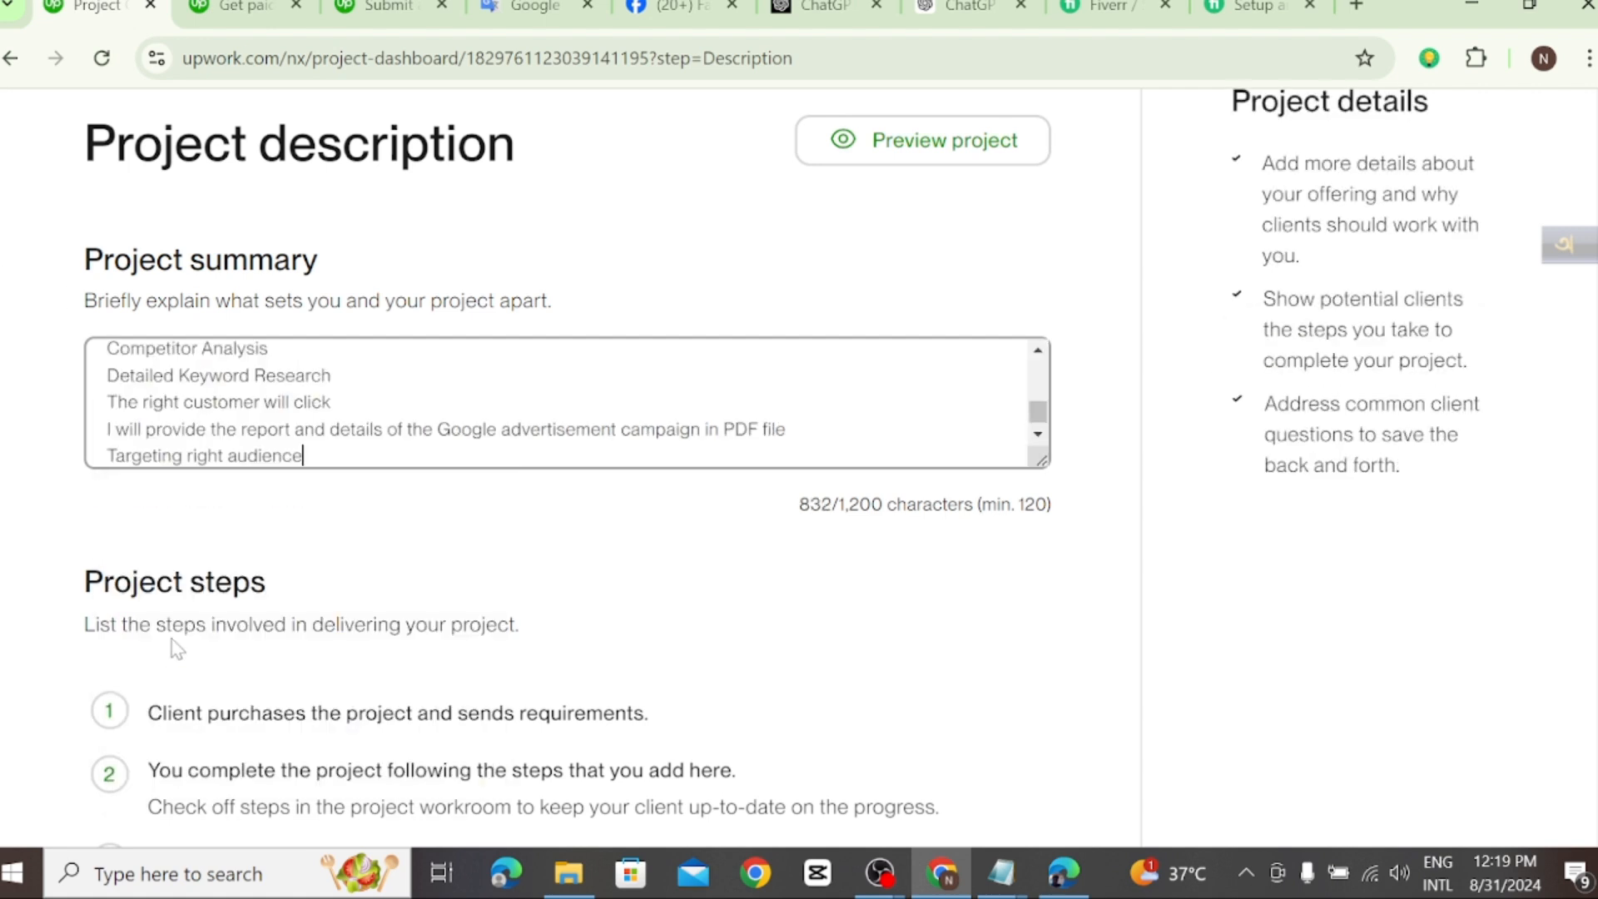
{"action": "scroll", "coordinate": [466, 416], "scroll_direction": "up", "scroll_amount": 5}
{"action": "left_click", "coordinate": [474, 580]}
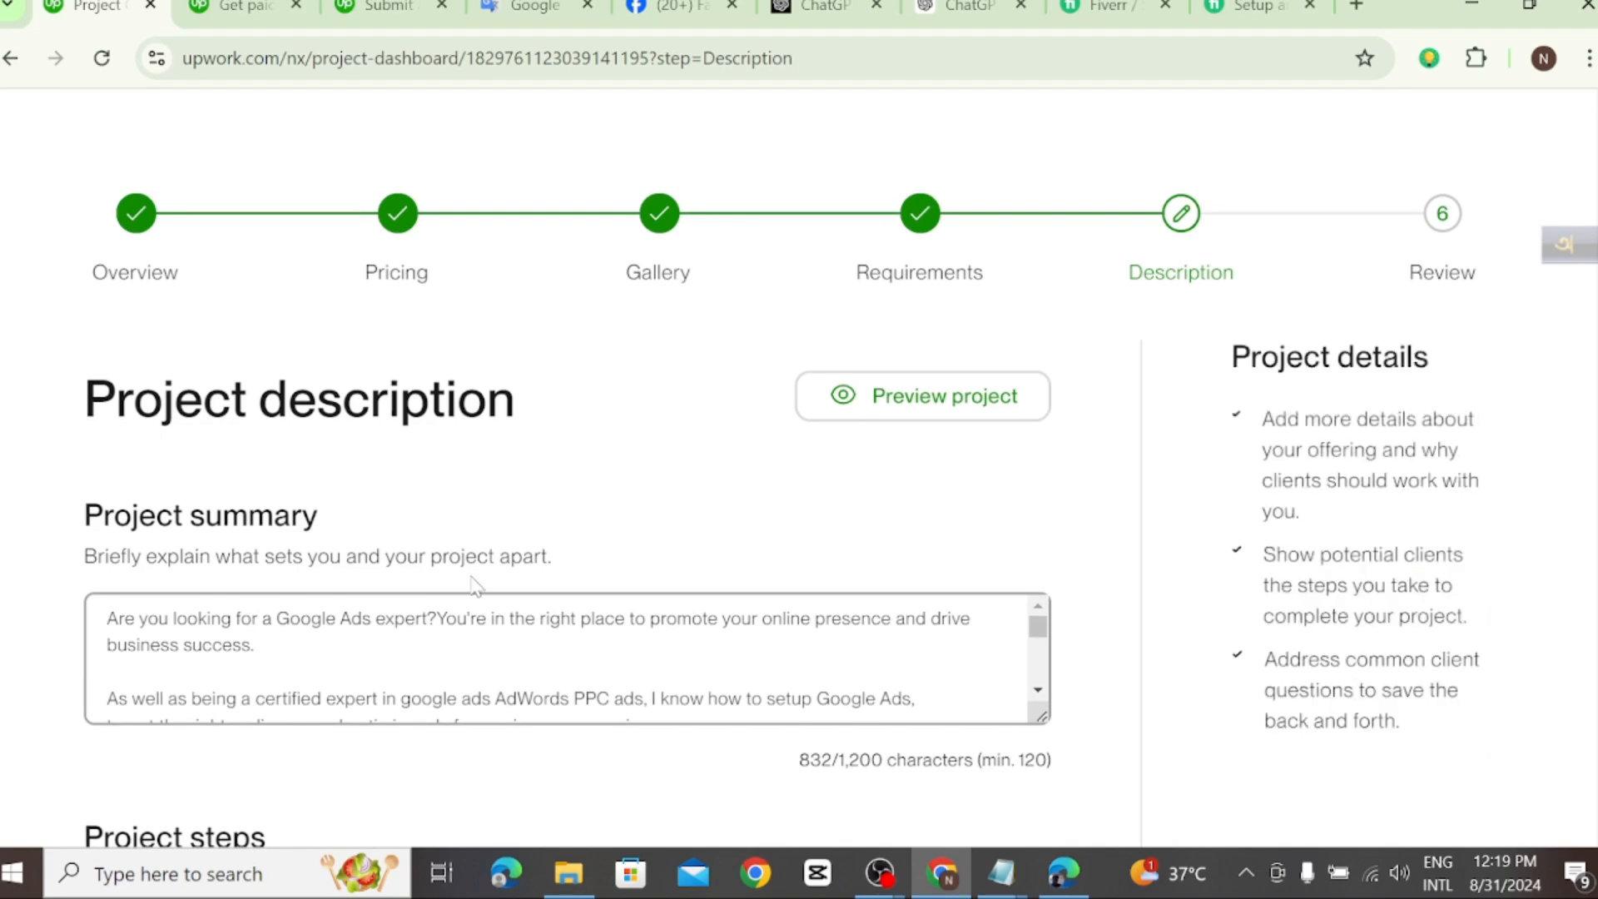
{"action": "scroll", "coordinate": [474, 580], "scroll_direction": "down", "scroll_amount": 2}
{"action": "scroll", "coordinate": [556, 402], "scroll_direction": "down", "scroll_amount": 5}
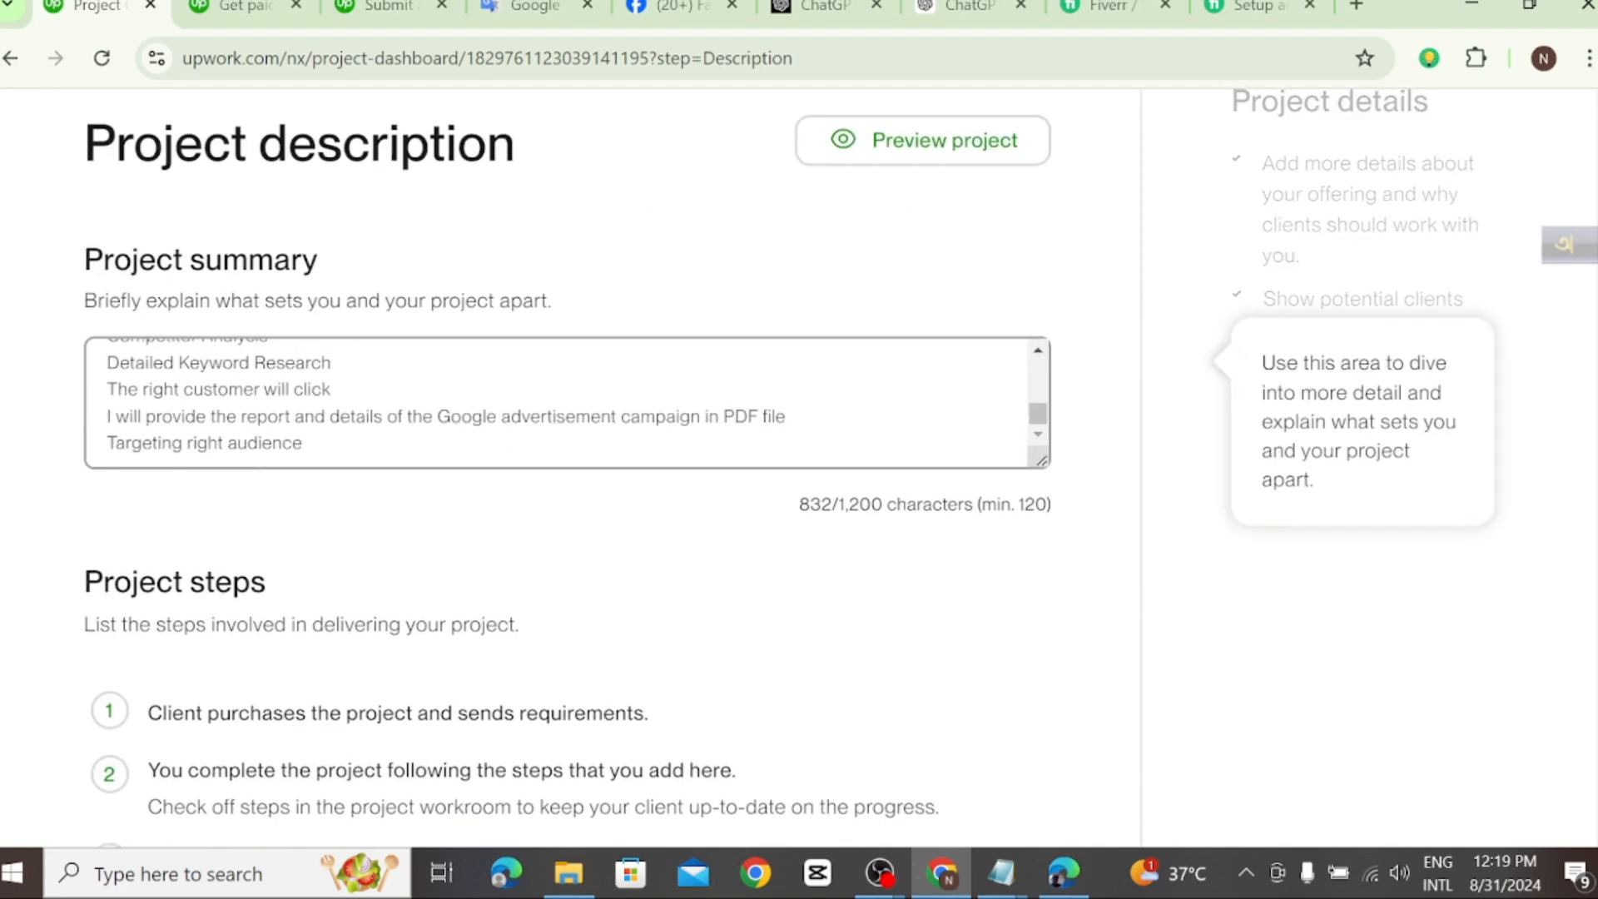
Step: Switch to the Fiverr search results for Google Ads campaigns and open the gig "I will build, manage, optimize your google ads campaigns"
{"action": "left_click", "coordinate": [913, 270]}
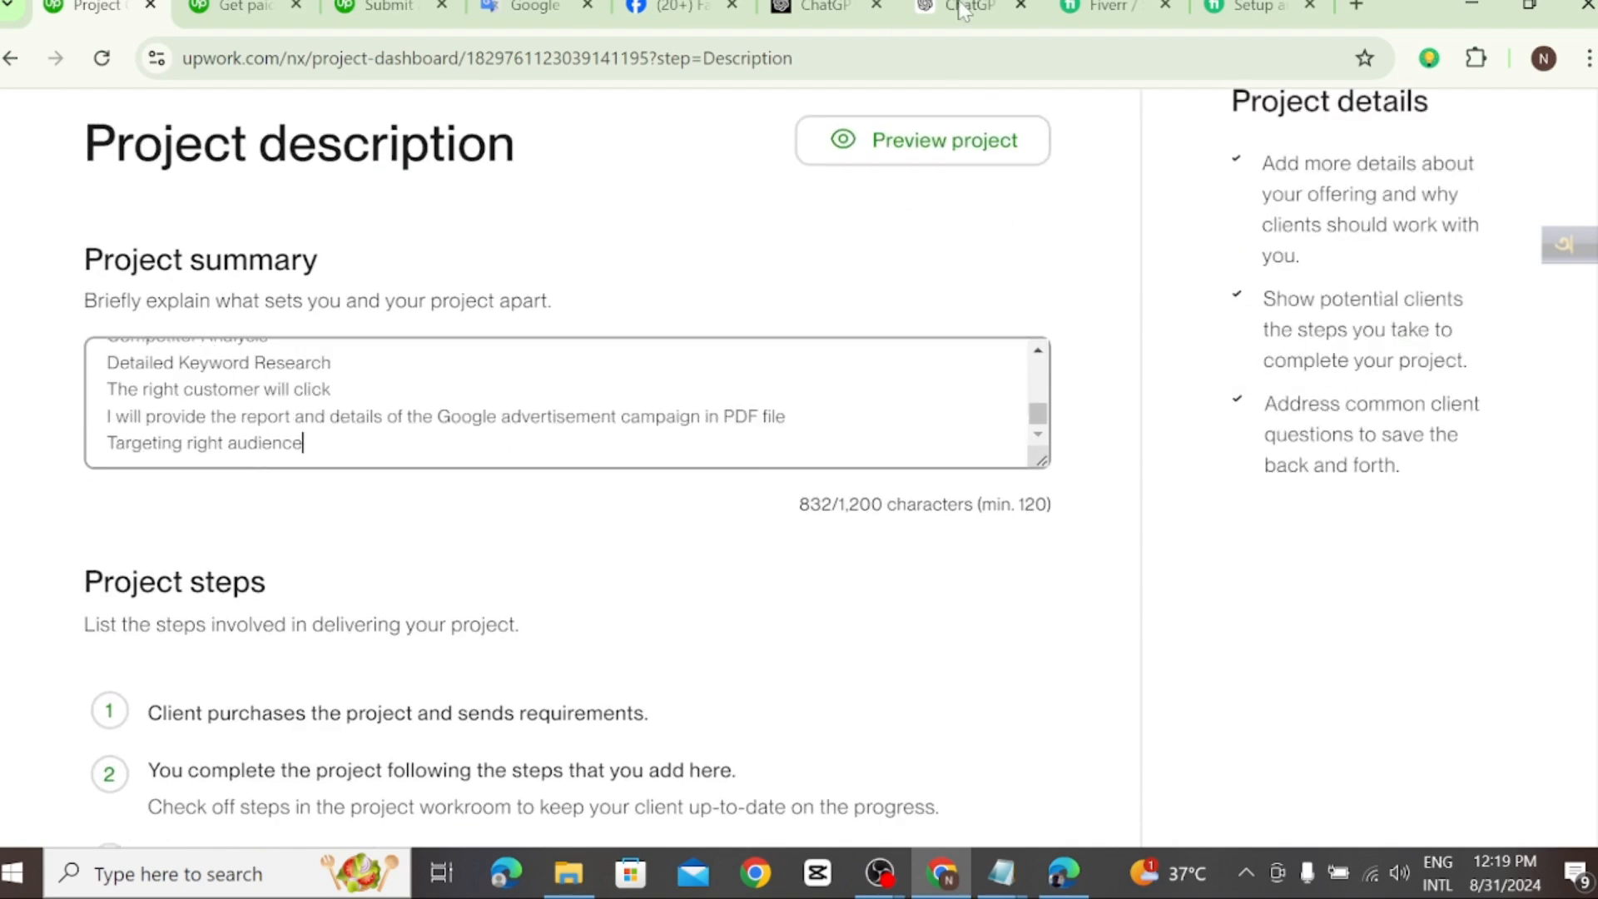
{"action": "left_click", "coordinate": [1087, 6]}
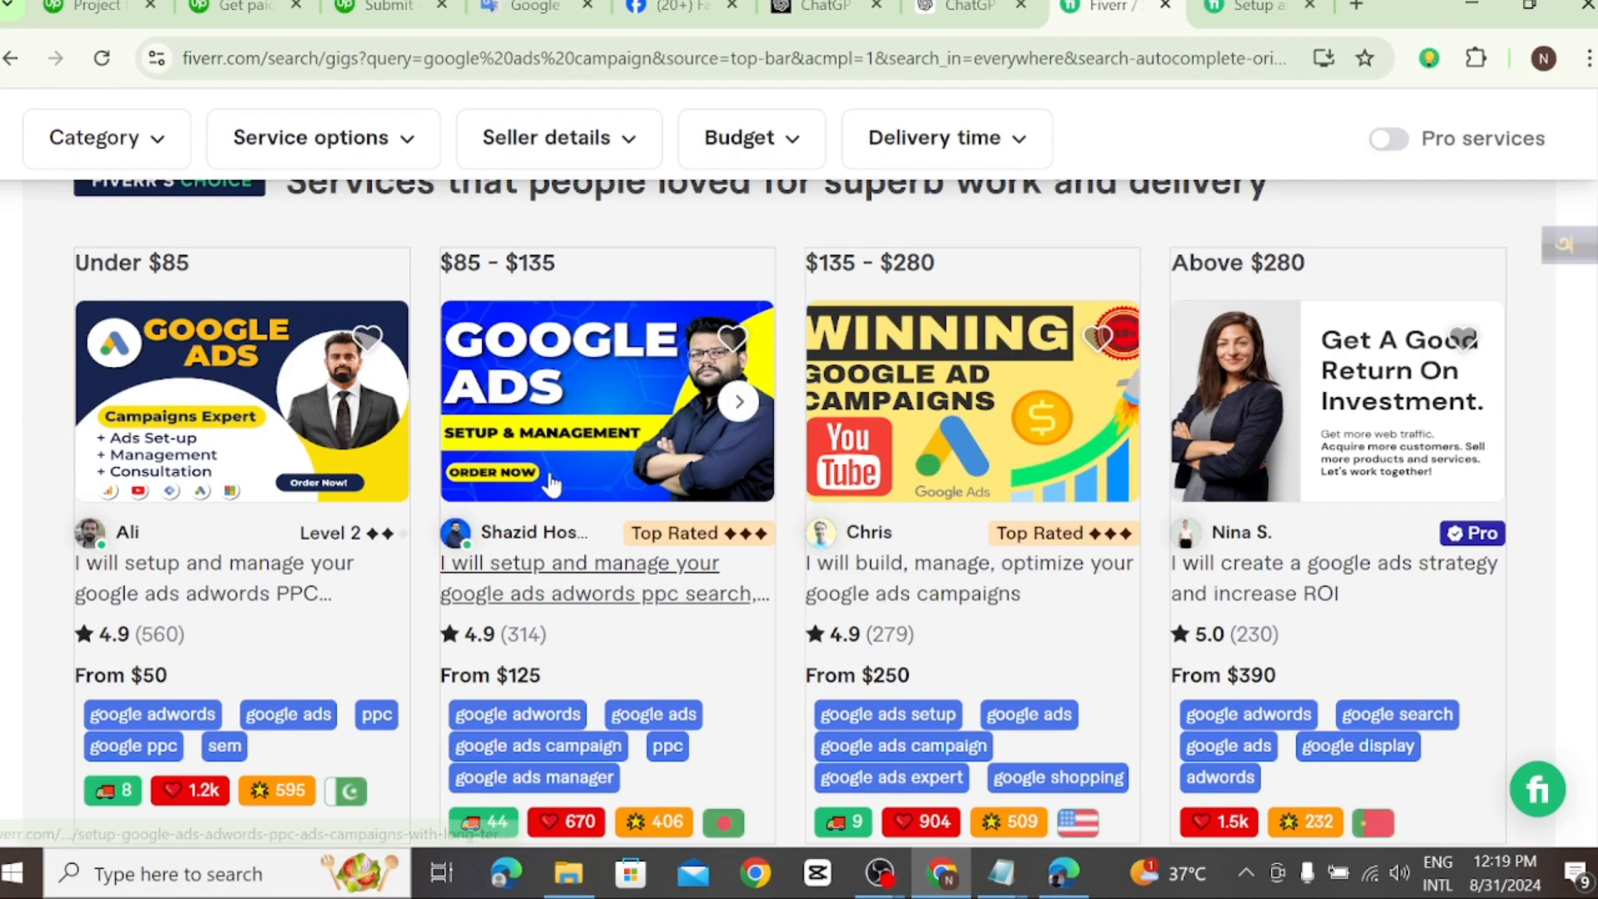
{"action": "scroll", "coordinate": [491, 474], "scroll_direction": "down", "scroll_amount": 3}
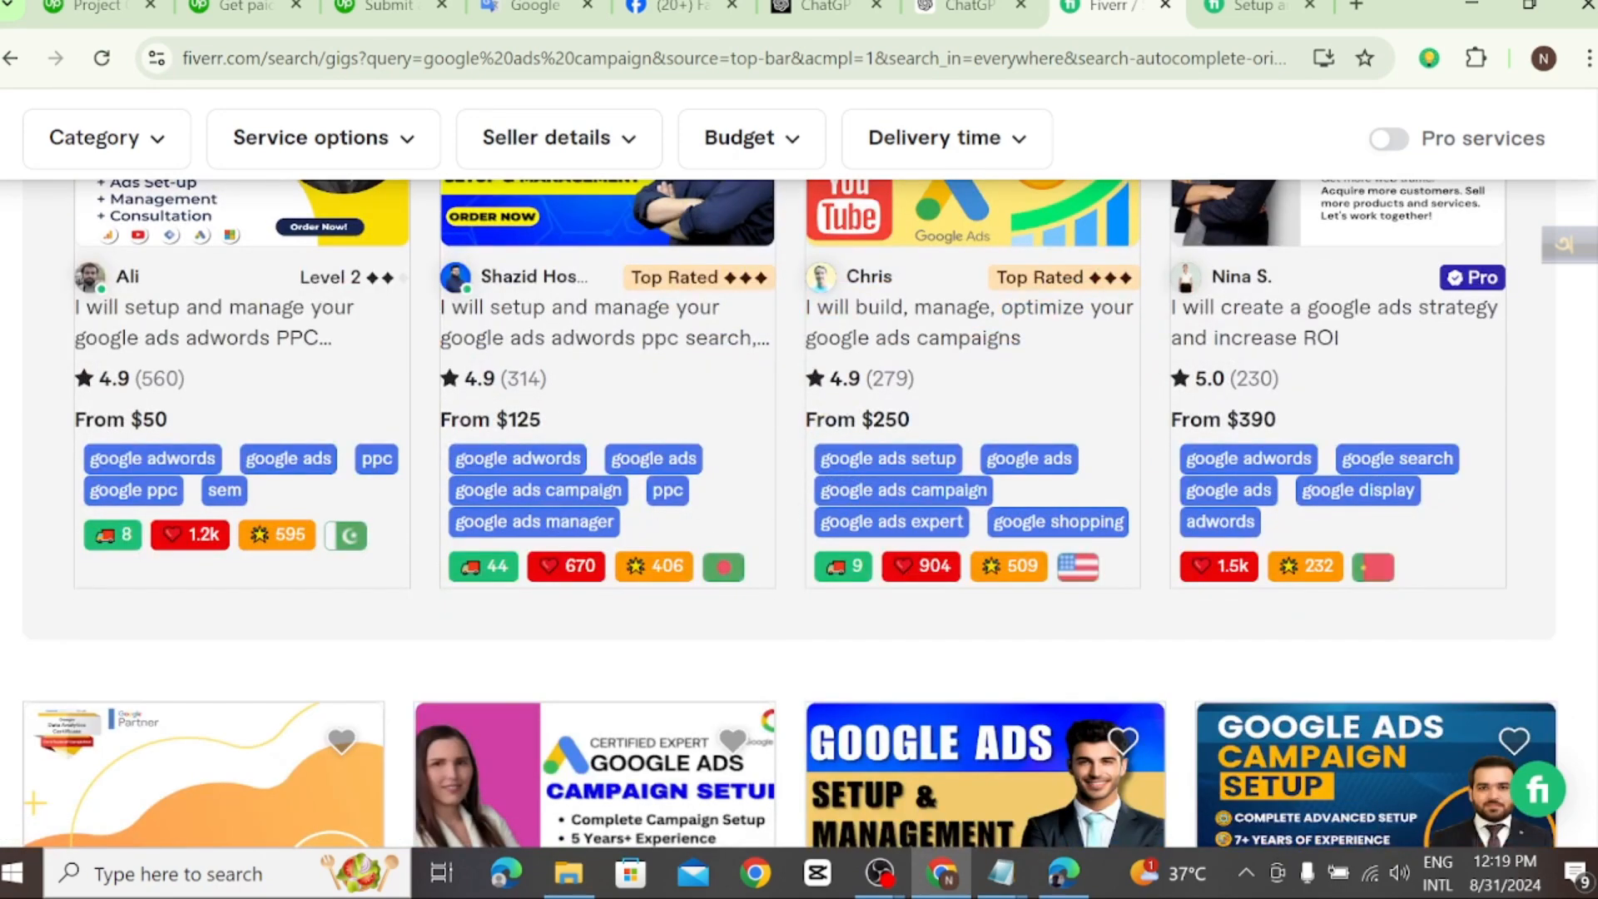
{"action": "scroll", "coordinate": [527, 552], "scroll_direction": "up", "scroll_amount": 2}
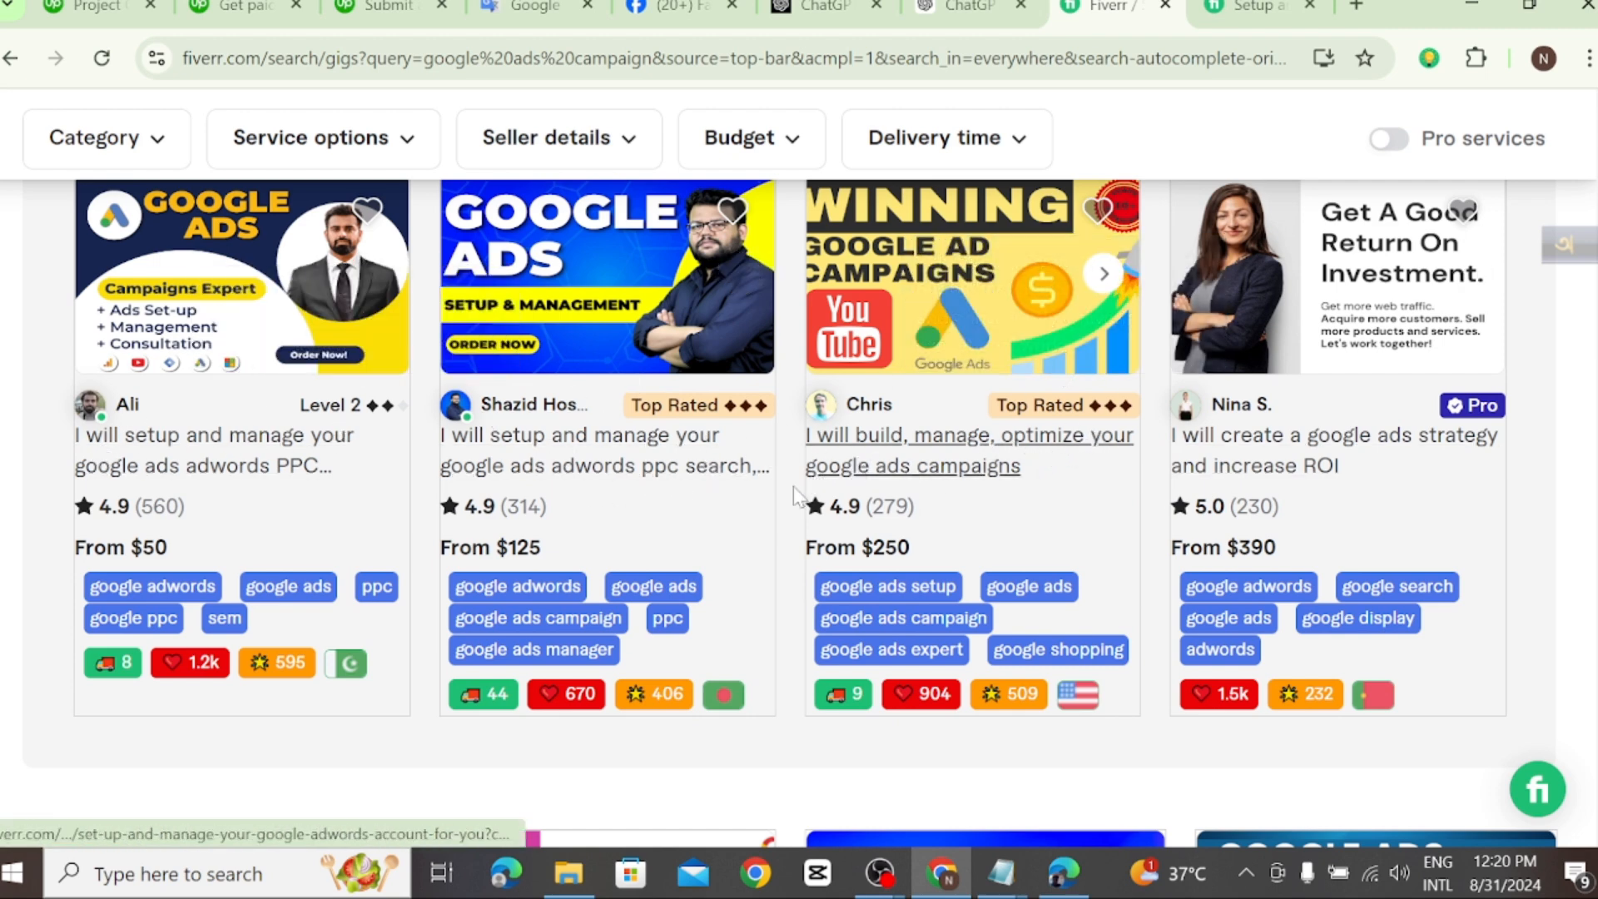
{"action": "left_click", "coordinate": [916, 451]}
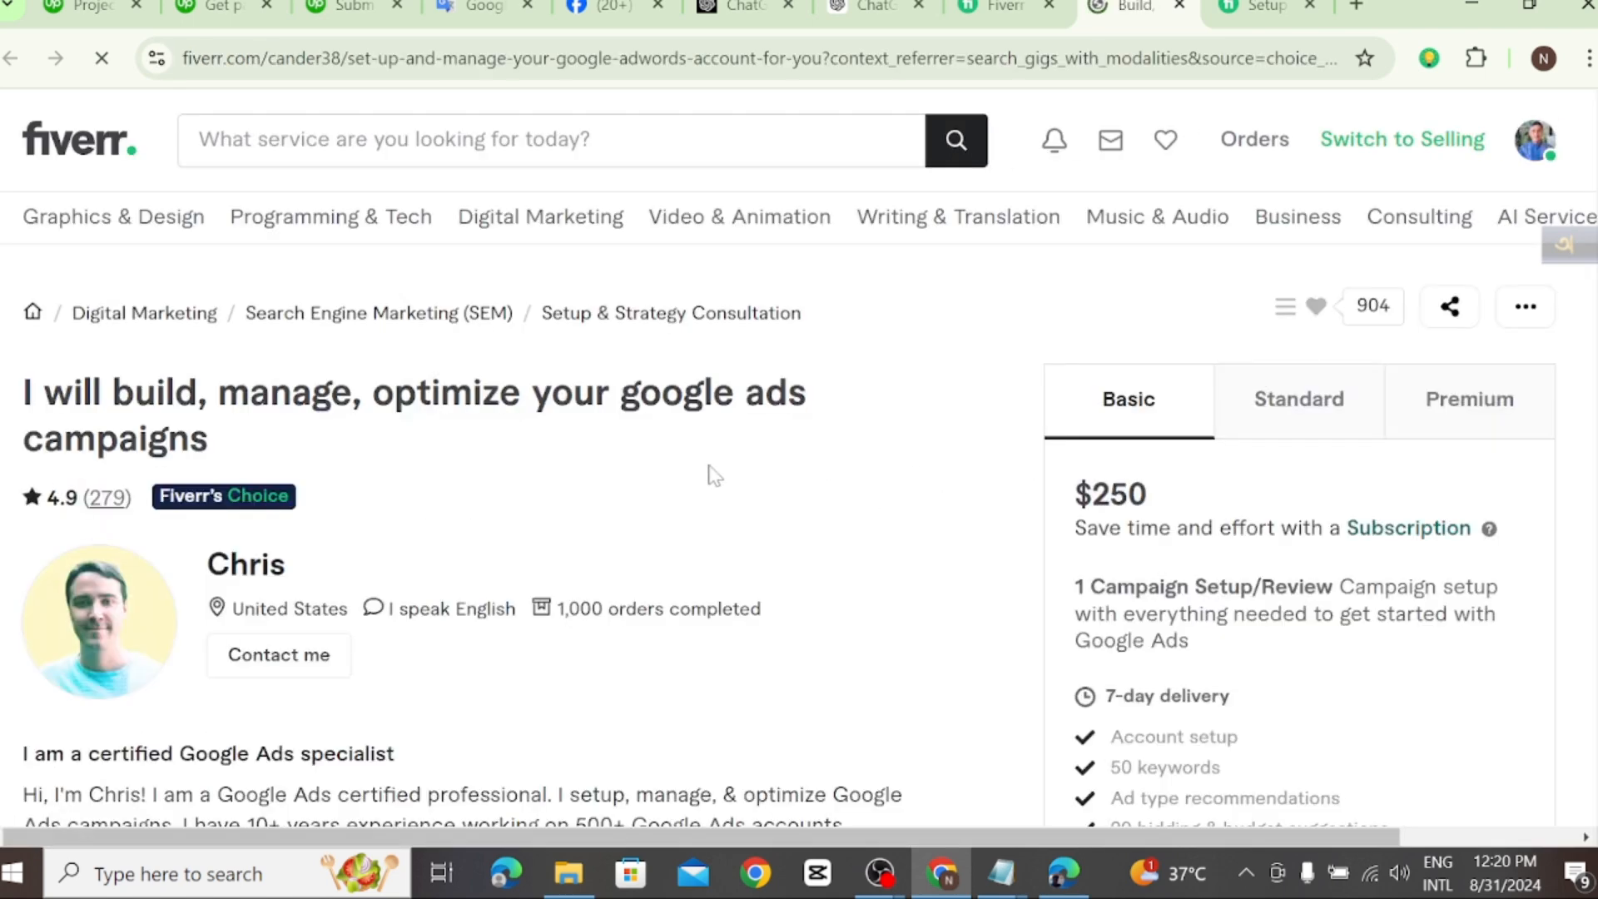
Step: Expand the full About this Gig description and examine its introduction and the Basic, Standard and Premium inclusions
{"action": "scroll", "coordinate": [553, 521], "scroll_direction": "down", "scroll_amount": 6}
{"action": "scroll", "coordinate": [300, 546], "scroll_direction": "down", "scroll_amount": 8}
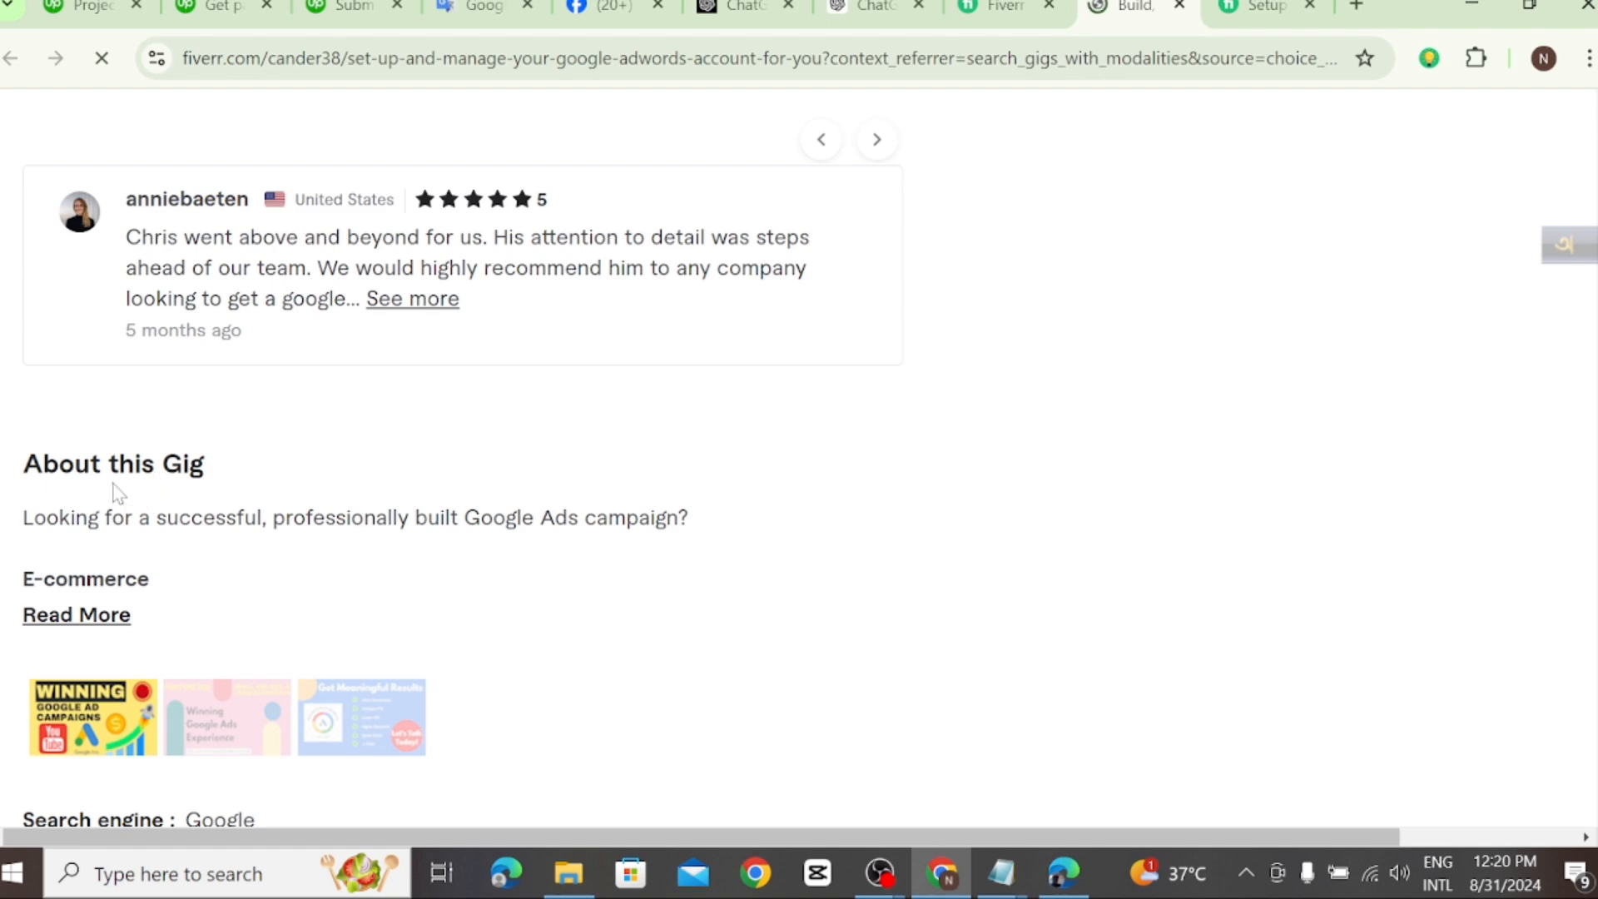
{"action": "scroll", "coordinate": [153, 481], "scroll_direction": "down", "scroll_amount": 3}
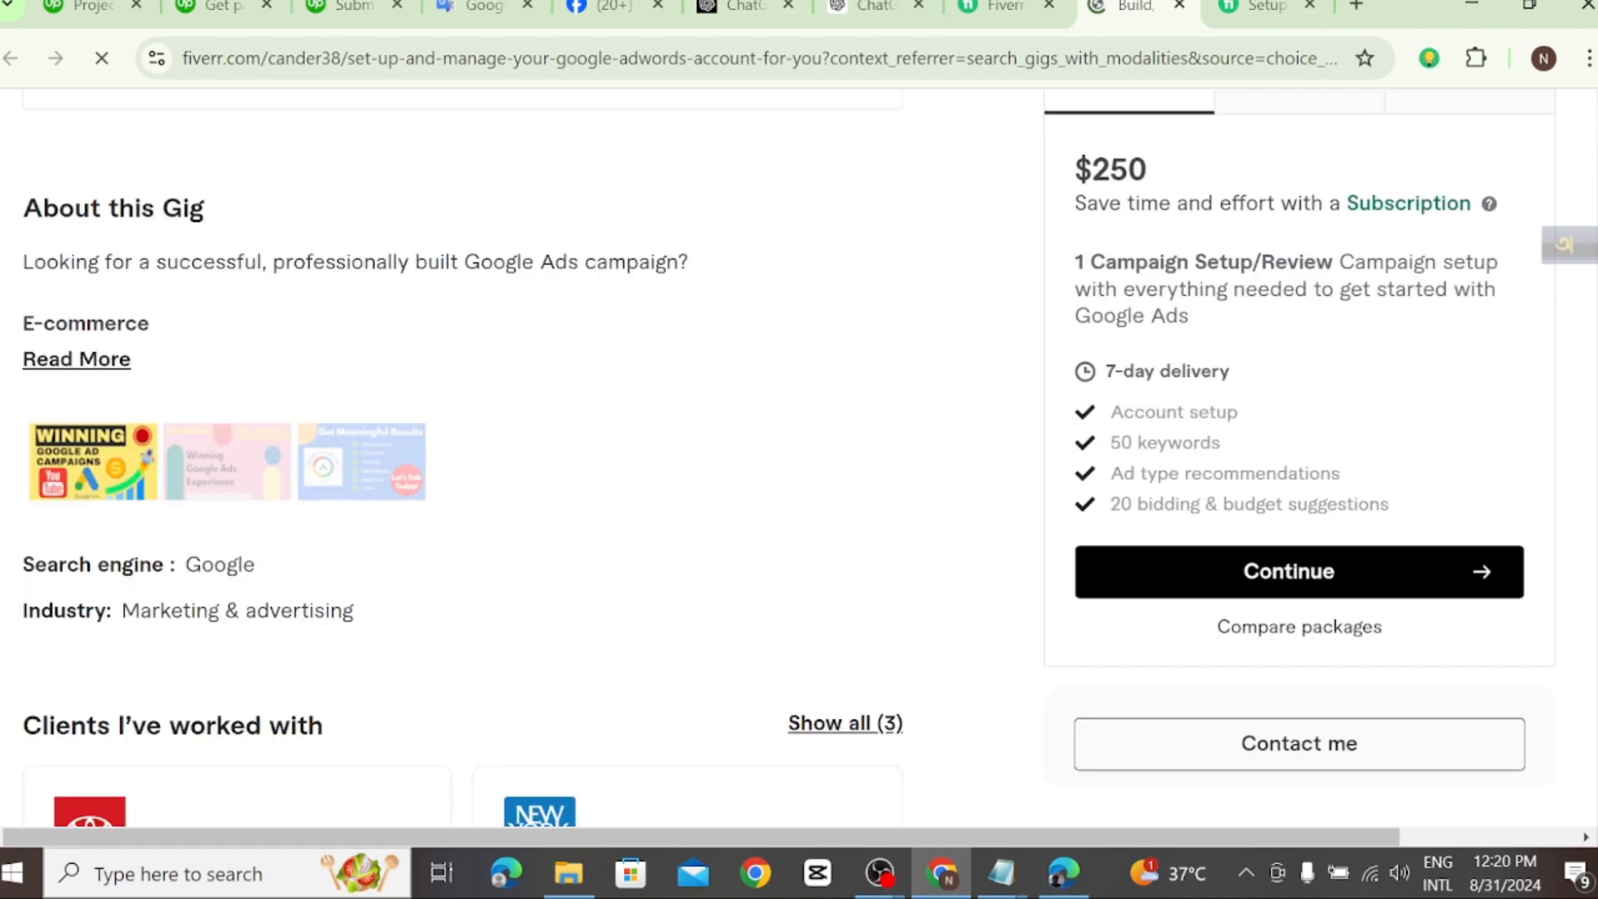
{"action": "left_click", "coordinate": [79, 359]}
{"action": "scroll", "coordinate": [355, 427], "scroll_direction": "down", "scroll_amount": 3}
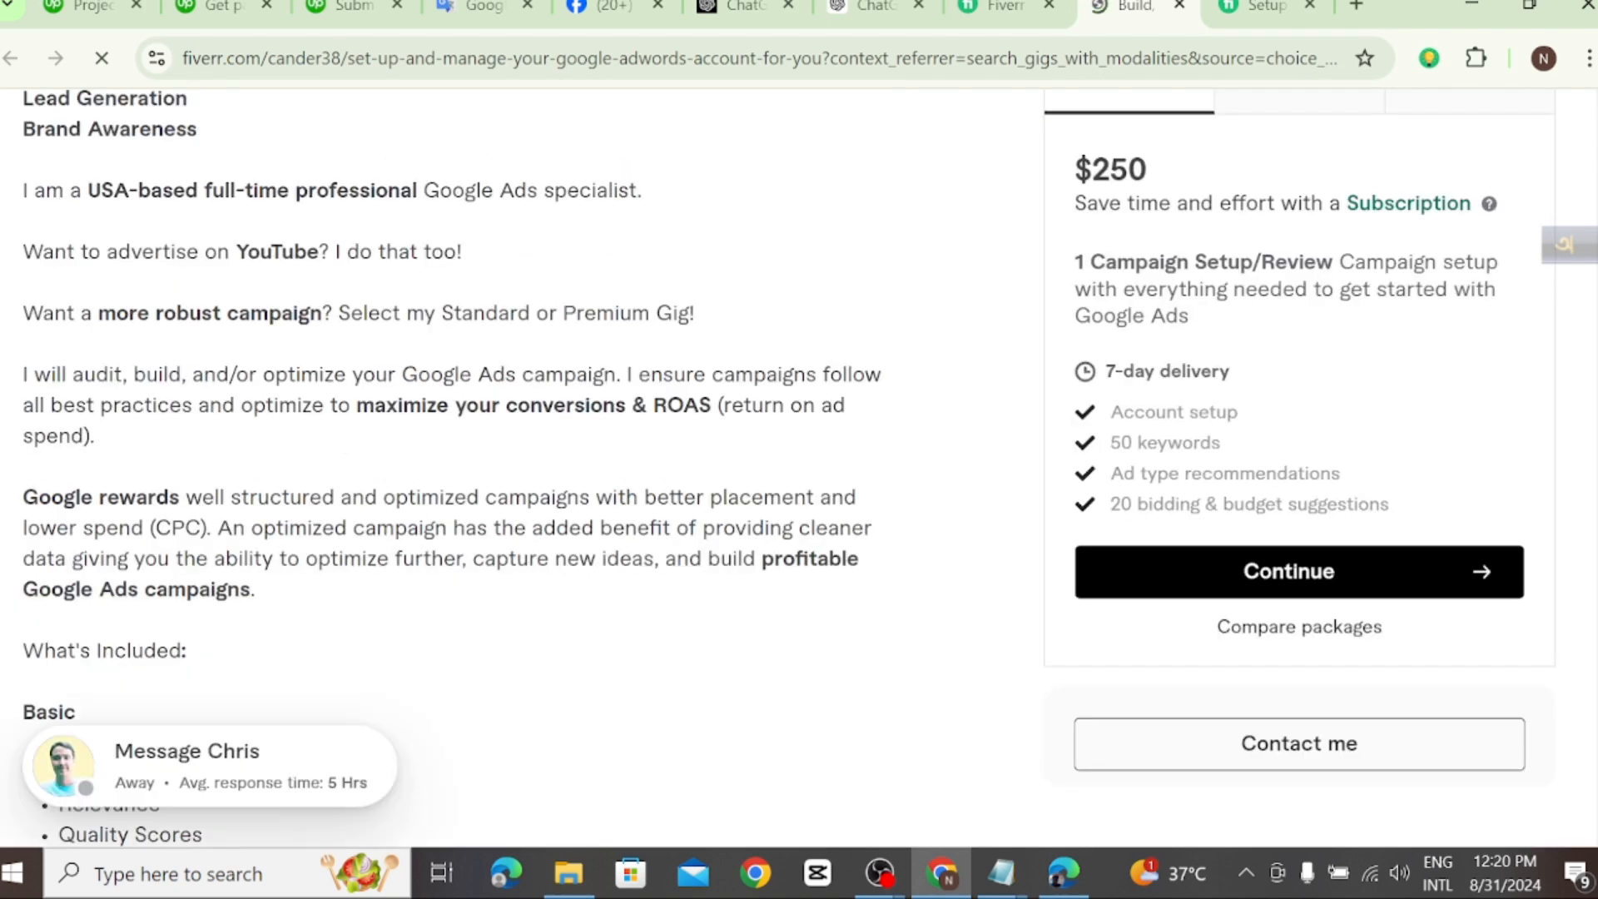
{"action": "scroll", "coordinate": [115, 312], "scroll_direction": "up", "scroll_amount": 2}
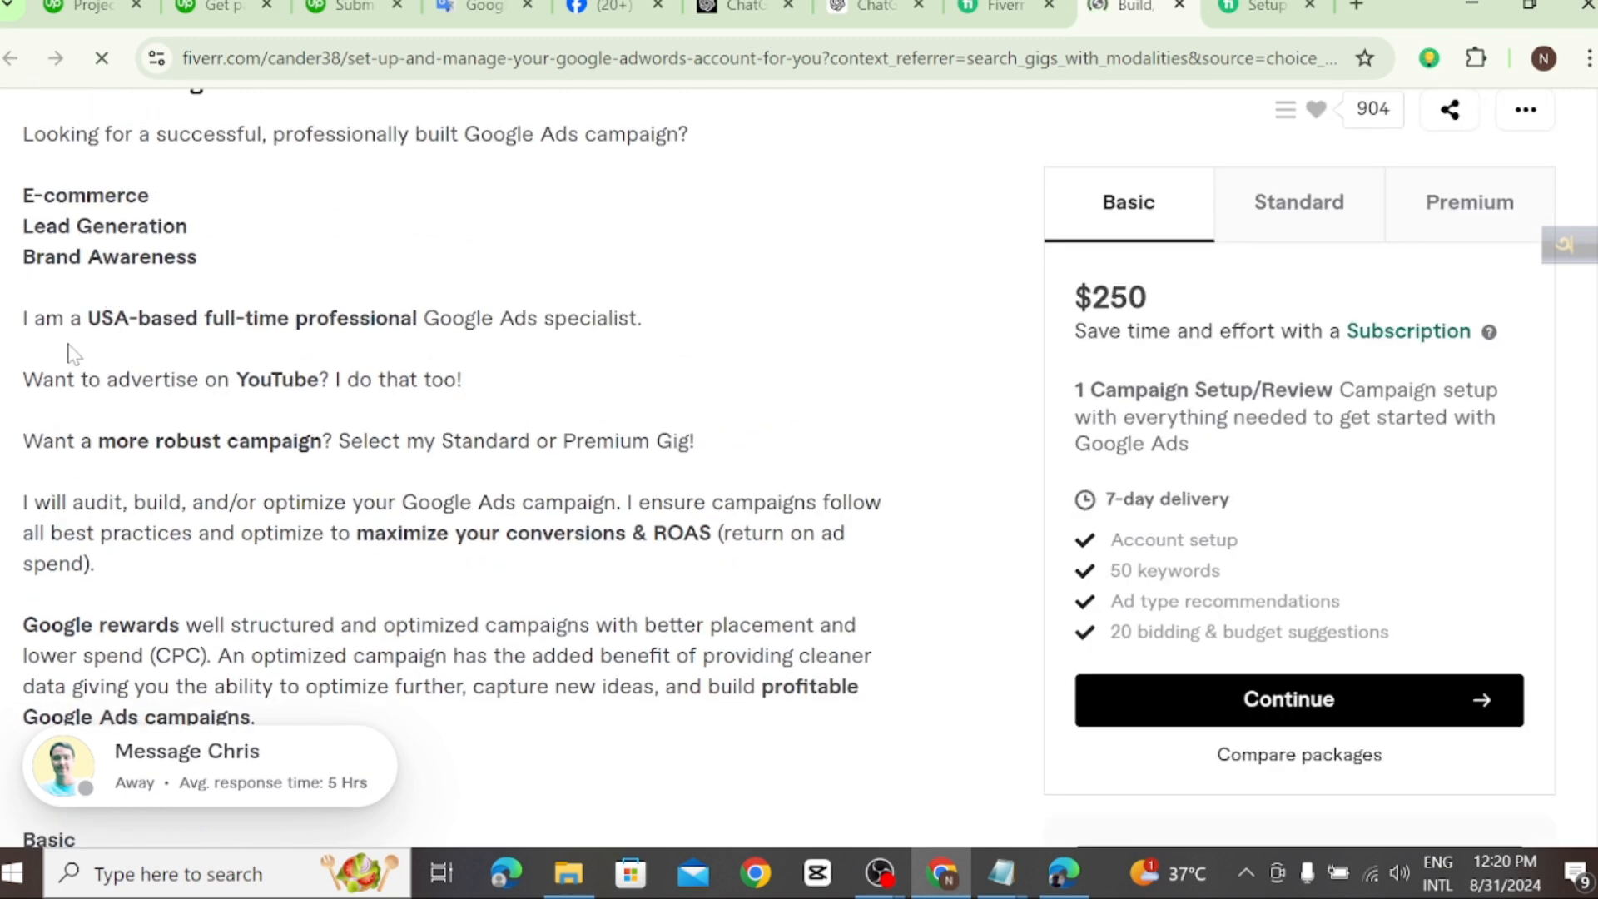
{"action": "scroll", "coordinate": [60, 491], "scroll_direction": "down", "scroll_amount": 2}
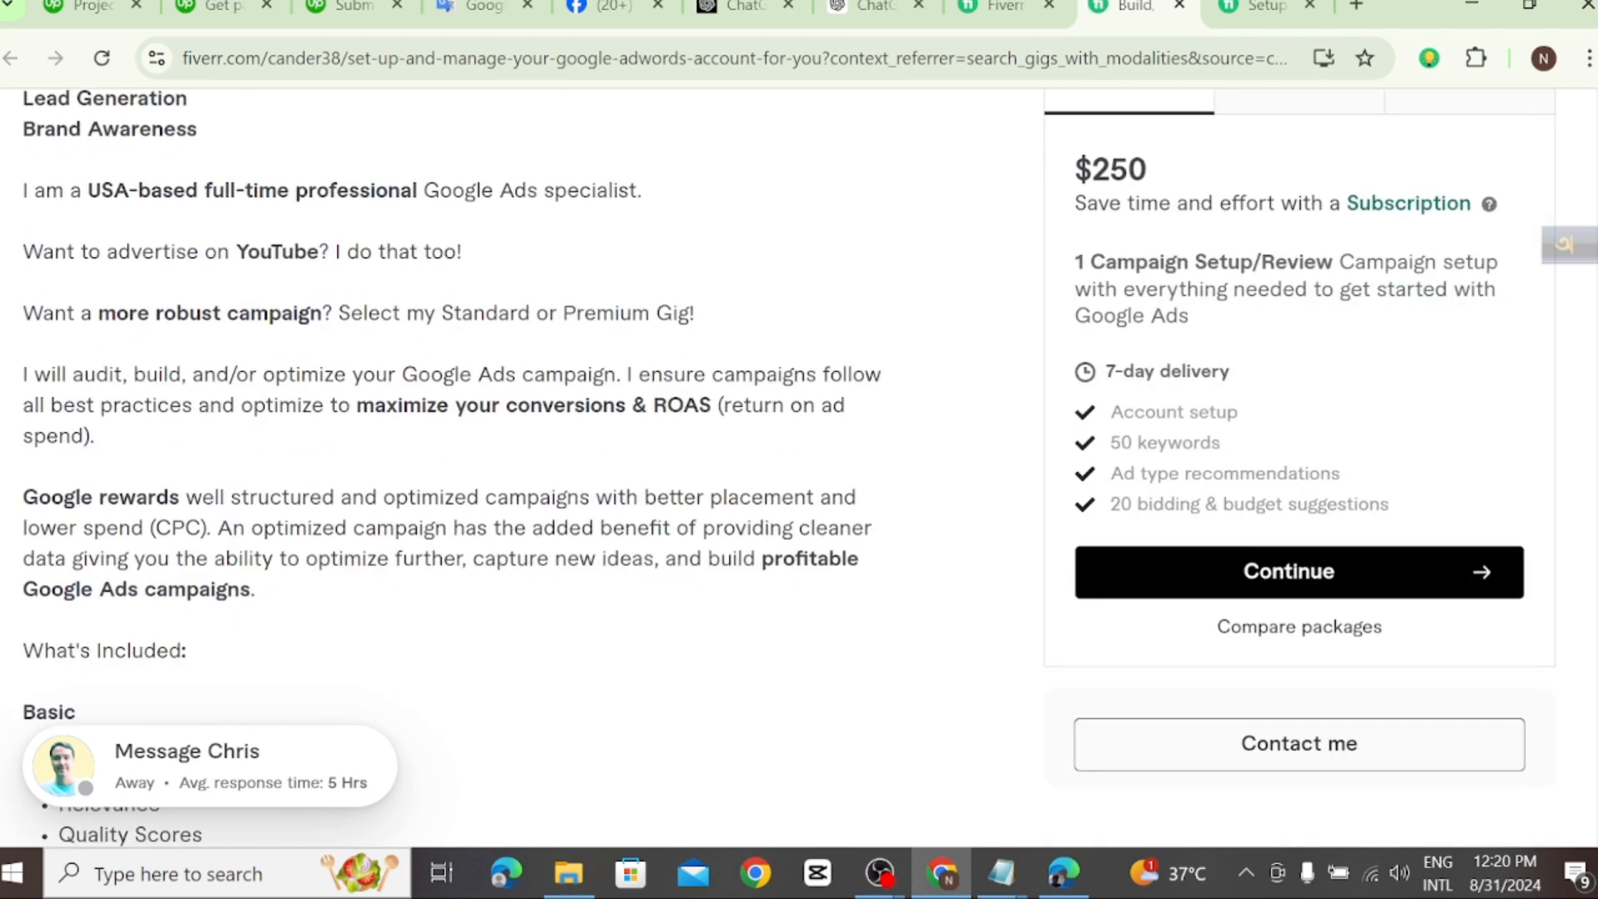
{"action": "scroll", "coordinate": [244, 636], "scroll_direction": "down", "scroll_amount": 4}
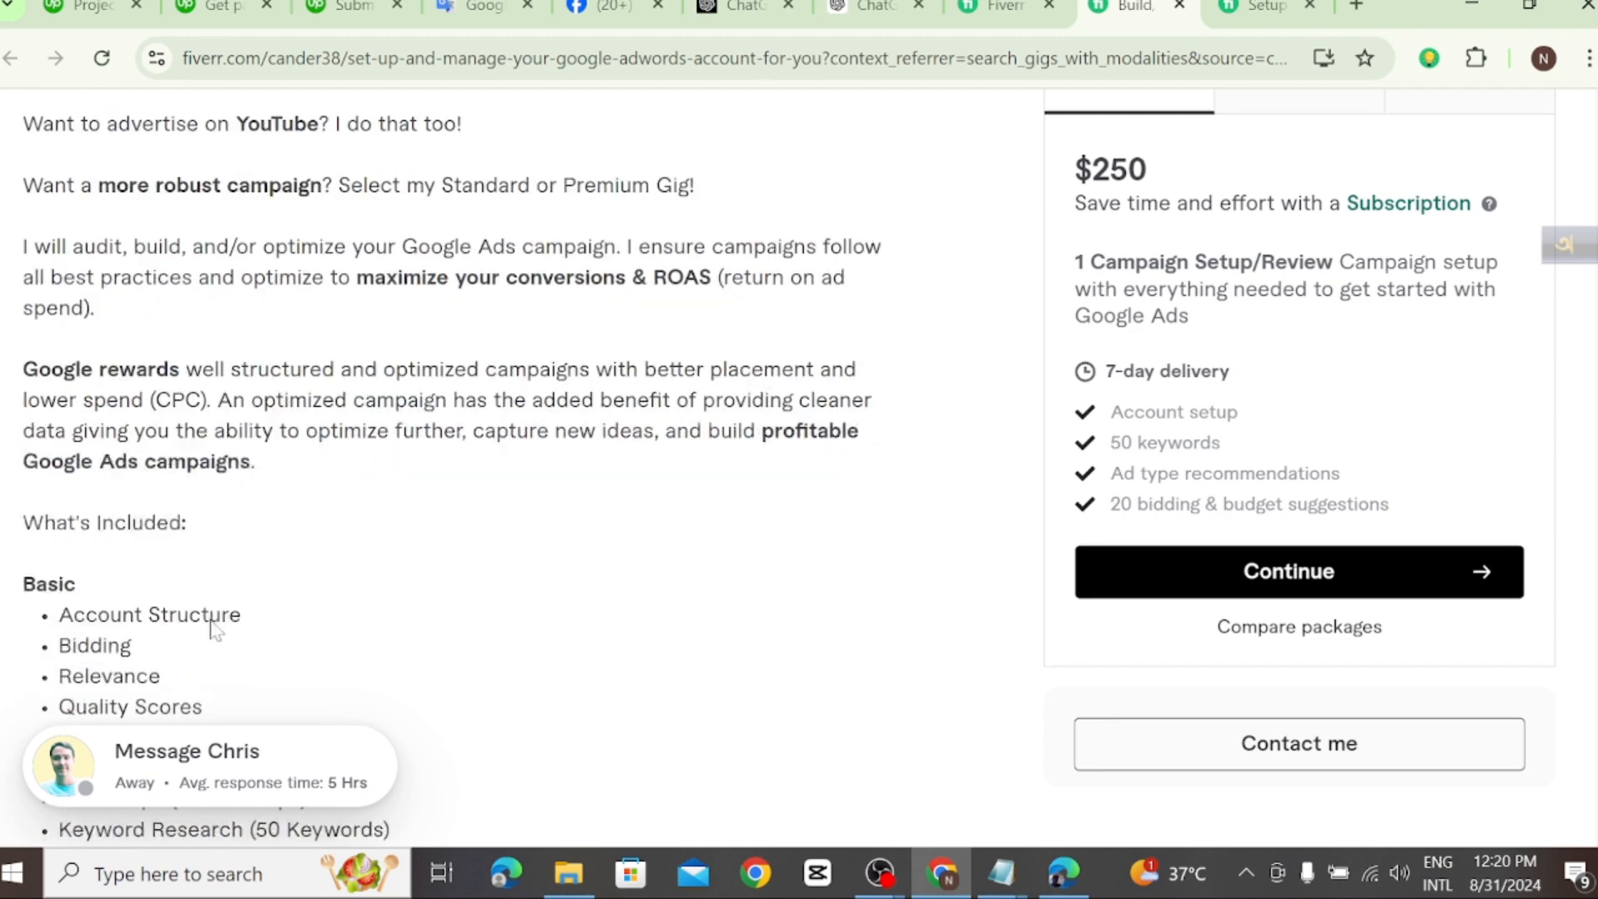
{"action": "scroll", "coordinate": [63, 208], "scroll_direction": "up", "scroll_amount": 2}
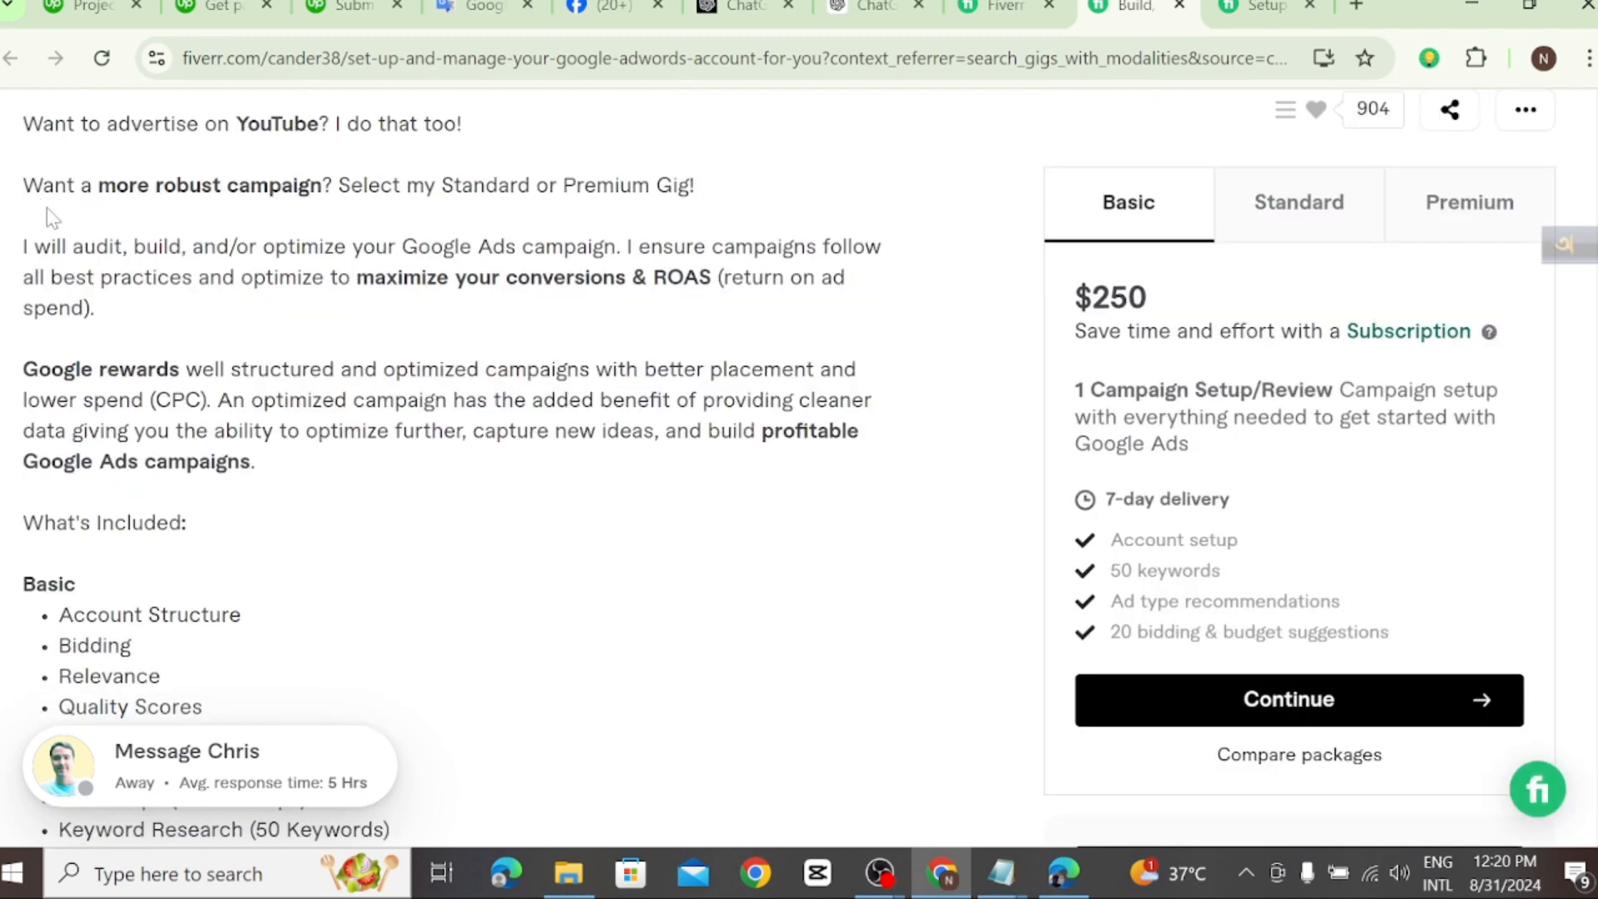
{"action": "scroll", "coordinate": [50, 245], "scroll_direction": "down", "scroll_amount": 8}
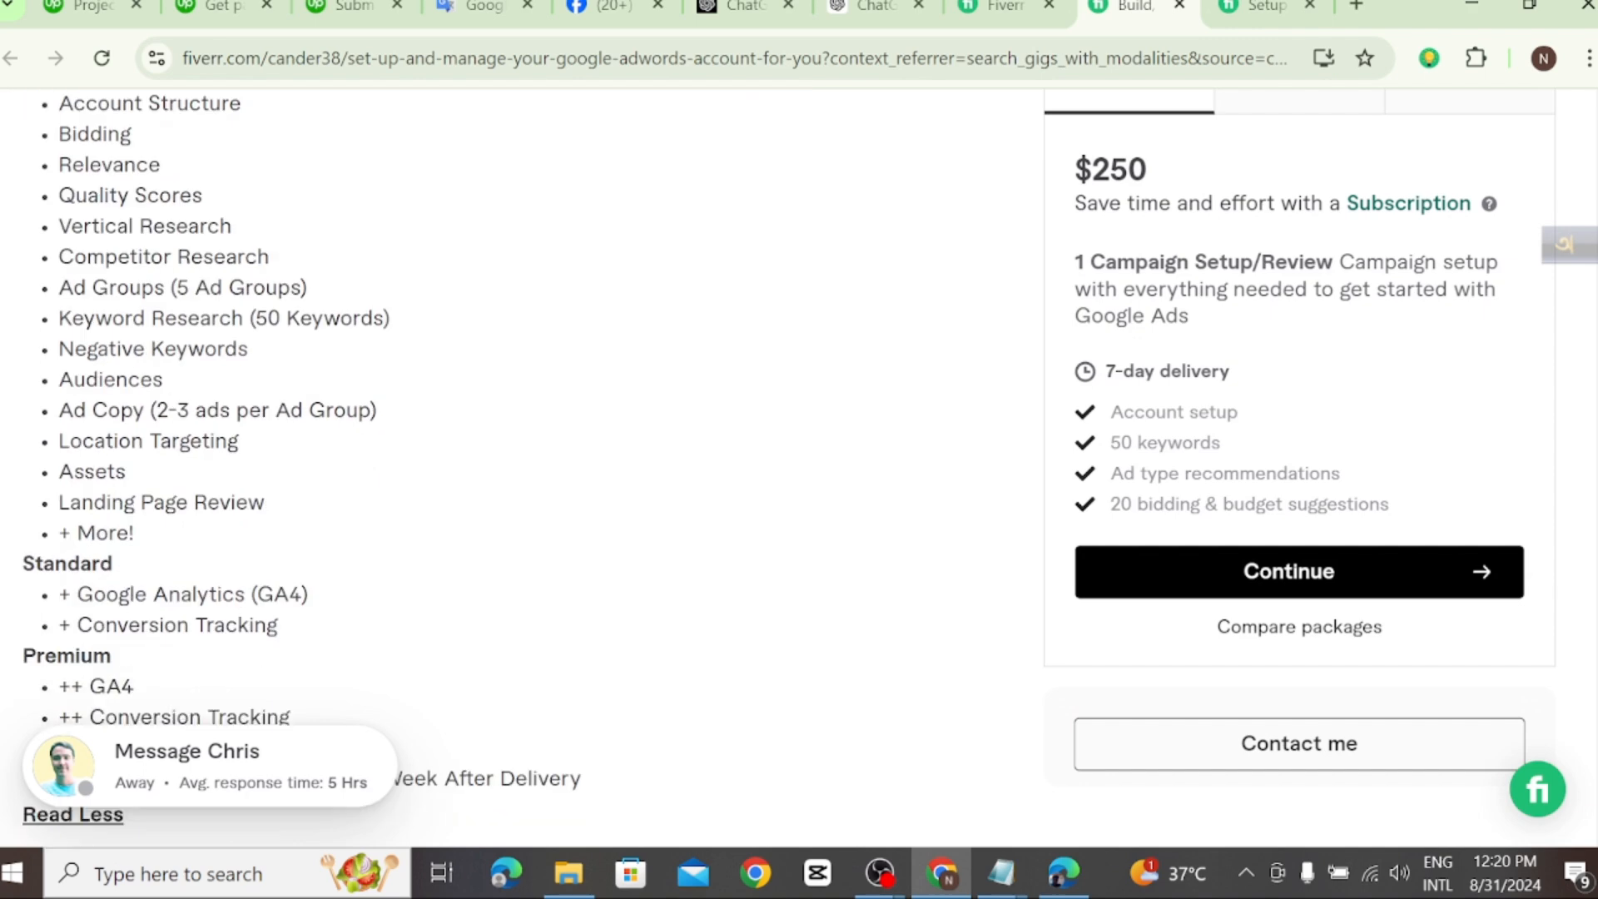
{"action": "scroll", "coordinate": [300, 466], "scroll_direction": "down", "scroll_amount": 2}
{"action": "scroll", "coordinate": [300, 466], "scroll_direction": "up", "scroll_amount": 2}
{"action": "scroll", "coordinate": [278, 533], "scroll_direction": "up", "scroll_amount": 4}
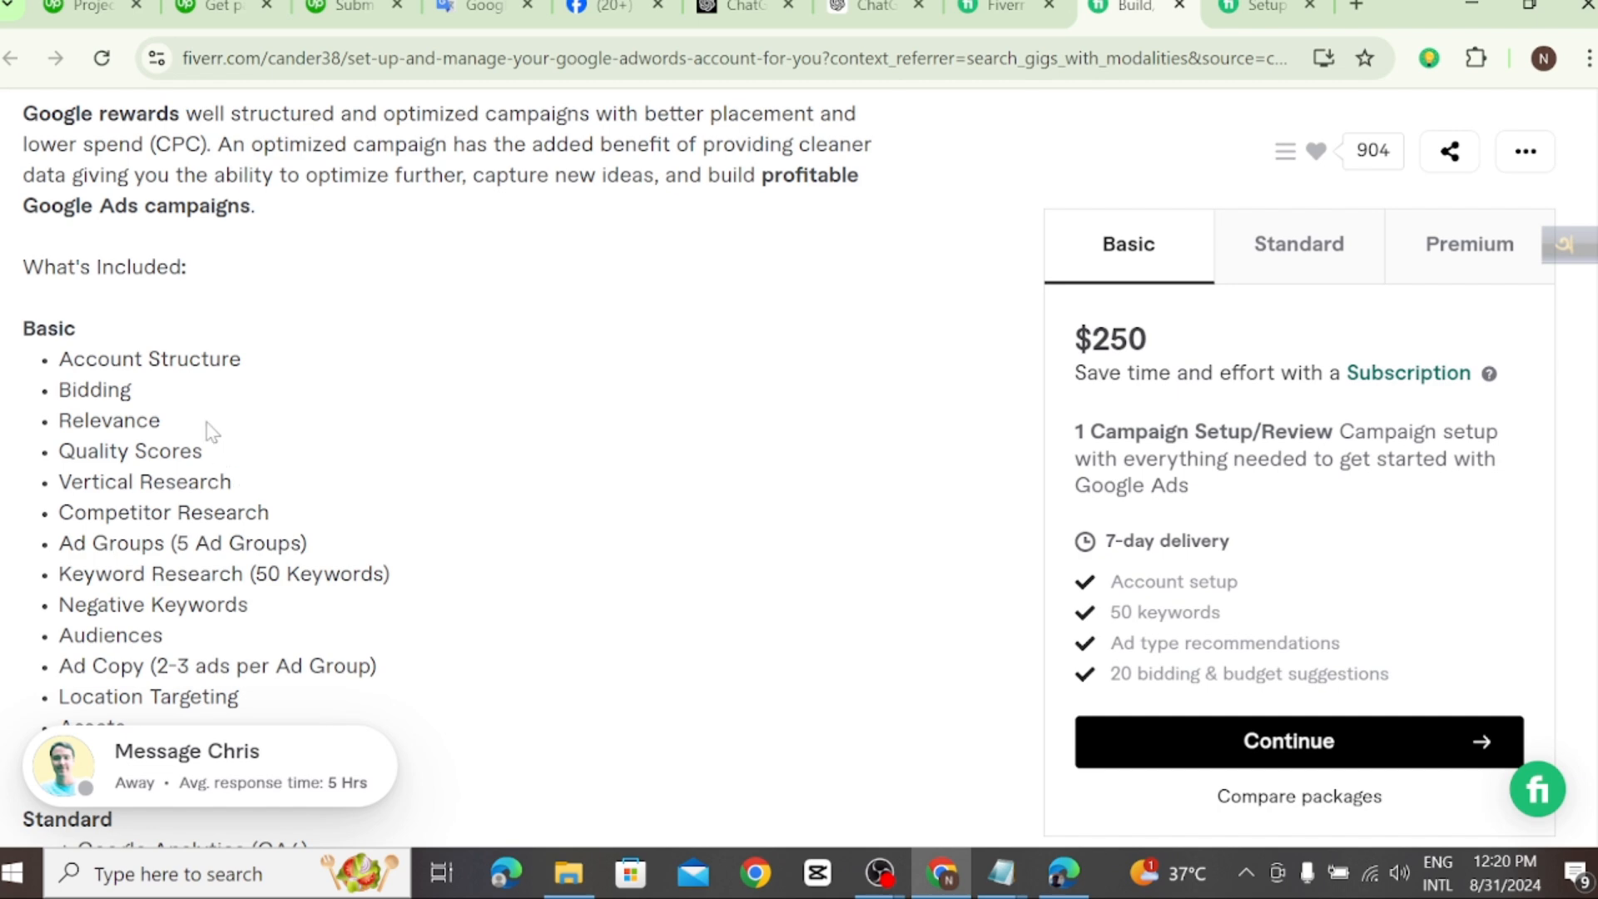
Step: Review the gig page again from its title through the seller profile and reviews to the What's Included list
{"action": "scroll", "coordinate": [823, 281], "scroll_direction": "up", "scroll_amount": 15}
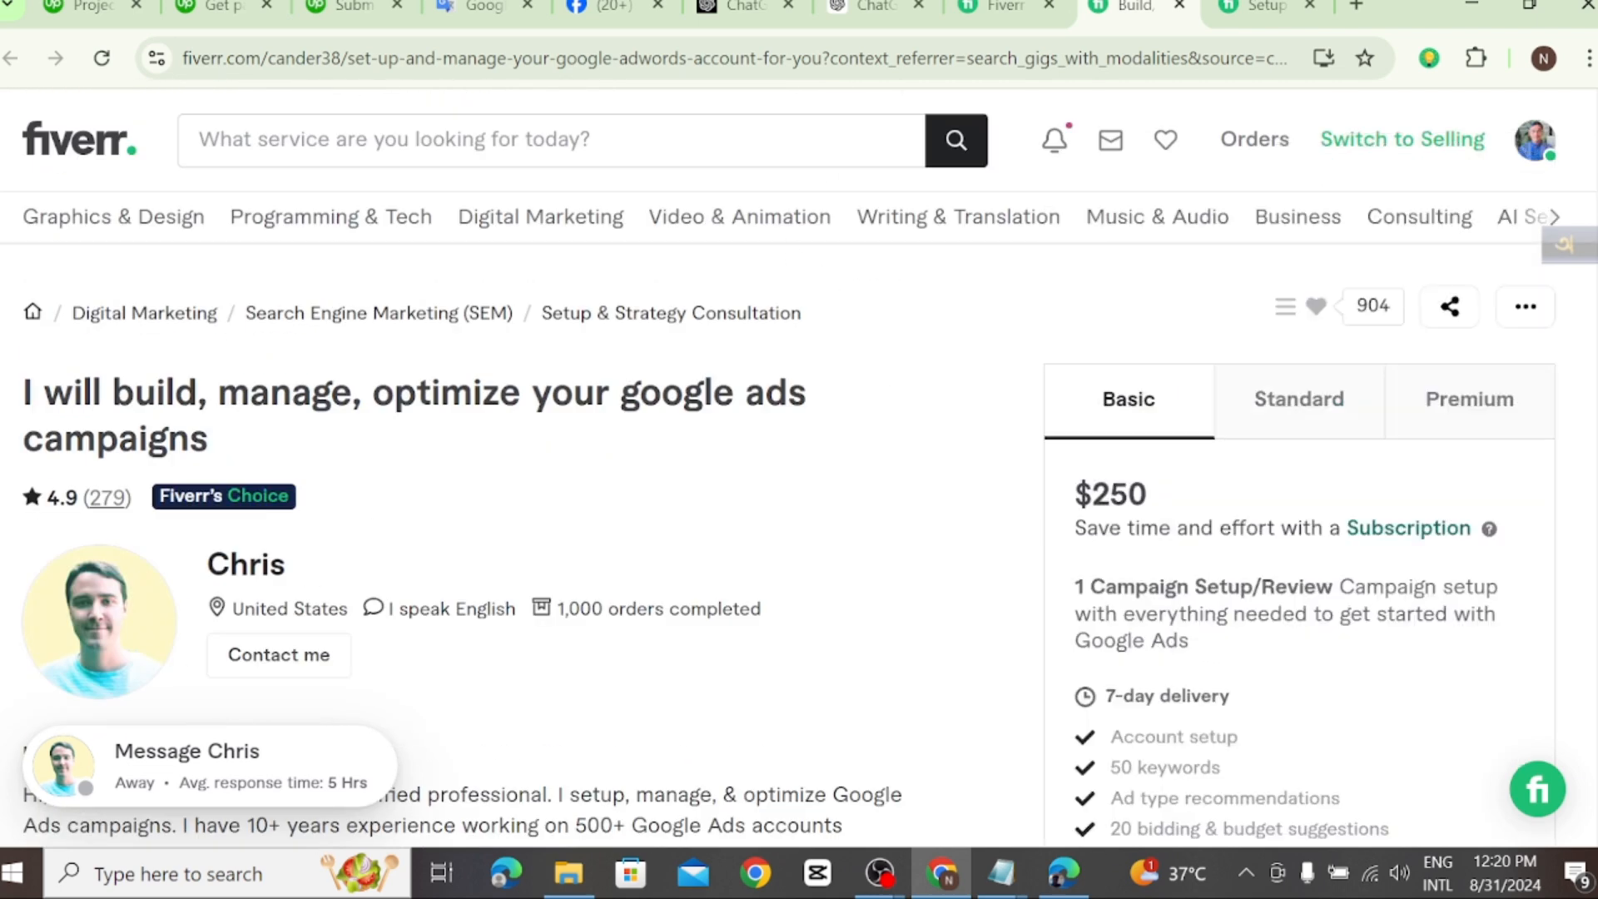
{"action": "scroll", "coordinate": [427, 435], "scroll_direction": "down", "scroll_amount": 2}
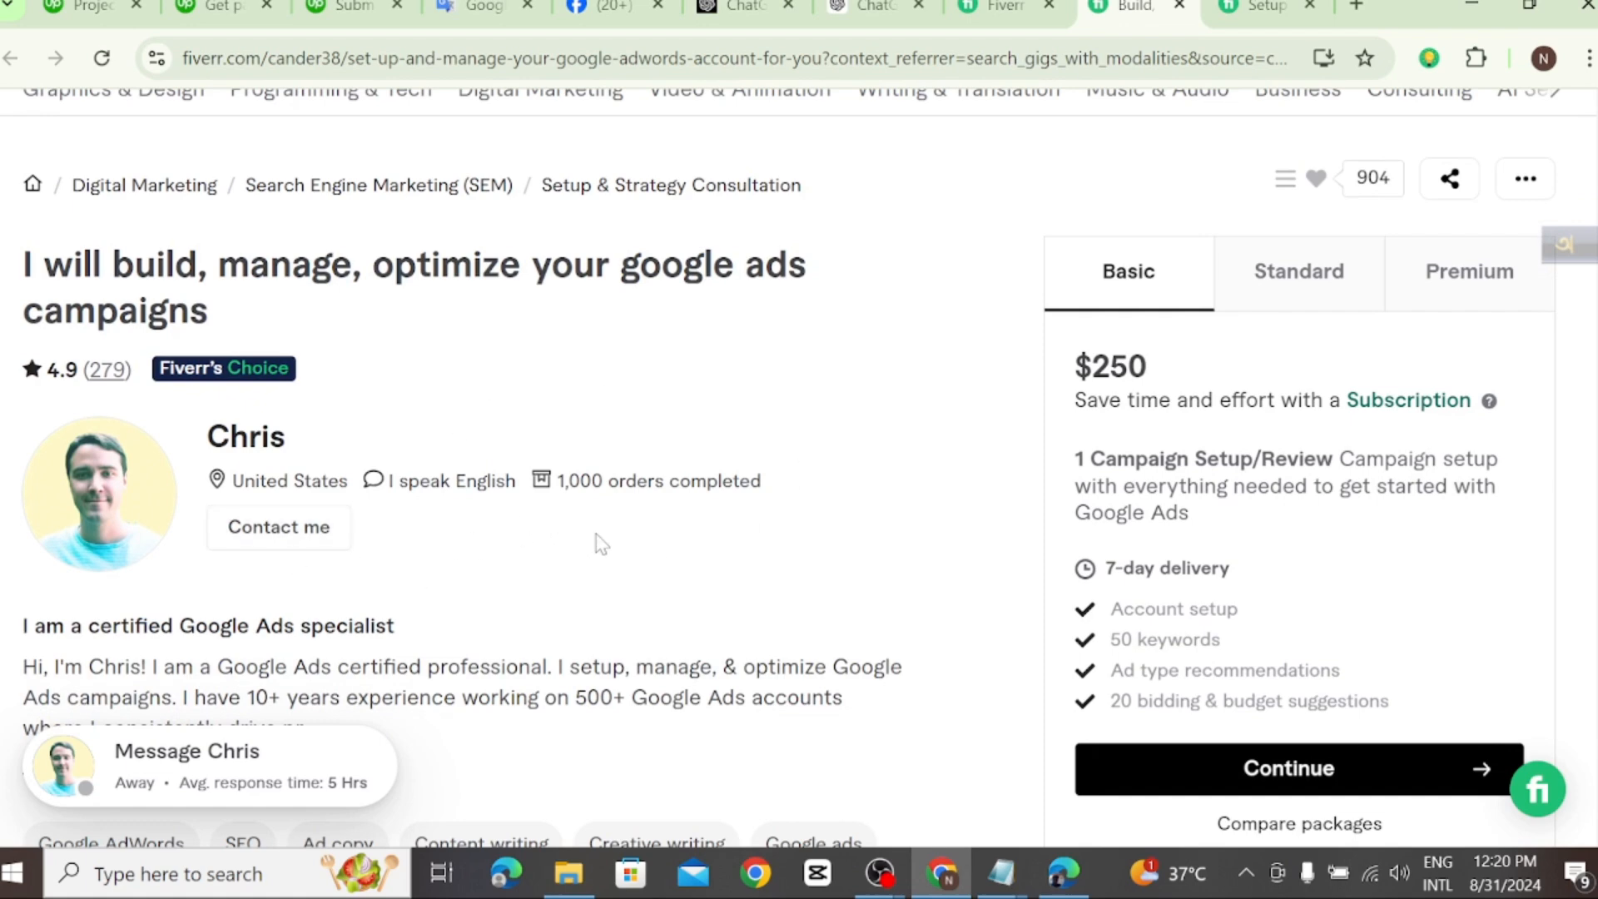
{"action": "scroll", "coordinate": [602, 545], "scroll_direction": "down", "scroll_amount": 15}
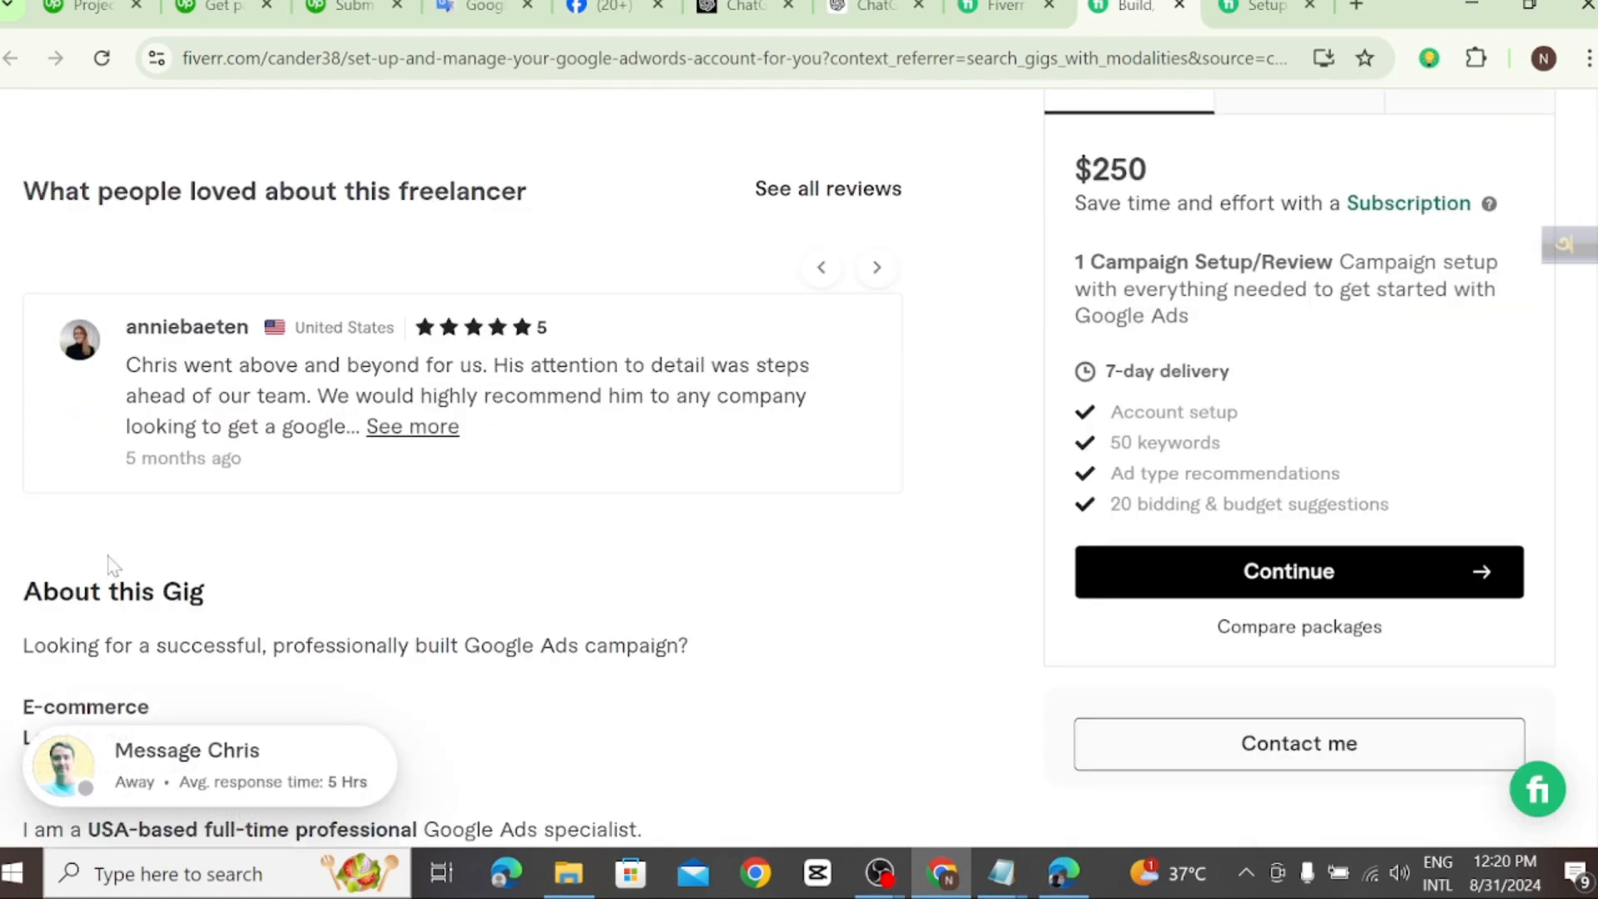
{"action": "scroll", "coordinate": [113, 566], "scroll_direction": "down", "scroll_amount": 9}
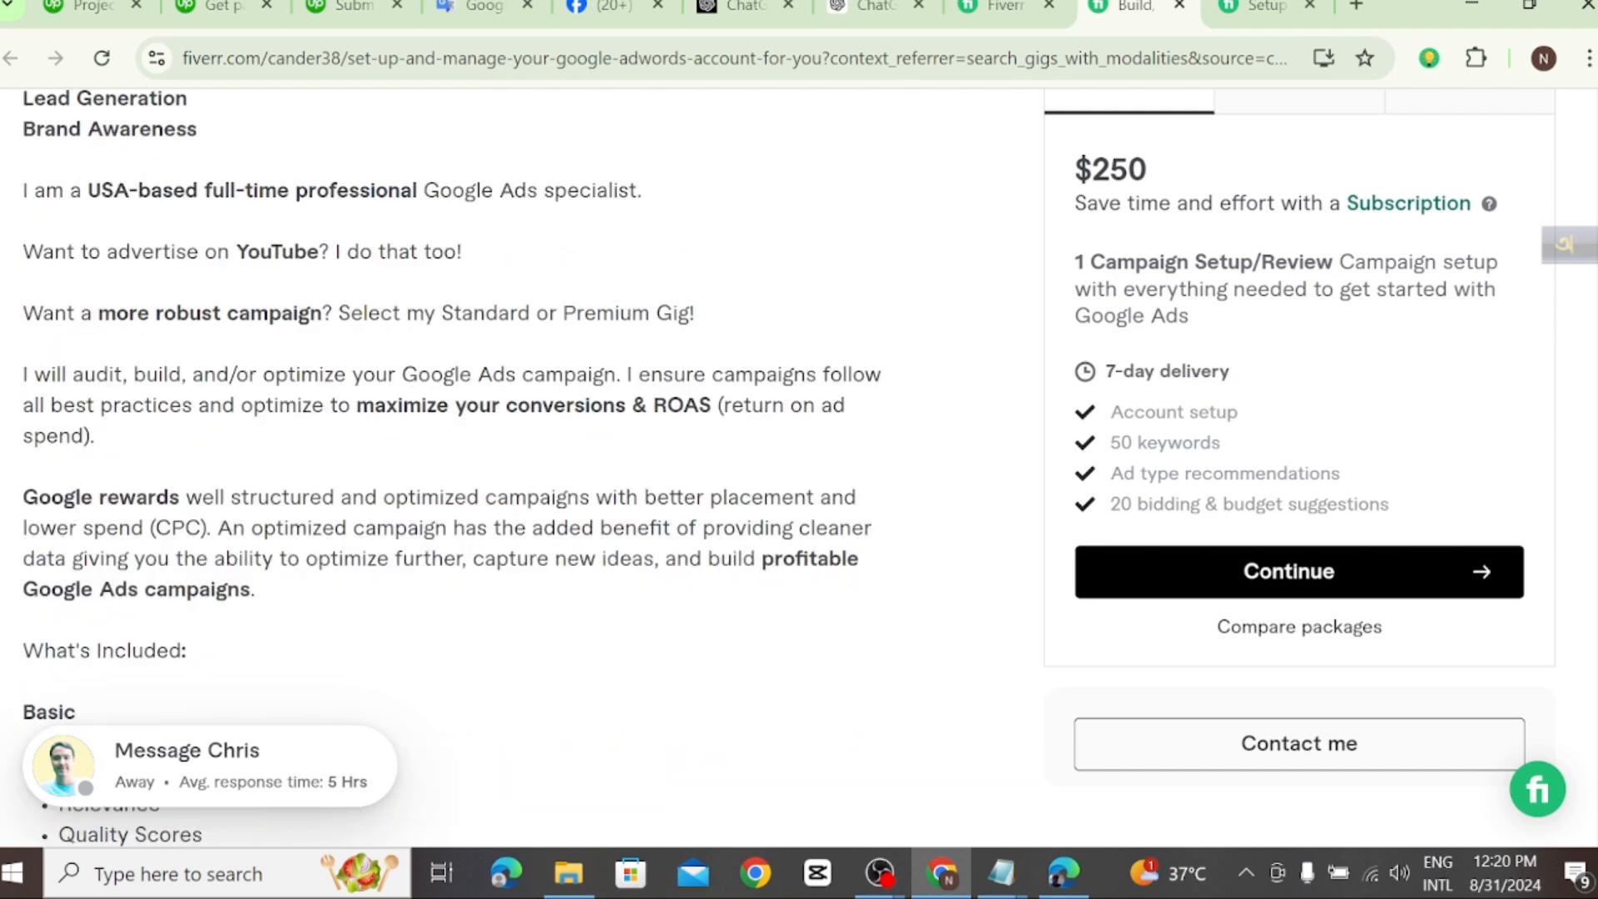
{"action": "scroll", "coordinate": [432, 571], "scroll_direction": "down", "scroll_amount": 1}
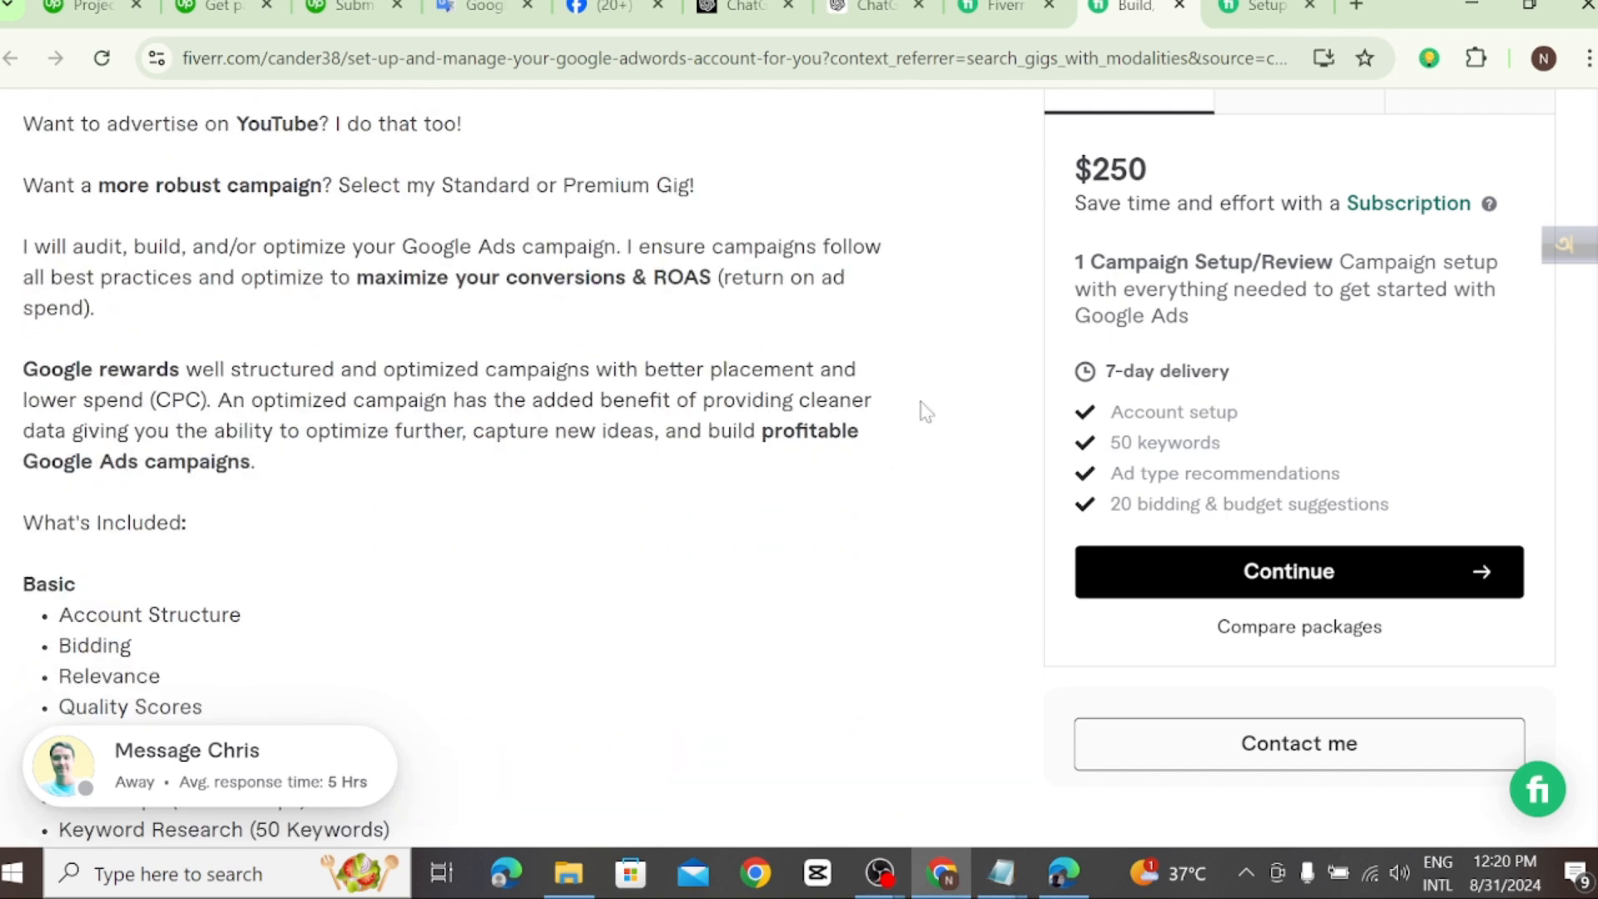
Step: Return to the Upwork project description, check the project steps and FAQ sections, and open a blank entry for a new project step
{"action": "left_click", "coordinate": [73, 9]}
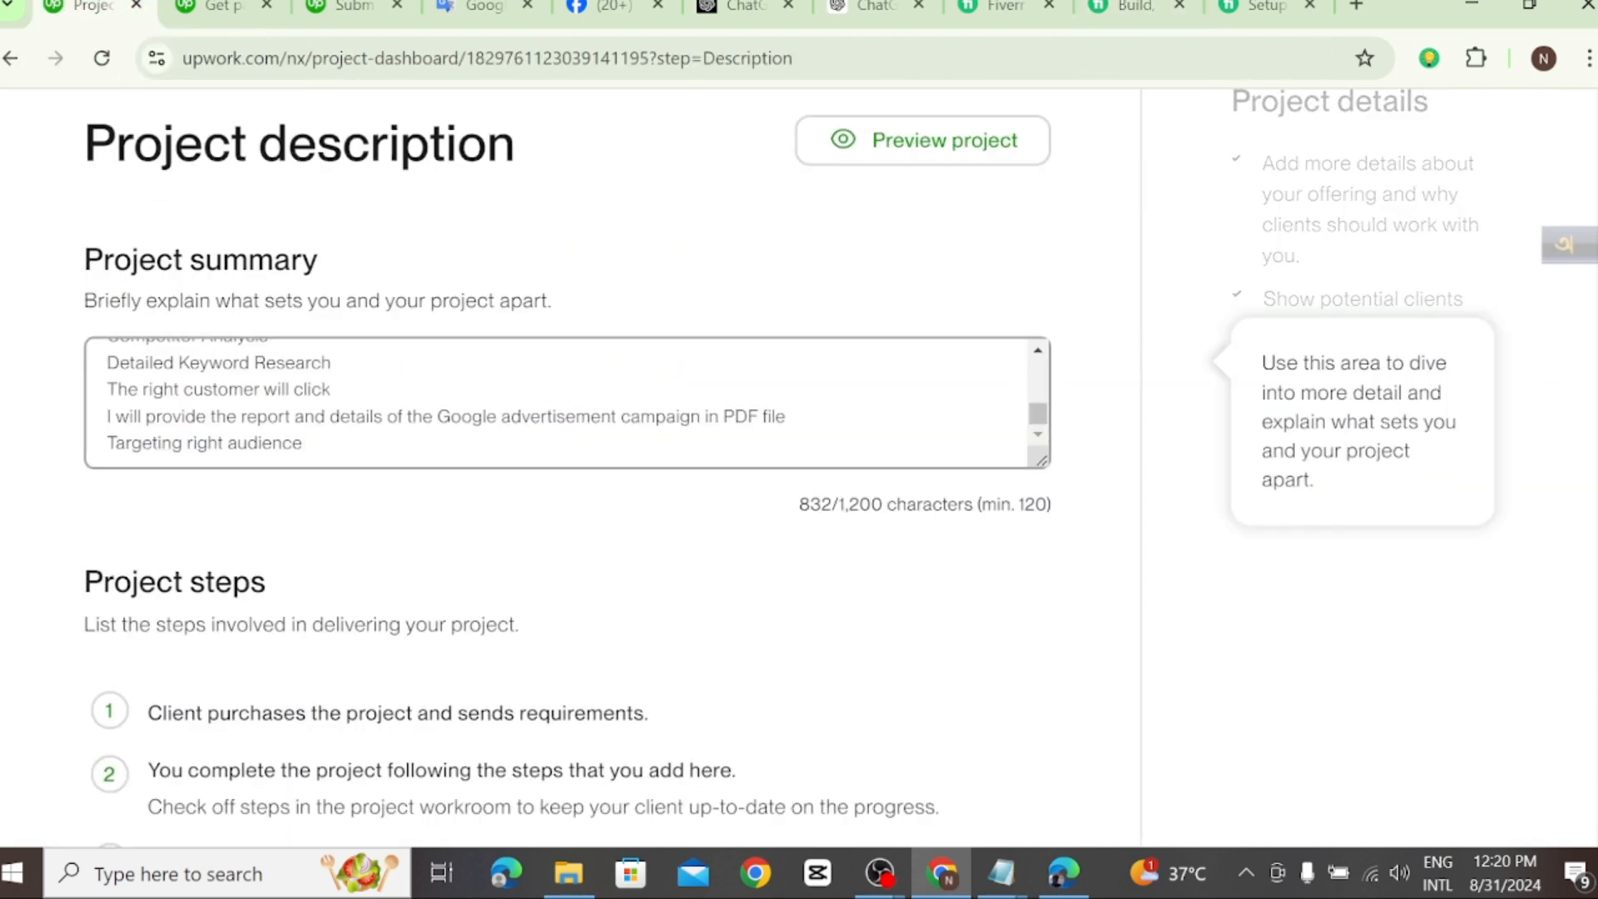
{"action": "scroll", "coordinate": [385, 577], "scroll_direction": "down", "scroll_amount": 5}
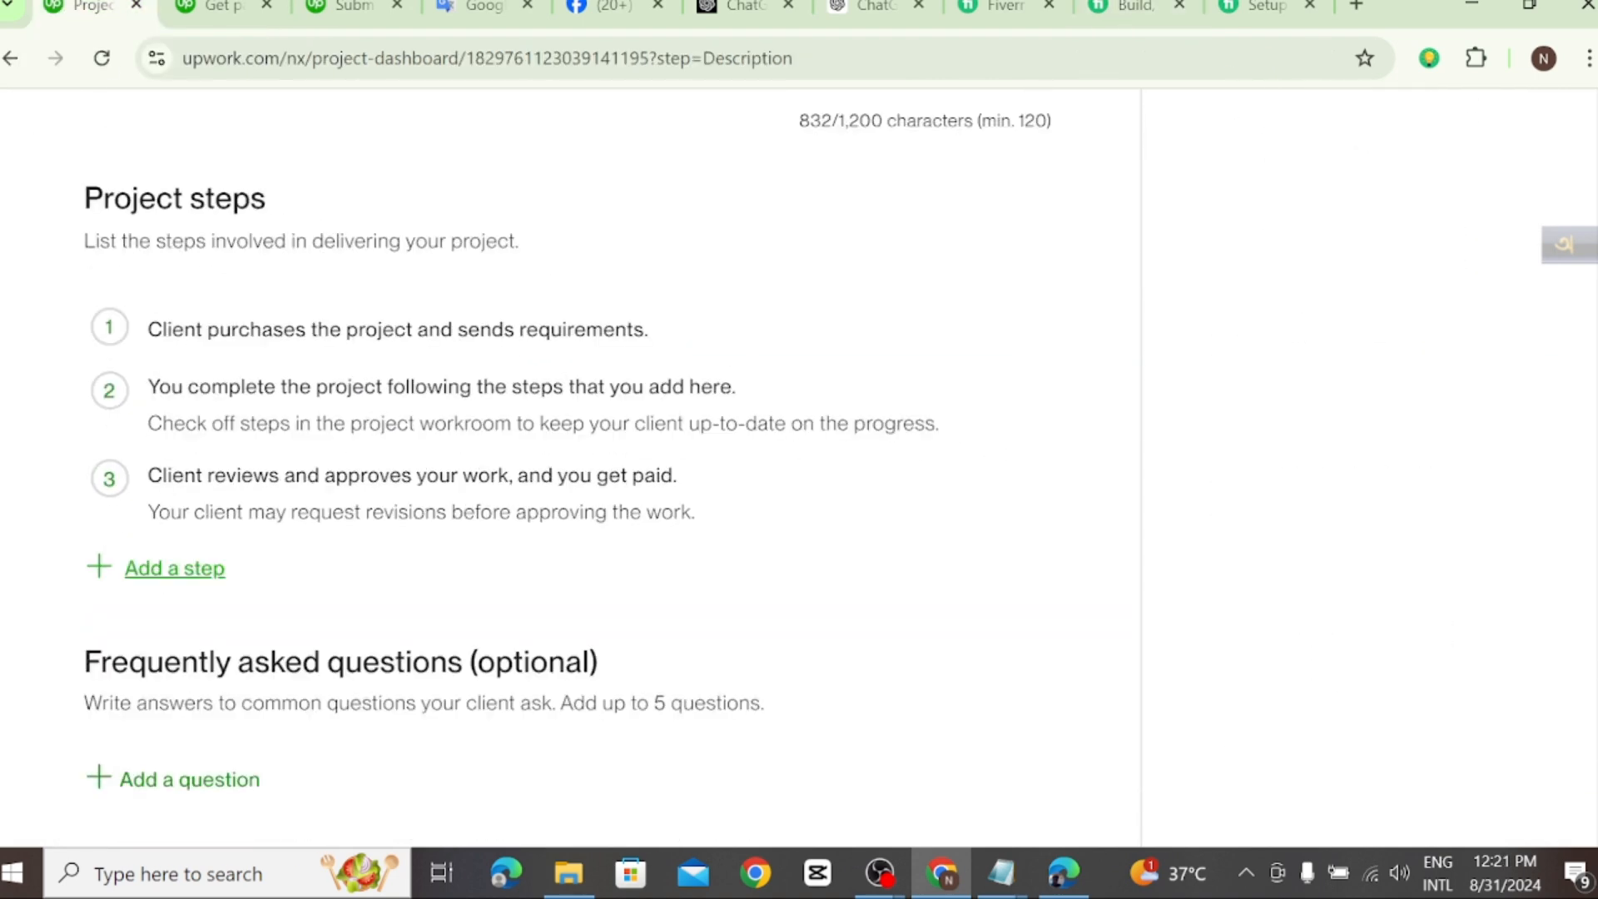
{"action": "scroll", "coordinate": [241, 772], "scroll_direction": "down", "scroll_amount": 2}
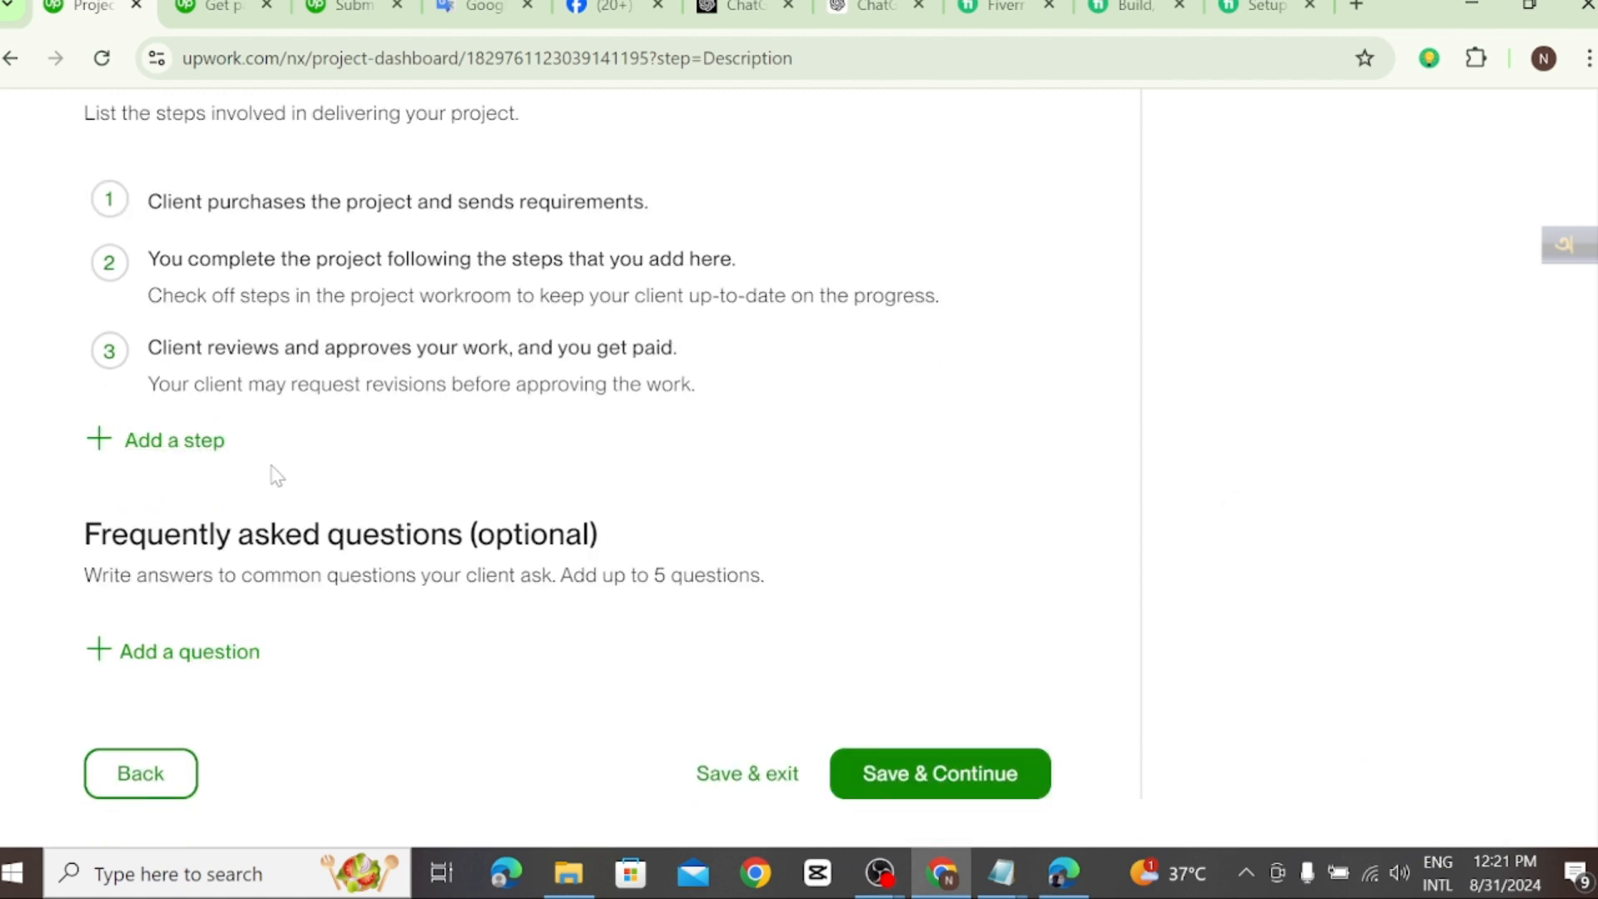
{"action": "scroll", "coordinate": [272, 471], "scroll_direction": "up", "scroll_amount": 2}
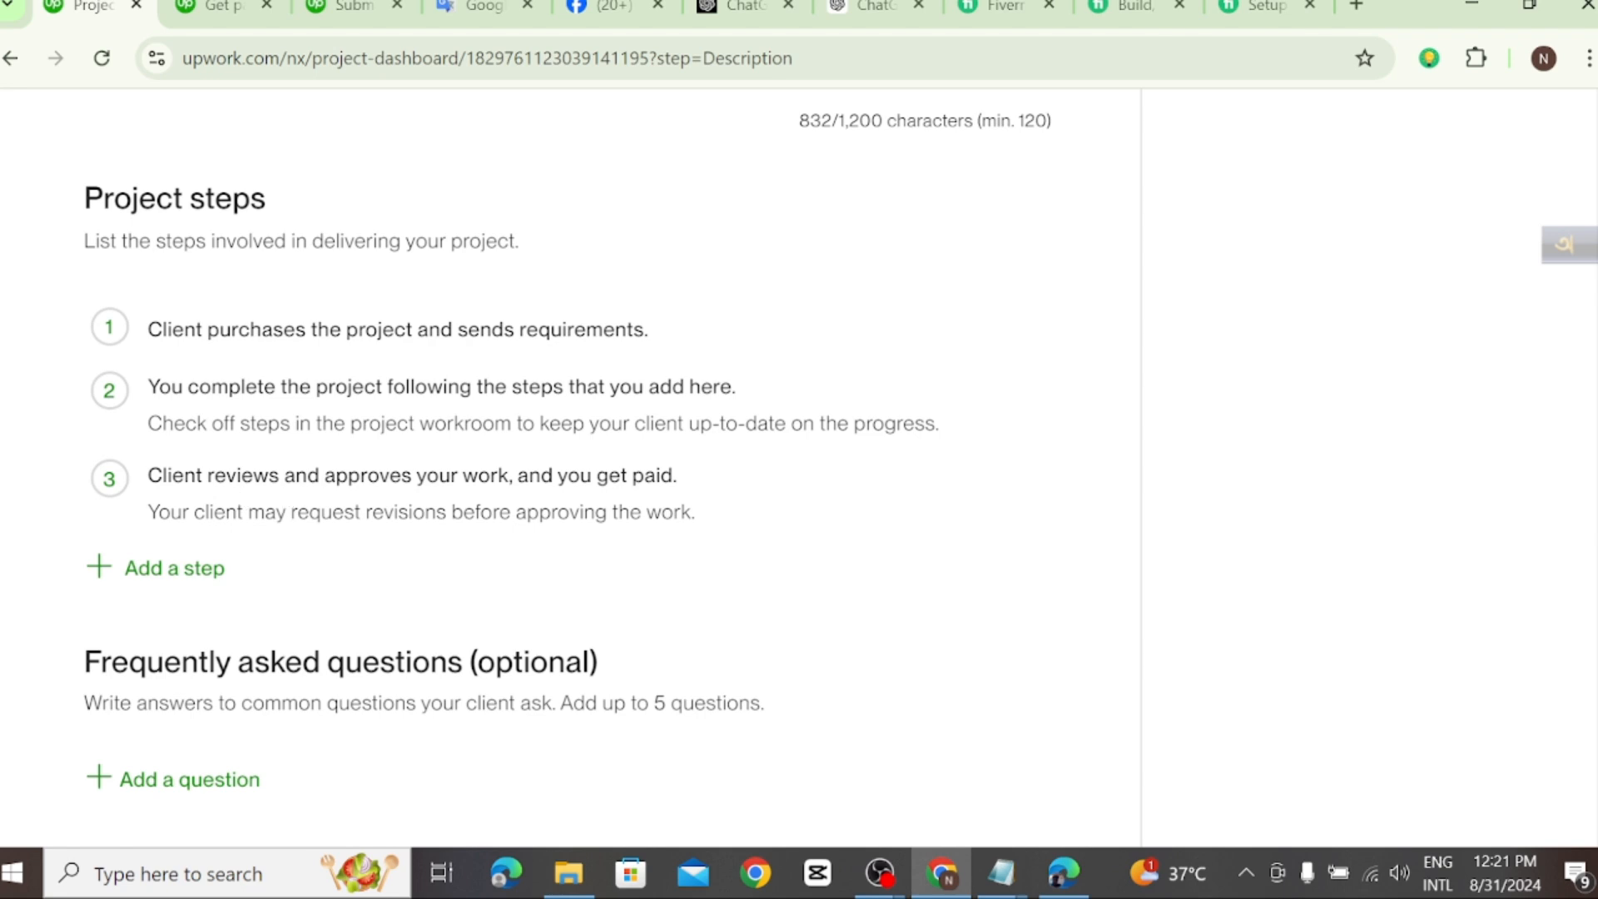
{"action": "scroll", "coordinate": [237, 532], "scroll_direction": "down", "scroll_amount": 4}
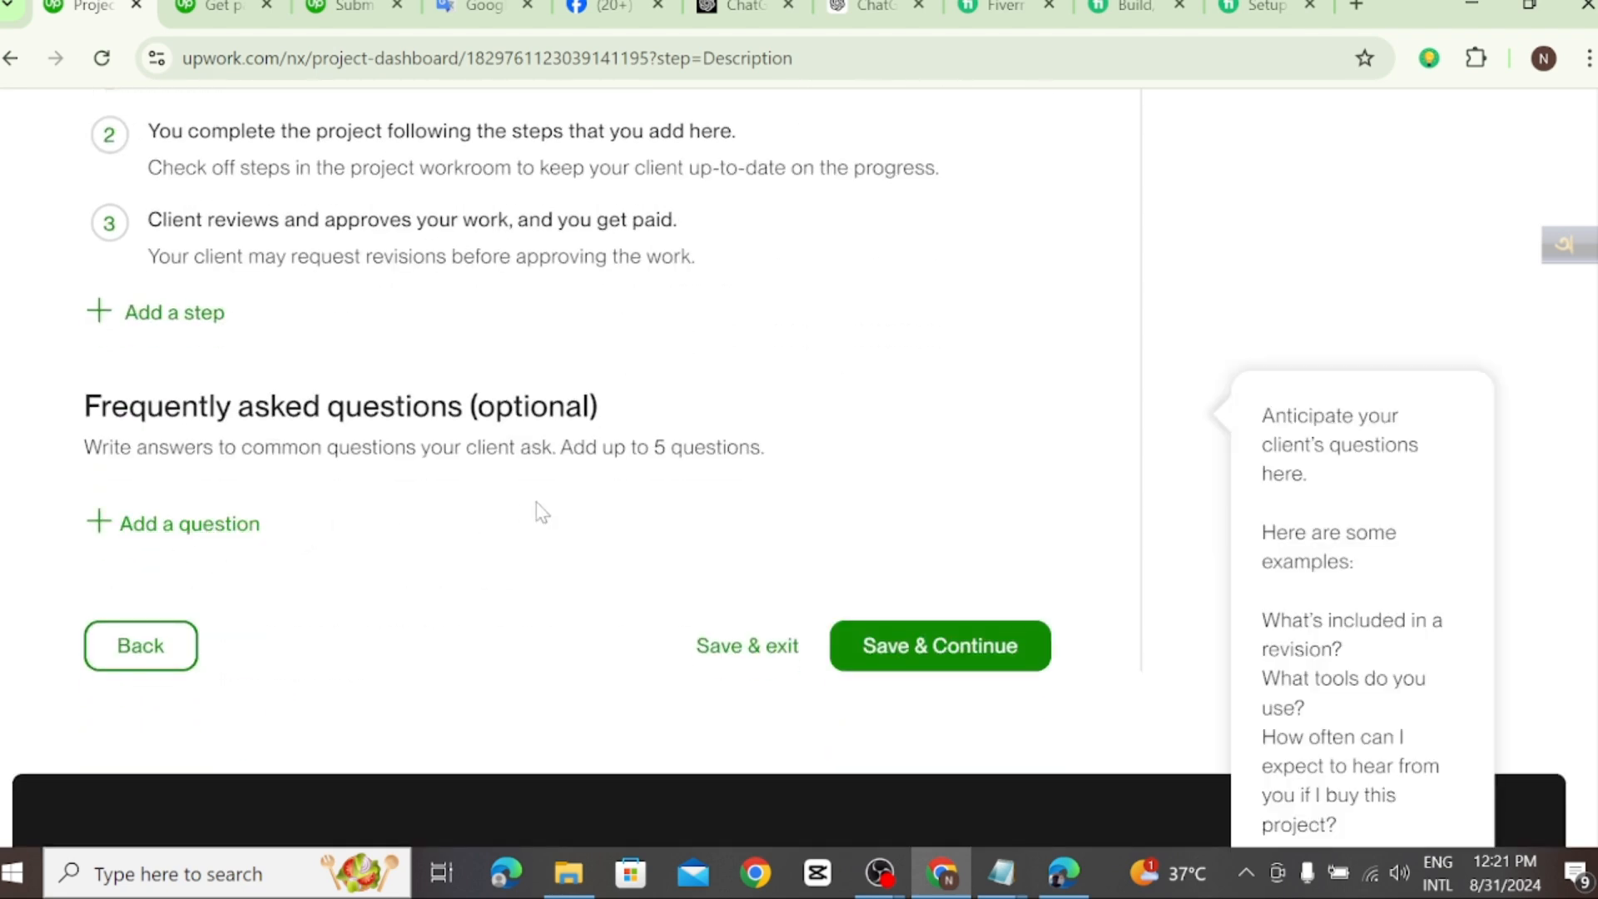
{"action": "scroll", "coordinate": [539, 510], "scroll_direction": "up", "scroll_amount": 2}
{"action": "scroll", "coordinate": [162, 438], "scroll_direction": "up", "scroll_amount": 2}
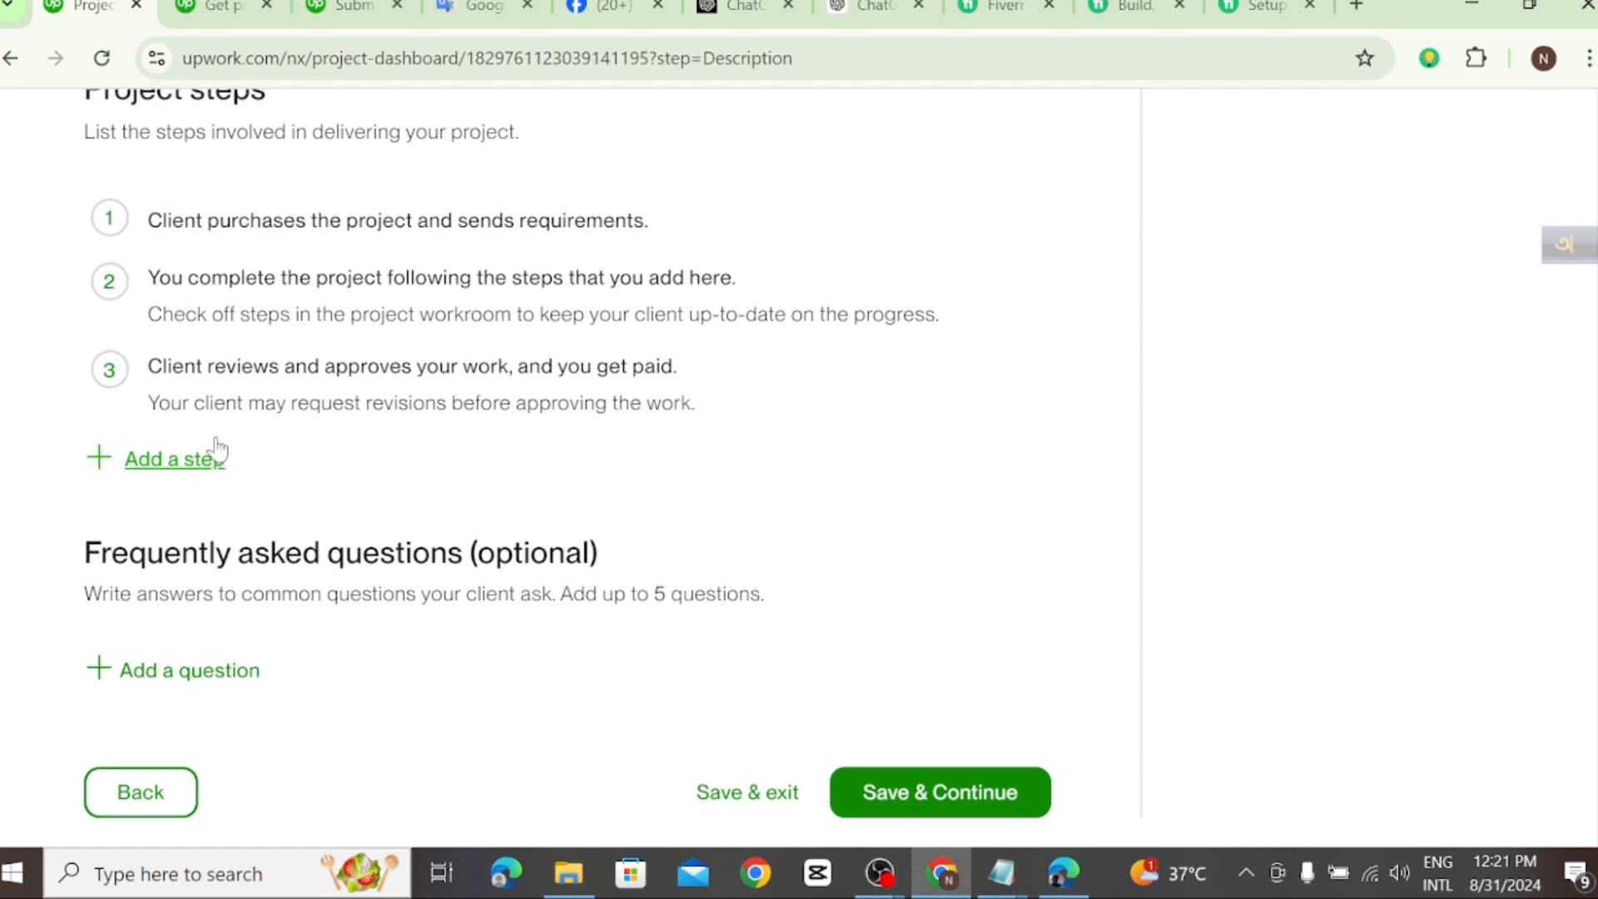
{"action": "left_click", "coordinate": [161, 569]}
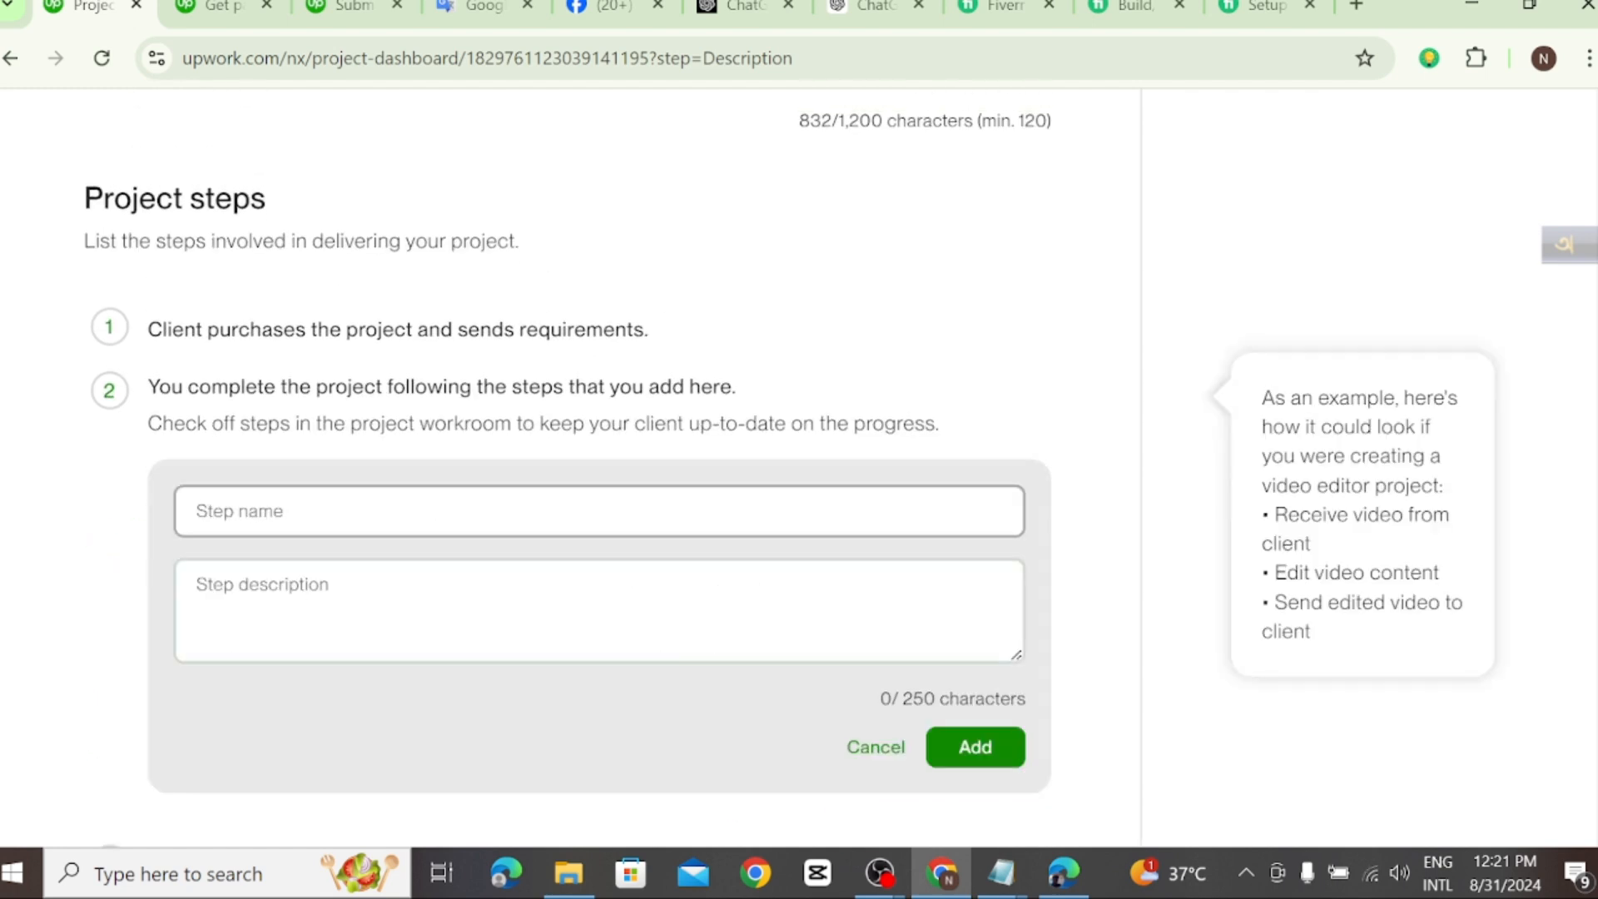
Step: Translate the copied Upwork project step instructions from English to Bengali in Google Translate and return to the Upwork page
{"action": "left_click", "coordinate": [470, 6]}
{"action": "left_click", "coordinate": [745, 335]}
{"action": "left_click", "coordinate": [208, 275]}
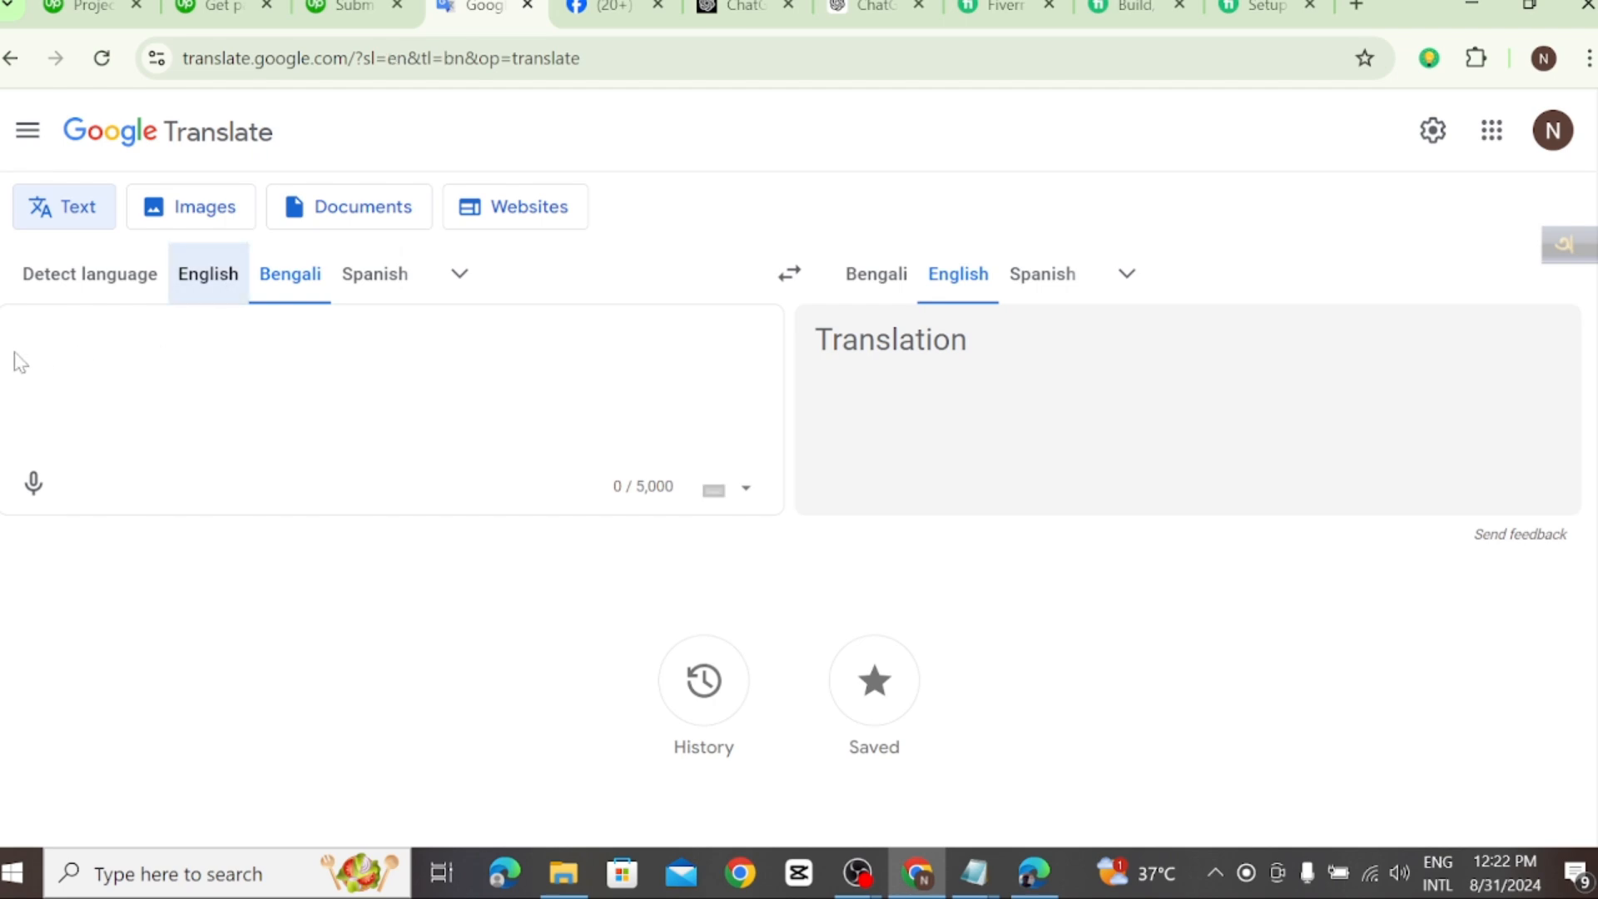
{"action": "right_click", "coordinate": [18, 337]}
{"action": "left_click", "coordinate": [70, 625]}
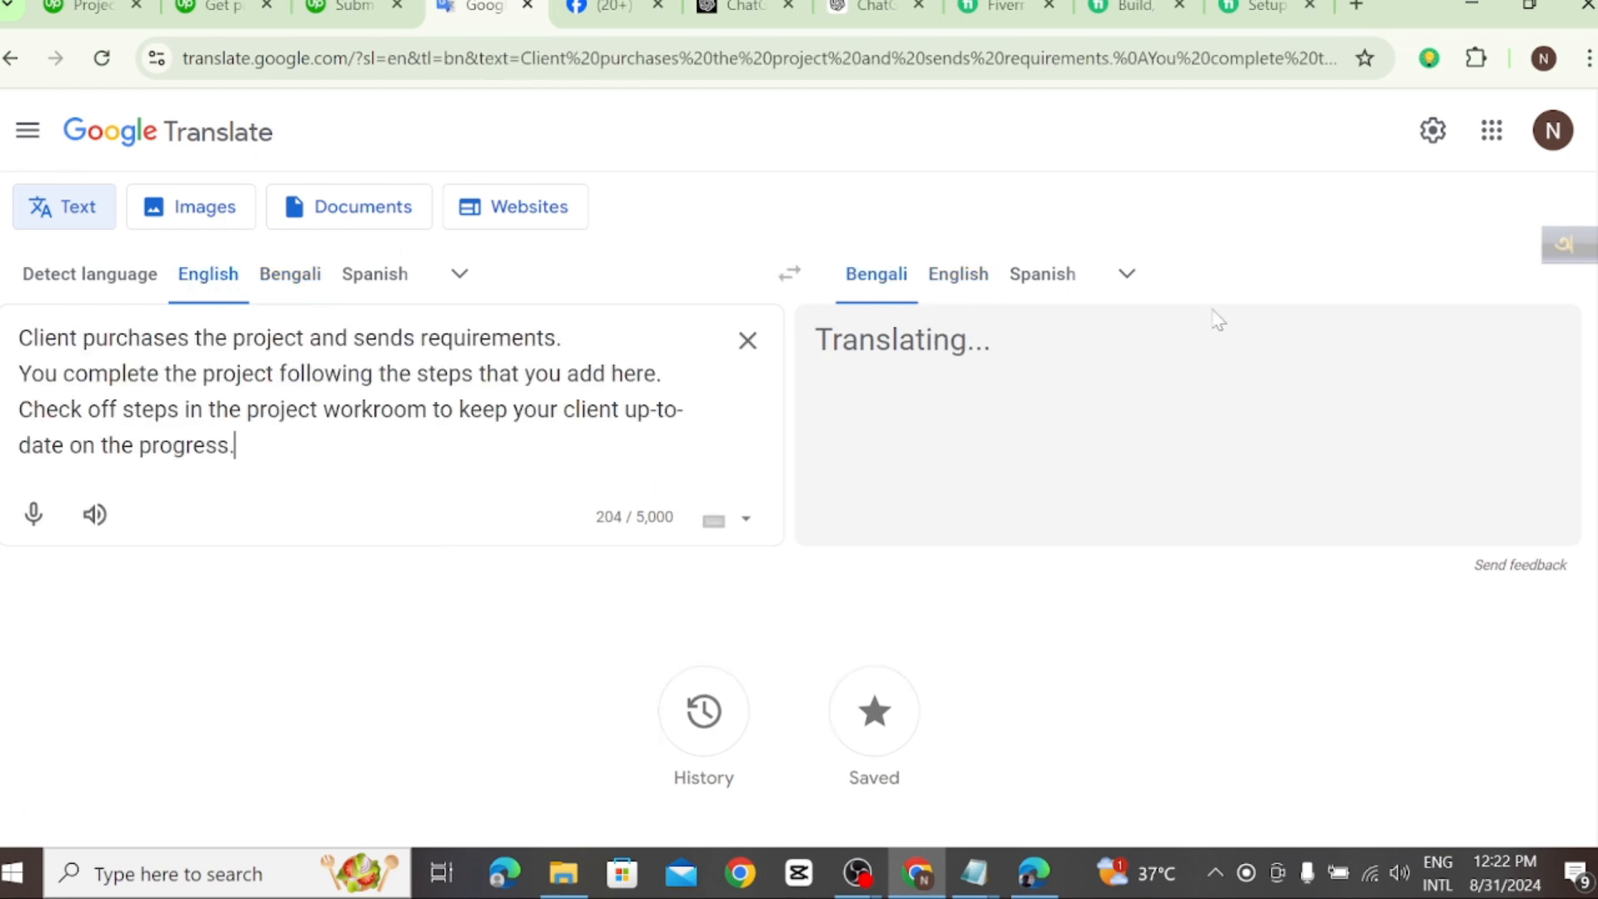
{"action": "left_click", "coordinate": [90, 6]}
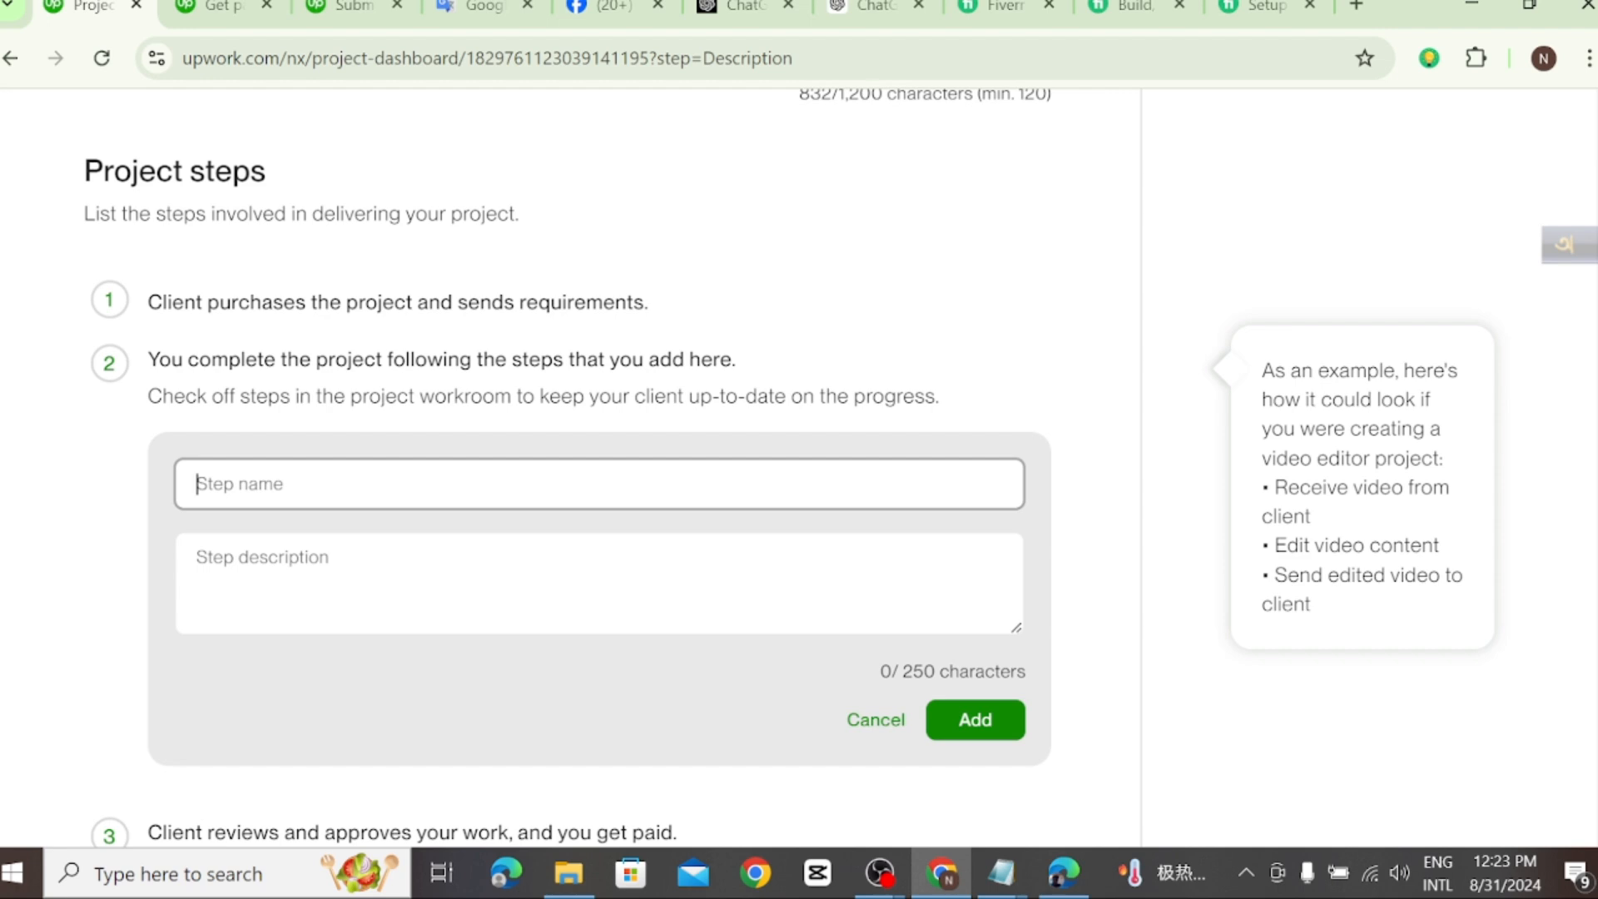
Step: Name the new project step "Google search ads"
{"action": "type", "text": "g"}
{"action": "key", "text": "BackSpace"}
{"action": "type", "text": "Google search ads"}
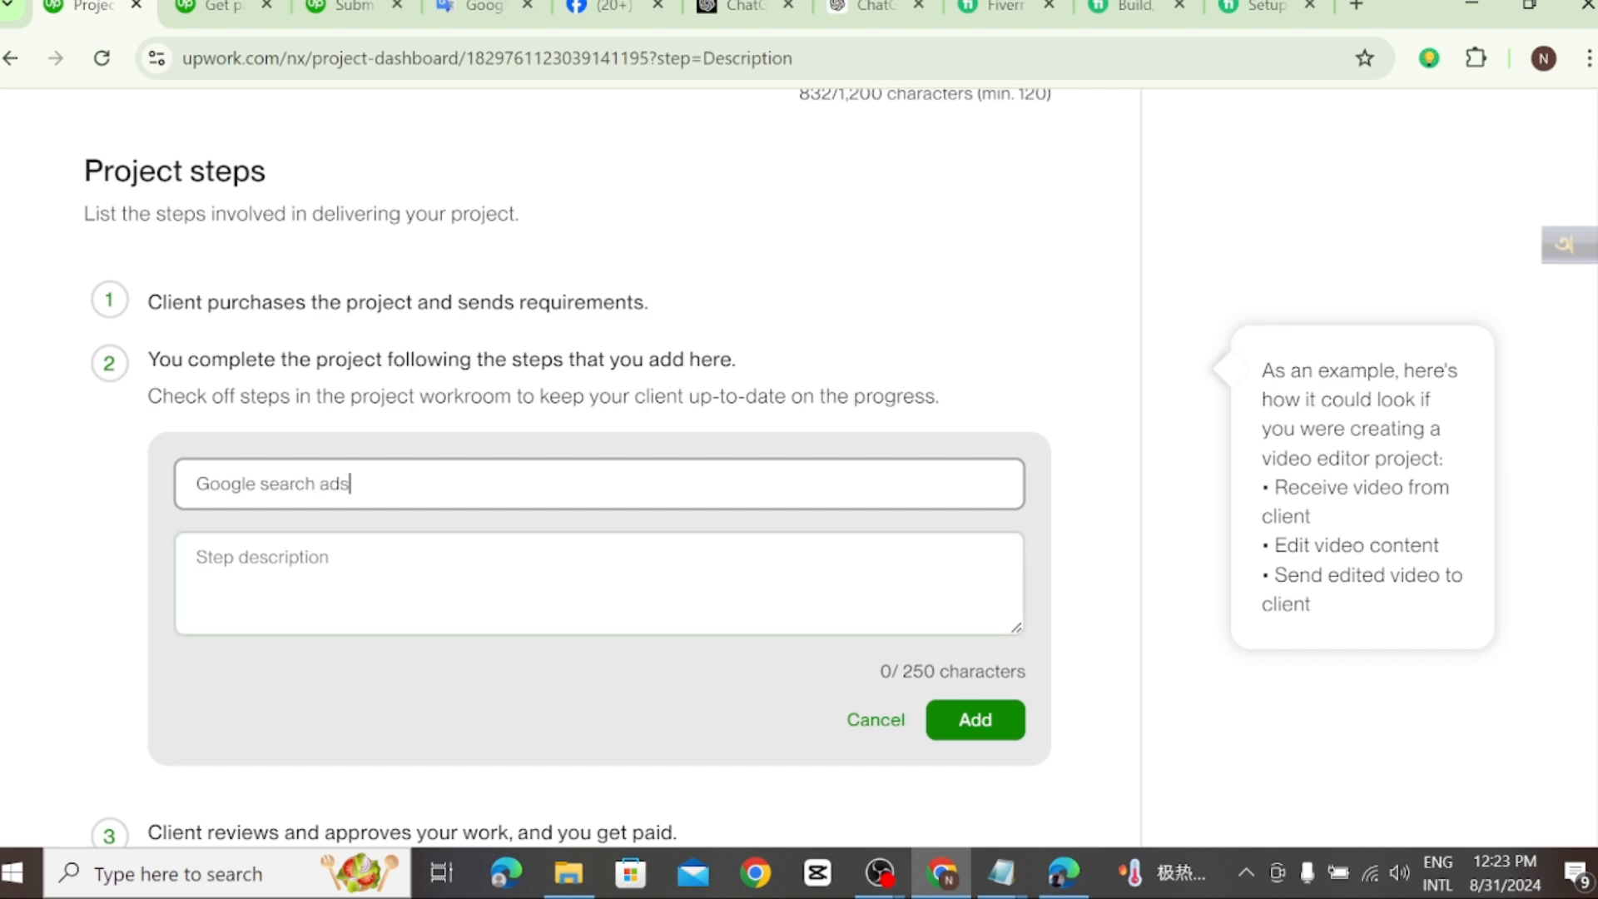
Step: Dictate the step description in Bengali in Google Translate for English translation, covering business growth, keyword research, audience and location targeting, and Google ranking
{"action": "left_click", "coordinate": [263, 557]}
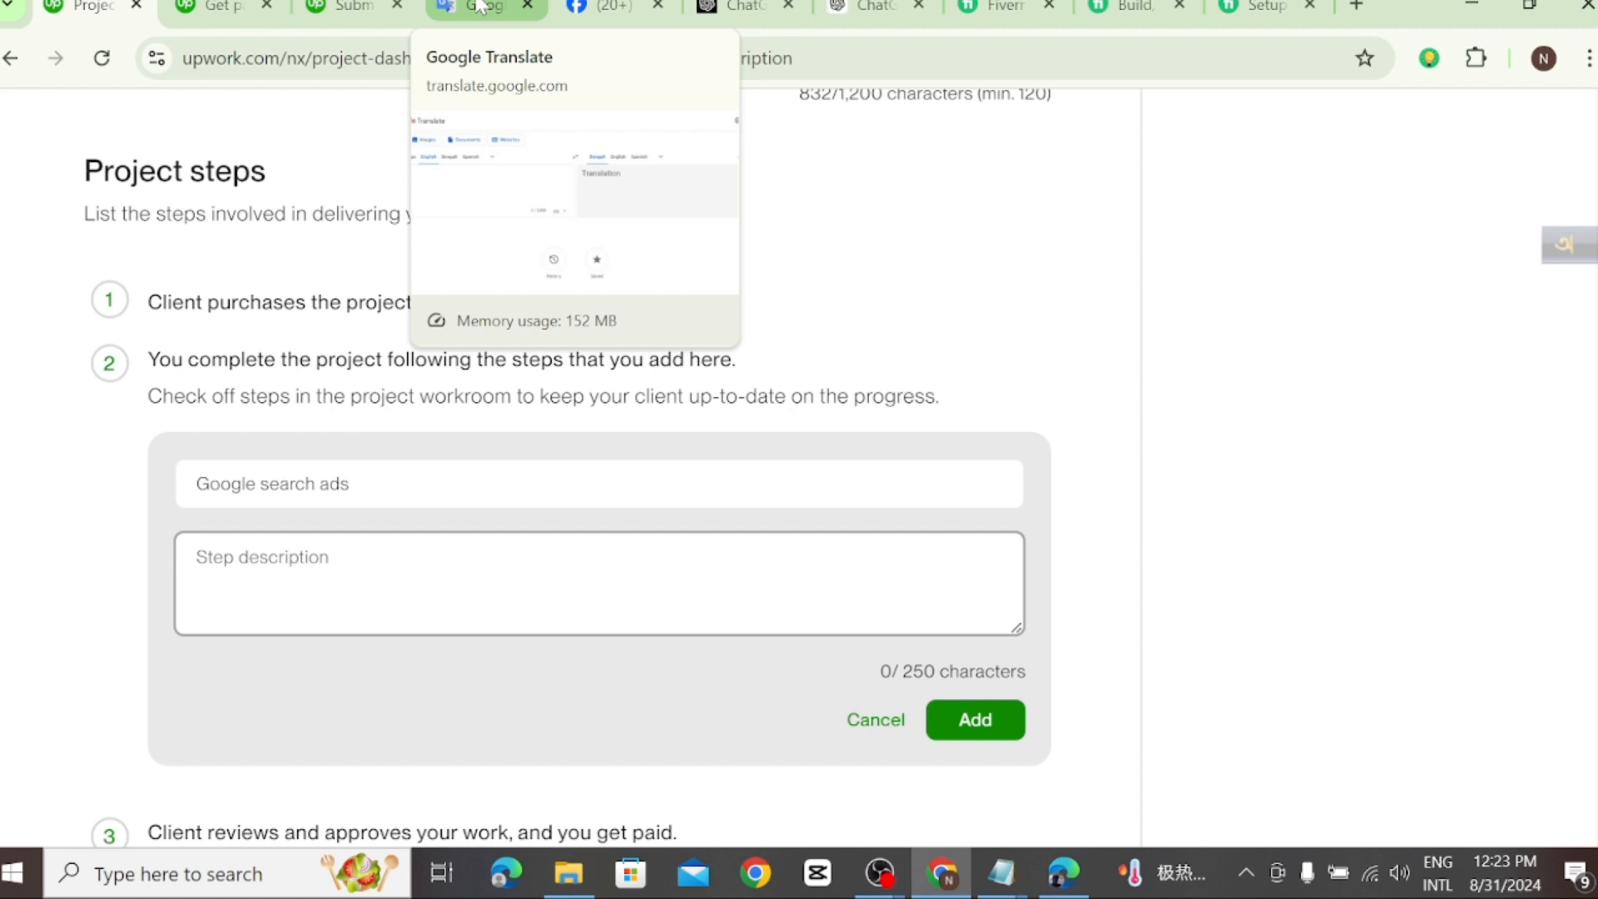
{"action": "left_click", "coordinate": [473, 7]}
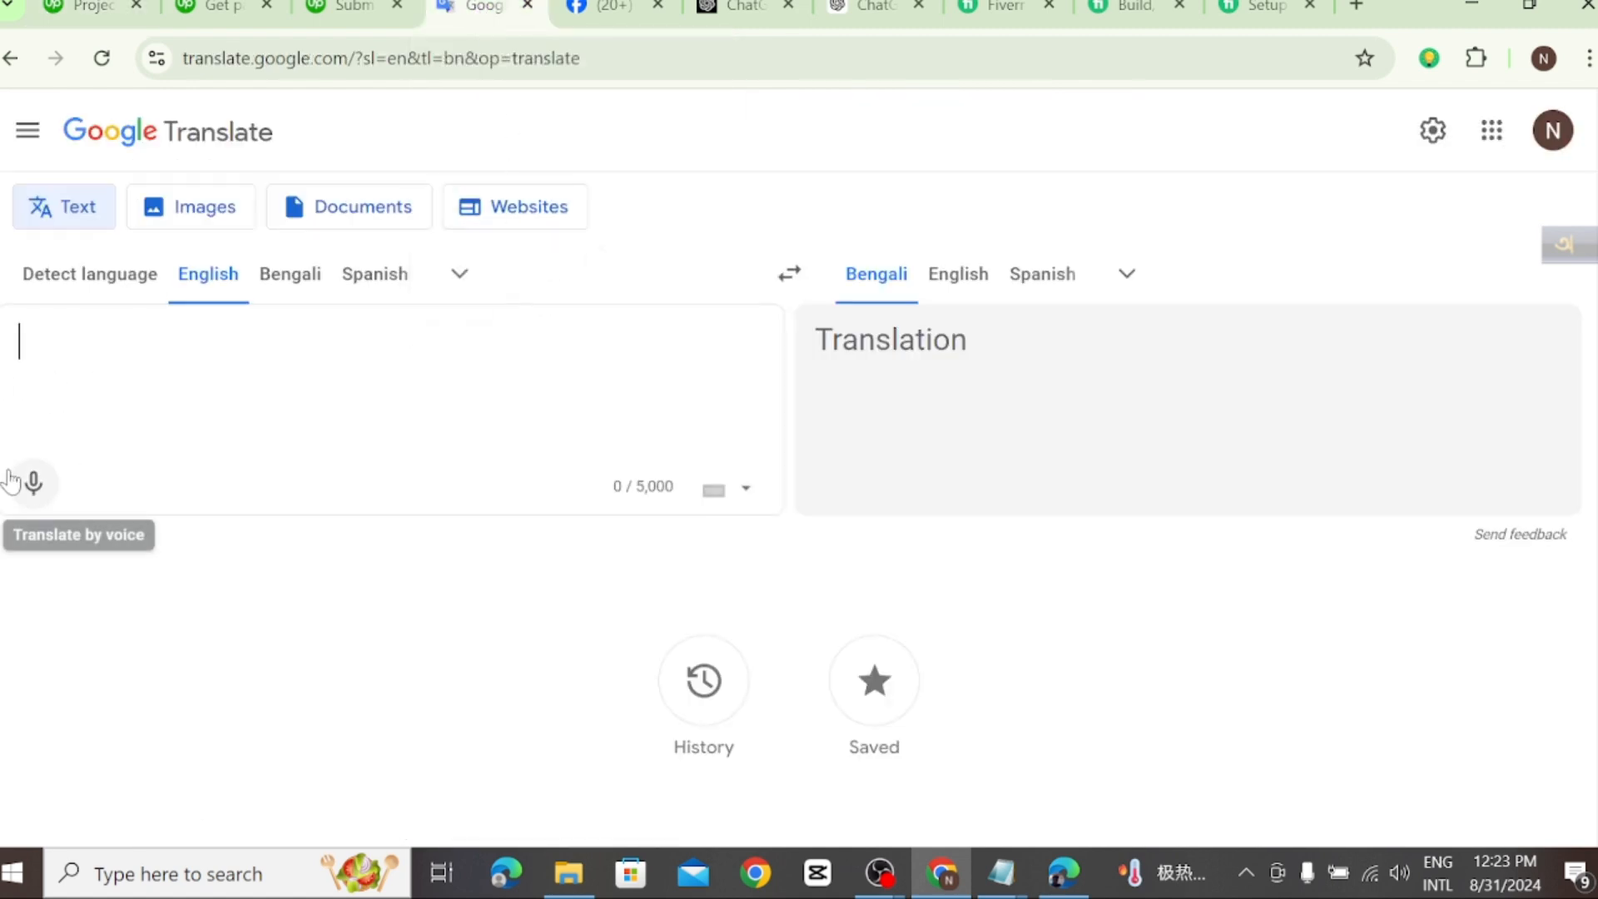
{"action": "left_click", "coordinate": [278, 287]}
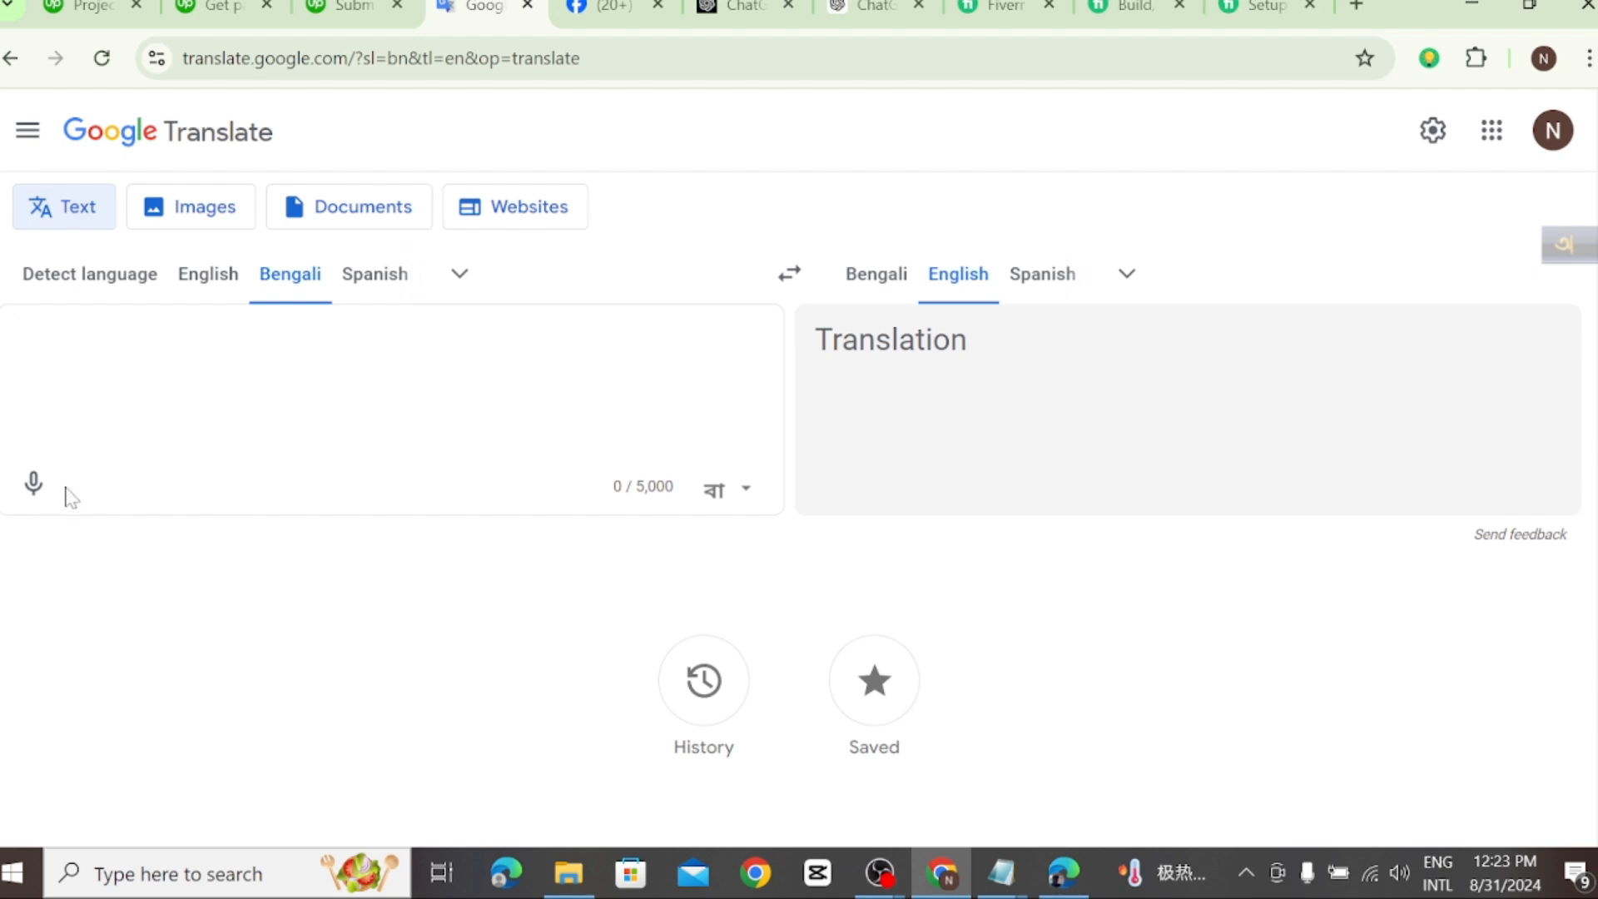
{"action": "left_click", "coordinate": [34, 483]}
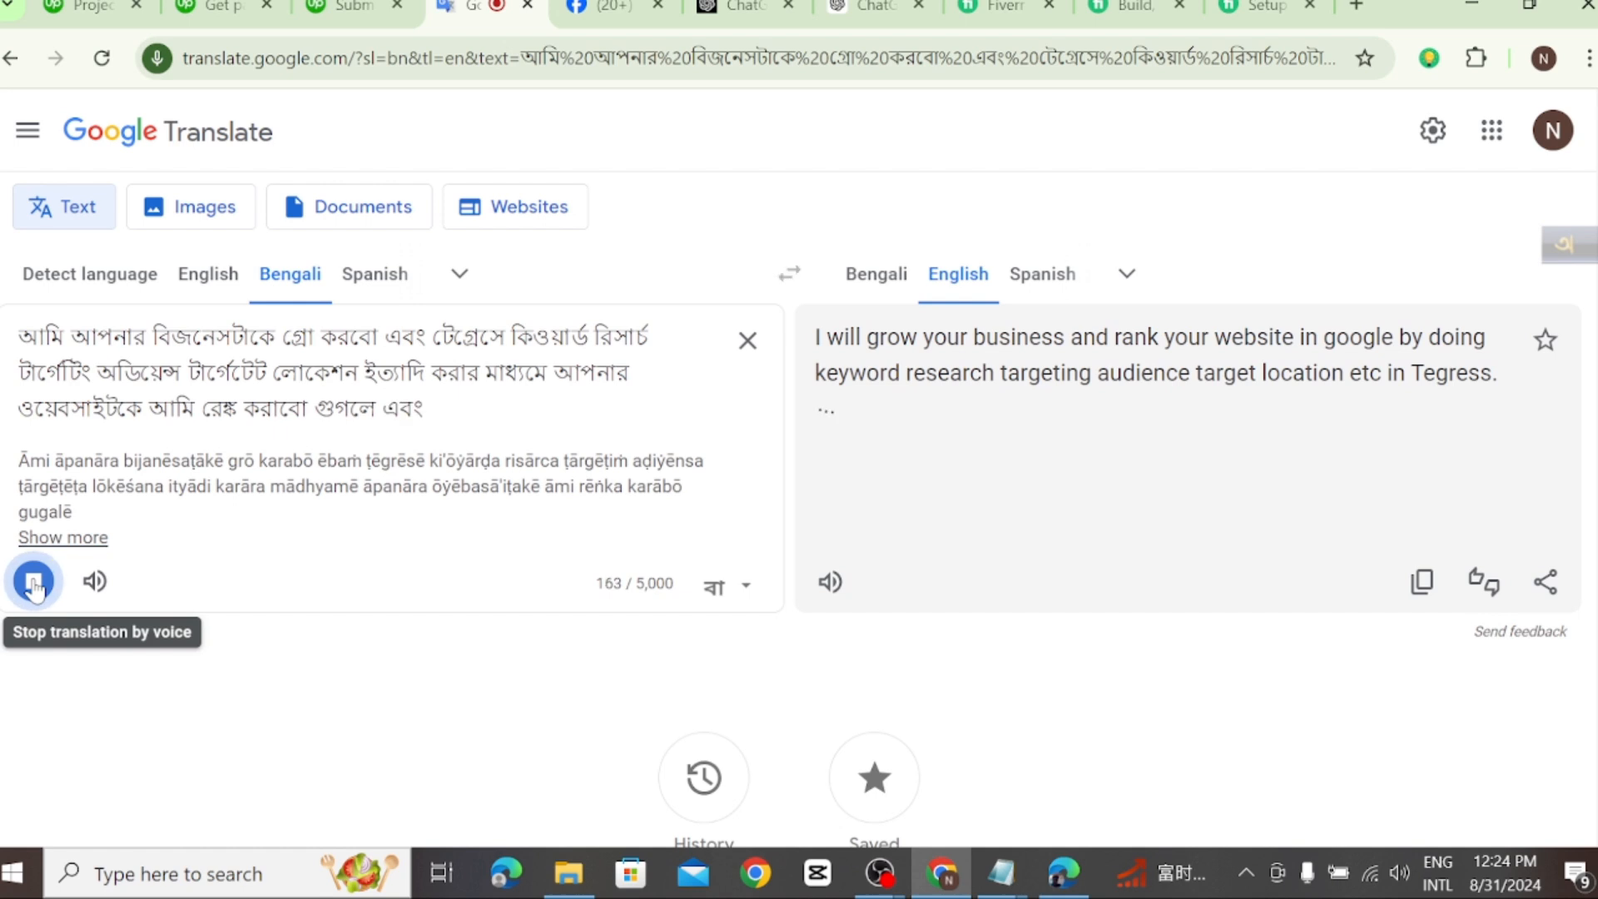
{"action": "left_click", "coordinate": [34, 582]}
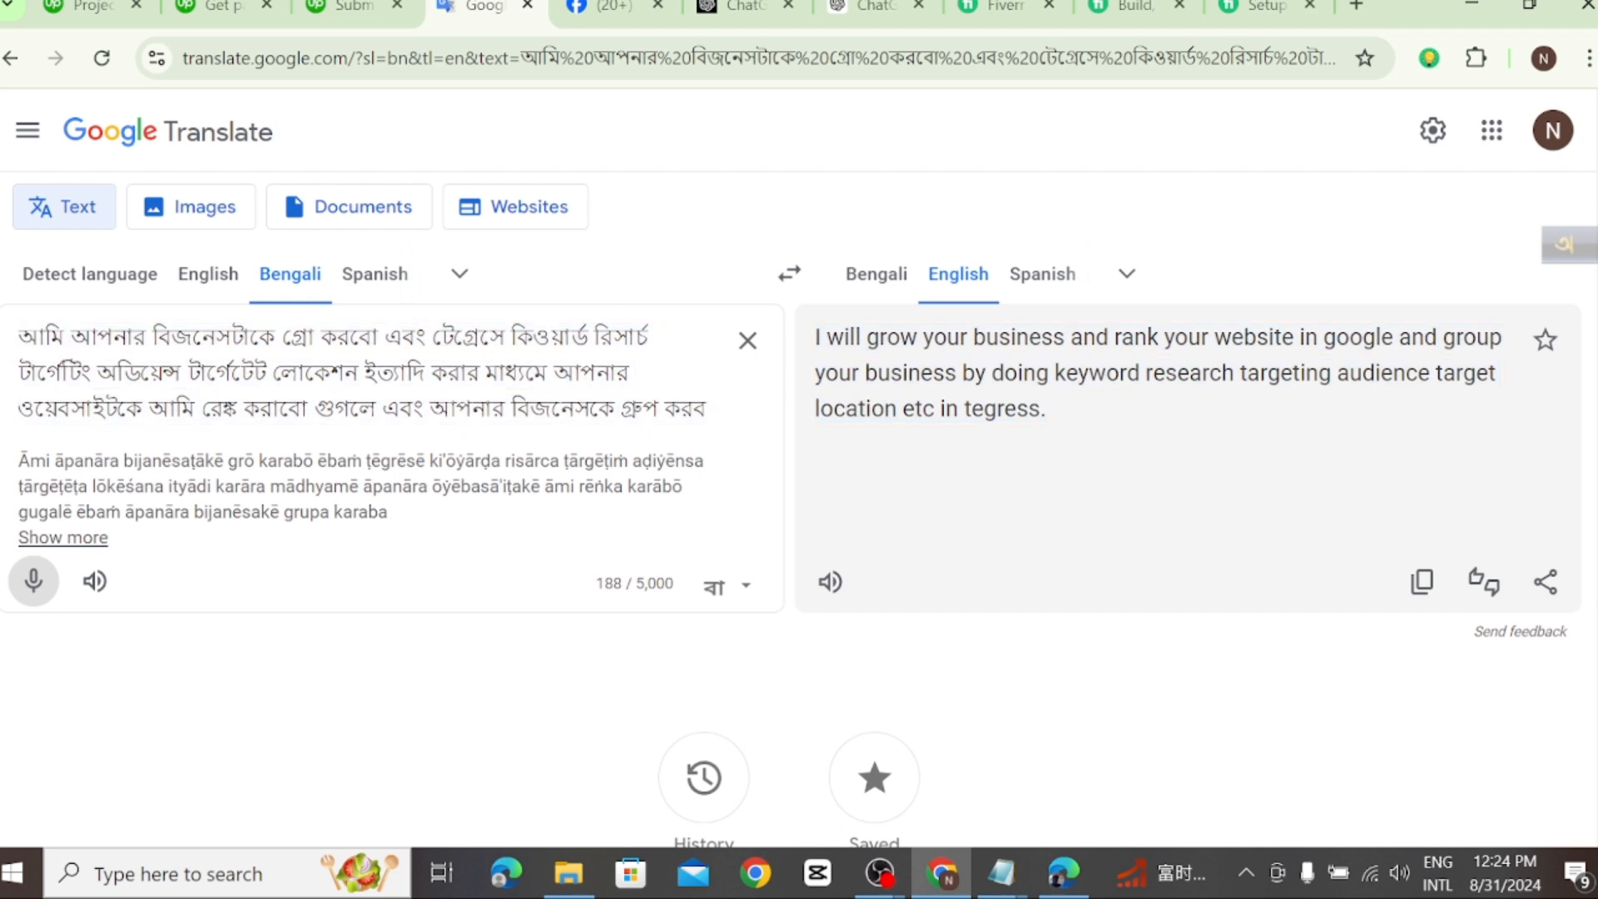
Step: Remove the misheard word before the keyword research phrase in the Bengali text and copy the updated English translation
{"action": "left_click_drag", "start_coordinate": [506, 337], "coordinate": [431, 337]}
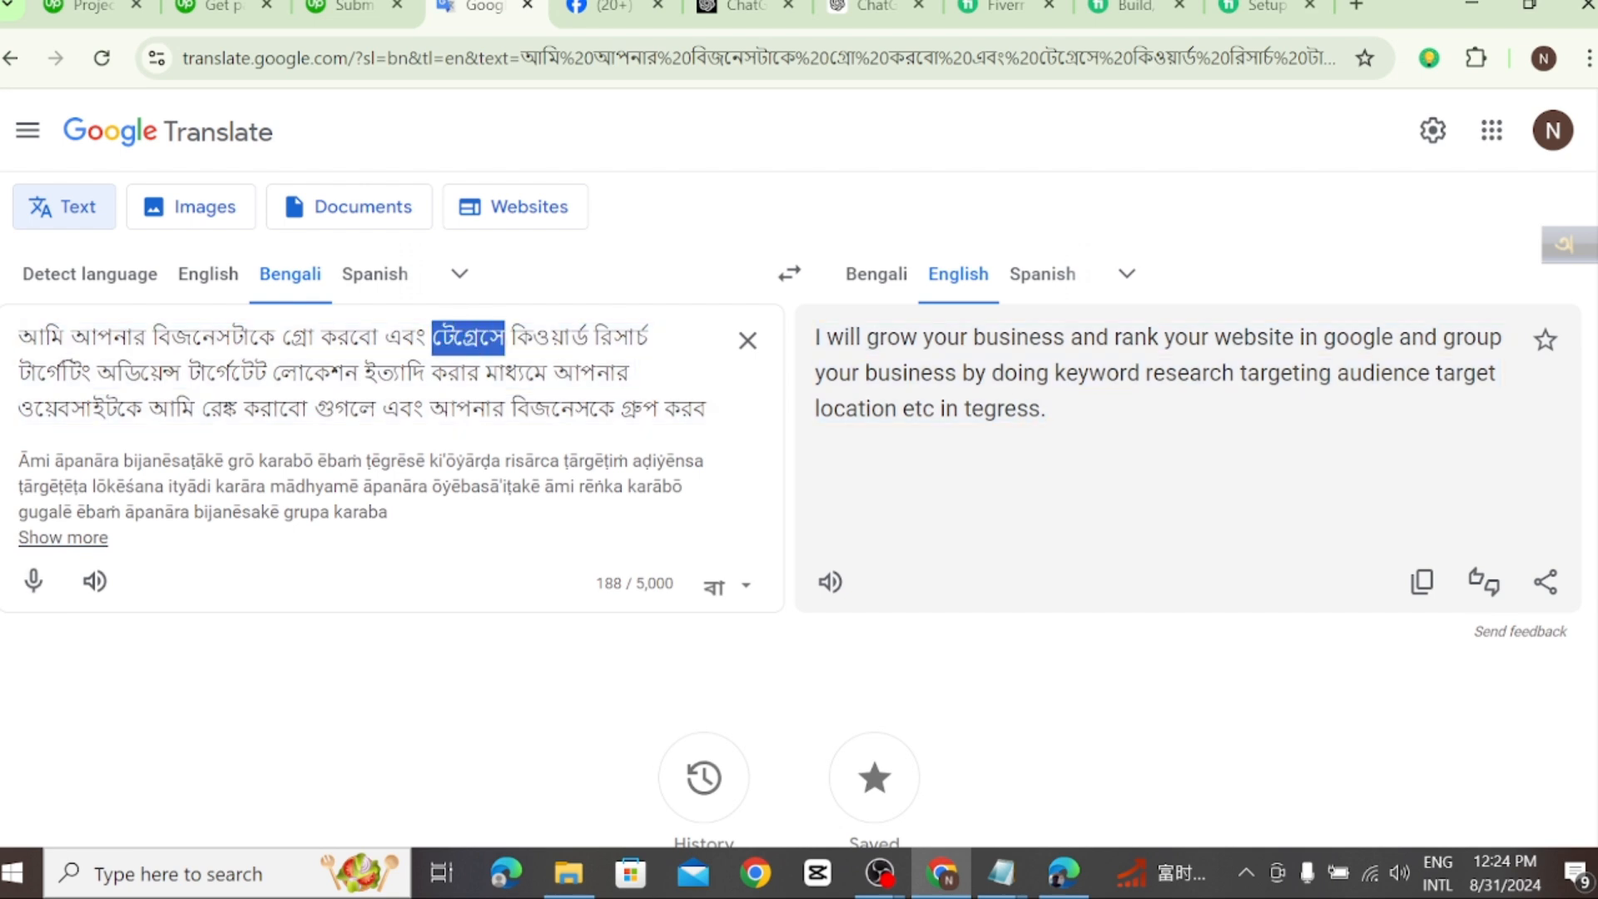
{"action": "key", "text": "BackSpace"}
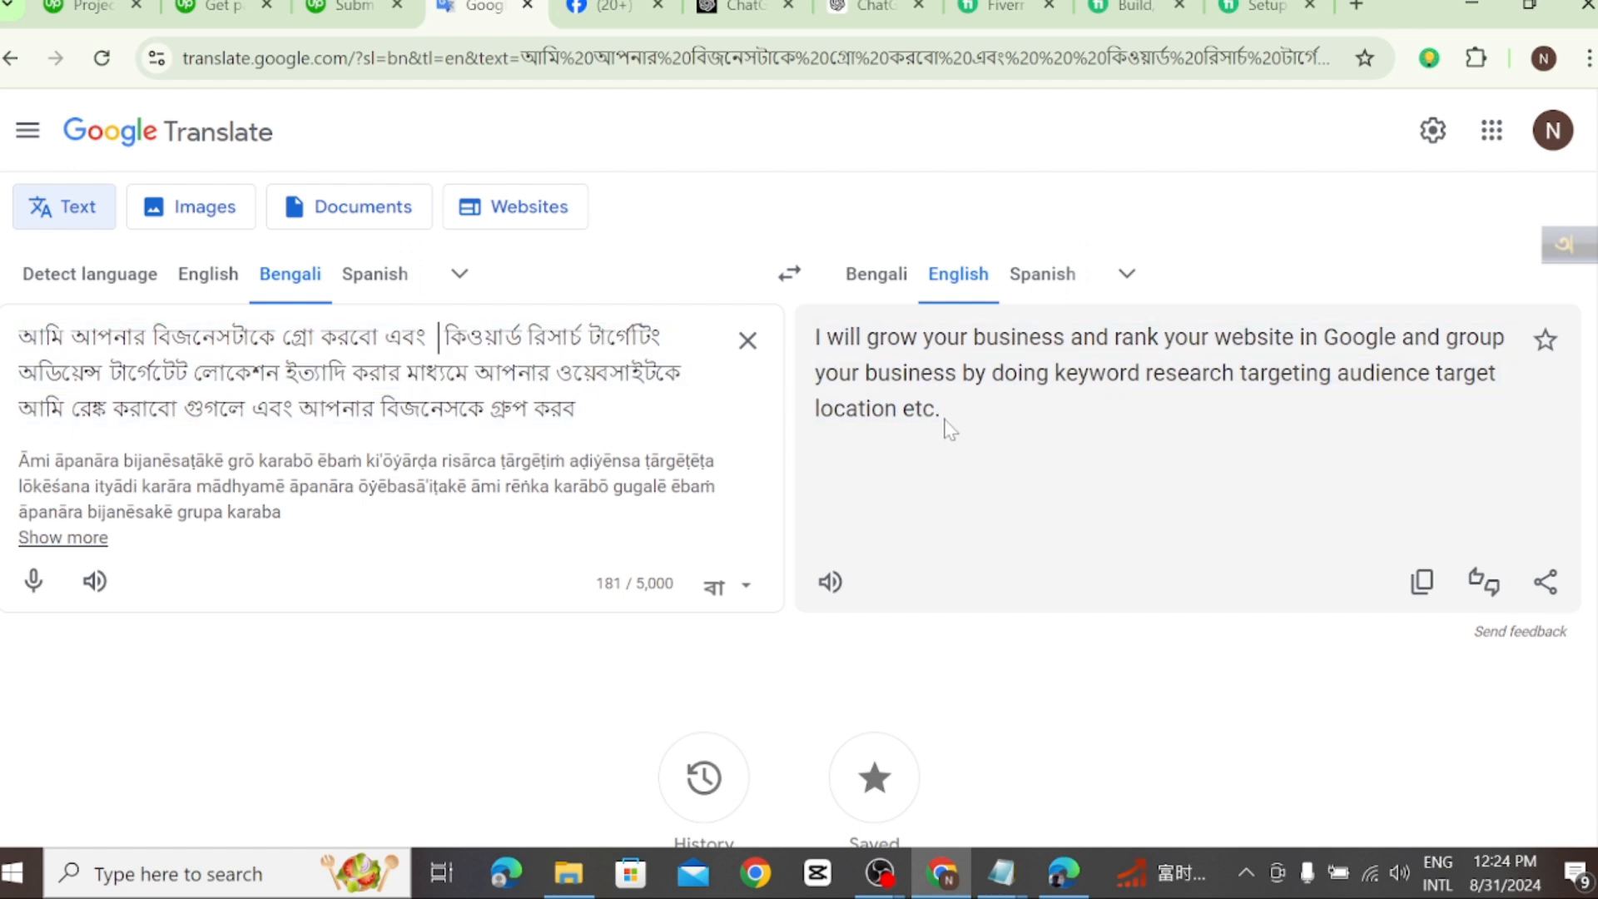
{"action": "triple_click", "coordinate": [886, 383]}
{"action": "right_click", "coordinate": [885, 381]}
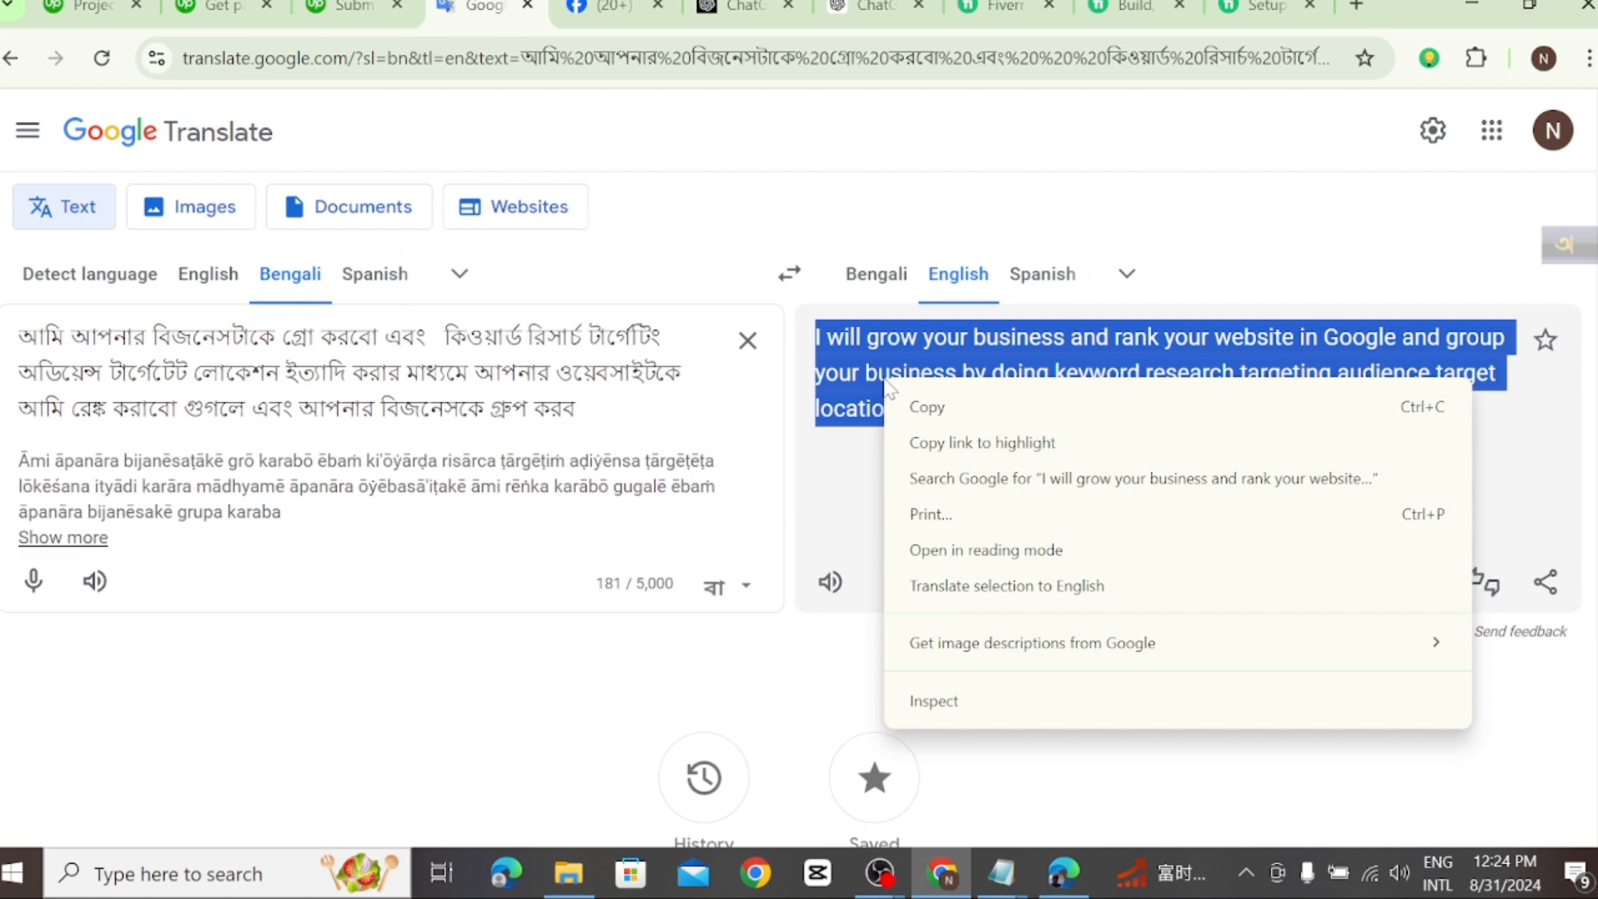
{"action": "left_click", "coordinate": [946, 409]}
Step: Return to the Upwork project, paste the translation as the "Google search ads" step description, and add the step
{"action": "left_click", "coordinate": [117, 6]}
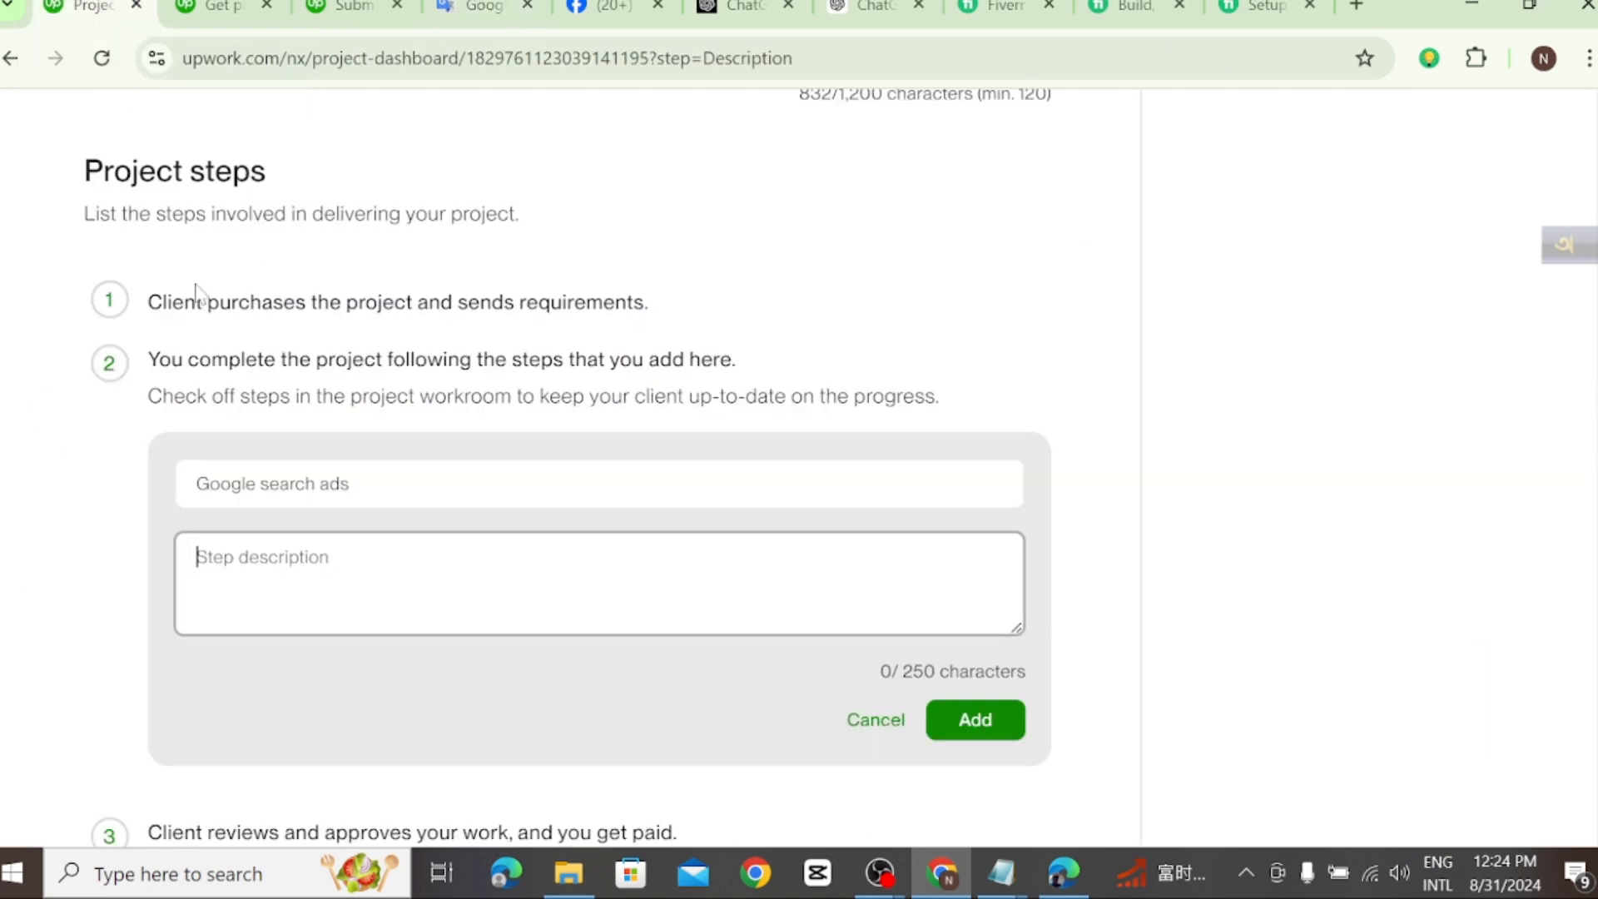
{"action": "right_click", "coordinate": [239, 545]}
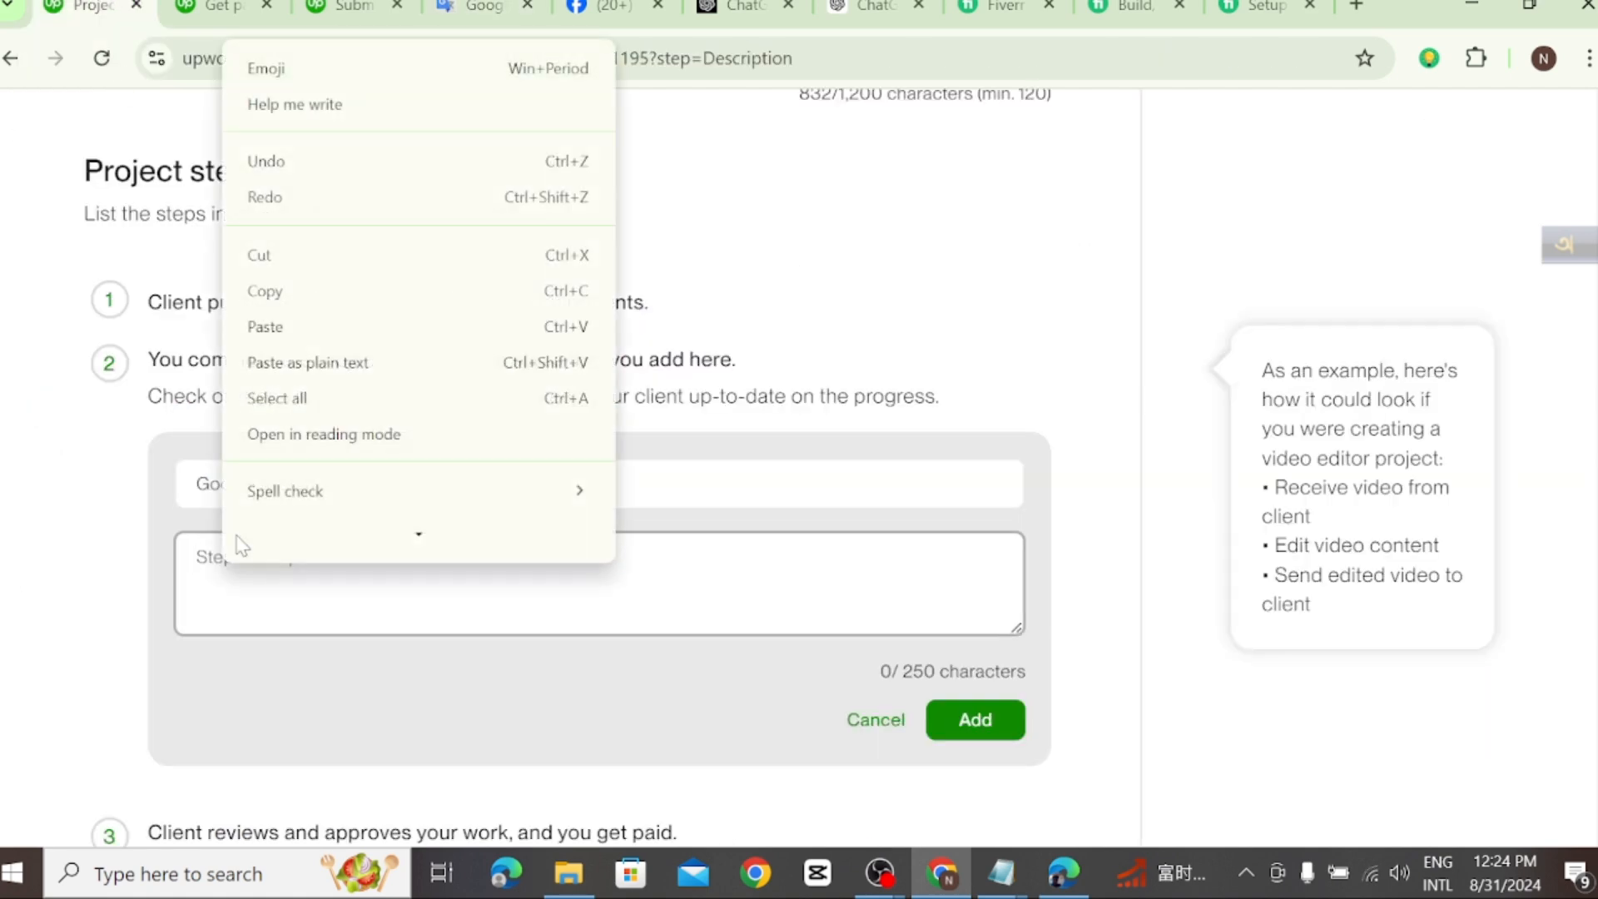
{"action": "left_click", "coordinate": [257, 330]}
{"action": "scroll", "coordinate": [884, 606], "scroll_direction": "down", "scroll_amount": 1}
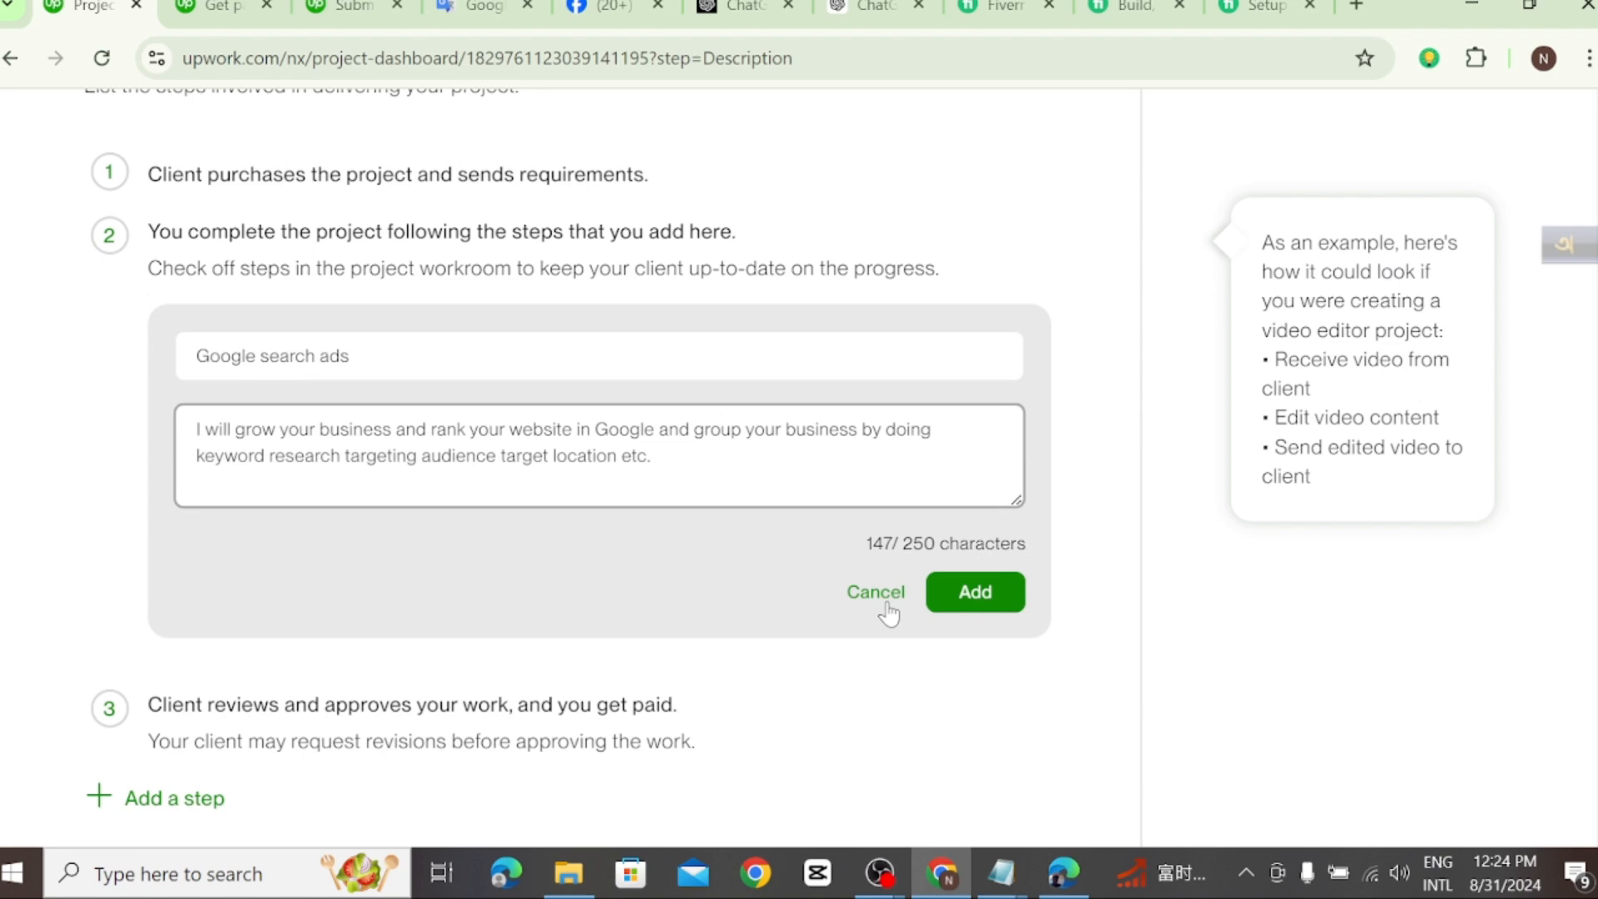
{"action": "left_click", "coordinate": [970, 592]}
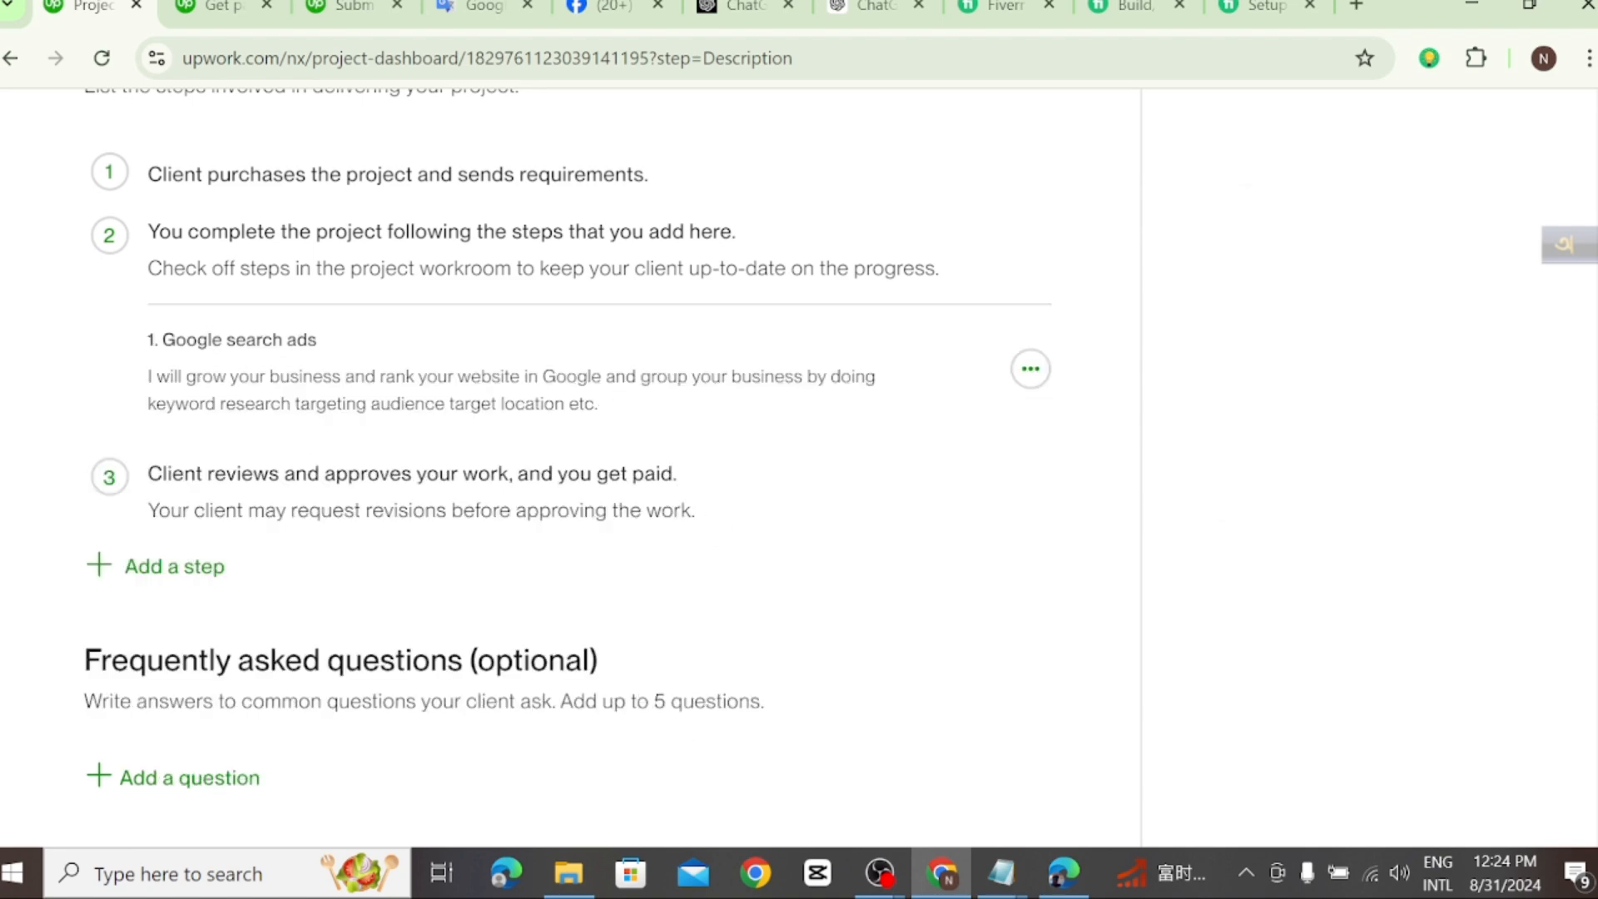
Step: Leave the optional FAQ section empty, save the project description, and continue to the review stage
{"action": "scroll", "coordinate": [496, 493], "scroll_direction": "down", "scroll_amount": 3}
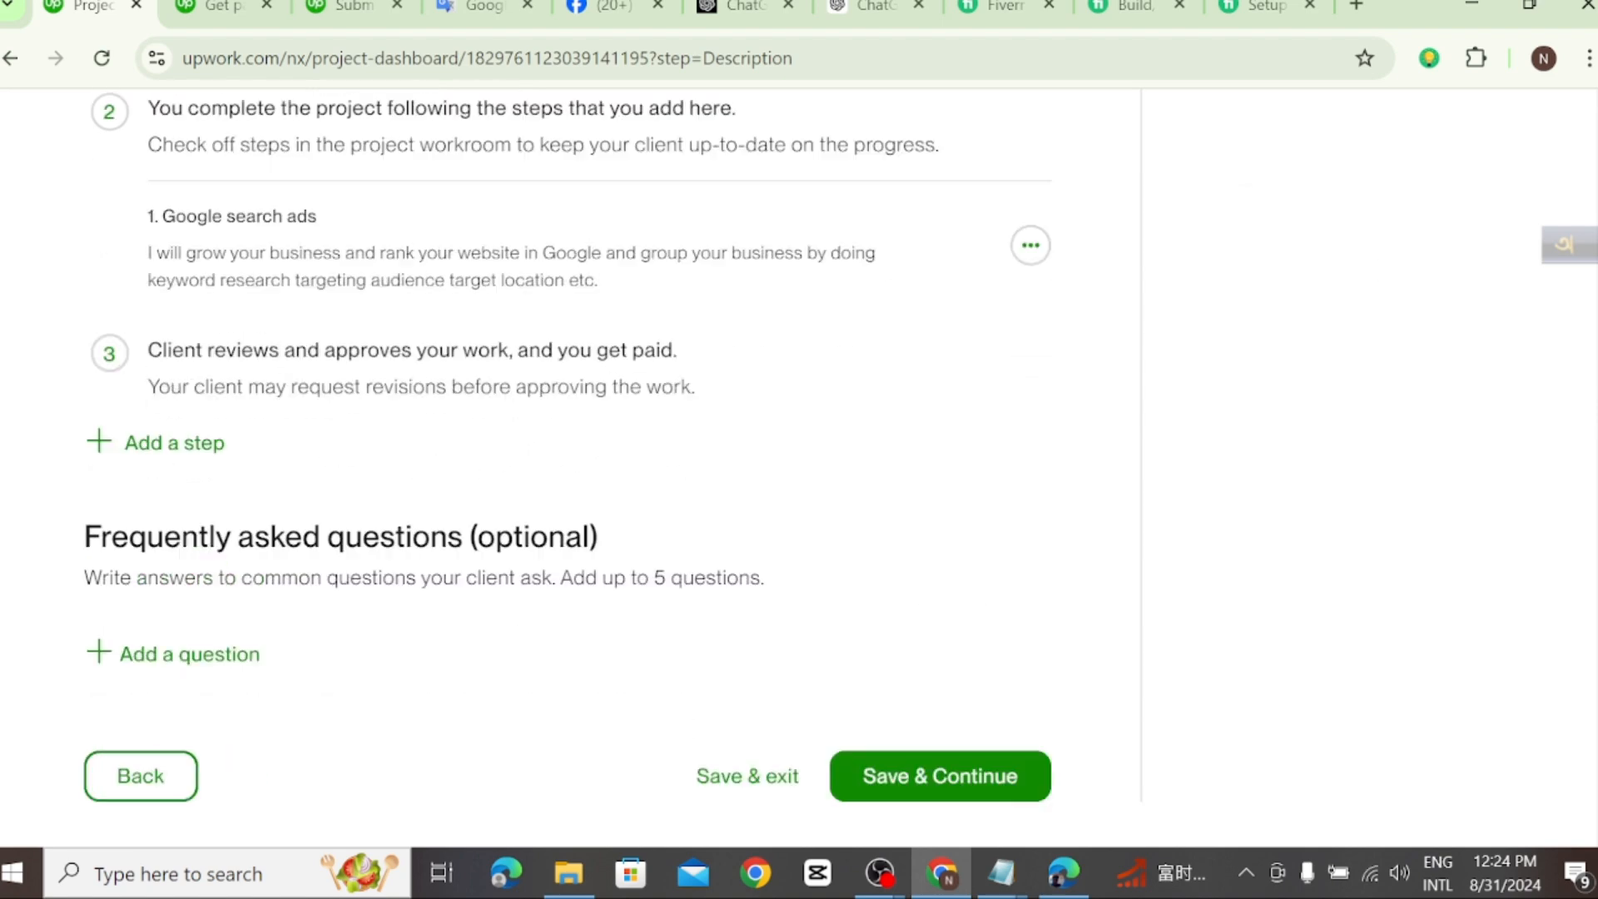
{"action": "scroll", "coordinate": [497, 493], "scroll_direction": "down", "scroll_amount": 1}
{"action": "left_click", "coordinate": [888, 516]}
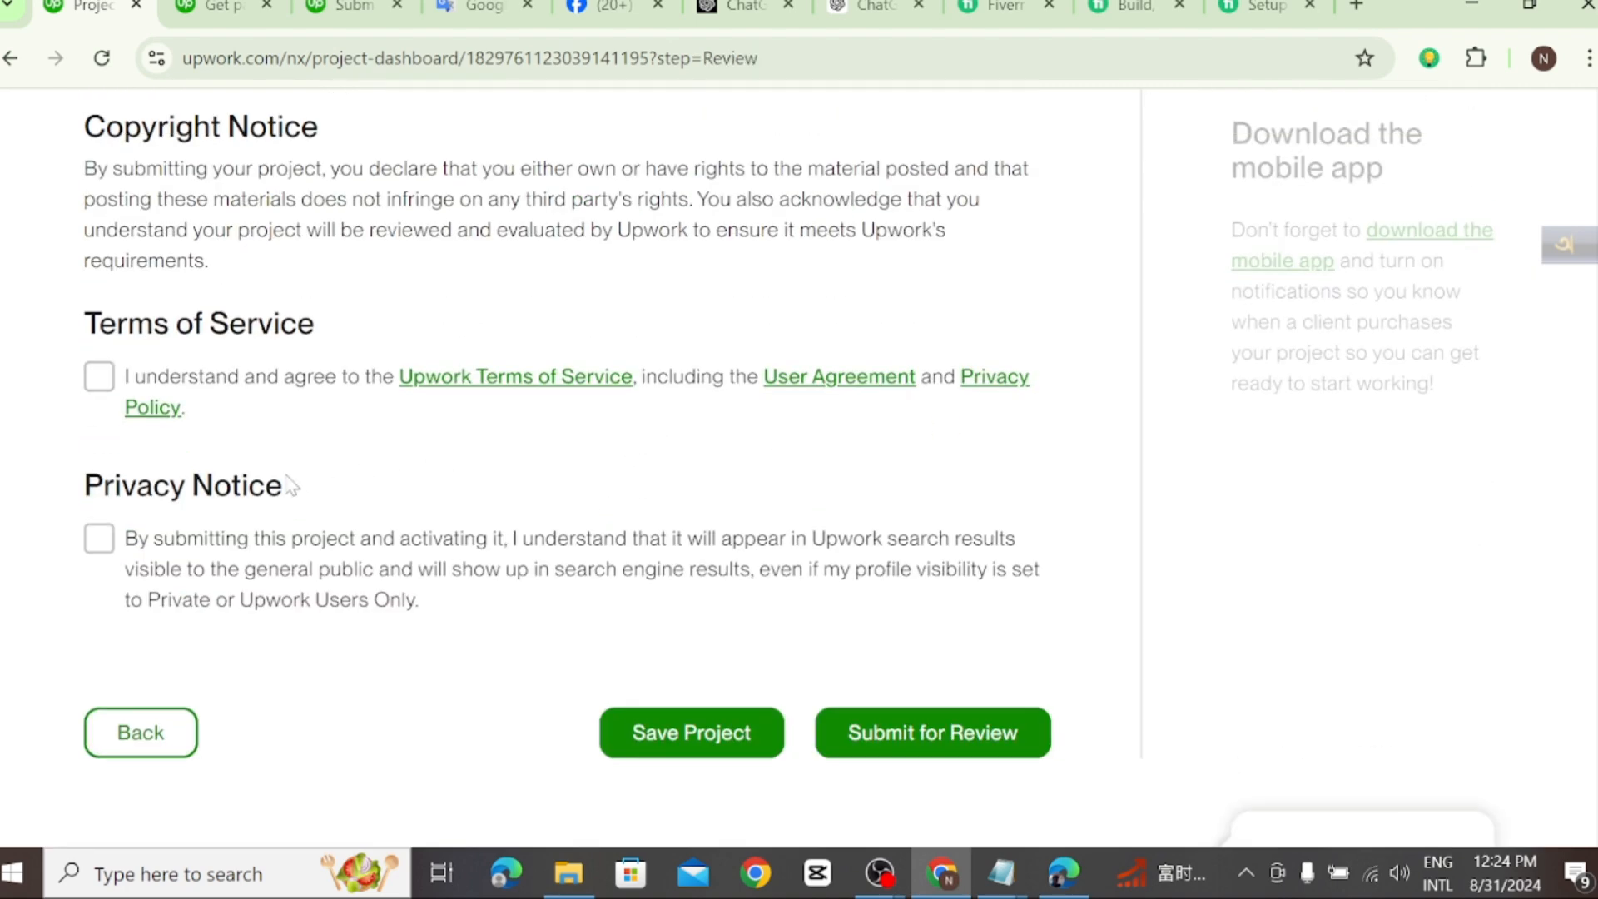
Step: Review the project finalization settings, agree to the Upwork Terms of Service, and accept the Privacy Notice
{"action": "scroll", "coordinate": [261, 358], "scroll_direction": "up", "scroll_amount": 3}
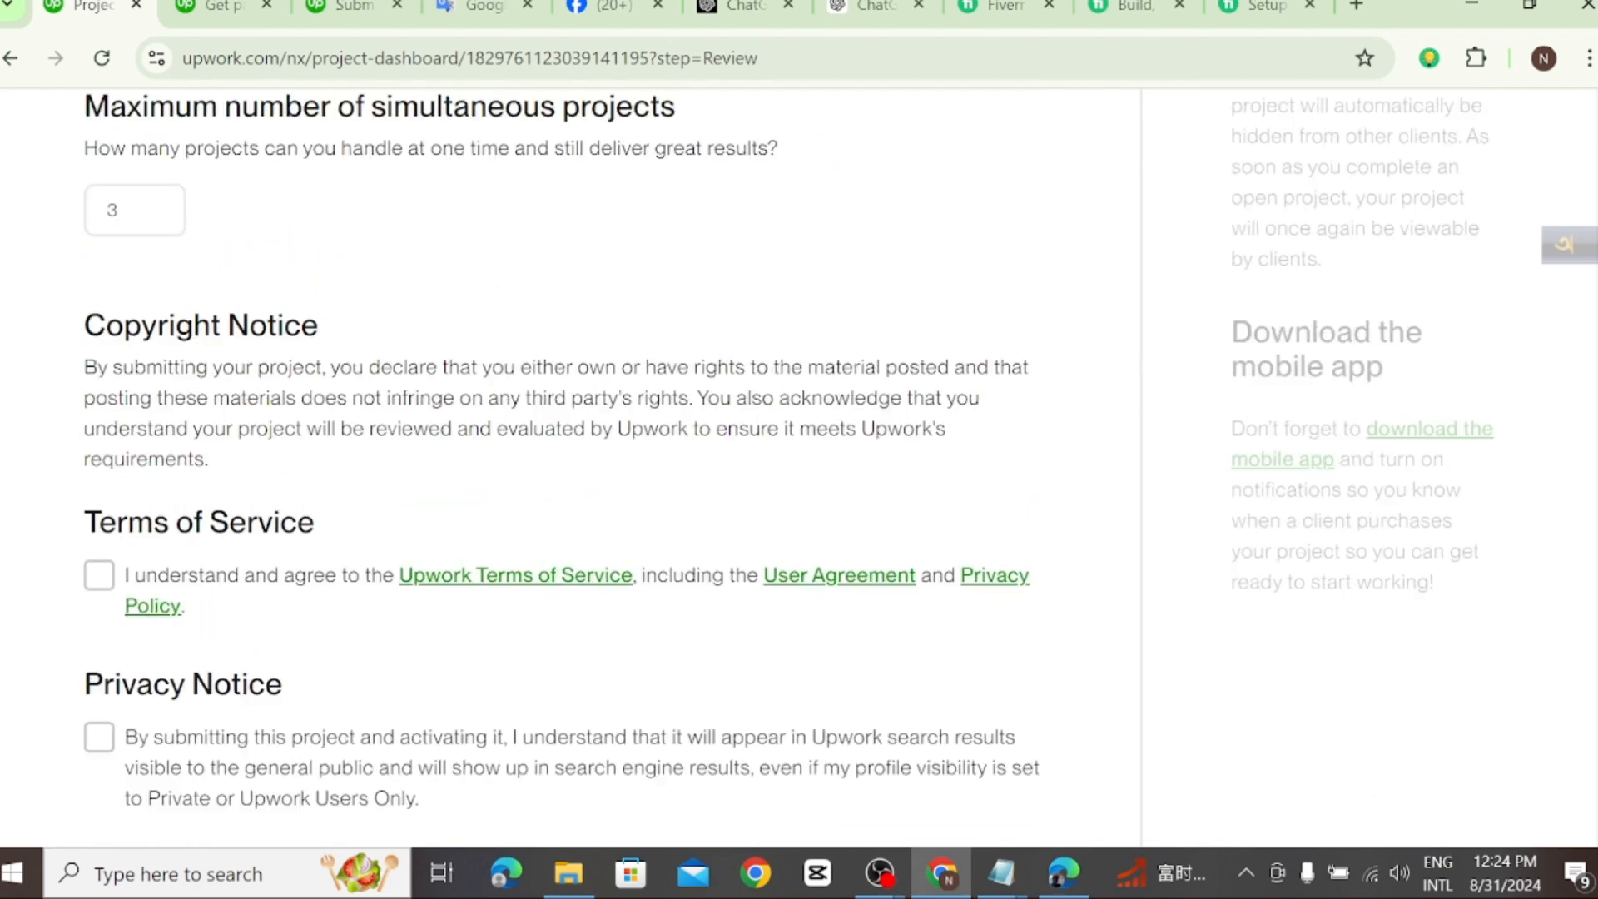
{"action": "scroll", "coordinate": [260, 374], "scroll_direction": "up", "scroll_amount": 4}
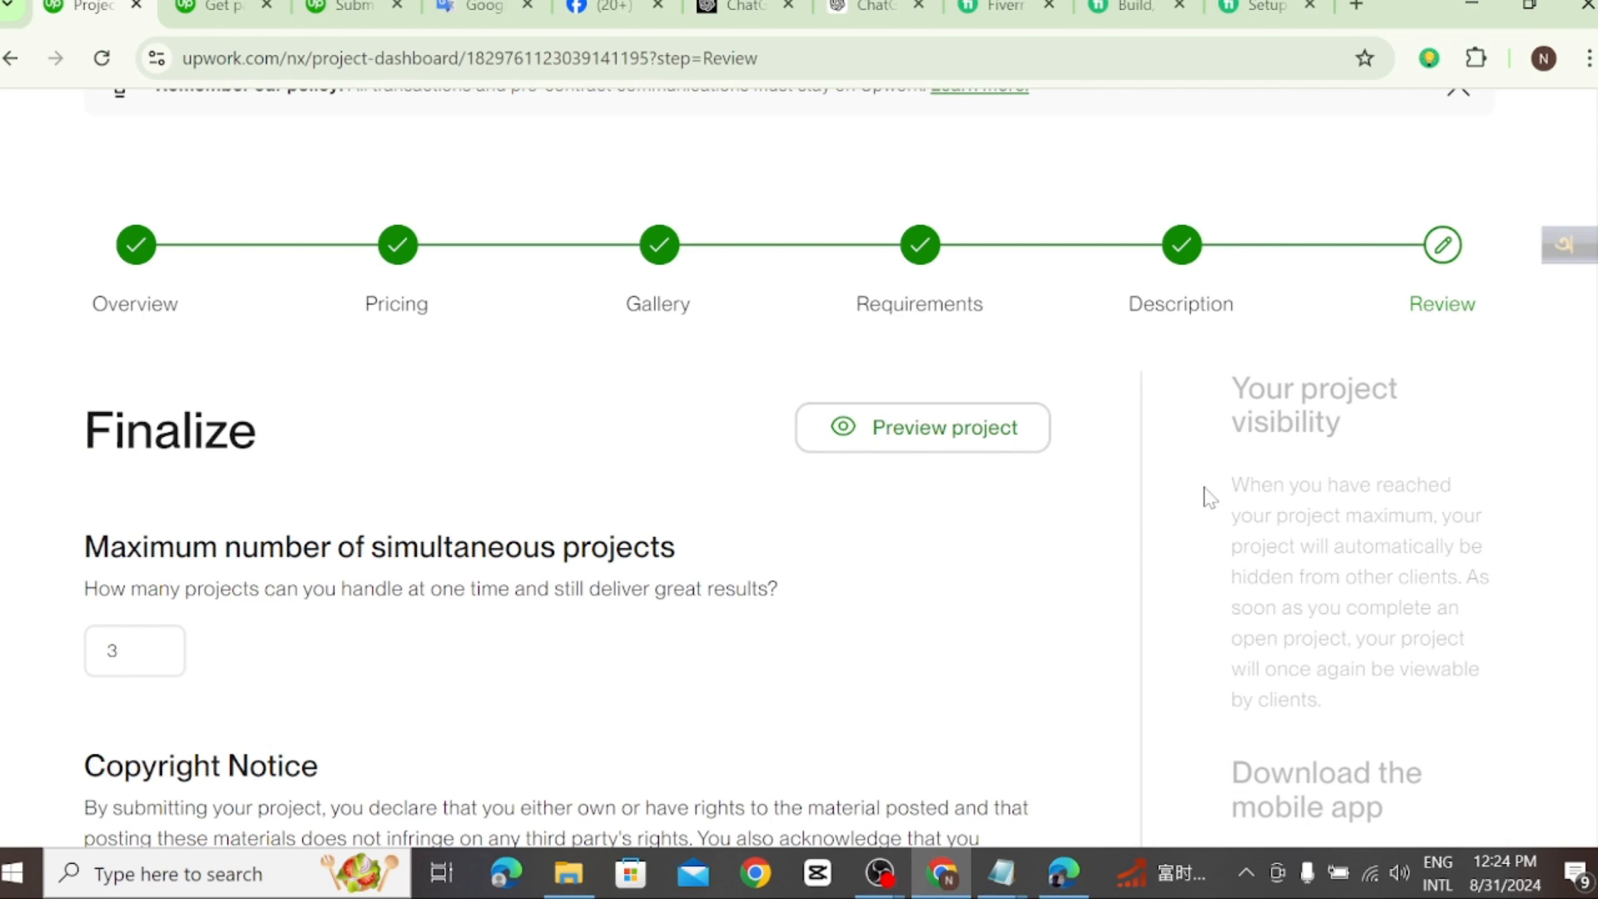
{"action": "scroll", "coordinate": [968, 391], "scroll_direction": "down", "scroll_amount": 3}
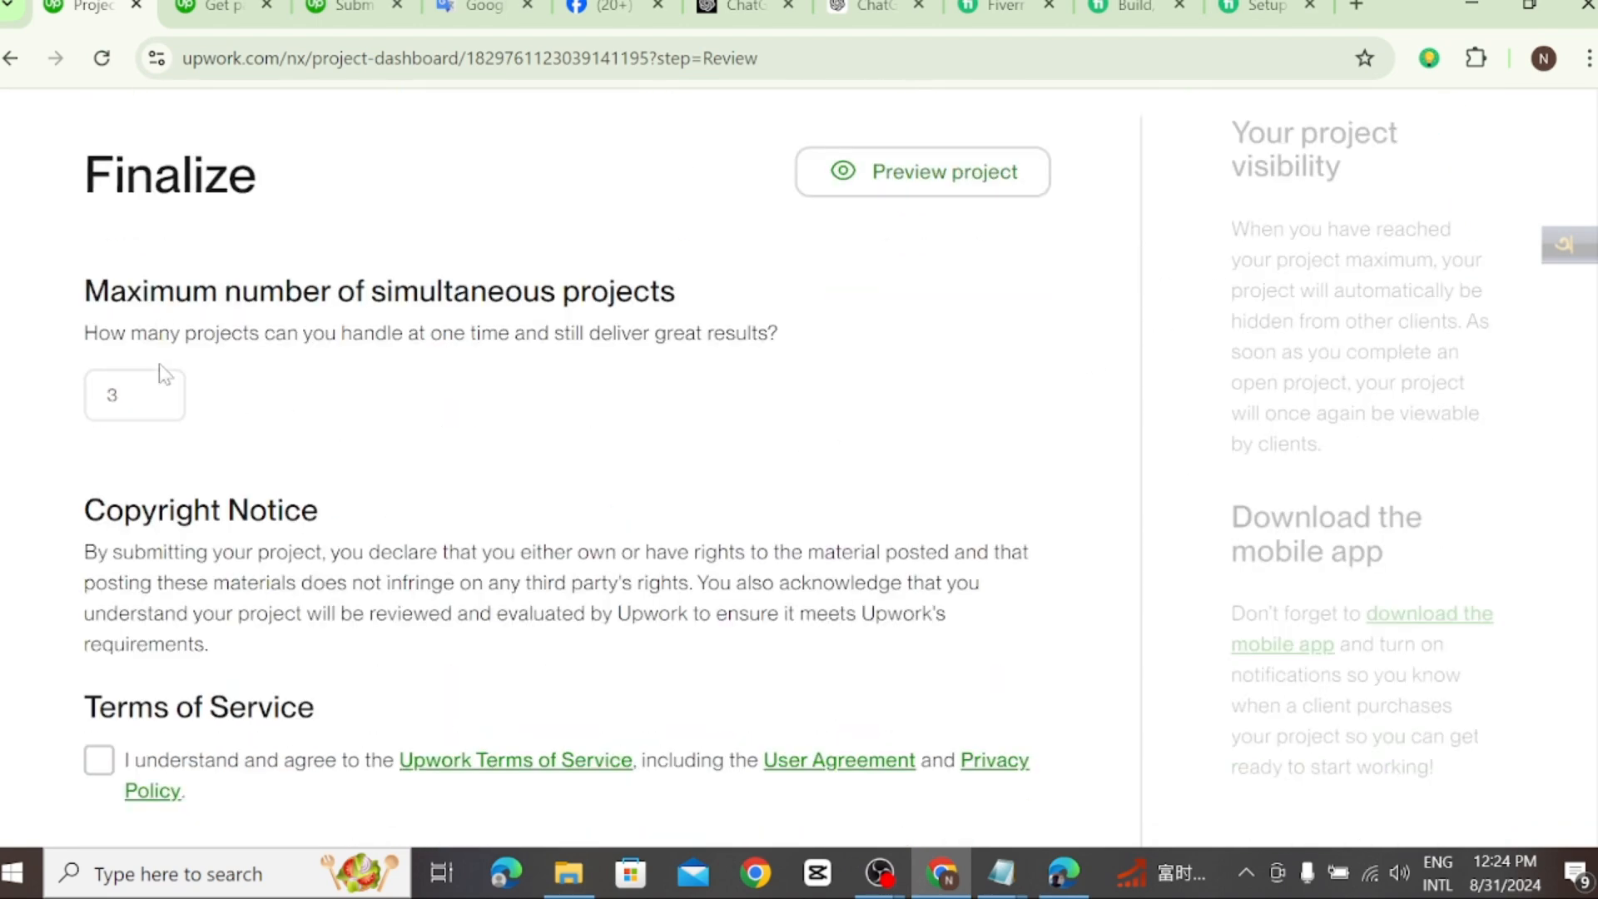
{"action": "scroll", "coordinate": [164, 374], "scroll_direction": "down", "scroll_amount": 2}
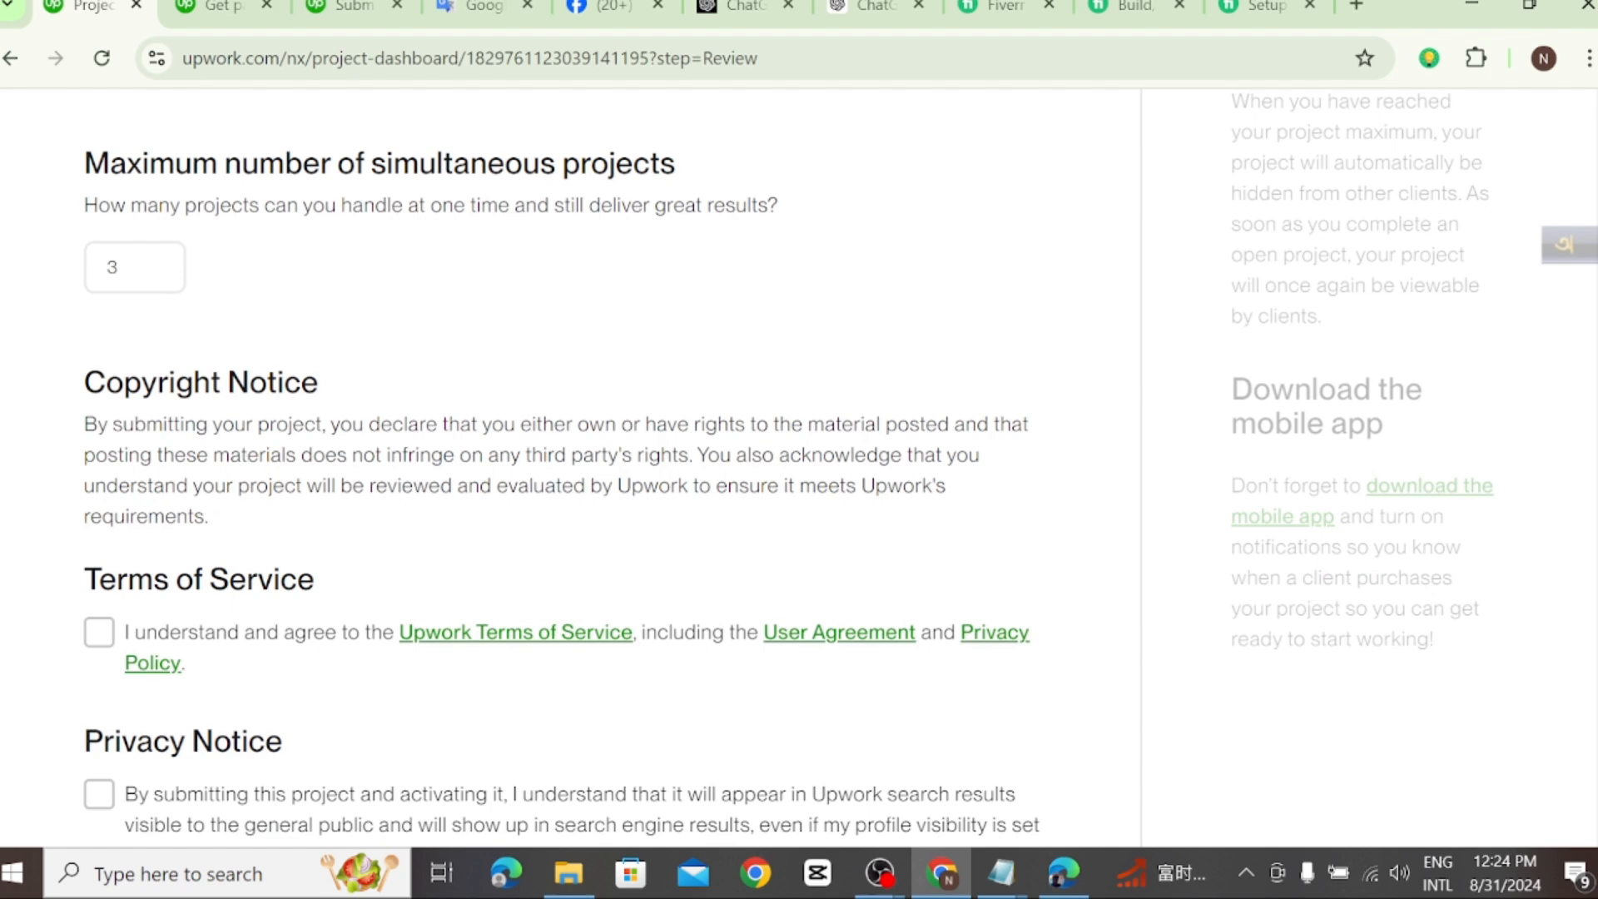
{"action": "scroll", "coordinate": [221, 541], "scroll_direction": "down", "scroll_amount": 2}
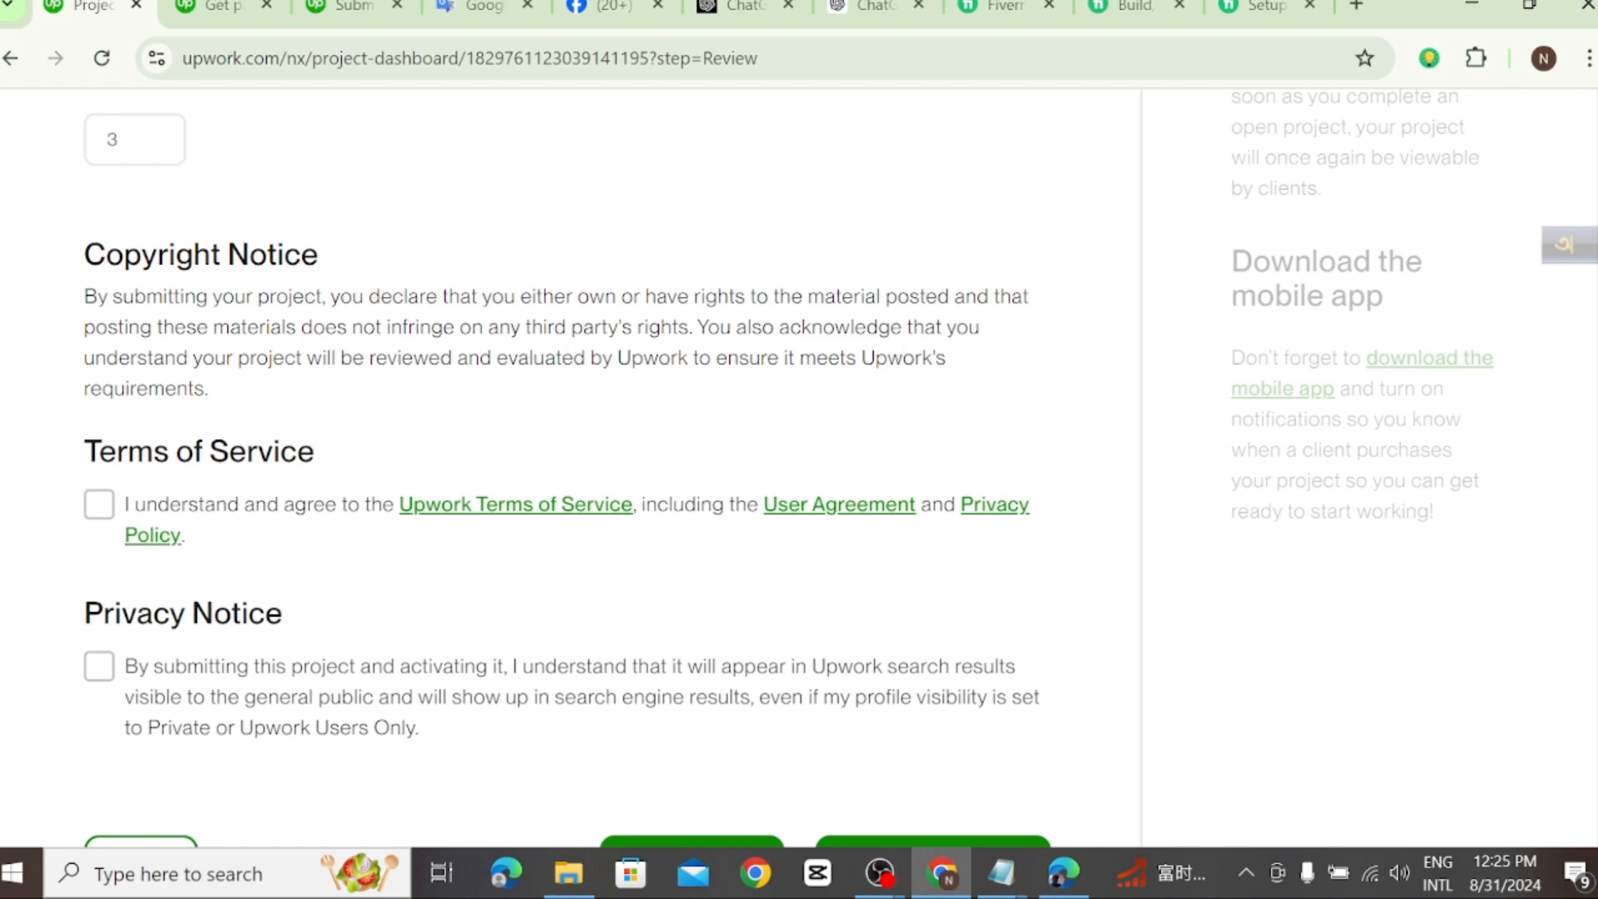
{"action": "scroll", "coordinate": [449, 453], "scroll_direction": "down", "scroll_amount": 2}
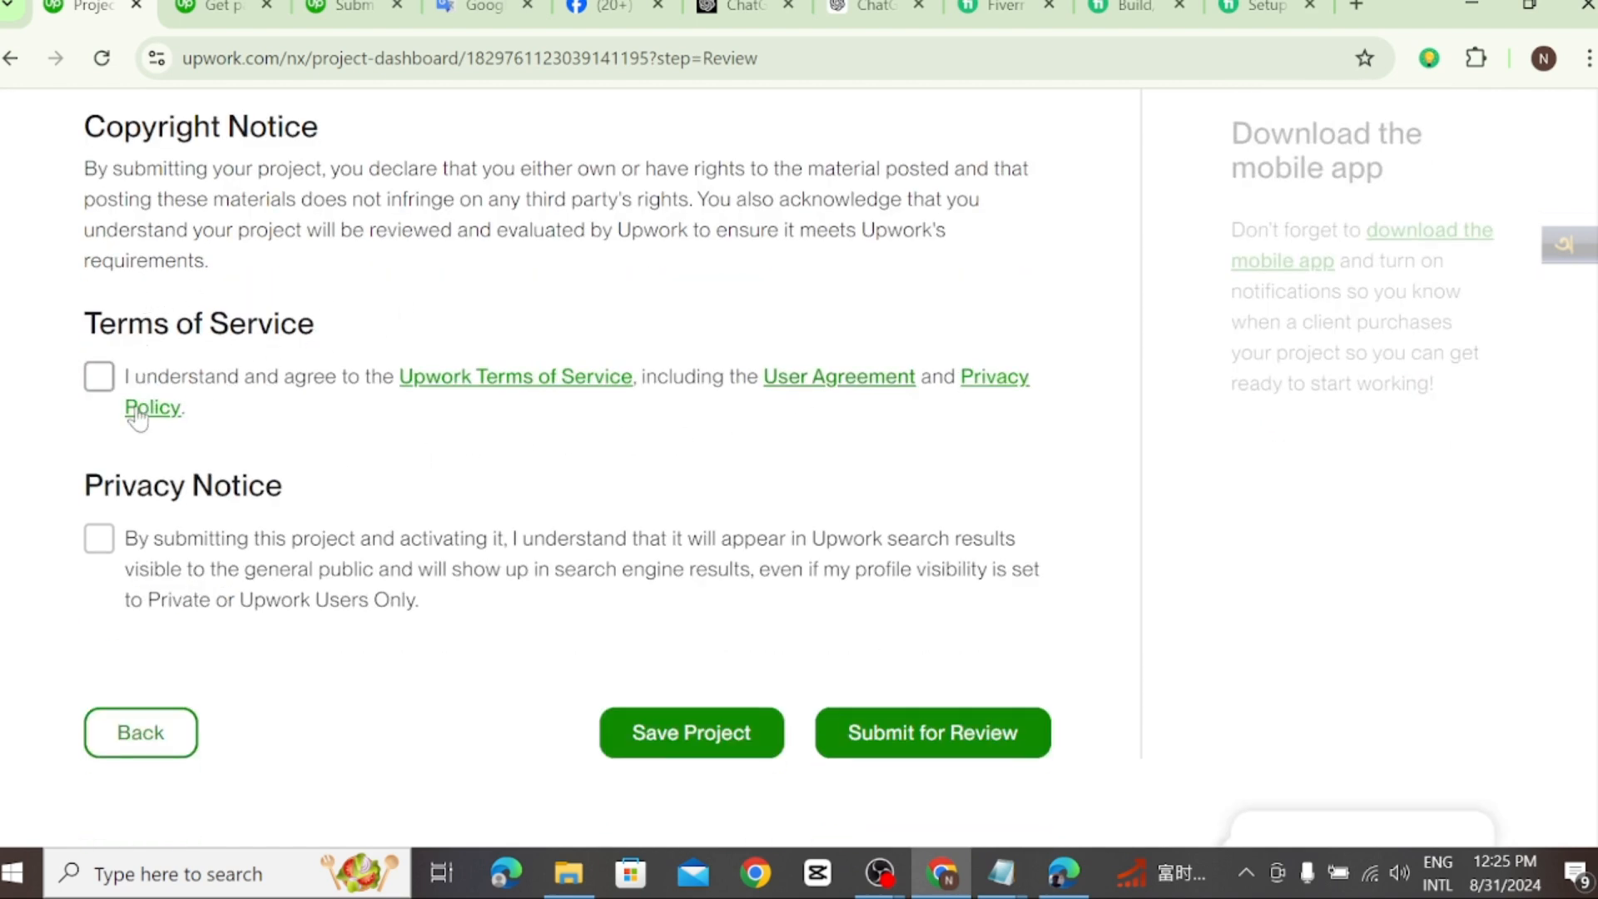
{"action": "left_click", "coordinate": [98, 379]}
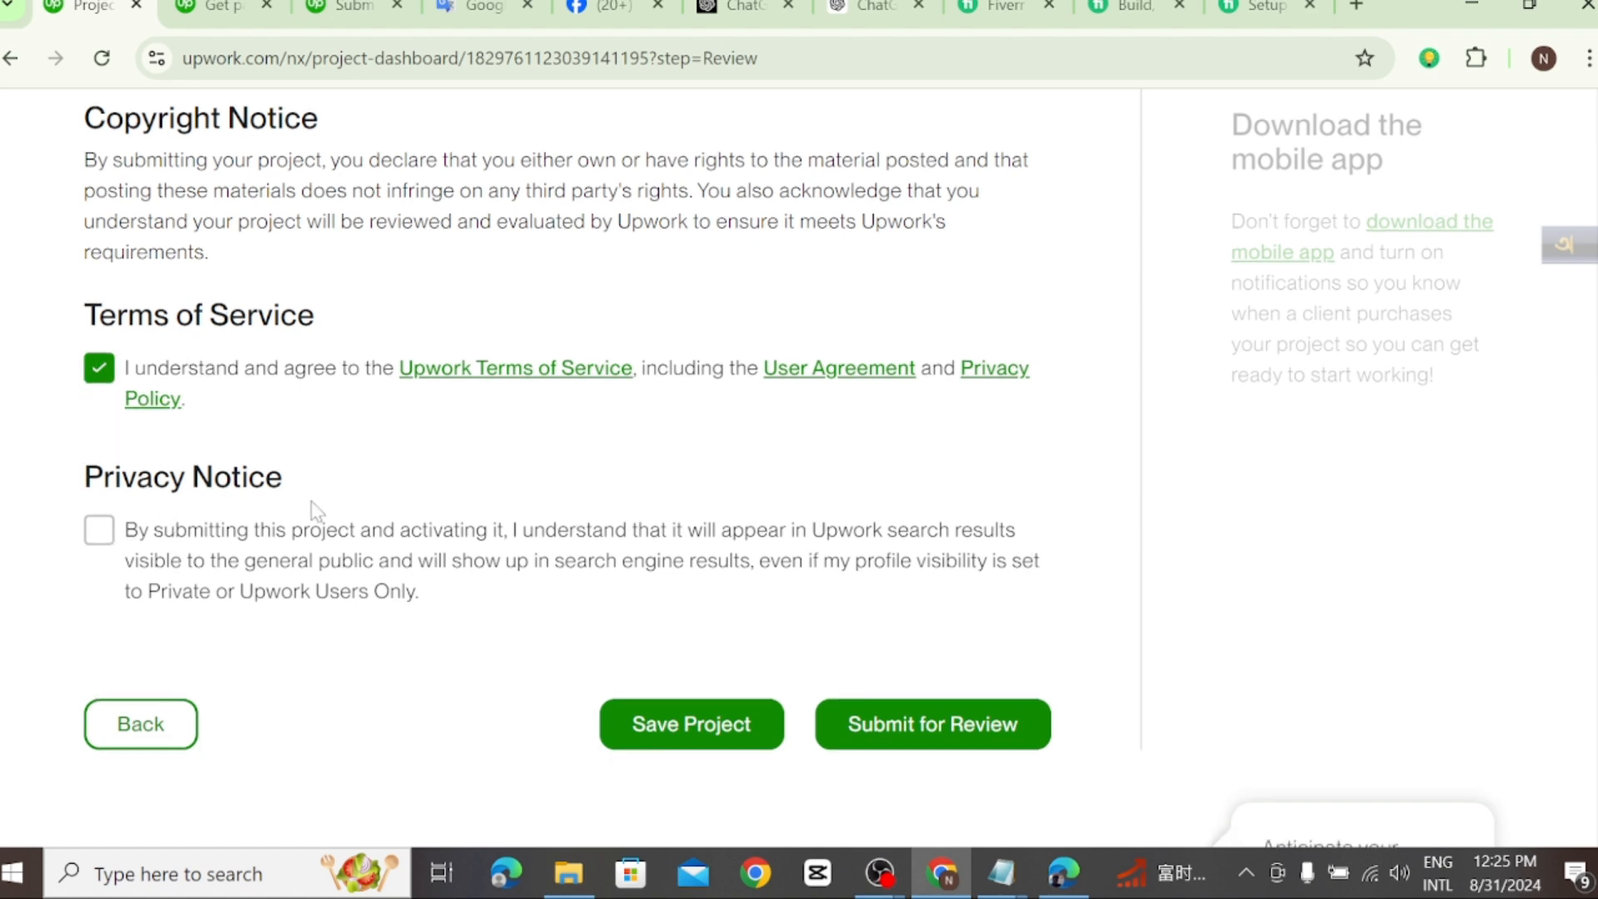
{"action": "scroll", "coordinate": [283, 508], "scroll_direction": "down", "scroll_amount": 1}
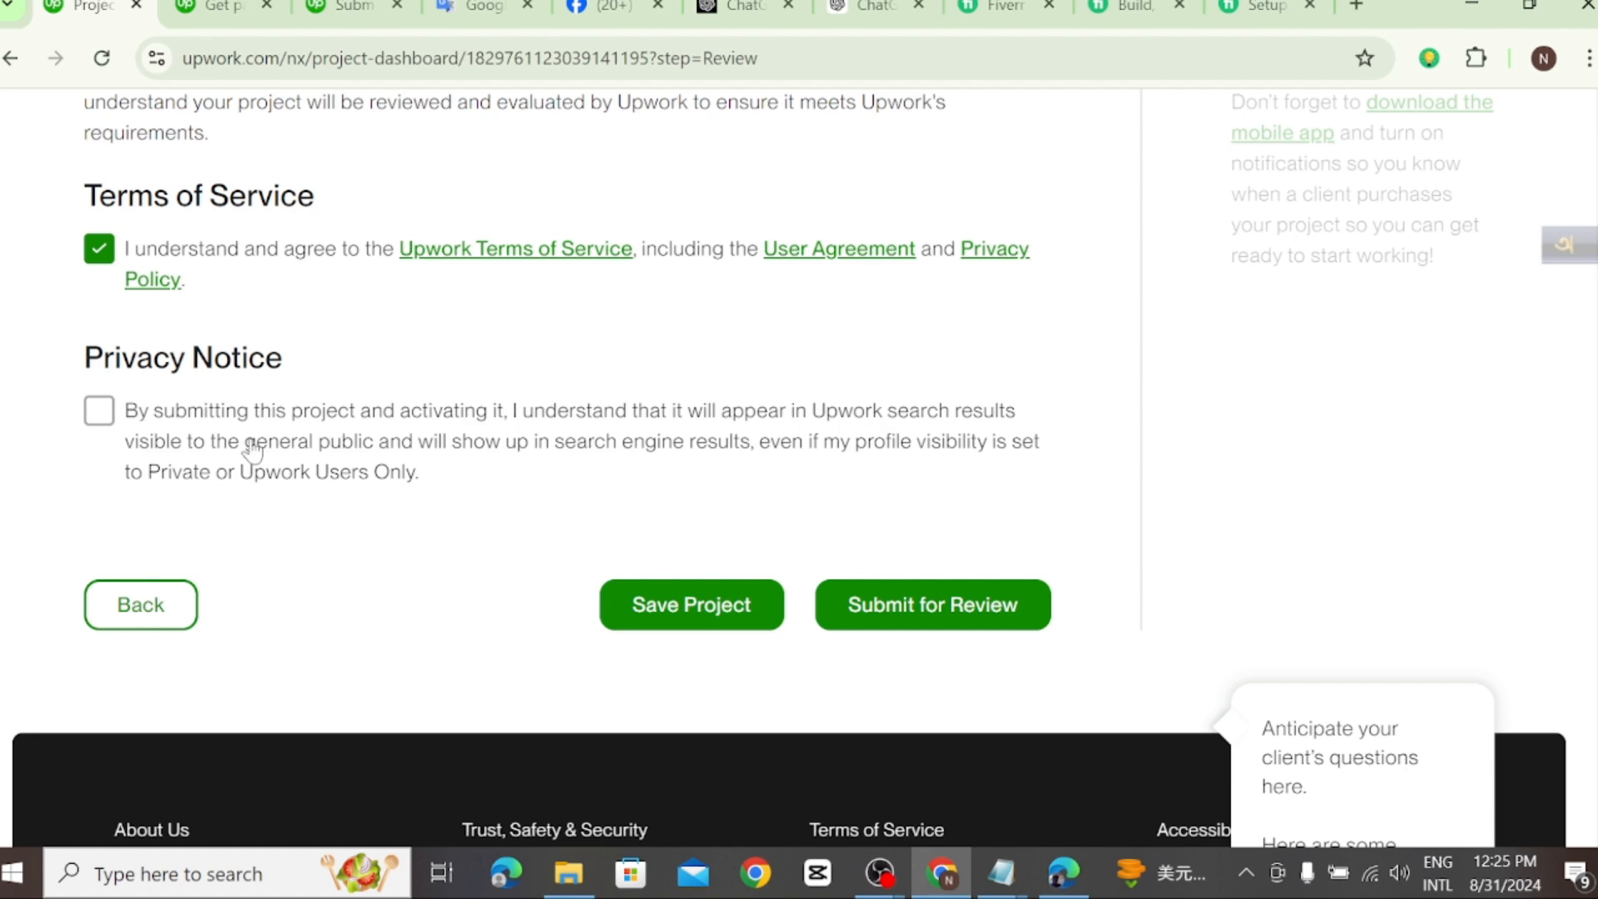
{"action": "left_click", "coordinate": [100, 410]}
{"action": "scroll", "coordinate": [707, 466], "scroll_direction": "down", "scroll_amount": 2}
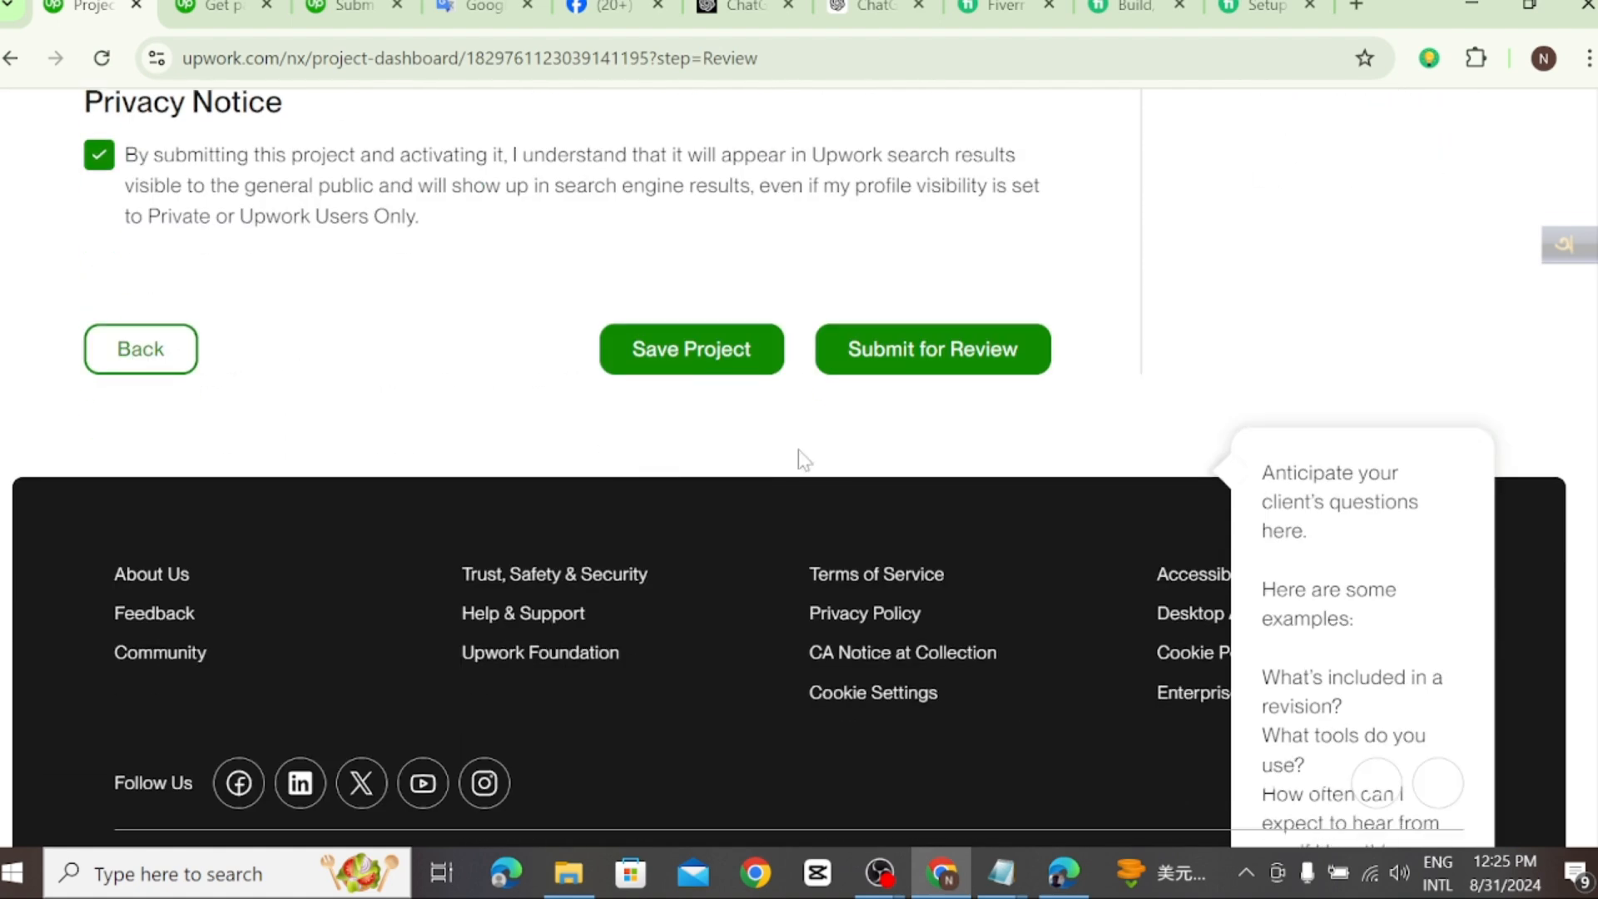
Step: Submit the project for review and confirm sending it
{"action": "scroll", "coordinate": [832, 457], "scroll_direction": "up", "scroll_amount": 1}
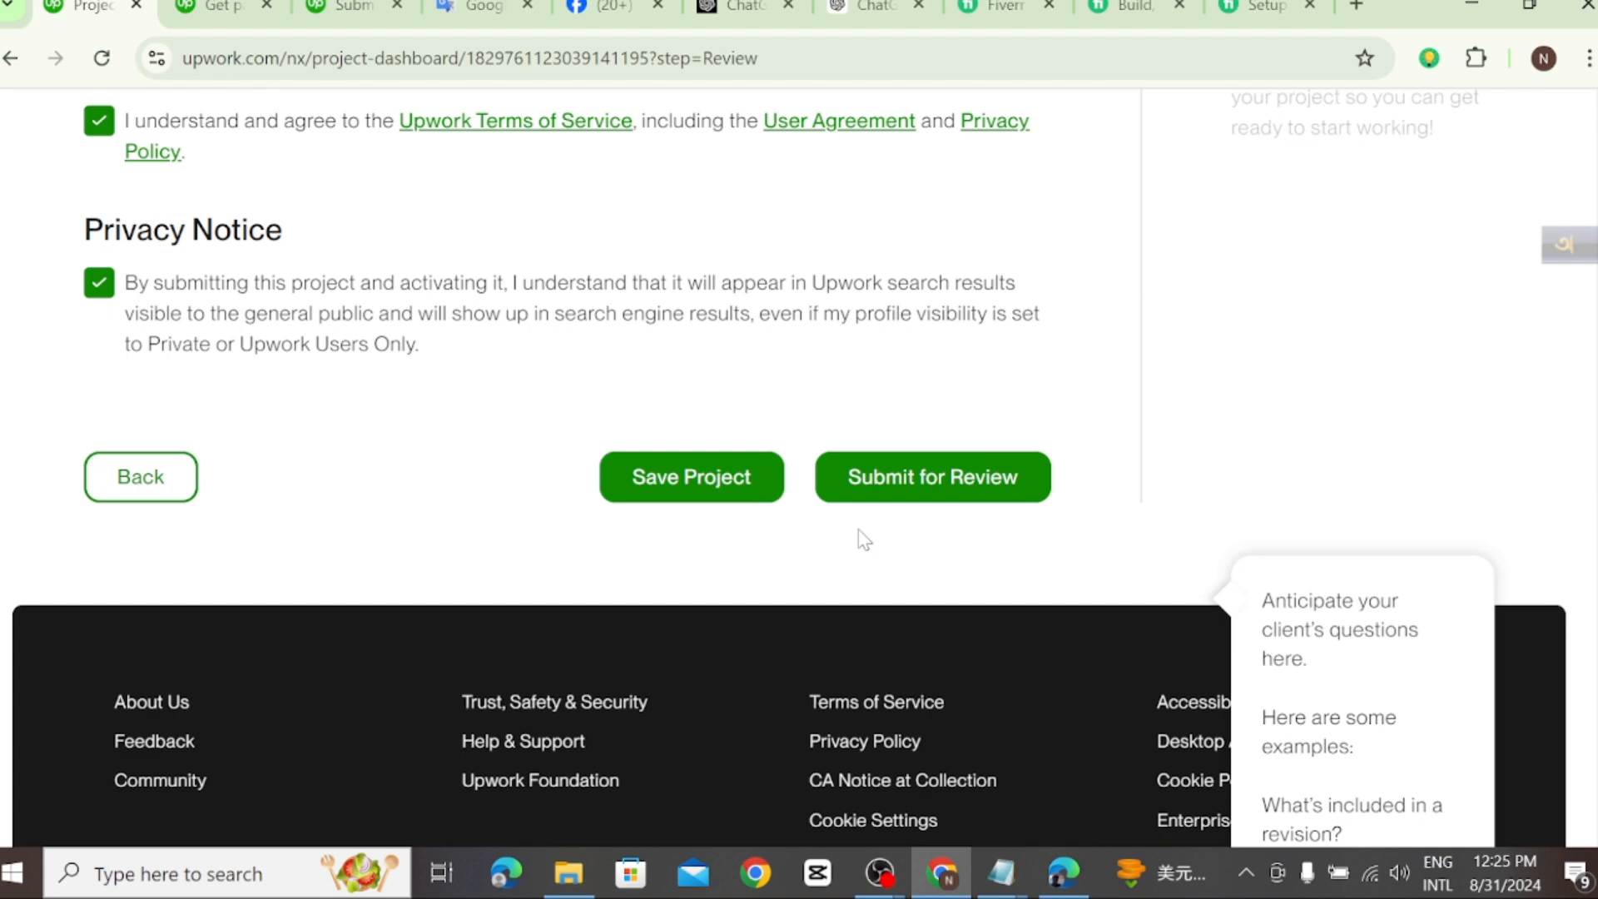
{"action": "scroll", "coordinate": [859, 535], "scroll_direction": "up", "scroll_amount": 1}
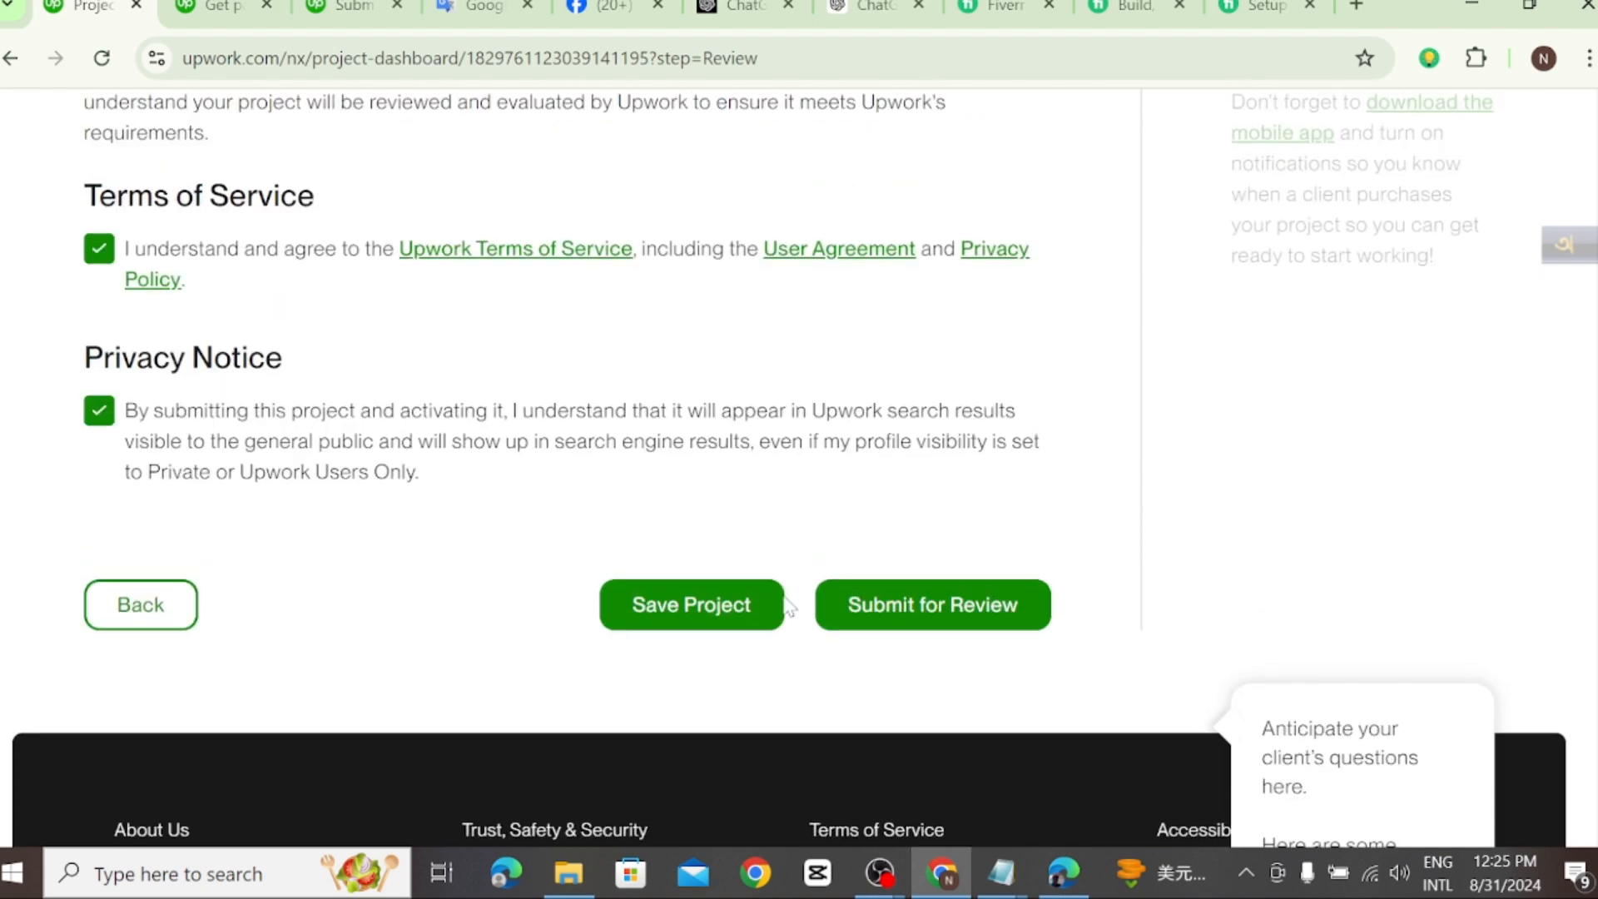
{"action": "left_click", "coordinate": [943, 609]}
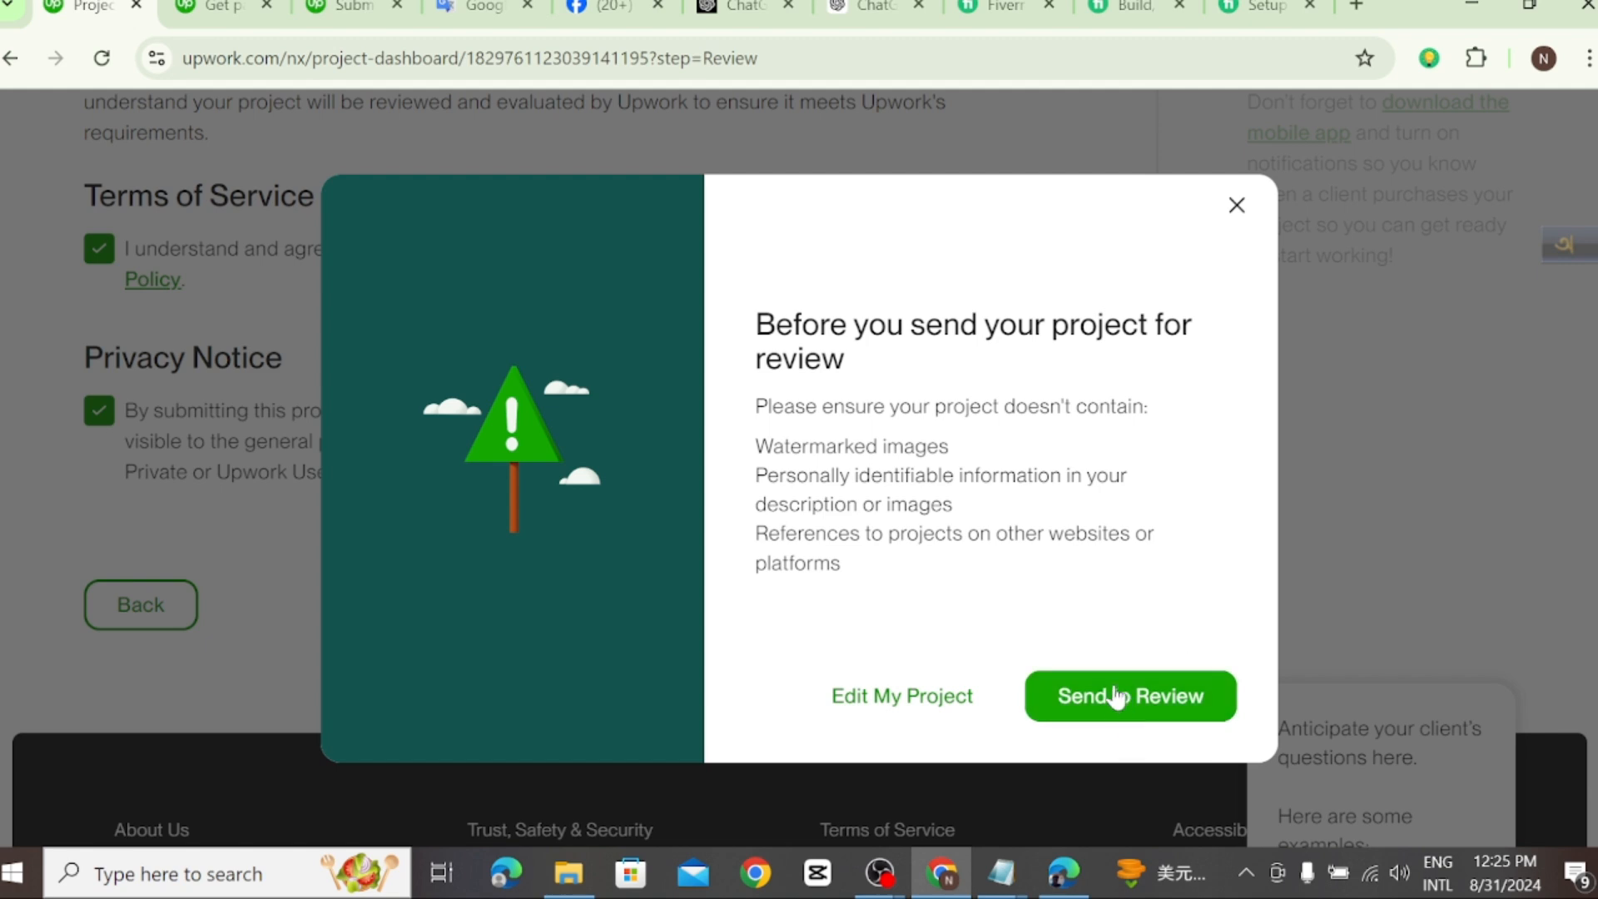
{"action": "left_click", "coordinate": [1116, 695]}
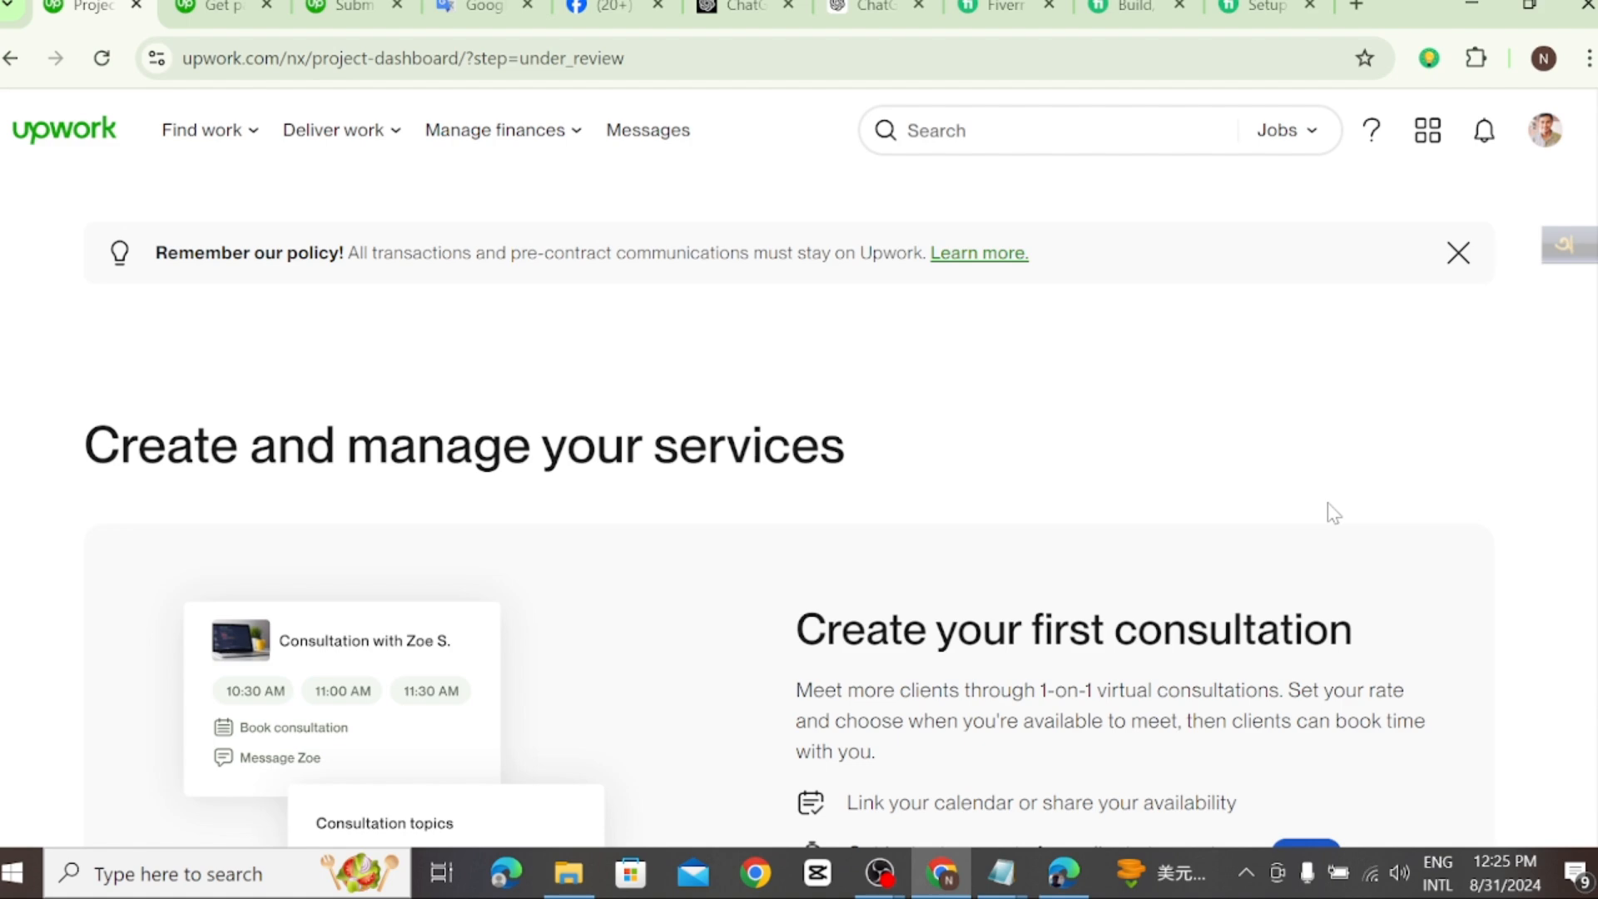
Step: Check the projects under review on the project dashboard and display the list of approved projects
{"action": "scroll", "coordinate": [1227, 461], "scroll_direction": "down", "scroll_amount": 3}
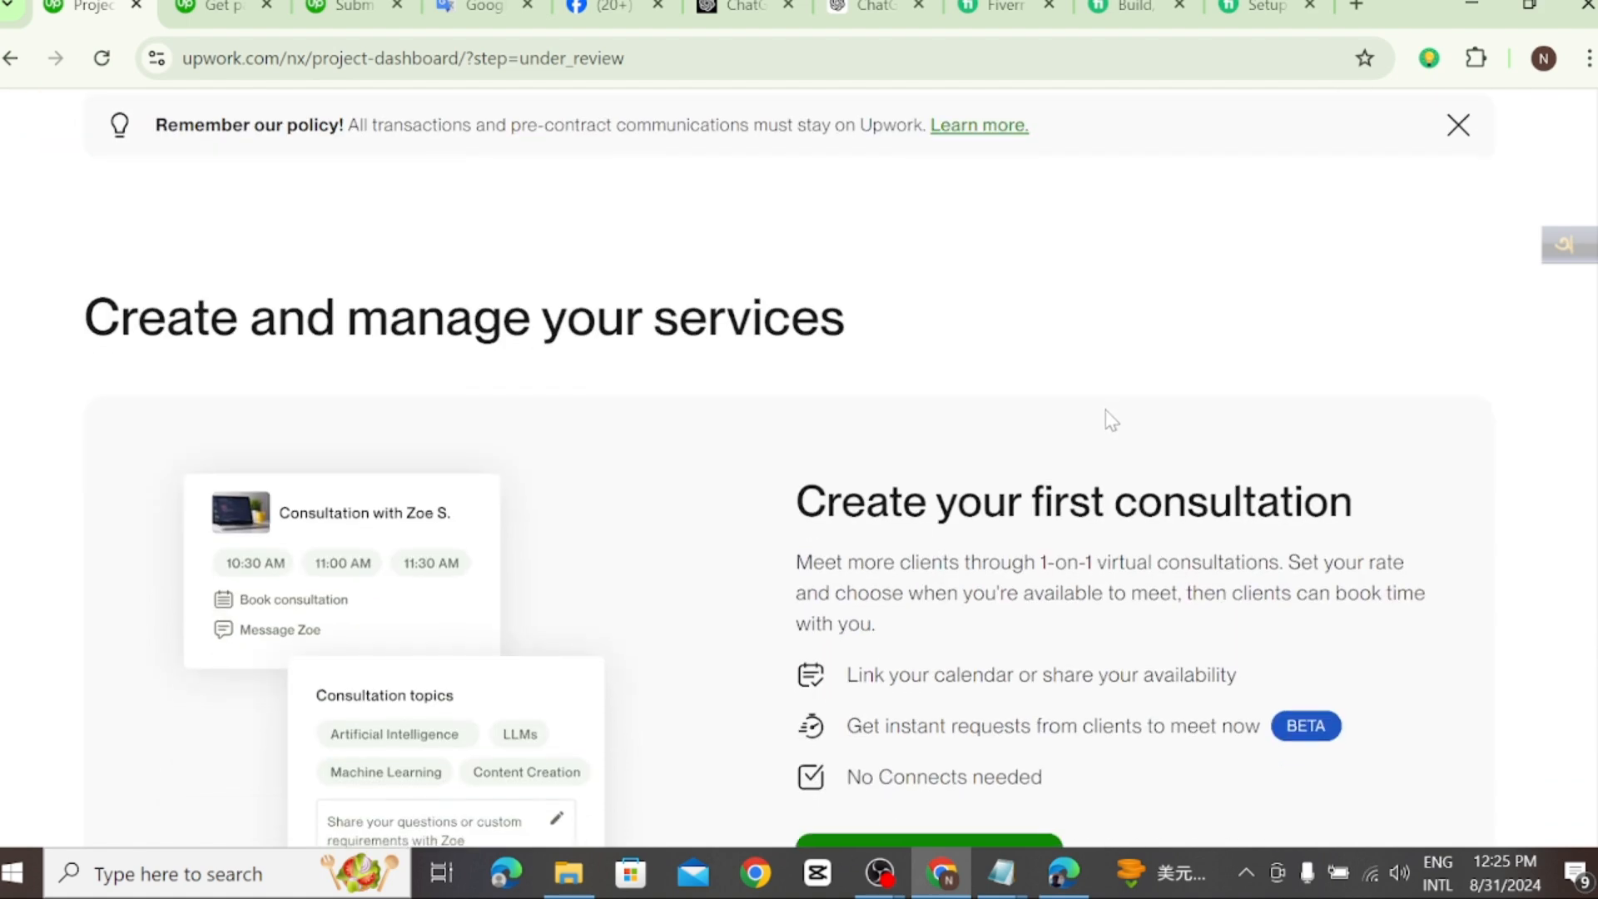
{"action": "scroll", "coordinate": [894, 408], "scroll_direction": "down", "scroll_amount": 3}
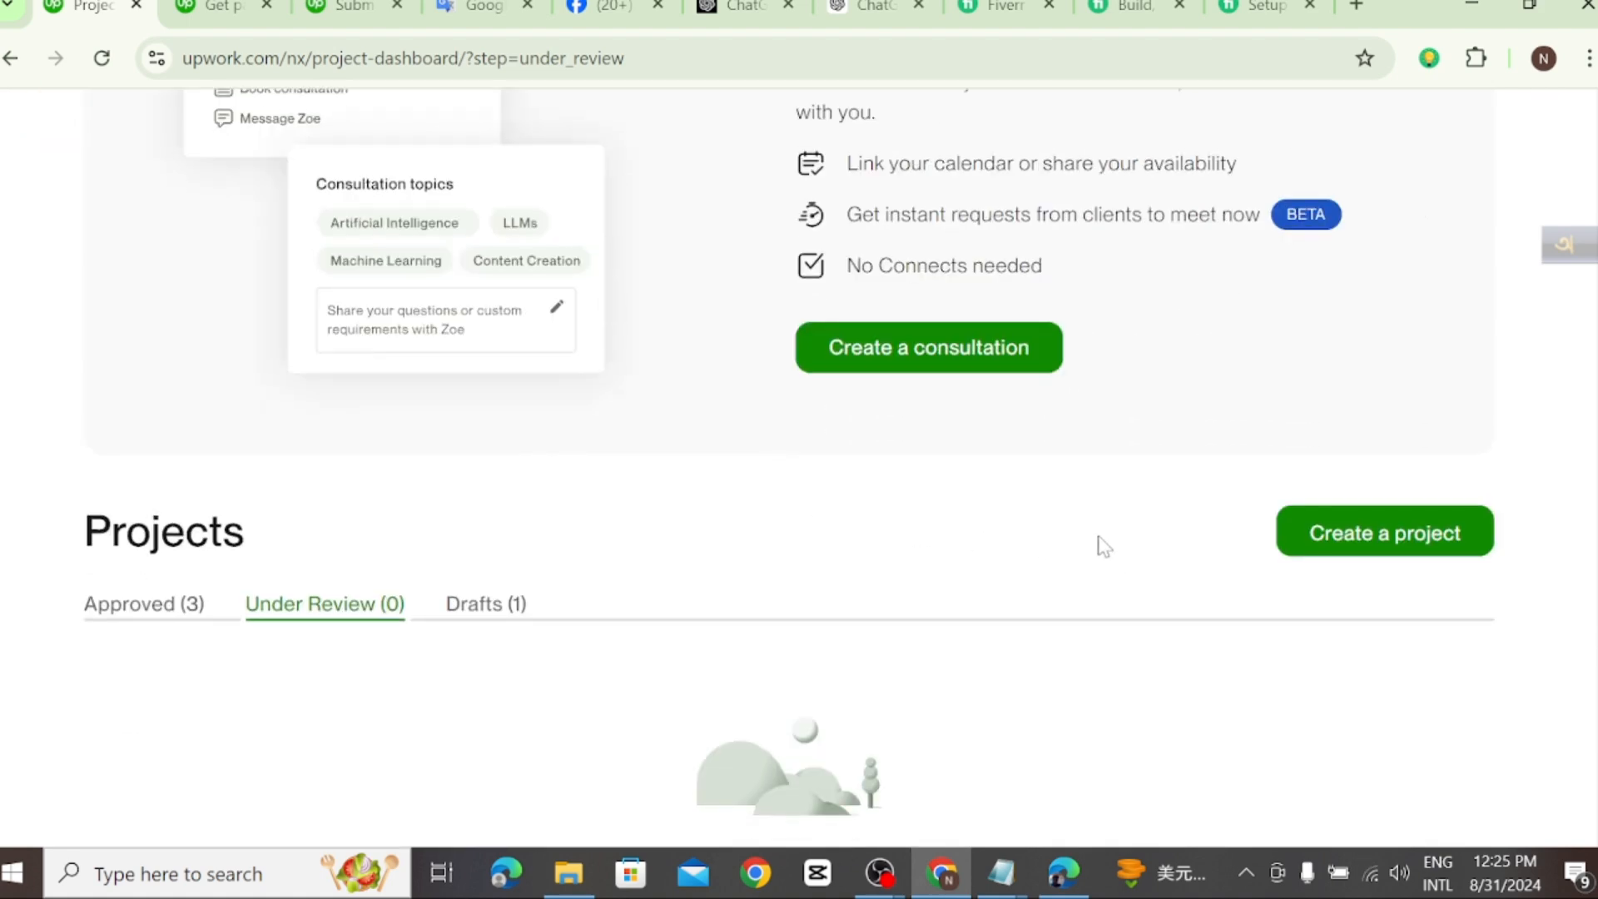
{"action": "scroll", "coordinate": [764, 513], "scroll_direction": "down", "scroll_amount": 3}
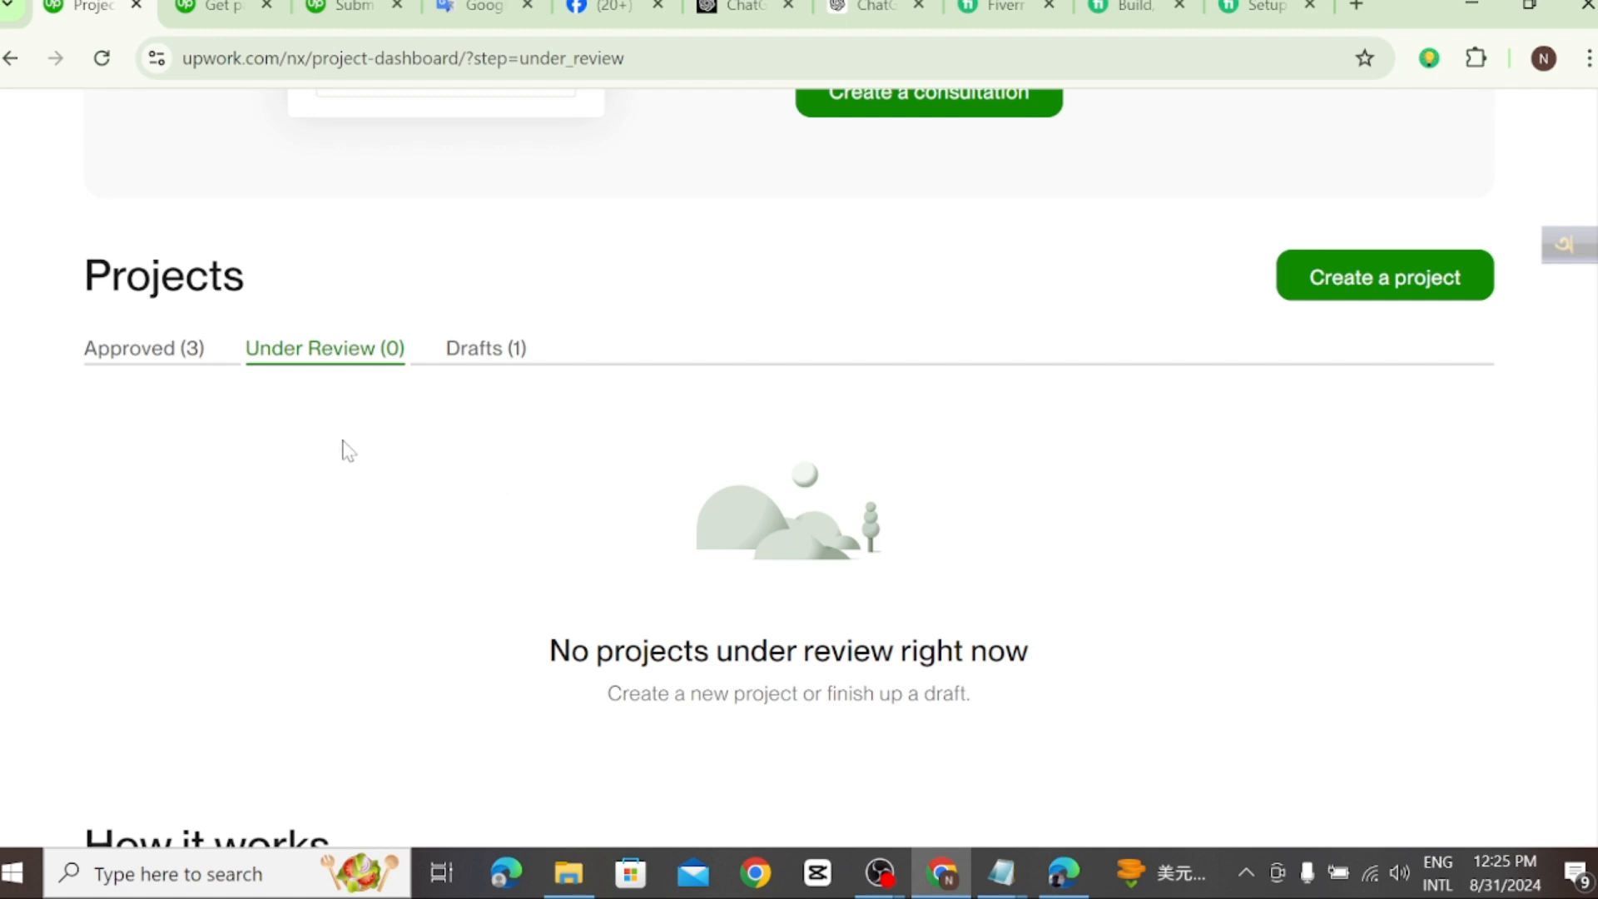
{"action": "left_click", "coordinate": [167, 360]}
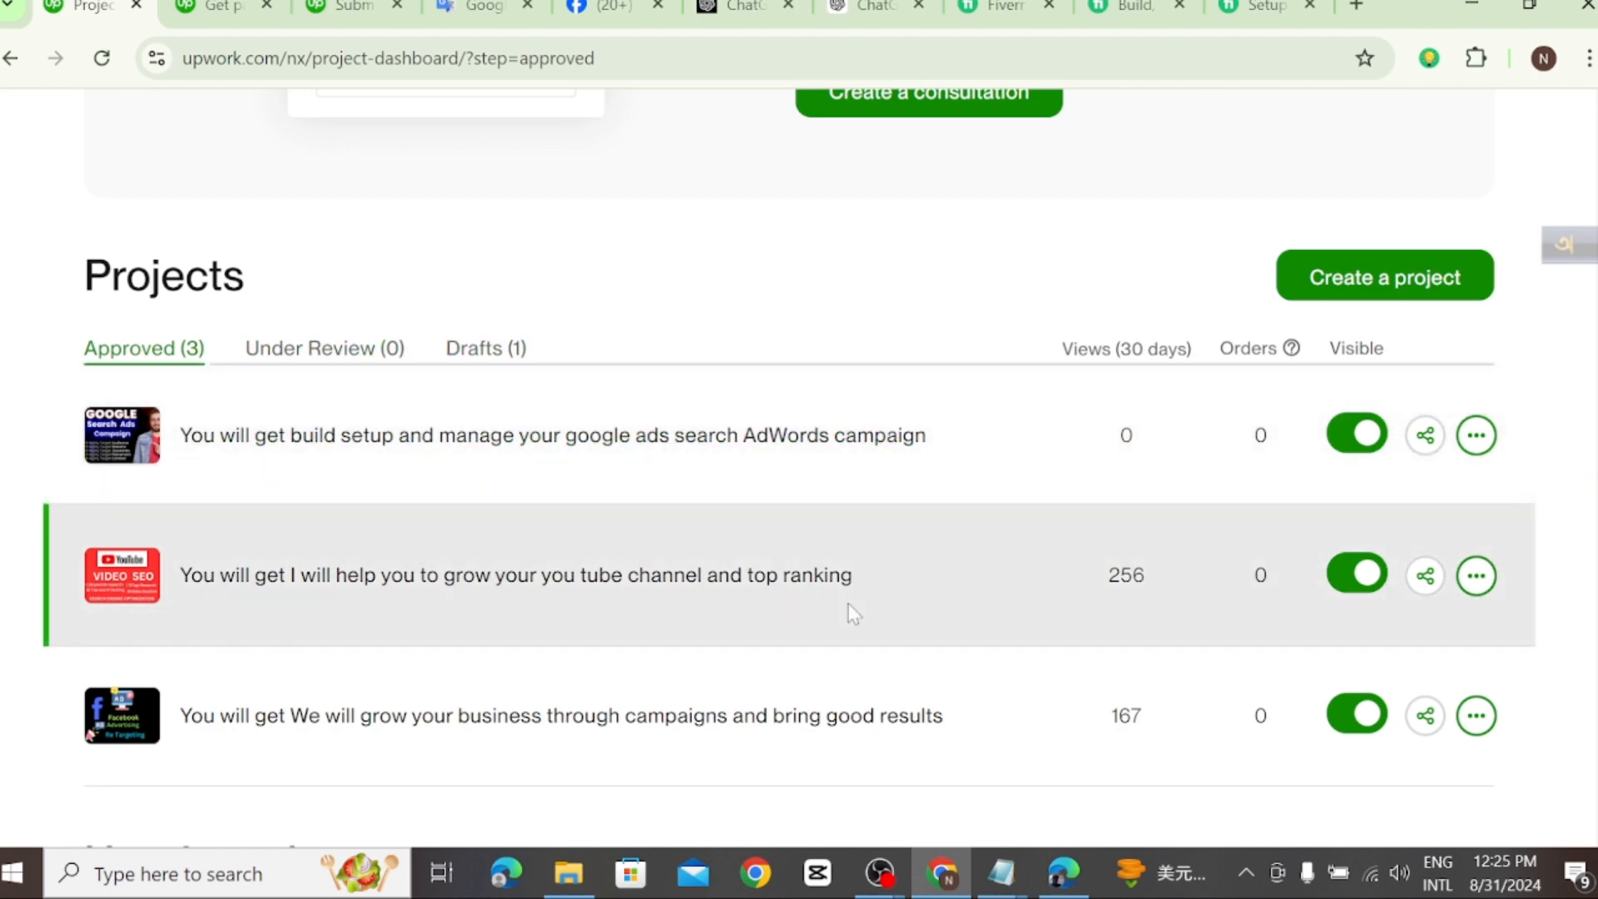
{"action": "scroll", "coordinate": [847, 602], "scroll_direction": "up", "scroll_amount": 2}
{"action": "scroll", "coordinate": [1013, 688], "scroll_direction": "down", "scroll_amount": 2}
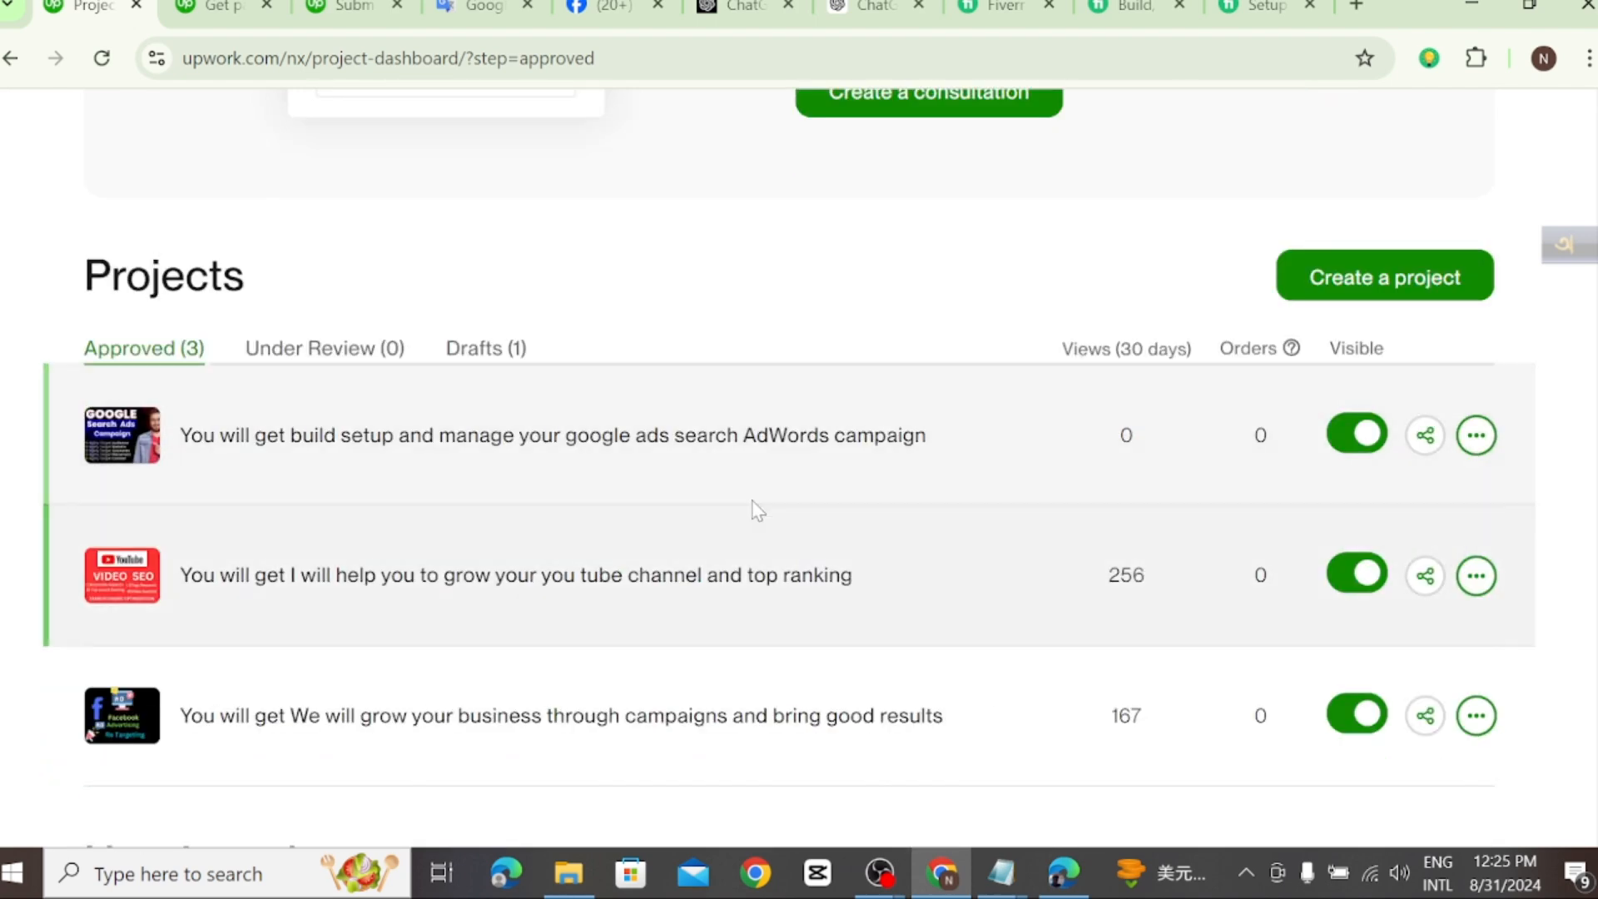
{"action": "scroll", "coordinate": [791, 543], "scroll_direction": "up", "scroll_amount": 2}
{"action": "scroll", "coordinate": [832, 558], "scroll_direction": "up", "scroll_amount": 4}
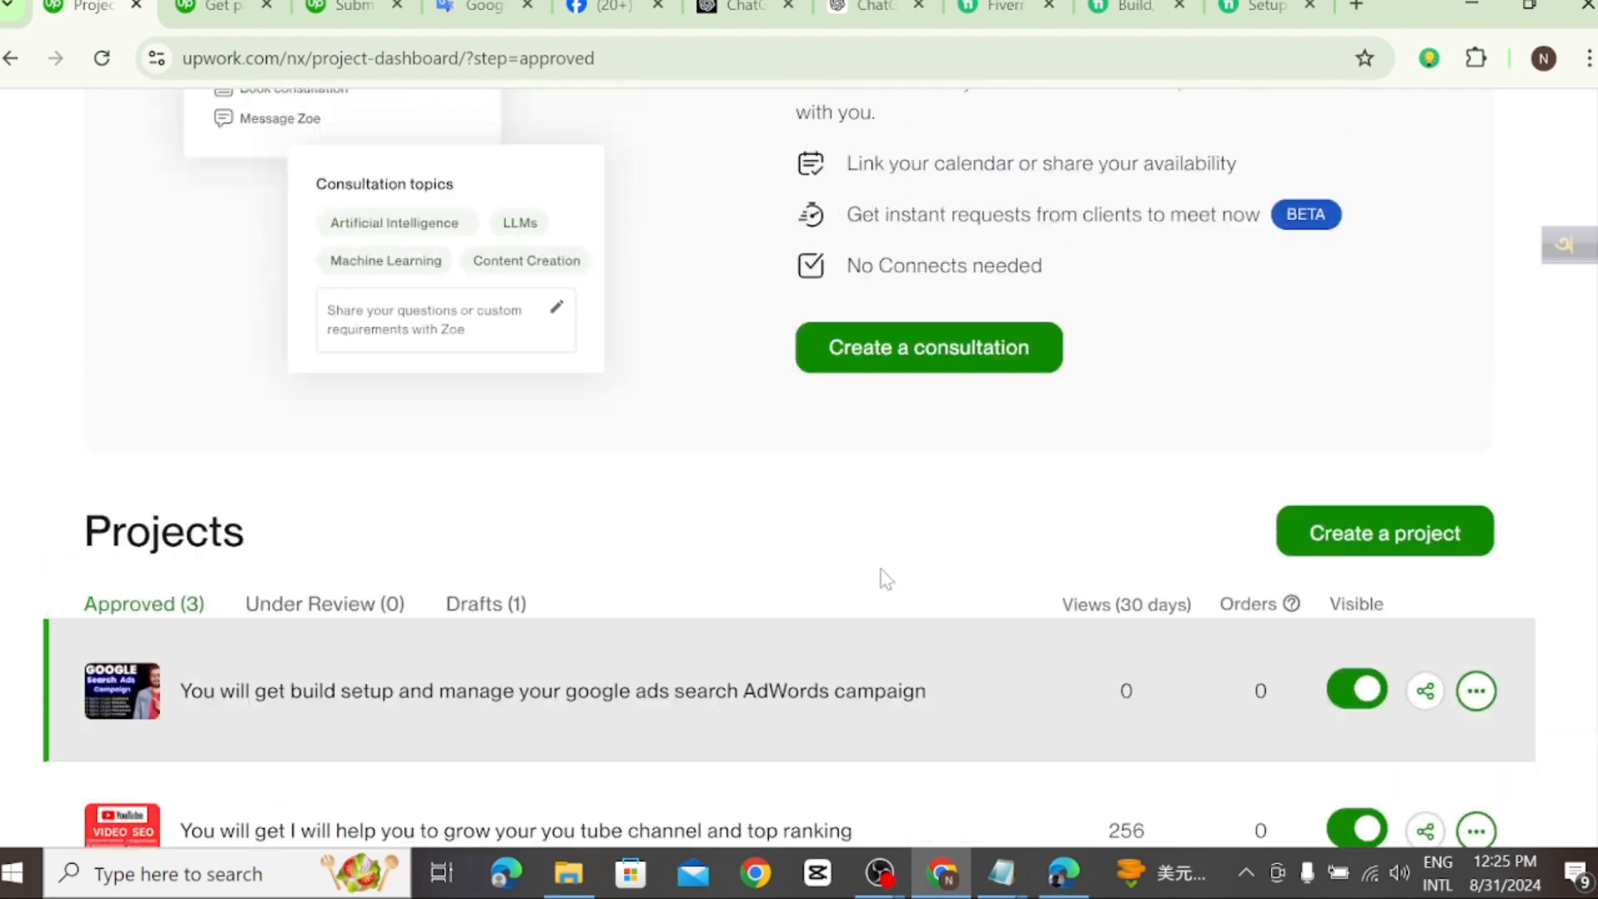
{"action": "scroll", "coordinate": [1141, 549], "scroll_direction": "up", "scroll_amount": 2}
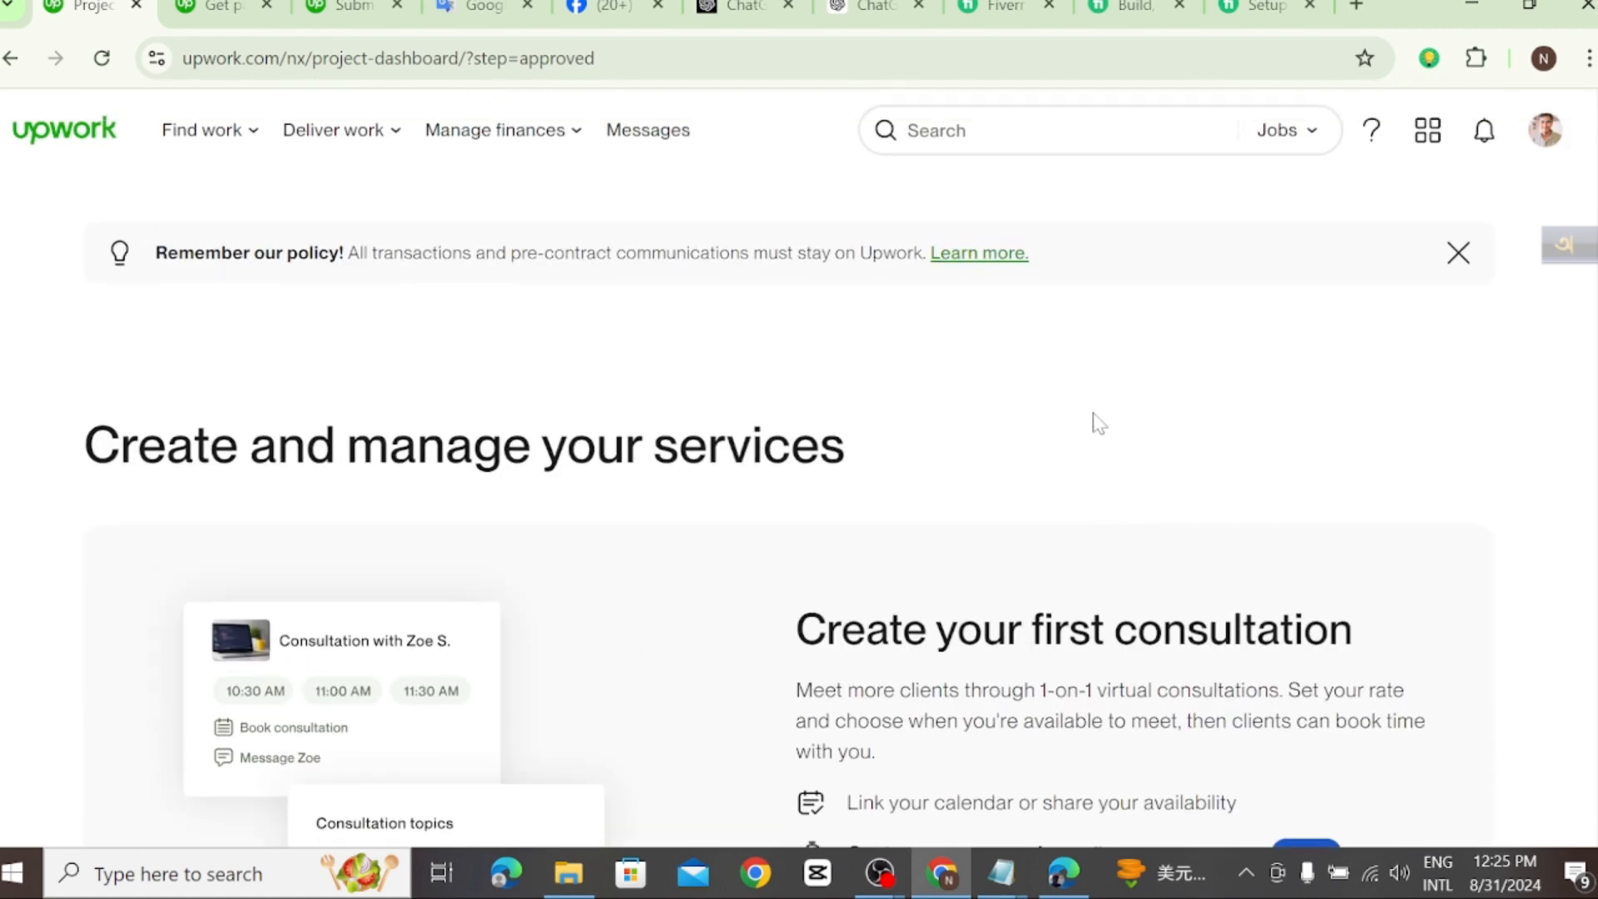
{"action": "right_click", "coordinate": [1092, 422]}
{"action": "left_click", "coordinate": [1178, 511]}
{"action": "scroll", "coordinate": [1082, 509], "scroll_direction": "down", "scroll_amount": 13}
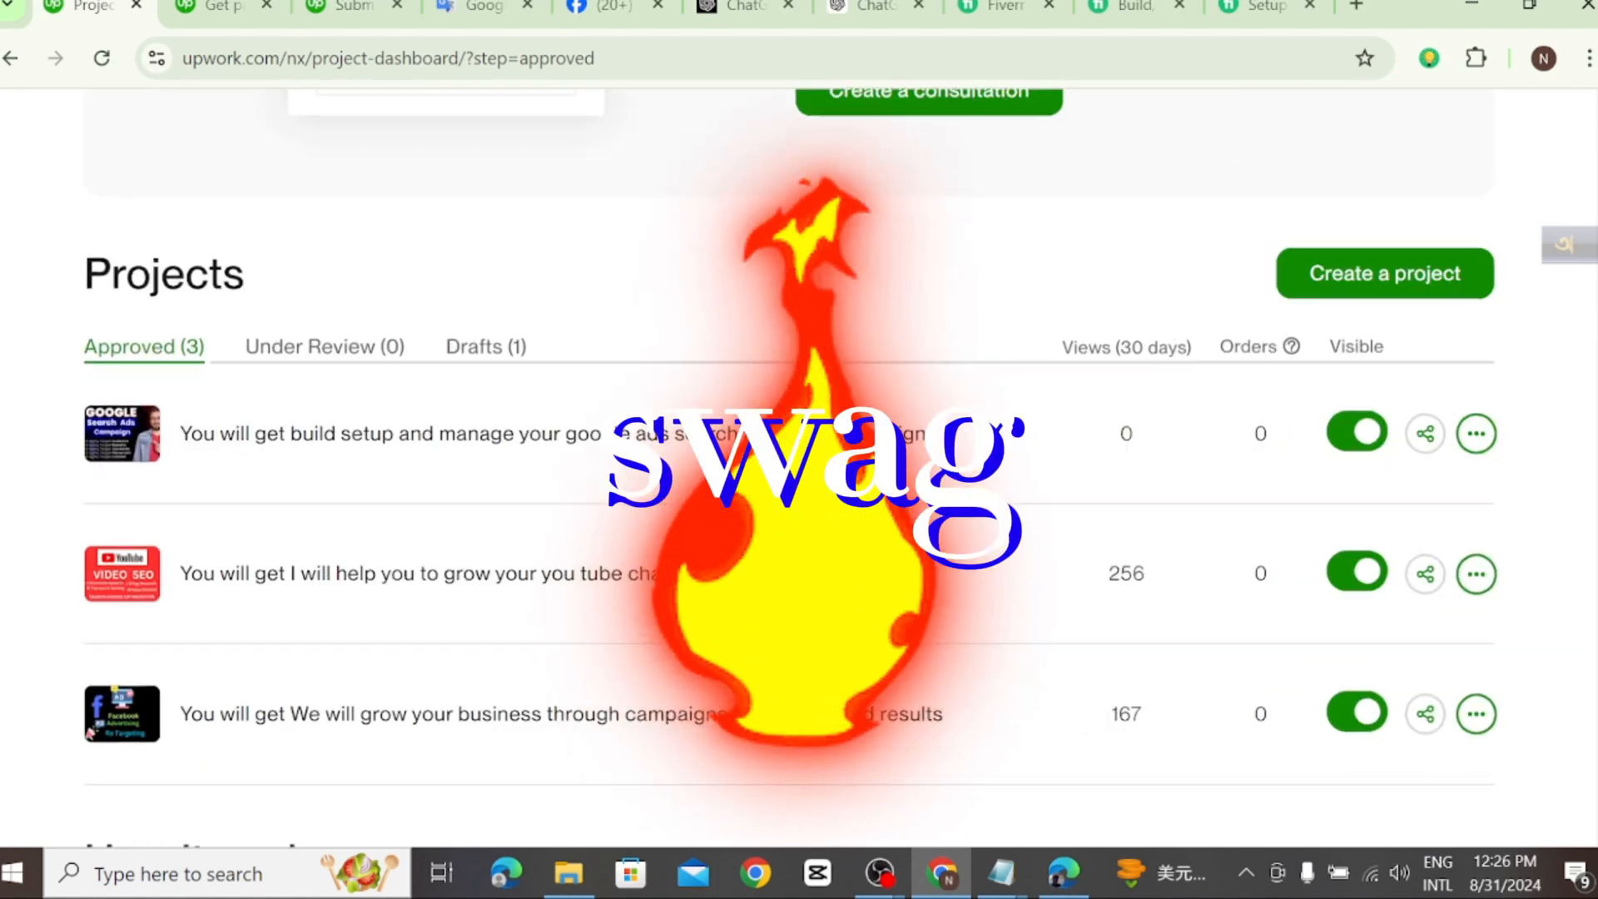
{"action": "scroll", "coordinate": [789, 463], "scroll_direction": "up", "scroll_amount": 4}
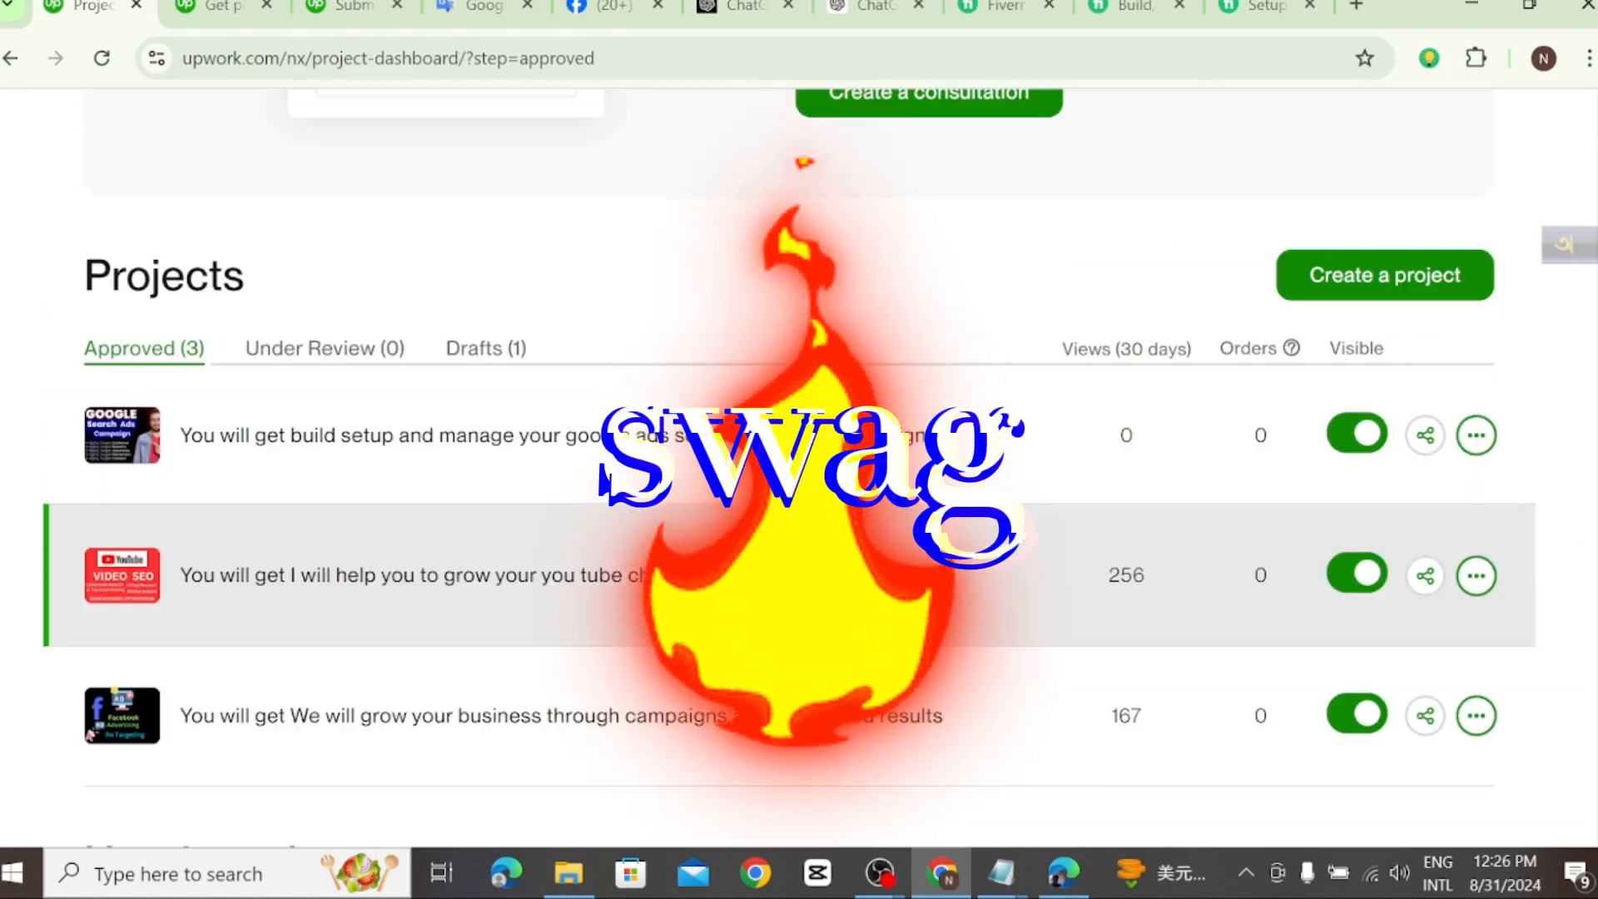
{"action": "scroll", "coordinate": [990, 626], "scroll_direction": "up", "scroll_amount": 4}
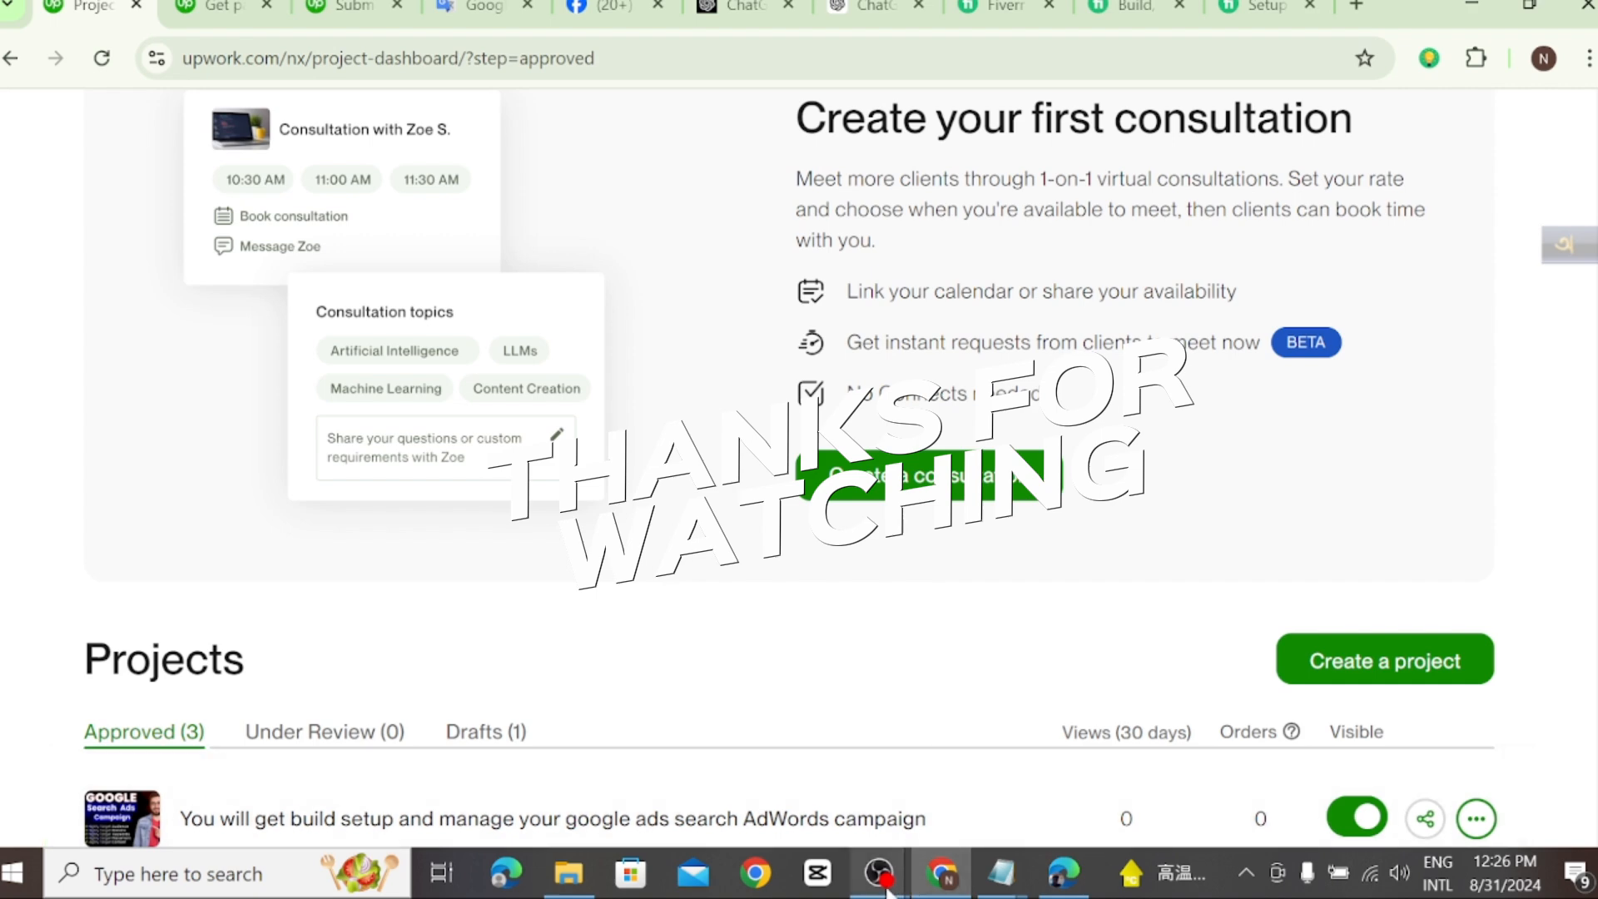
Step: Switch to the OBS window that is recording the display
{"action": "mouse_move", "coordinate": [880, 883]}
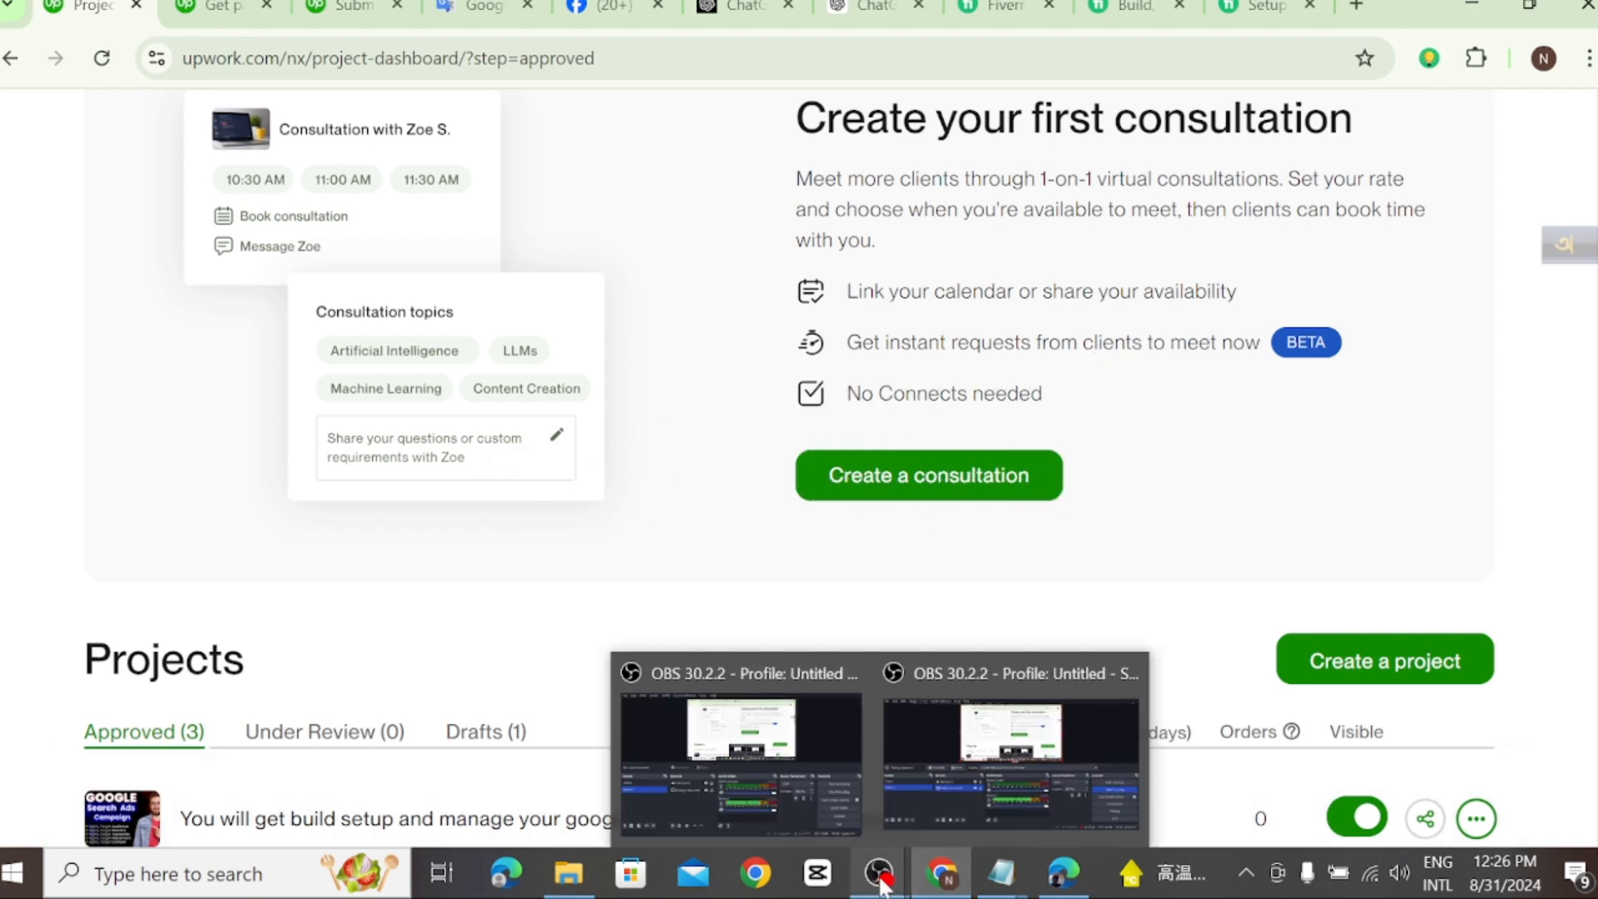
{"action": "left_click", "coordinate": [1063, 776]}
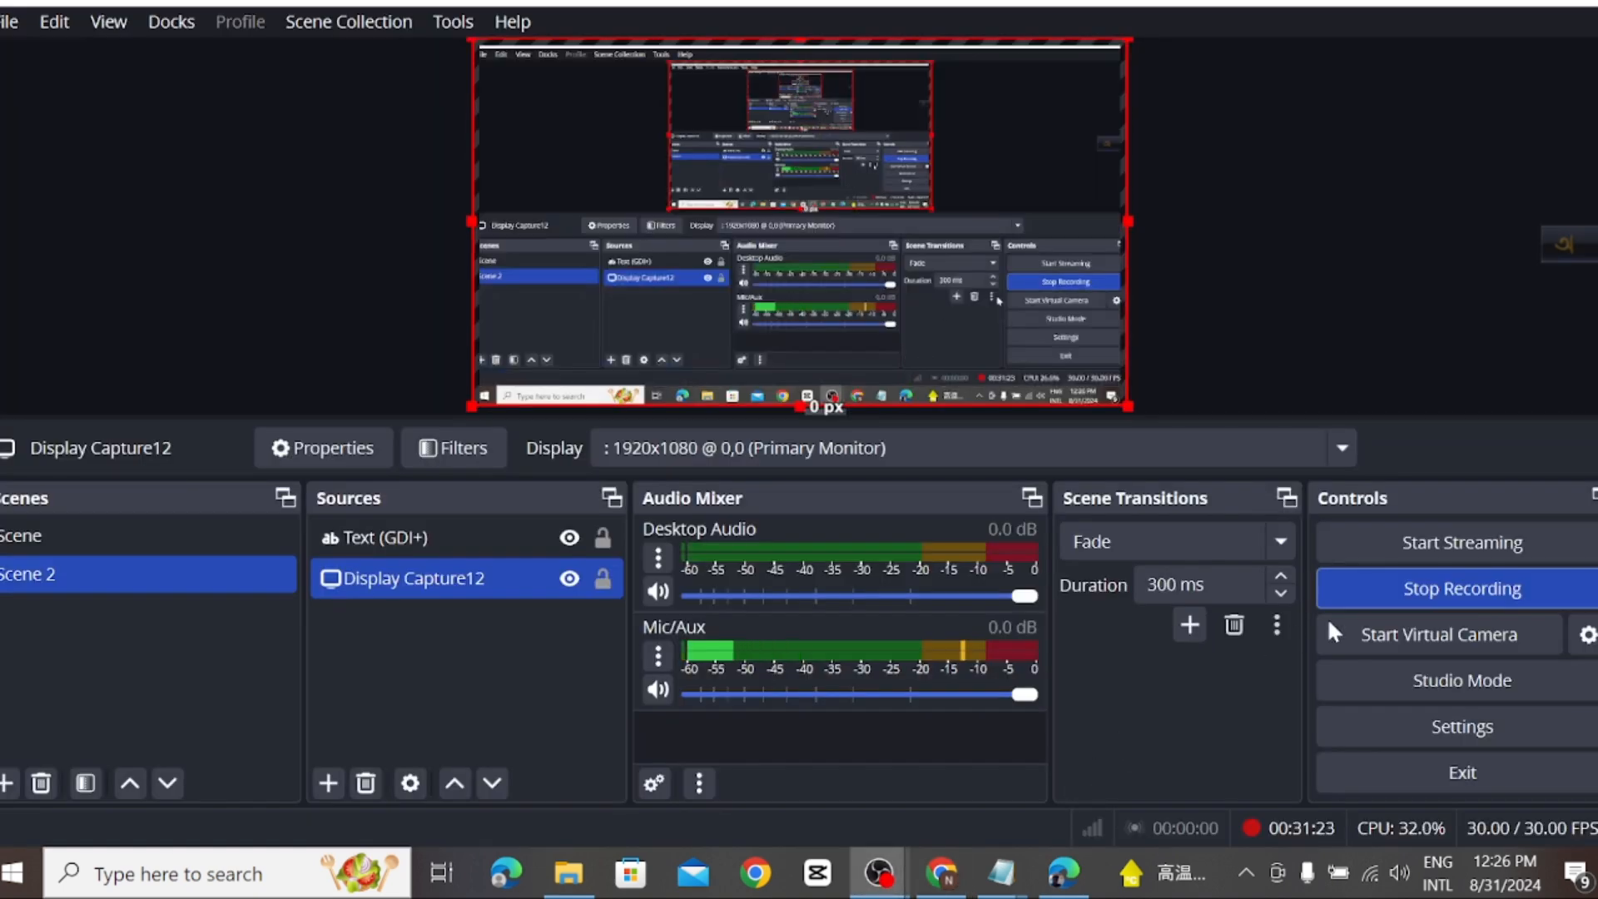